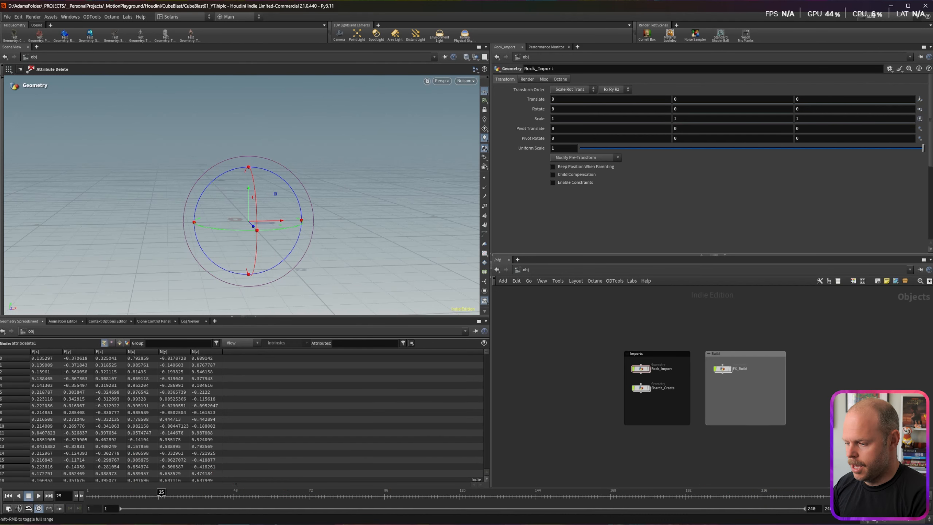
# Step: Check the Megascans rock library in the browser, then select the Rock_Import object
pyautogui.click(316, 524)
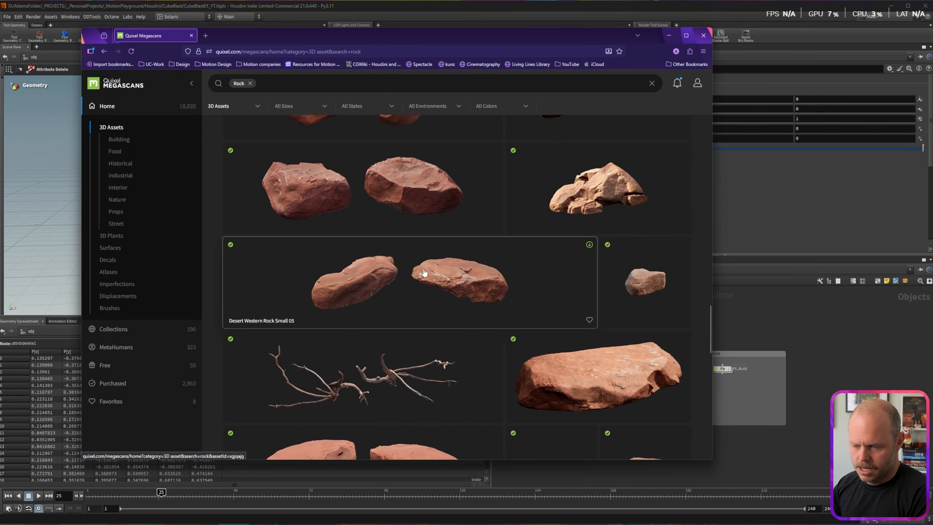
pyautogui.click(802, 316)
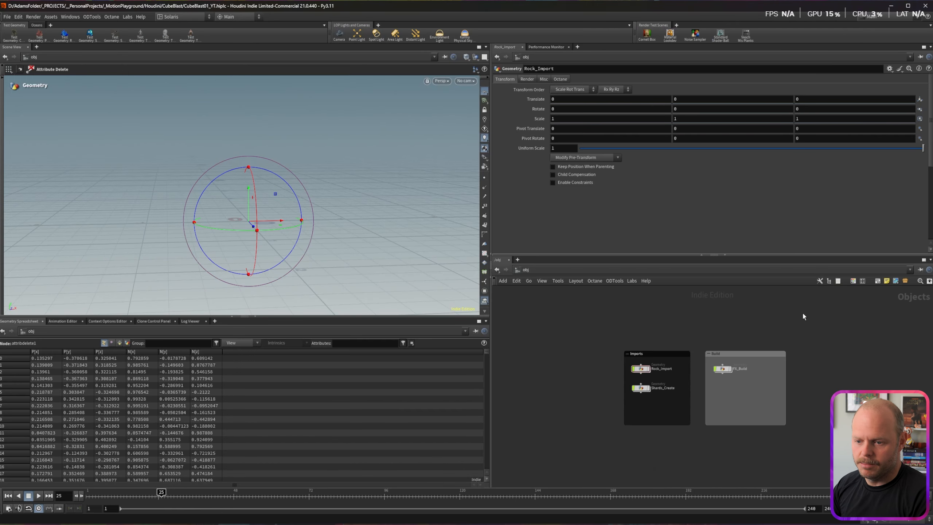
pyautogui.click(641, 368)
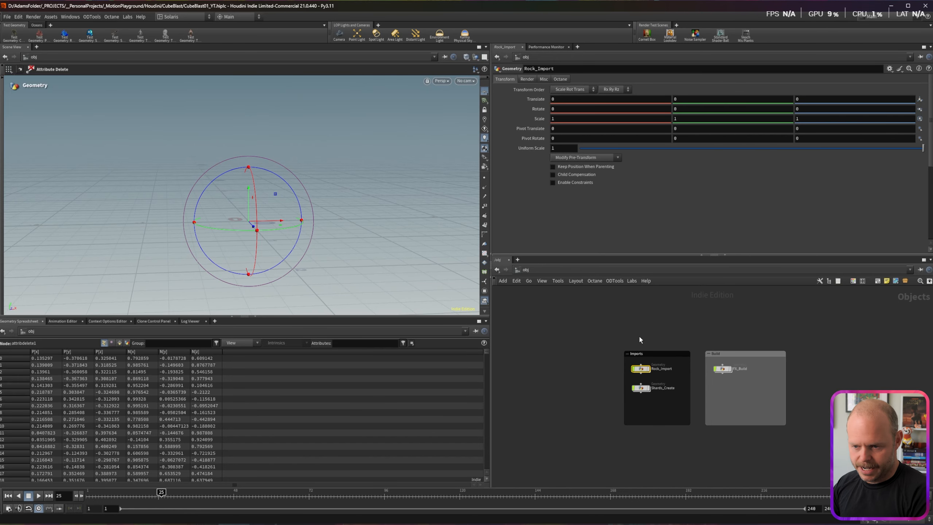
# Step: Inside Rock_Import, display and frame the raw xgkoaib_LOD0 rock
pyautogui.doubleClick(641, 368)
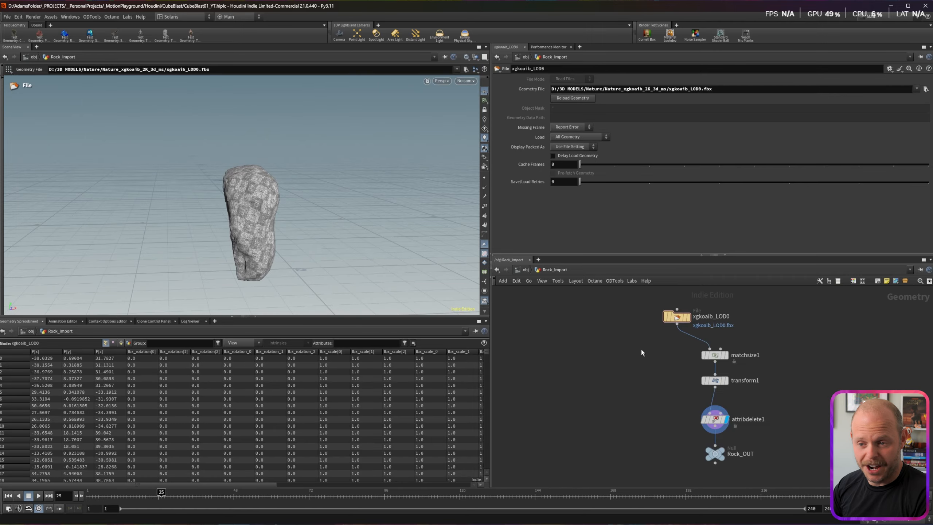
pyautogui.moveTo(678, 316); pyautogui.dragTo(677, 313)
pyautogui.click(677, 313)
pyautogui.click(687, 313)
pyautogui.hotkey('space', 'h')
pyautogui.moveTo(261, 198)
pyautogui.mouseDown()
pyautogui.moveTo(339, 202)
pyautogui.moveTo(386, 230)
pyautogui.moveTo(312, 199)
pyautogui.moveTo(229, 181)
pyautogui.moveTo(259, 189)
pyautogui.mouseUp()
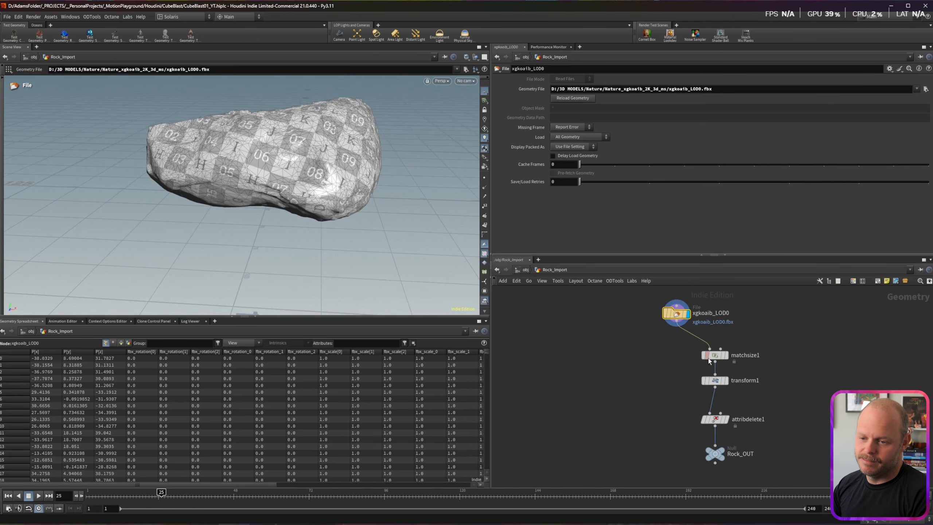
# Step: Add a Match Size node fed from the rock file and display its recentred result
pyautogui.press('Tab')
pyautogui.write('match')
pyautogui.press('Down')
pyautogui.press('Return')
pyautogui.press('Return')
pyautogui.moveTo(677, 321); pyautogui.dragTo(645, 348)
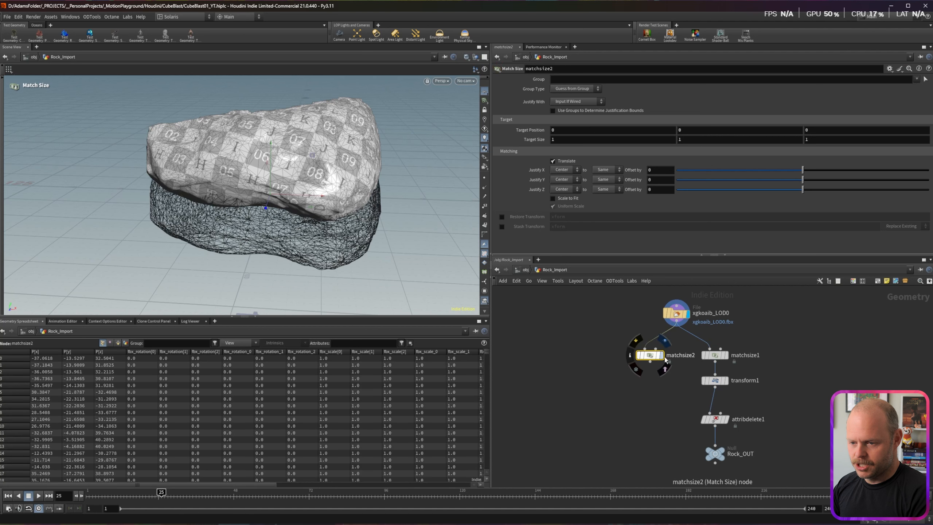
pyautogui.click(662, 356)
pyautogui.keyDown('alt'); pyautogui.moveTo(265, 220); pyautogui.dragTo(270, 196); pyautogui.keyUp('alt')
pyautogui.press('Return')
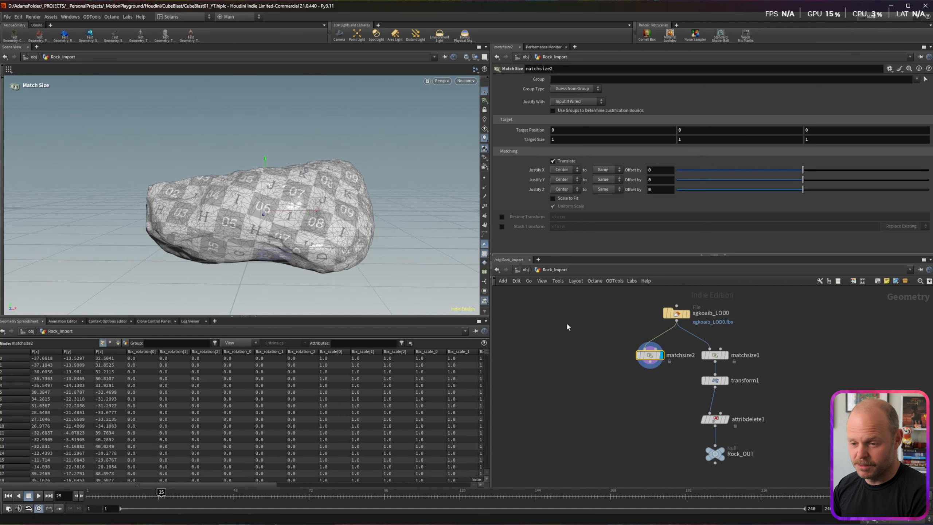
# Step: Add a Transform node, transform2, beneath matchsize2
pyautogui.press('Tab')
pyautogui.write('transf')
pyautogui.press('Return')
pyautogui.click(651, 375)
pyautogui.click(661, 382)
# Step: Rotate the rock 90 degrees around Z with the transform handle
pyautogui.moveTo(251, 159); pyautogui.dragTo(271, 244)
pyautogui.press('Escape')
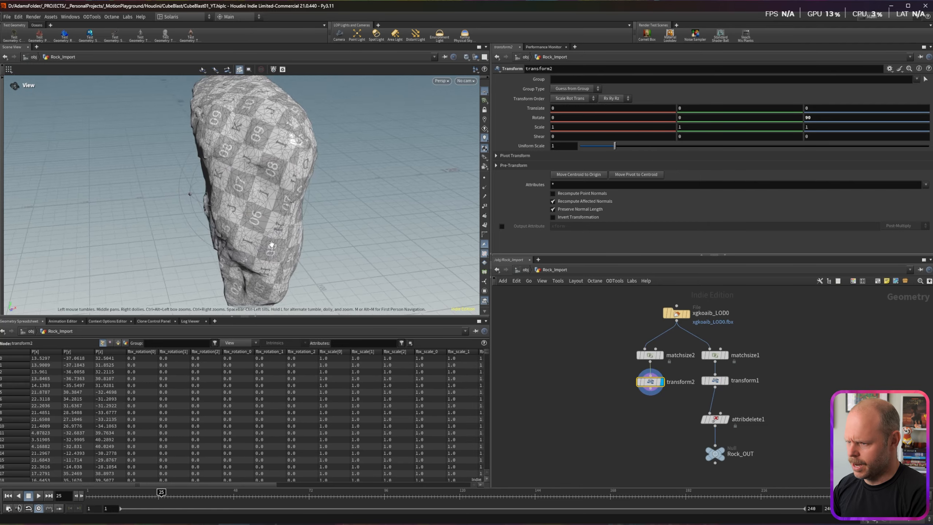
pyautogui.scroll(3, 293, 257)
pyautogui.press('Return')
pyautogui.press('Escape')
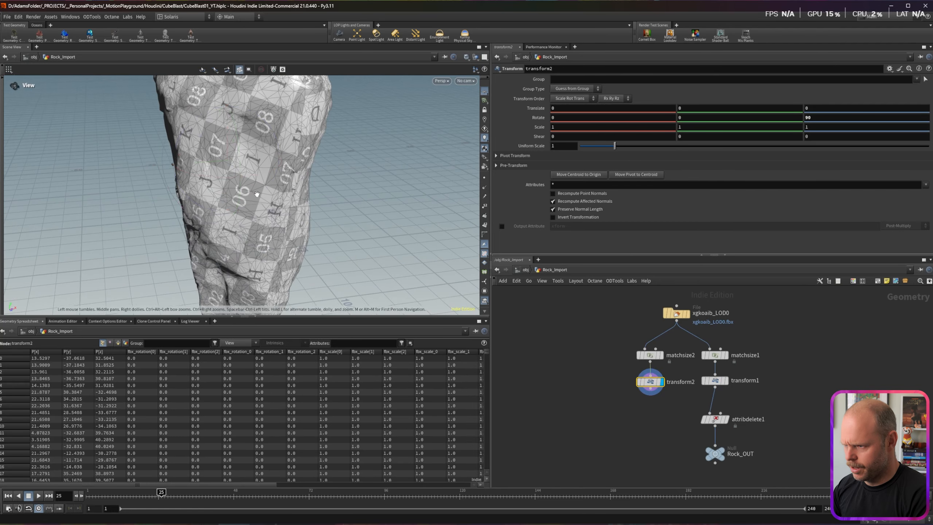
pyautogui.scroll(-5, 290, 166)
pyautogui.moveTo(289, 166); pyautogui.dragTo(285, 155)
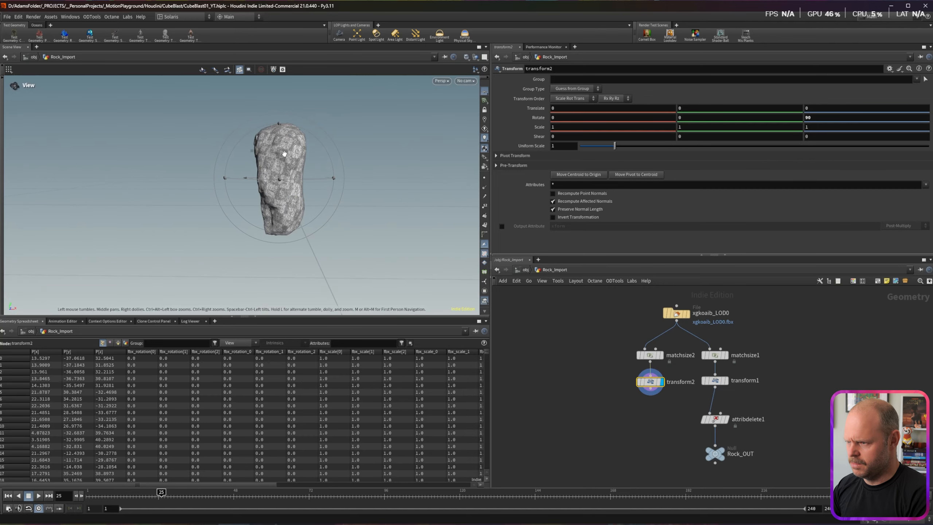
# Step: Set transform2's Uniform Scale to .01 and frame the shrunken rock
pyautogui.moveTo(581, 367); pyautogui.dragTo(667, 398)
pyautogui.moveTo(566, 145); pyautogui.dragTo(495, 136)
pyautogui.write('.01')
pyautogui.press('Return')
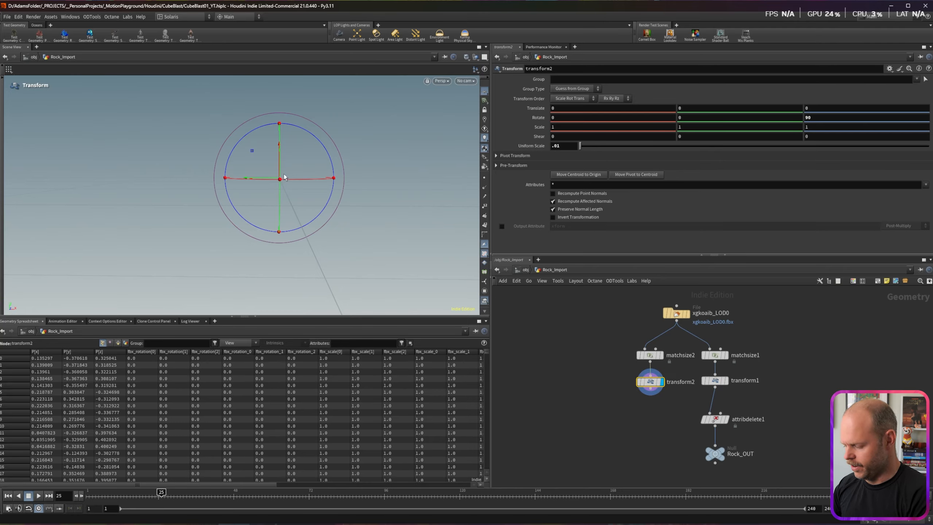
pyautogui.hotkey('space', 'h')
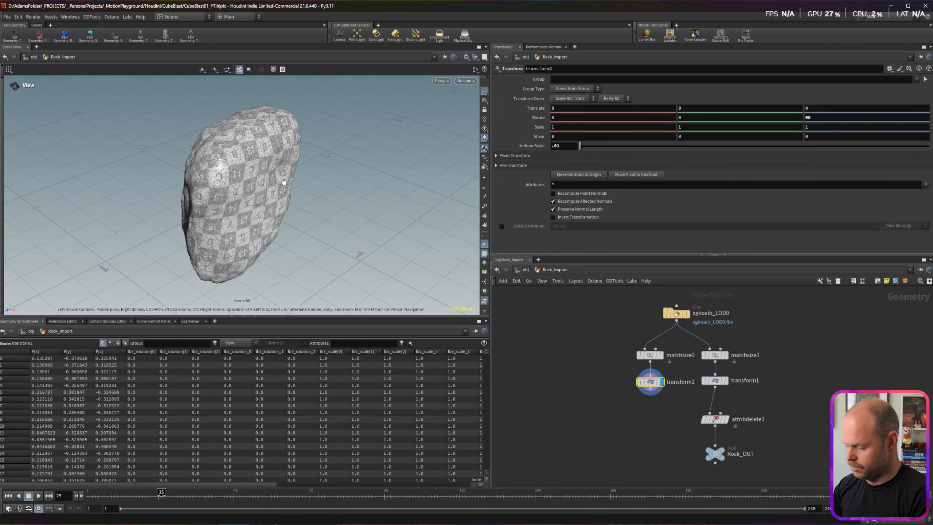
pyautogui.moveTo(233, 204); pyautogui.dragTo(219, 226)
pyautogui.moveTo(219, 226); pyautogui.dragTo(200, 229)
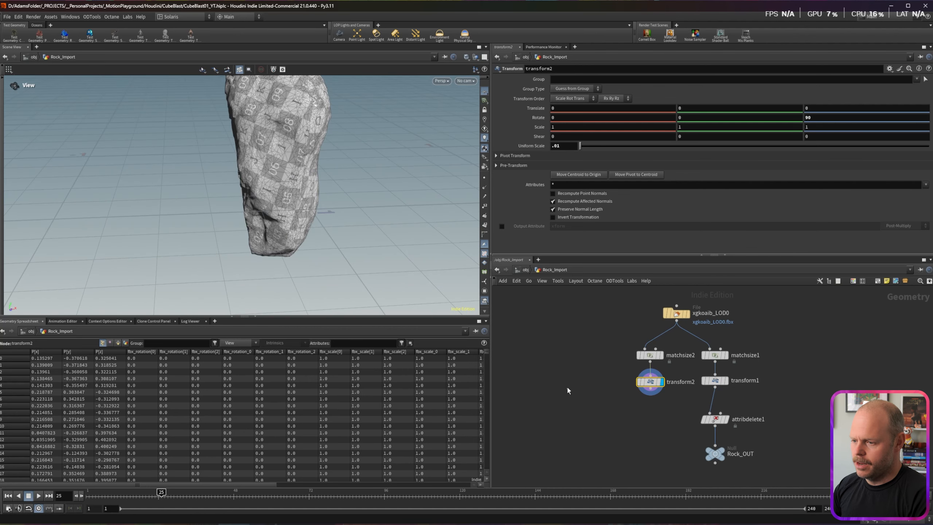
# Step: Review the rock's vertex and point attributes, then list point attributes for deletion
pyautogui.click(566, 390)
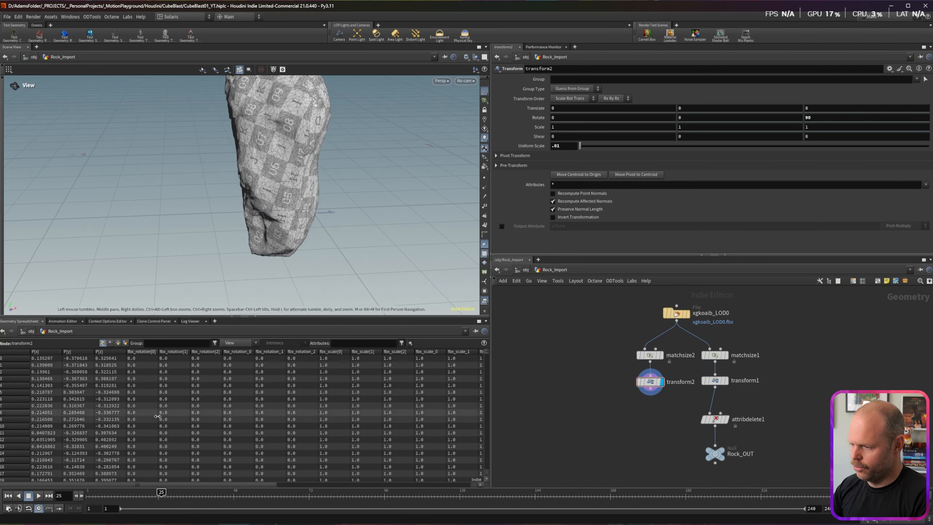
pyautogui.moveTo(84, 484); pyautogui.dragTo(220, 482)
pyautogui.click(110, 342)
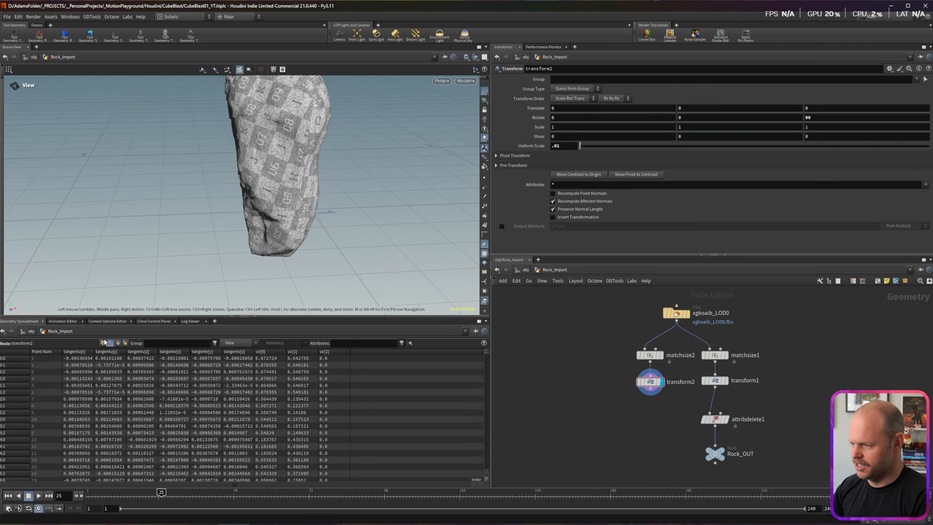
pyautogui.click(103, 343)
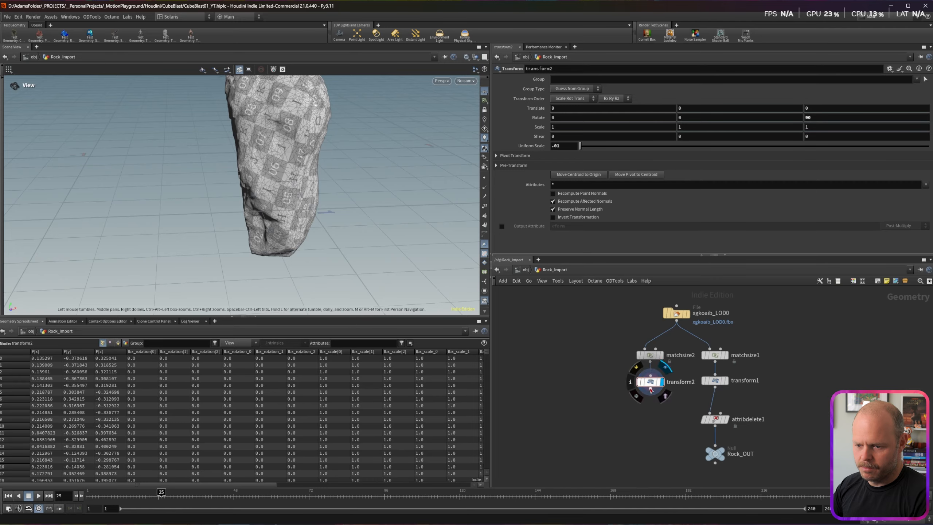
pyautogui.click(926, 94)
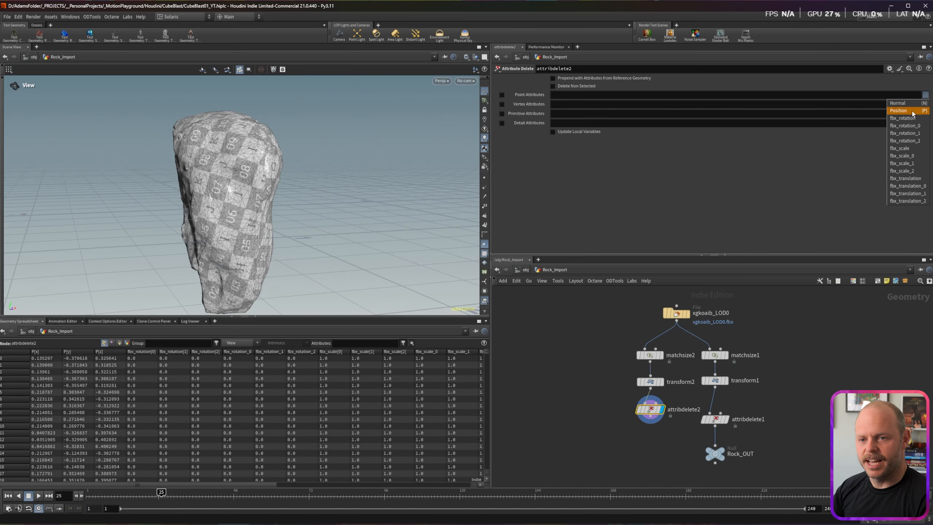
# Step: Keep only point attributes N and P and vertex attribute uv, deleting the rest
pyautogui.click(902, 102)
pyautogui.click(926, 95)
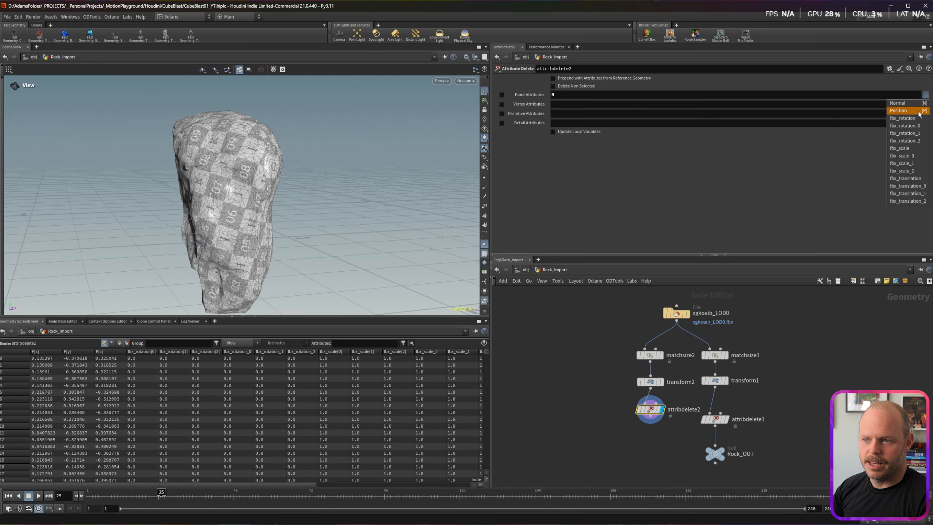
pyautogui.click(904, 110)
pyautogui.click(925, 94)
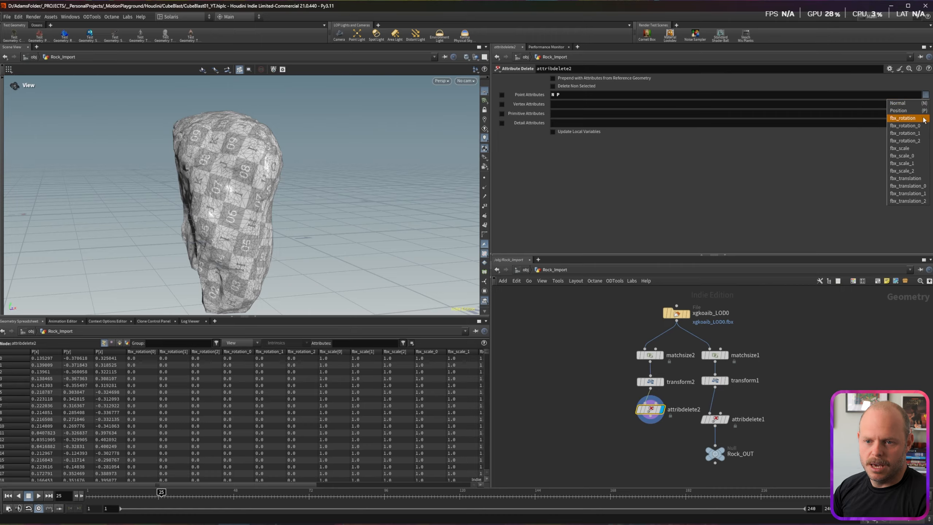
pyautogui.click(845, 106)
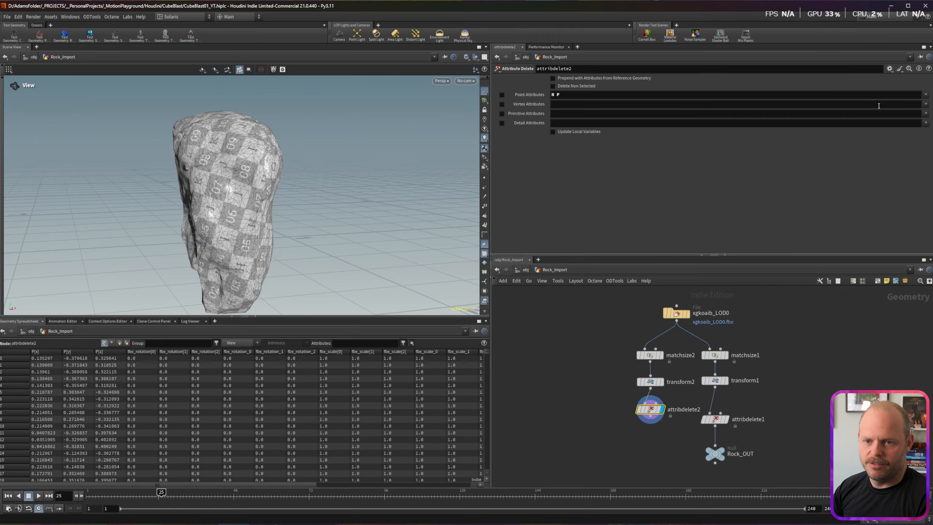
pyautogui.click(925, 105)
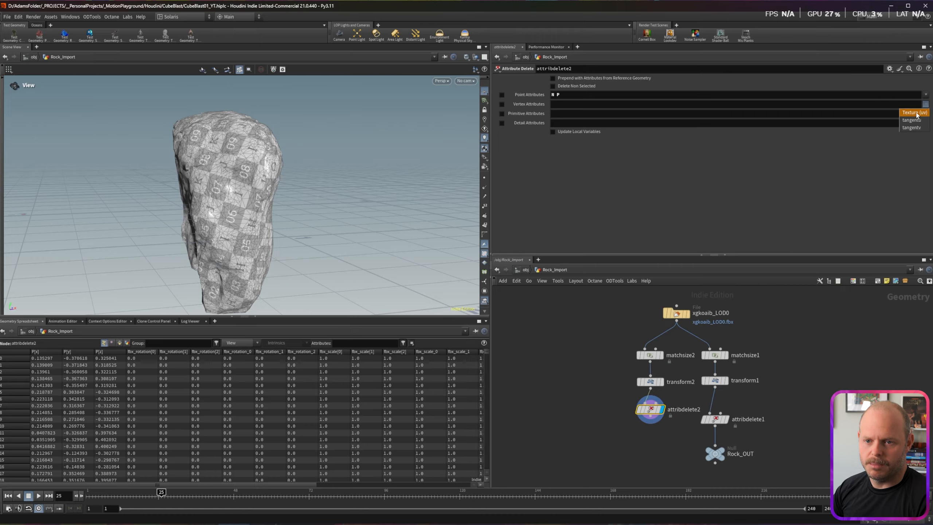
pyautogui.click(915, 112)
pyautogui.click(926, 114)
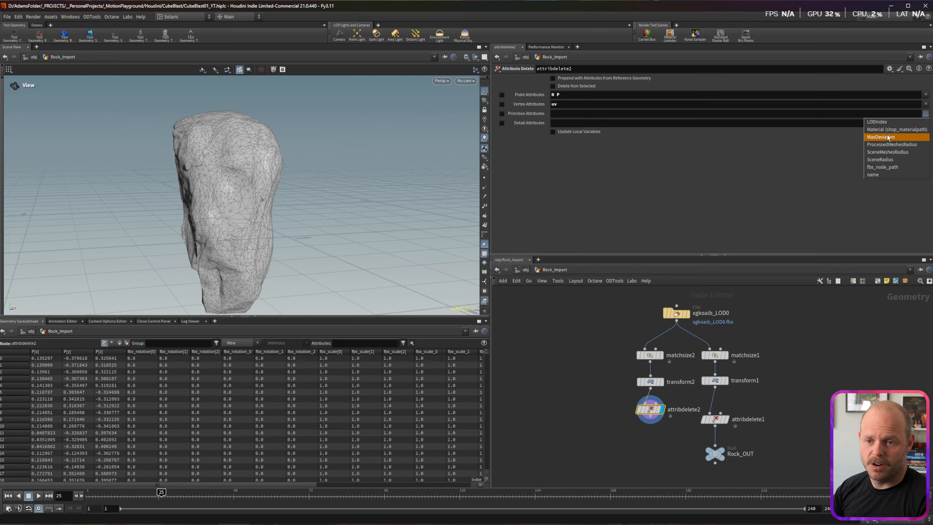
pyautogui.click(595, 182)
pyautogui.click(552, 86)
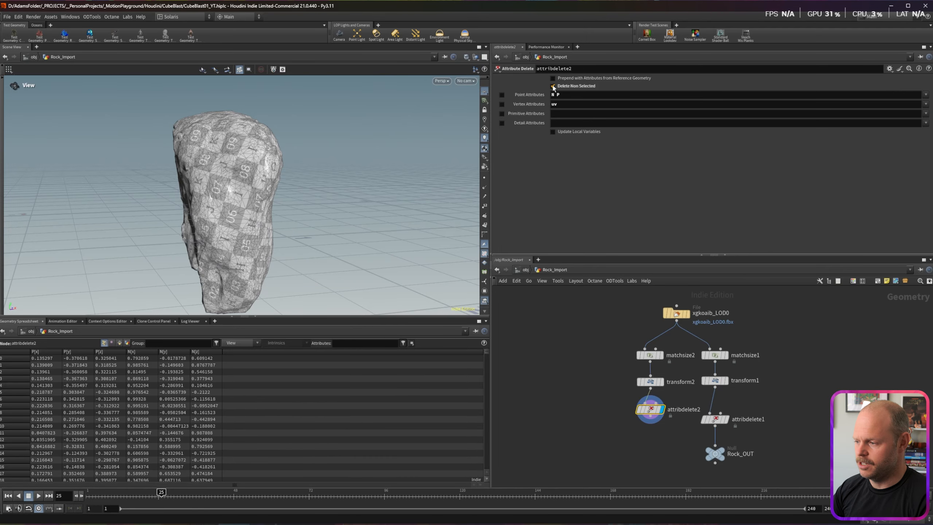
# Step: Connect attribdelete2 into Rock_OUT, discarding an extra Null node
pyautogui.moveTo(648, 410)
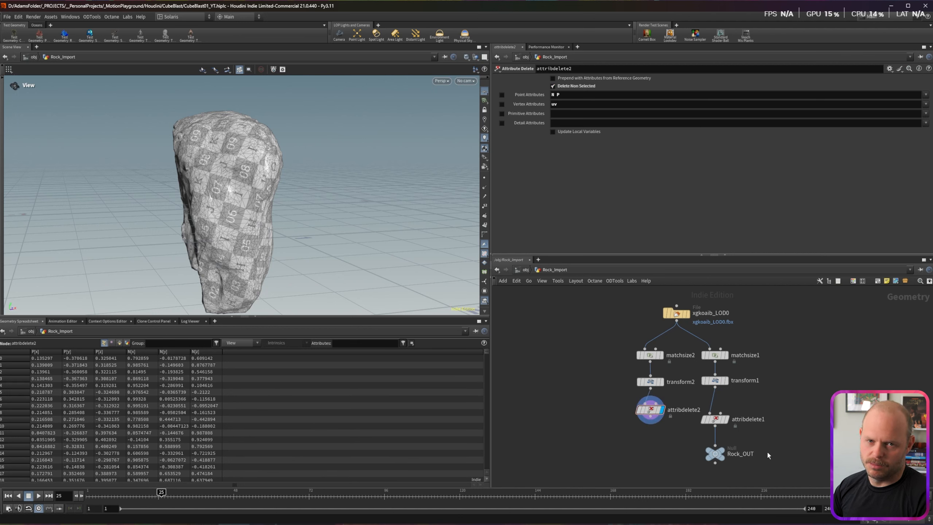
pyautogui.moveTo(717, 457)
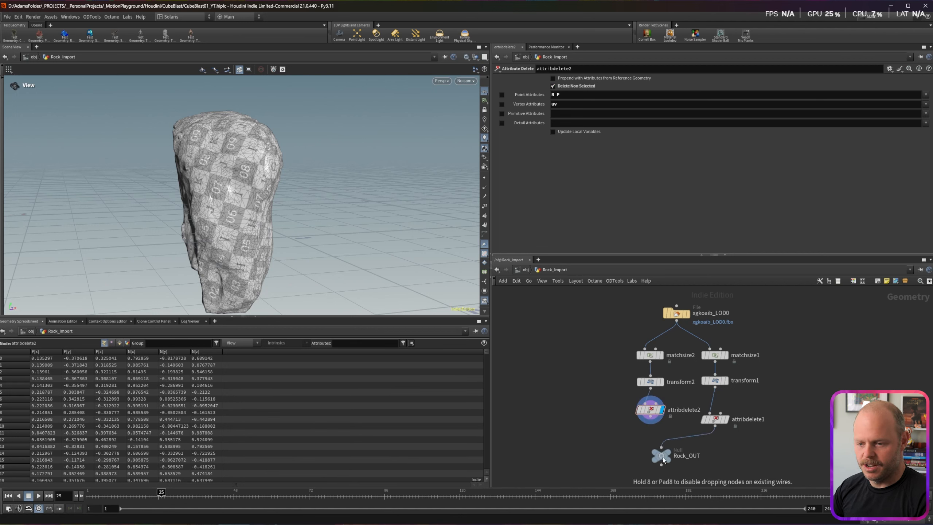
pyautogui.press('Tab')
pyautogui.write('null')
pyautogui.press('Return')
pyautogui.click(650, 447)
pyautogui.moveTo(608, 441); pyautogui.dragTo(690, 457)
pyautogui.press('Delete')
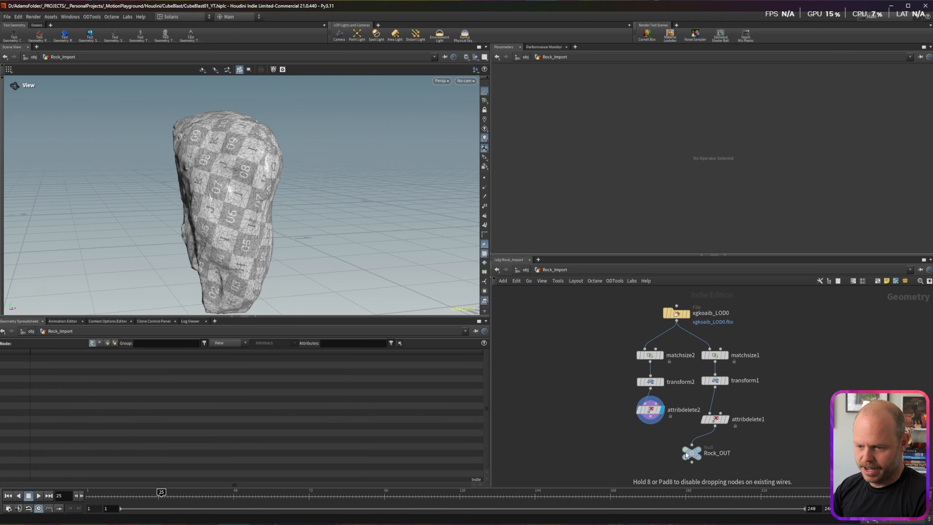
pyautogui.moveTo(650, 416); pyautogui.dragTo(692, 444)
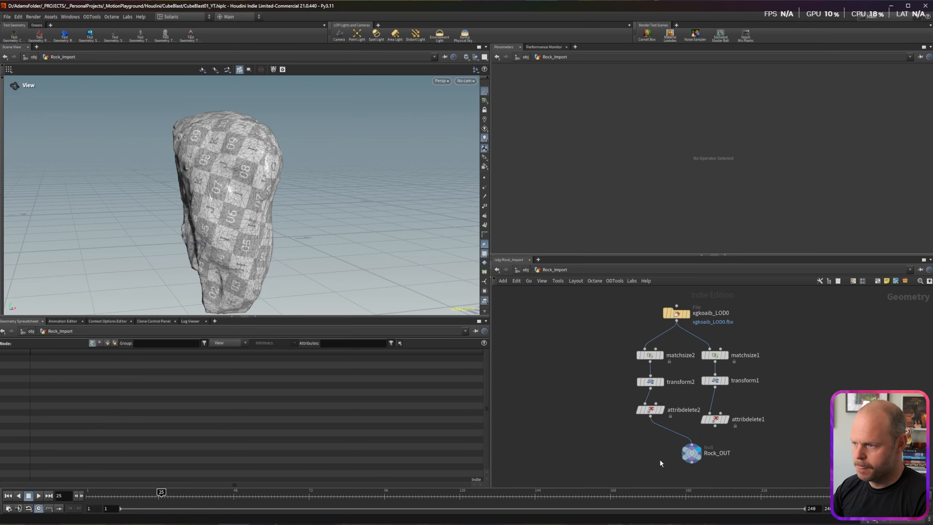
# Step: Inspect the finished rock, deselect everything, and return to the object level
pyautogui.moveTo(157, 210); pyautogui.dragTo(215, 184)
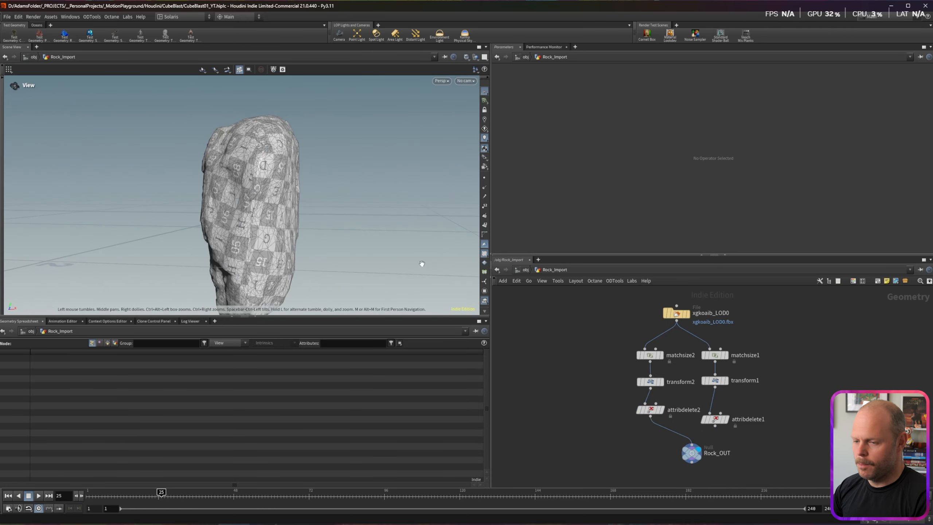
pyautogui.moveTo(587, 327); pyautogui.dragTo(563, 349)
pyautogui.press('u')
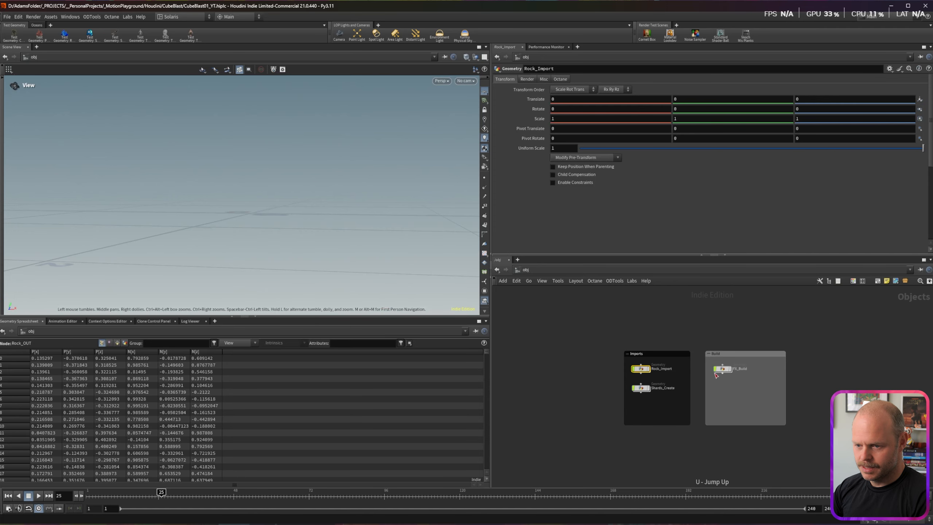
# Step: Create an empty network box left of Imports and colour it black
pyautogui.moveTo(595, 344); pyautogui.dragTo(559, 333, button='middle')
pyautogui.scroll(-2, 596, 333)
pyautogui.scroll(2, 636, 345)
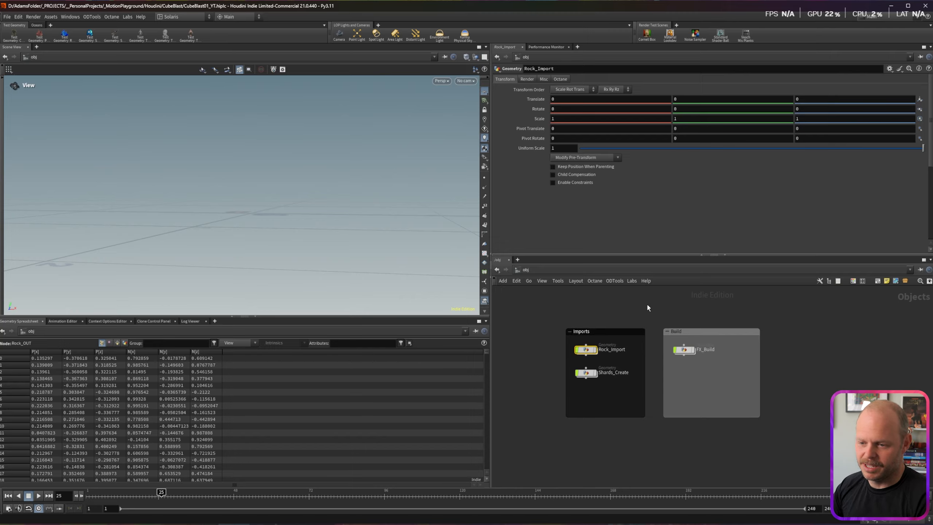
pyautogui.click(582, 332)
pyautogui.click(569, 314)
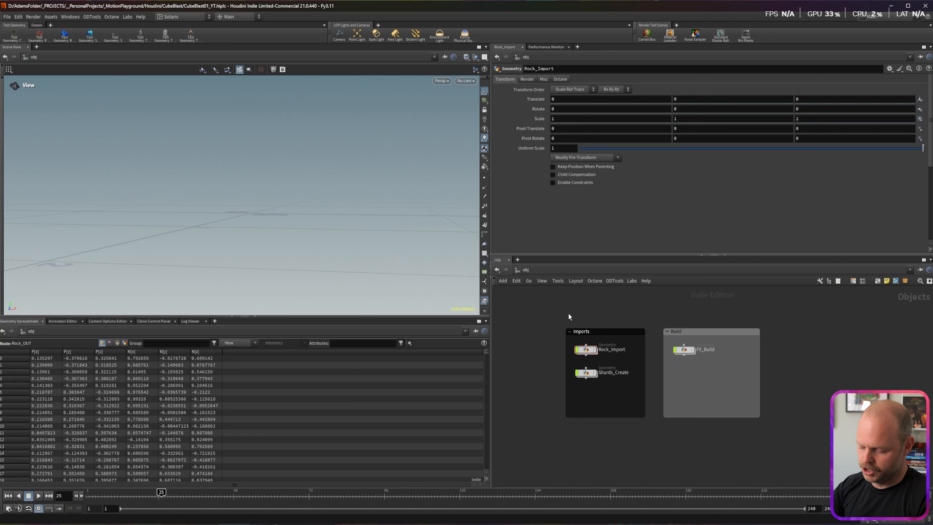
pyautogui.hotkey('shift', 'o')
pyautogui.moveTo(740, 333); pyautogui.dragTo(523, 322)
pyautogui.click(523, 322)
pyautogui.press('c')
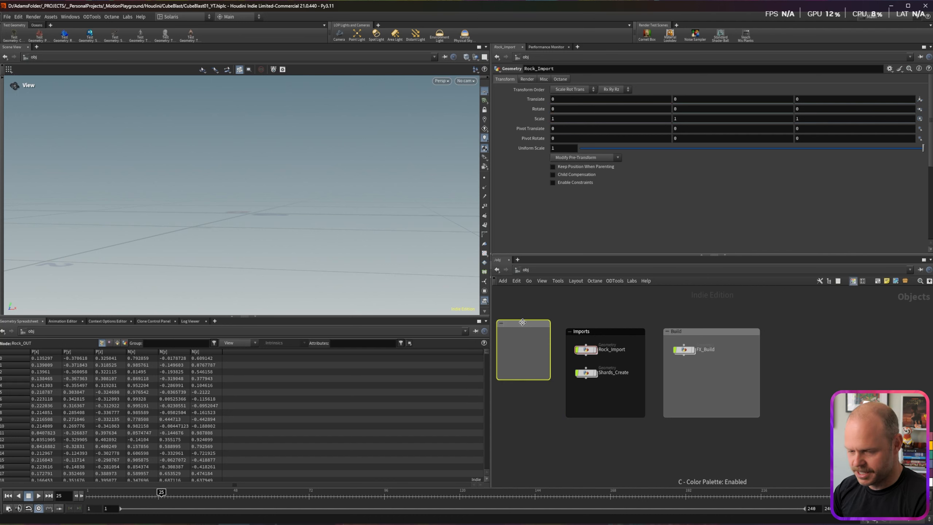
pyautogui.click(852, 482)
# Step: Name the box 'type stuff', then delete it, leaving the Imports and Build boxes
pyautogui.doubleClick(518, 322)
pyautogui.write('type stuff')
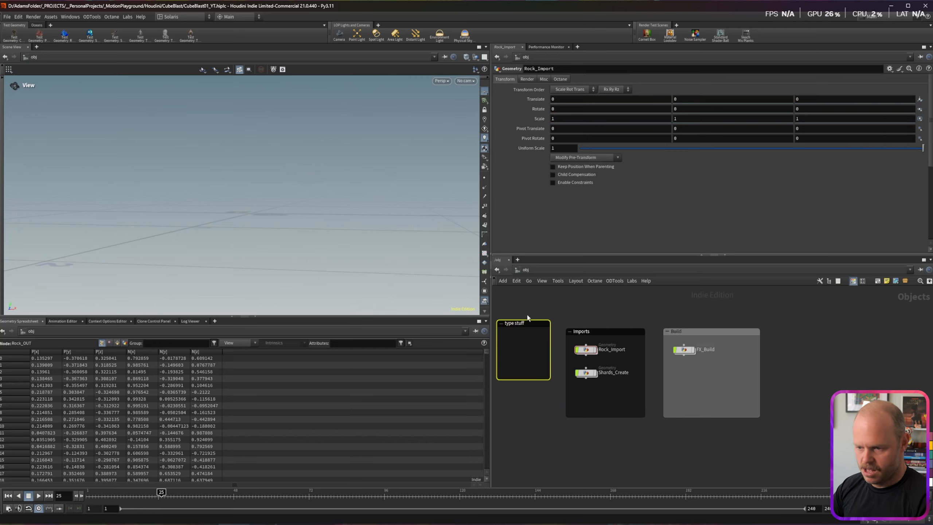
pyautogui.press('Delete')
pyautogui.click(602, 331)
pyautogui.click(706, 331)
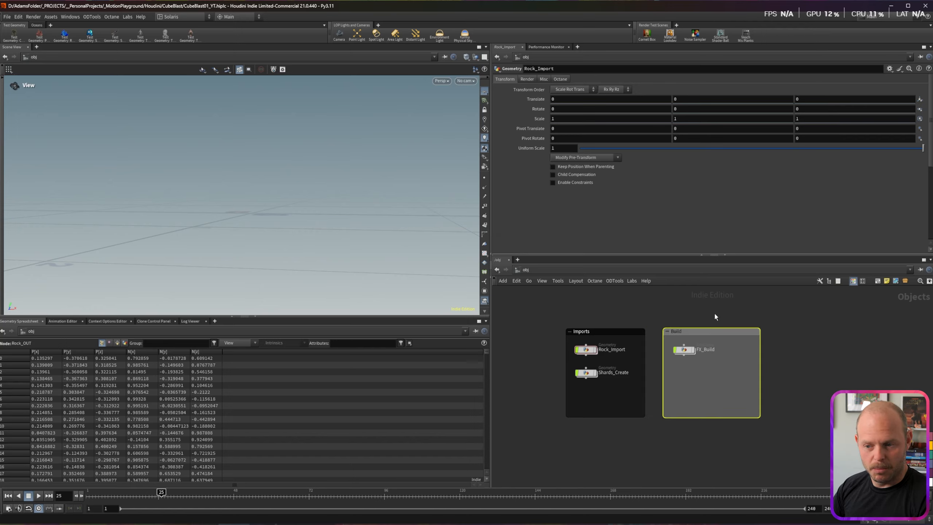
pyautogui.click(714, 311)
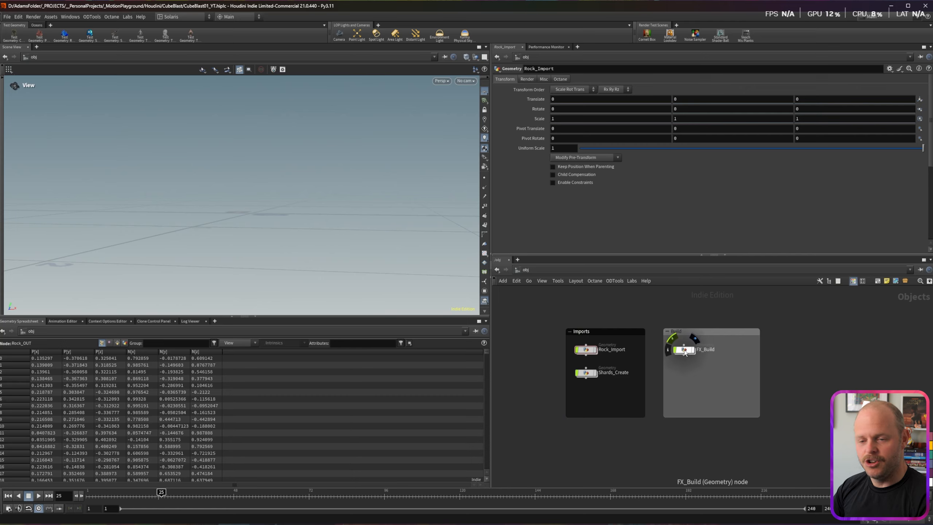
# Step: Add a geo1 Geometry node inside the Build box, then delete it
pyautogui.press('Tab')
pyautogui.write('geo')
pyautogui.press('Return')
pyautogui.click(688, 377)
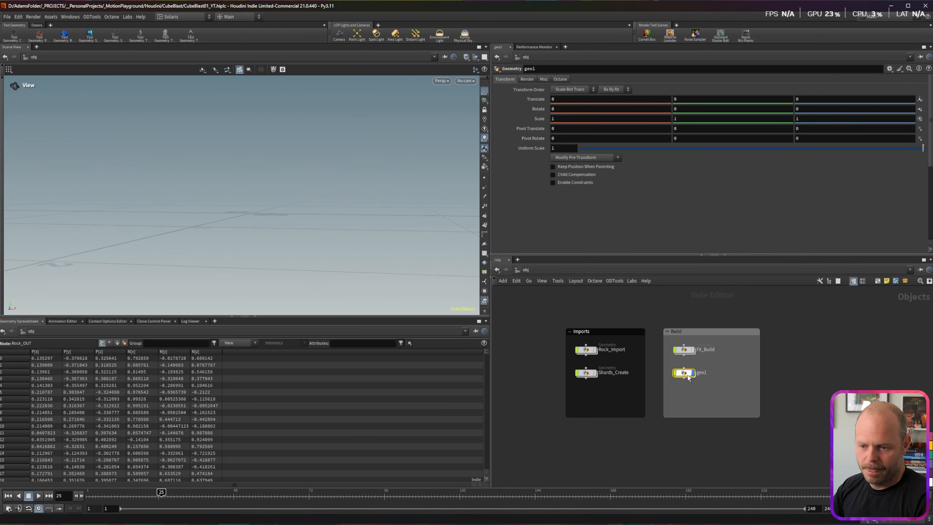
pyautogui.click(686, 372)
pyautogui.press('Delete')
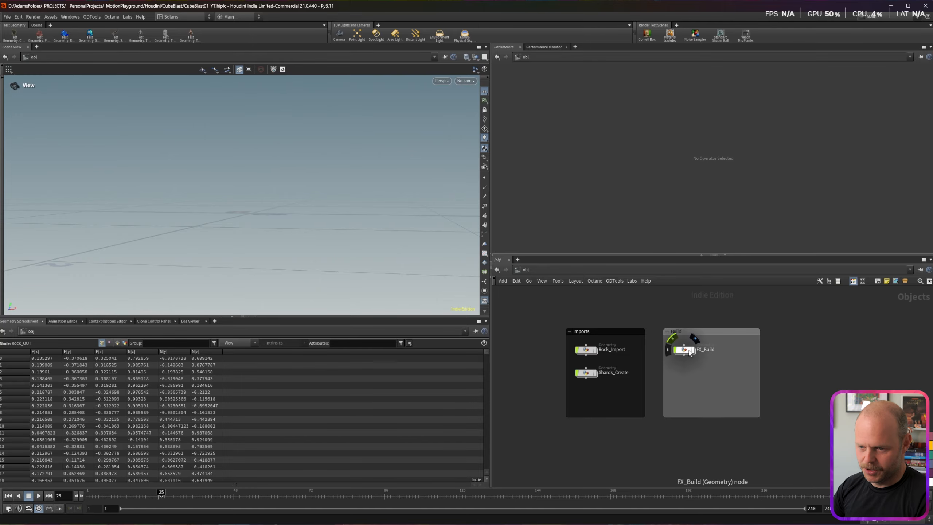
# Step: Inside FX_Build, add an Object Merge node and make it the display node
pyautogui.doubleClick(693, 354)
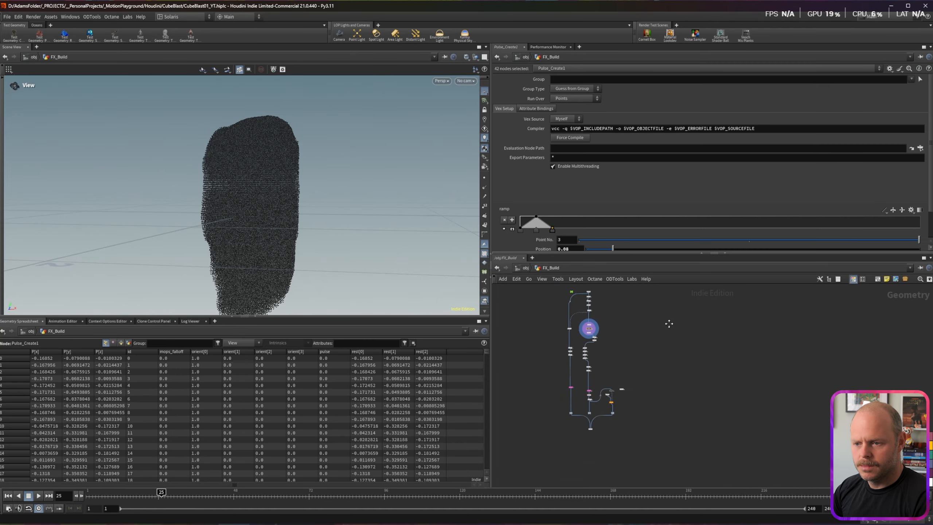
pyautogui.moveTo(647, 325); pyautogui.dragTo(627, 312, button='middle')
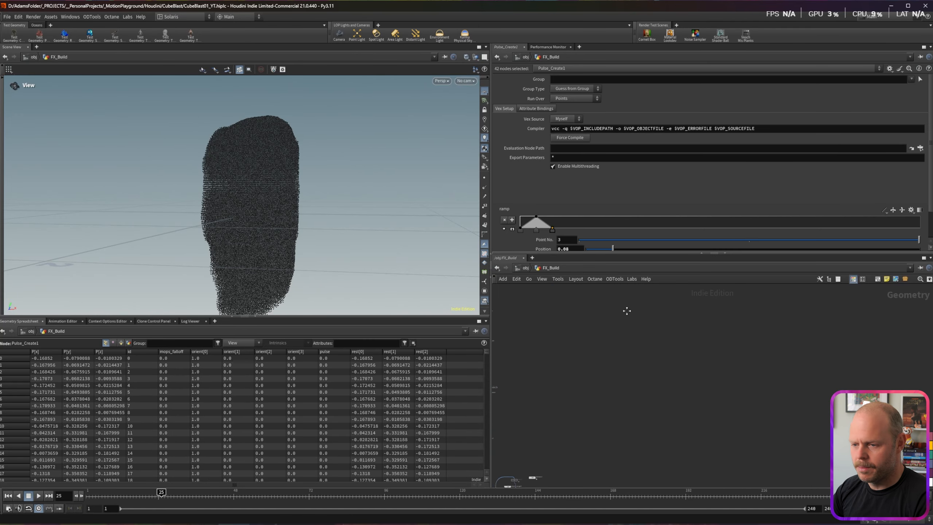
pyautogui.press('Tab')
pyautogui.write('ob me')
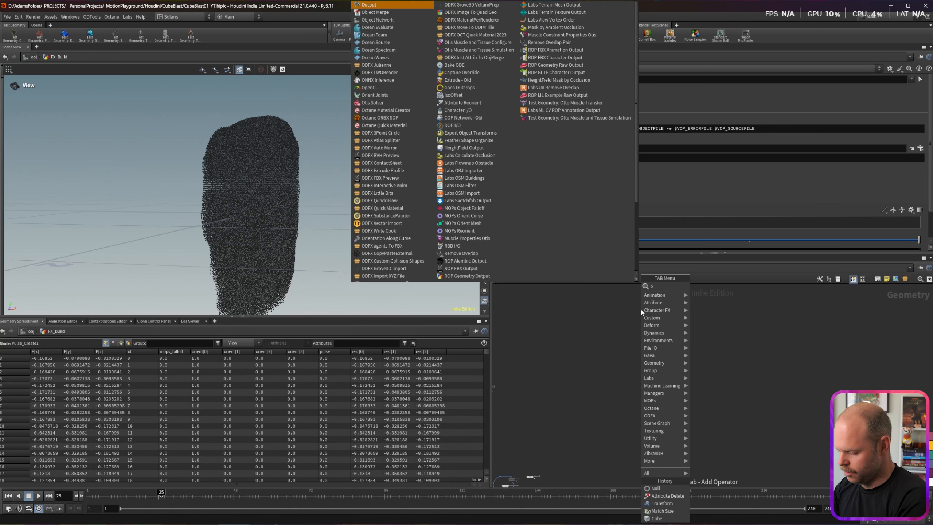
pyautogui.press('Return')
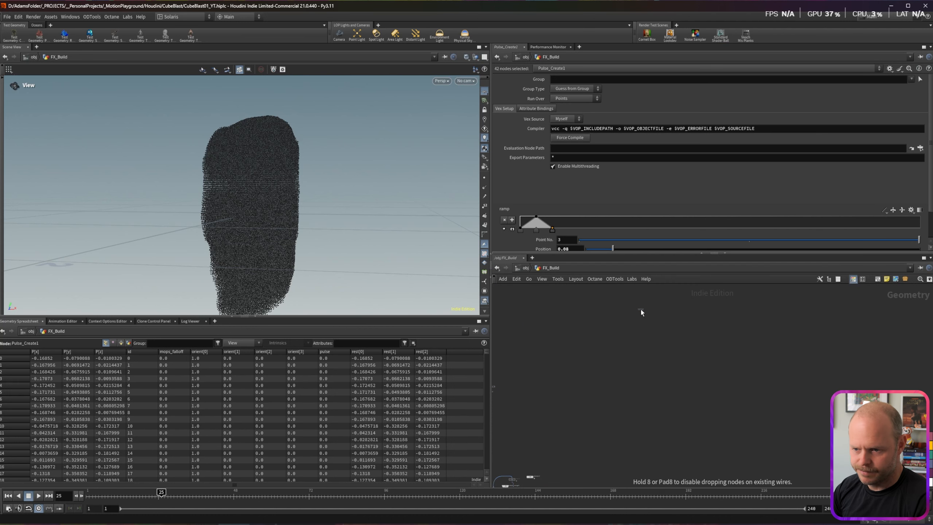
pyautogui.click(640, 309)
pyautogui.scroll(3, 639, 310)
pyautogui.click(657, 294)
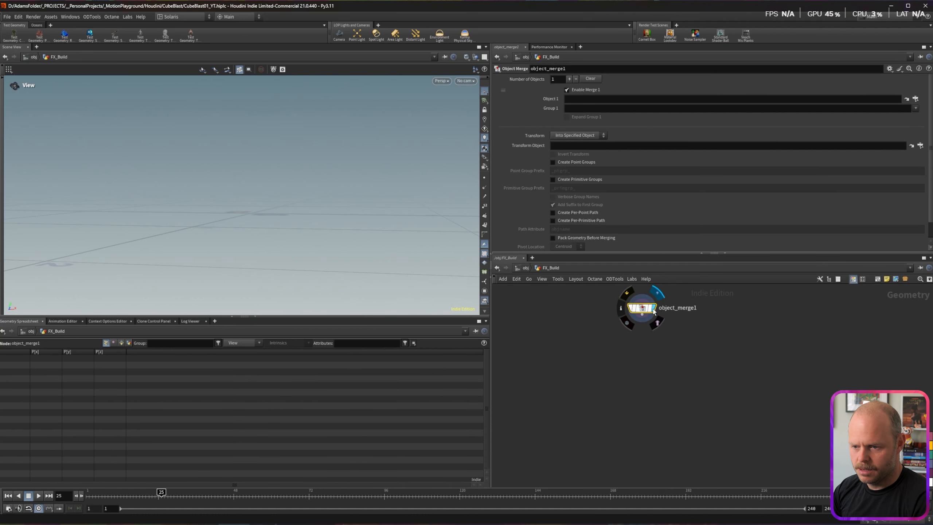
pyautogui.moveTo(672, 314); pyautogui.dragTo(685, 313, button='middle')
# Step: Set Object 1 to /obj/Rock_Import/Rock_OUT and inspect the merged textured rock
pyautogui.click(916, 99)
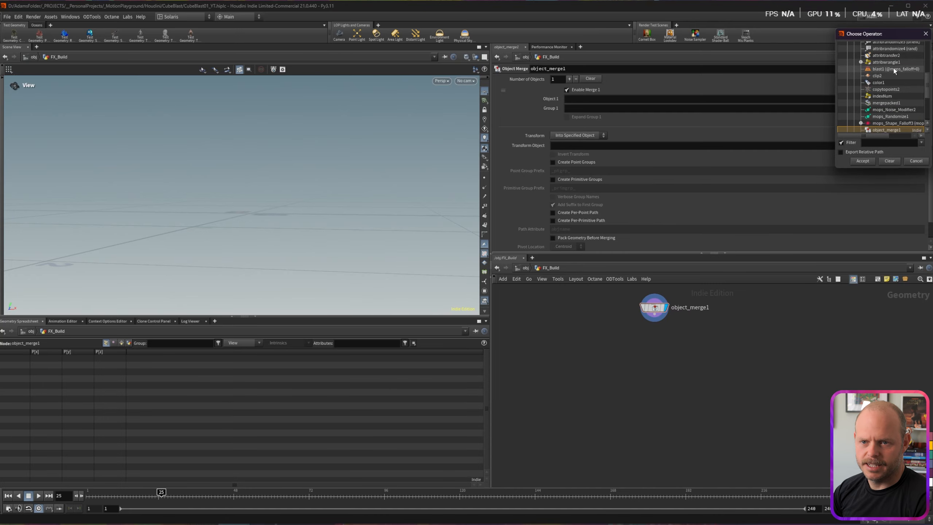
pyautogui.scroll(6, 872, 84)
pyautogui.scroll(-1, 871, 76)
pyautogui.scroll(1, 863, 63)
pyautogui.click(855, 59)
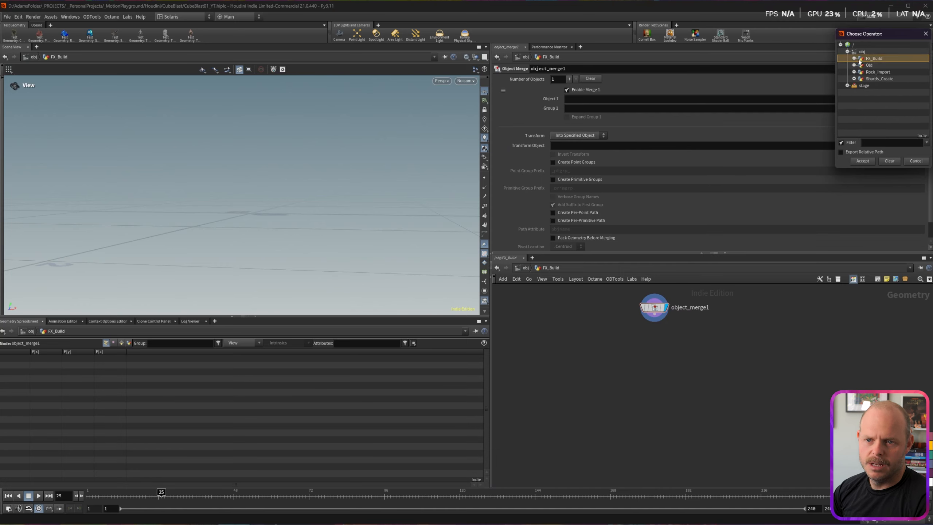
pyautogui.click(854, 72)
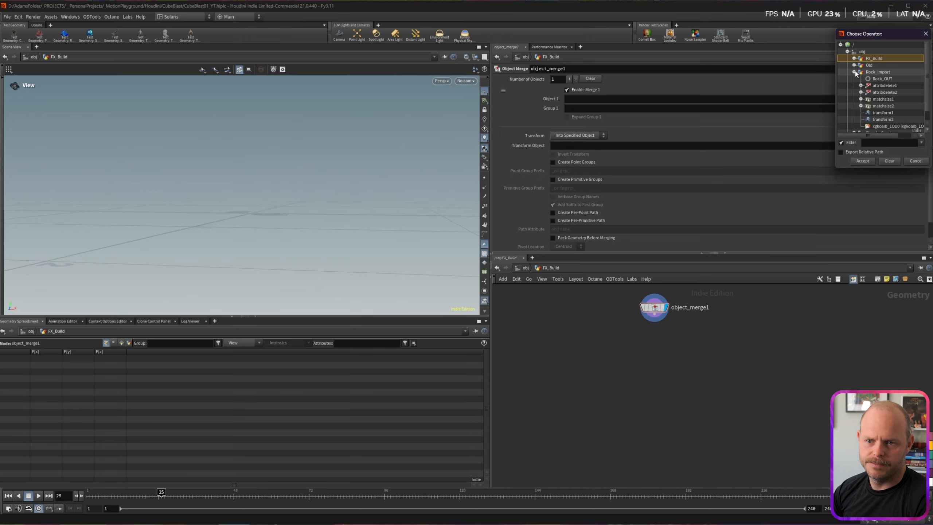
pyautogui.click(877, 79)
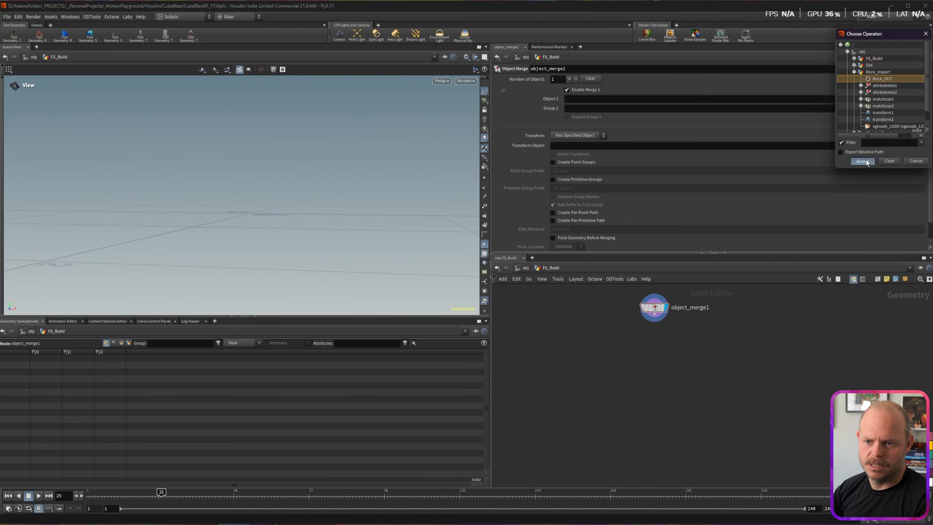
pyautogui.click(863, 161)
pyautogui.moveTo(295, 208); pyautogui.dragTo(247, 228)
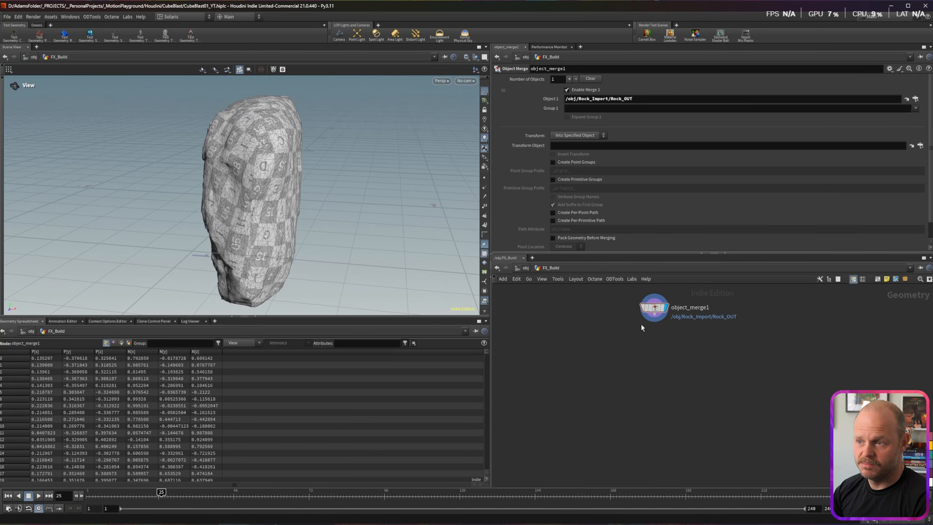
pyautogui.moveTo(253, 191); pyautogui.dragTo(269, 191)
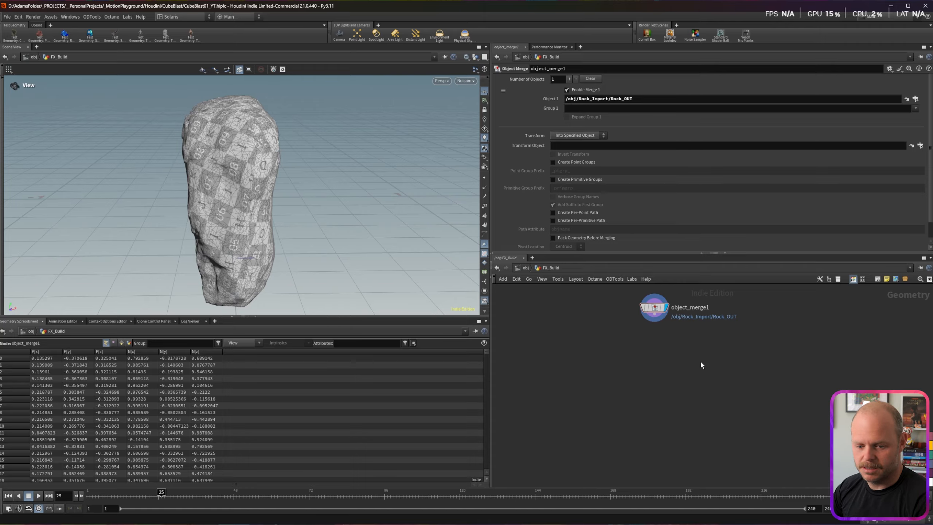
pyautogui.moveTo(221, 191); pyautogui.dragTo(240, 165)
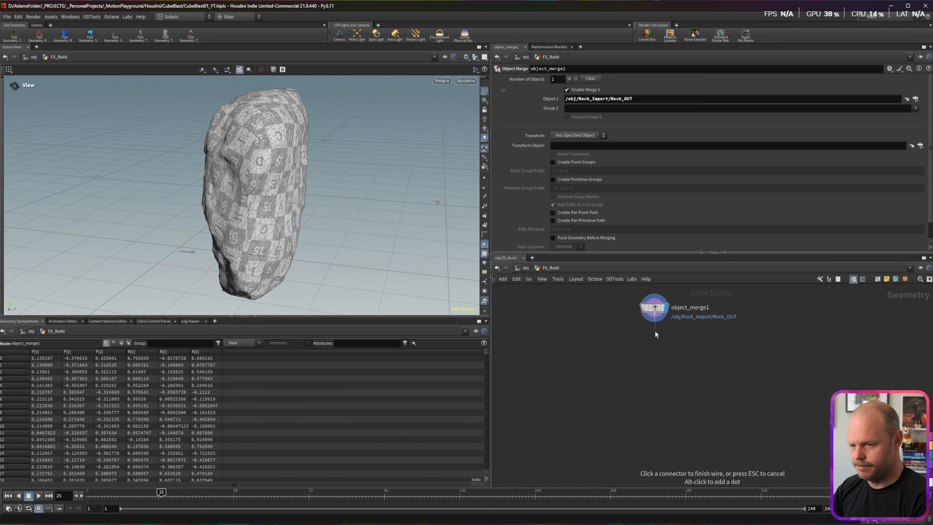
# Step: Add Points from Volume with Point Separation .01 and check its point count
pyautogui.press('Tab')
pyautogui.write('points')
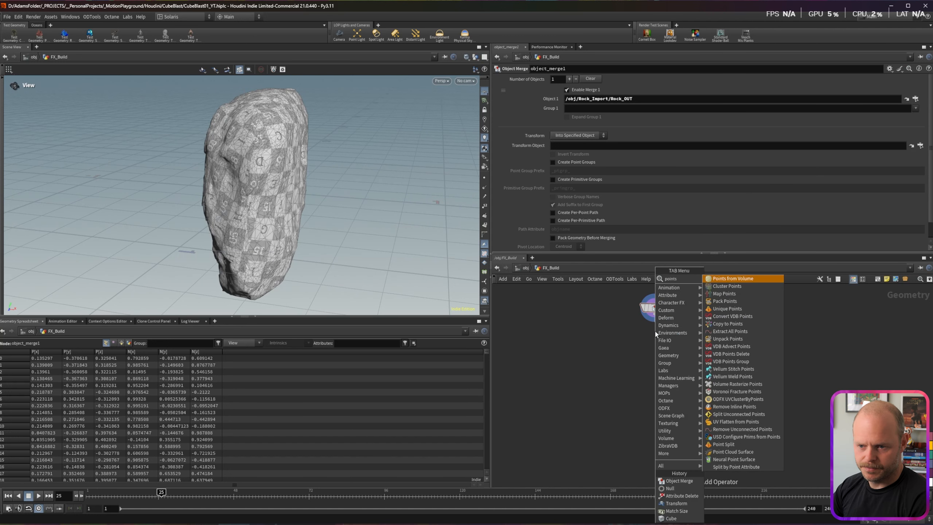
pyautogui.press('Return')
pyautogui.click(671, 343)
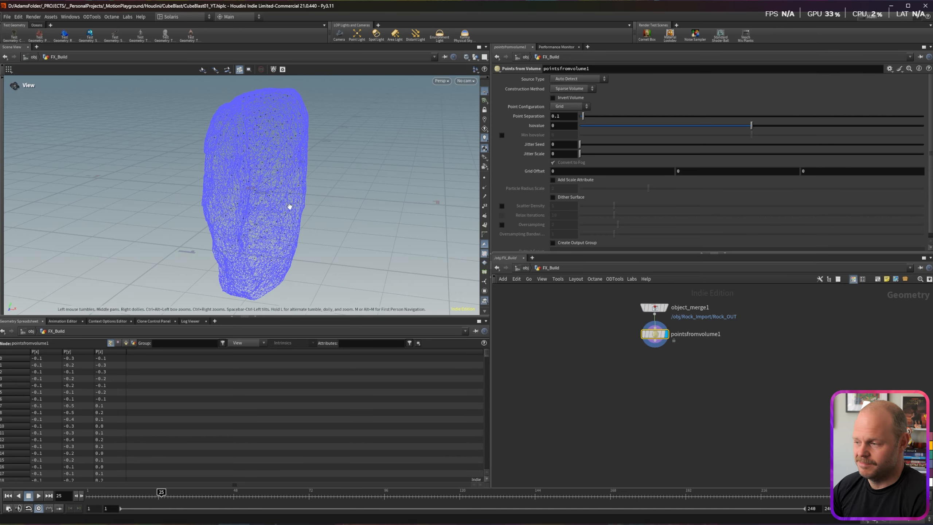
pyautogui.moveTo(271, 194); pyautogui.dragTo(270, 186)
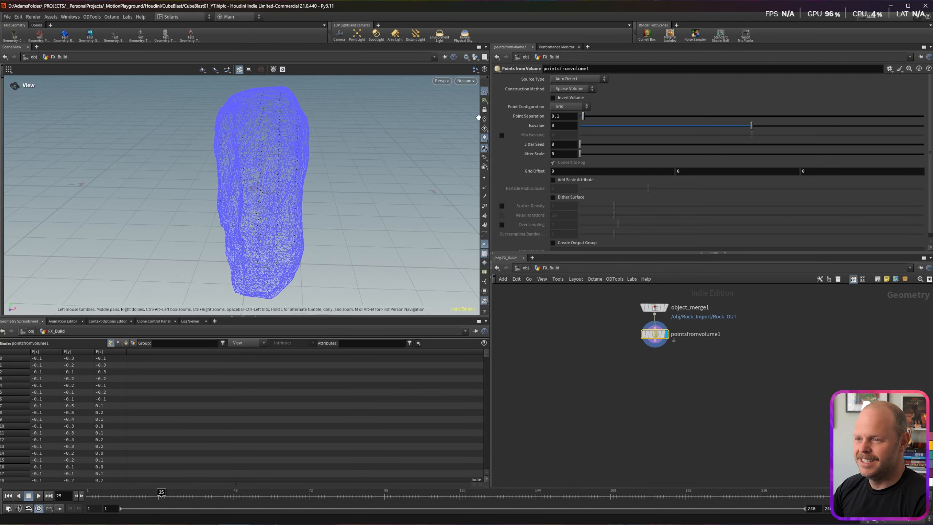
pyautogui.click(565, 115)
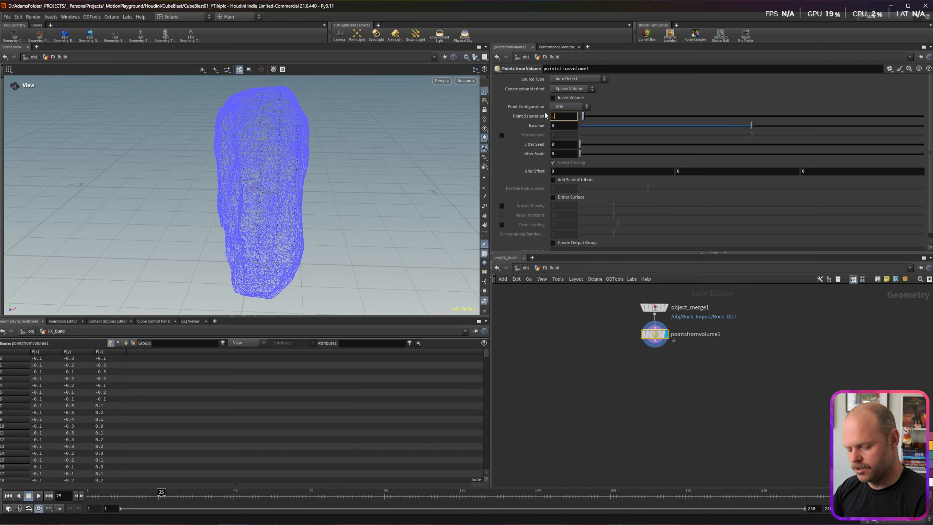
pyautogui.press('Return')
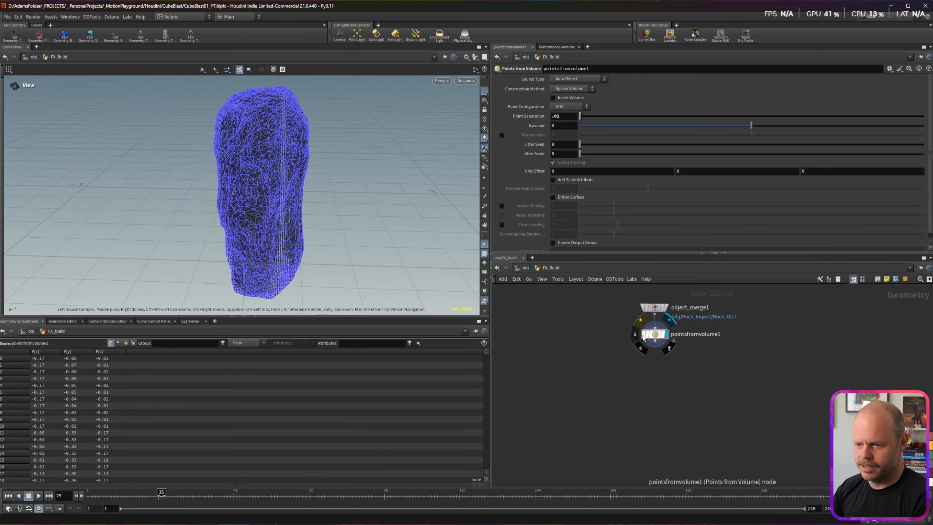
pyautogui.click(661, 342)
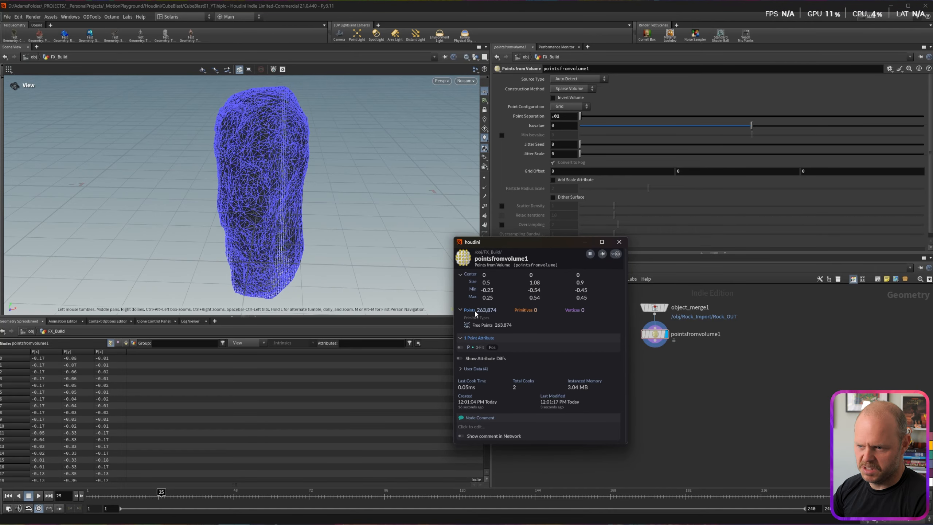
pyautogui.click(619, 242)
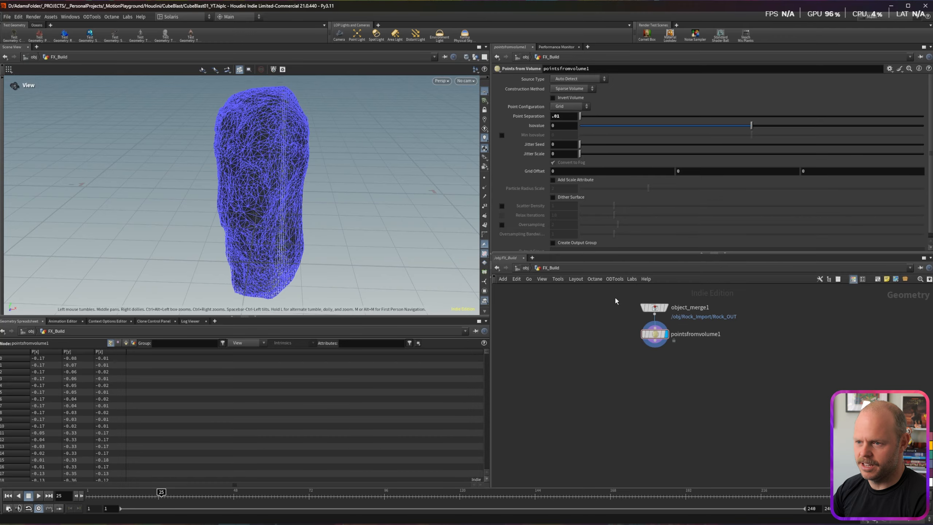
pyautogui.moveTo(613, 329); pyautogui.dragTo(629, 330)
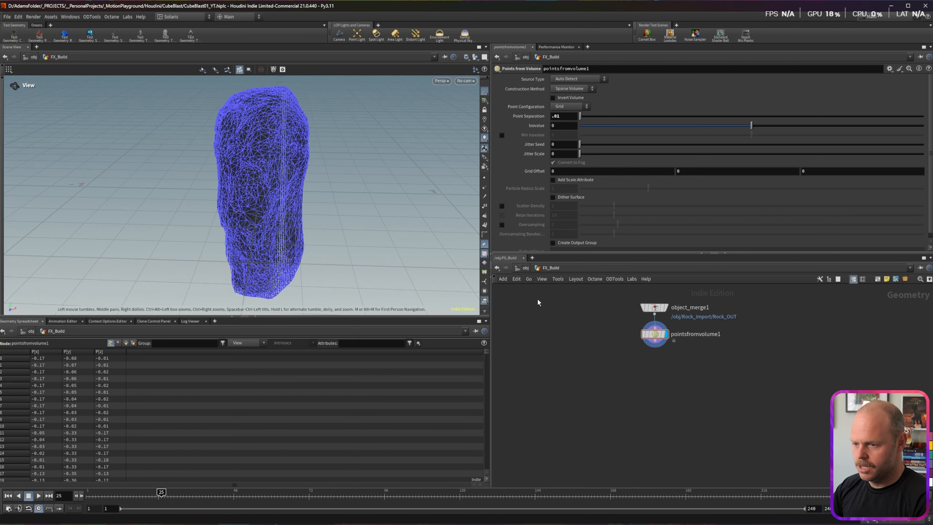
# Step: Add a standalone Null node named CTRLS
pyautogui.press('Tab')
pyautogui.write('null')
pyautogui.press('Return')
pyautogui.click(532, 312)
pyautogui.write('CTRLS')
pyautogui.press('Return')
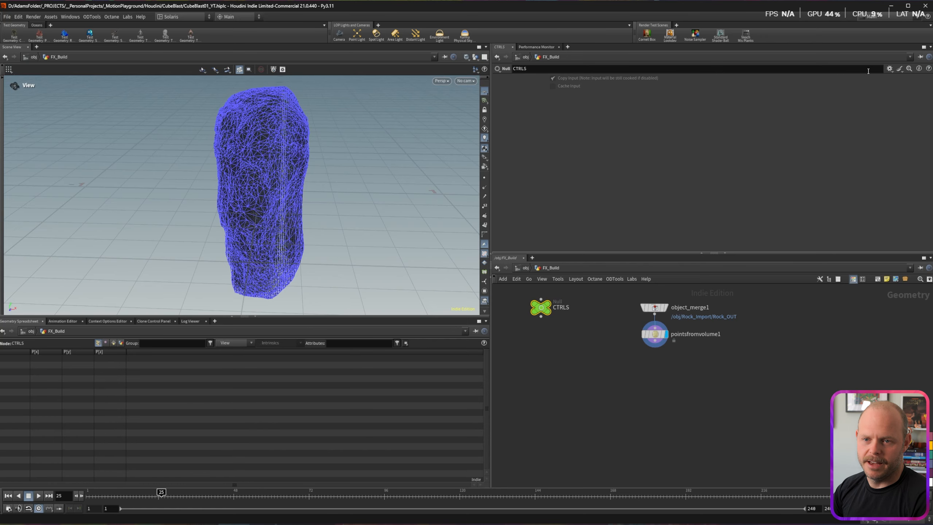
# Step: Add a float parameter with name and label Res to CTRLS, then try its slider
pyautogui.click(889, 69)
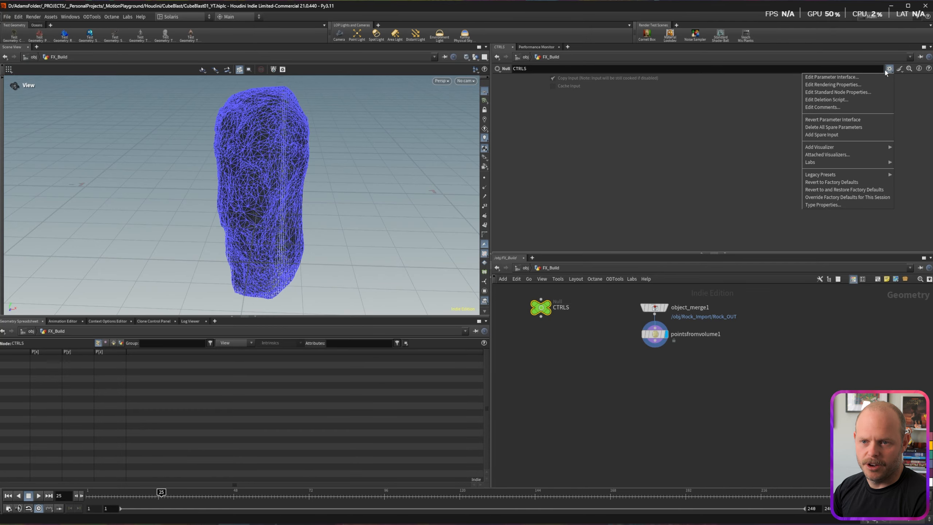
pyautogui.click(853, 78)
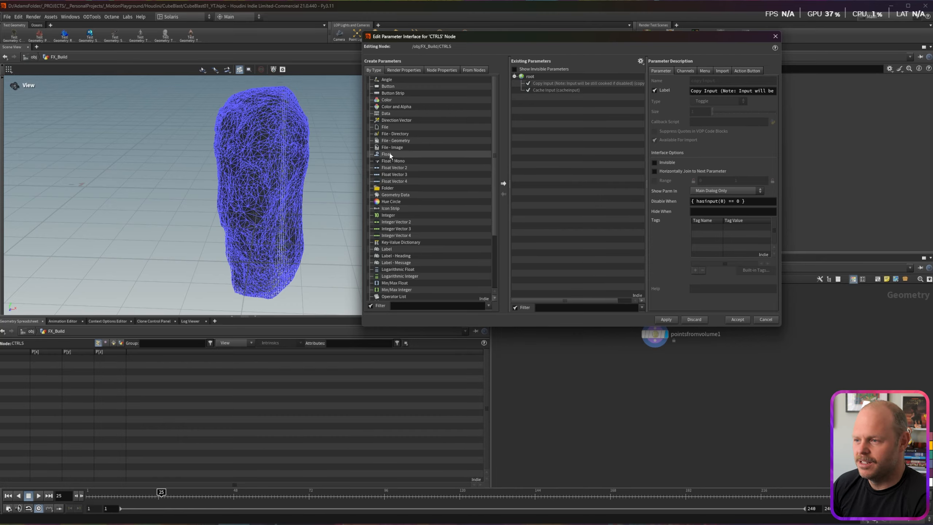
pyautogui.moveTo(387, 155); pyautogui.dragTo(546, 112)
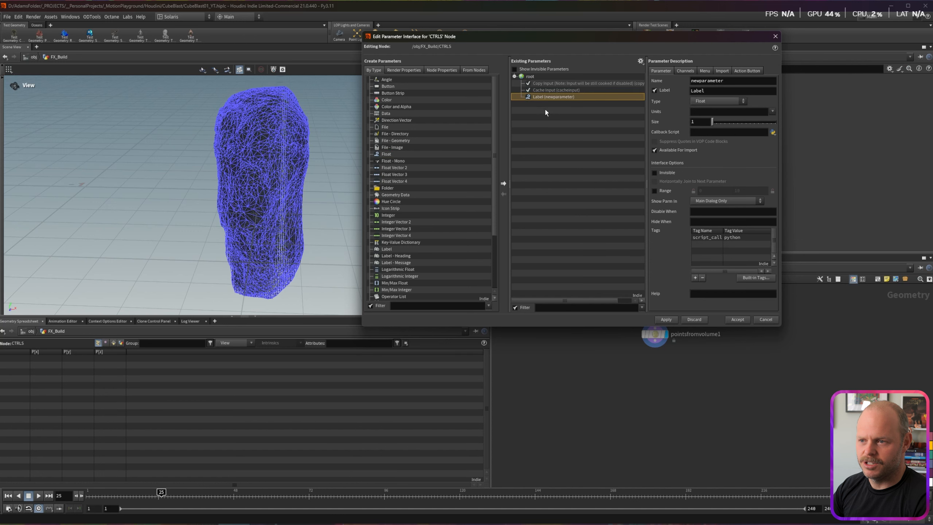
pyautogui.doubleClick(748, 79)
pyautogui.write('Res')
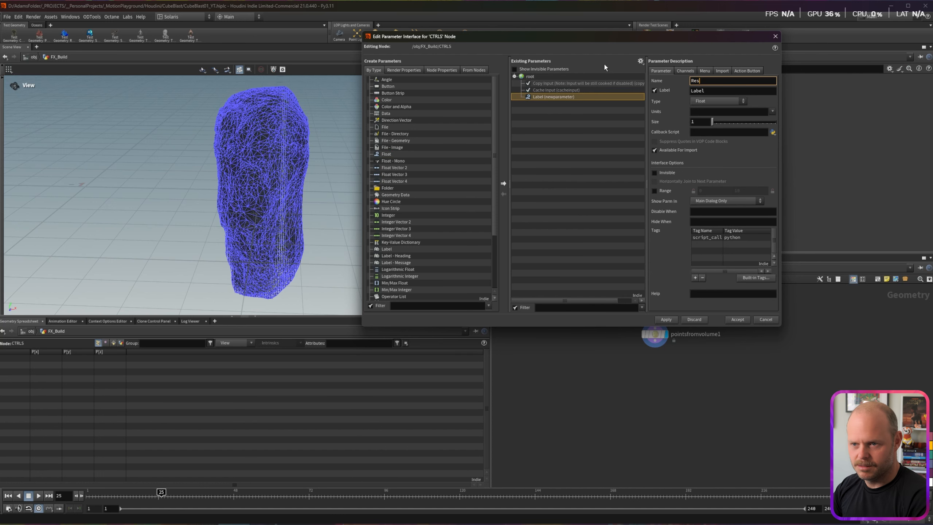
pyautogui.press('Tab')
pyautogui.write('Res')
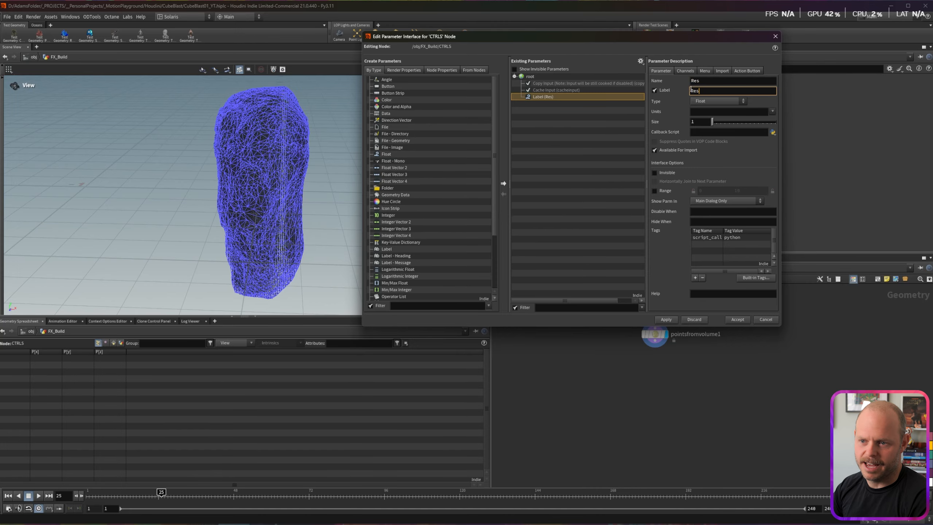
pyautogui.click(737, 319)
pyautogui.moveTo(580, 95); pyautogui.dragTo(493, 86)
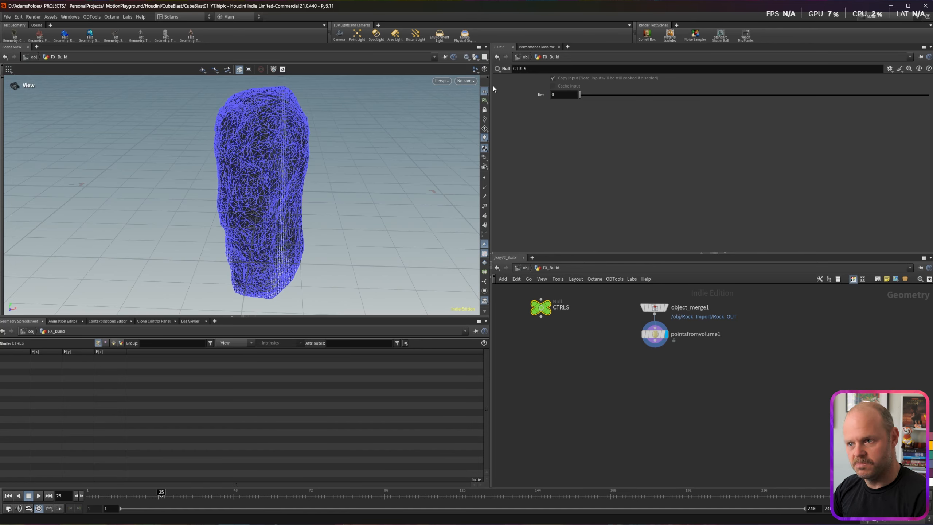
# Step: Paste Res as a relative reference into pointsfromvolume1's Point Separation: ch("../CTRLS/Res")
pyautogui.rightClick(559, 93)
pyautogui.click(595, 177)
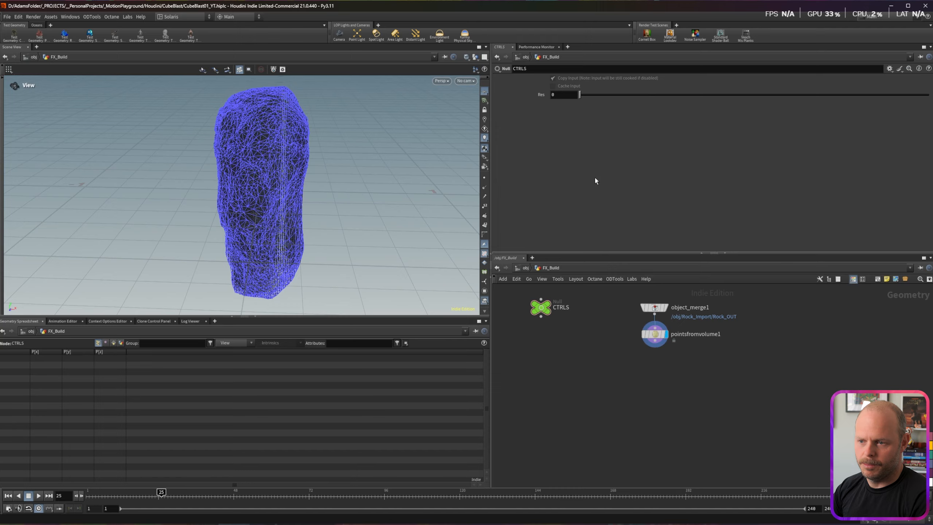
pyautogui.click(653, 335)
pyautogui.rightClick(571, 119)
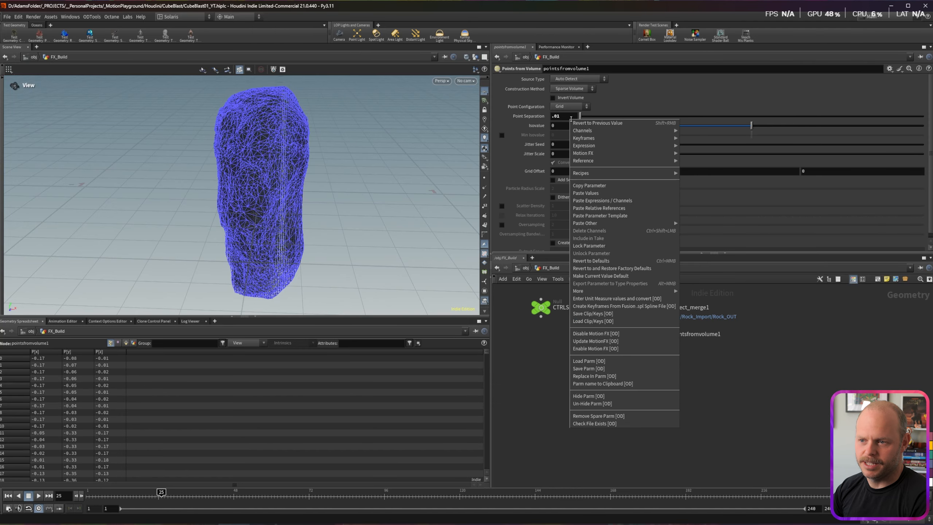
pyautogui.click(609, 208)
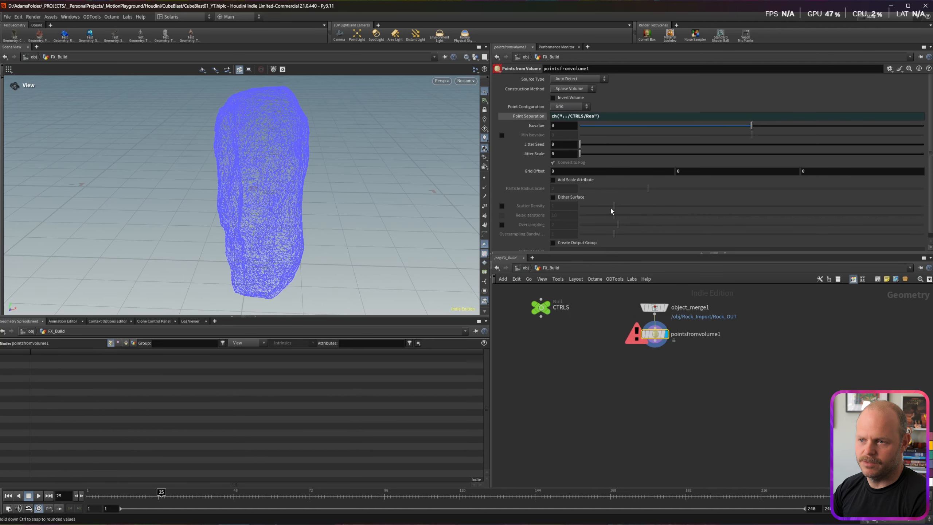
pyautogui.click(530, 117)
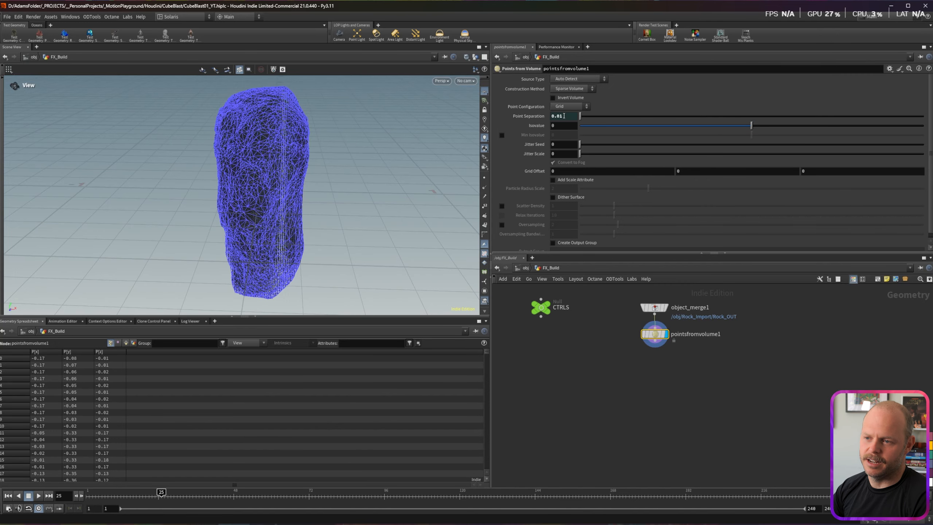
pyautogui.click(562, 307)
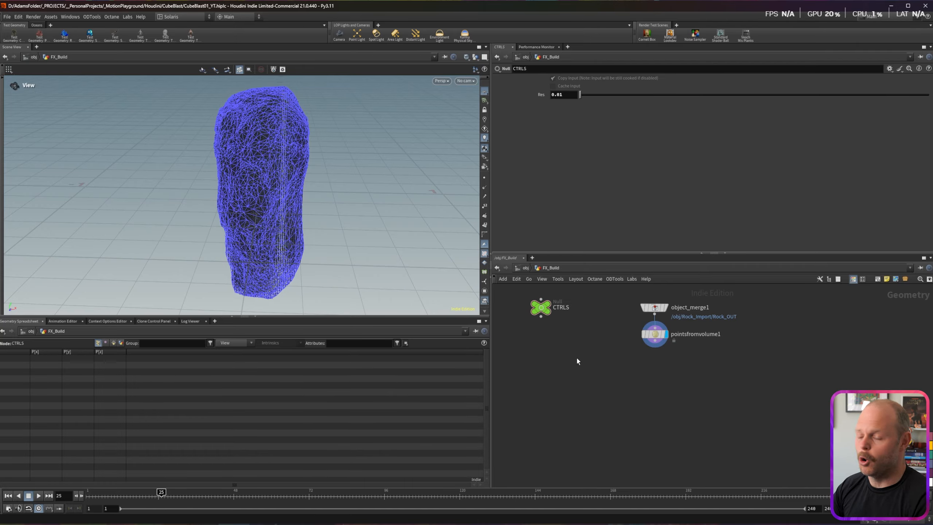
# Step: Raise pointsfromvolume1's Jitter Scale to 1.51 and orbit the rock to inspect the scattered points
pyautogui.scroll(5, 292, 177)
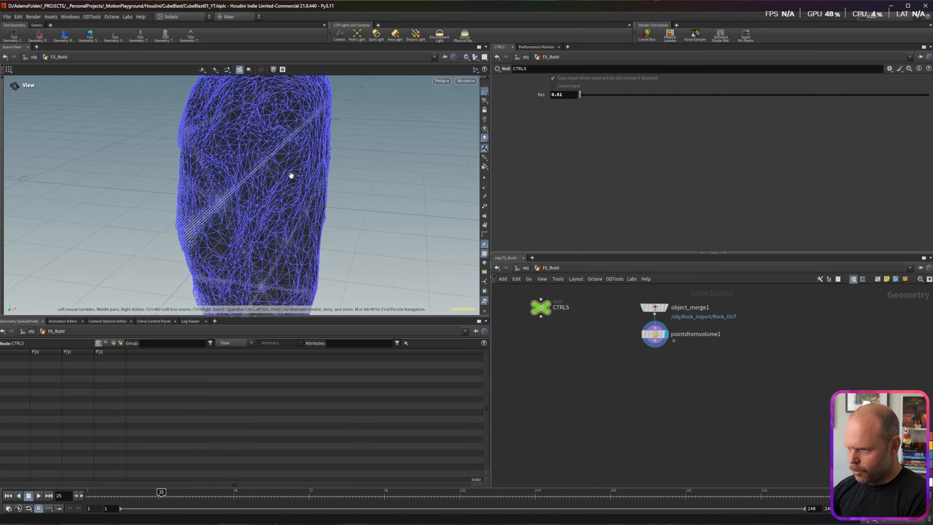
pyautogui.scroll(-10, 289, 174)
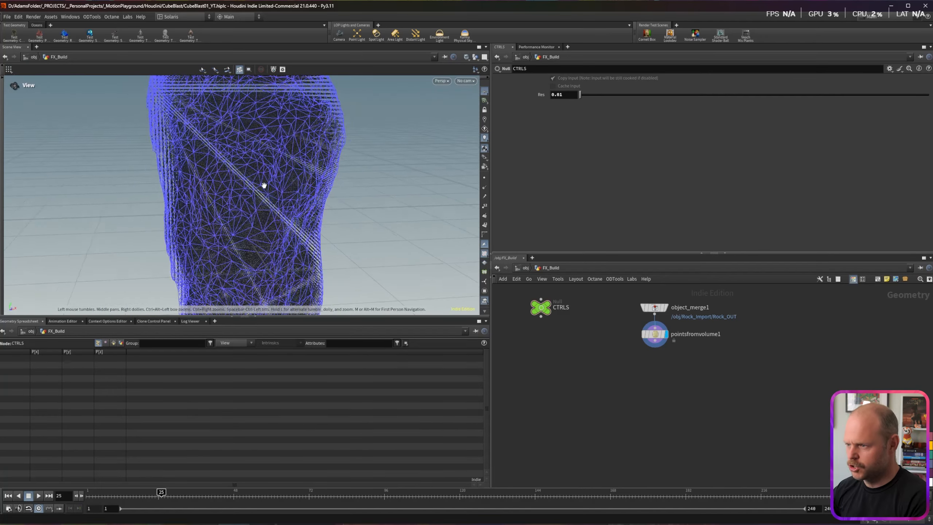
pyautogui.moveTo(269, 190); pyautogui.dragTo(257, 188)
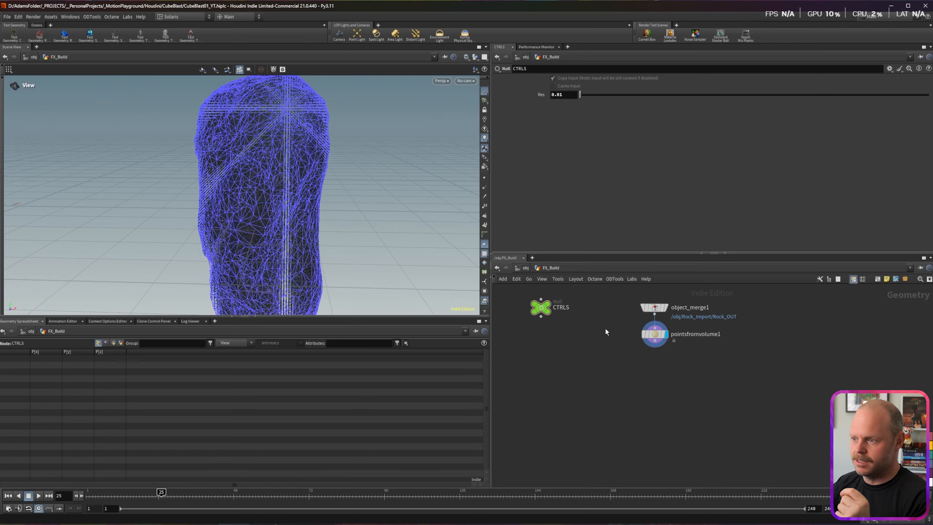
pyautogui.moveTo(605, 330); pyautogui.dragTo(672, 346)
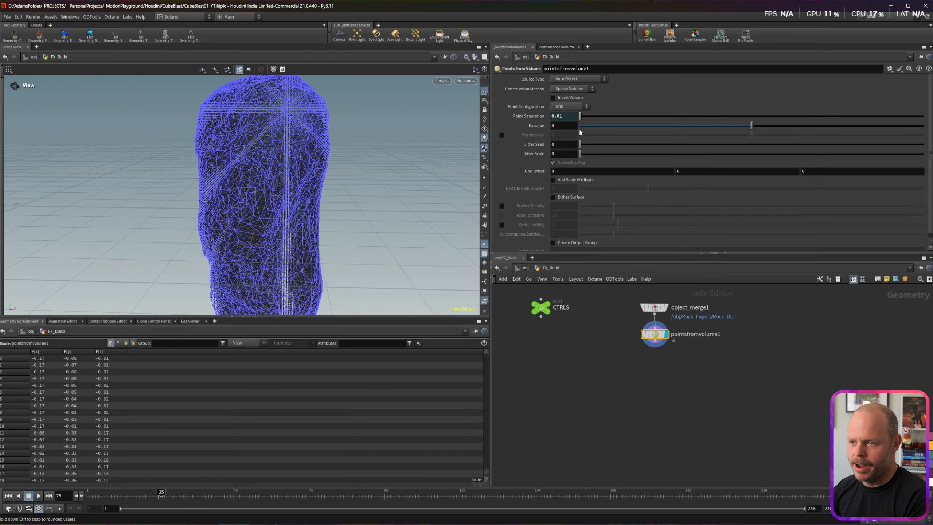
pyautogui.moveTo(581, 155); pyautogui.dragTo(632, 154)
pyautogui.moveTo(309, 194); pyautogui.dragTo(286, 184)
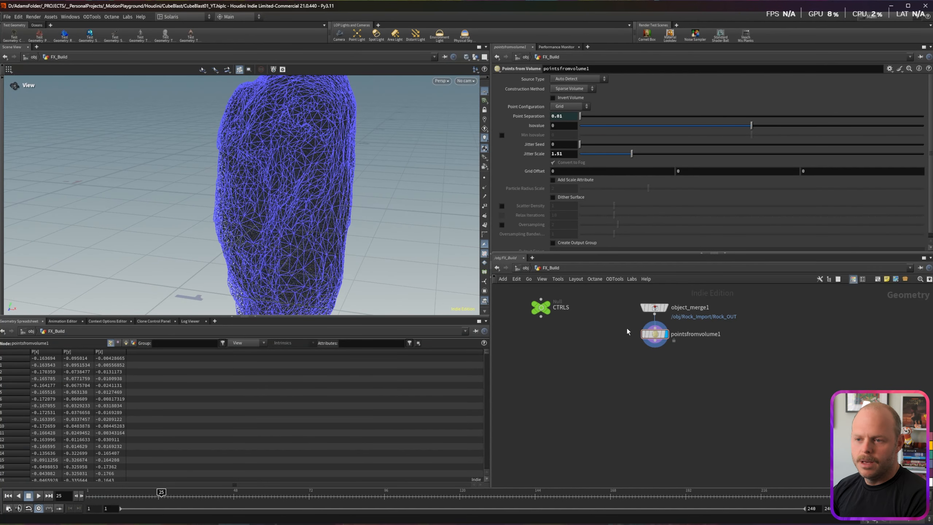
pyautogui.moveTo(655, 340)
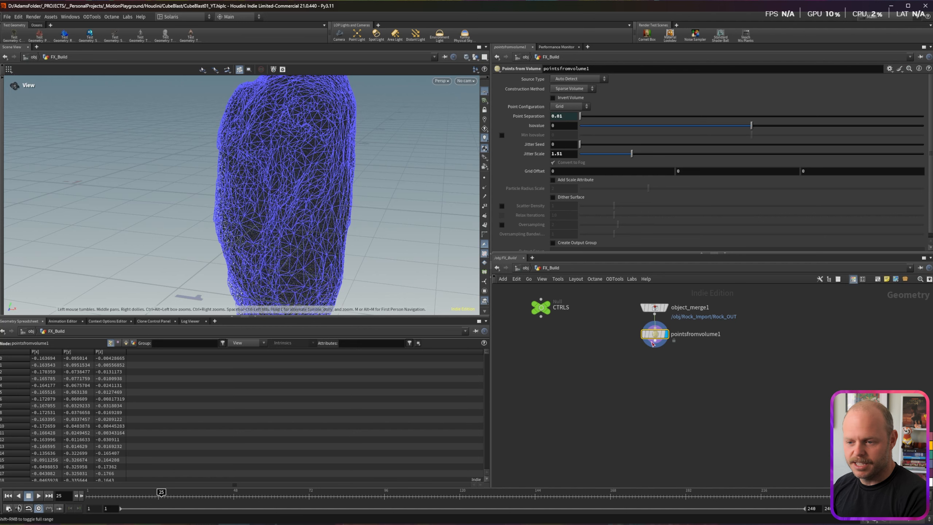
# Step: Create an Attribute Wrangle below pointsfromvolume1 and rename it Set_ID
pyautogui.press('Tab')
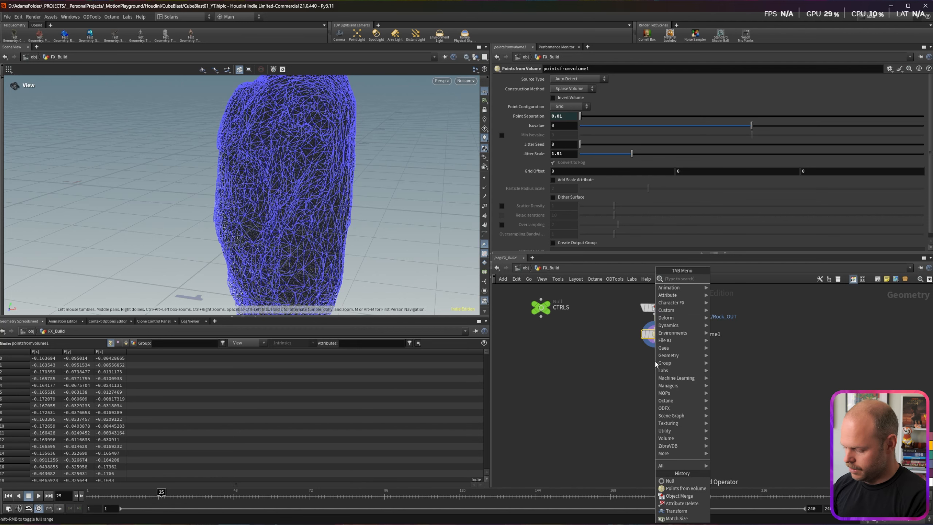
pyautogui.write('wran')
pyautogui.press('Return')
pyautogui.click(655, 361)
pyautogui.click(680, 362)
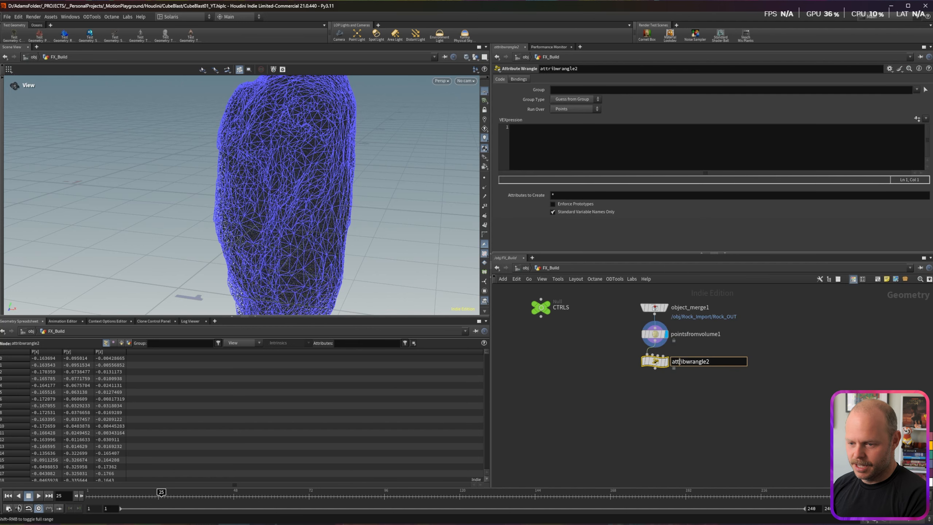
pyautogui.doubleClick(679, 361)
pyautogui.write('Set_ID')
pyautogui.press('Return')
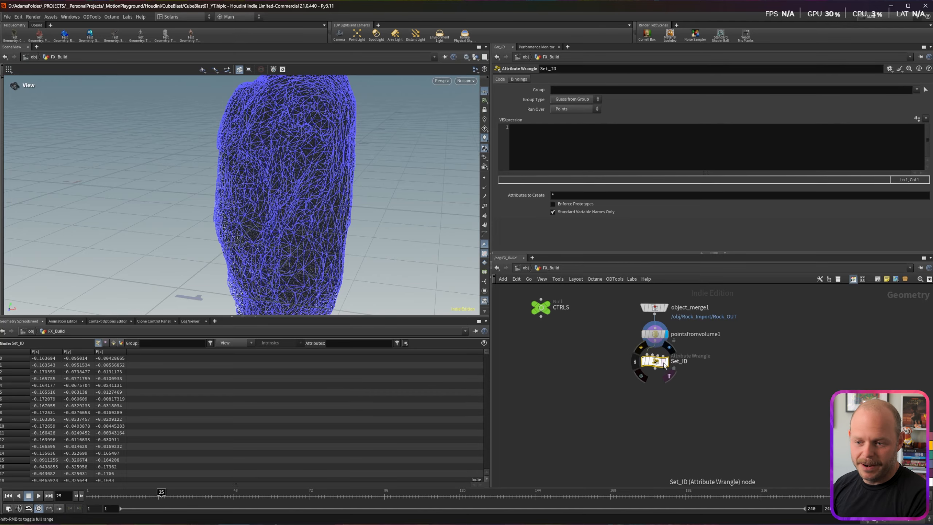
pyautogui.click(664, 362)
pyautogui.click(559, 142)
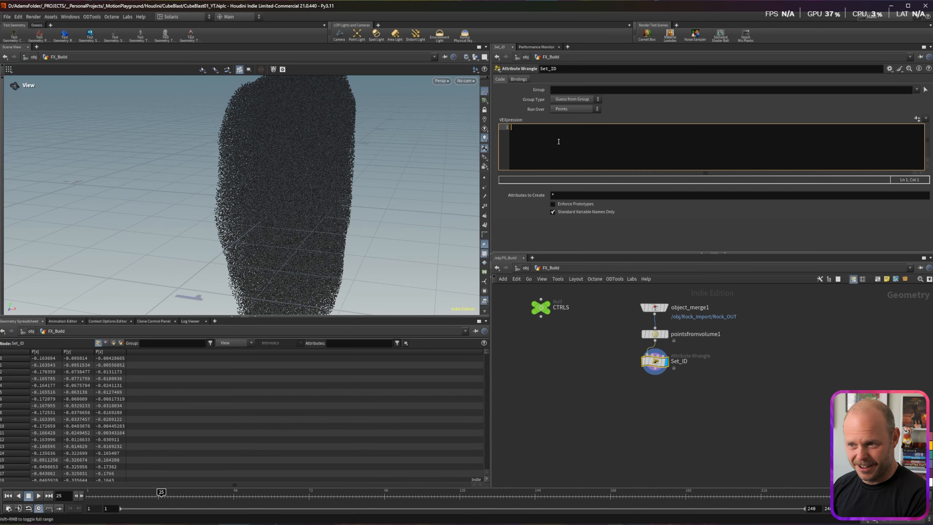
pyautogui.write('i@')
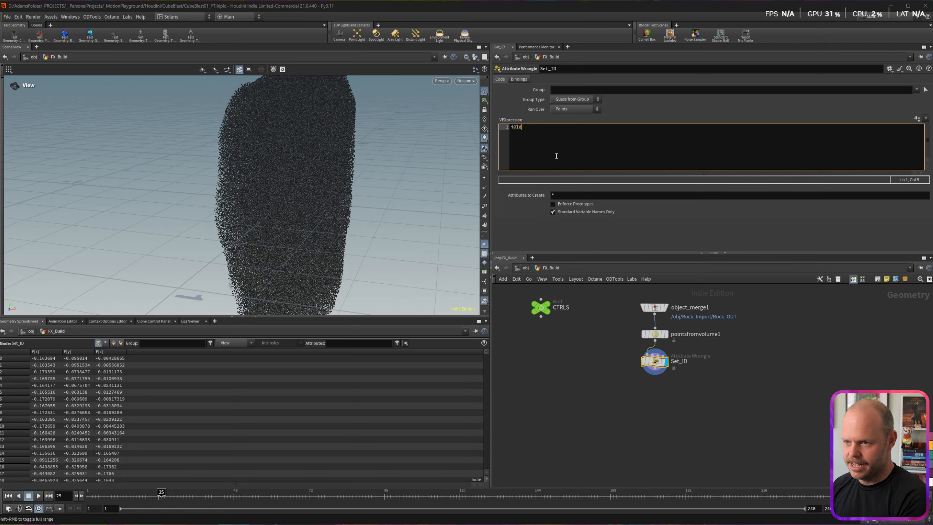
pyautogui.write('id = @ptnum;')
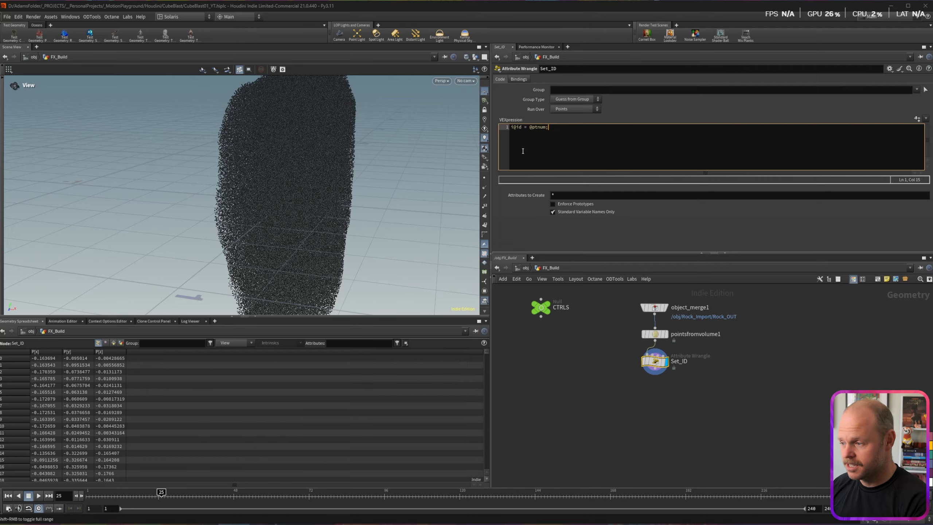
pyautogui.click(588, 353)
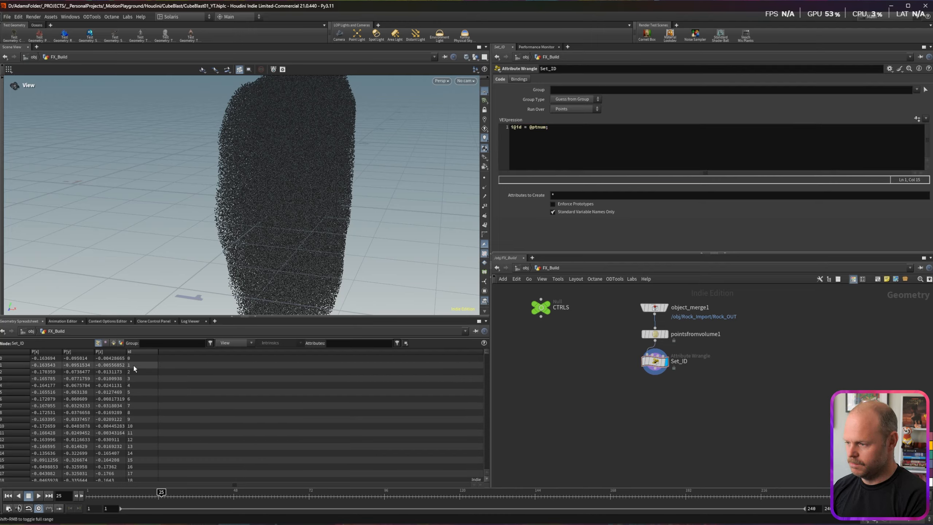
# Step: Keep Set_ID running over Points and tilt the view to a lower angle
pyautogui.moveTo(660, 365); pyautogui.dragTo(660, 371)
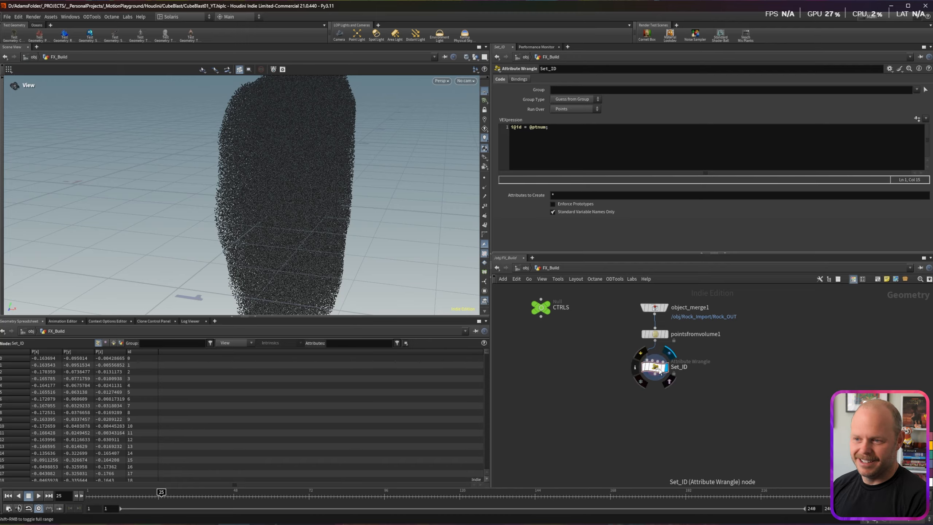
pyautogui.click(574, 110)
pyautogui.click(570, 133)
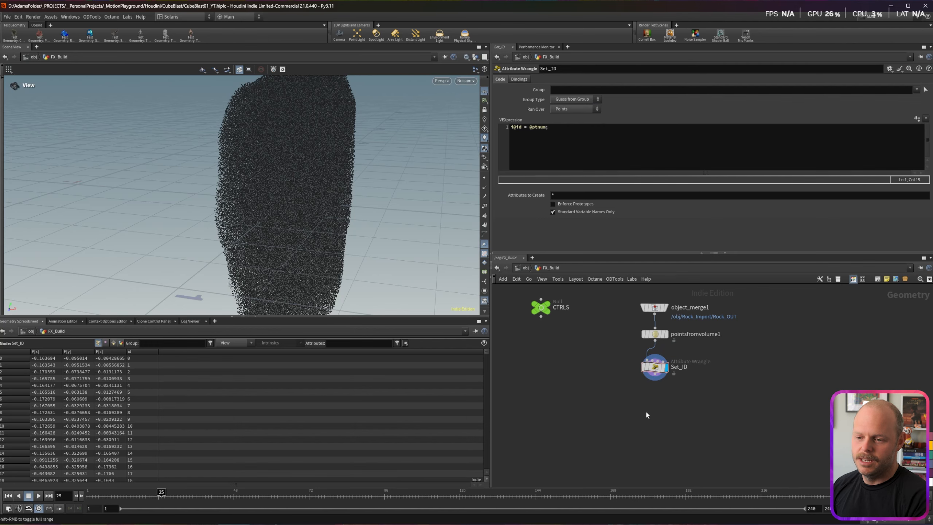
pyautogui.scroll(-4, 302, 190)
pyautogui.moveTo(302, 189); pyautogui.dragTo(277, 204)
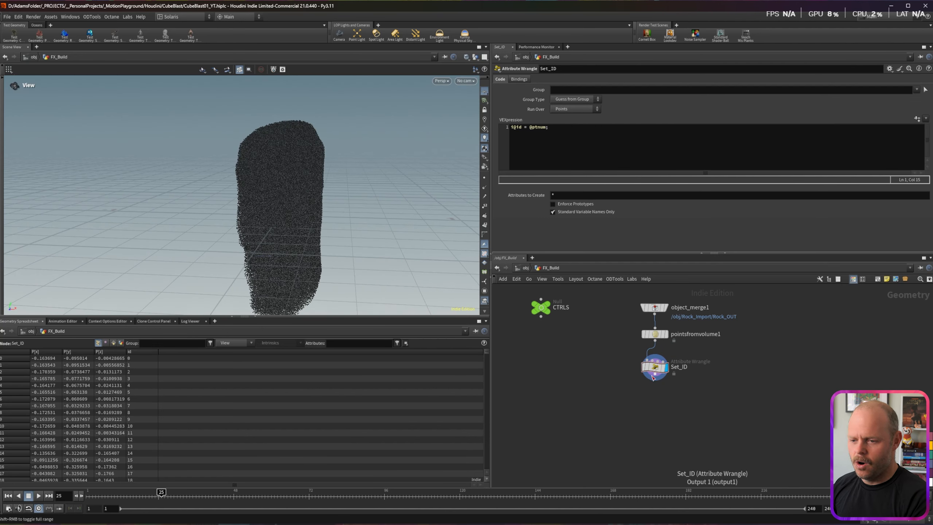
pyautogui.moveTo(655, 380); pyautogui.dragTo(656, 404)
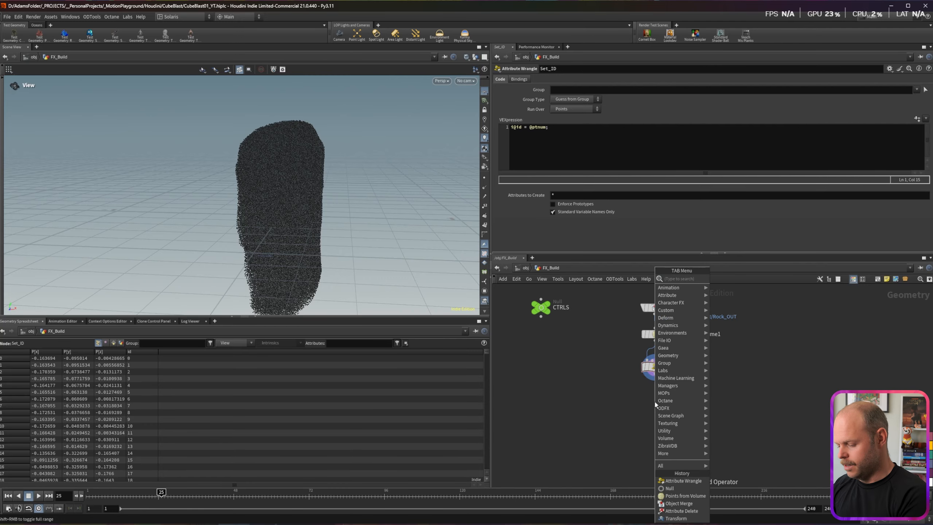
# Step: Add a MOPs Shape Falloff node under Set_ID and show mops_falloff as point colours
pyautogui.write('mops sha')
pyautogui.press('Return')
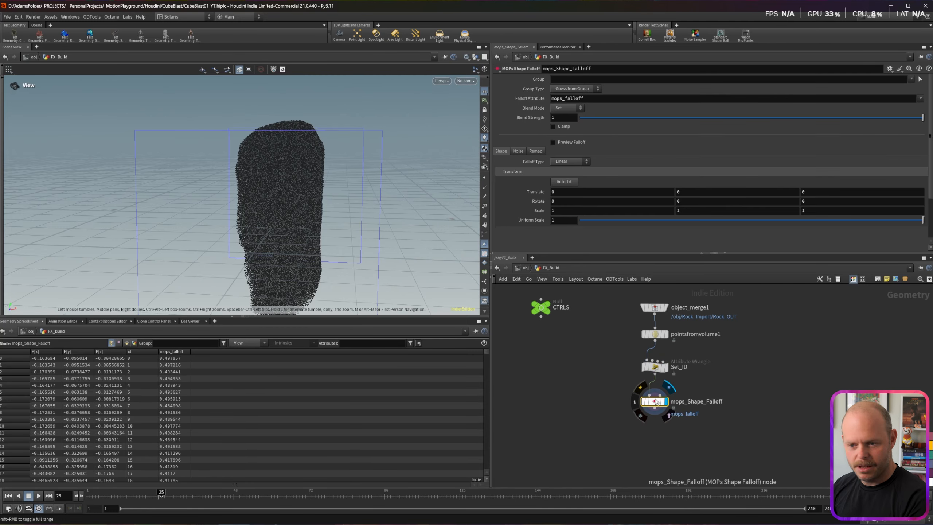
pyautogui.click(635, 403)
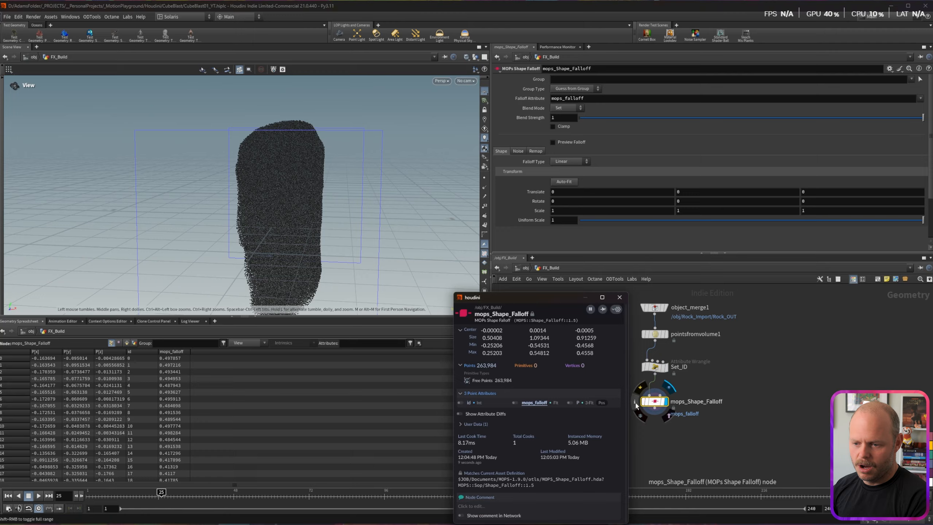
pyautogui.click(515, 402)
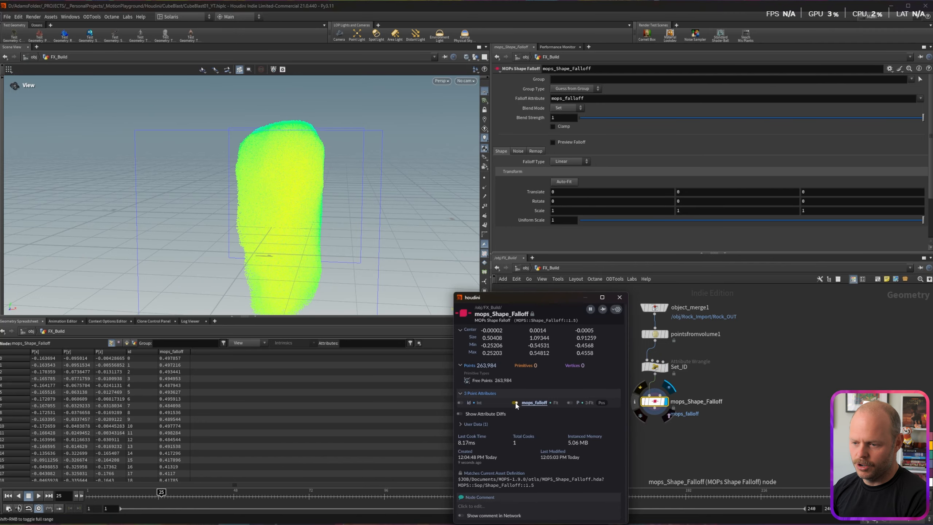
pyautogui.click(619, 297)
pyautogui.moveTo(286, 203); pyautogui.dragTo(352, 165)
pyautogui.scroll(-4, 338, 210)
pyautogui.moveTo(400, 184); pyautogui.dragTo(446, 191)
# Step: Make the falloff Spherical with a Uniform Scale of 0.5
pyautogui.click(567, 162)
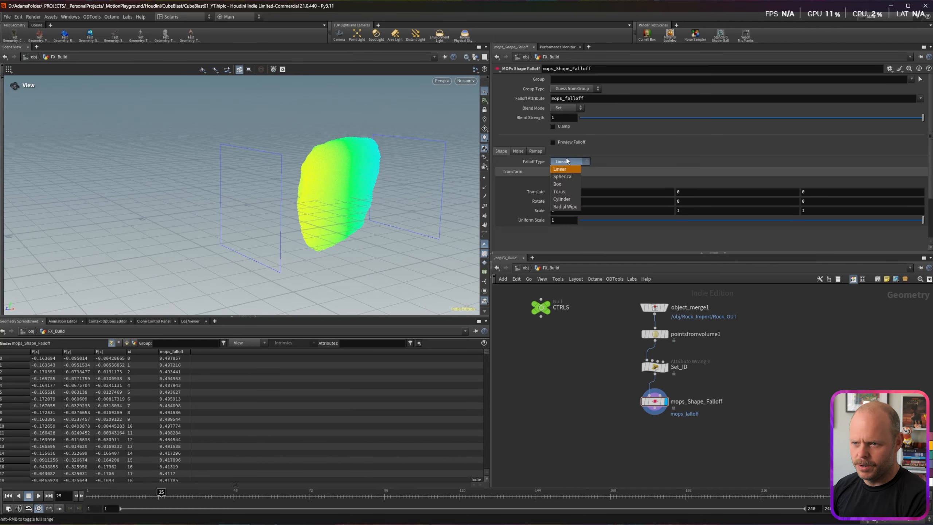
pyautogui.click(565, 175)
pyautogui.moveTo(325, 199); pyautogui.dragTo(344, 186)
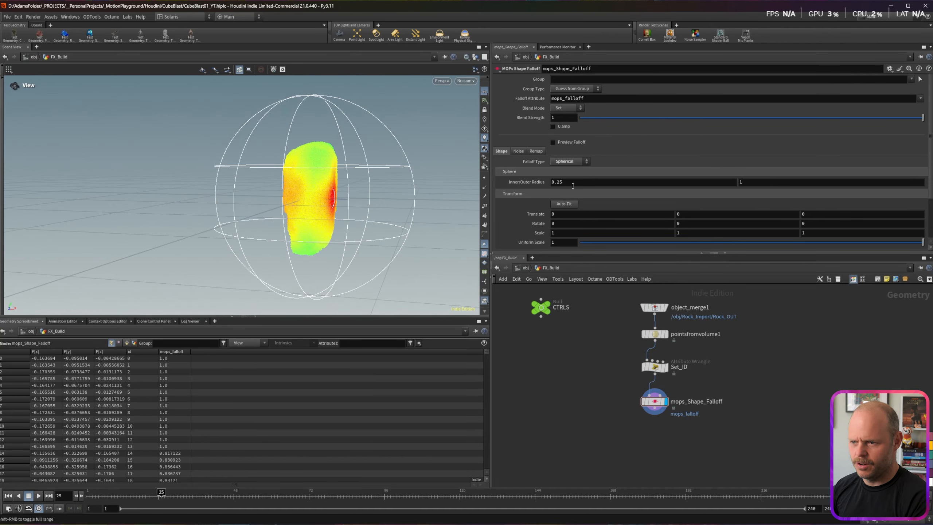
pyautogui.moveTo(566, 243); pyautogui.dragTo(515, 231)
pyautogui.write('0.5')
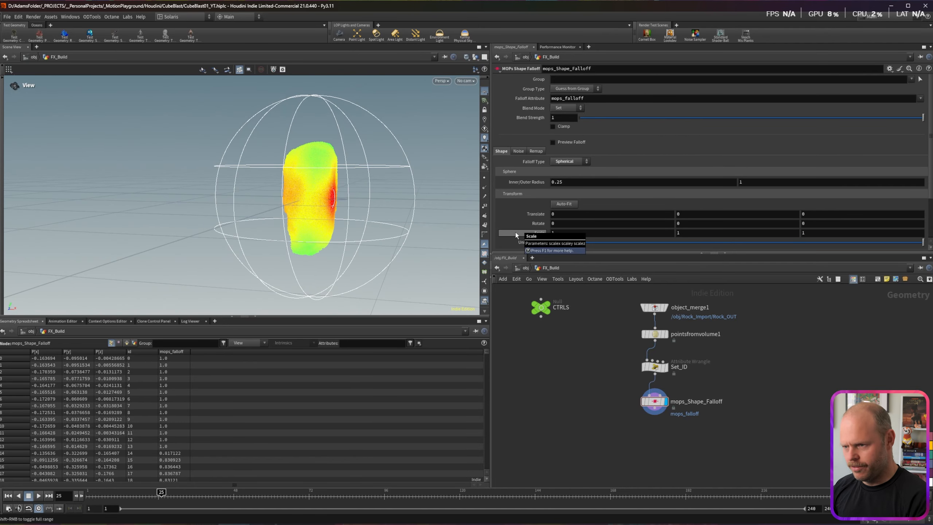
pyautogui.press('Return')
# Step: Move the falloff sphere up onto the rock with its transform handle
pyautogui.moveTo(289, 201); pyautogui.dragTo(295, 194)
pyautogui.press('Return')
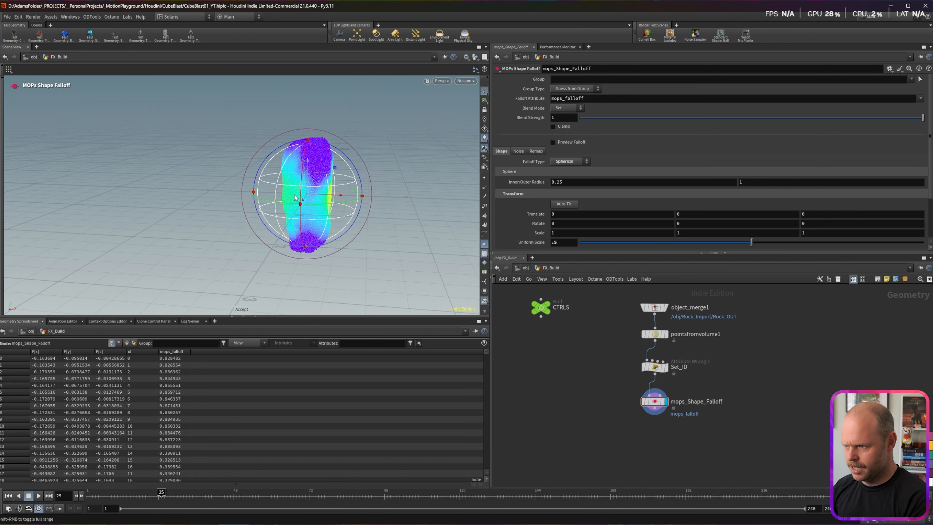
pyautogui.moveTo(312, 178); pyautogui.dragTo(346, 161)
pyautogui.keyDown('alt'); pyautogui.moveTo(353, 161); pyautogui.dragTo(345, 160); pyautogui.keyUp('alt')
pyautogui.scroll(5, 345, 160)
pyautogui.press('Return')
# Step: Set the falloff's Inner Radius to .15
pyautogui.click(567, 184)
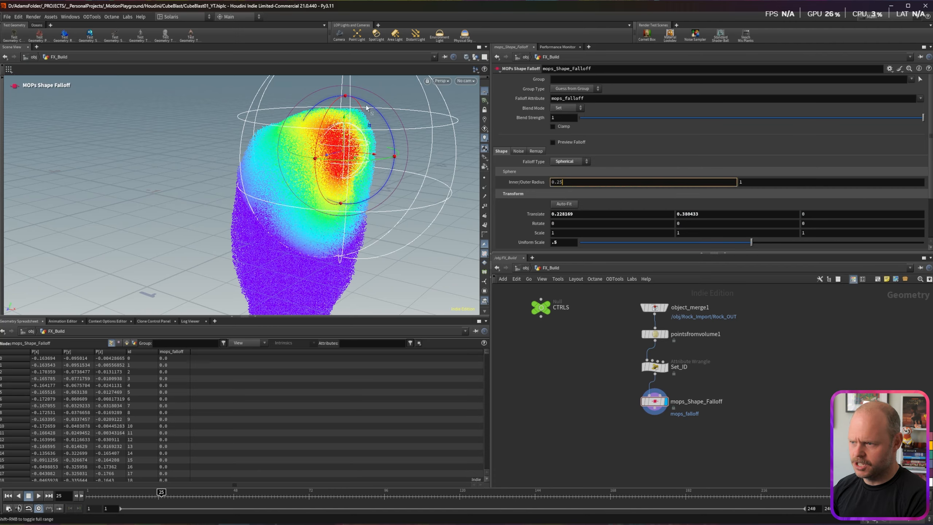
pyautogui.write('.1')
pyautogui.press('Return')
pyautogui.write('.15')
pyautogui.press('Return')
# Step: Fine-tune the sphere over the rock's upper corner, sorting points by highest falloff to check
pyautogui.moveTo(345, 151)
pyautogui.mouseDown()
pyautogui.moveTo(356, 149)
pyautogui.moveTo(338, 149)
pyautogui.mouseUp()
pyautogui.moveTo(337, 157)
pyautogui.keyDown('alt'); pyautogui.mouseDown()
pyautogui.moveTo(354, 167)
pyautogui.moveTo(352, 154)
pyautogui.mouseUp(); pyautogui.keyUp('alt')
pyautogui.scroll(-3, 338, 157)
pyautogui.keyDown('alt'); pyautogui.moveTo(338, 157); pyautogui.dragTo(333, 166, button='middle'); pyautogui.keyUp('alt')
pyautogui.keyDown('alt'); pyautogui.moveTo(309, 180); pyautogui.dragTo(305, 162); pyautogui.keyUp('alt')
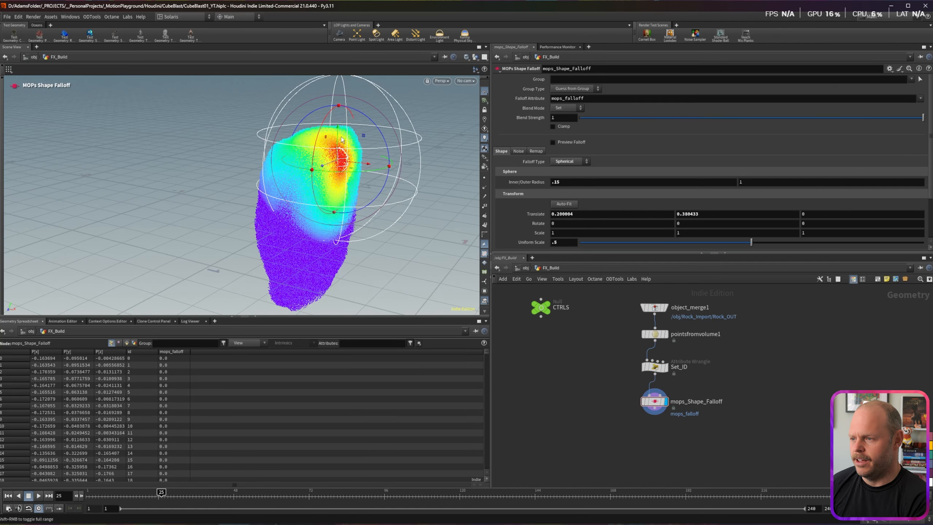
pyautogui.moveTo(338, 136); pyautogui.dragTo(339, 127)
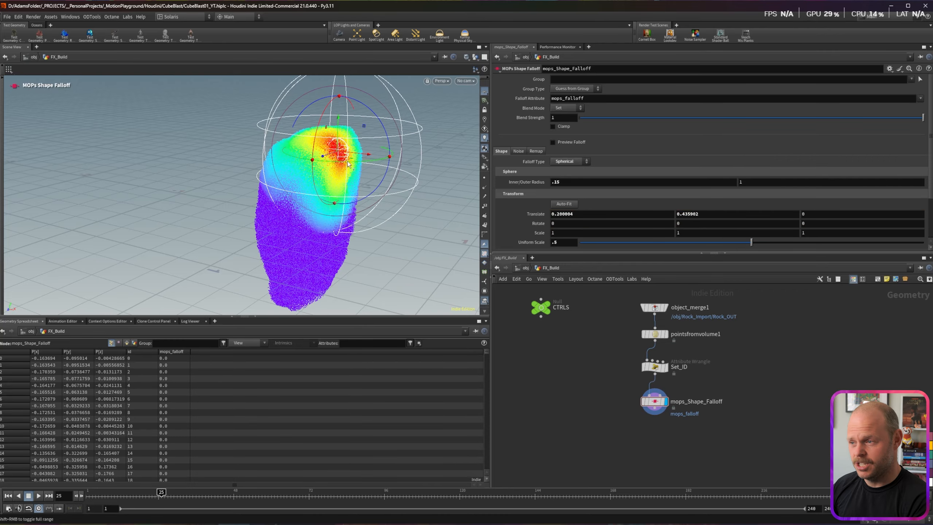
pyautogui.moveTo(382, 151)
pyautogui.mouseDown()
pyautogui.moveTo(476, 164)
pyautogui.moveTo(353, 151)
pyautogui.moveTo(429, 148)
pyautogui.moveTo(382, 152)
pyautogui.mouseUp()
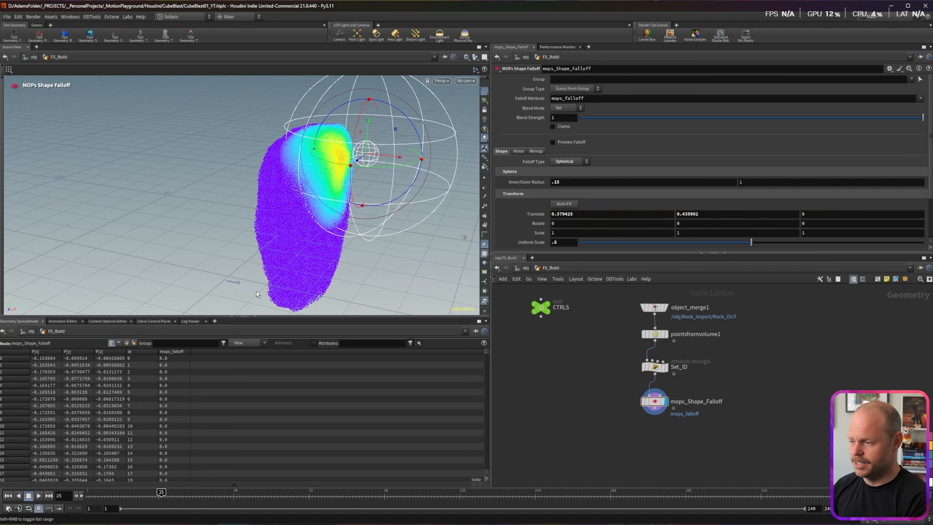
pyautogui.click(175, 353)
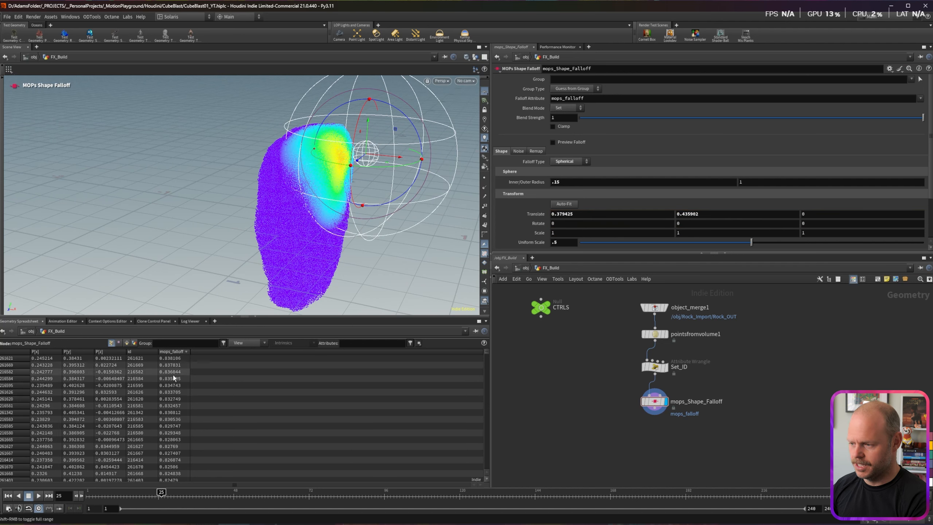
pyautogui.moveTo(389, 161)
pyautogui.mouseDown()
pyautogui.moveTo(367, 159)
pyautogui.moveTo(446, 165)
pyautogui.moveTo(362, 156)
pyautogui.moveTo(377, 157)
pyautogui.mouseUp()
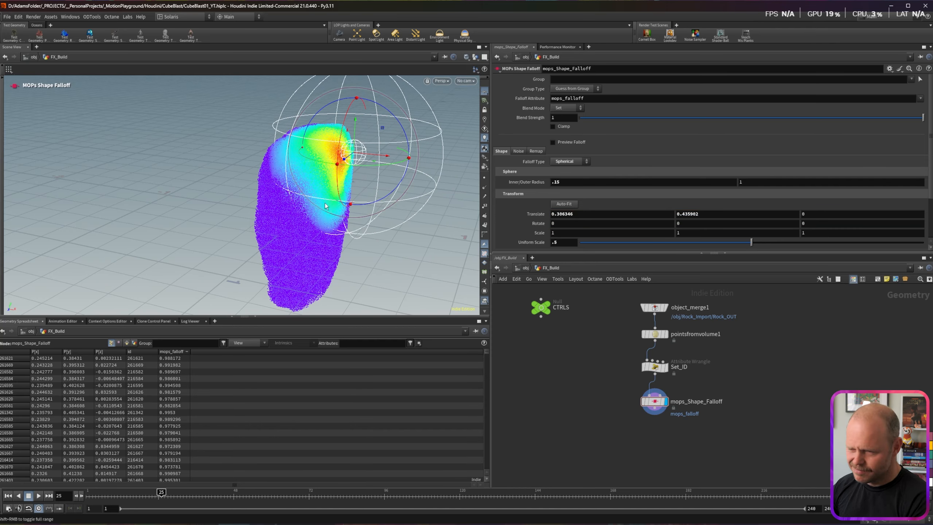
pyautogui.moveTo(375, 154)
pyautogui.mouseDown()
pyautogui.moveTo(315, 164)
pyautogui.moveTo(368, 167)
pyautogui.mouseUp()
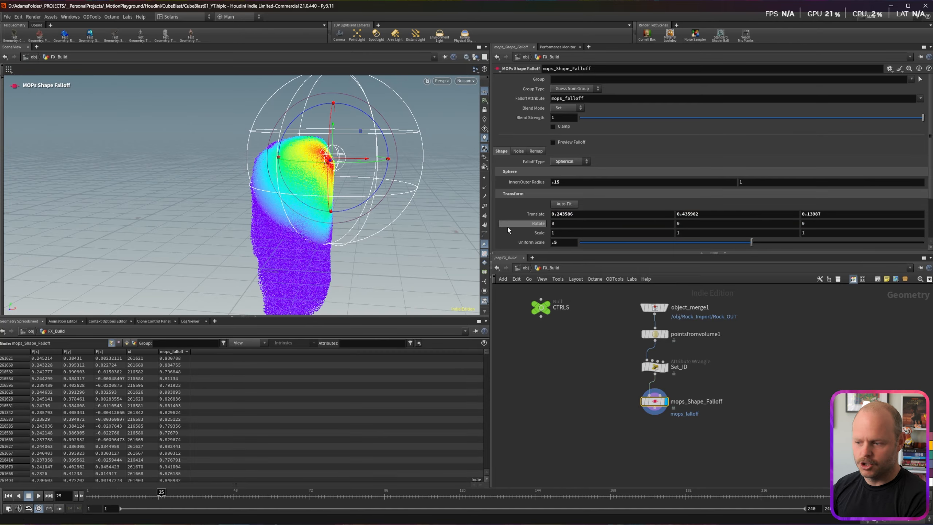
pyautogui.moveTo(161, 493); pyautogui.dragTo(235, 485)
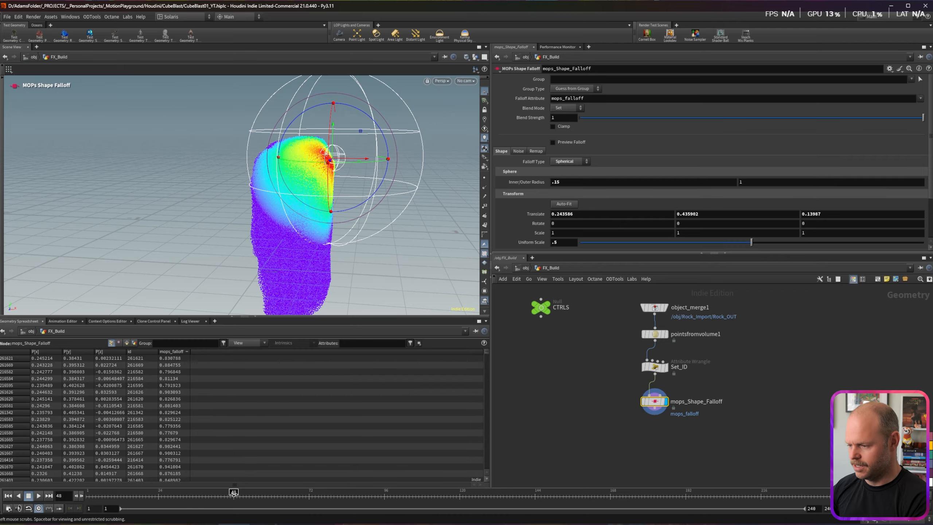
# Step: Key the sphere's Translate at frame 48, then beside the rock at frame 12, and play it back
pyautogui.keyDown('alt'); pyautogui.click(536, 214); pyautogui.keyUp('alt')
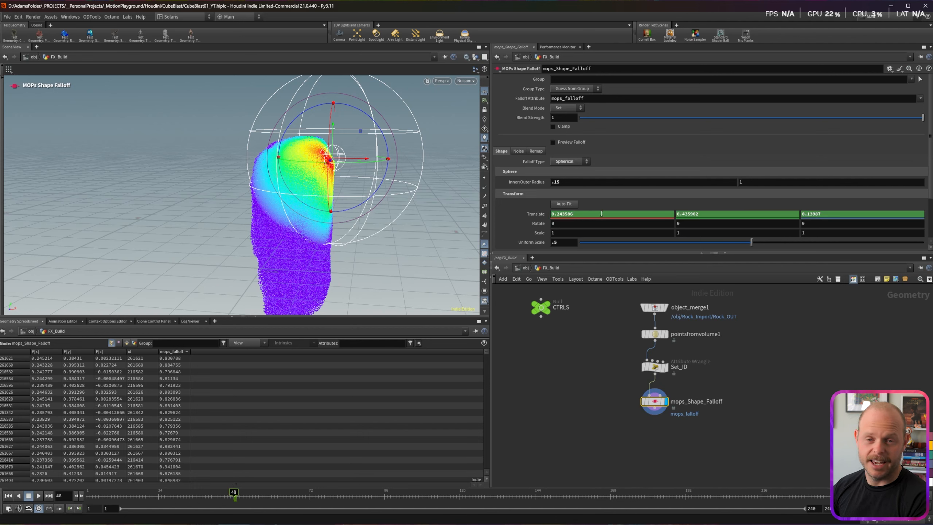
pyautogui.moveTo(233, 496); pyautogui.dragTo(122, 496)
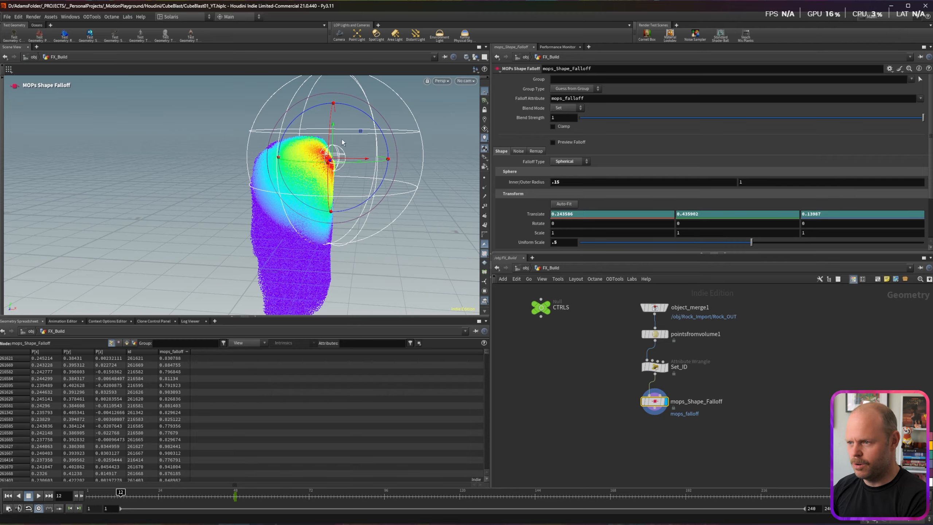
pyautogui.moveTo(363, 159); pyautogui.dragTo(430, 109)
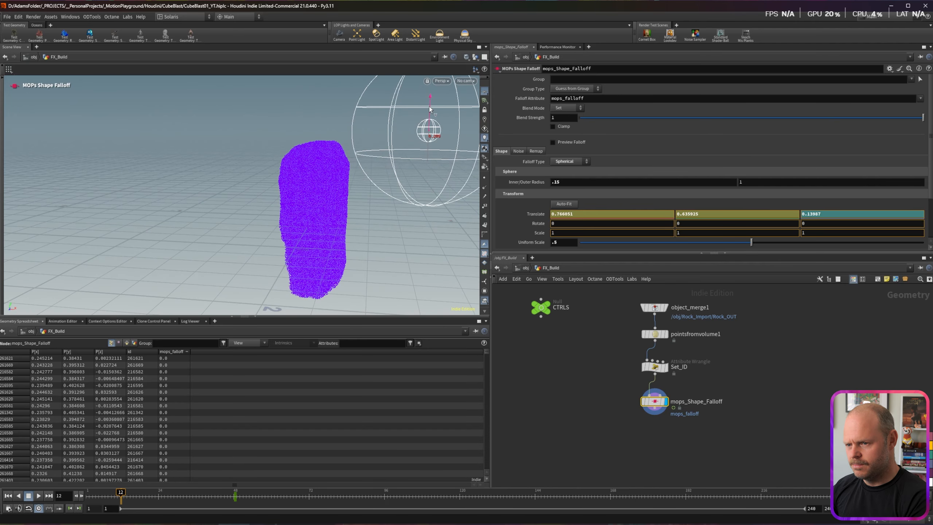
pyautogui.keyDown('alt'); pyautogui.click(539, 215); pyautogui.keyUp('alt')
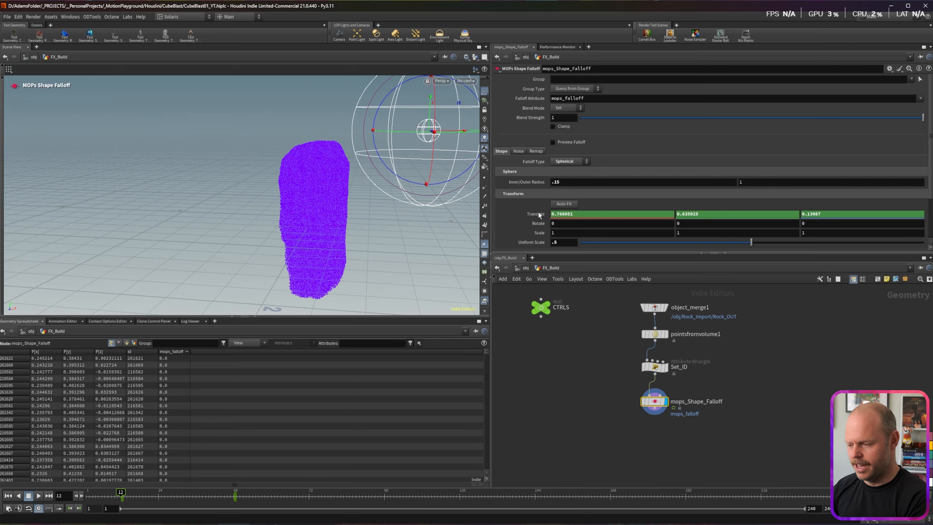
pyautogui.moveTo(125, 492)
pyautogui.mouseDown()
pyautogui.moveTo(245, 494)
pyautogui.moveTo(119, 498)
pyautogui.mouseUp()
pyautogui.press('Up')
pyautogui.press('Up')
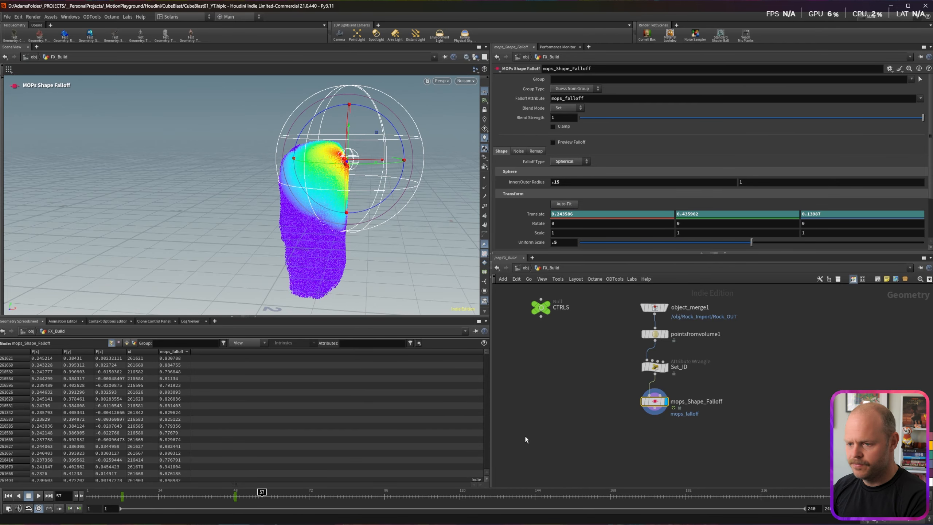
# Step: Open the Animation Editor showing the sphere's Translate X, Y and Z curves
pyautogui.hotkey('alt', 'shift', 'g')
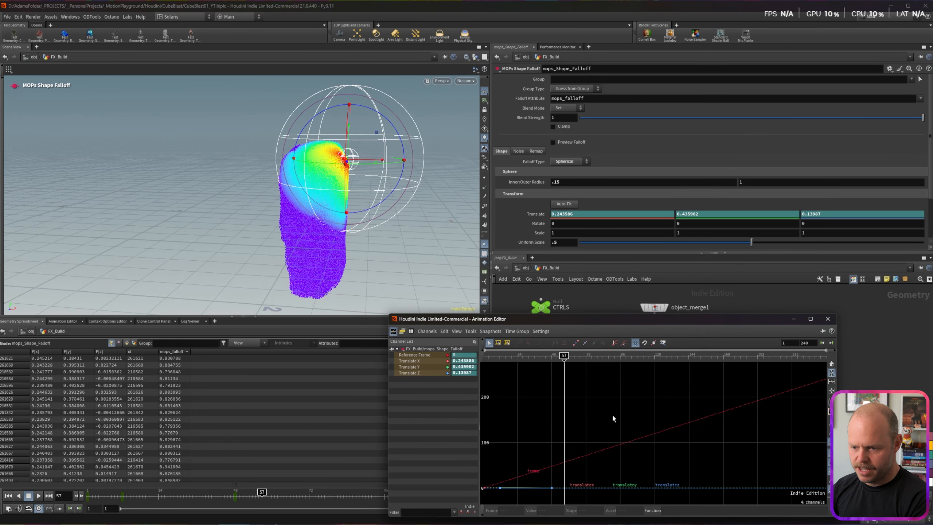
pyautogui.moveTo(606, 318); pyautogui.dragTo(559, 216)
pyautogui.click(365, 260)
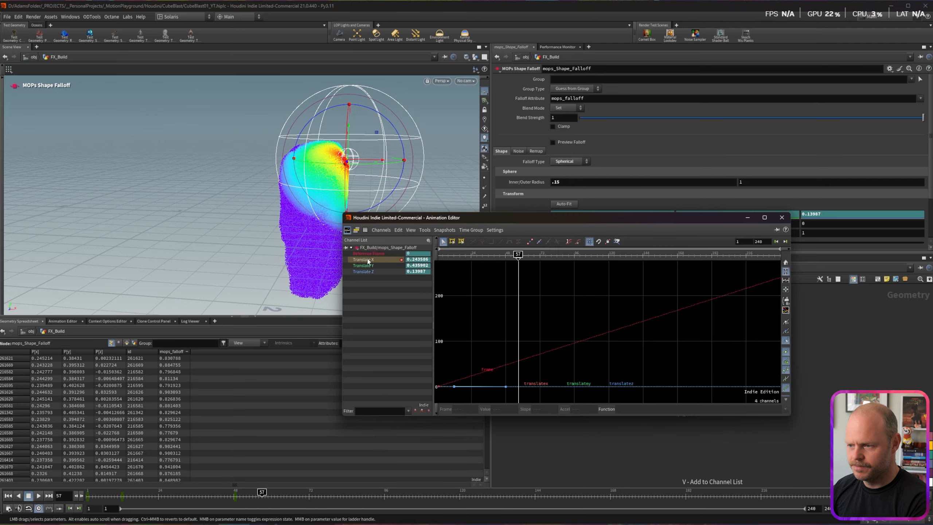
pyautogui.keyDown('shift'); pyautogui.click(368, 266); pyautogui.keyUp('shift')
pyautogui.keyDown('shift'); pyautogui.click(369, 271); pyautogui.keyUp('shift')
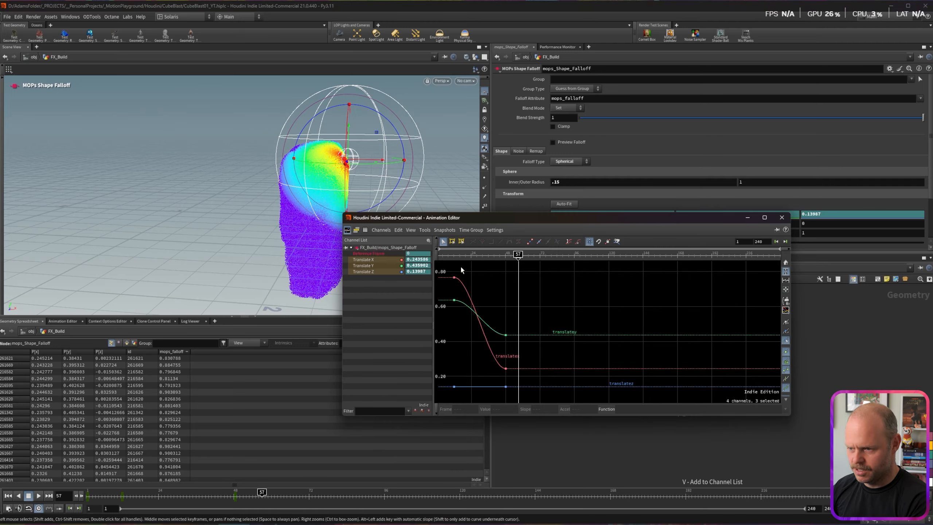
# Step: Steepen the frame-12 tangents on the Translate X and Y curves
pyautogui.moveTo(461, 266); pyautogui.dragTo(446, 310)
pyautogui.click(470, 278)
pyautogui.moveTo(470, 278); pyautogui.dragTo(449, 281)
pyautogui.click(454, 299)
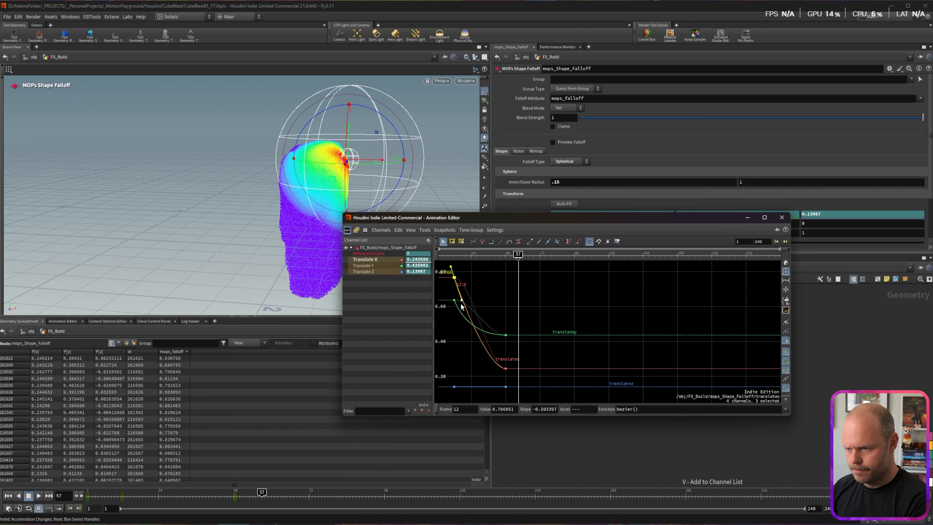
pyautogui.moveTo(516, 318); pyautogui.dragTo(476, 368)
# Step: Play back the eased motion, close the Animation Editor, and orbit around the sphere
pyautogui.moveTo(495, 254); pyautogui.dragTo(443, 254)
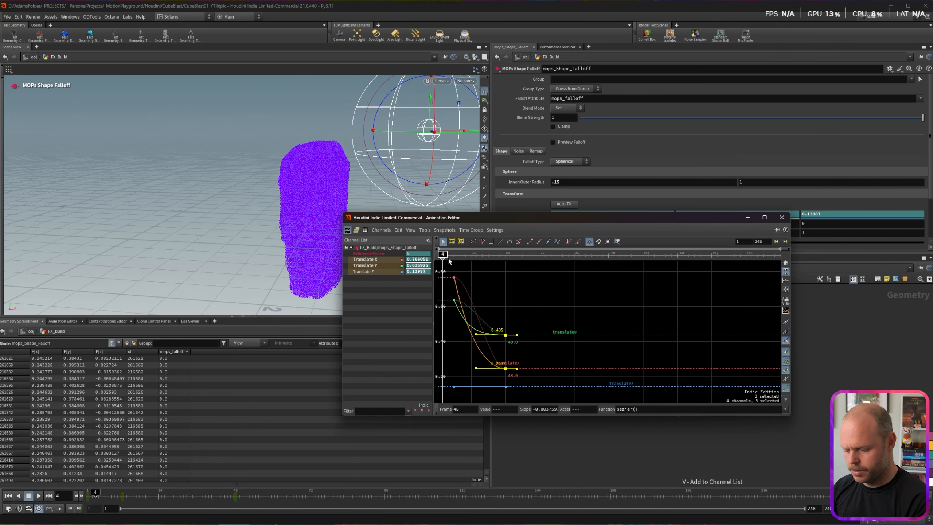
pyautogui.press('Up')
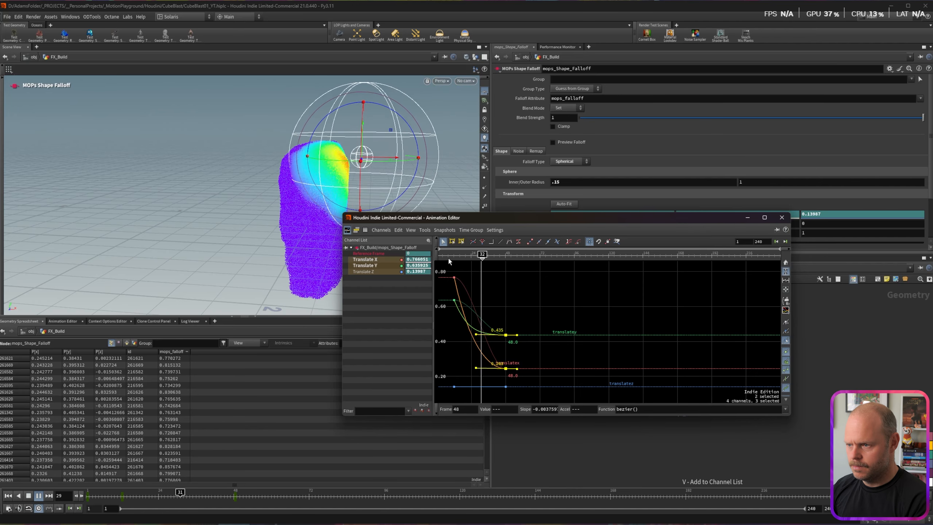
pyautogui.press('Up')
pyautogui.click(782, 218)
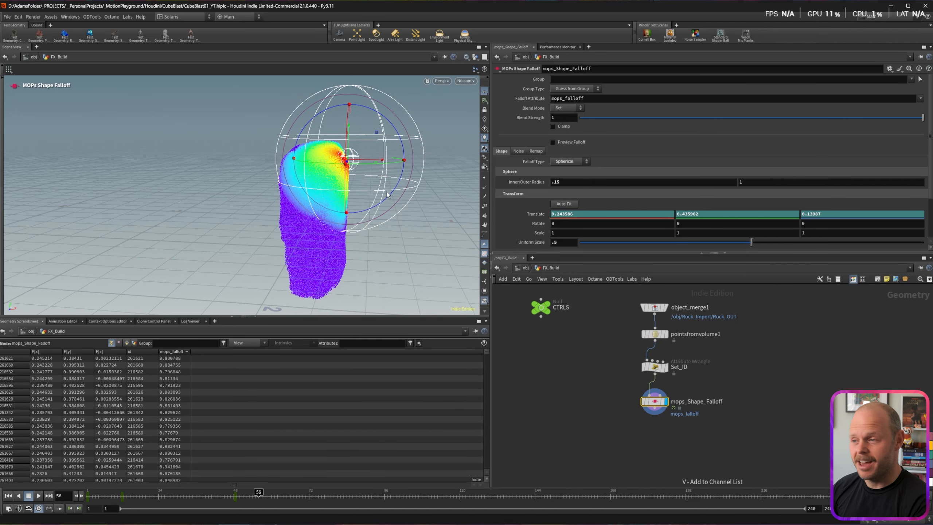
pyautogui.press('Escape')
pyautogui.moveTo(360, 169); pyautogui.dragTo(264, 200)
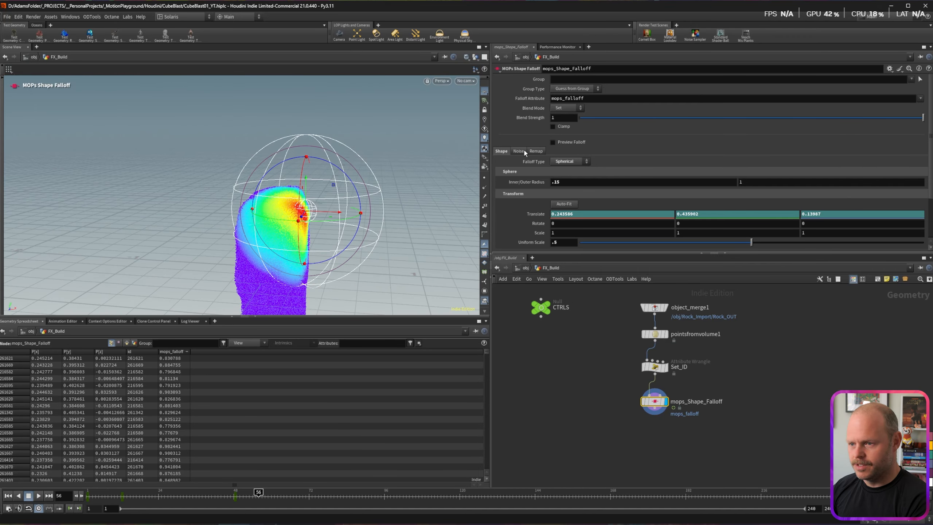
# Step: Turn on Add Noise for the falloff and set its noise Amplitude to .2
pyautogui.click(519, 151)
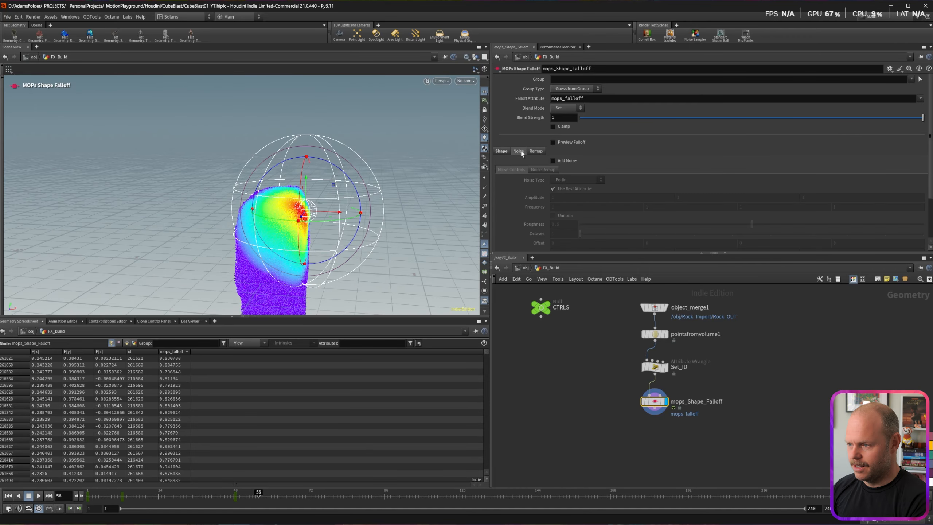
pyautogui.click(553, 160)
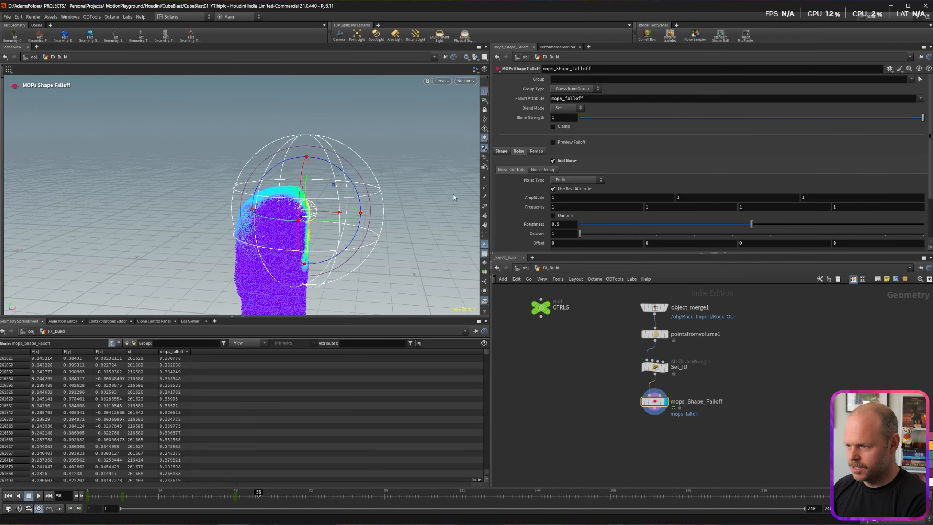
pyautogui.click(563, 199)
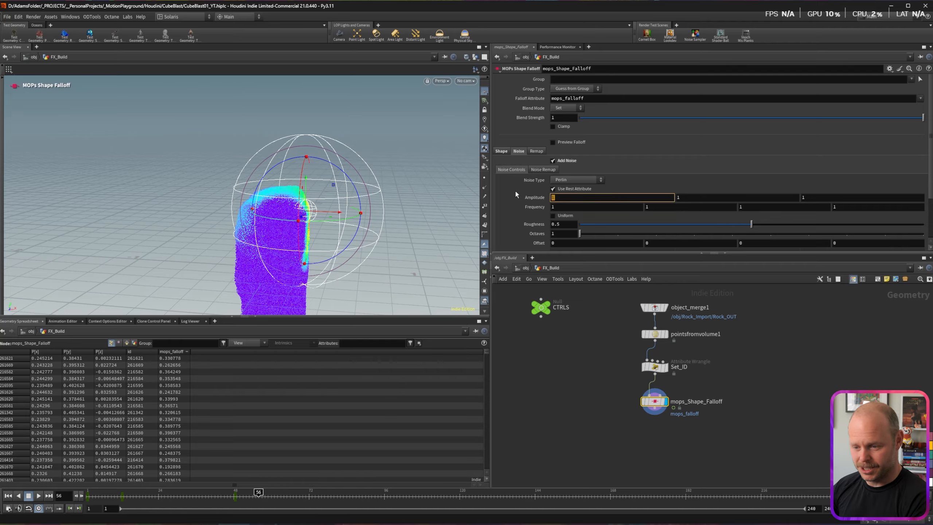
pyautogui.write('.1')
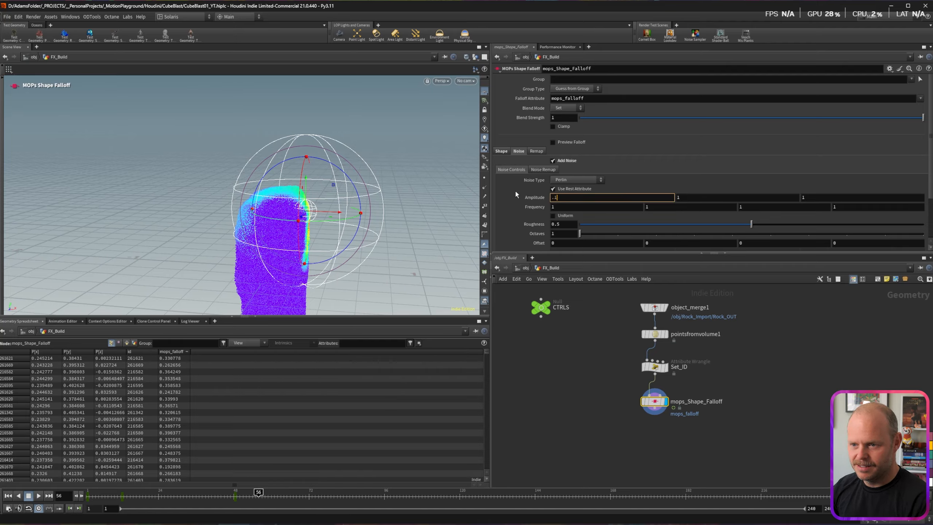
pyautogui.press('Tab')
pyautogui.write('.1')
pyautogui.press('Tab')
pyautogui.write('.1')
pyautogui.press('Tab')
pyautogui.write('.2')
pyautogui.hotkey('shift', 'Return')
# Step: Scrub the timeline and tumble the view to check the noisy falloff on the rock
pyautogui.keyDown('alt'); pyautogui.moveTo(278, 215); pyautogui.dragTo(231, 208); pyautogui.keyUp('alt')
pyautogui.moveTo(262, 496)
pyautogui.mouseDown()
pyautogui.moveTo(114, 493)
pyautogui.moveTo(252, 491)
pyautogui.mouseUp()
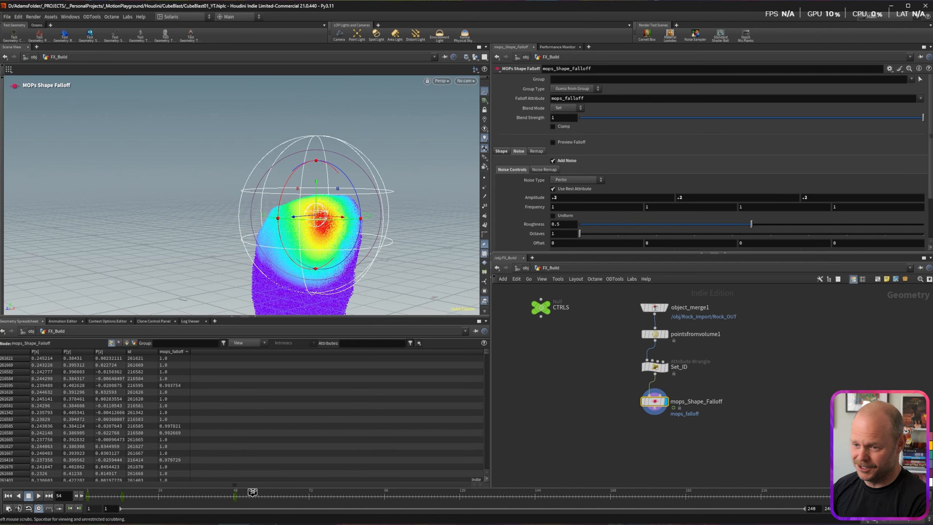
pyautogui.keyDown('alt'); pyautogui.moveTo(299, 215); pyautogui.dragTo(345, 217); pyautogui.keyUp('alt')
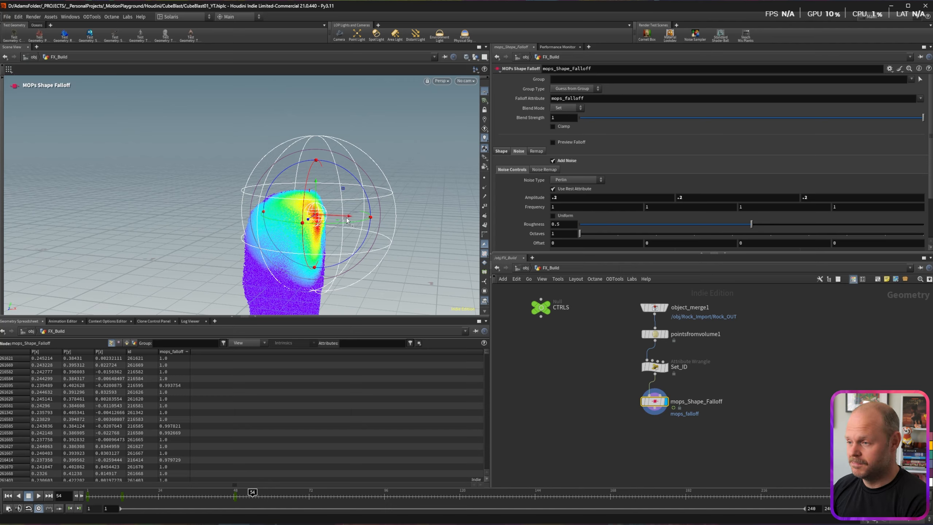
pyautogui.press('alt')
pyautogui.keyDown('alt'); pyautogui.moveTo(309, 212); pyautogui.dragTo(281, 147, button='middle'); pyautogui.keyUp('alt')
pyautogui.moveTo(280, 147)
pyautogui.keyDown('alt'); pyautogui.mouseDown()
pyautogui.moveTo(257, 151)
pyautogui.moveTo(283, 148)
pyautogui.mouseUp(); pyautogui.keyUp('alt')
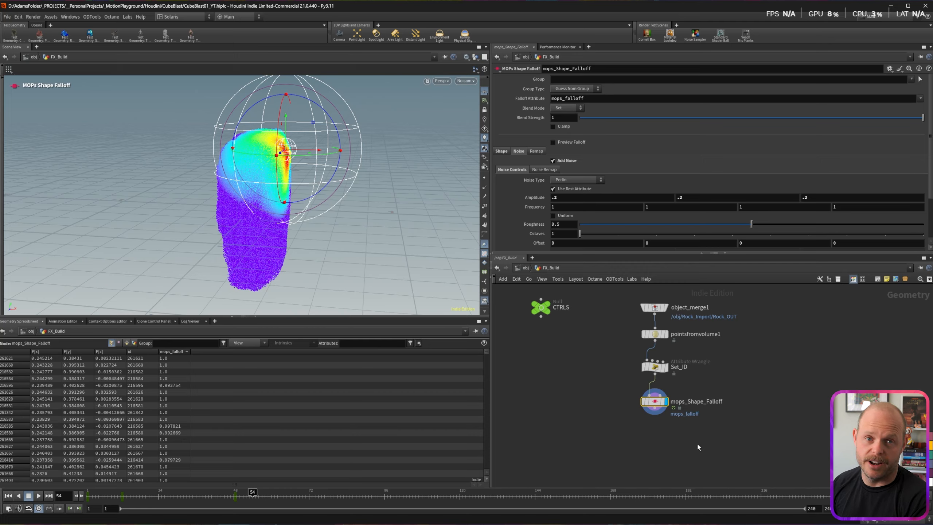
# Step: Wire a displayed Attribute Wrangle below mops_Shape_Falloff and name it Create_N
pyautogui.moveTo(654, 408); pyautogui.dragTo(660, 436)
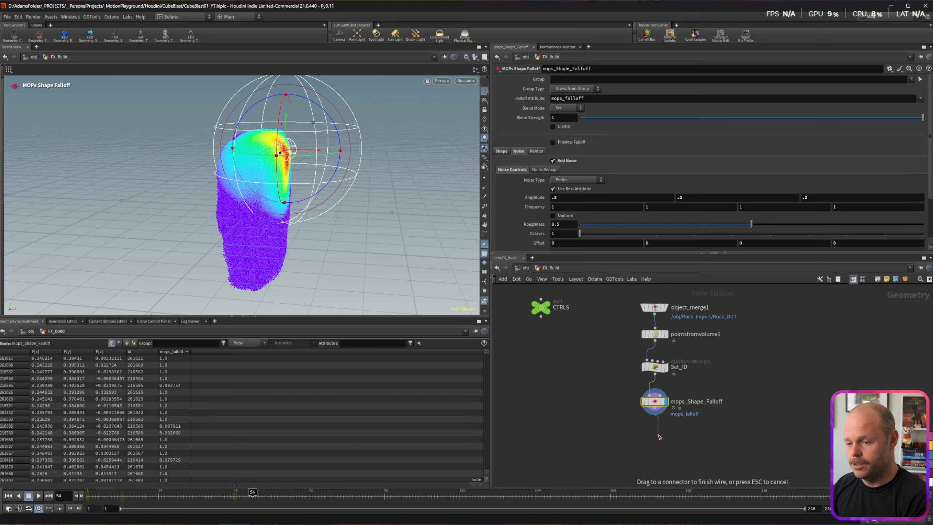
pyautogui.press('Tab')
pyautogui.write('wrang')
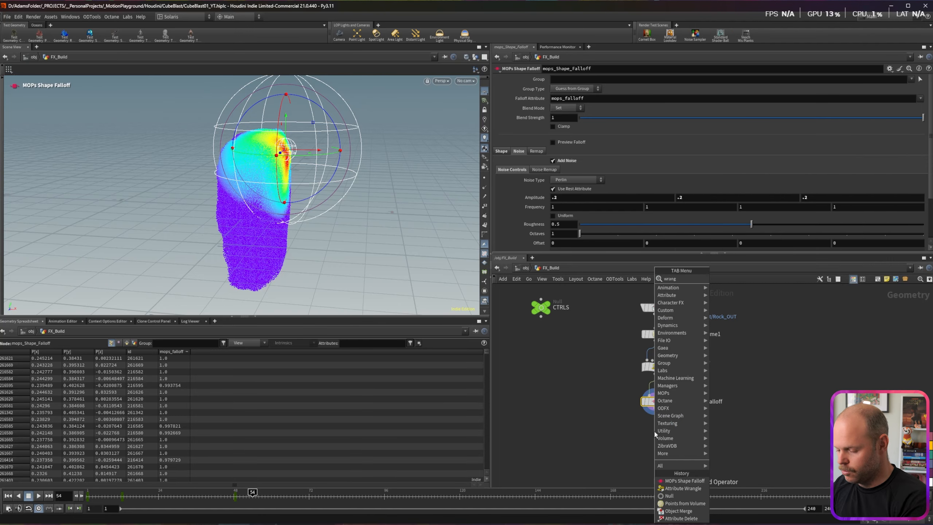
pyautogui.press('Return')
pyautogui.press('Return')
pyautogui.click(665, 431)
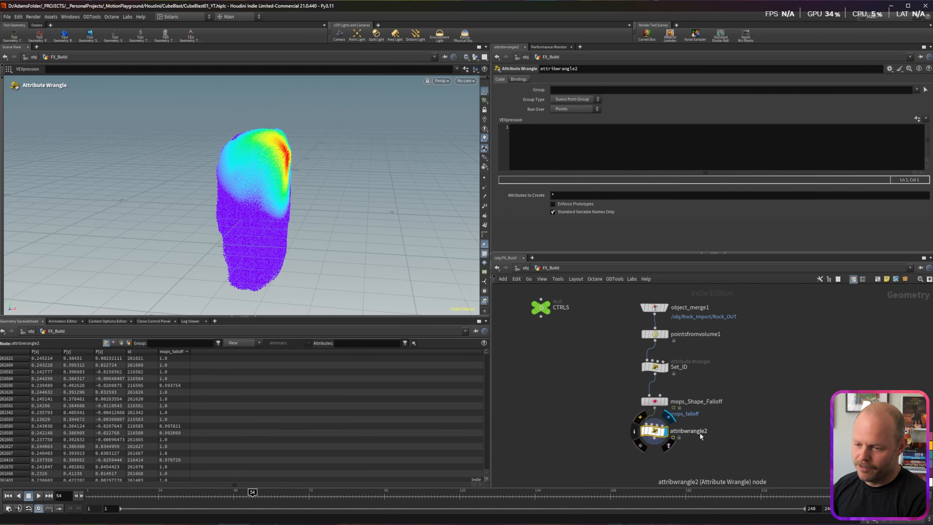
pyautogui.doubleClick(698, 434)
pyautogui.write('Create_N')
pyautogui.press('Return')
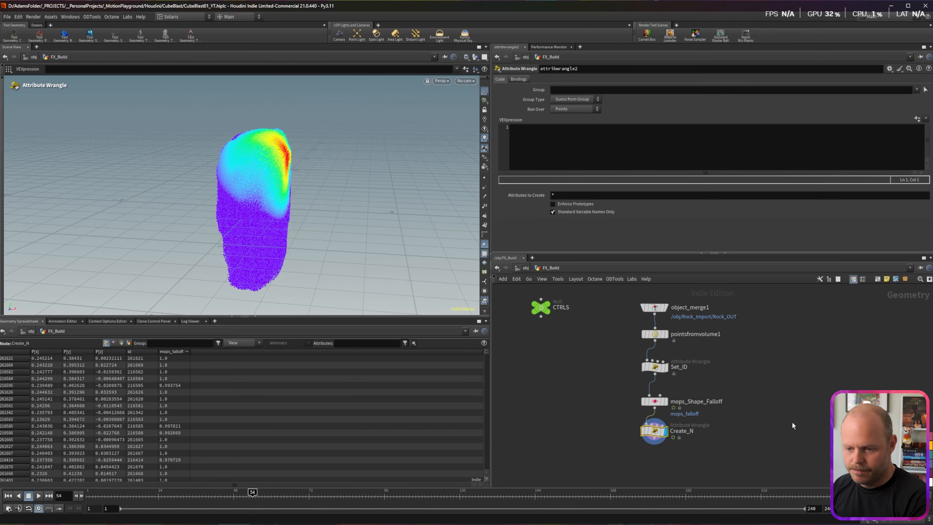
# Step: Write @N = @P-centre; in Create_N and start a vector centre = line above it
pyautogui.click(544, 157)
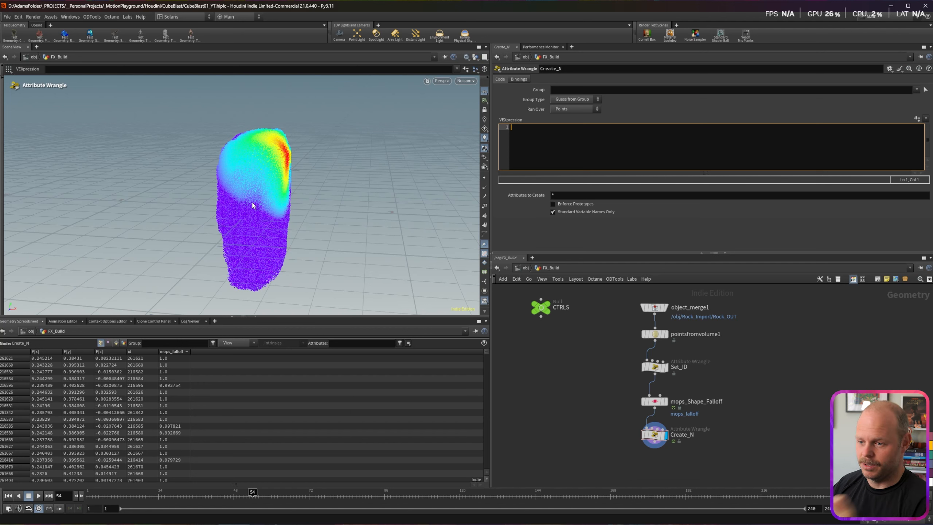
pyautogui.write('N = @P')
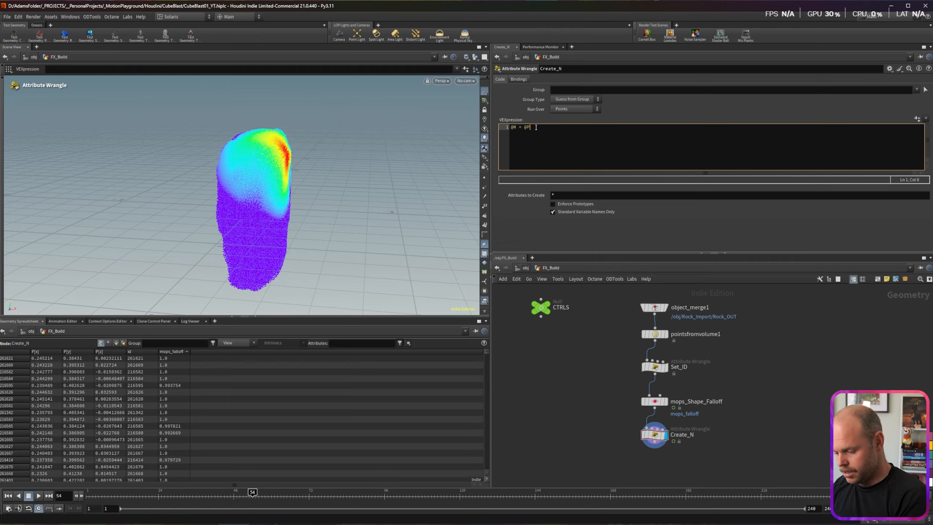
pyautogui.write('-centre')
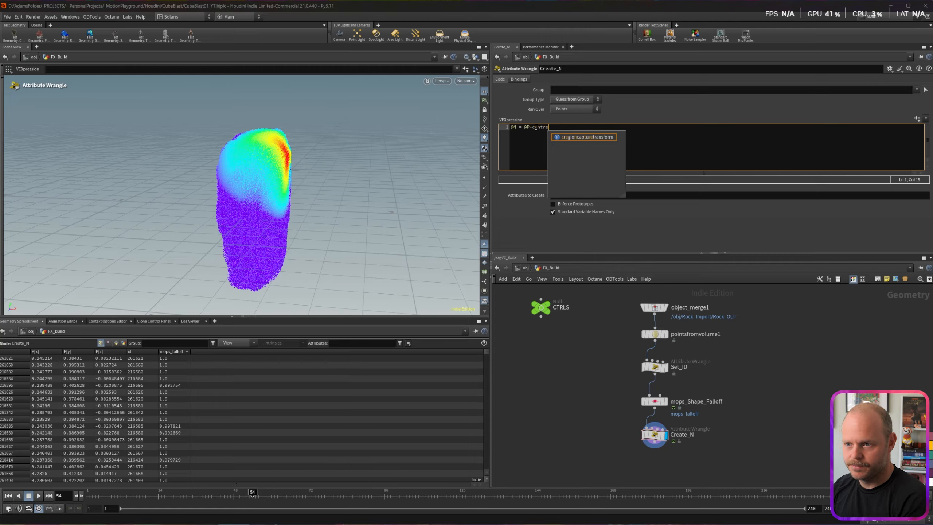
pyautogui.write(';')
pyautogui.click(511, 127)
pyautogui.press('Return')
pyautogui.press('Up')
pyautogui.write('vec')
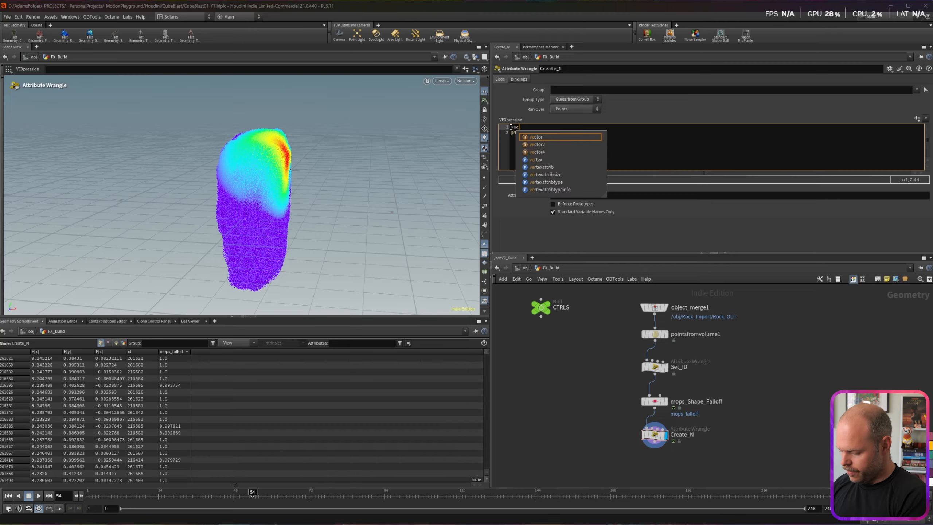
pyautogui.write('tor centre')
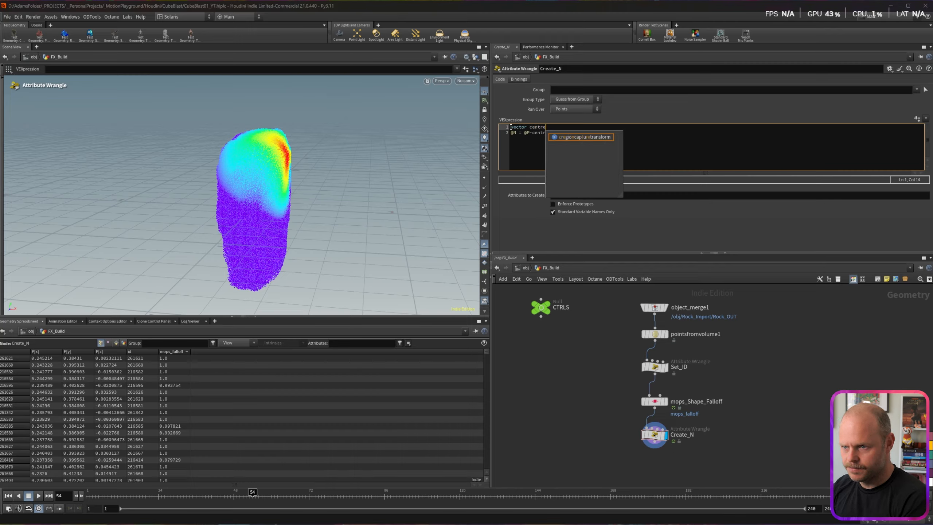
pyautogui.write(' = {0,0,0};')
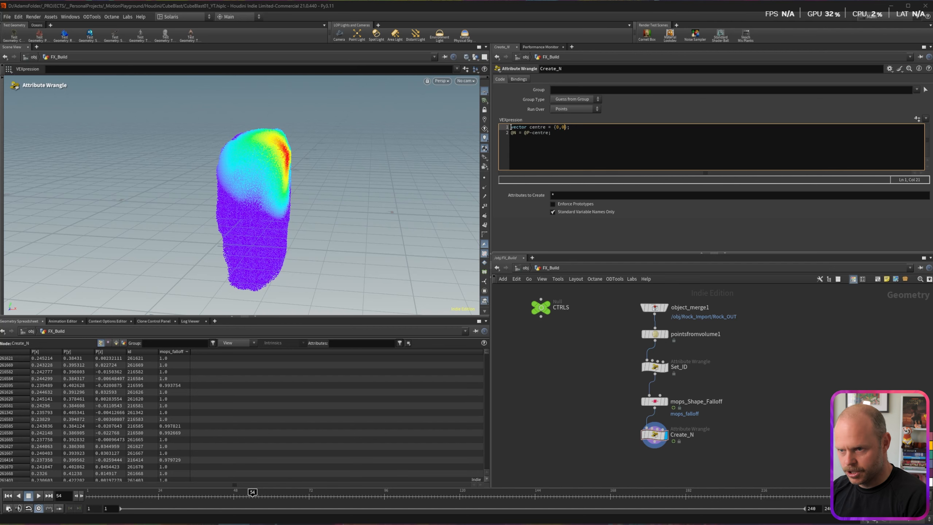
# Step: Turn on point normal display and tumble the view around the normals
pyautogui.click(485, 187)
pyautogui.press('Escape')
pyautogui.moveTo(276, 176); pyautogui.dragTo(269, 196)
pyautogui.scroll(5, 269, 196)
# Step: Set the CTRLS node's Res to 0.05 to coarsen the point cloud
pyautogui.click(541, 307)
pyautogui.click(569, 97)
pyautogui.press('BackSpace')
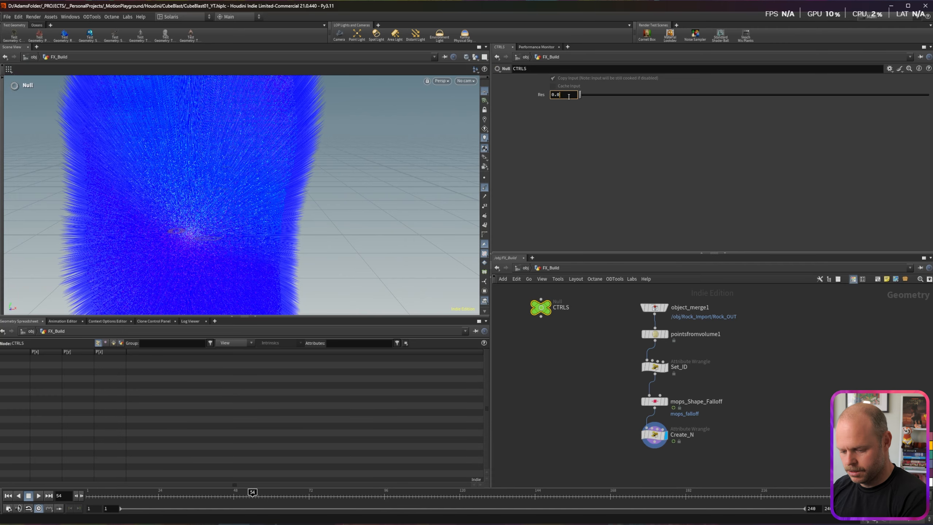
pyautogui.write('5')
pyautogui.press('Return')
pyautogui.press('Escape')
pyautogui.scroll(-5, 221, 221)
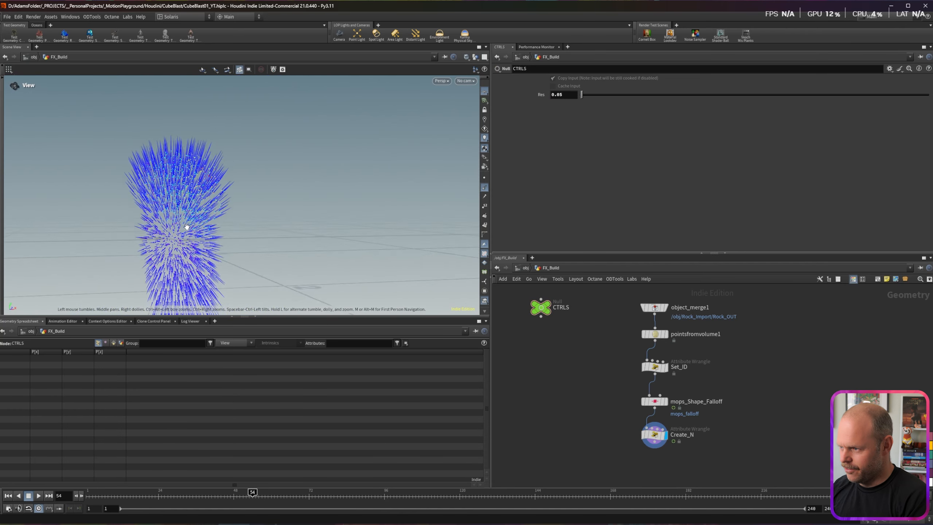
pyautogui.moveTo(247, 226); pyautogui.dragTo(301, 229)
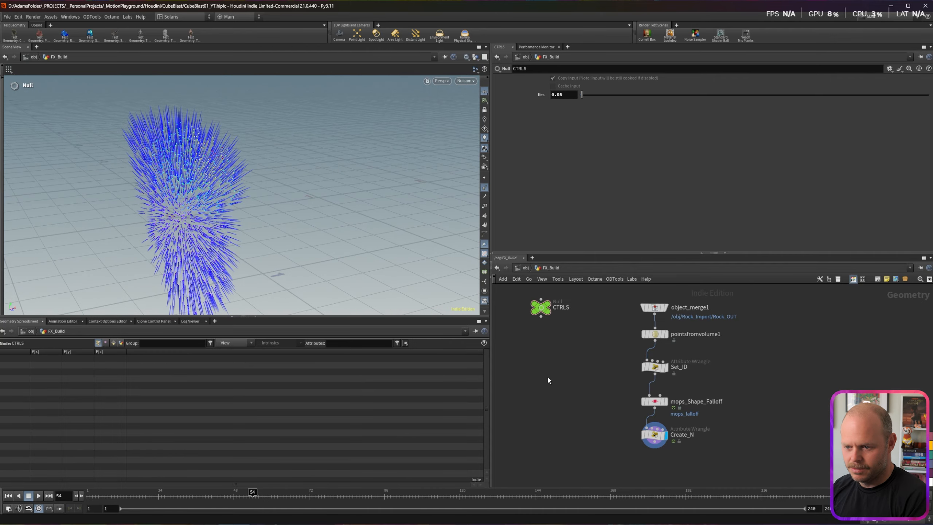
# Step: Test Create_N with @N = @P, then undo to restore the centre subtraction
pyautogui.click(654, 434)
pyautogui.moveTo(529, 133); pyautogui.dragTo(551, 132)
pyautogui.press('BackSpace')
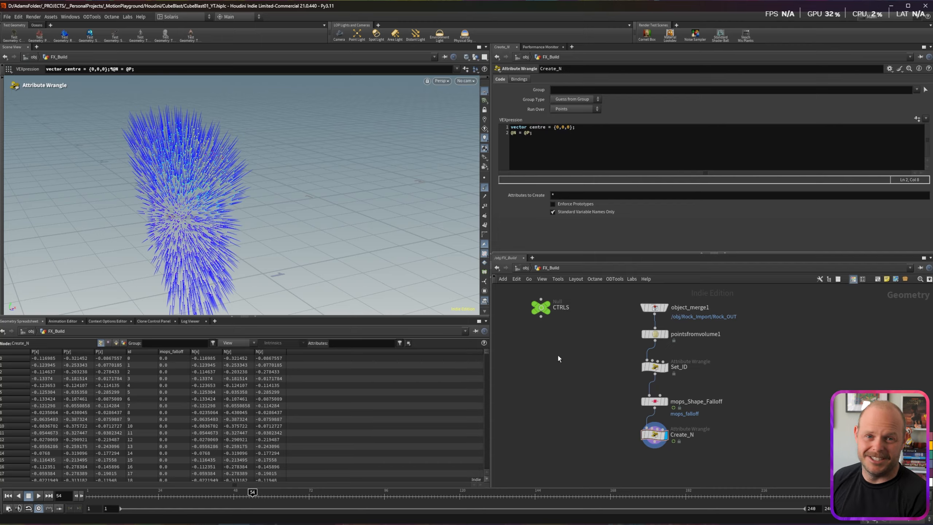
pyautogui.hotkey('ctrl', 'z')
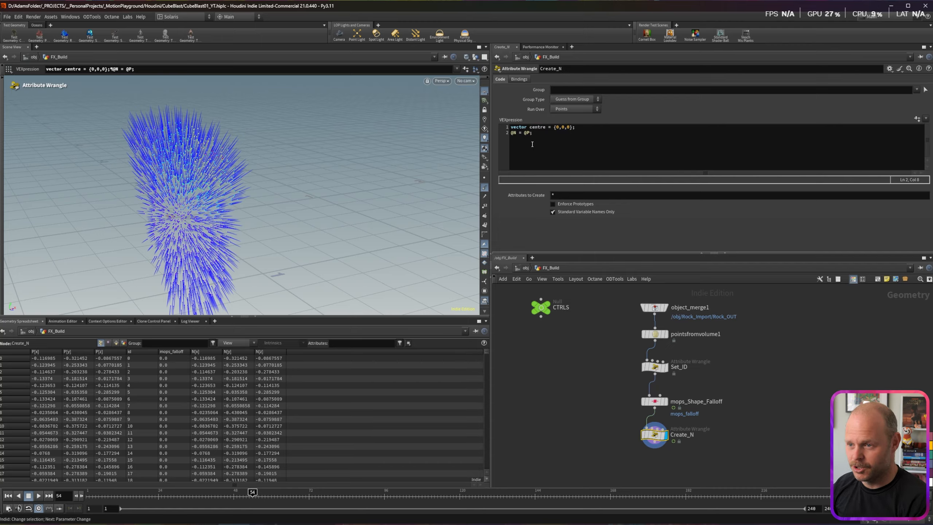
pyautogui.hotkey('ctrl', 'z')
# Step: Try another centre y value, keep centre at {0,0,0}, and inspect the outward normals
pyautogui.click(529, 133)
pyautogui.hotkey('ctrl', 'z')
pyautogui.click(564, 127)
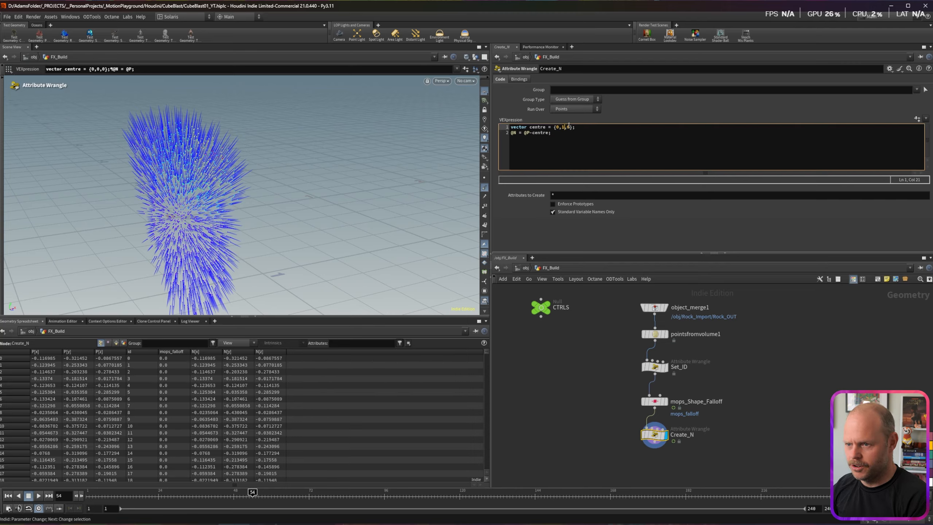
pyautogui.click(565, 396)
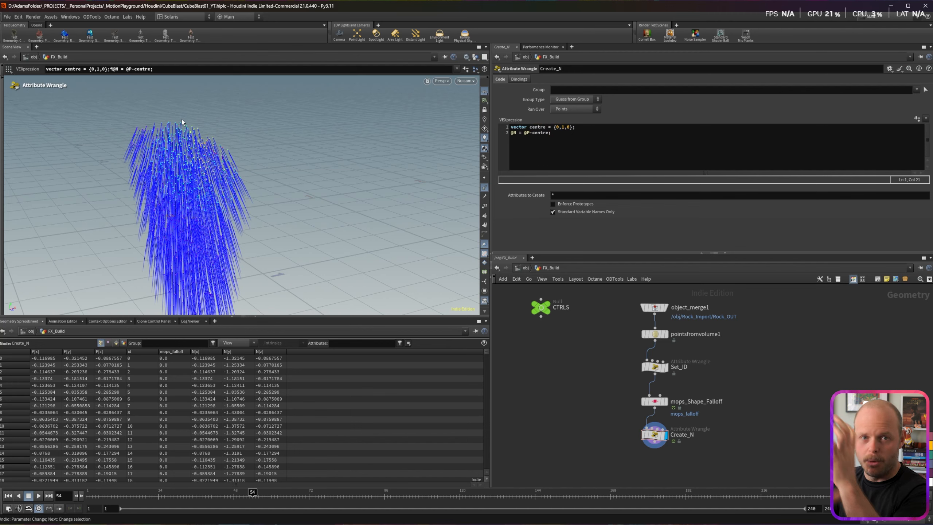
pyautogui.keyDown('alt'); pyautogui.moveTo(225, 88); pyautogui.dragTo(389, 146); pyautogui.keyUp('alt')
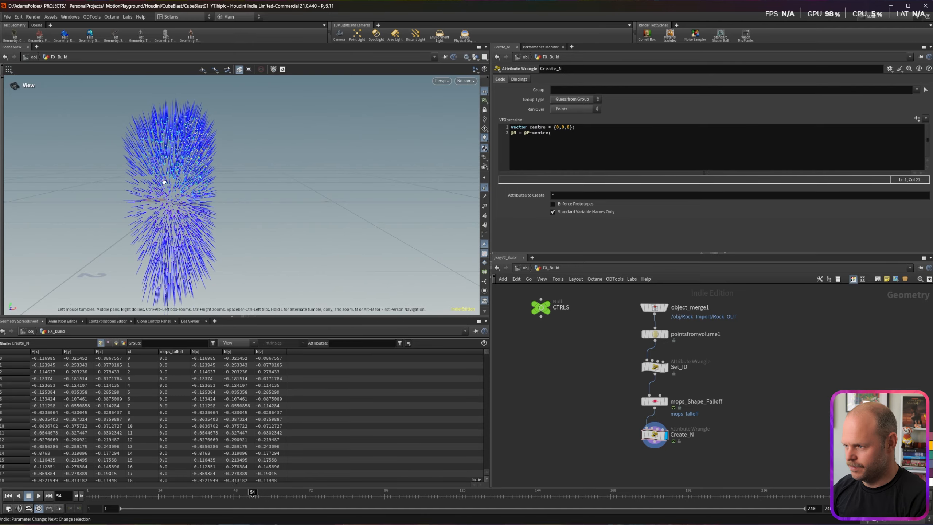
pyautogui.moveTo(607, 432); pyautogui.dragTo(604, 362, button='middle')
# Step: Add a Soft Peak node below Create_N and make it the displayed node
pyautogui.scroll(-1, 610, 362)
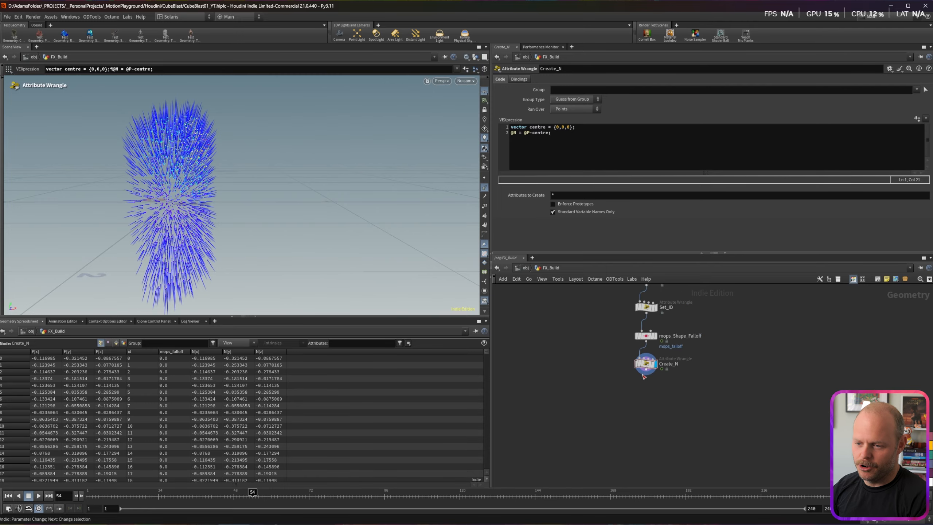
pyautogui.press('Tab')
pyautogui.write('peak')
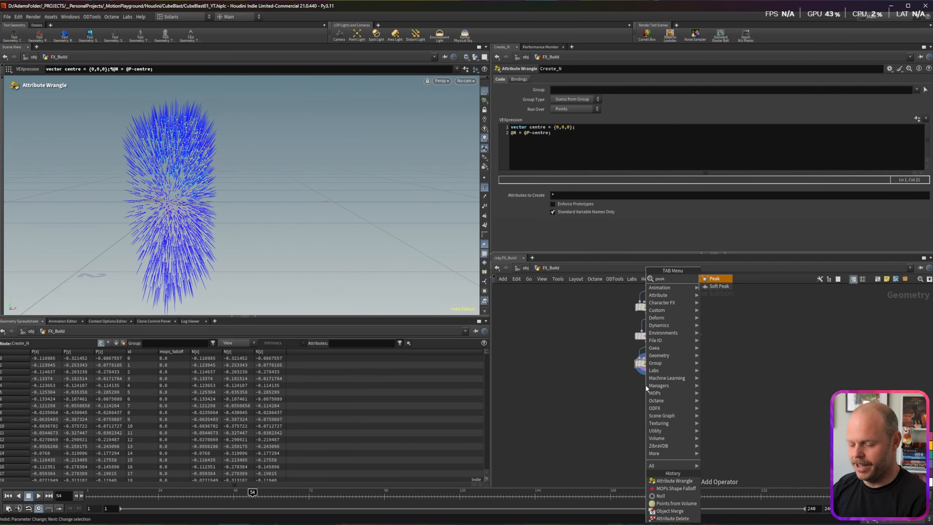
pyautogui.press('Down')
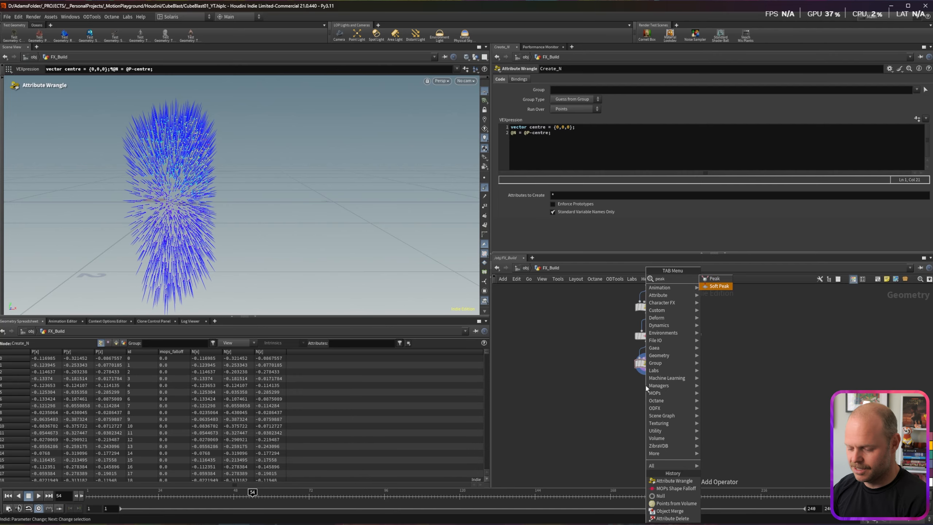
pyautogui.press('Return')
pyautogui.click(655, 387)
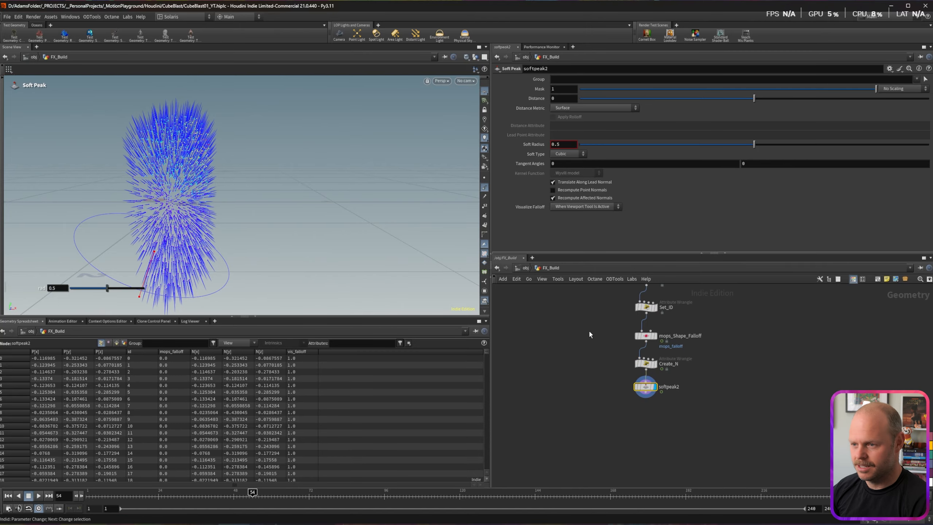
# Step: Hide point normals, lower the CTRLS Res, and raise Soft Peak Distance to 0.86
pyautogui.click(484, 187)
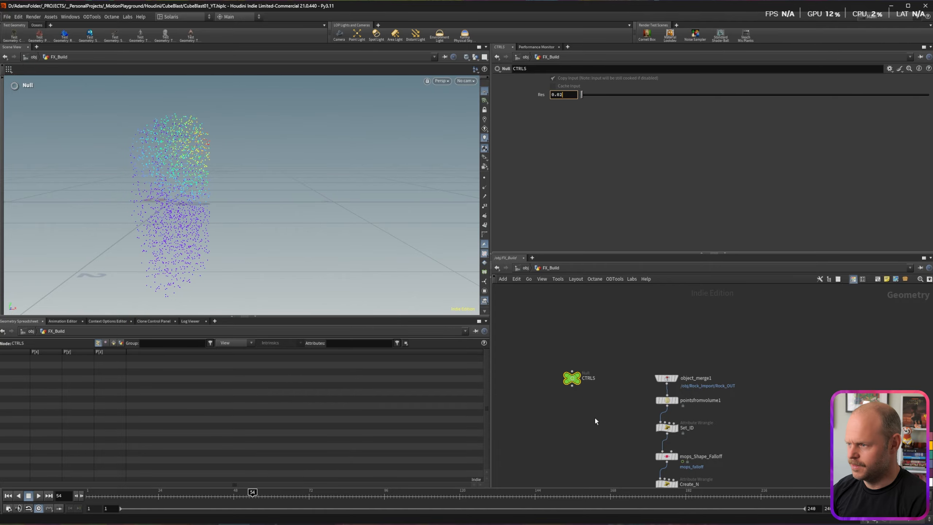
pyautogui.press('Return')
pyautogui.moveTo(593, 447); pyautogui.dragTo(583, 303, button='middle')
pyautogui.click(655, 358)
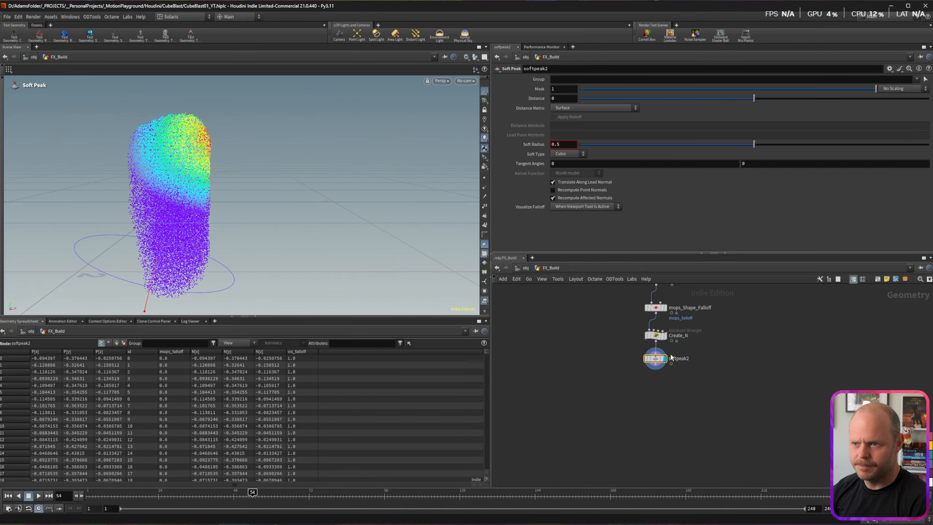
pyautogui.moveTo(754, 99)
pyautogui.mouseDown()
pyautogui.moveTo(789, 101)
pyautogui.moveTo(768, 99)
pyautogui.mouseUp()
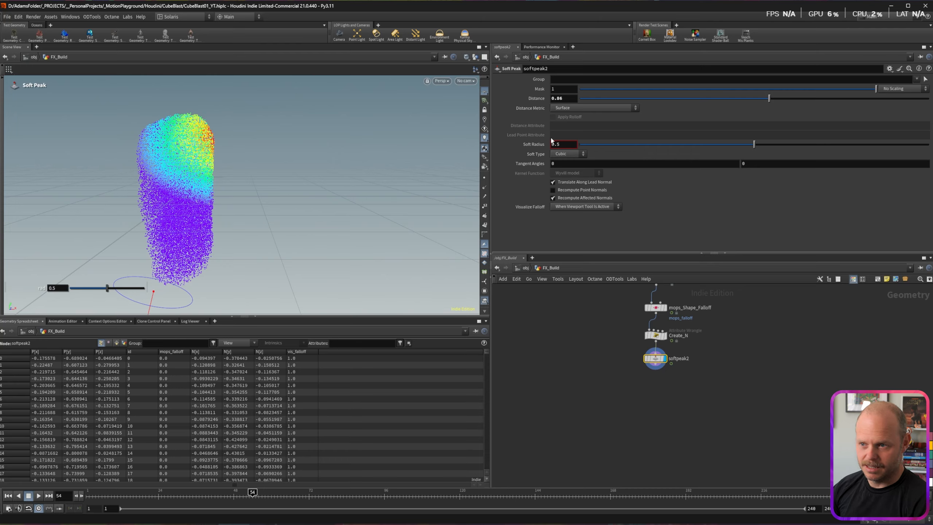
# Step: Set softpeak2's Distance Metric to Attribute using mops_falloff, copied from mops_Shape_Falloff
pyautogui.click(567, 110)
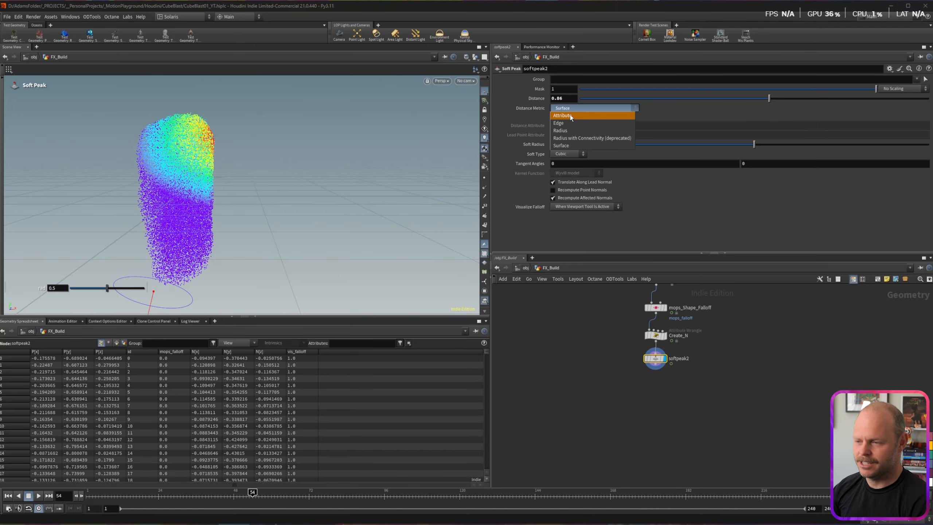
pyautogui.click(570, 116)
pyautogui.click(872, 128)
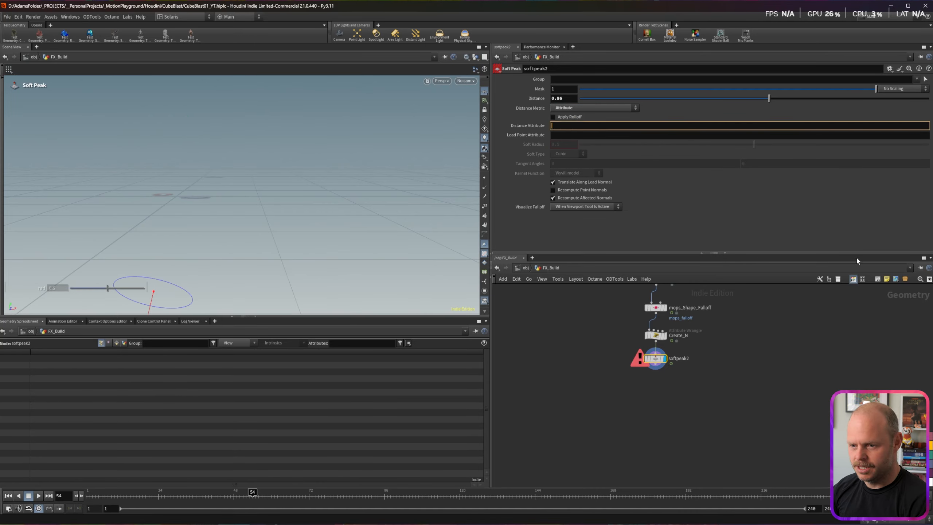
pyautogui.click(655, 307)
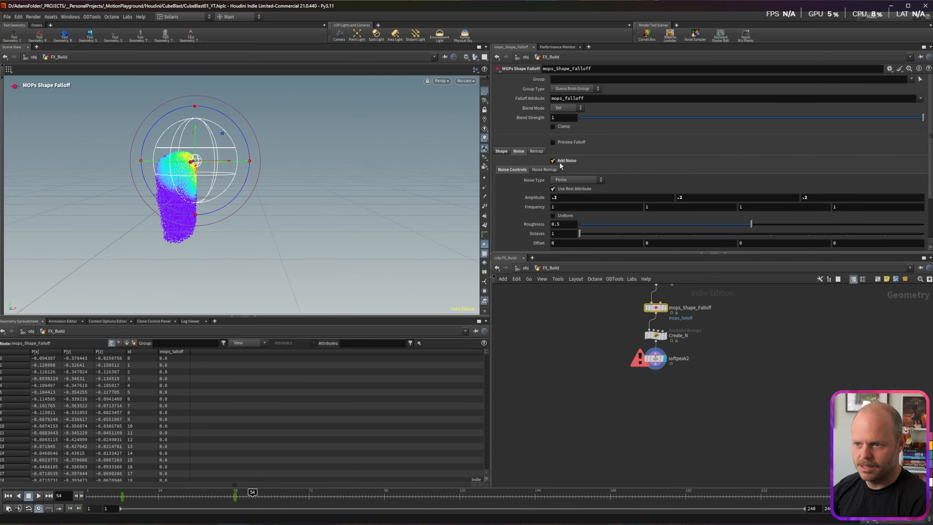
pyautogui.doubleClick(591, 98)
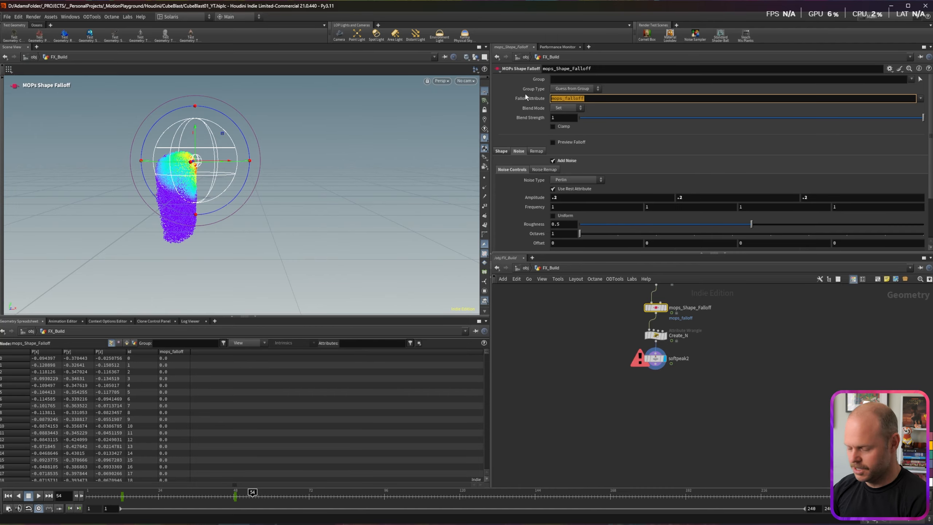
pyautogui.click(656, 359)
pyautogui.click(573, 126)
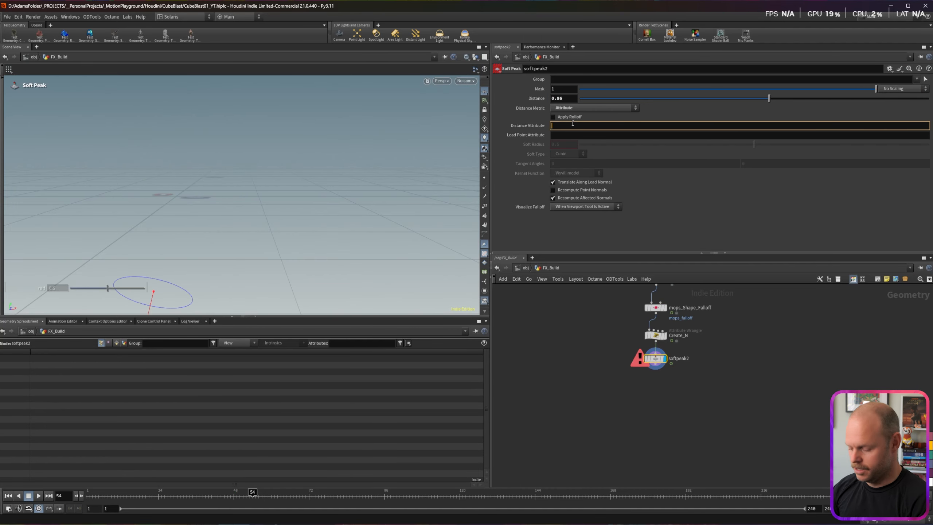
pyautogui.press('Return')
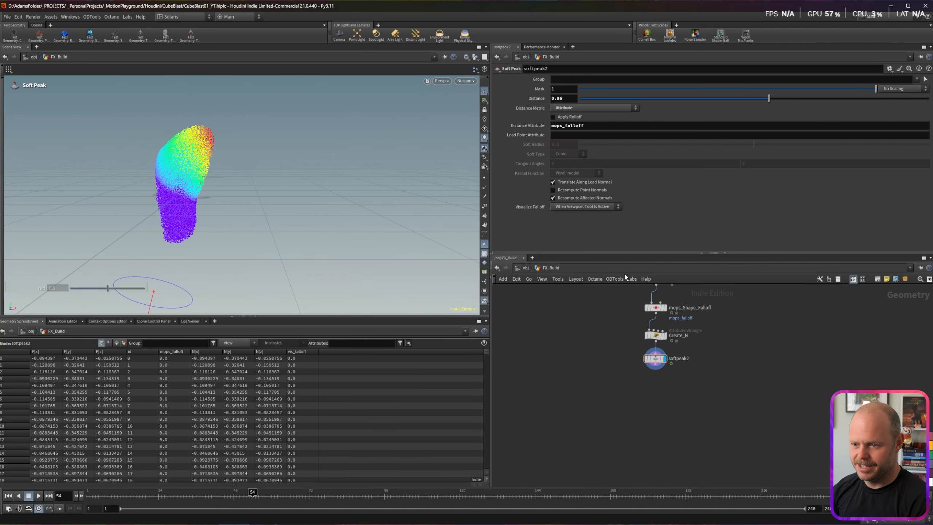
pyautogui.moveTo(251, 492); pyautogui.dragTo(202, 499)
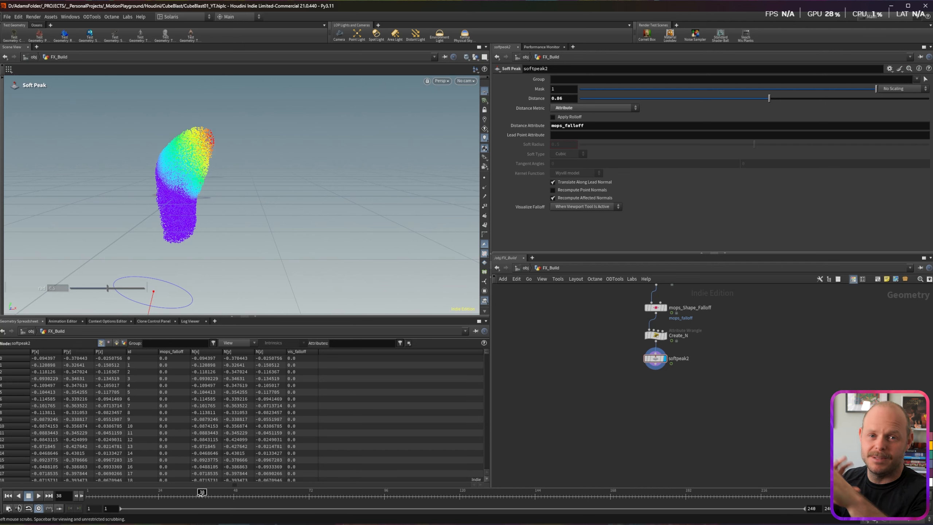
# Step: Lower the softpeak2 Distance from 0.86 to .8
pyautogui.press('Escape')
pyautogui.scroll(5, 178, 166)
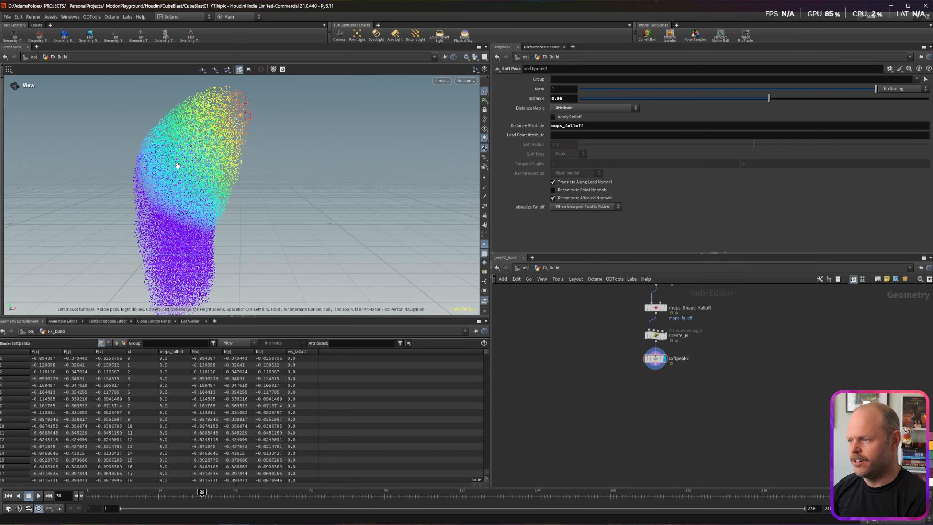
pyautogui.press('Return')
pyautogui.moveTo(201, 491); pyautogui.dragTo(268, 491)
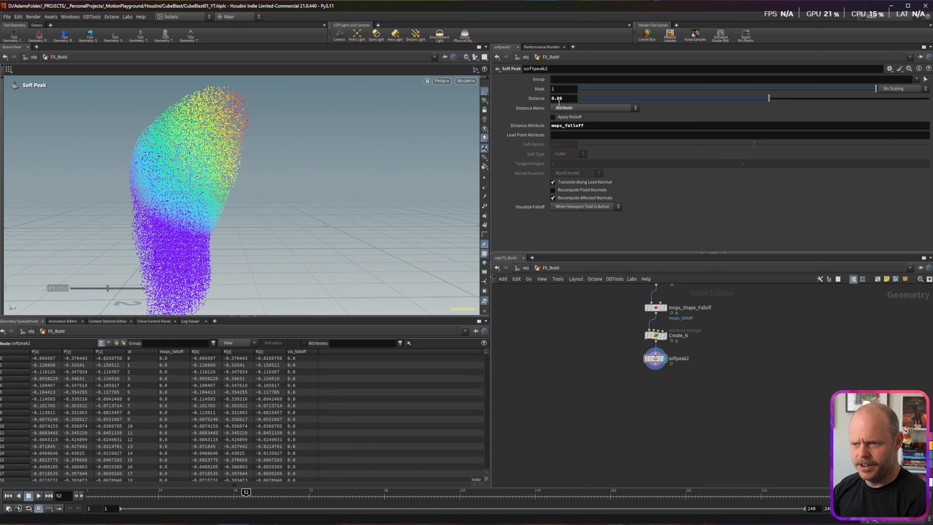
pyautogui.moveTo(566, 99); pyautogui.dragTo(542, 99)
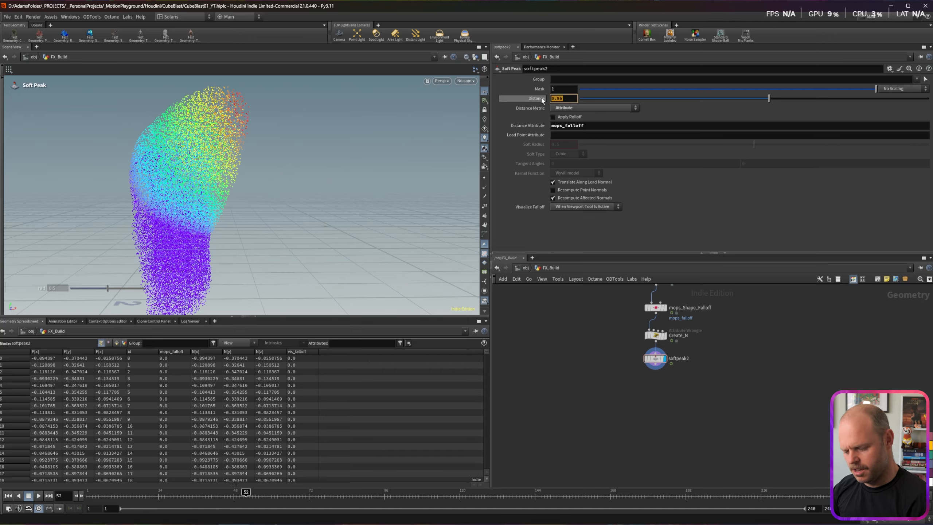
pyautogui.write('.8')
pyautogui.press('Return')
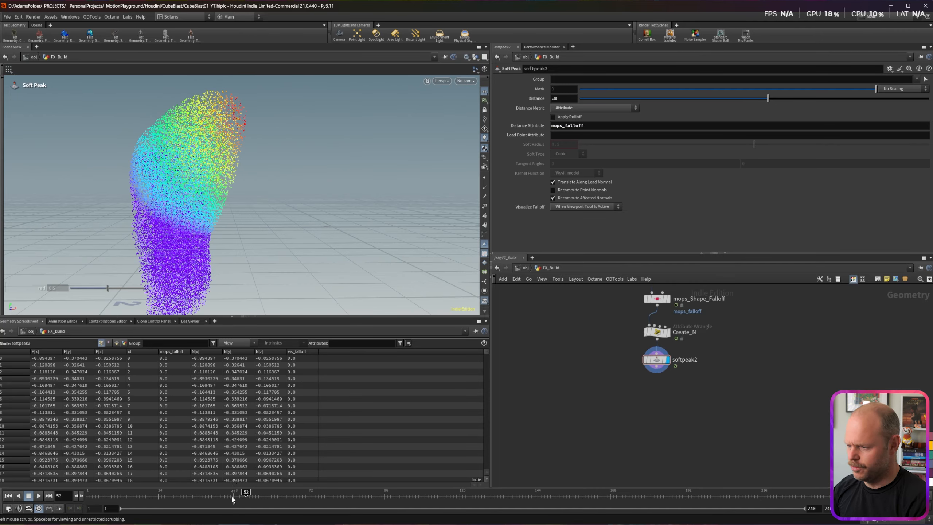
# Step: Shift Create_N and softpeak2 together to the left in the network
pyautogui.moveTo(234, 493)
pyautogui.mouseDown()
pyautogui.moveTo(125, 492)
pyautogui.moveTo(234, 492)
pyautogui.mouseUp()
pyautogui.moveTo(621, 321); pyautogui.dragTo(678, 370)
pyautogui.moveTo(660, 334); pyautogui.dragTo(616, 334)
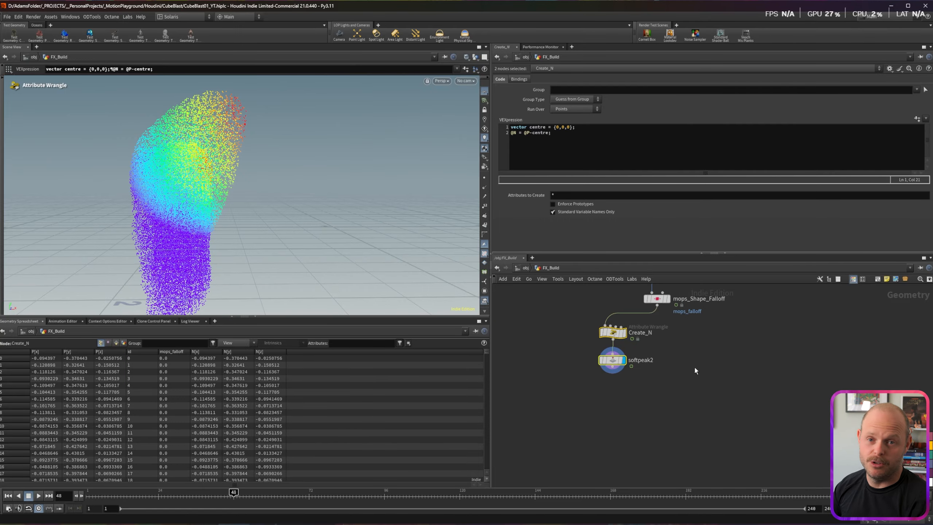
# Step: Branch a new MOPs Noise Modifier off mops_Shape_Falloff's output
pyautogui.click(657, 311)
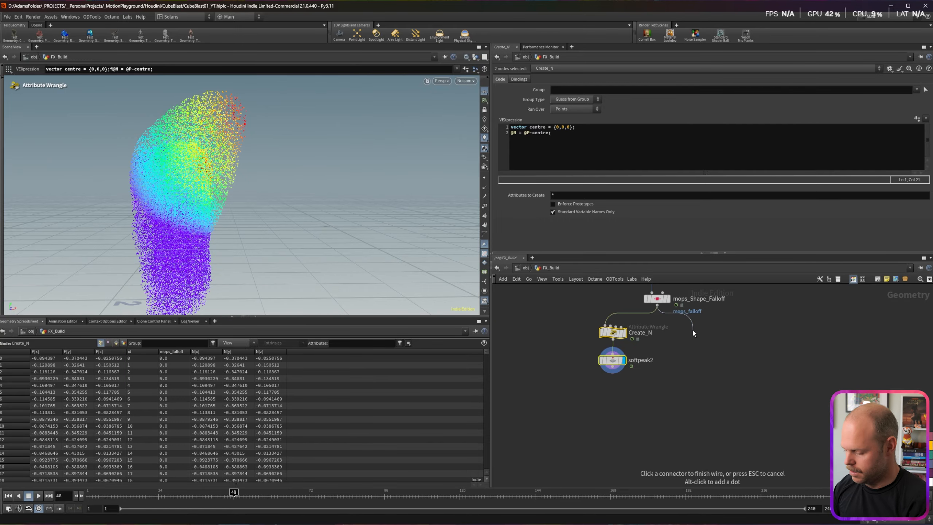
pyautogui.press('Tab')
pyautogui.write('mops mod')
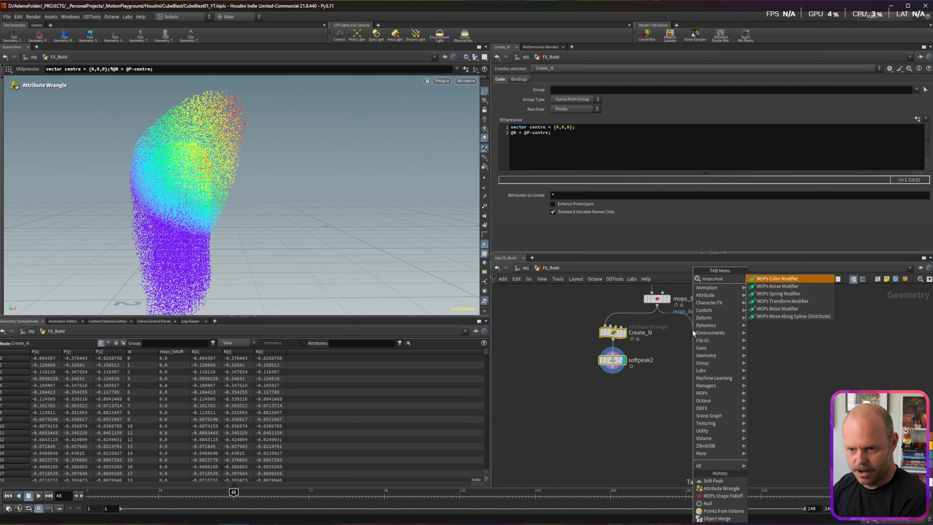
pyautogui.press('Down')
pyautogui.press('Return')
pyautogui.click(693, 333)
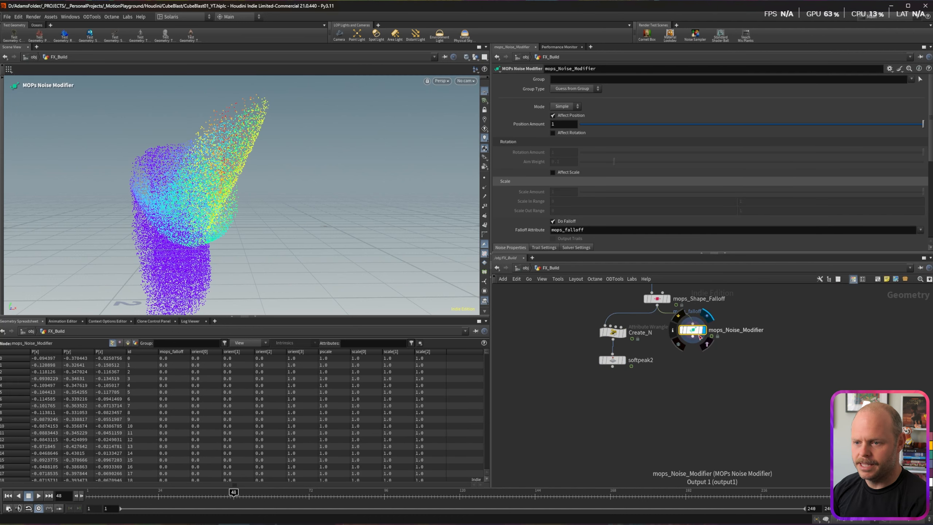
# Step: Check the modifier's falloff attribute name and scroll down to Noise Properties
pyautogui.moveTo(553, 230); pyautogui.dragTo(586, 229)
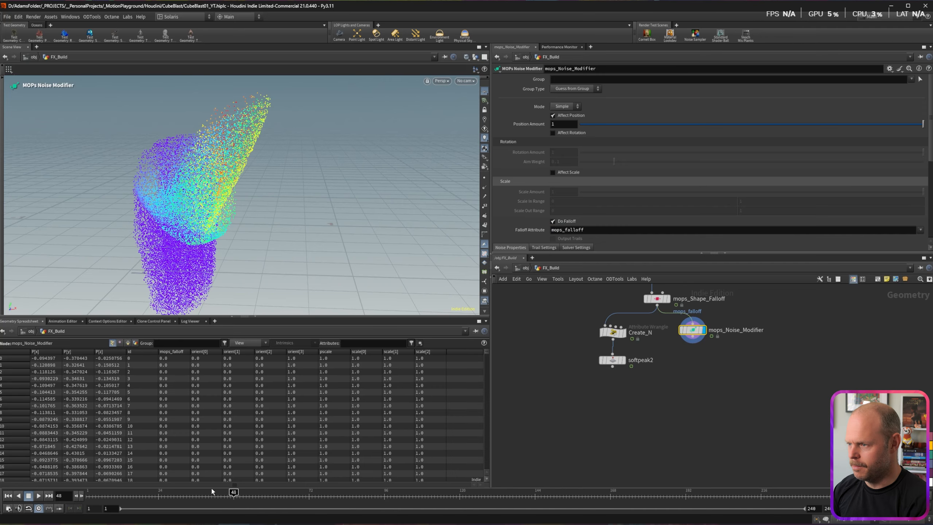
pyautogui.moveTo(230, 493)
pyautogui.mouseDown()
pyautogui.moveTo(106, 492)
pyautogui.moveTo(286, 491)
pyautogui.mouseUp()
pyautogui.scroll(-3, 529, 176)
pyautogui.scroll(-3, 529, 176)
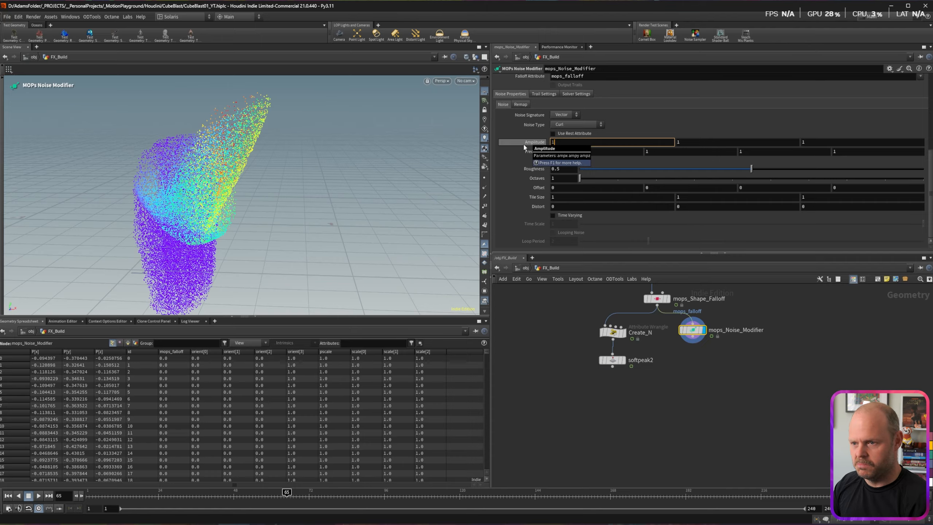
# Step: Set noise Amplitude to 1.5 on all axes and a uniform Frequency of 1.5
pyautogui.write('5')
pyautogui.press('Tab')
pyautogui.write('.5')
pyautogui.press('Tab')
pyautogui.write('.5')
pyautogui.press('Return')
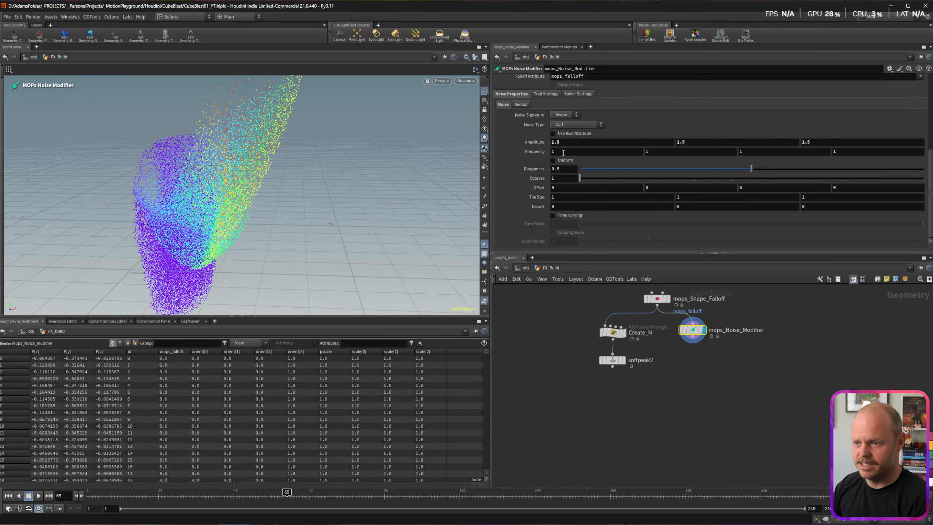
pyautogui.click(563, 152)
pyautogui.write('.5')
pyautogui.press('Tab')
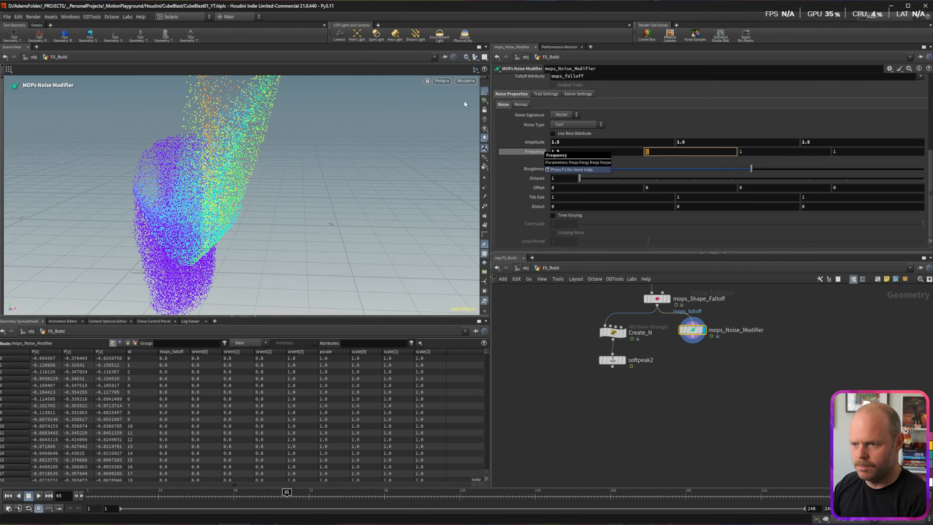
pyautogui.click(553, 161)
# Step: Orbit the deformed cloud and try Amplitude 1 on all axes
pyautogui.press('Escape')
pyautogui.moveTo(210, 214); pyautogui.dragTo(212, 180)
pyautogui.moveTo(560, 142); pyautogui.dragTo(517, 137)
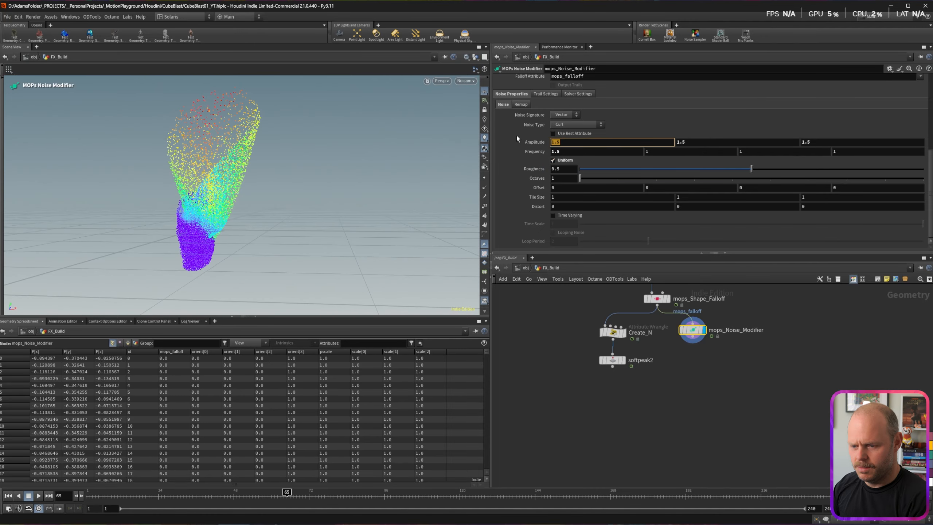
pyautogui.write('1')
pyautogui.press('Tab')
pyautogui.write('1')
pyautogui.press('Tab')
pyautogui.write('1')
pyautogui.press('Return')
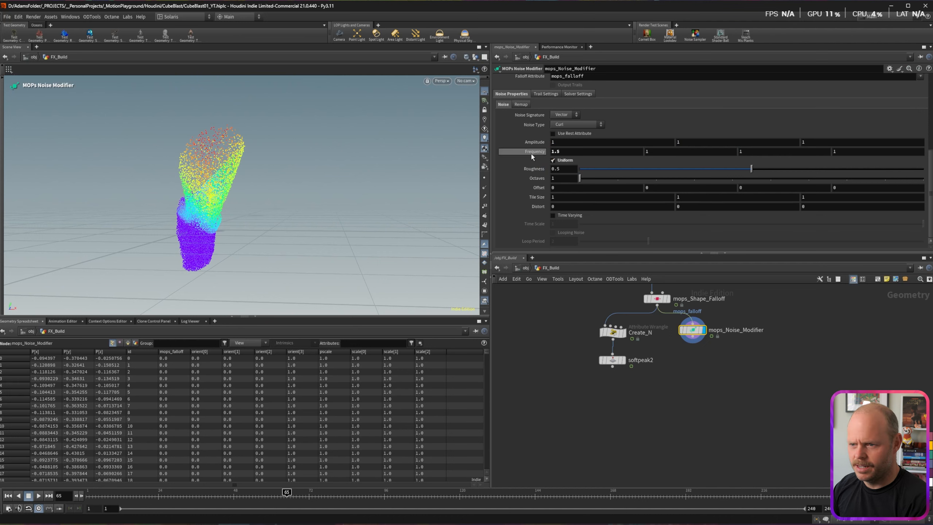
# Step: Set Octaves to 4 and restore Amplitude 1.5 on all three axes
pyautogui.moveTo(565, 180); pyautogui.dragTo(522, 171)
pyautogui.press('Return')
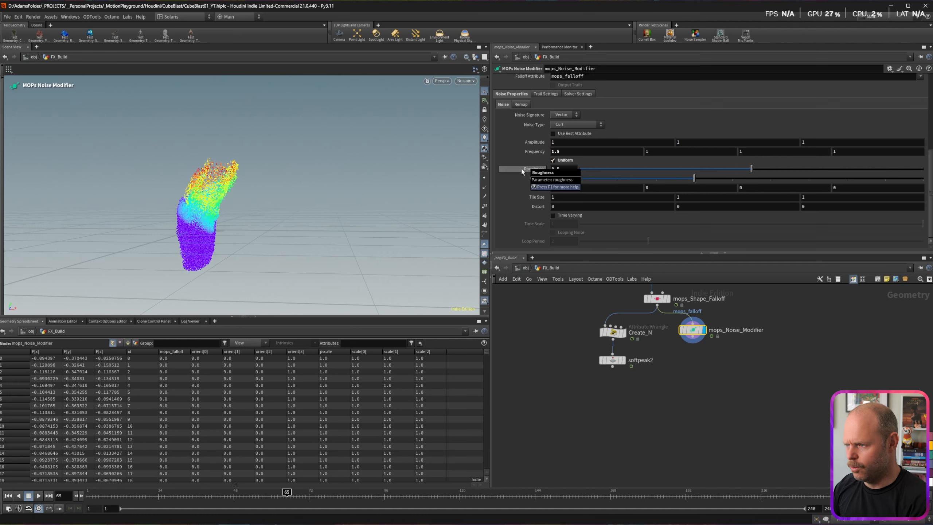
pyautogui.moveTo(562, 141); pyautogui.dragTo(548, 142)
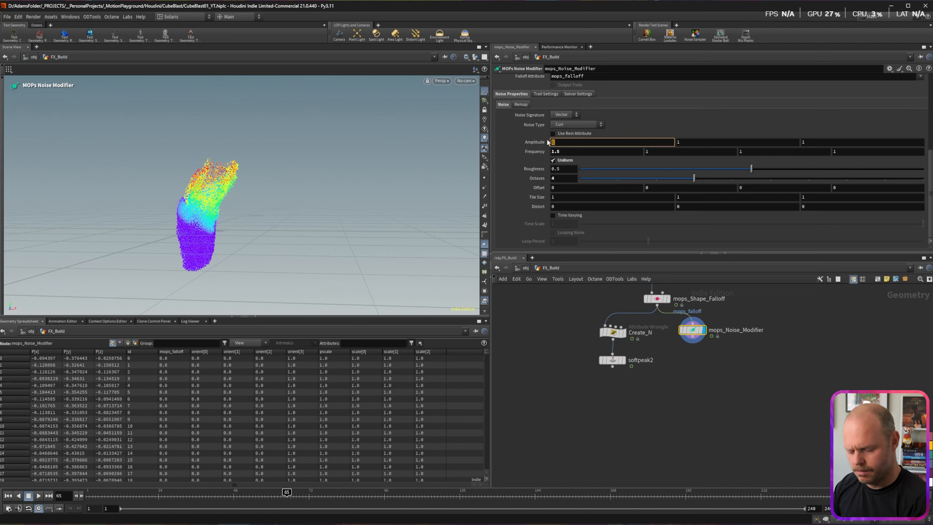
pyautogui.write('1.5')
pyautogui.press('Return')
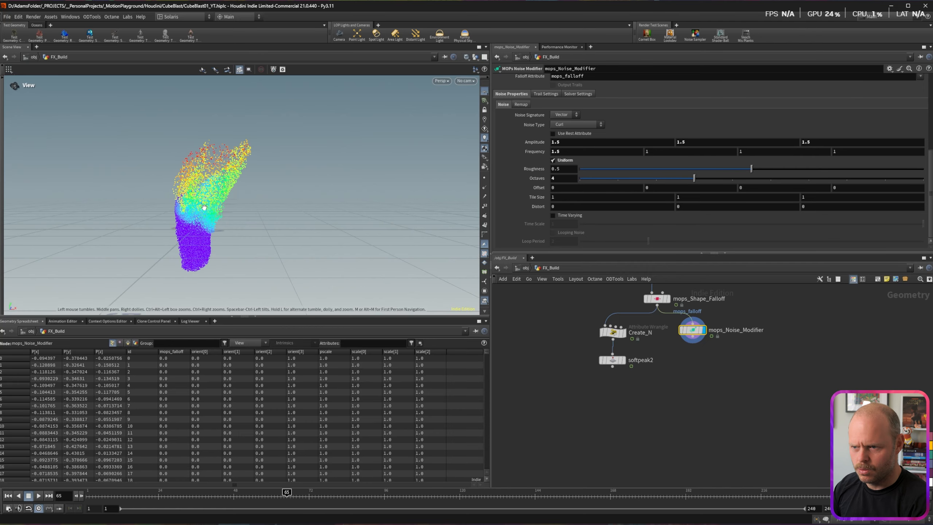
pyautogui.moveTo(257, 495); pyautogui.dragTo(227, 493)
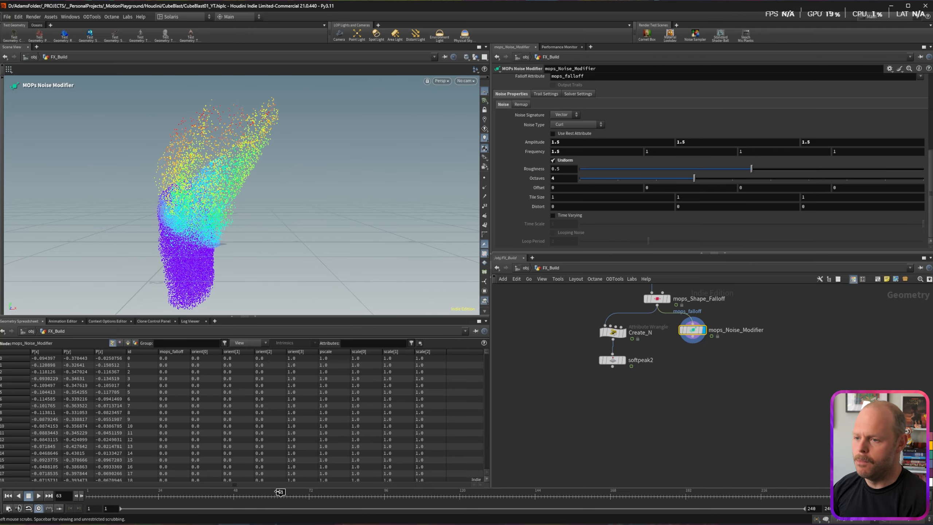
# Step: Make the noise time-varying with Time Scale .1 and play back the animation
pyautogui.click(552, 216)
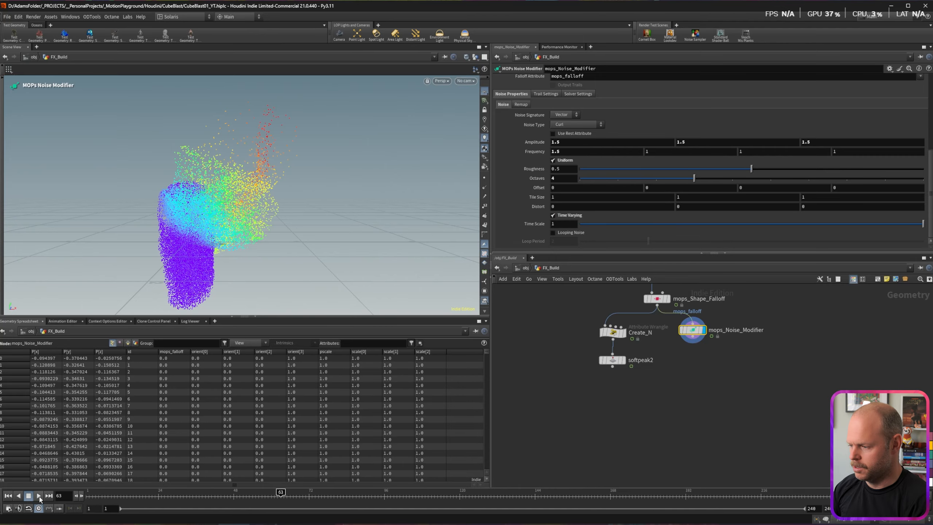
pyautogui.click(39, 496)
pyautogui.click(528, 228)
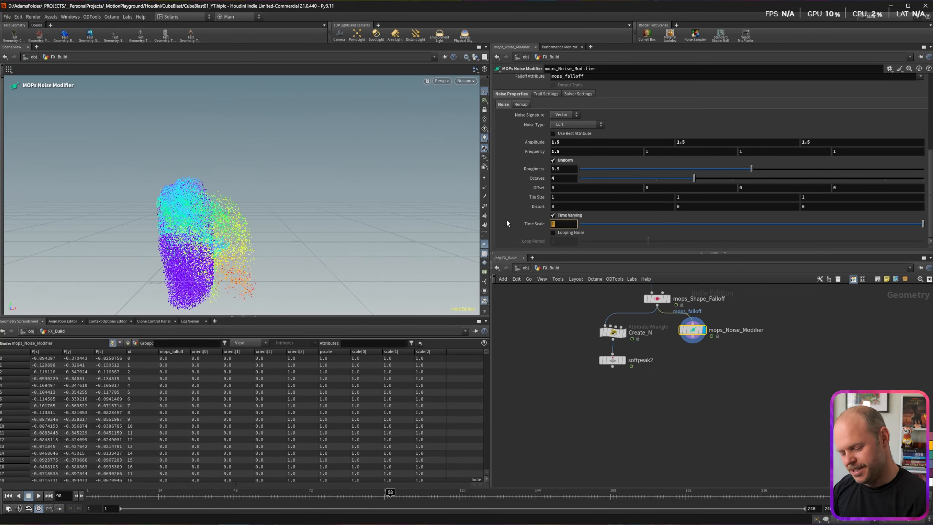
pyautogui.click(512, 317)
pyautogui.moveTo(164, 494); pyautogui.dragTo(80, 496)
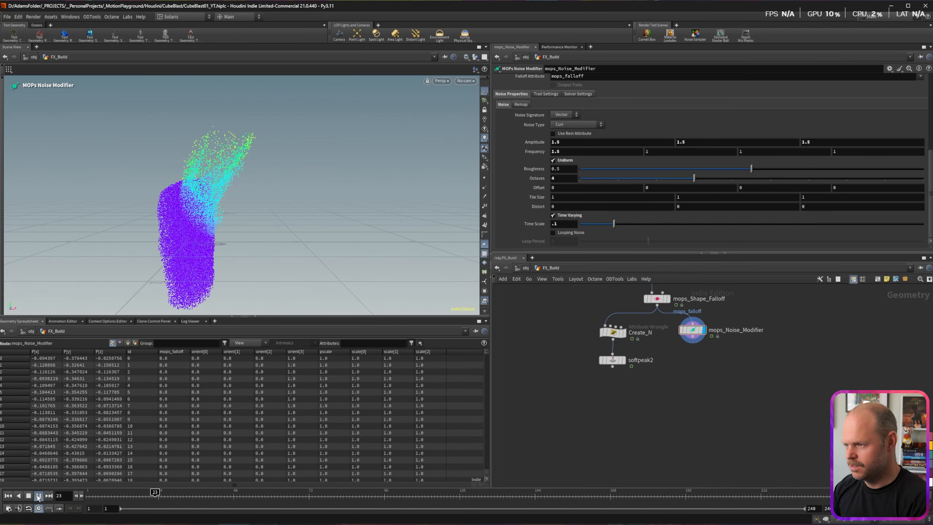
pyautogui.click(39, 496)
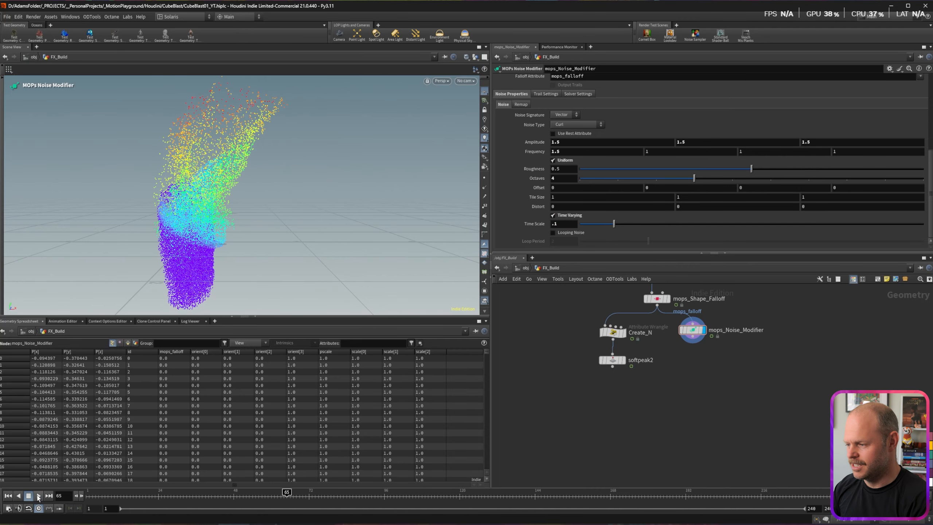
# Step: Slow Time Scale to .05 and compare softpeak2 against mops_Noise_Modifier in the viewport
pyautogui.moveTo(681, 332); pyautogui.dragTo(682, 338)
pyautogui.click(572, 224)
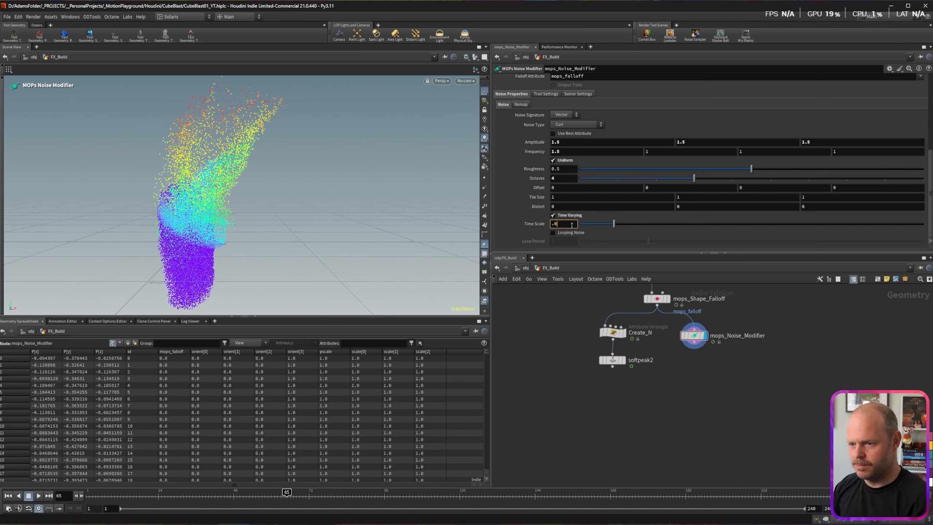
pyautogui.press('Return')
pyautogui.click(39, 496)
pyautogui.moveTo(698, 340); pyautogui.dragTo(705, 338)
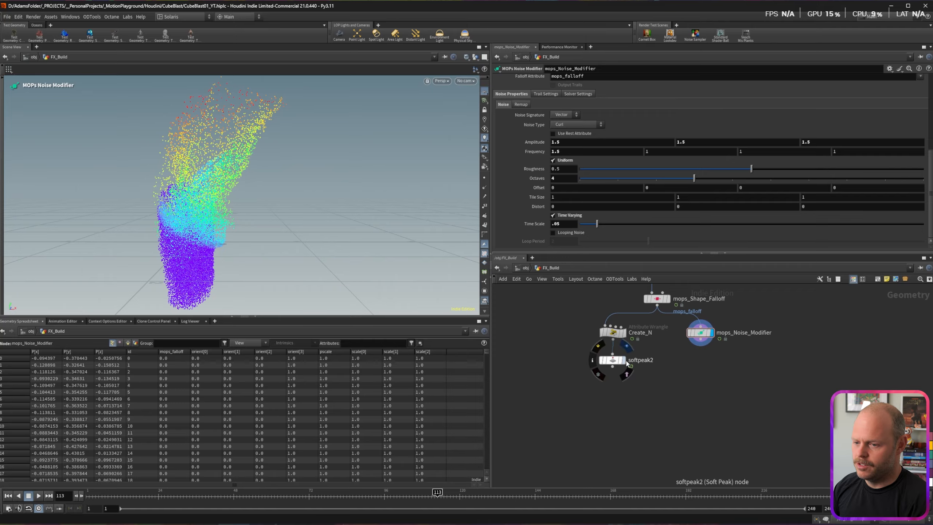
pyautogui.click(624, 360)
pyautogui.click(710, 332)
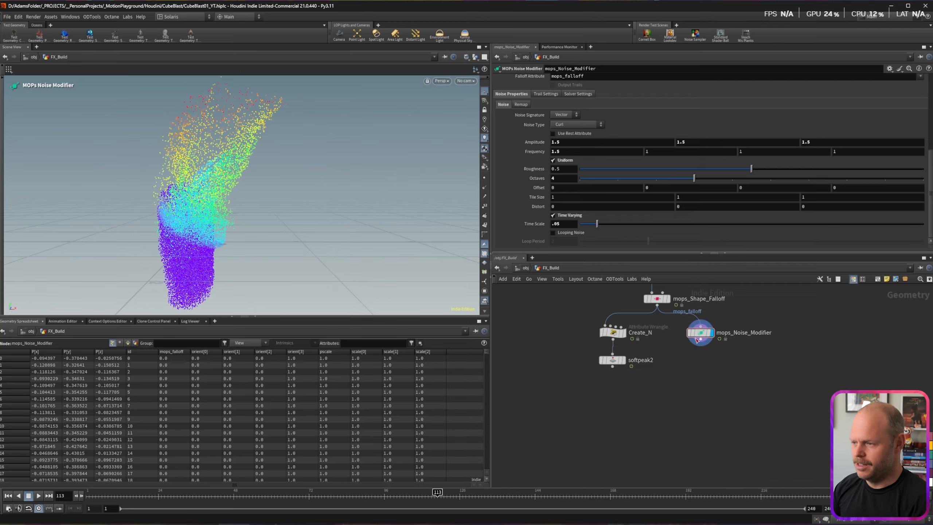
pyautogui.moveTo(222, 219); pyautogui.dragTo(290, 209)
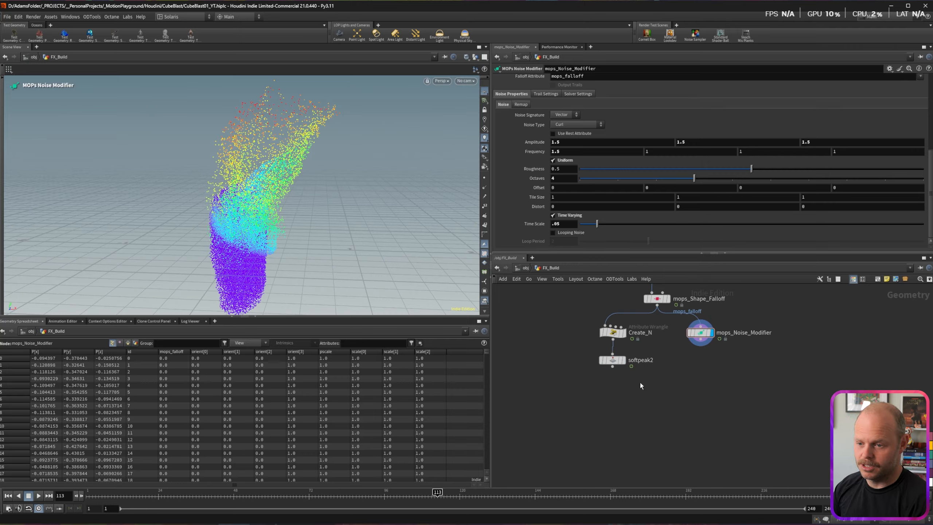
# Step: Rewire softpeak2 into mops_Noise_Modifier and restack the nodes beneath mops_Shape_Falloff
pyautogui.moveTo(704, 335); pyautogui.dragTo(705, 393)
pyautogui.moveTo(613, 367); pyautogui.dragTo(701, 385)
pyautogui.moveTo(576, 320); pyautogui.dragTo(623, 363)
pyautogui.moveTo(614, 360); pyautogui.dragTo(668, 360)
pyautogui.moveTo(699, 394); pyautogui.dragTo(667, 393)
pyautogui.moveTo(128, 487); pyautogui.dragTo(321, 493)
pyautogui.keyDown('alt'); pyautogui.moveTo(230, 215); pyautogui.dragTo(253, 220); pyautogui.keyUp('alt')
pyautogui.scroll(4, 240, 223)
pyautogui.scroll(-3, 218, 230)
# Step: Lower noise Roughness to 0.43, raise Offset to 3, and set Amplitude 1
pyautogui.moveTo(745, 171); pyautogui.dragTo(723, 172)
pyautogui.moveTo(562, 187); pyautogui.dragTo(661, 191, button='middle')
pyautogui.doubleClick(568, 141)
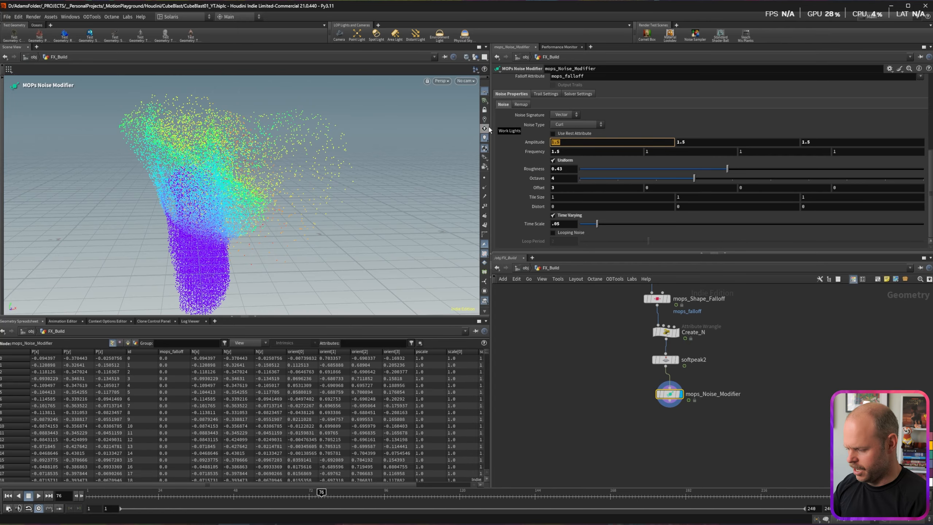
pyautogui.write('1')
pyautogui.press('Return')
pyautogui.press('Escape')
pyautogui.moveTo(211, 173)
pyautogui.keyDown('alt'); pyautogui.mouseDown()
pyautogui.moveTo(286, 179)
pyautogui.moveTo(219, 173)
pyautogui.mouseUp(); pyautogui.keyUp('alt')
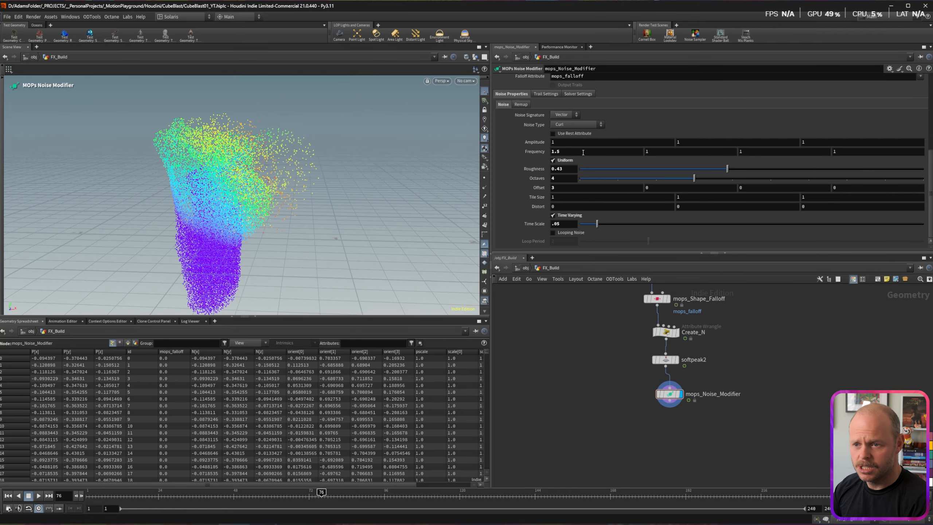
# Step: Set the softpeak2 Distance to 1
pyautogui.click(665, 360)
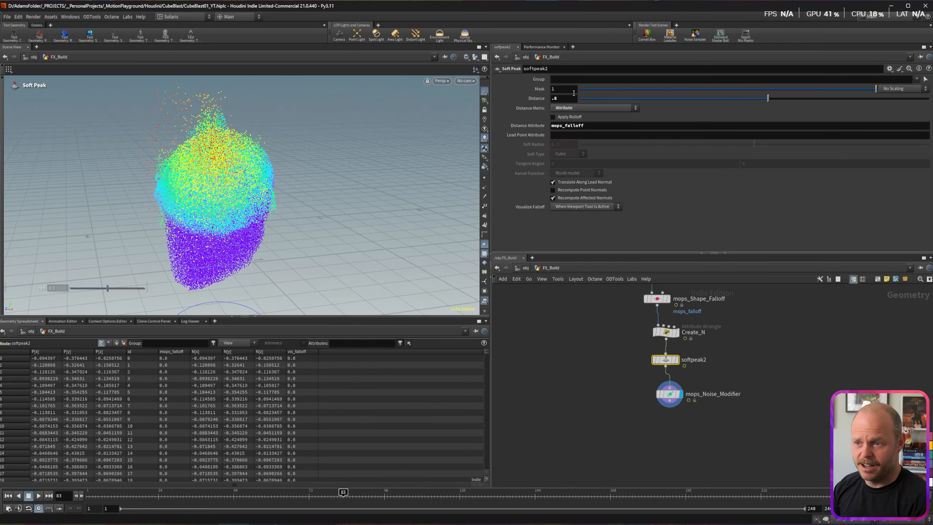
pyautogui.moveTo(571, 98); pyautogui.dragTo(504, 89)
pyautogui.write('1')
pyautogui.press('Return')
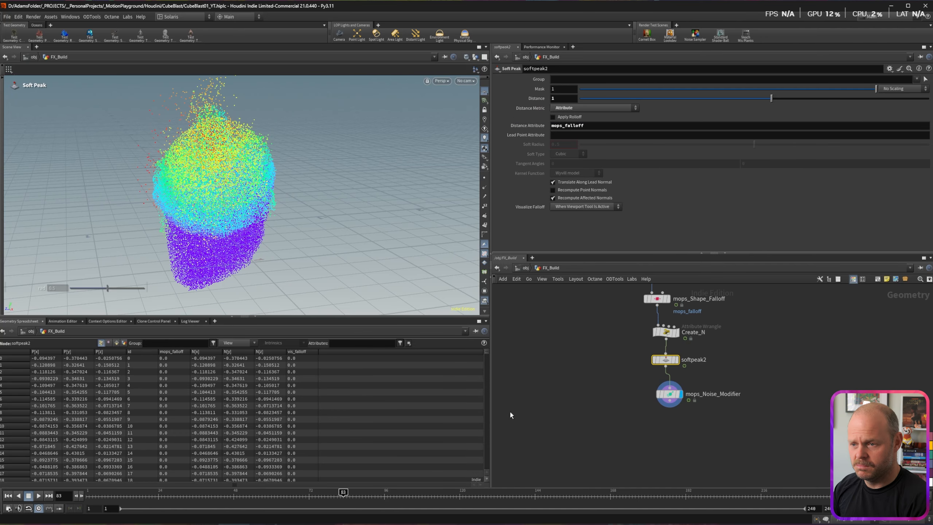
pyautogui.moveTo(314, 492)
pyautogui.mouseDown()
pyautogui.moveTo(197, 489)
pyautogui.moveTo(275, 492)
pyautogui.mouseUp()
# Step: Reverse the noise Time Scale to -.05 and play back the drifting cloud
pyautogui.click(668, 394)
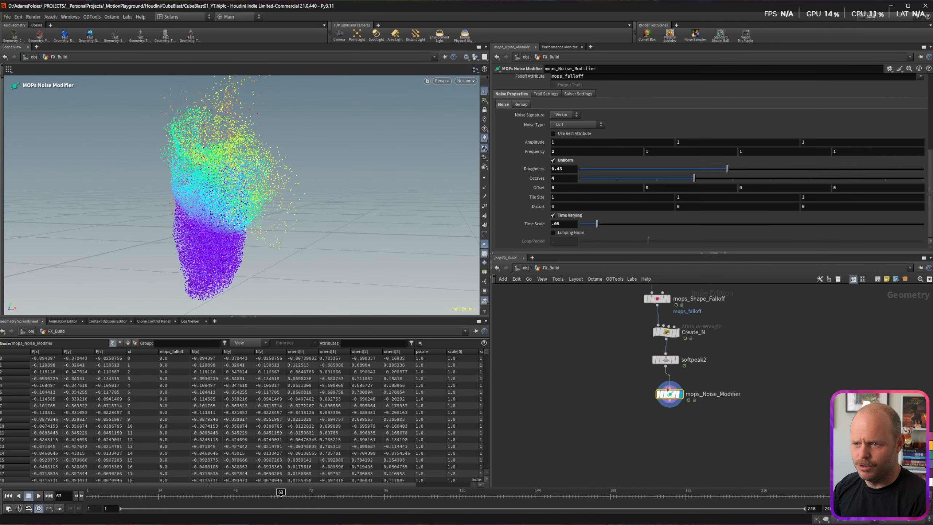
pyautogui.write('-')
pyautogui.press('Return')
pyautogui.moveTo(199, 496); pyautogui.dragTo(230, 496)
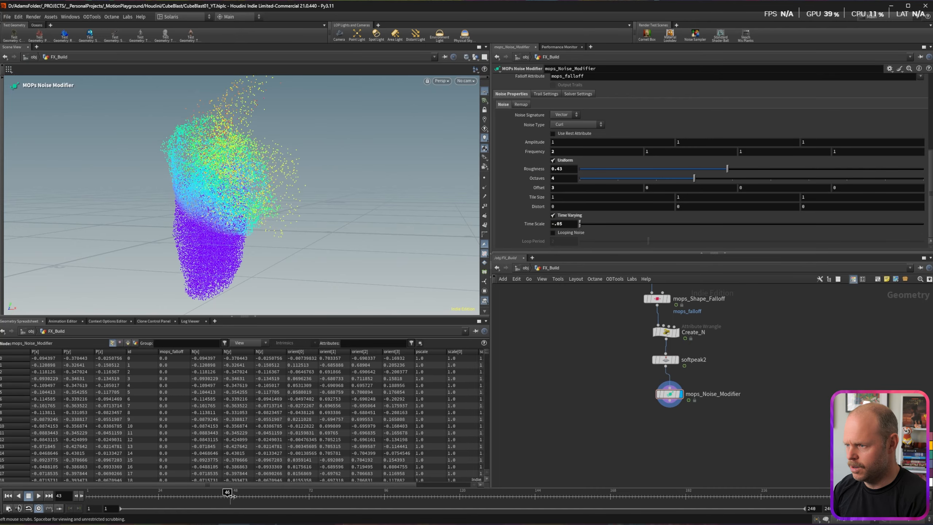
pyautogui.press('Up')
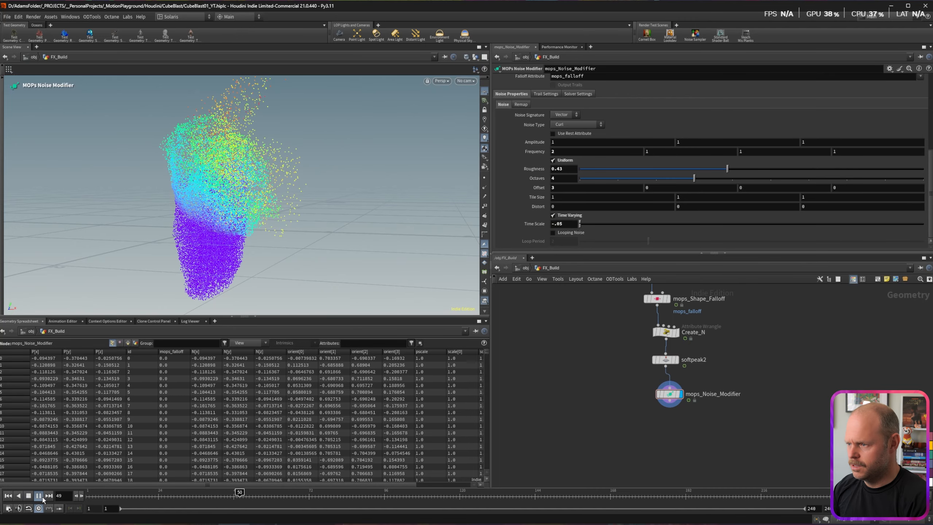
pyautogui.click(122, 494)
pyautogui.click(39, 498)
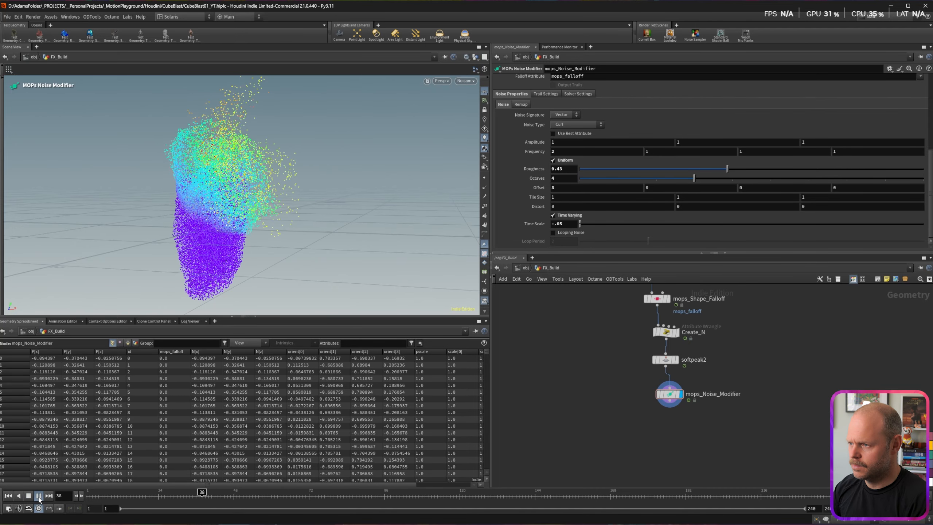
pyautogui.click(38, 496)
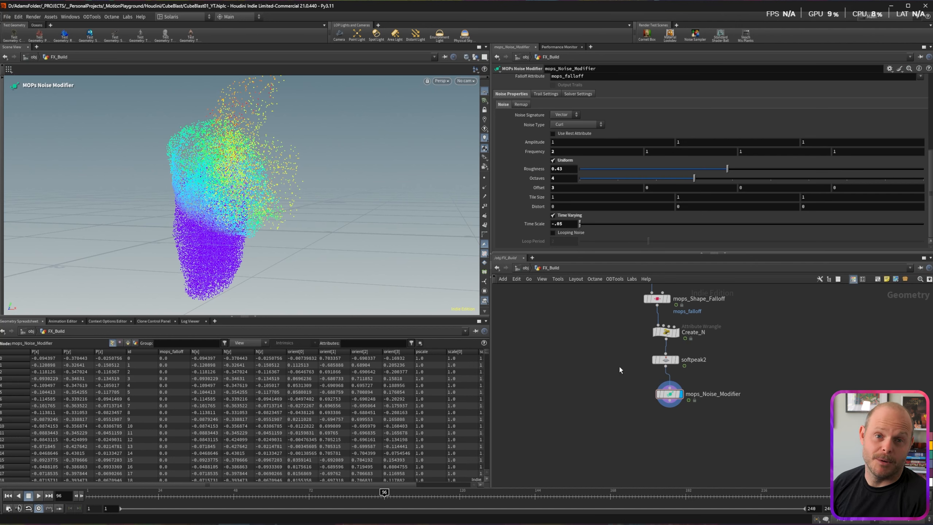
pyautogui.press('Escape')
pyautogui.moveTo(235, 206)
pyautogui.mouseDown()
pyautogui.moveTo(249, 202)
pyautogui.moveTo(245, 212)
pyautogui.mouseUp()
pyautogui.press('Return')
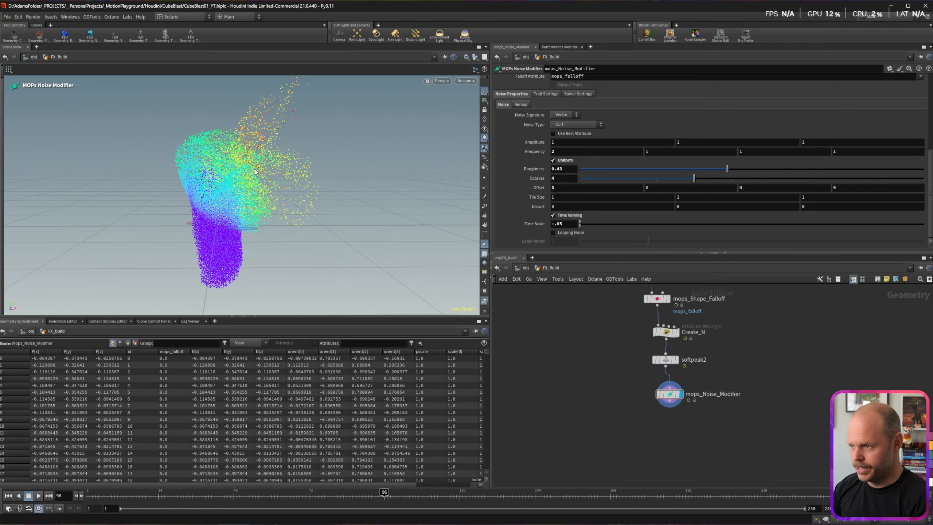
pyautogui.moveTo(669, 395); pyautogui.dragTo(665, 395)
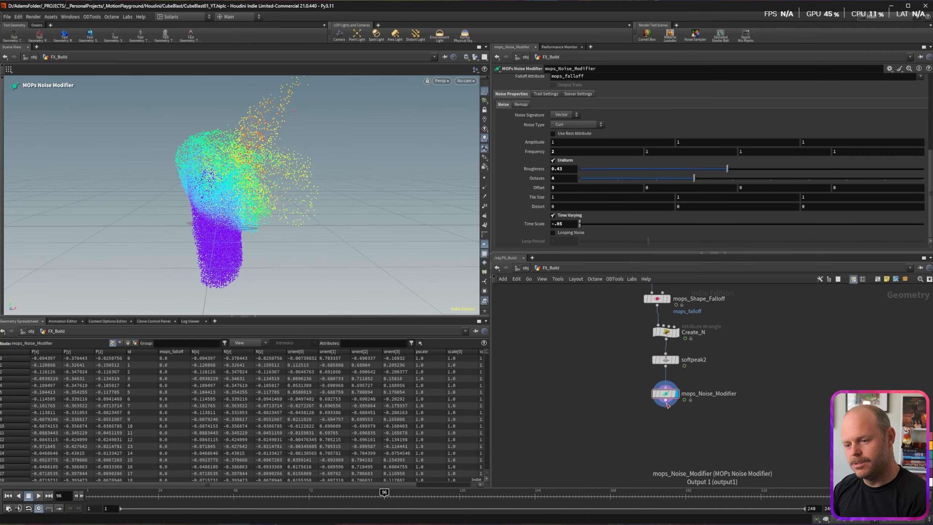
# Step: Add an Attribute VOP running over points below mops_Noise_Modifier
pyautogui.press('Tab')
pyautogui.write('at vop')
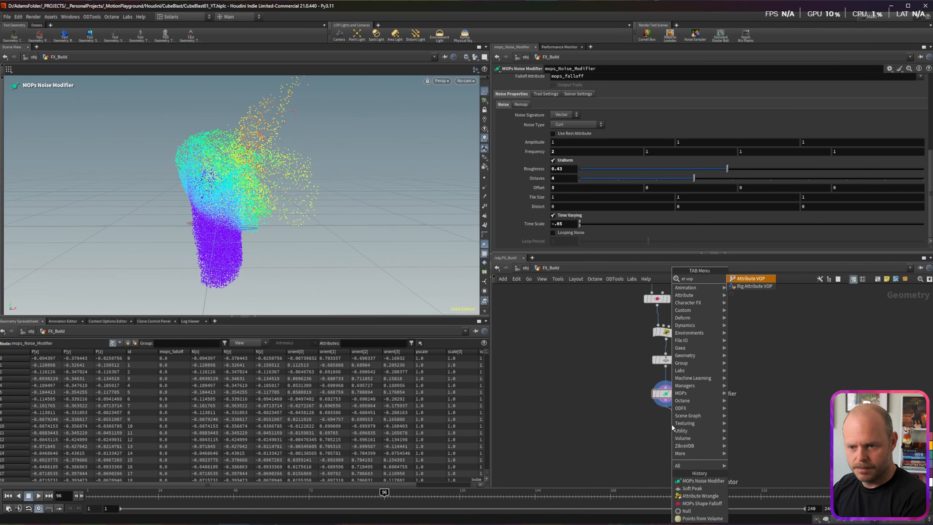
pyautogui.press('Return')
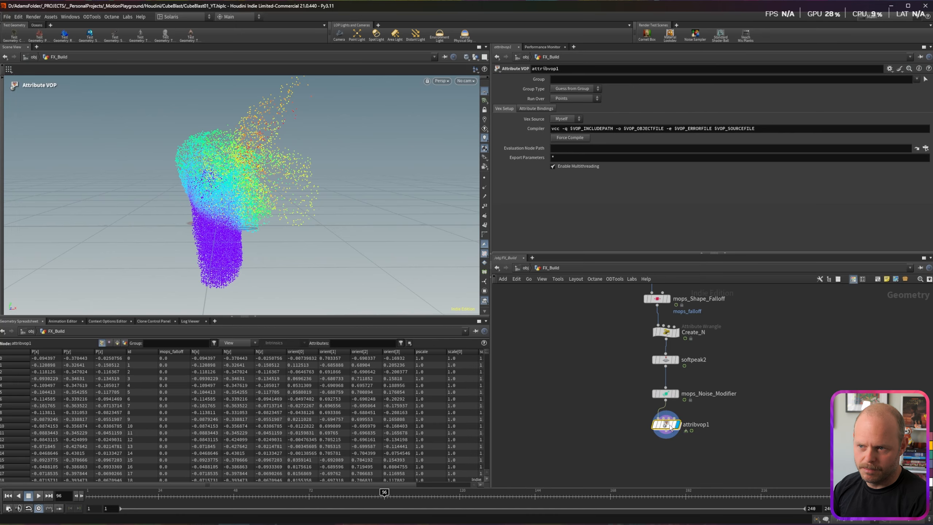
pyautogui.click(575, 99)
pyautogui.click(569, 124)
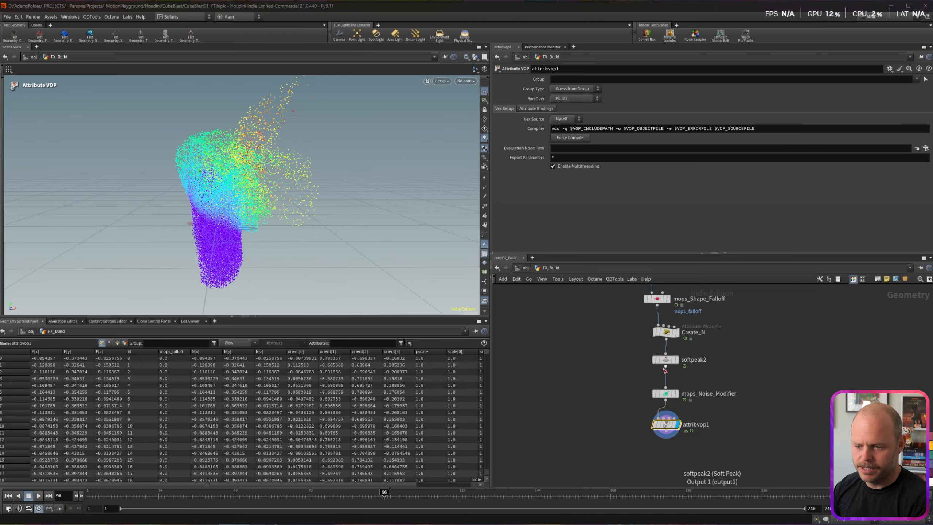
# Step: Go inside attribvop1 and spread its global input and output nodes apart
pyautogui.doubleClick(665, 424)
pyautogui.moveTo(650, 363); pyautogui.dragTo(547, 317)
pyautogui.moveTo(783, 315); pyautogui.dragTo(790, 314)
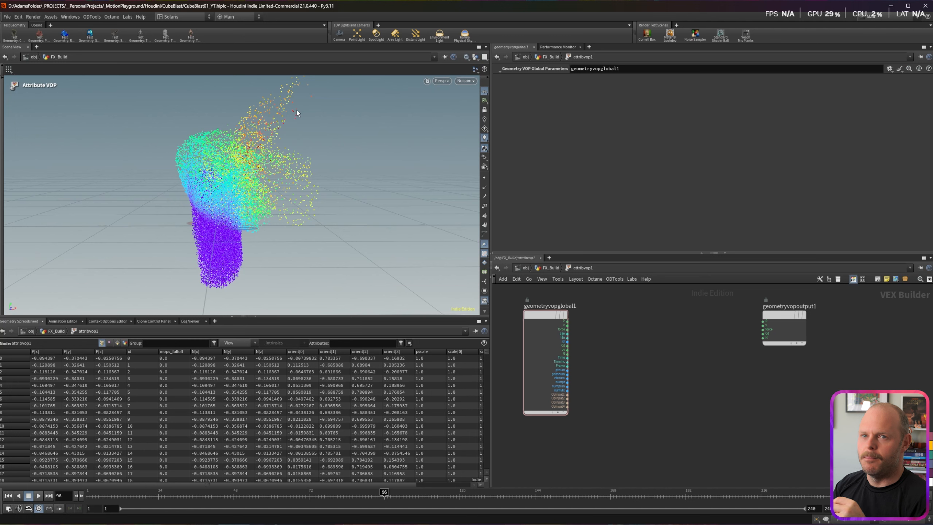
pyautogui.moveTo(548, 312); pyautogui.dragTo(538, 307)
pyautogui.moveTo(779, 317); pyautogui.dragTo(799, 312)
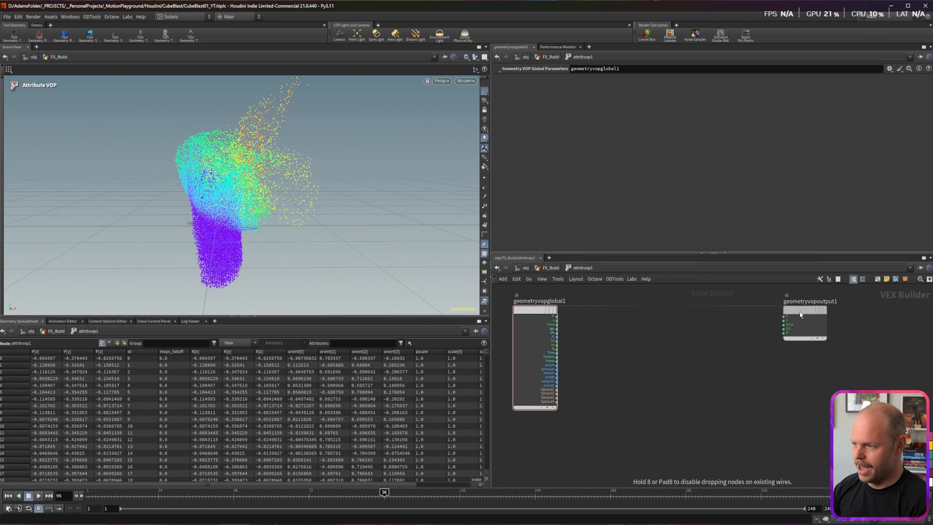
# Step: Add a Bind node reading the mops_falloff attribute
pyautogui.press('Tab')
pyautogui.write('bind')
pyautogui.press('Return')
pyautogui.click(531, 436)
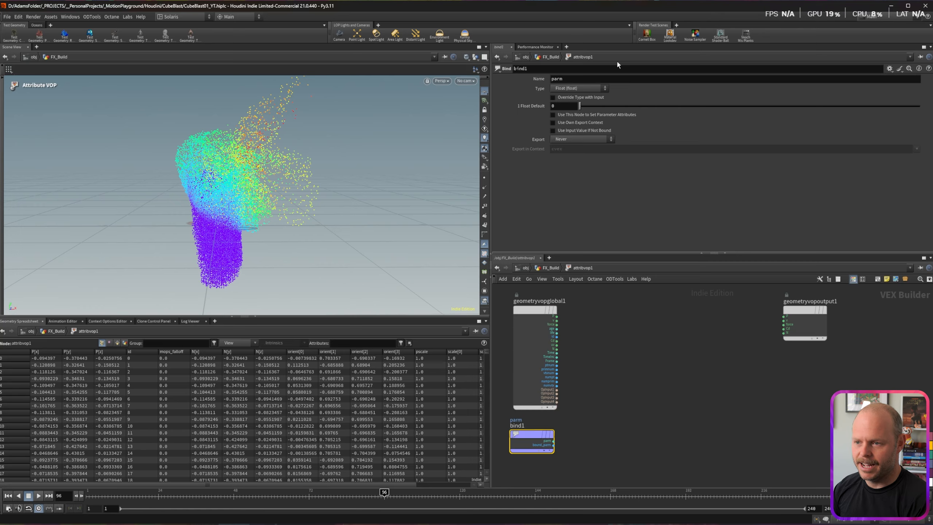
pyautogui.doubleClick(580, 81)
pyautogui.write('mops_falloff')
pyautogui.press('Return')
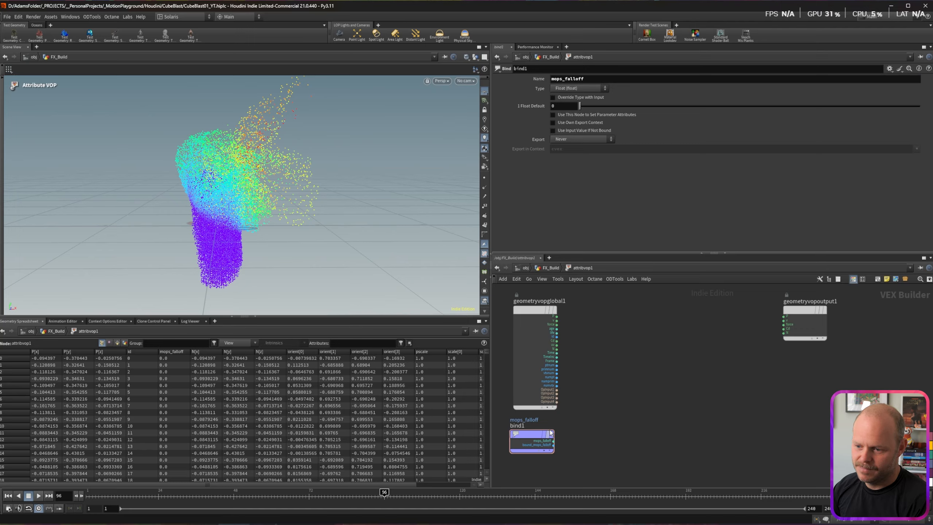
pyautogui.moveTo(526, 439)
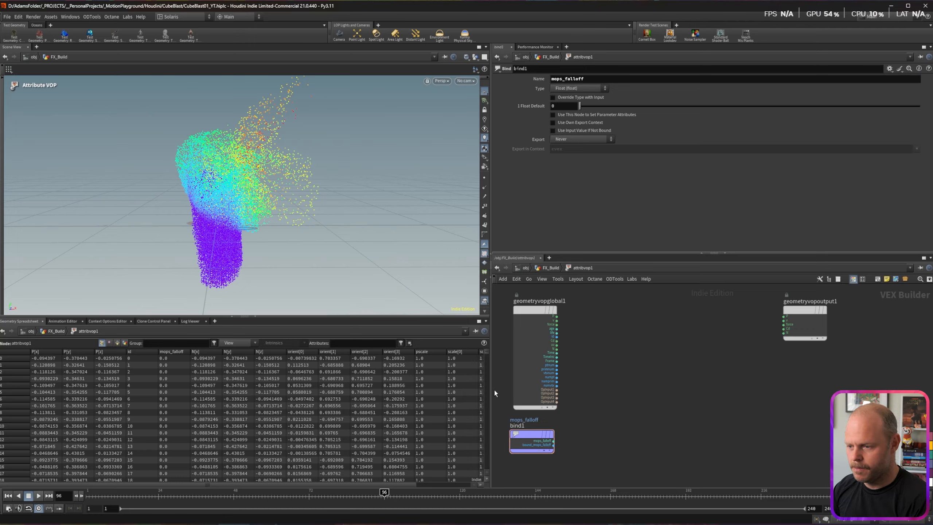
# Step: Sort the spreadsheet points by mops_falloff, highest first, and tidy the VOP layout
pyautogui.moveTo(260, 483); pyautogui.dragTo(316, 484)
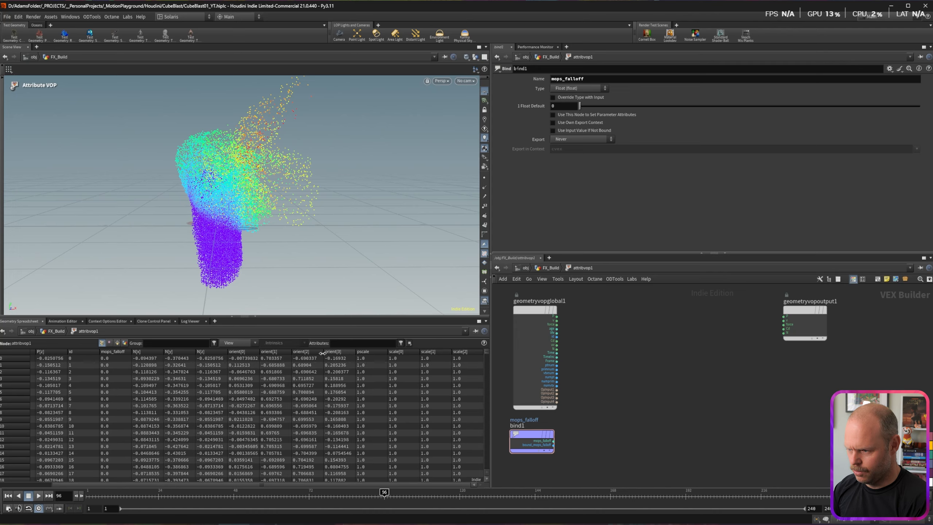
pyautogui.moveTo(283, 485); pyautogui.dragTo(222, 486)
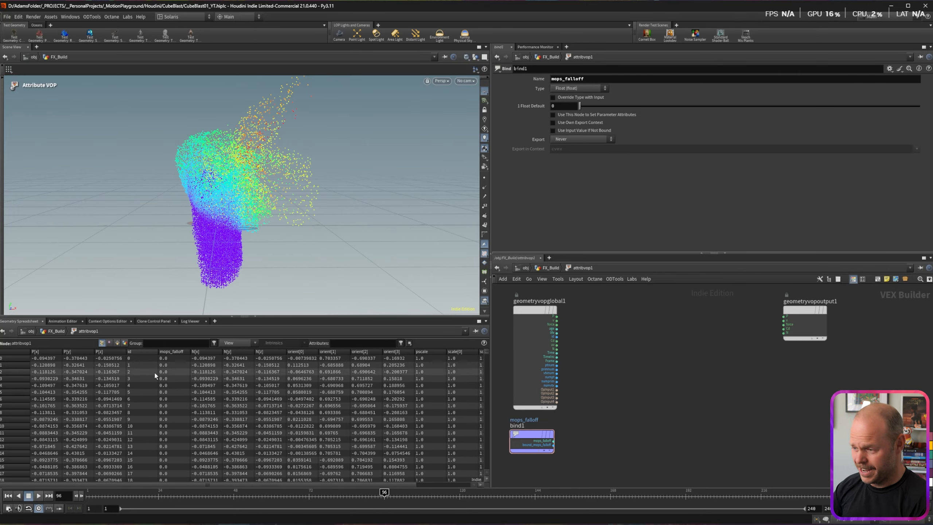
pyautogui.click(177, 352)
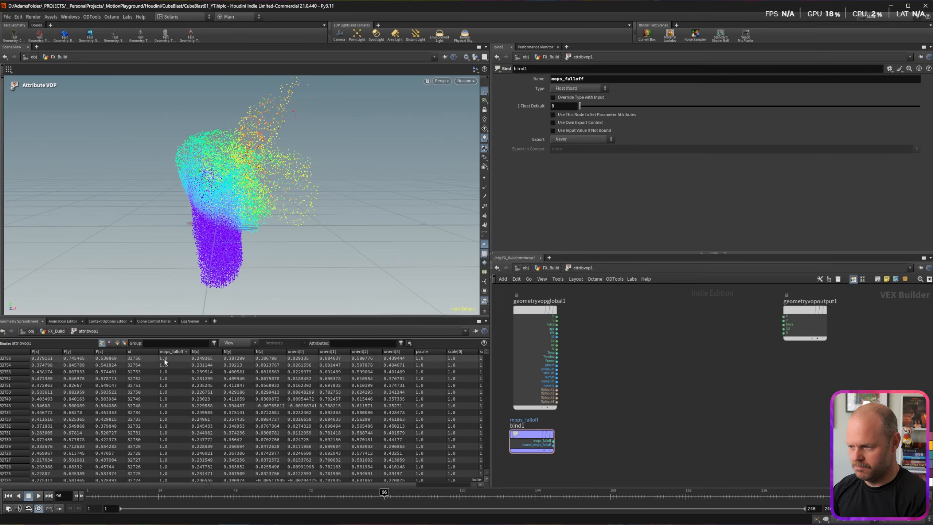
pyautogui.press('l')
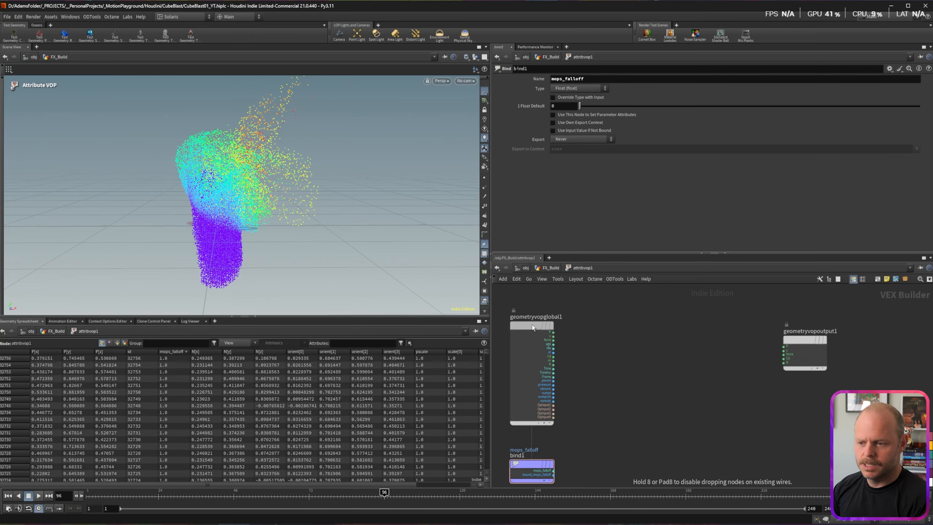
pyautogui.moveTo(802, 340); pyautogui.dragTo(811, 338)
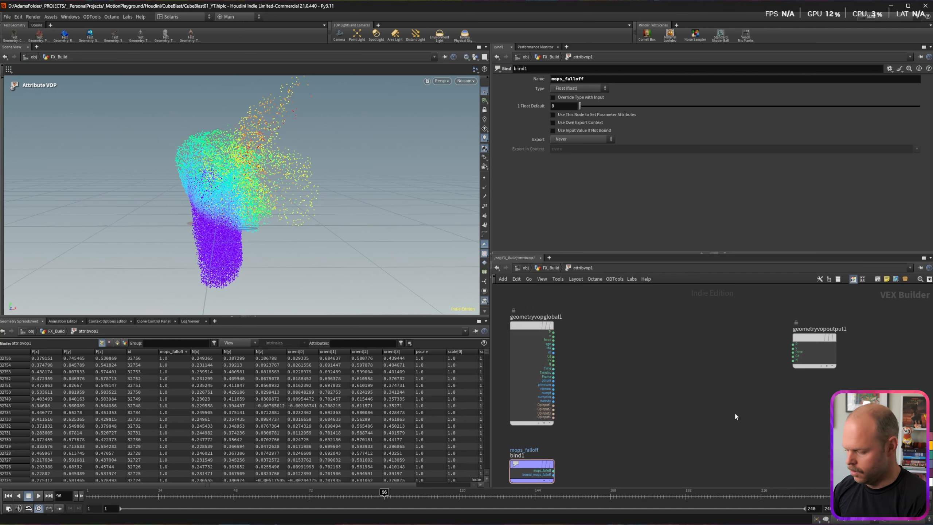
# Step: Add a Bind Export node for pulse fed by mops_falloff, with rounded wire style
pyautogui.press('Tab')
pyautogui.write('bind e')
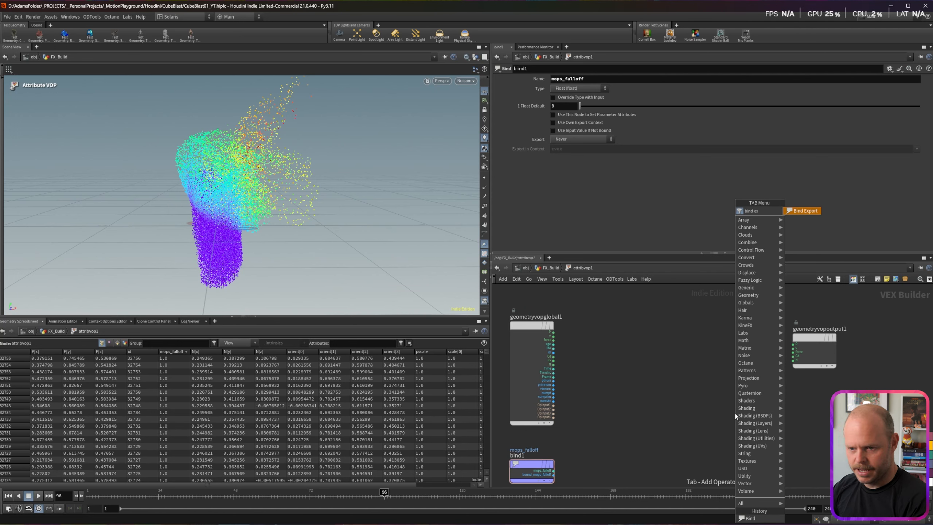
pyautogui.press('Return')
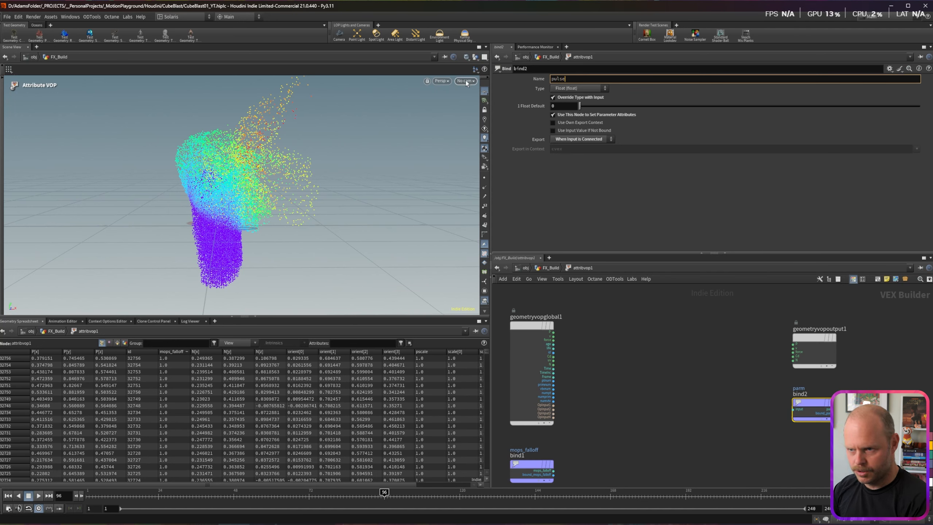
pyautogui.moveTo(553, 470); pyautogui.dragTo(793, 409)
pyautogui.hotkey('shift', 's')
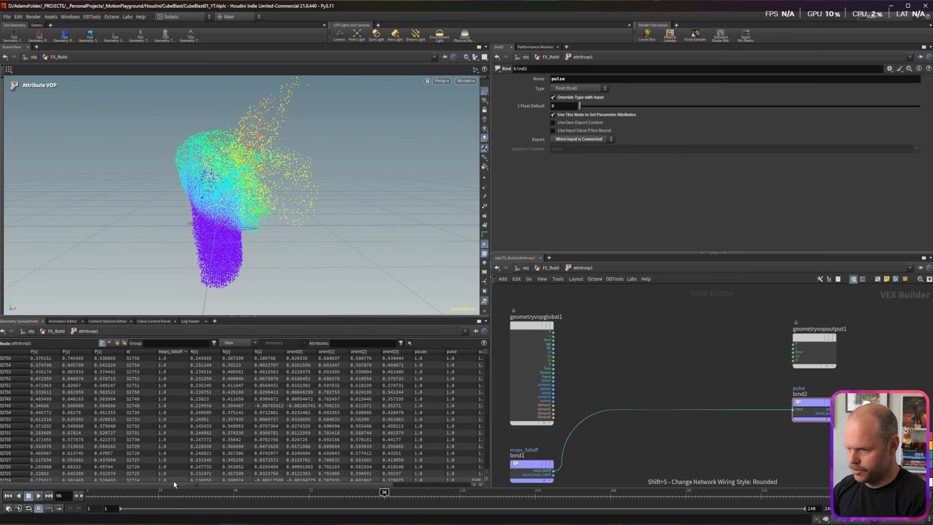
# Step: Scrub frames and sort the spreadsheet by pulse, highest values first
pyautogui.moveTo(174, 484); pyautogui.dragTo(302, 484)
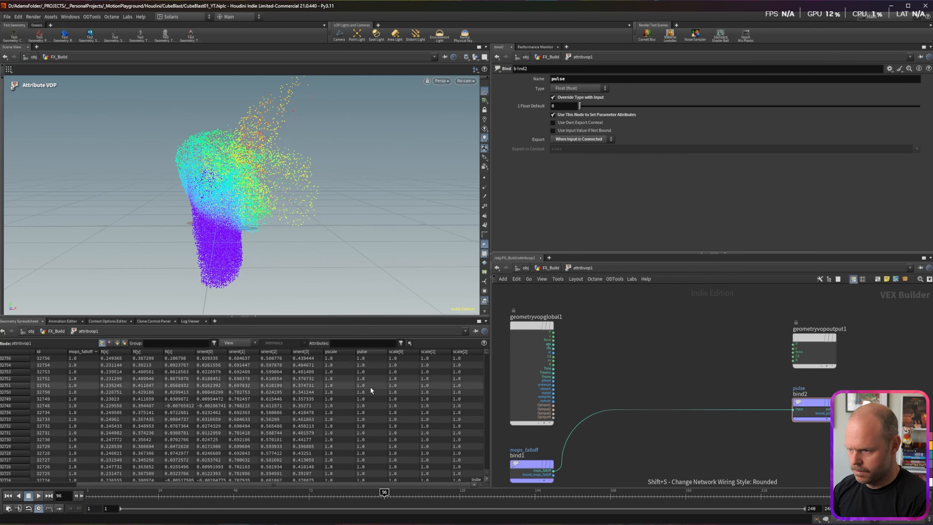
pyautogui.click(365, 352)
pyautogui.click(365, 352)
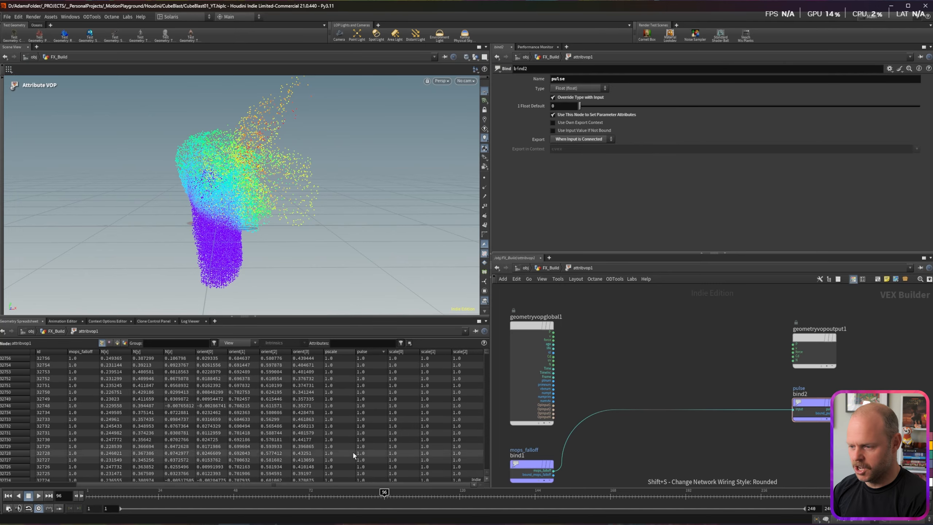
pyautogui.moveTo(340, 485); pyautogui.dragTo(260, 485)
# Step: Move the output and pulse bind nodes right and the globals node up-left
pyautogui.moveTo(763, 328); pyautogui.dragTo(850, 401)
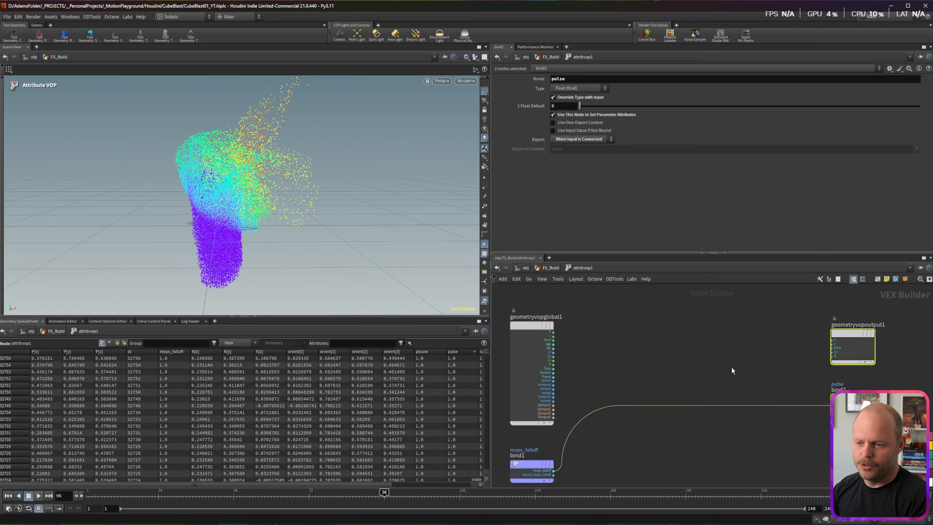
pyautogui.click(621, 328)
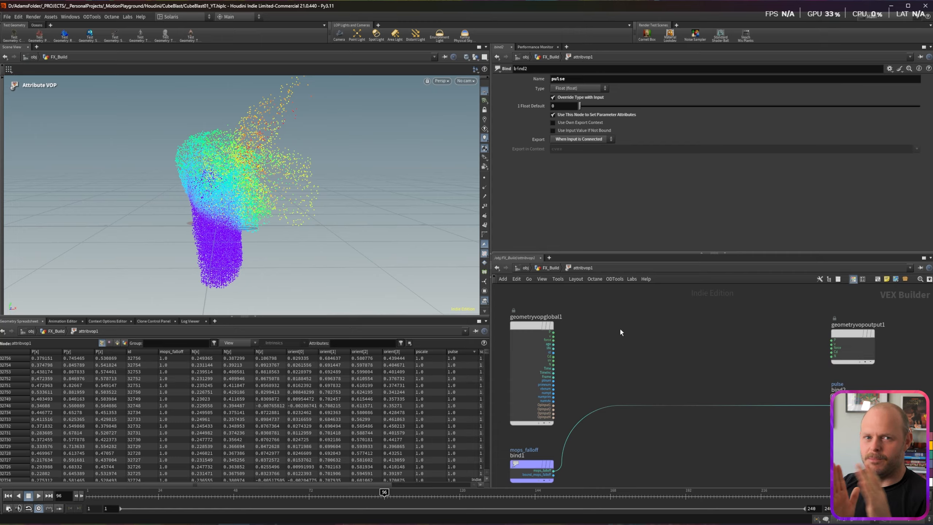
pyautogui.moveTo(534, 324); pyautogui.dragTo(523, 310)
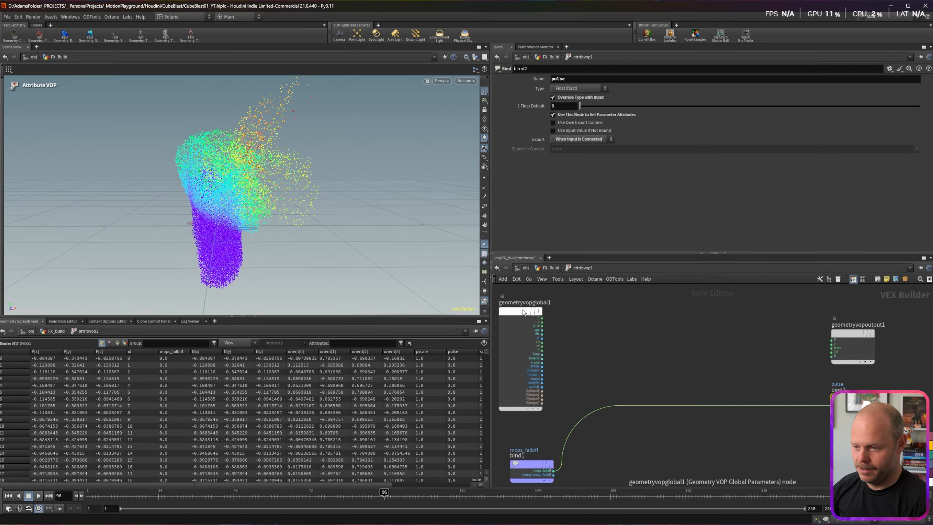
# Step: Feed global Time into pulse through a Multiply Constant node placed on the wire
pyautogui.moveTo(542, 354); pyautogui.dragTo(831, 405)
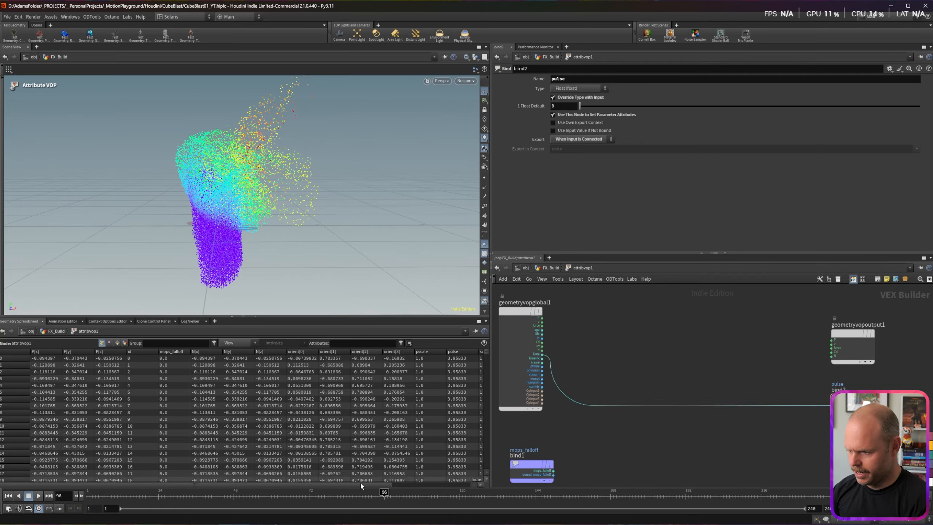
pyautogui.moveTo(239, 494); pyautogui.dragTo(378, 498)
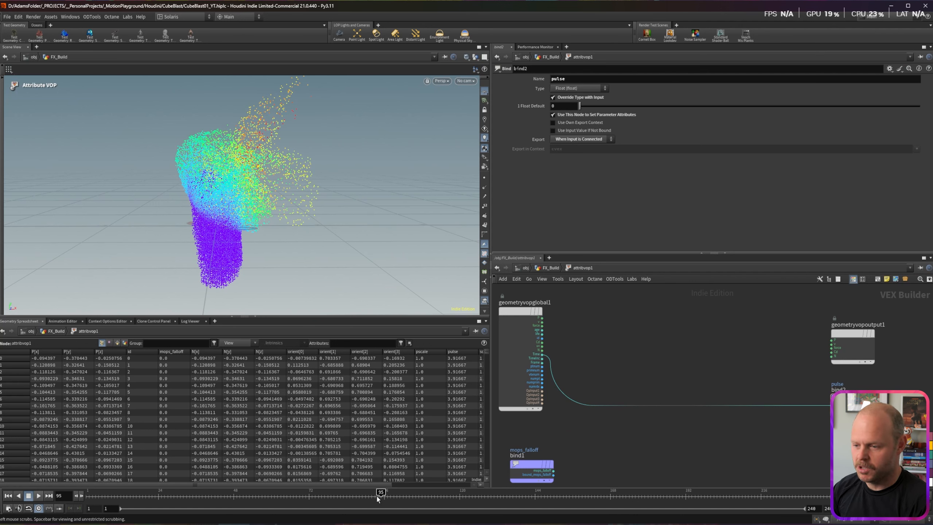
pyautogui.press('Tab')
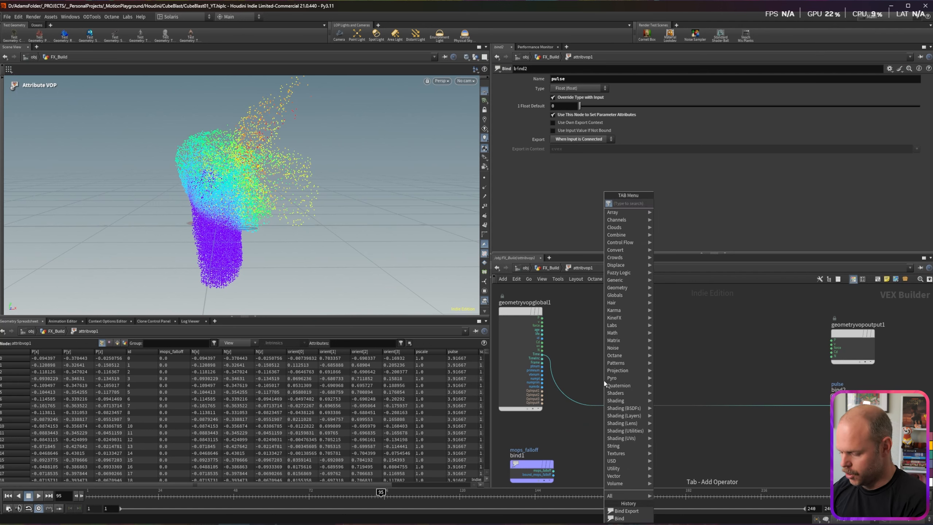
pyautogui.write('mul con')
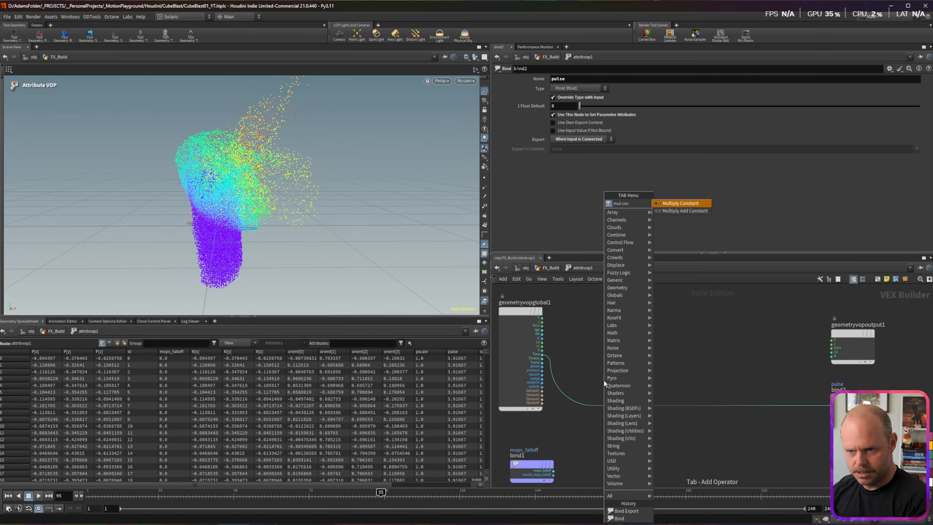
pyautogui.press('Return')
pyautogui.click(598, 405)
pyautogui.moveTo(599, 404); pyautogui.dragTo(599, 374)
# Step: Set the multiplier to 0.1, then tidy the multiply and mops_falloff bind nodes
pyautogui.click(562, 88)
pyautogui.write('.1')
pyautogui.press('Return')
pyautogui.moveTo(206, 495); pyautogui.dragTo(356, 493)
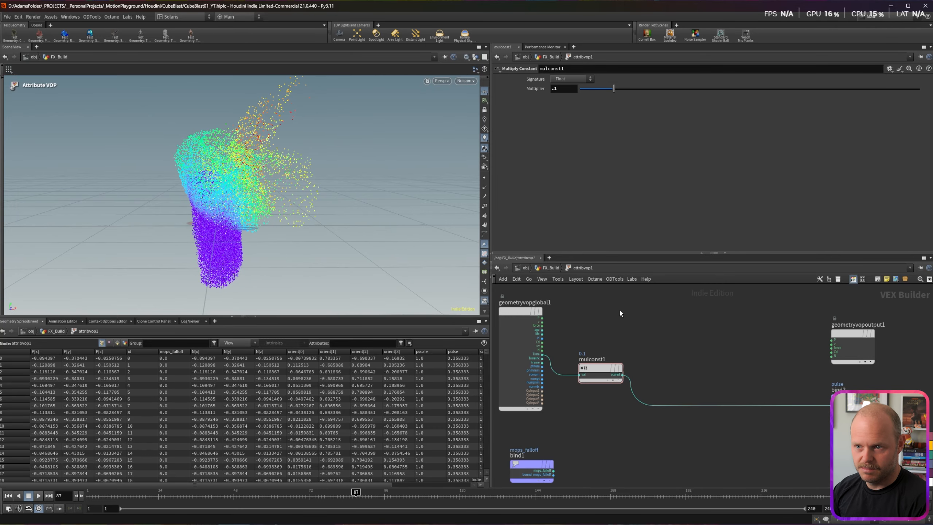
pyautogui.moveTo(598, 369); pyautogui.dragTo(588, 398)
pyautogui.moveTo(526, 465); pyautogui.dragTo(588, 325)
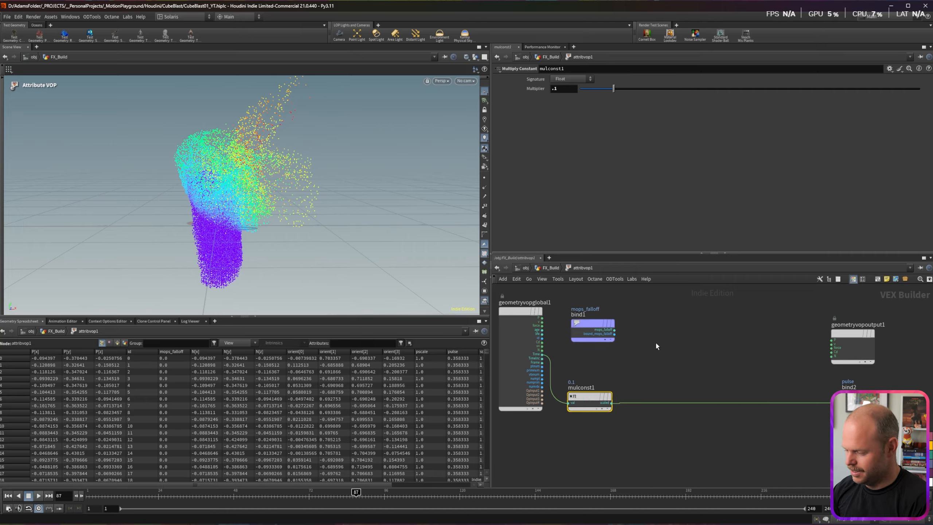
# Step: On FX_Build's Attribute VOP, visualise pulse on the points instead of mops_falloff
pyautogui.press('u')
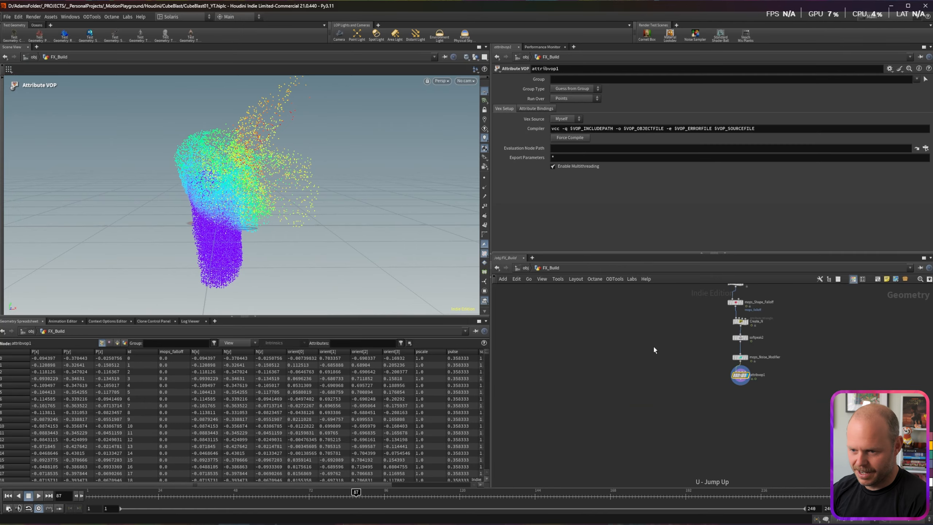
pyautogui.middleClick(729, 378)
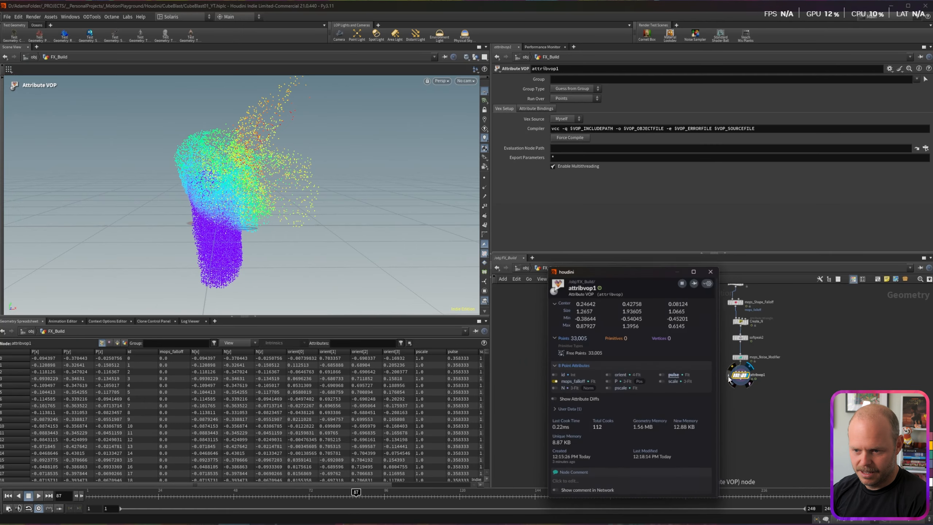
pyautogui.click(554, 381)
pyautogui.click(662, 375)
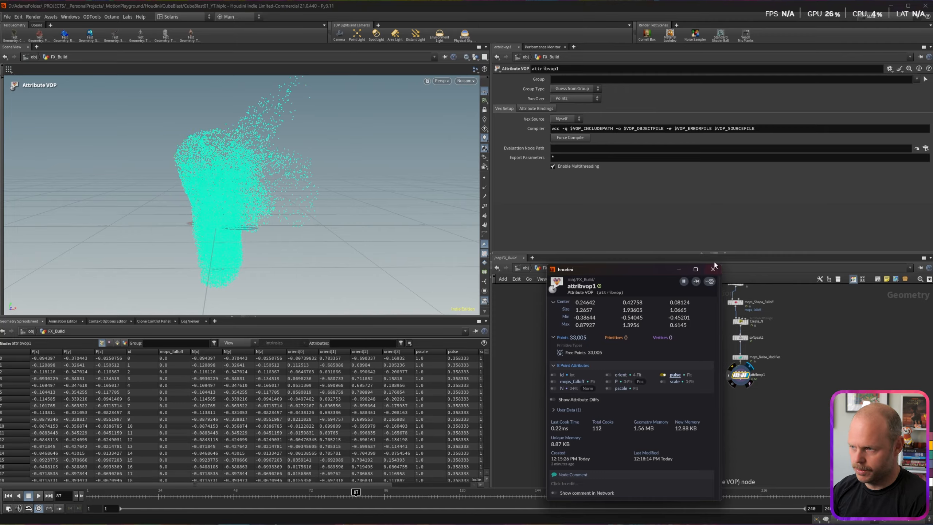
# Step: Inside the Attribute VOP, add a Subtract node: mops_falloff minus scaled time
pyautogui.doubleClick(740, 377)
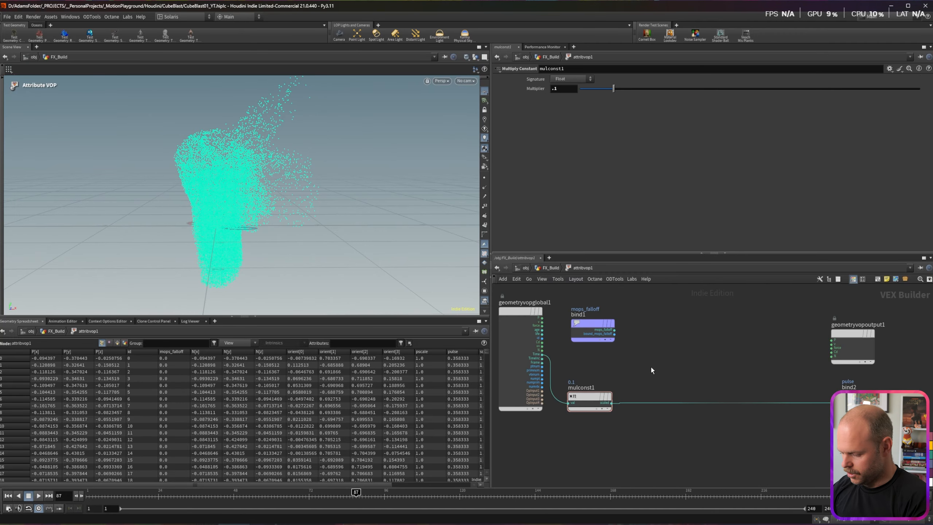
pyautogui.press('Tab')
pyautogui.write('subtr')
pyautogui.press('Return')
pyautogui.press('Return')
pyautogui.moveTo(614, 330); pyautogui.dragTo(663, 379)
pyautogui.moveTo(611, 403); pyautogui.dragTo(839, 403)
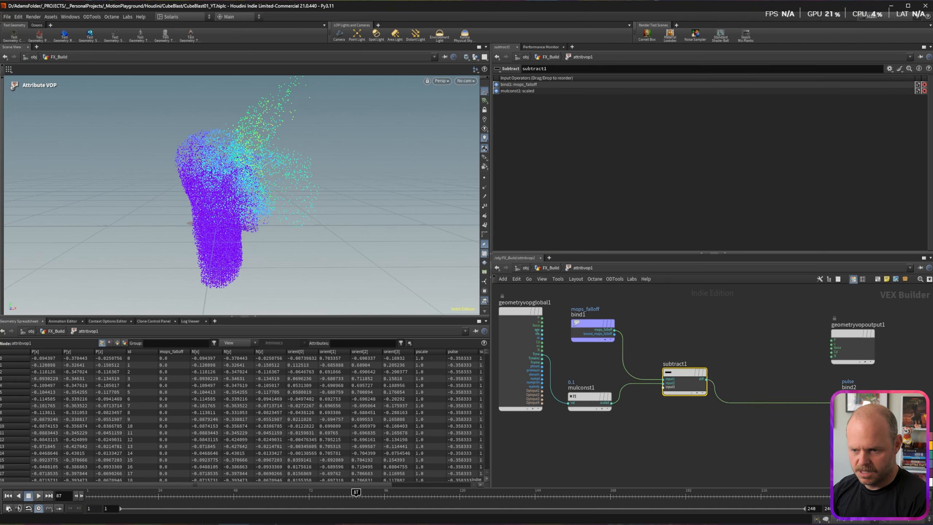
pyautogui.moveTo(168, 490); pyautogui.dragTo(436, 492)
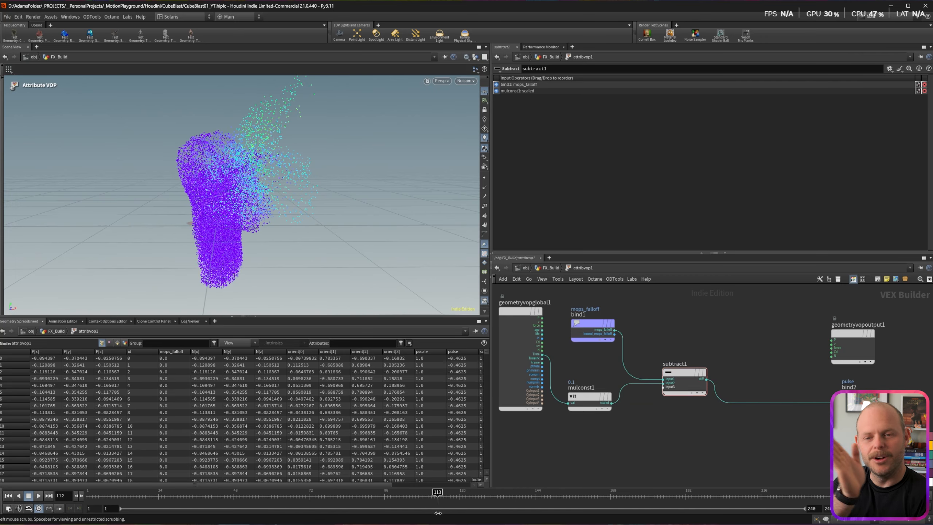
# Step: Reposition the output and pulse bind nodes next to the new subtract
pyautogui.moveTo(746, 367); pyautogui.dragTo(647, 368, button='middle')
pyautogui.moveTo(687, 333); pyautogui.dragTo(753, 377)
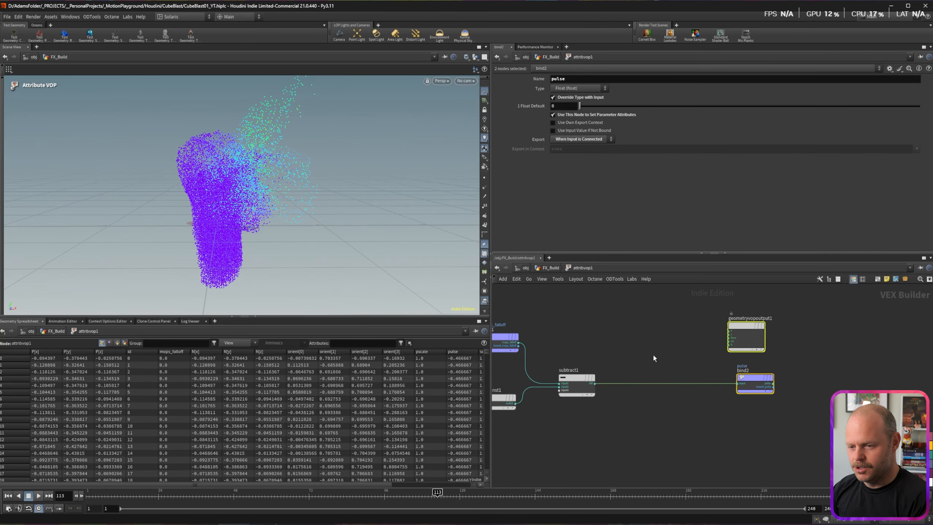
pyautogui.click(607, 332)
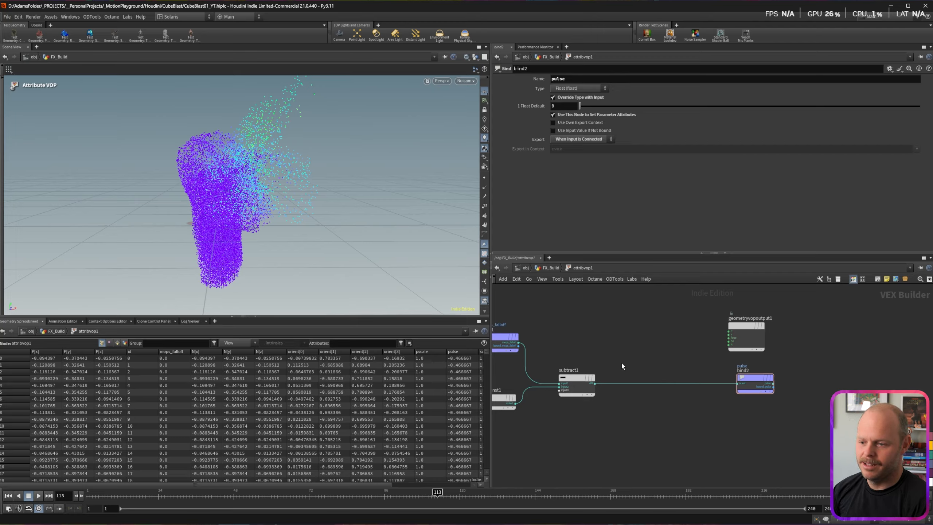
# Step: Insert a second Subtract node between subtract1 and the pulse bind
pyautogui.press('Tab')
pyautogui.write('abs')
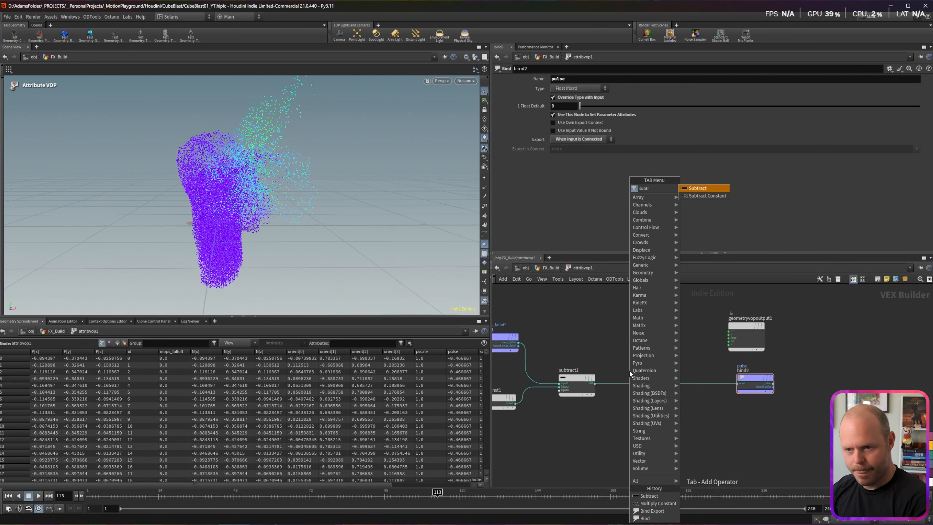
pyautogui.press('Return')
pyautogui.click(667, 384)
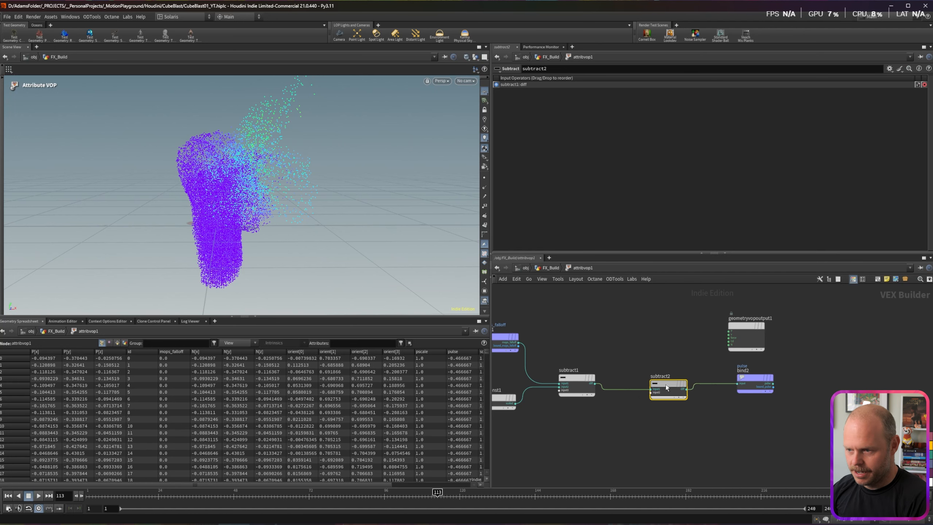
# Step: Add a Floor node below the subtract chain
pyautogui.press('Tab')
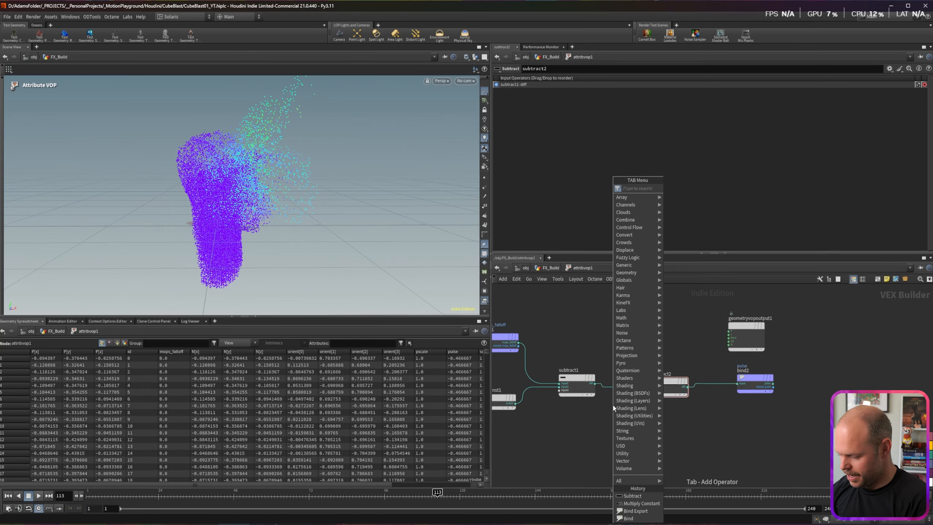
pyautogui.write('floo')
pyautogui.press('Return')
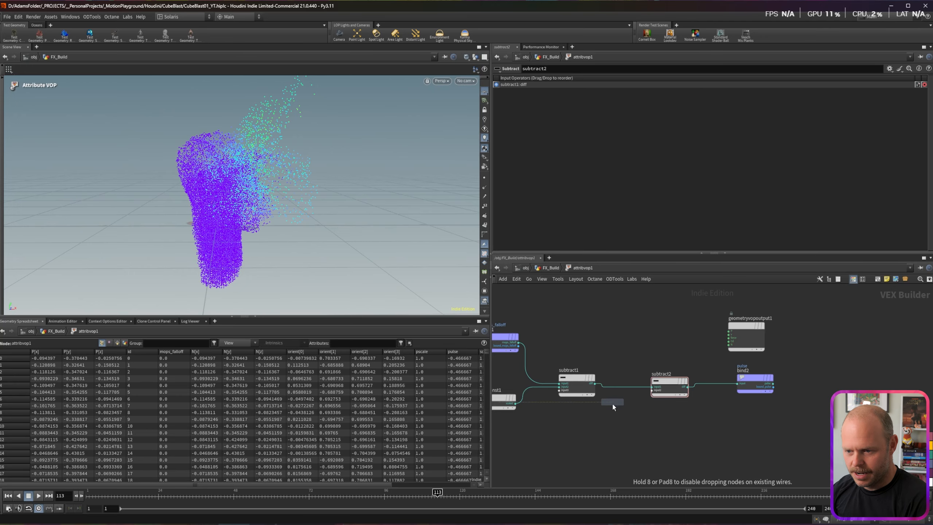
pyautogui.click(612, 403)
pyautogui.scroll(3, 611, 401)
pyautogui.click(595, 336)
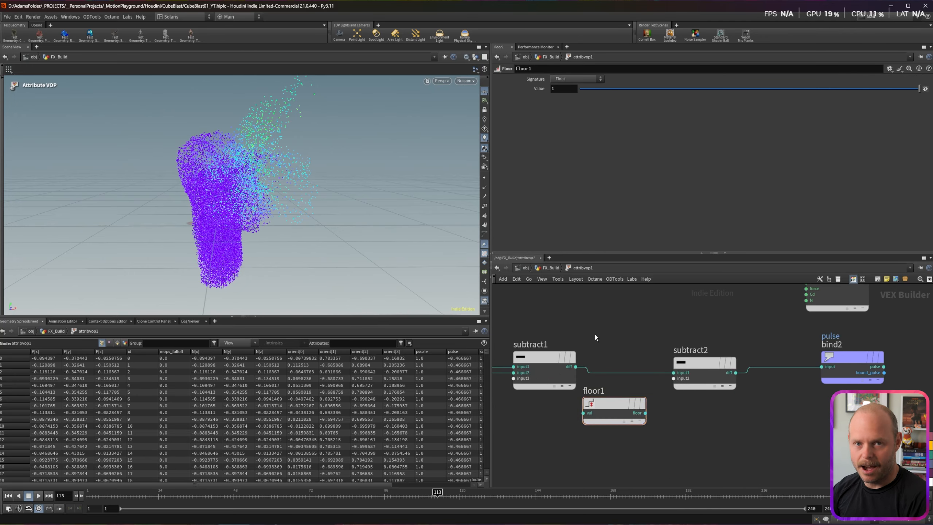
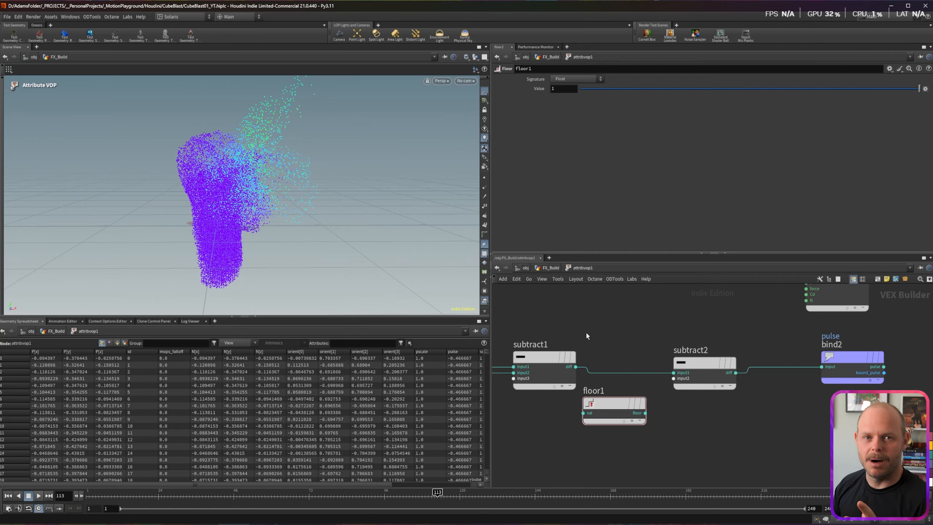
# Step: Wire subtract1's diff into floor1 and floor1 into subtract2, then scrub the early frames
pyautogui.moveTo(576, 367); pyautogui.dragTo(584, 413)
pyautogui.moveTo(645, 413); pyautogui.dragTo(673, 378)
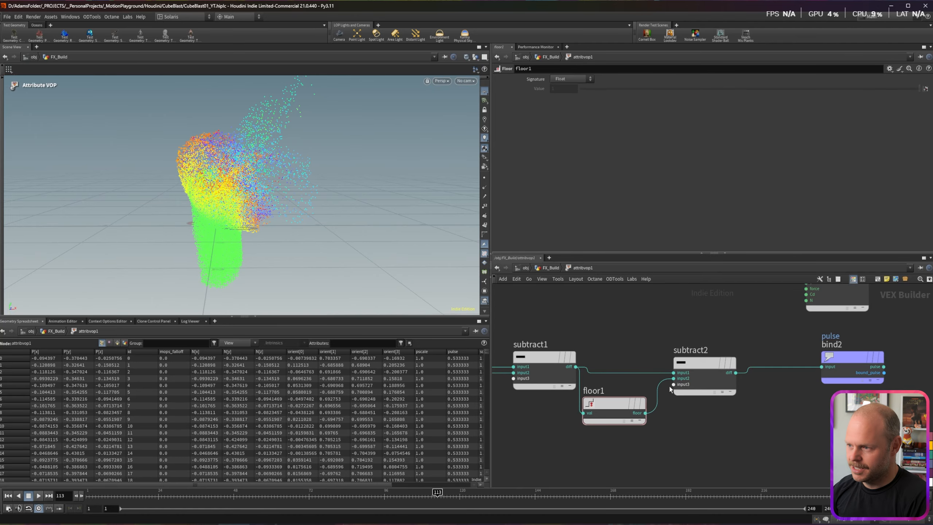
pyautogui.moveTo(87, 494); pyautogui.dragTo(459, 493)
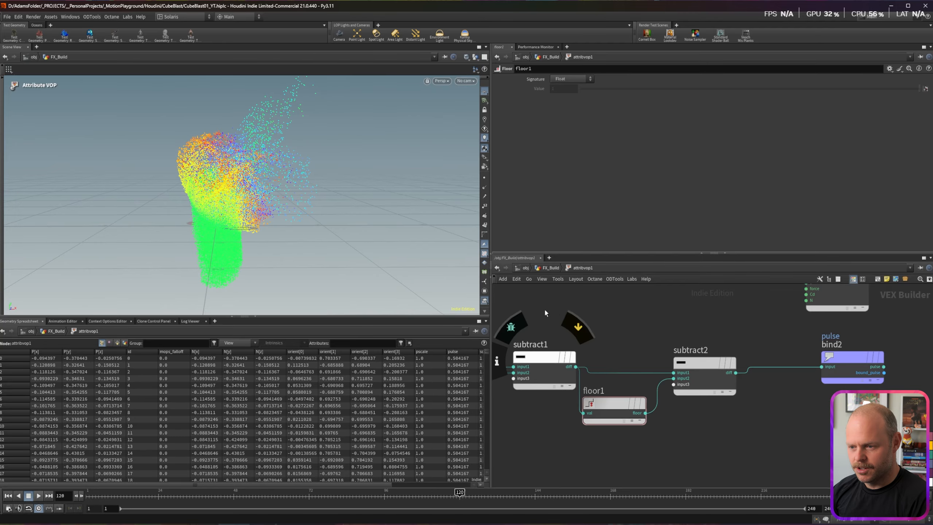
# Step: Set the multiply constant node's Multiplier to 1
pyautogui.moveTo(546, 312); pyautogui.dragTo(679, 324, button='middle')
pyautogui.click(547, 405)
pyautogui.moveTo(563, 89); pyautogui.dragTo(536, 89)
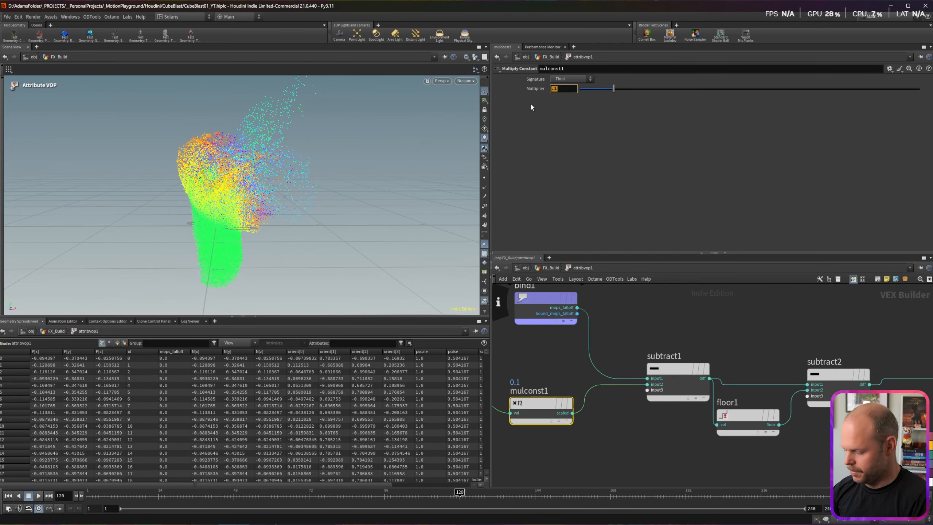
pyautogui.write('1')
pyautogui.press('Return')
# Step: Play back the animation and scrub to frame 191 to check the pulse values
pyautogui.click(39, 495)
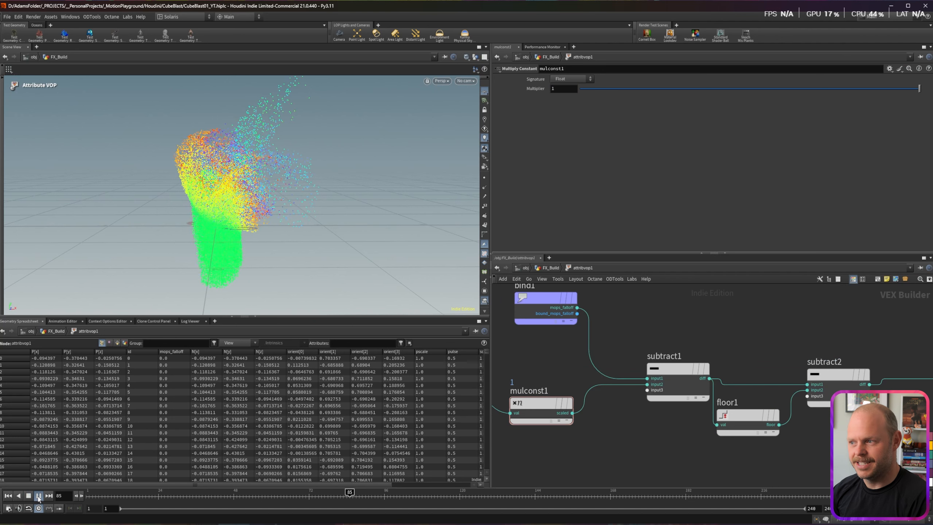
pyautogui.click(39, 498)
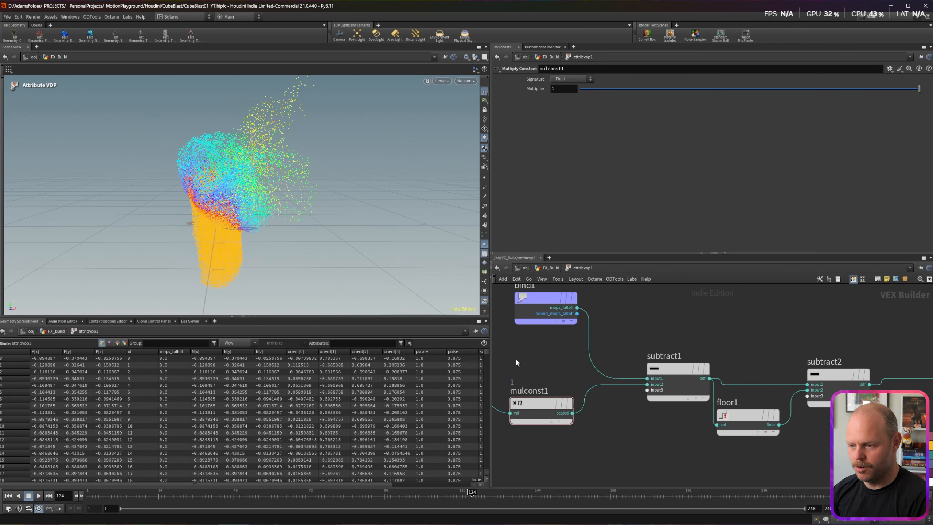
pyautogui.moveTo(472, 495); pyautogui.dragTo(682, 493)
pyautogui.moveTo(772, 322); pyautogui.dragTo(730, 317, button='middle')
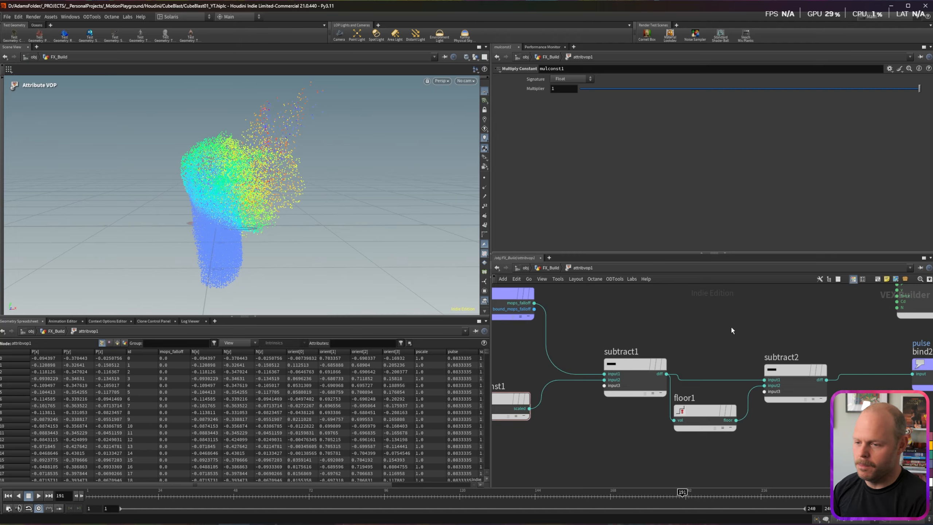
# Step: Move geometryvopoutput1 and bind2 further right to make room
pyautogui.moveTo(735, 326); pyautogui.dragTo(541, 349, button='middle')
pyautogui.scroll(-3, 695, 319)
pyautogui.moveTo(712, 310); pyautogui.dragTo(784, 305)
pyautogui.moveTo(729, 360); pyautogui.dragTo(797, 357)
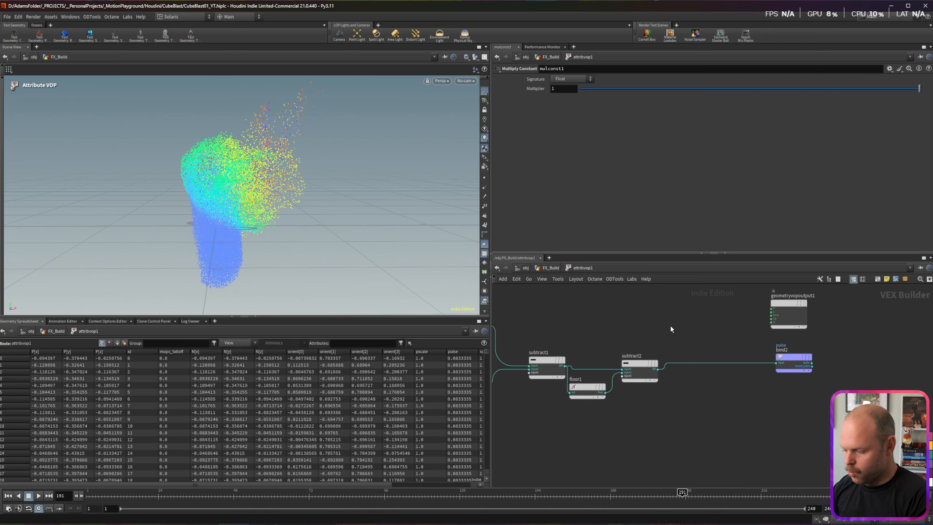
pyautogui.press('Tab')
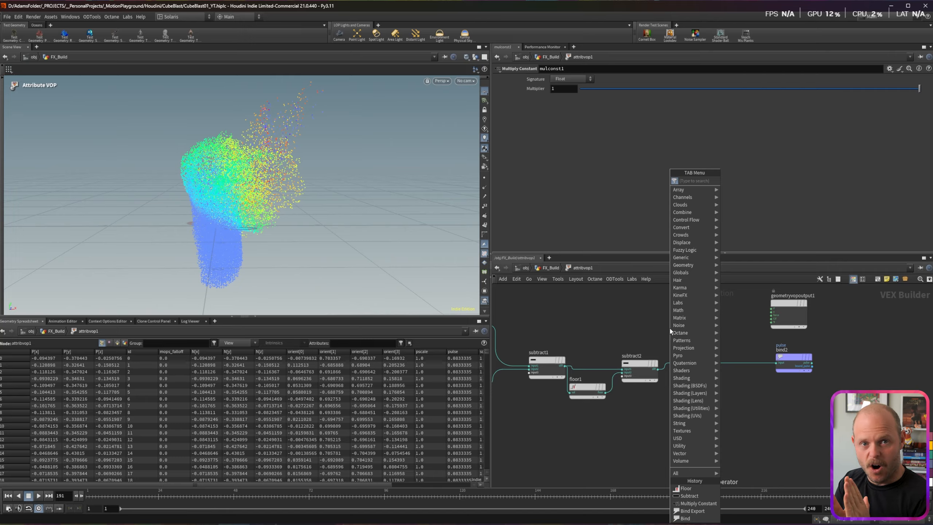
# Step: Insert a Ramp Parameter node, ramp1, between subtract2 and bind2
pyautogui.write('ramp')
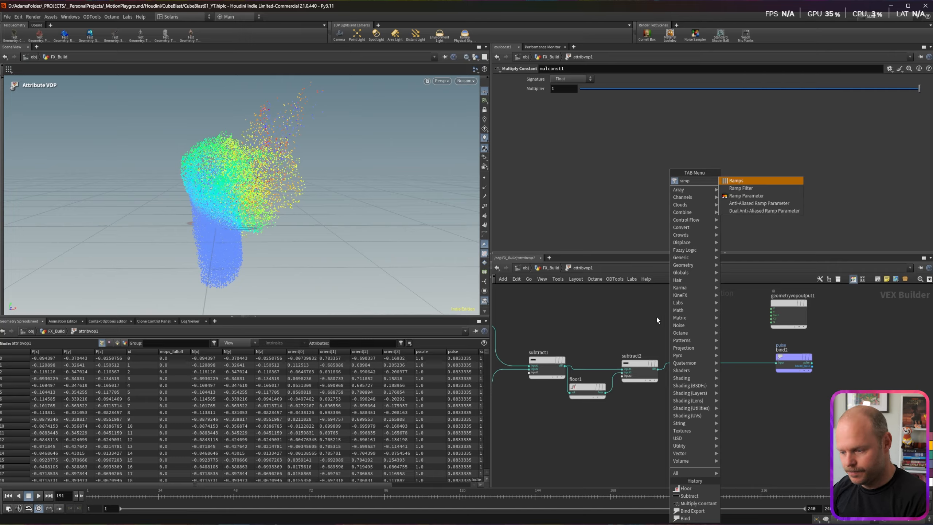
pyautogui.press('Down')
pyautogui.press('Down')
pyautogui.press('Return')
pyautogui.click(682, 347)
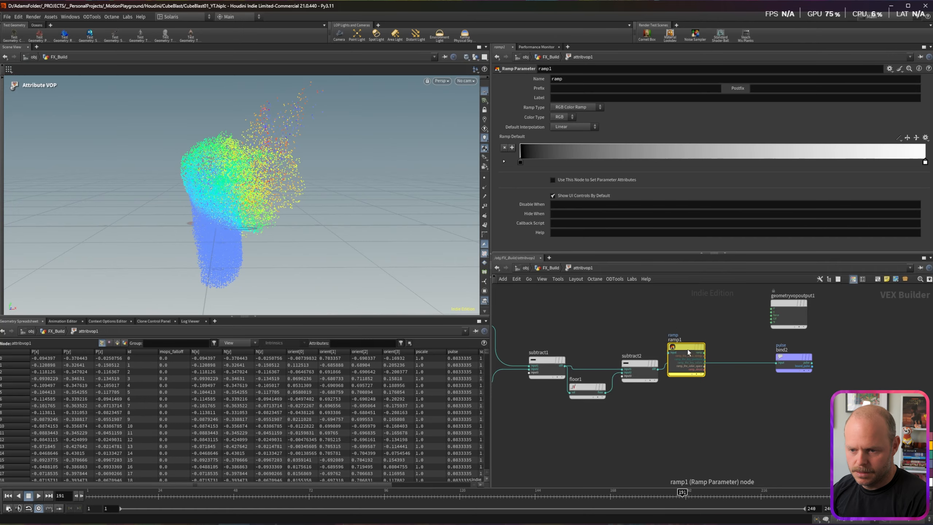
pyautogui.moveTo(684, 345); pyautogui.dragTo(707, 358)
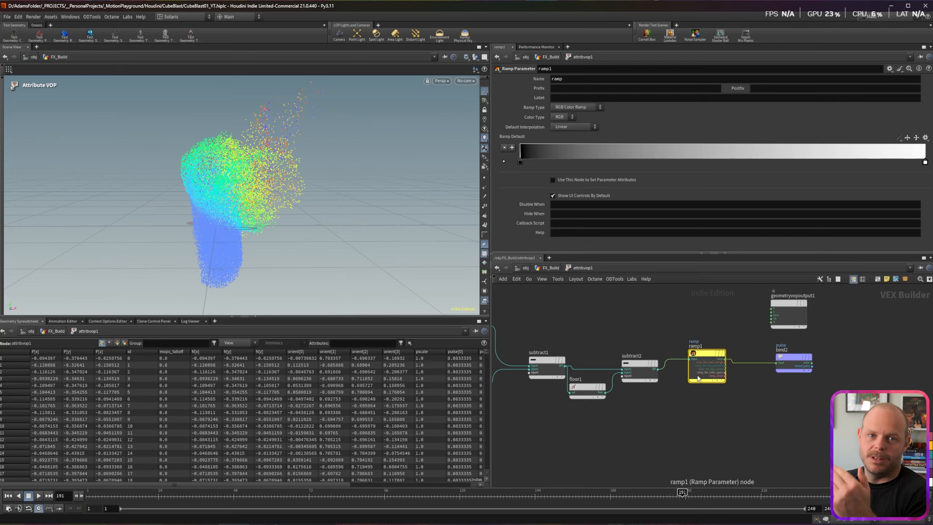
# Step: Make ramp1 a float Spline Ramp, keeping Linear interpolation
pyautogui.click(559, 128)
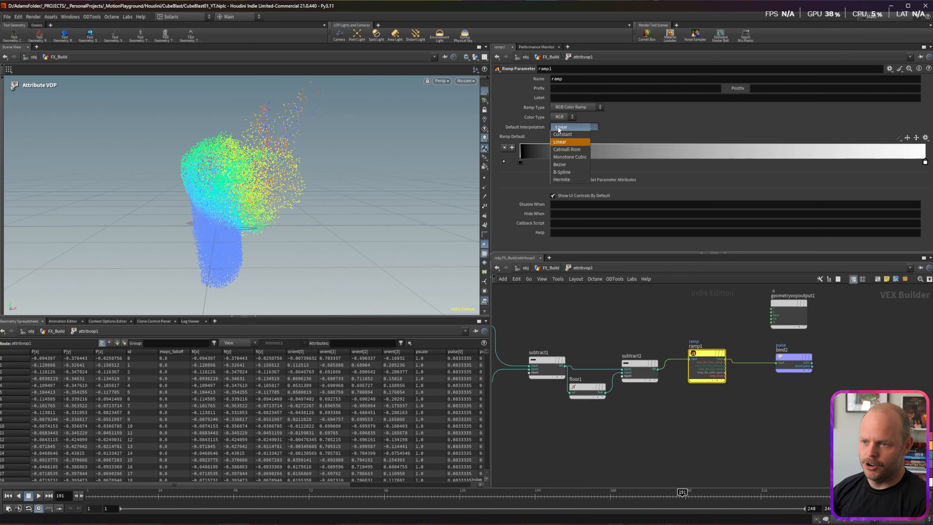
pyautogui.click(560, 129)
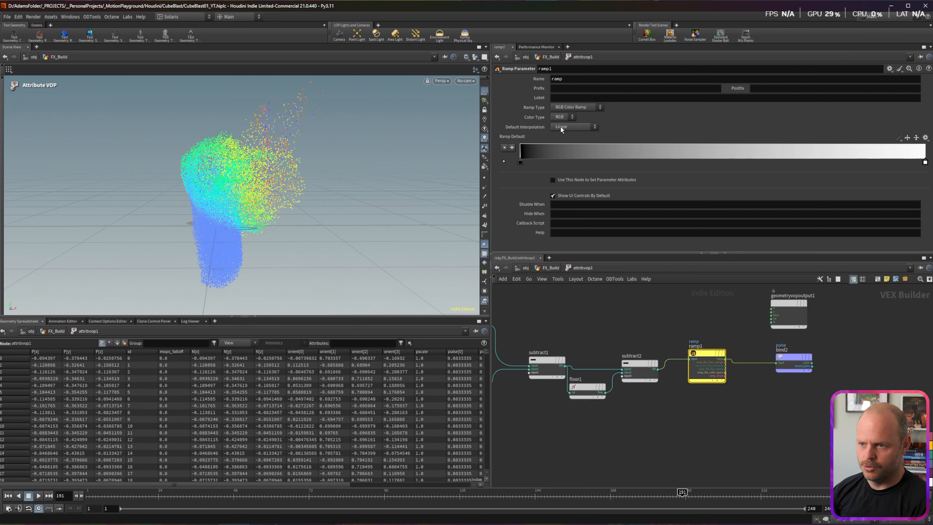
pyautogui.click(576, 107)
pyautogui.click(573, 121)
# Step: Delete the multiply constant node from the chain
pyautogui.moveTo(585, 325); pyautogui.dragTo(660, 312, button='middle')
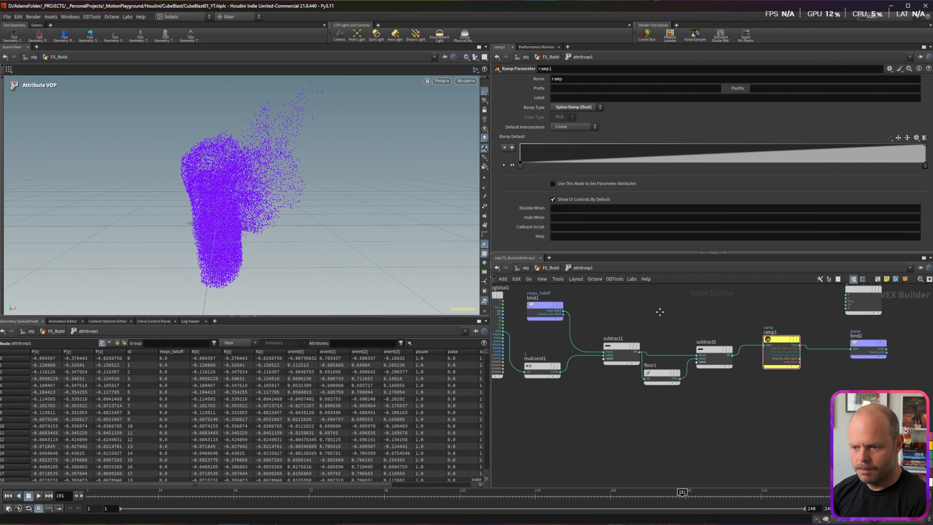
pyautogui.click(544, 367)
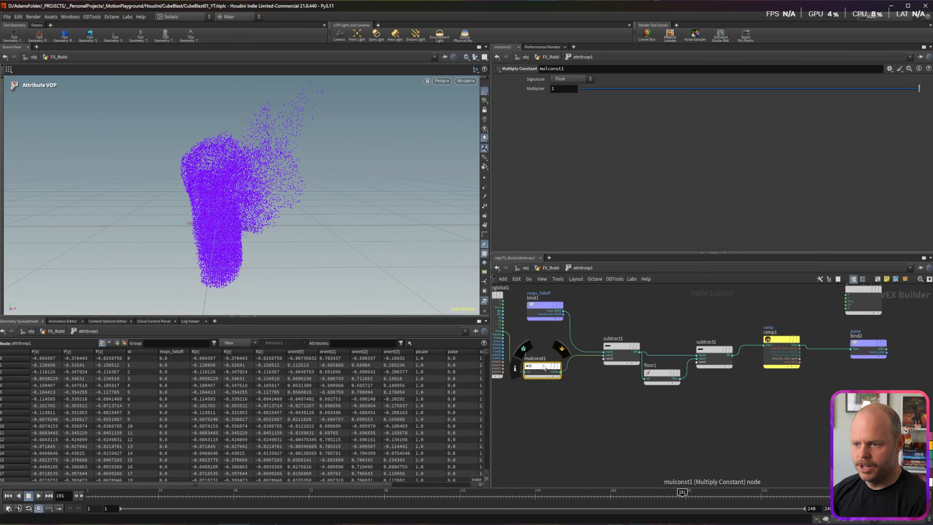
pyautogui.press('Delete')
# Step: Add multiply1 between geometryvopglobal1 and subtract1 and promote its second input
pyautogui.press('Tab')
pyautogui.write('mu')
pyautogui.press('Return')
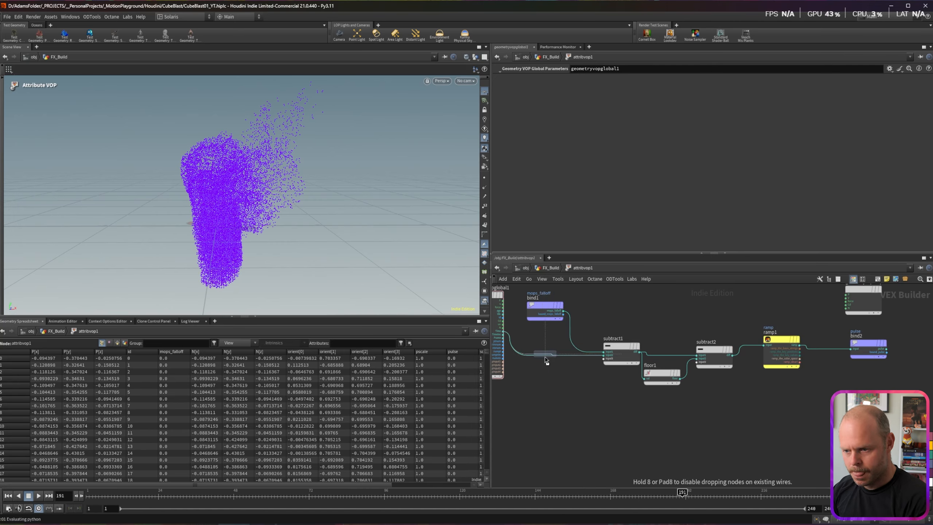
pyautogui.click(545, 358)
pyautogui.moveTo(546, 362); pyautogui.dragTo(545, 365)
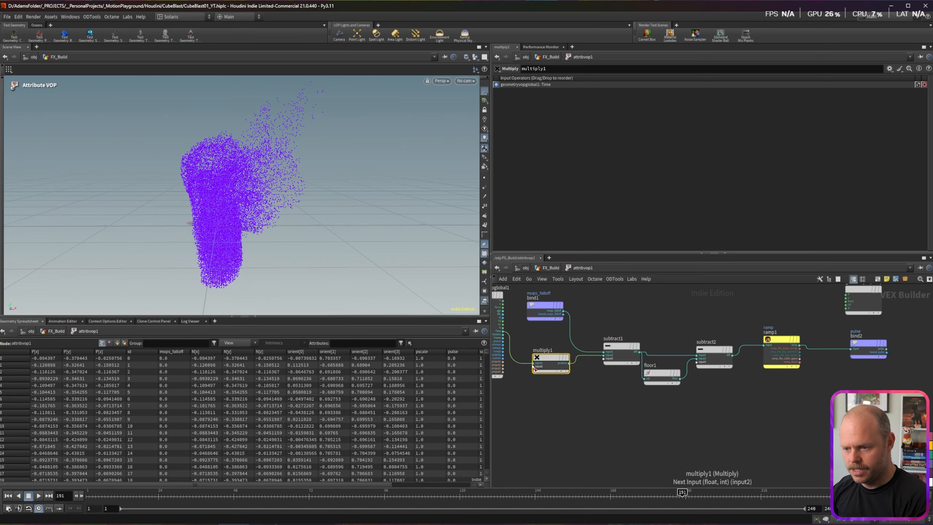
pyautogui.middleClick(535, 370)
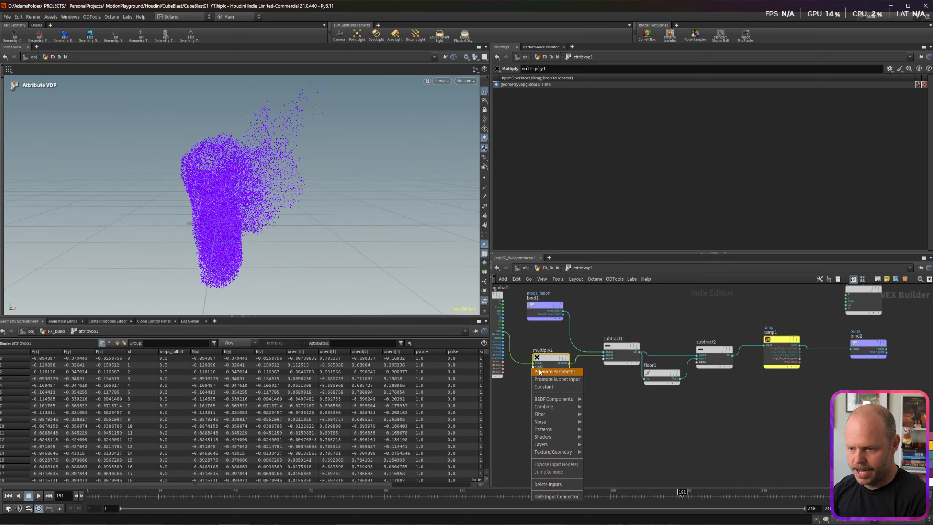
pyautogui.click(544, 374)
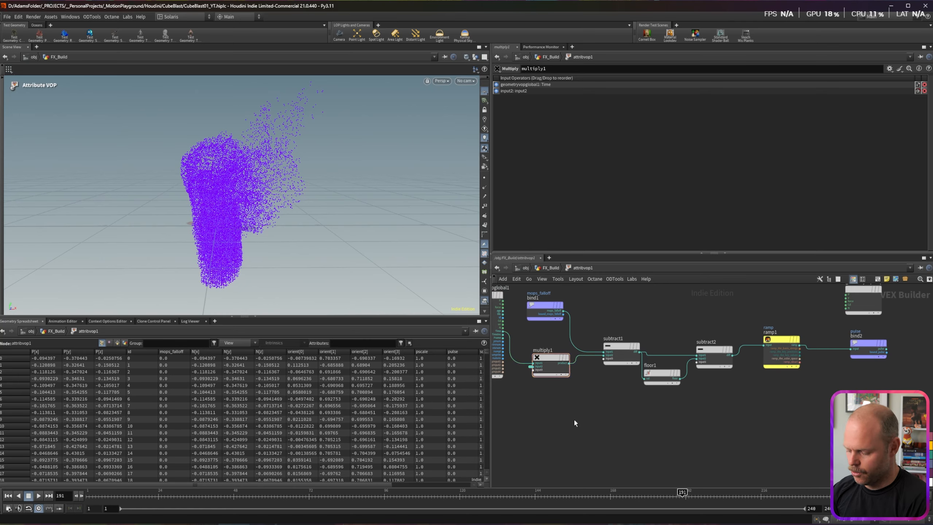
# Step: Back in FX_Build, rename the attribvop1 node to Pulse
pyautogui.press('u')
pyautogui.scroll(1, 756, 381)
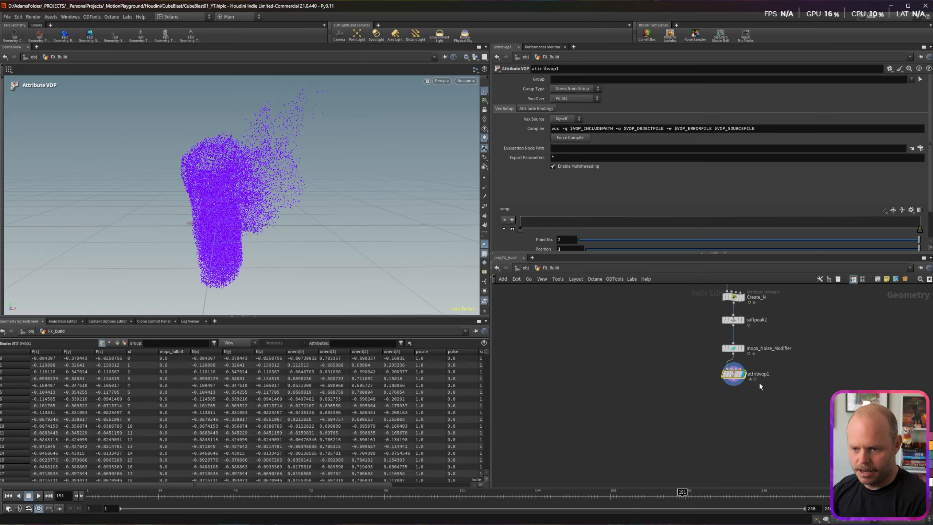
pyautogui.doubleClick(757, 374)
pyautogui.hotkey('ctrl', 'a')
pyautogui.write('nulse')
pyautogui.press('Return')
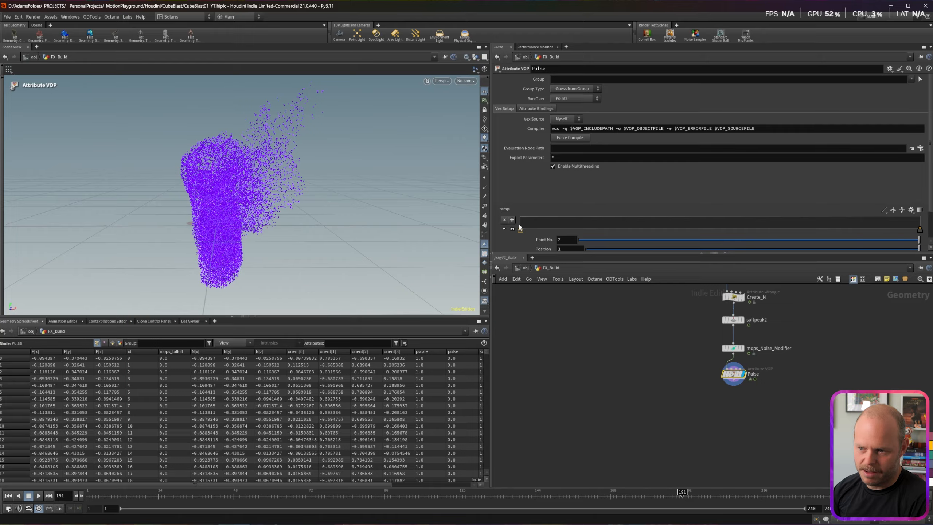
# Step: Raise the ramp's right end and set Input Number 2 to 1, checking frame 71
pyautogui.moveTo(921, 231); pyautogui.dragTo(921, 217)
pyautogui.click(99, 489)
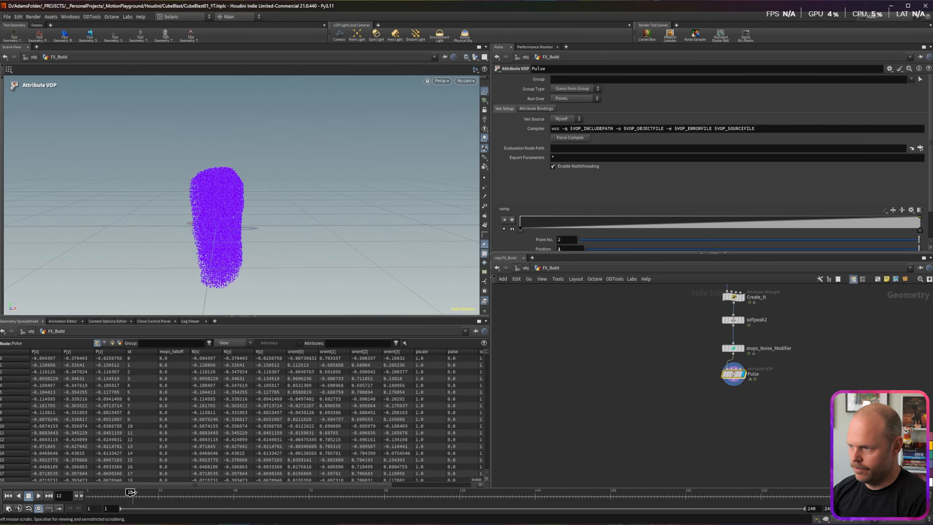
pyautogui.scroll(-2, 494, 211)
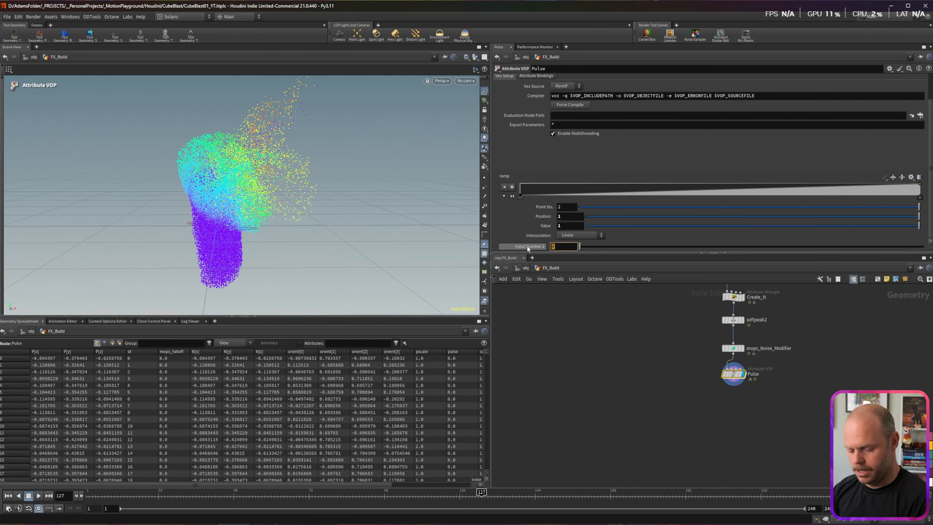
pyautogui.write('1')
pyautogui.press('Return')
pyautogui.moveTo(143, 494); pyautogui.dragTo(315, 503)
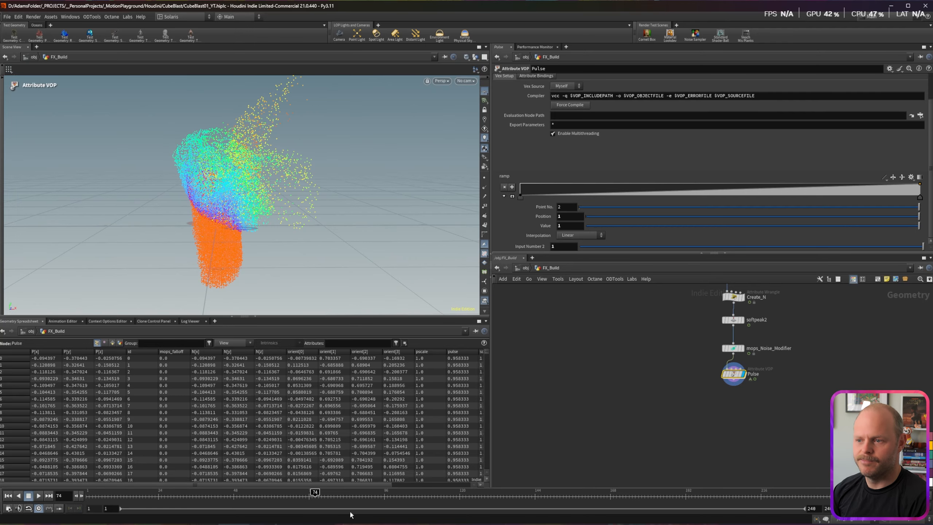
# Step: Shape the pulse ramp into a narrow, sharp peak using three points
pyautogui.click(556, 197)
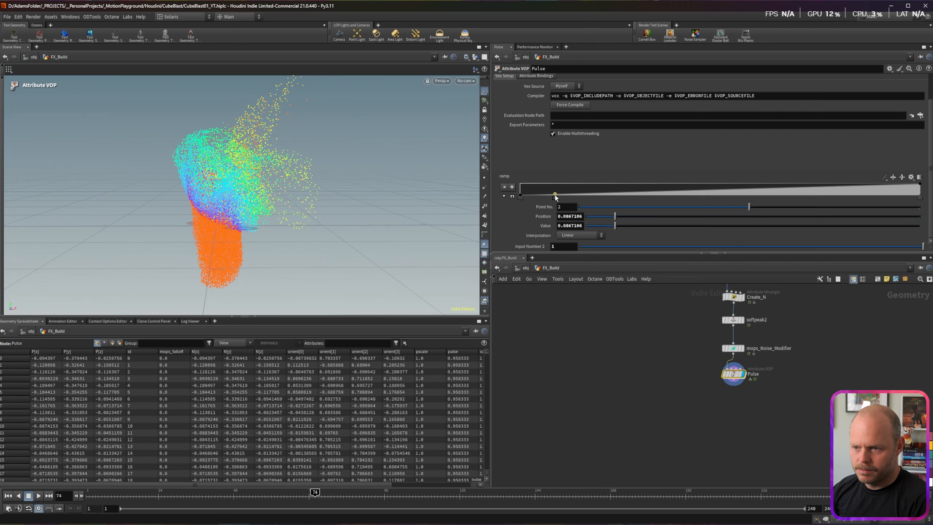
pyautogui.moveTo(555, 197)
pyautogui.mouseDown()
pyautogui.moveTo(536, 183)
pyautogui.moveTo(547, 183)
pyautogui.mouseUp()
pyautogui.click(561, 195)
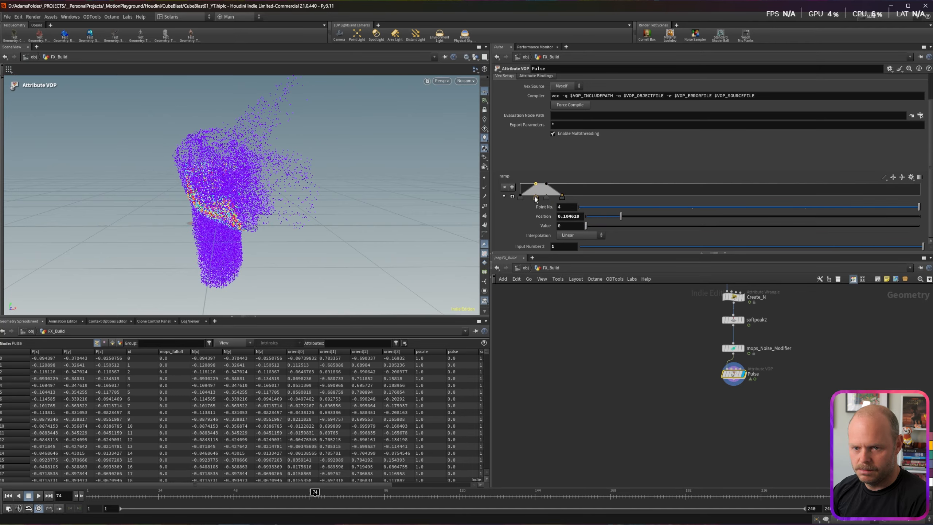
pyautogui.moveTo(536, 197); pyautogui.dragTo(543, 197)
pyautogui.moveTo(228, 491); pyautogui.dragTo(292, 491)
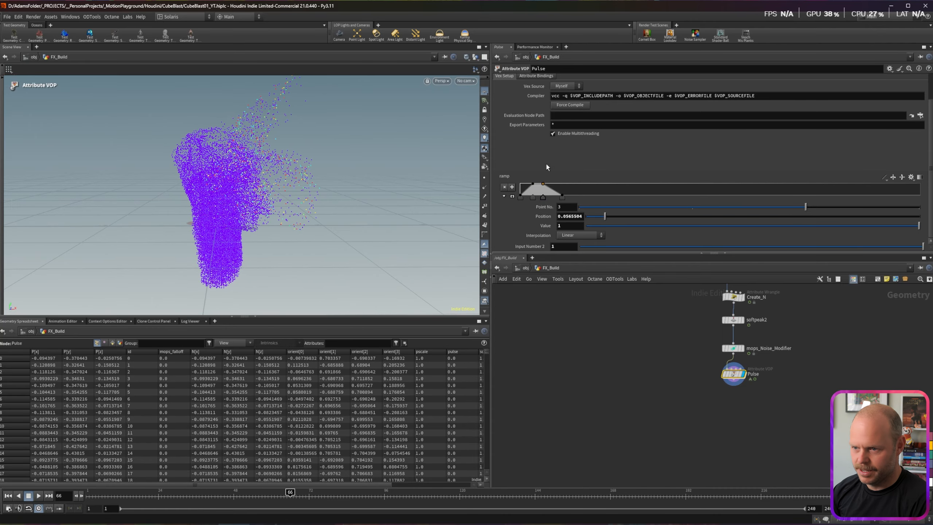
pyautogui.moveTo(549, 199); pyautogui.dragTo(527, 197)
pyautogui.moveTo(241, 492); pyautogui.dragTo(271, 491)
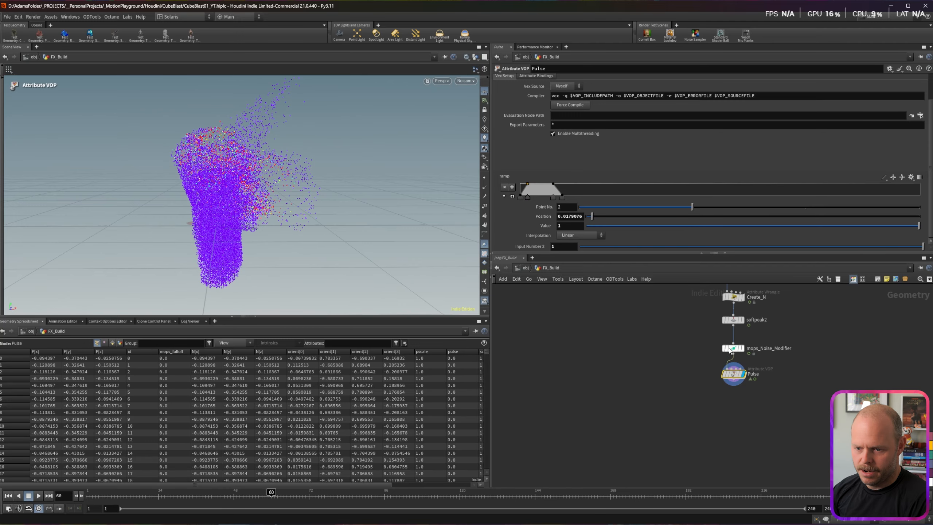
# Step: Bypass mops_Noise_Modifier and set Input Number 2 to .8
pyautogui.click(722, 337)
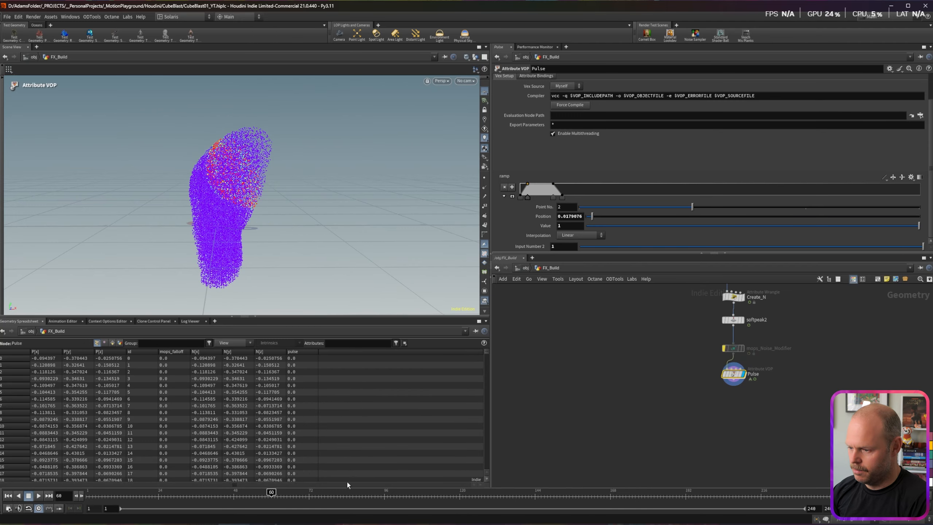
pyautogui.moveTo(277, 492); pyautogui.dragTo(356, 493)
pyautogui.click(39, 495)
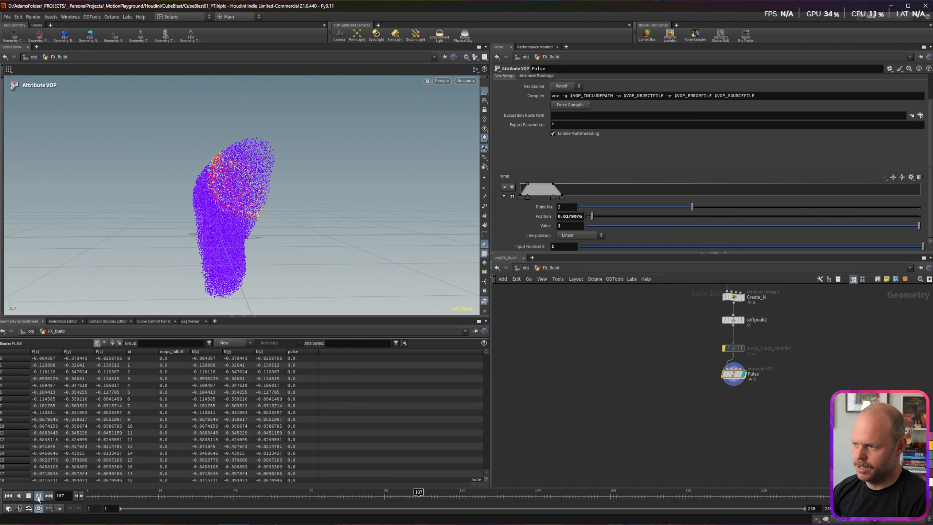
pyautogui.moveTo(559, 247); pyautogui.dragTo(520, 243)
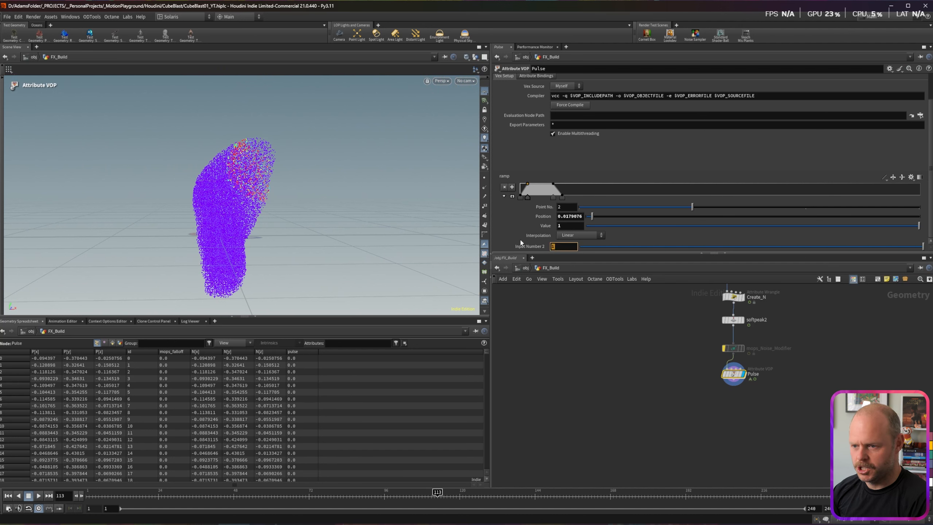
pyautogui.write('.8')
pyautogui.press('Return')
# Step: View the points from above and scrub frames 19–64 to watch the thin red band
pyautogui.moveTo(193, 493); pyautogui.dragTo(394, 493)
pyautogui.keyDown('alt'); pyautogui.moveTo(220, 214); pyautogui.dragTo(225, 235); pyautogui.keyUp('alt')
pyautogui.click(149, 491)
pyautogui.moveTo(149, 491); pyautogui.dragTo(278, 491)
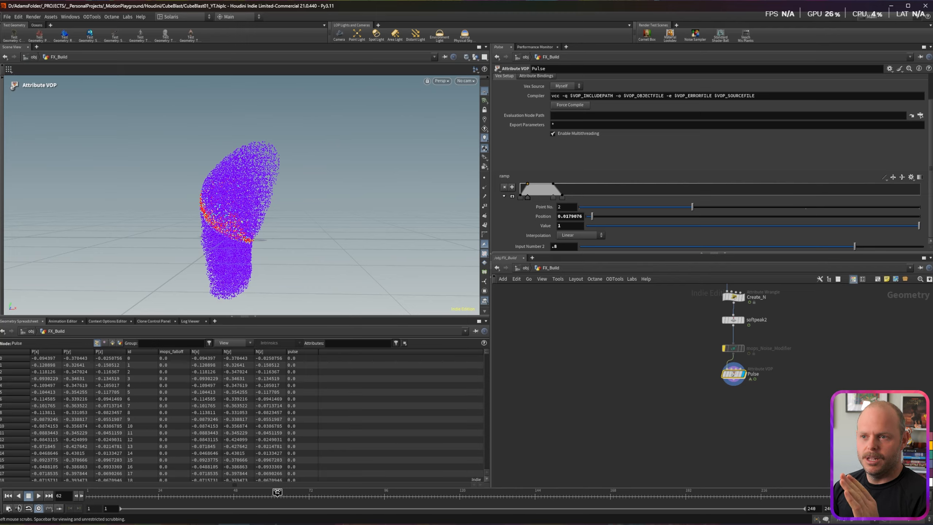
pyautogui.moveTo(277, 492); pyautogui.dragTo(284, 491)
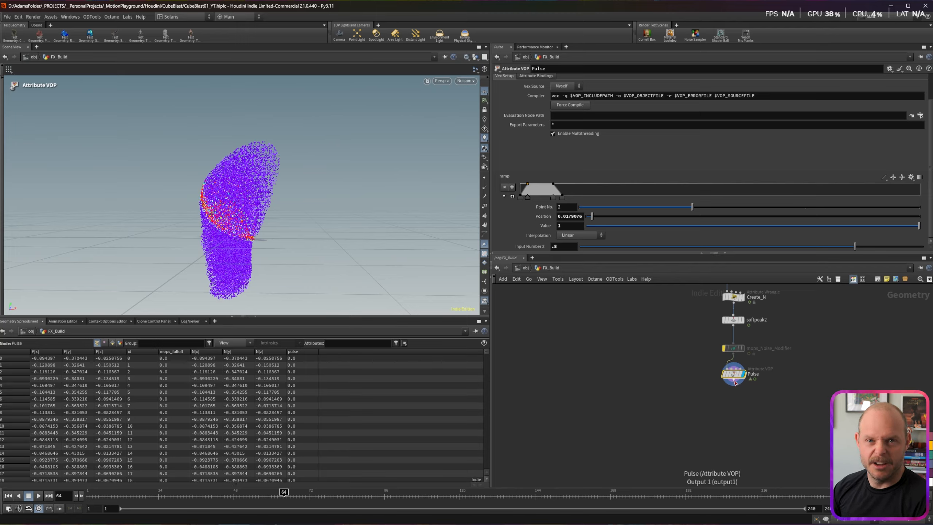
pyautogui.click(733, 383)
pyautogui.press('Tab')
# Step: Create a blast2 node below Pulse and display it
pyautogui.write('b')
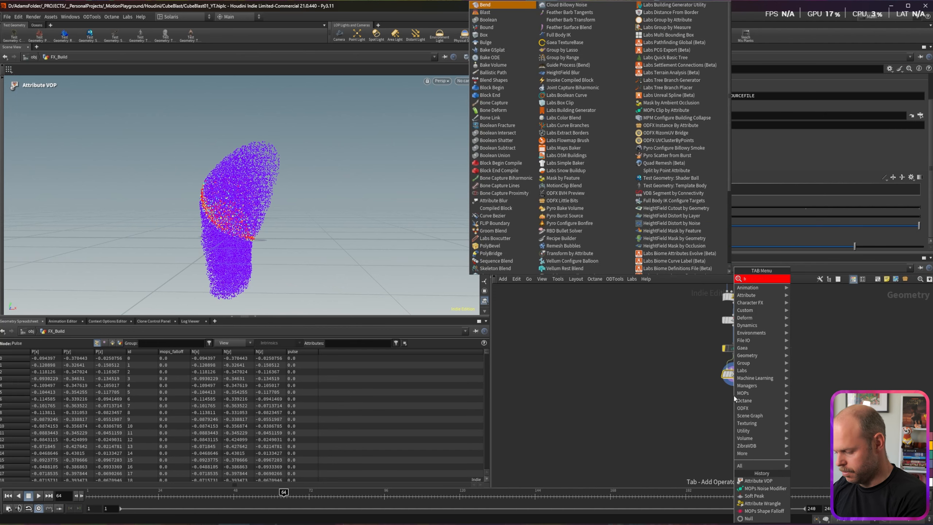
pyautogui.write('last')
pyautogui.press('Return')
pyautogui.press('Return')
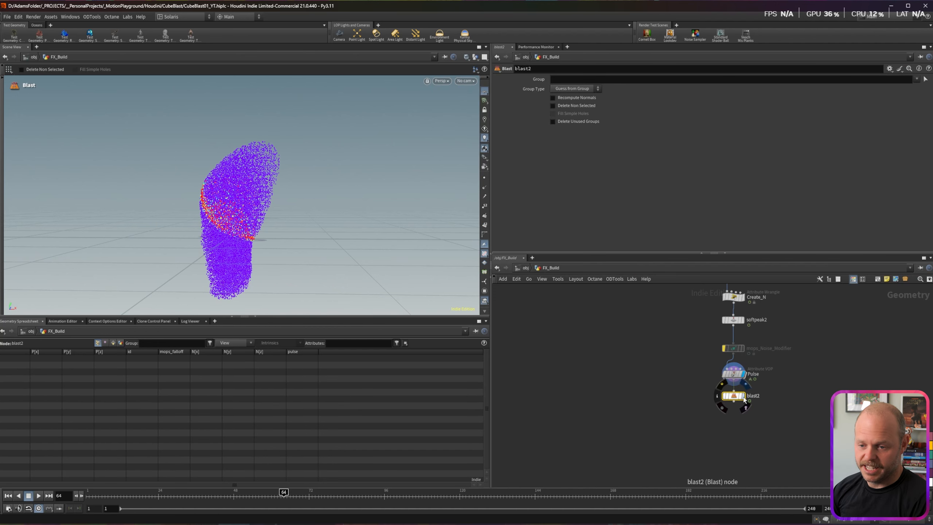
pyautogui.click(744, 398)
pyautogui.moveTo(734, 398); pyautogui.dragTo(734, 405)
pyautogui.click(558, 79)
pyautogui.write('@top')
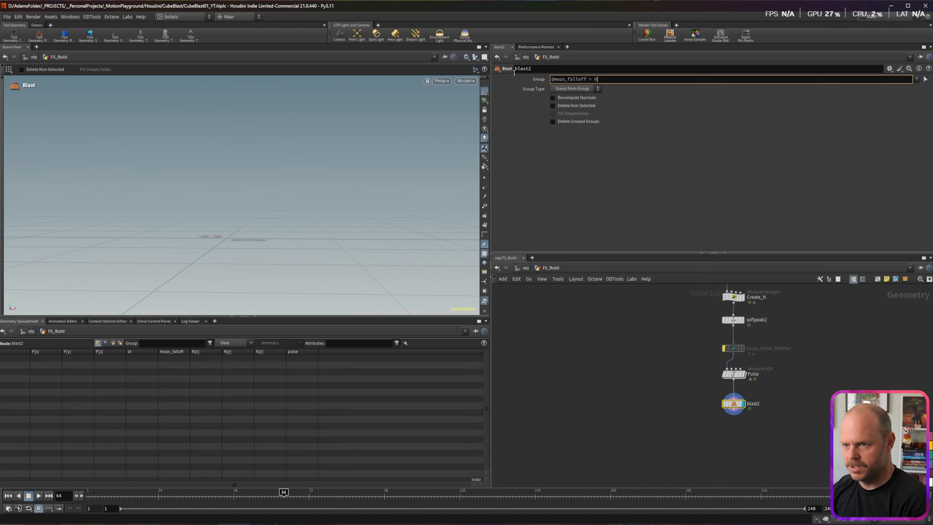
pyautogui.press('Return')
pyautogui.click(577, 89)
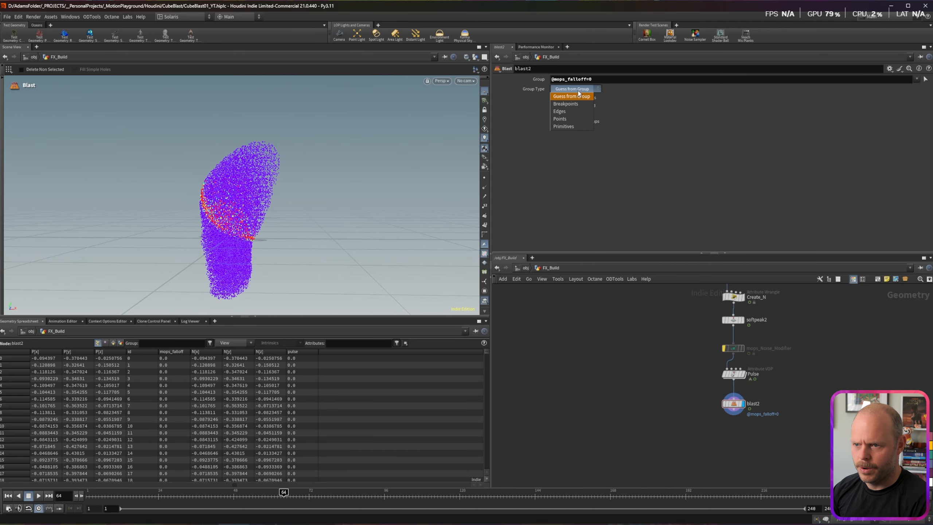
pyautogui.click(570, 118)
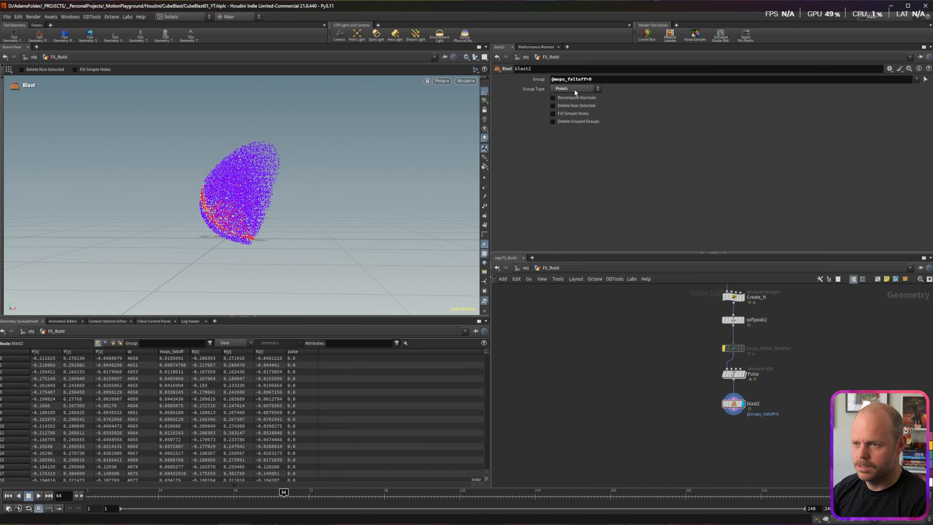
# Step: Scrub frames 45 to 81 and settle on frame 69 to preview the blasted points
pyautogui.click(220, 494)
pyautogui.moveTo(220, 494); pyautogui.dragTo(337, 493)
pyautogui.scroll(-2, 654, 401)
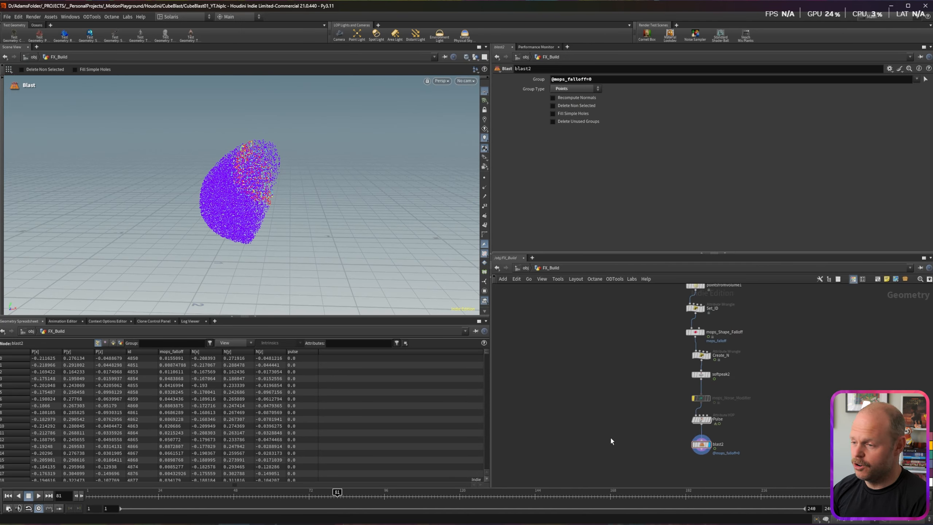
pyautogui.moveTo(338, 496); pyautogui.dragTo(299, 500)
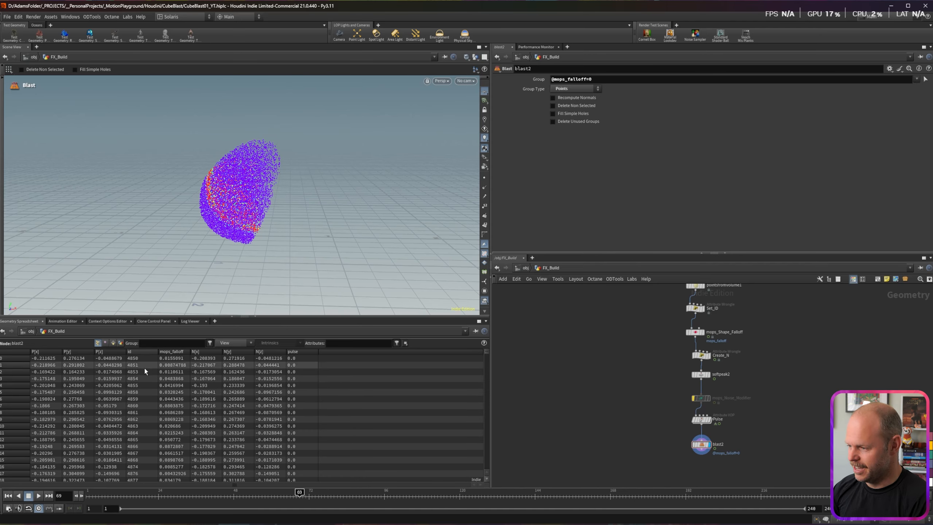
# Step: Inspect points 0 and 1 in the spreadsheet, then go up to the object level
pyautogui.click(12, 363)
pyautogui.click(11, 359)
pyautogui.click(13, 364)
pyautogui.click(16, 359)
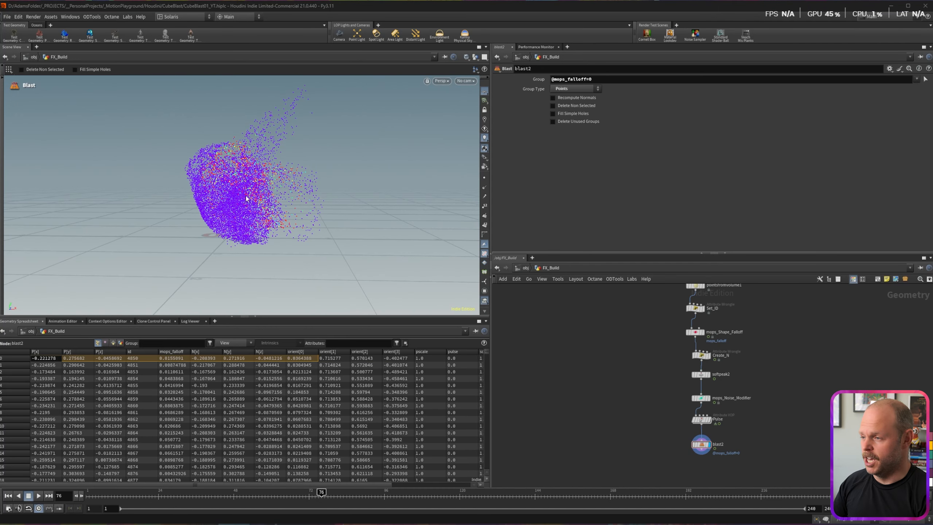
pyautogui.moveTo(246, 198)
pyautogui.keyDown('alt'); pyautogui.mouseDown()
pyautogui.moveTo(265, 201)
pyautogui.moveTo(245, 206)
pyautogui.mouseUp(); pyautogui.keyUp('alt')
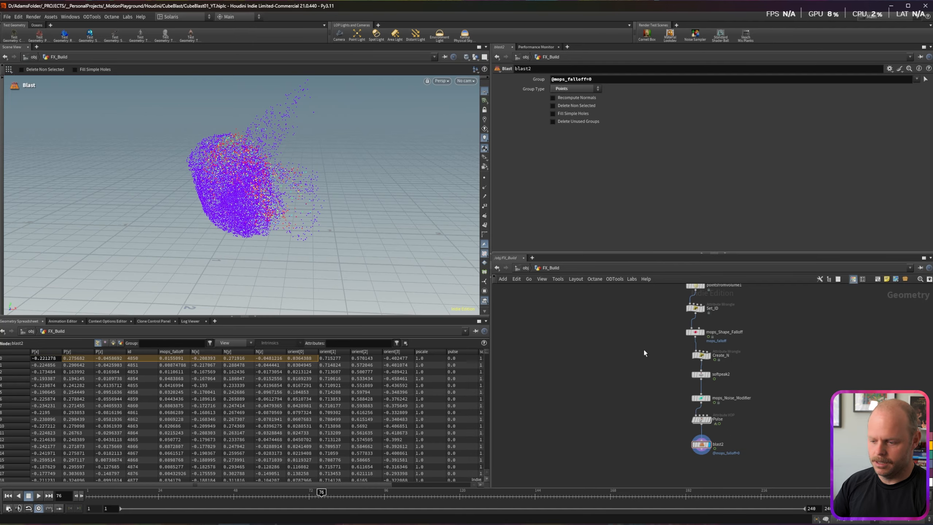
pyautogui.press('u')
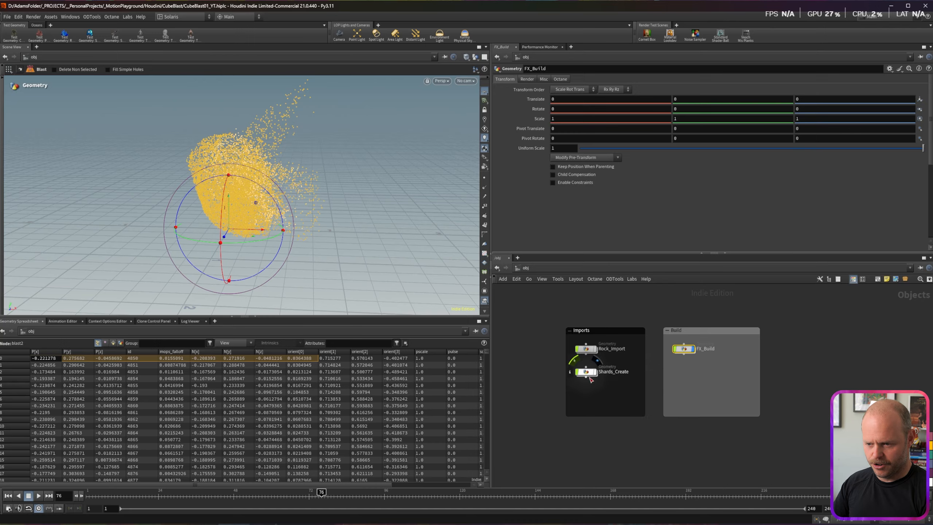
# Step: Create a Geometry object in the Imports box and name it Shards_Create2
pyautogui.press('Tab')
pyautogui.write('s')
pyautogui.press('BackSpace')
pyautogui.write('geo')
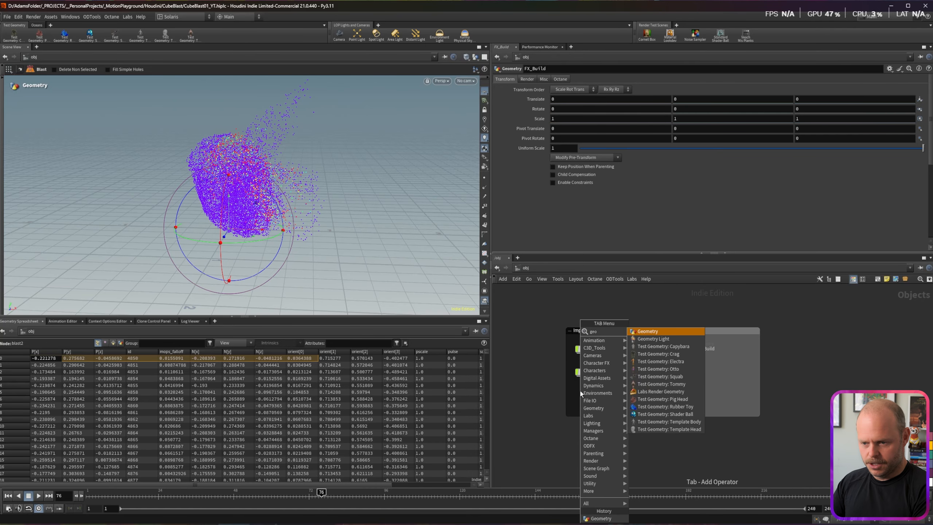
pyautogui.press('Return')
pyautogui.click(584, 395)
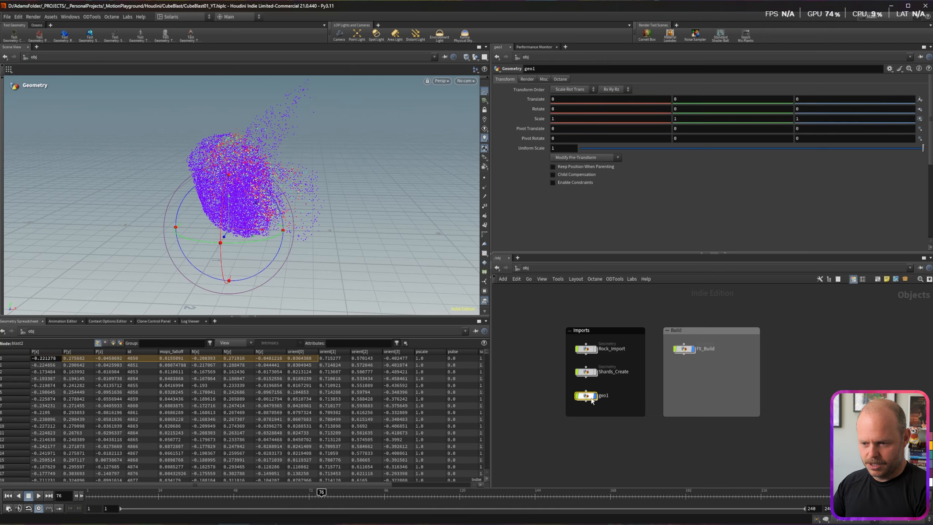
pyautogui.doubleClick(603, 396)
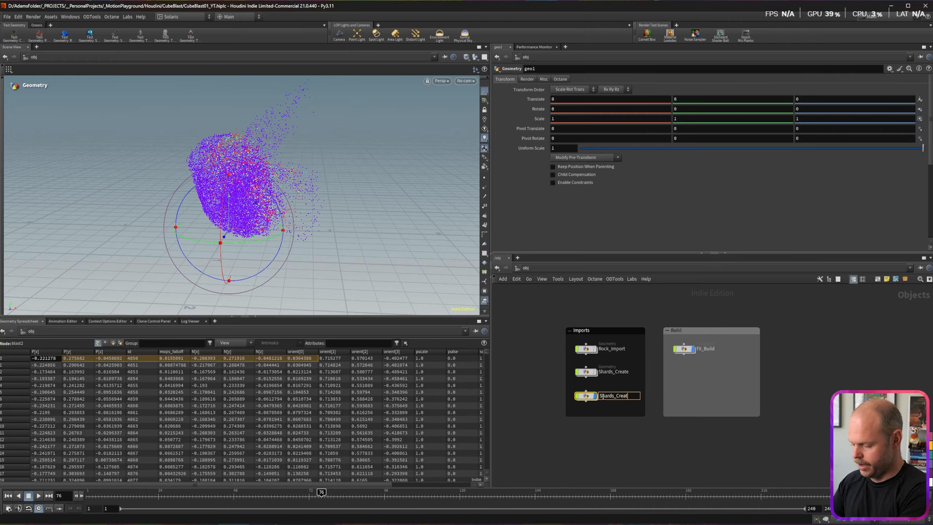
pyautogui.press('Return')
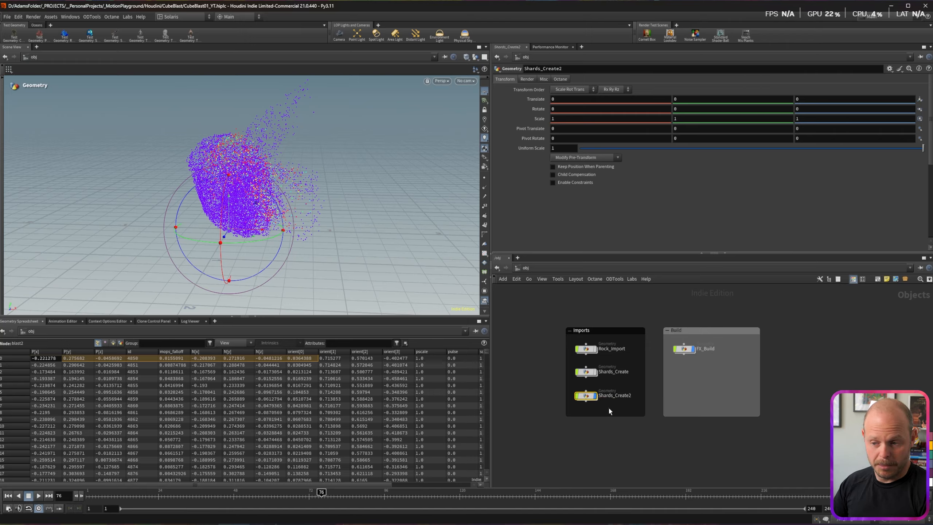
# Step: Inside Shards_Create2, add a cube as box1 and orbit to view it front-on
pyautogui.doubleClick(586, 394)
pyautogui.moveTo(579, 355); pyautogui.dragTo(597, 349)
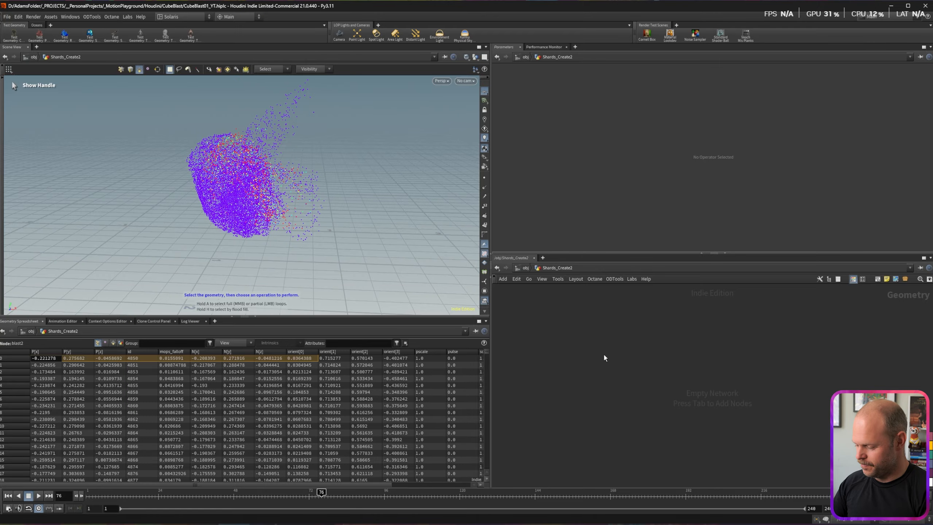
pyautogui.press('Tab')
pyautogui.write('cube')
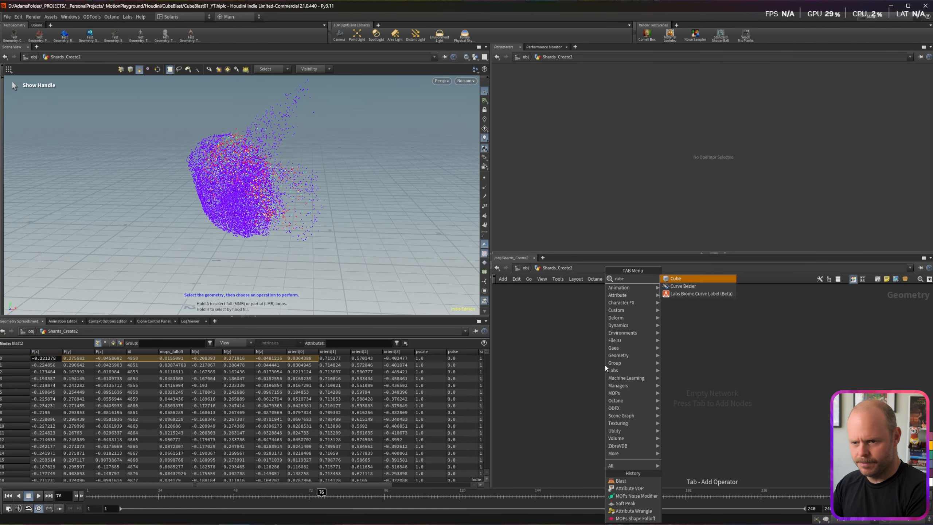
pyautogui.press('Return')
pyautogui.click(584, 391)
pyautogui.keyDown('alt'); pyautogui.moveTo(211, 229); pyautogui.dragTo(227, 222); pyautogui.keyUp('alt')
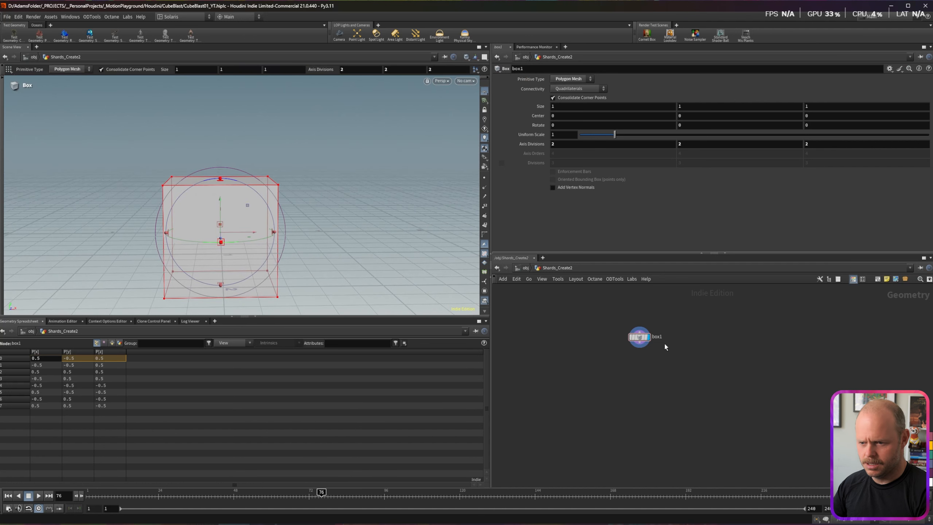
# Step: Wire box1 into a new Voronoi Fracture node placed below it
pyautogui.moveTo(640, 348); pyautogui.dragTo(639, 370)
pyautogui.write('fract')
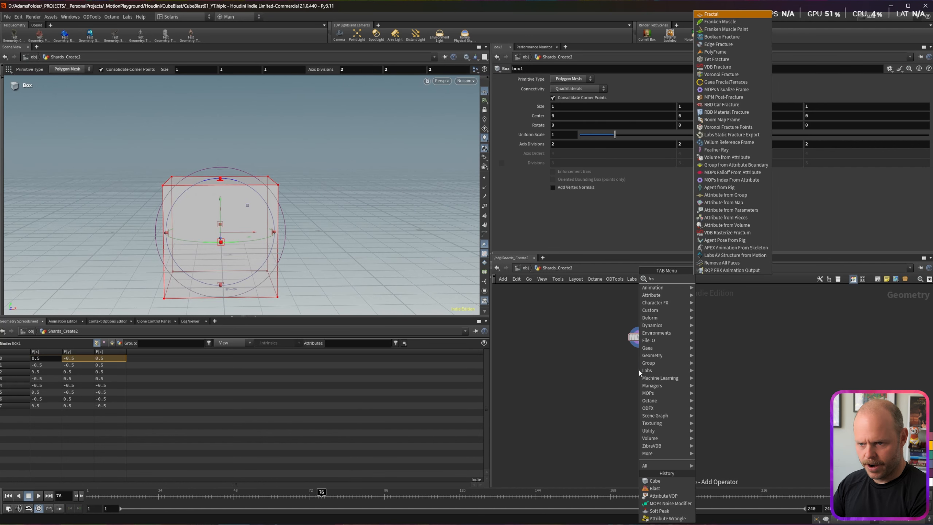
pyautogui.press('Down')
pyautogui.press('Down')
pyautogui.press('Down')
pyautogui.press('Return')
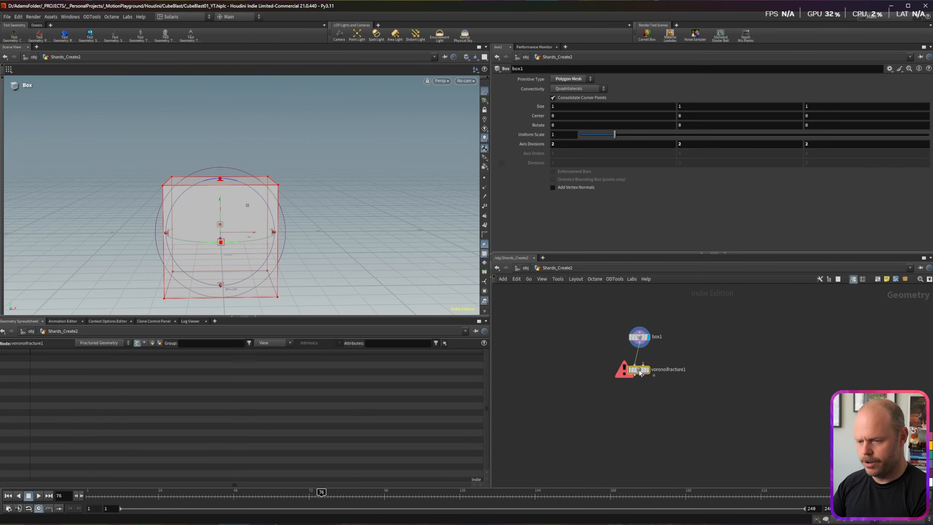
pyautogui.click(648, 397)
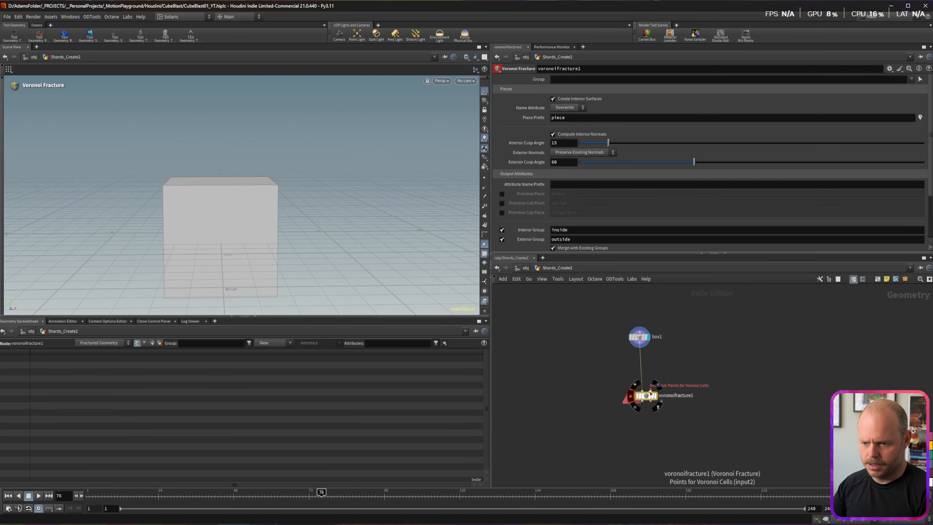
pyautogui.keyDown('alt'); pyautogui.moveTo(219, 248); pyautogui.dragTo(211, 245); pyautogui.keyUp('alt')
pyautogui.moveTo(640, 346); pyautogui.dragTo(666, 355)
# Step: Add an IsoOffset node fed by box1 to make a fog volume
pyautogui.write('iso')
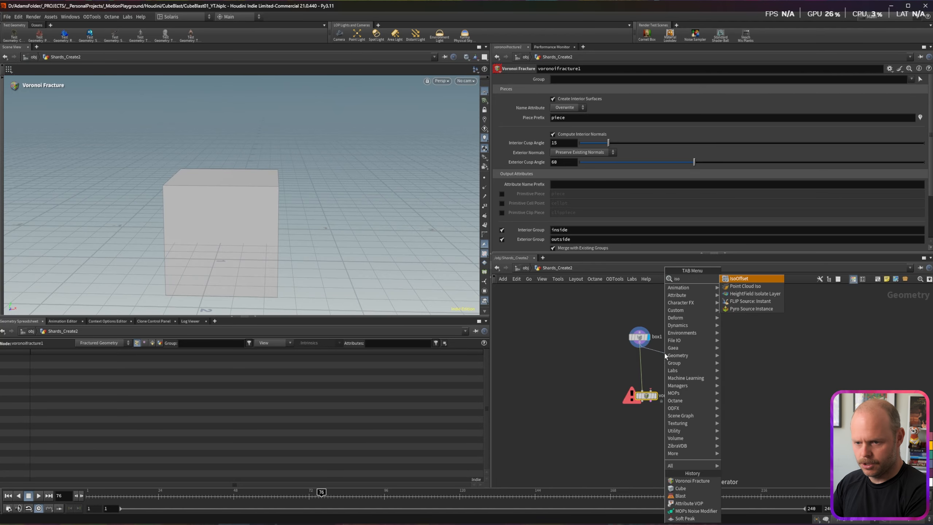
pyautogui.press('Return')
pyautogui.click(664, 358)
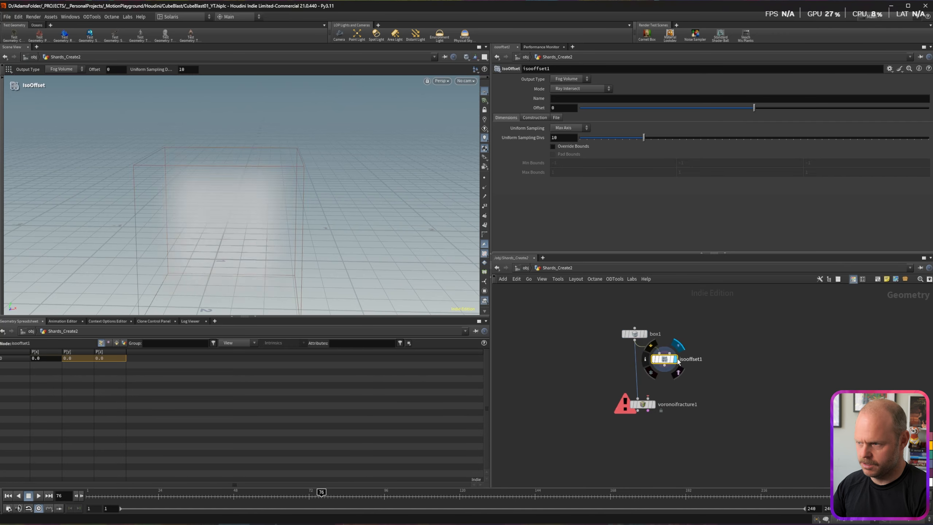
pyautogui.keyDown('alt'); pyautogui.moveTo(215, 204); pyautogui.dragTo(227, 221); pyautogui.keyUp('alt')
pyautogui.moveTo(644, 406); pyautogui.dragTo(641, 410)
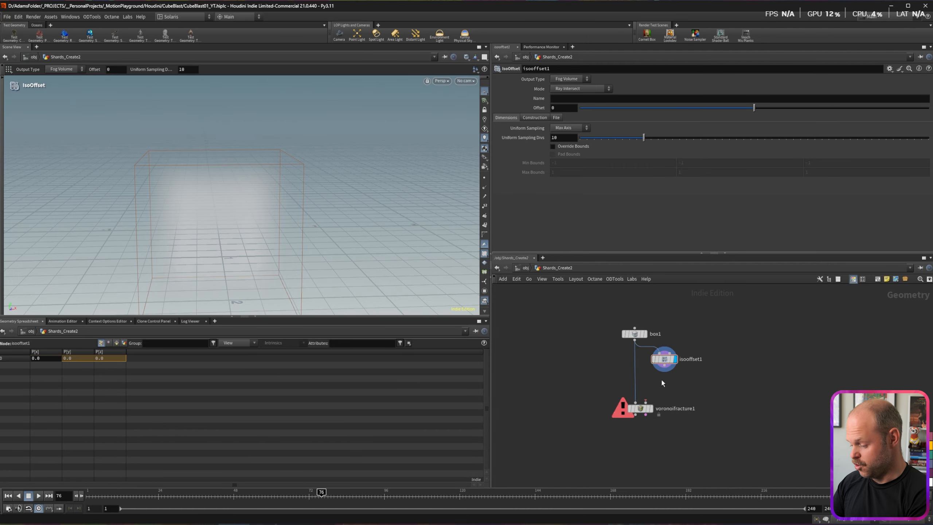
# Step: Scatter 40 points from isooffset1 and display only the points
pyautogui.click(664, 372)
pyautogui.press('Tab')
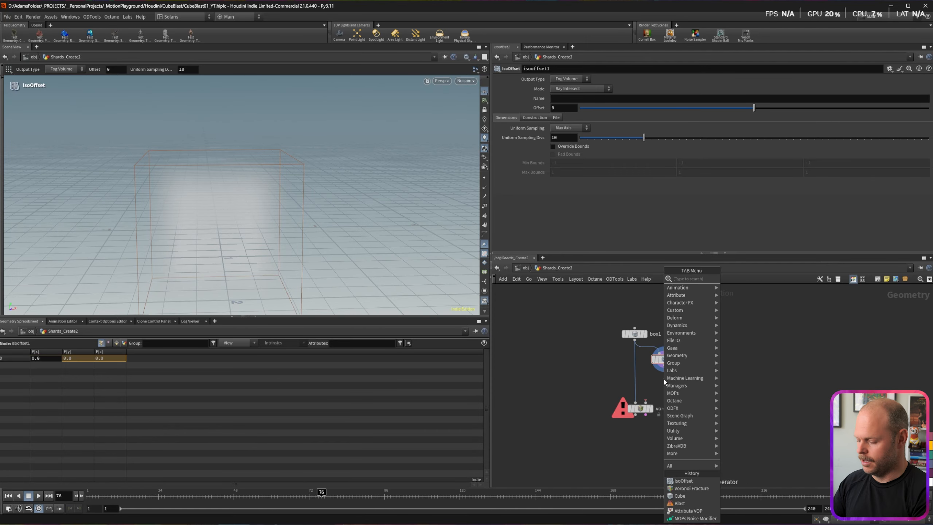
pyautogui.write('scat')
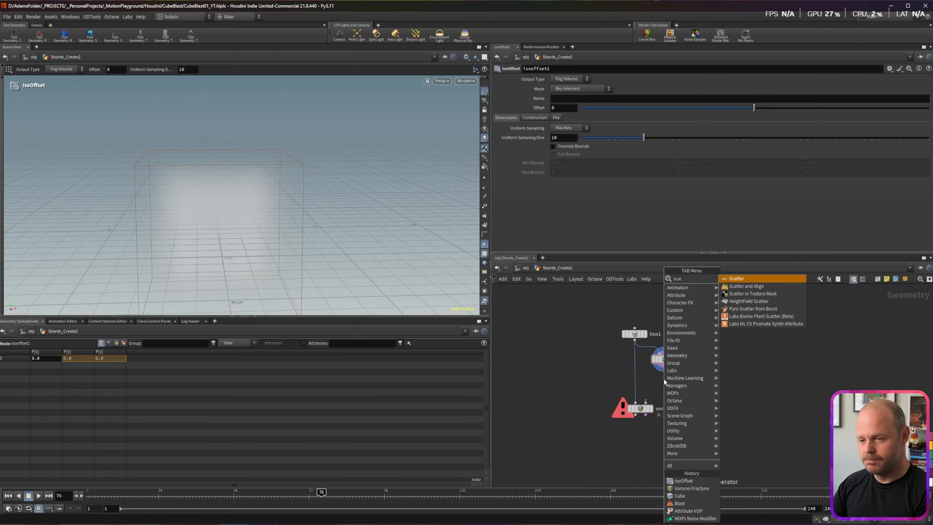
pyautogui.press('Escape')
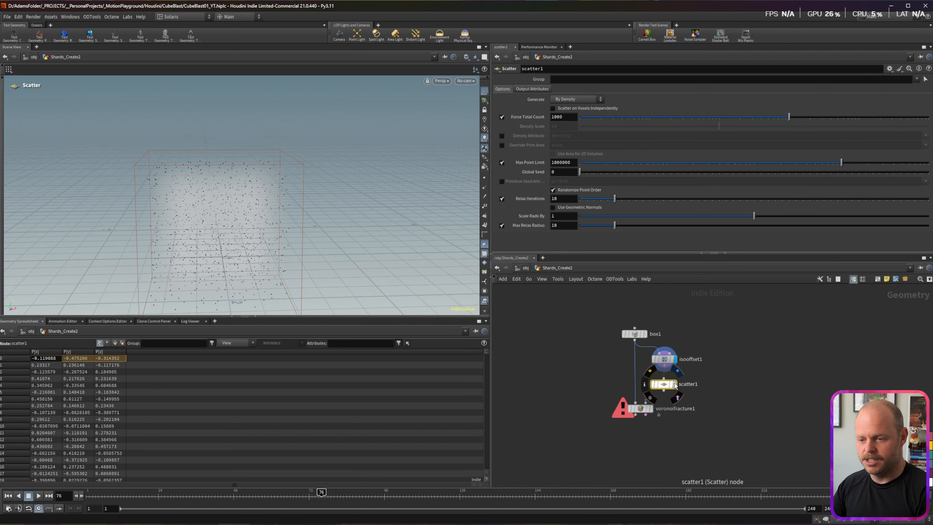
pyautogui.click(675, 384)
pyautogui.doubleClick(561, 117)
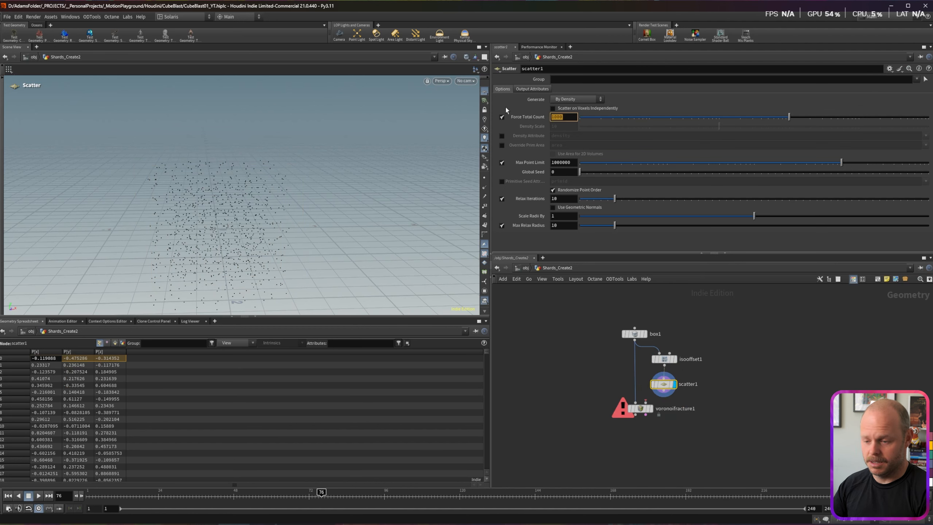
pyautogui.write('40')
pyautogui.press('Return')
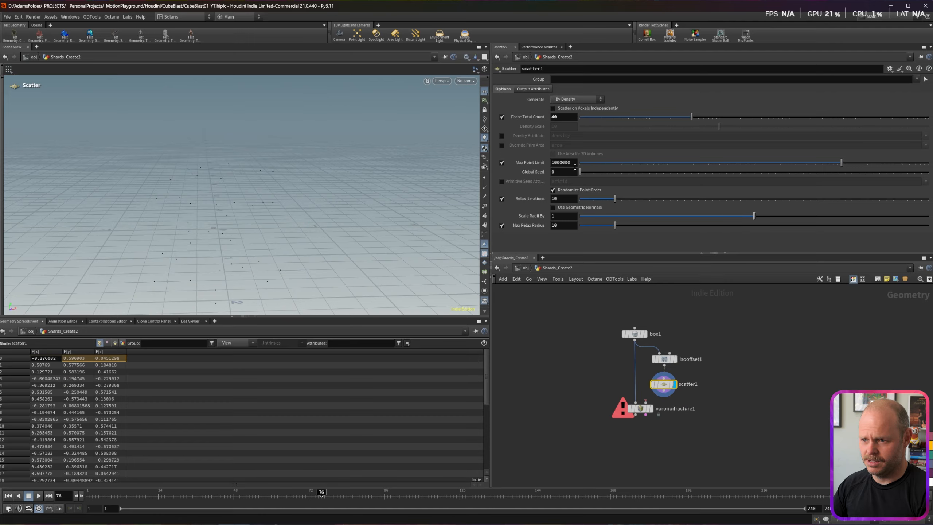
# Step: Set Scatter's global seed to 23 and relax iterations to 8, feeding it into voronoifracture1
pyautogui.moveTo(615, 198)
pyautogui.mouseDown()
pyautogui.moveTo(597, 200)
pyautogui.moveTo(611, 198)
pyautogui.mouseUp()
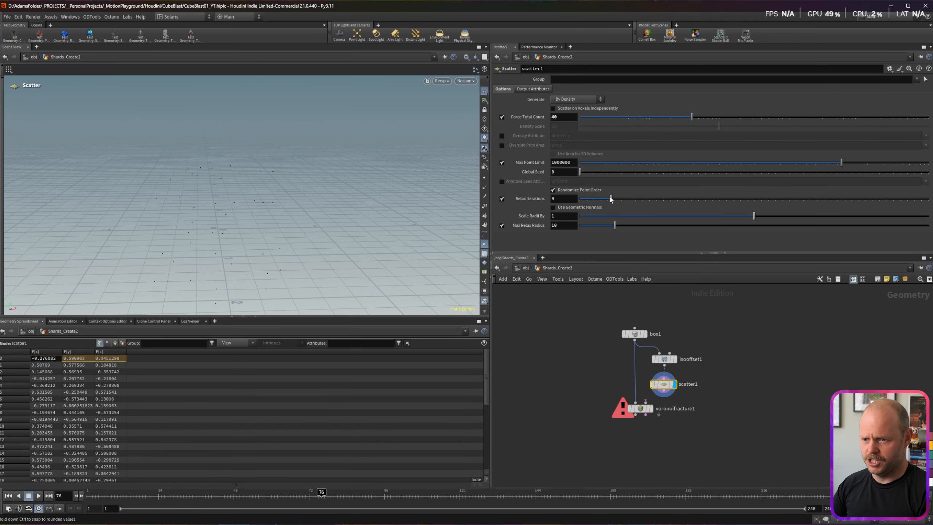
pyautogui.moveTo(580, 172); pyautogui.dragTo(631, 175)
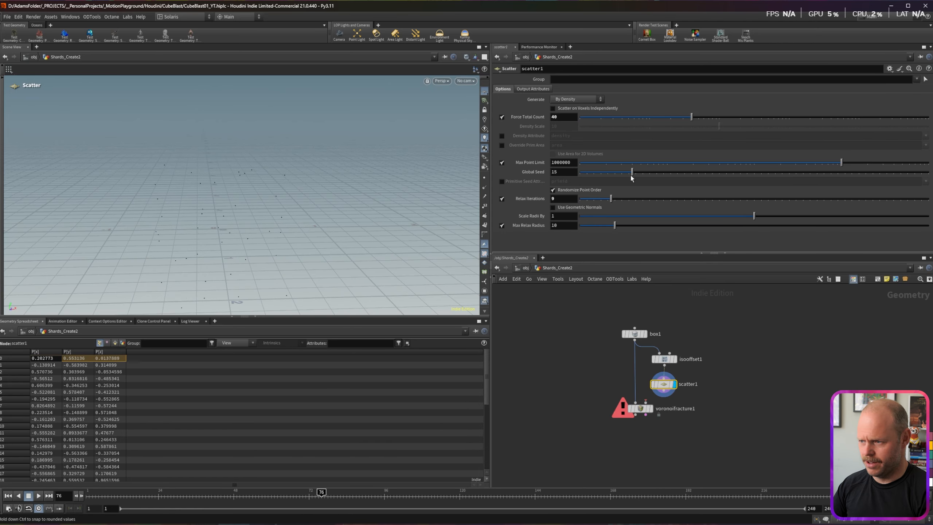
pyautogui.moveTo(668, 396); pyautogui.dragTo(652, 413)
pyautogui.click(651, 409)
pyautogui.press('Escape')
pyautogui.moveTo(236, 239)
pyautogui.mouseDown()
pyautogui.moveTo(312, 246)
pyautogui.moveTo(228, 244)
pyautogui.mouseUp()
pyautogui.moveTo(611, 199); pyautogui.dragTo(608, 201)
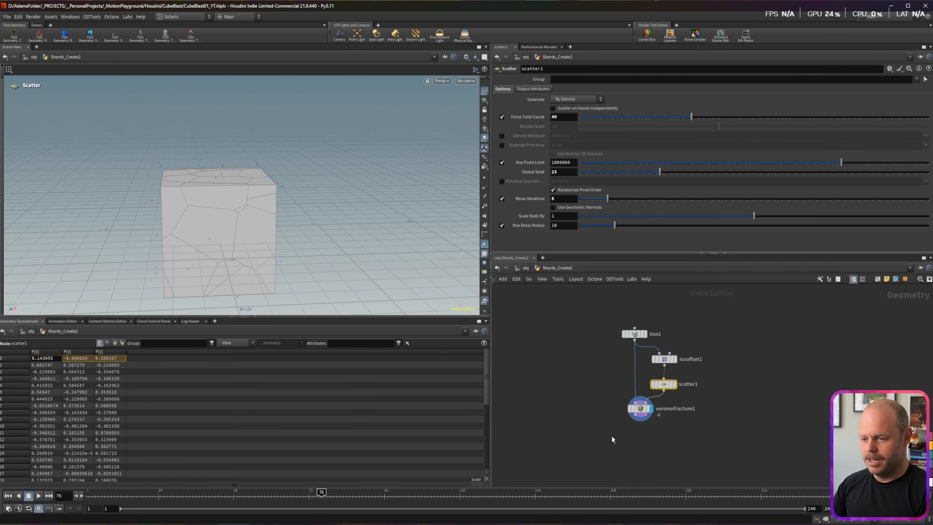
pyautogui.scroll(-3, 612, 440)
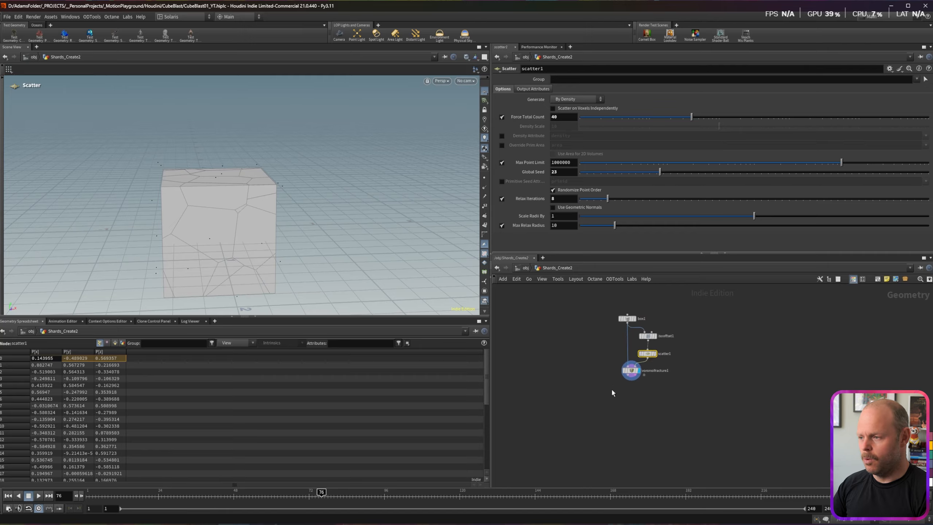
pyautogui.keyDown('alt'); pyautogui.moveTo(207, 218); pyautogui.dragTo(159, 215); pyautogui.keyUp('alt')
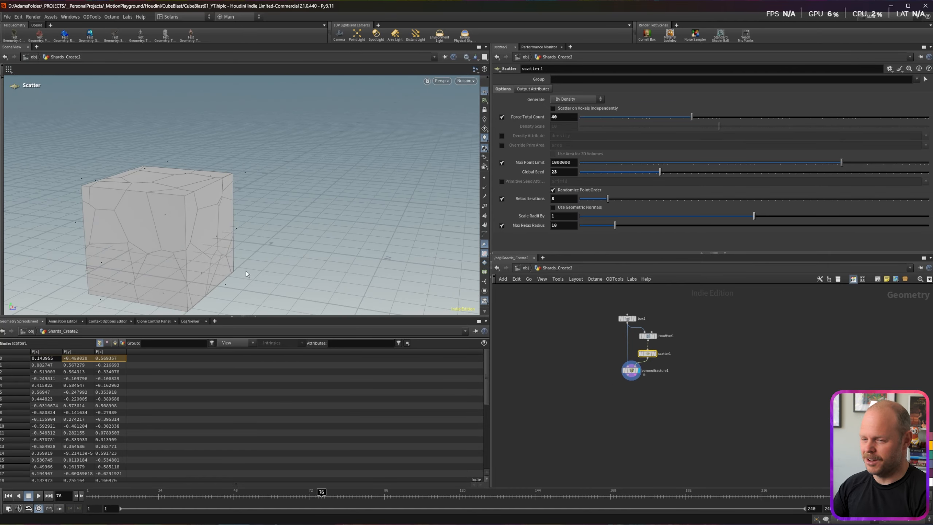
# Step: Add a Group Create node named Inner below voronoifracture1, with group name 'Inn' and type Points
pyautogui.click(630, 377)
pyautogui.press('Tab')
pyautogui.write('group')
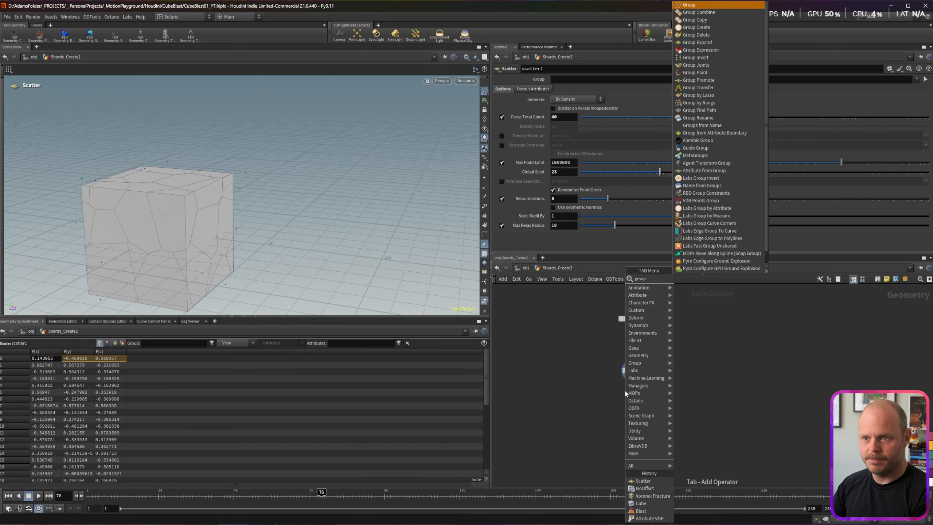
pyautogui.press('Return')
pyautogui.doubleClick(647, 401)
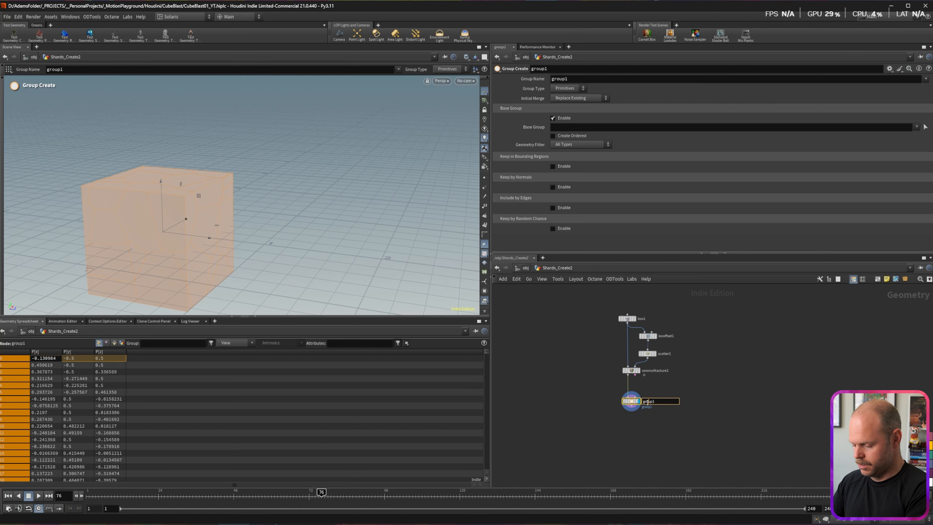
pyautogui.write('Inner')
pyautogui.press('Return')
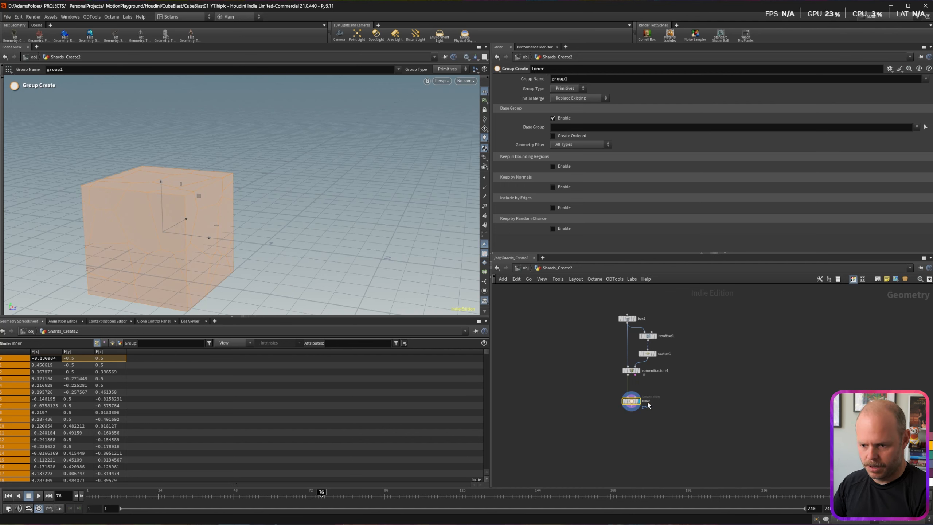
pyautogui.moveTo(572, 79); pyautogui.dragTo(487, 73)
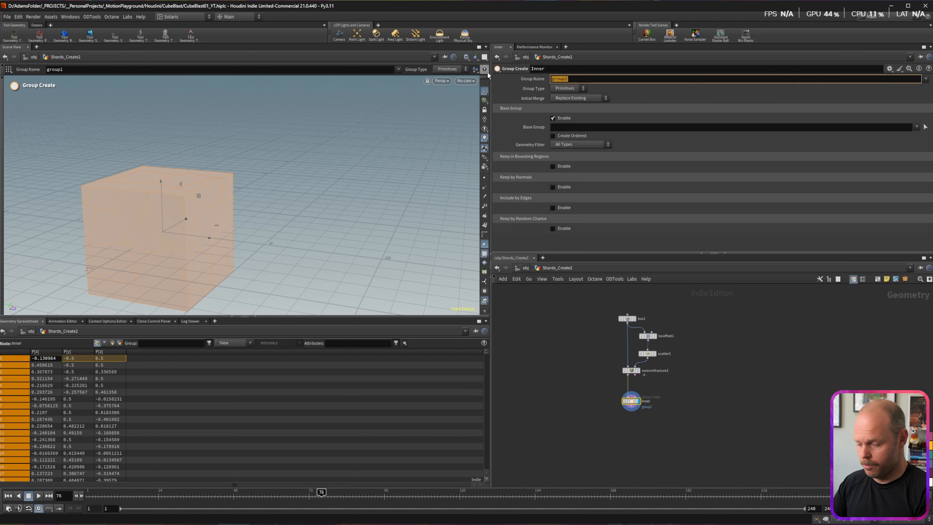
pyautogui.write('Inner')
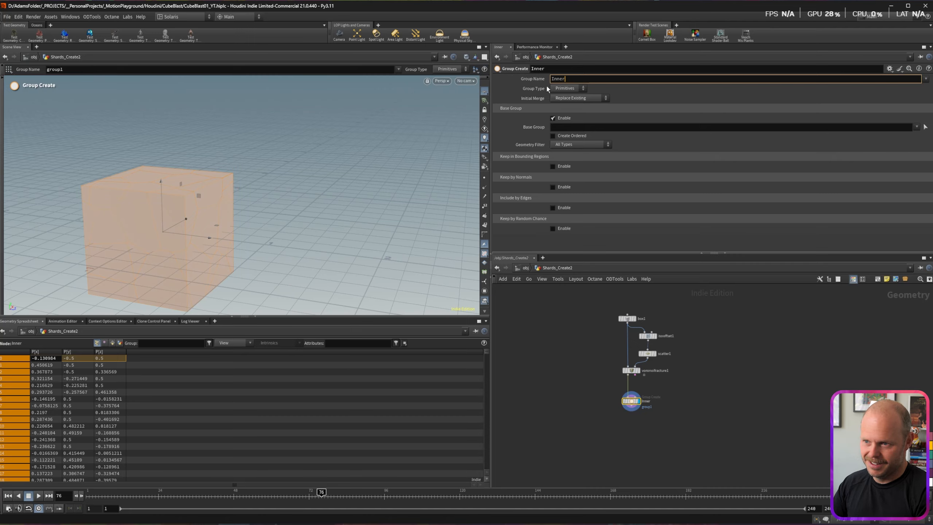
pyautogui.click(569, 89)
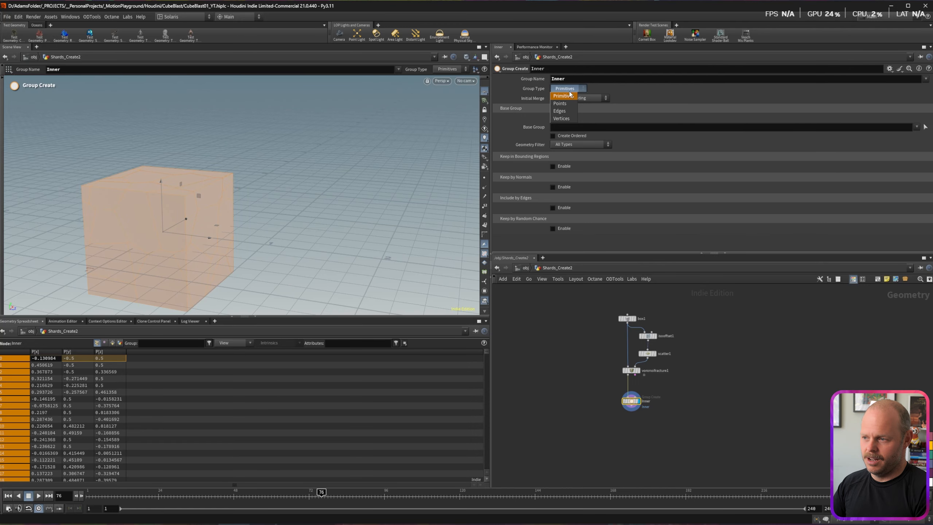
pyautogui.click(565, 104)
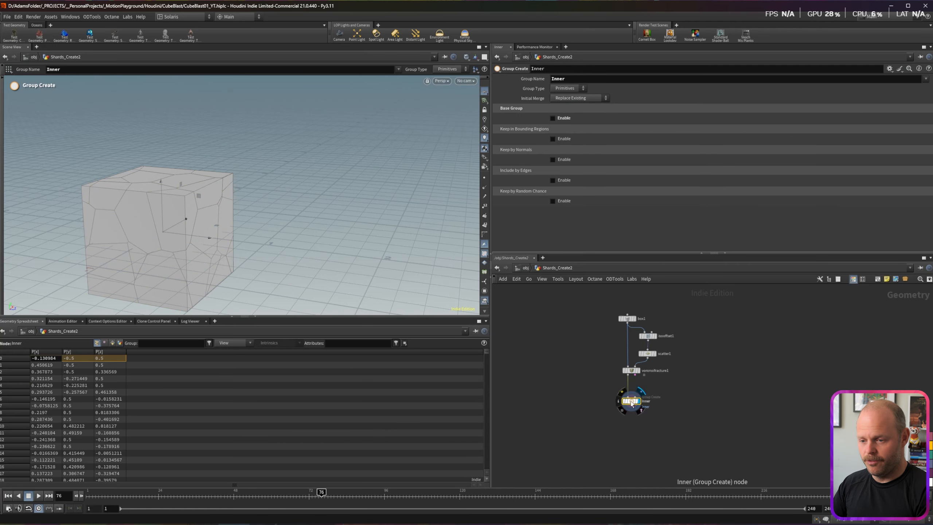
pyautogui.moveTo(631, 402); pyautogui.dragTo(631, 408)
# Step: Insert a Pack node on the wire between voronoifracture1 and Inner
pyautogui.press('Tab')
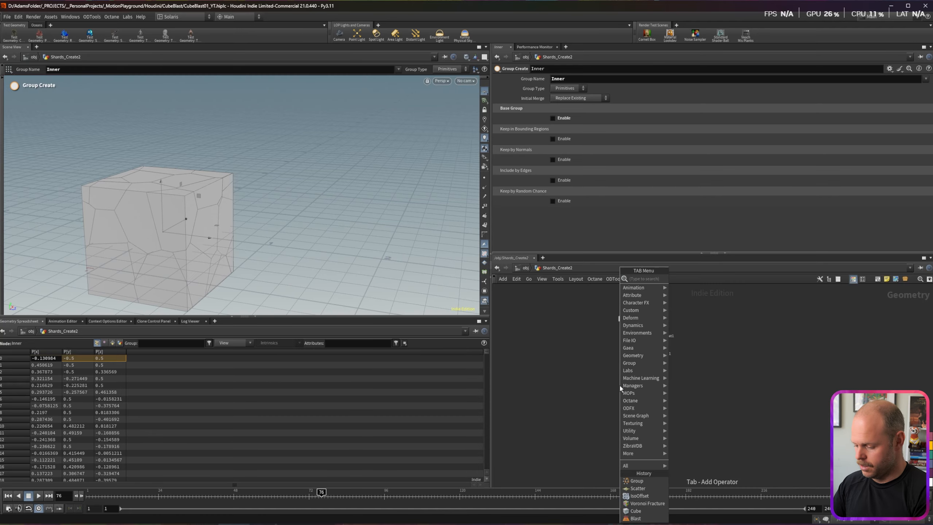
pyautogui.write('pack')
pyautogui.press('Return')
pyautogui.click(619, 384)
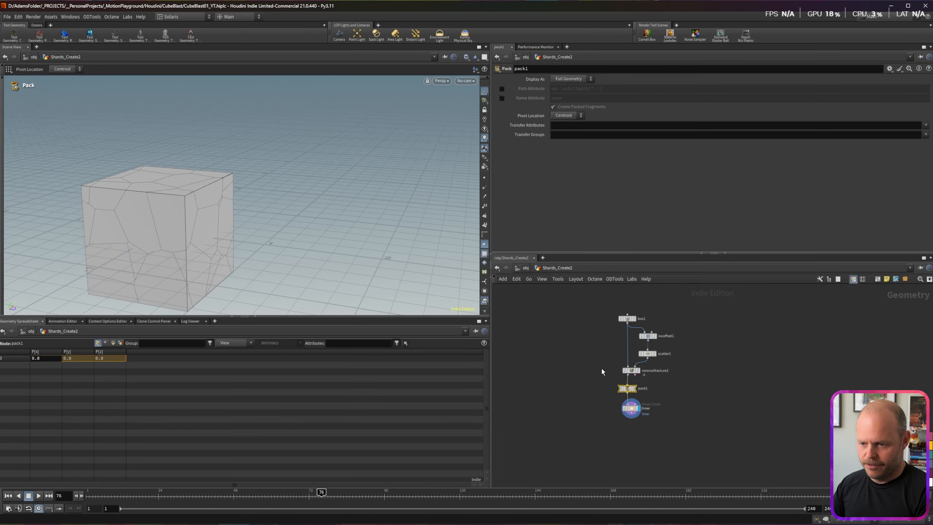
# Step: Display pack1 and enable packing by the name attribute
pyautogui.press('Up')
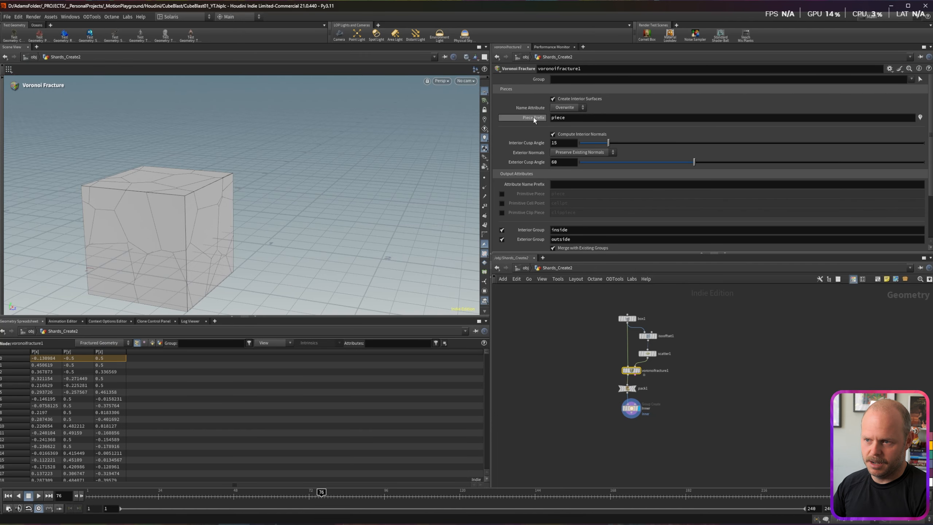
pyautogui.press('Down')
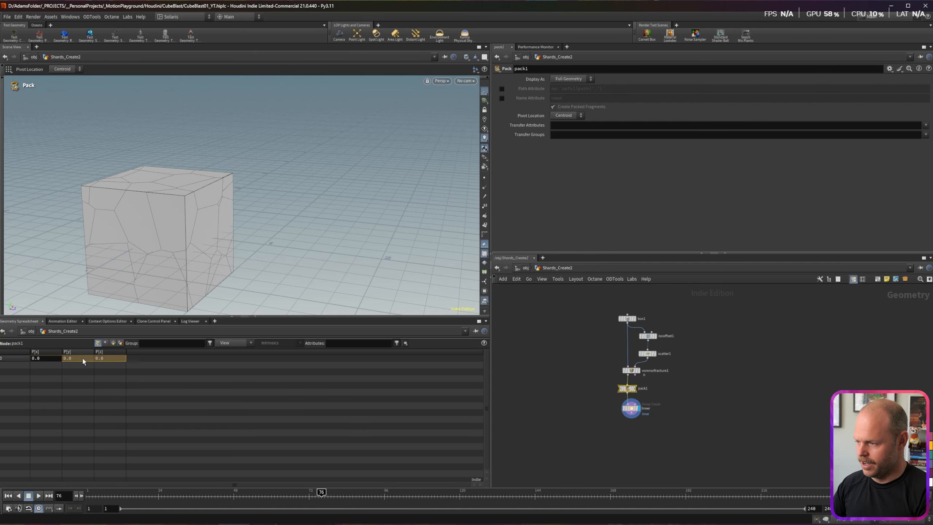
pyautogui.click(629, 389)
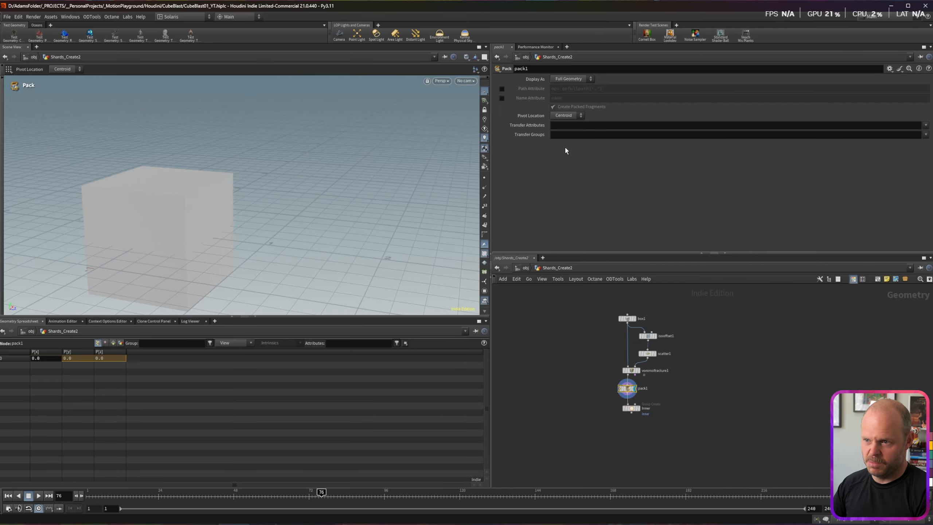
pyautogui.click(501, 98)
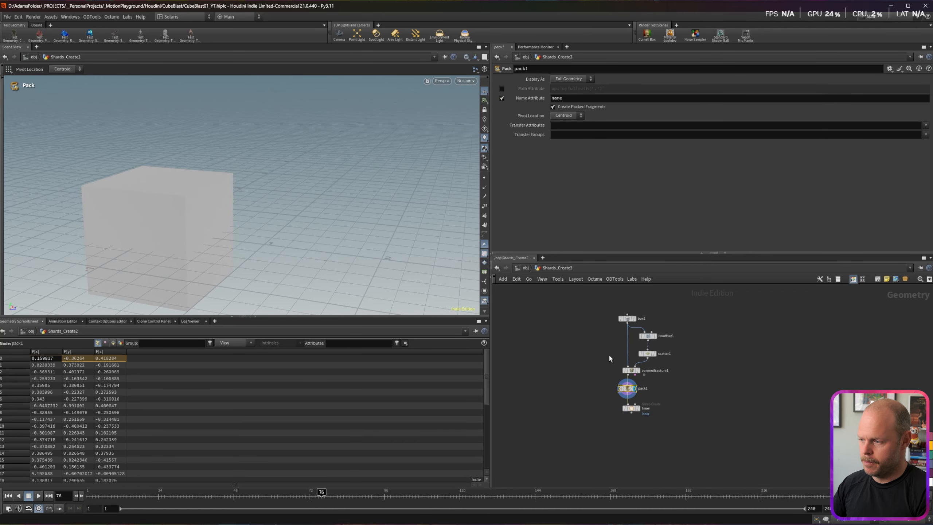
# Step: Inspect the packed primitives, fracture piece names and packed point positions in the Geometry Spreadsheet
pyautogui.click(113, 343)
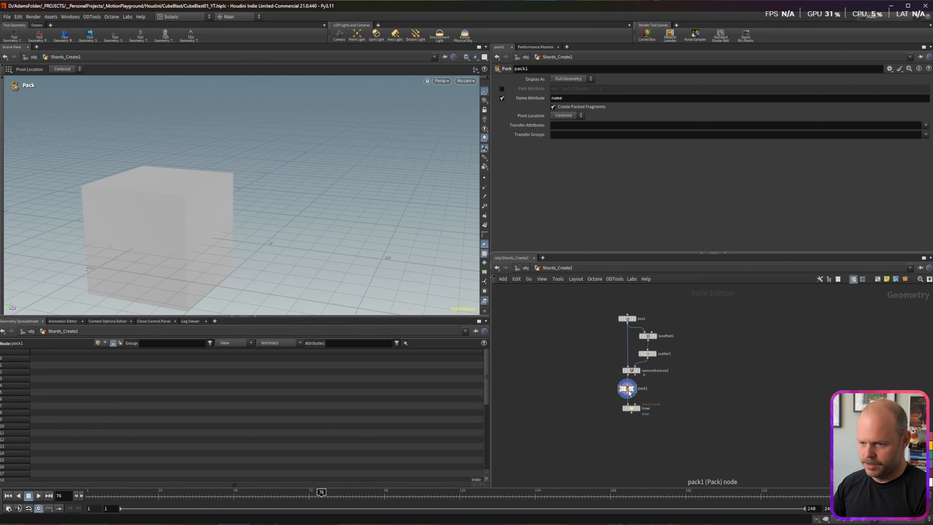
pyautogui.click(632, 371)
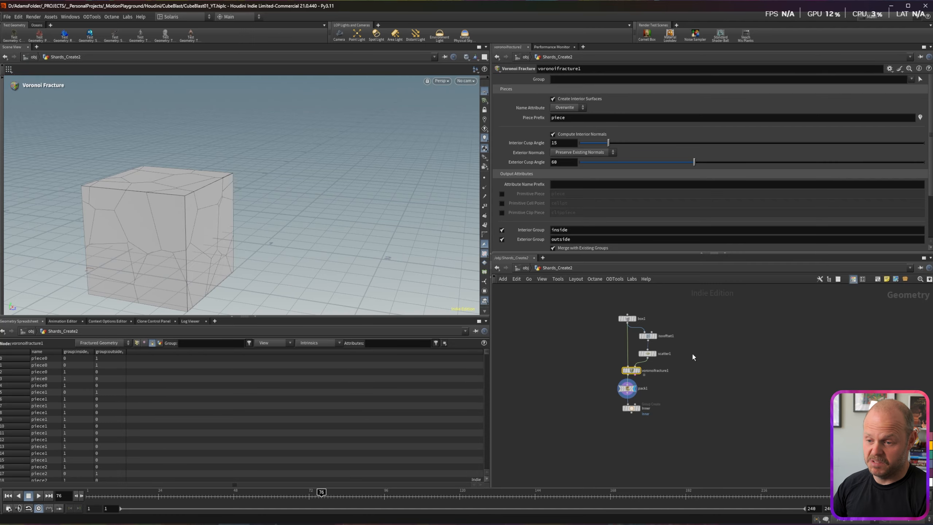
pyautogui.click(622, 391)
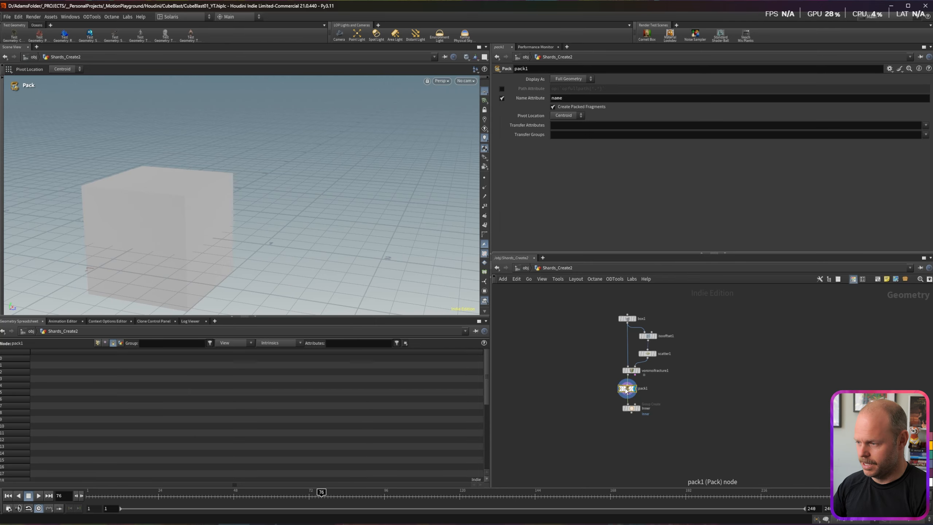
pyautogui.click(98, 342)
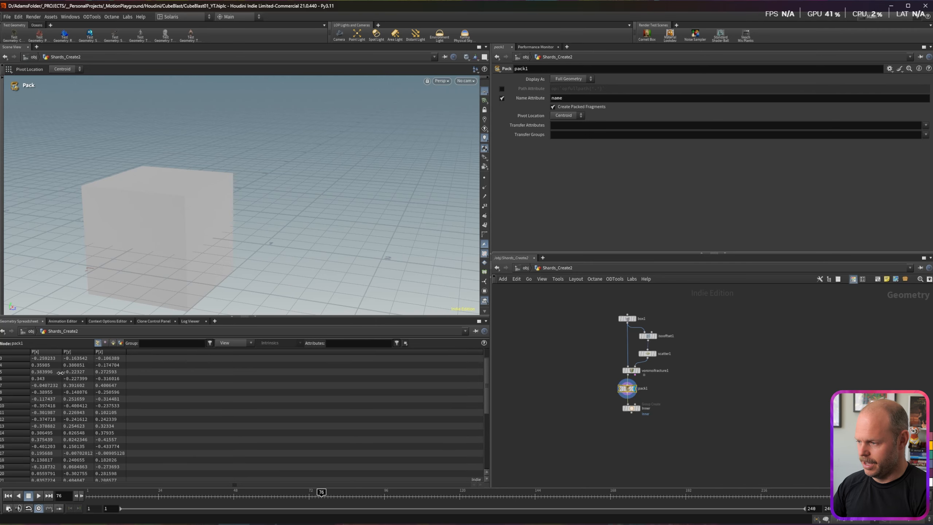
pyautogui.scroll(-7, 55, 401)
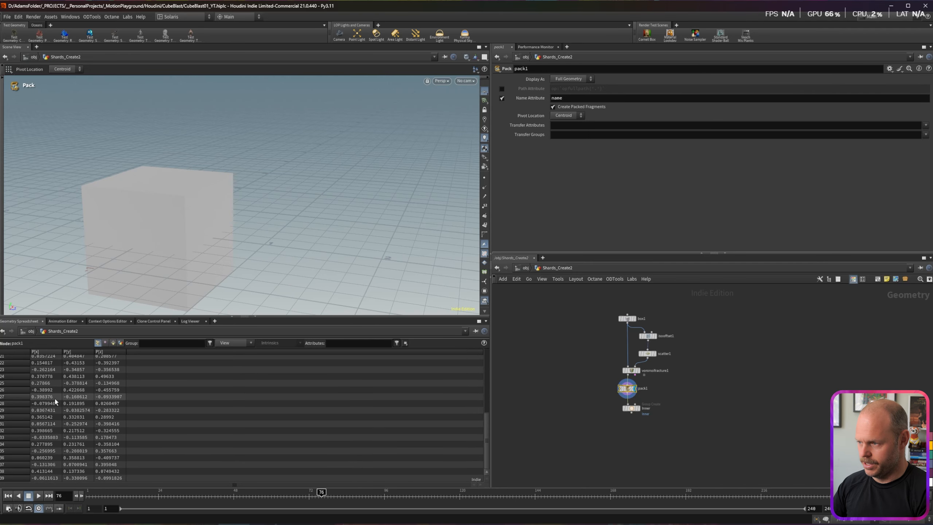
pyautogui.click(627, 398)
# Step: Add an Exploded View node after pack1 and display the separated shards
pyautogui.click(581, 410)
pyautogui.write('exploded')
pyautogui.press('Return')
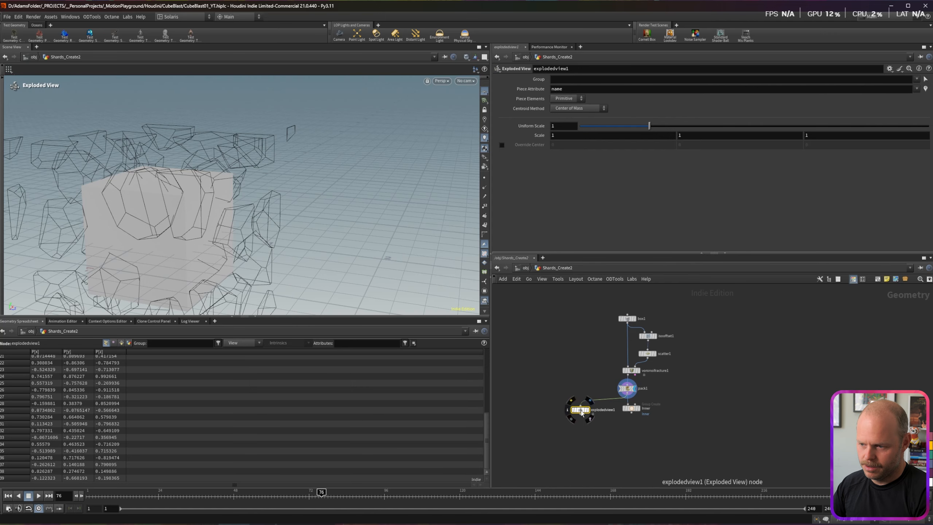
pyautogui.click(588, 409)
pyautogui.moveTo(207, 215); pyautogui.dragTo(198, 154)
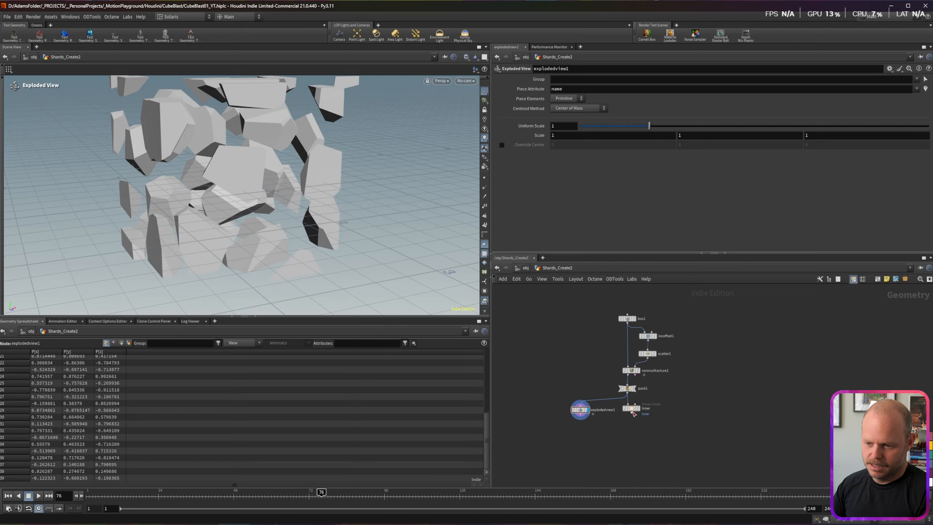
# Step: Set Inner's group type to Points and enable Keep in Bounding Regions
pyautogui.click(632, 408)
pyautogui.click(560, 91)
pyautogui.click(561, 106)
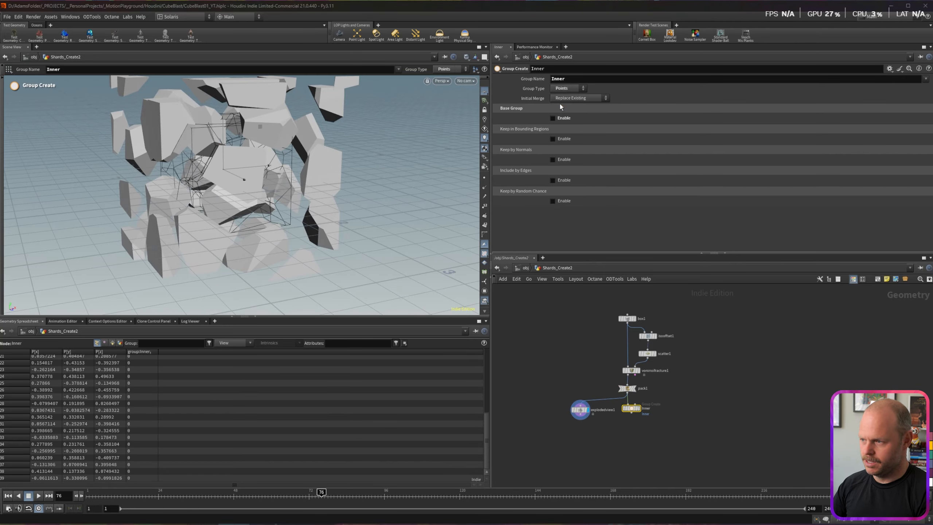
pyautogui.click(638, 409)
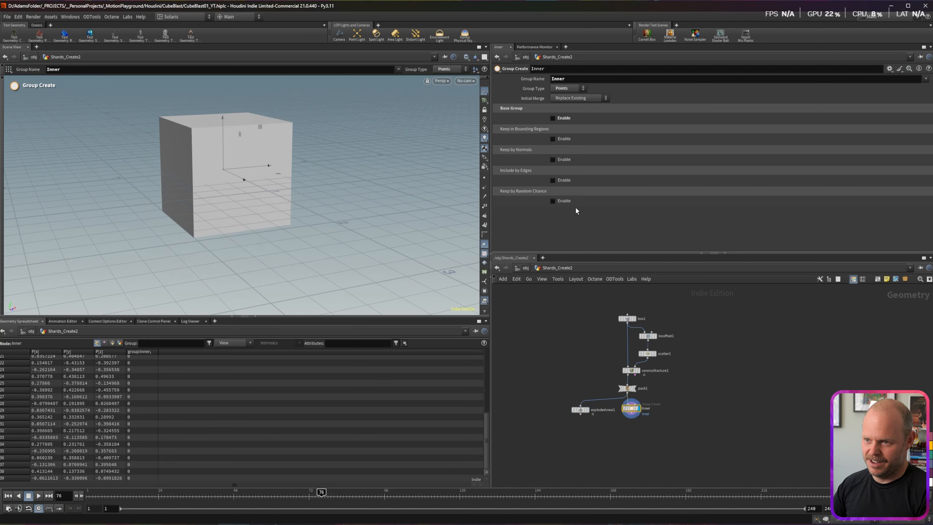
pyautogui.click(553, 139)
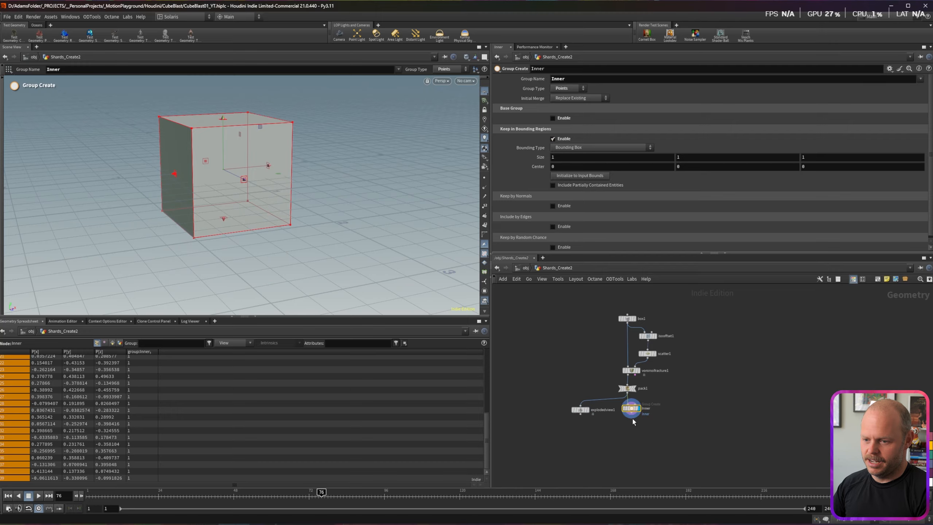
# Step: Add a Blast node below Inner that keeps only the Inner group's geometry
pyautogui.press('Tab')
pyautogui.write('blast')
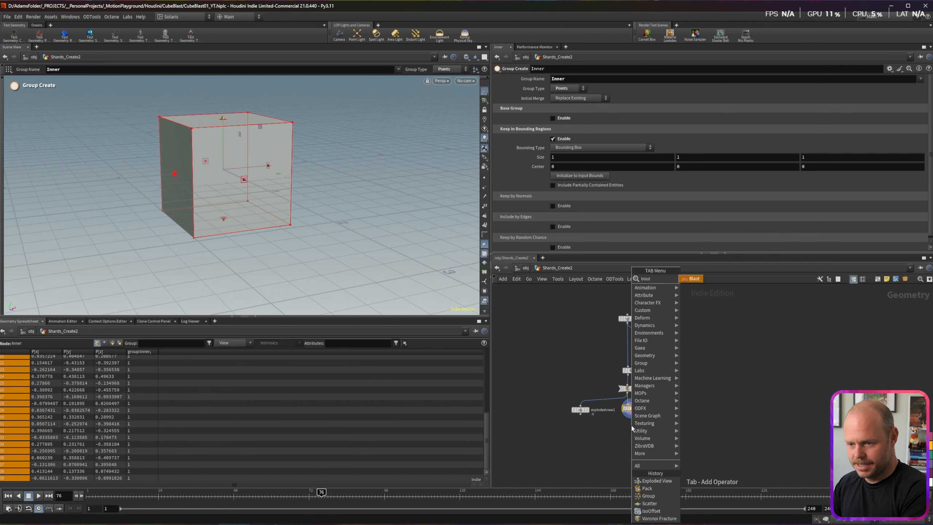
pyautogui.press('Return')
pyautogui.press('Return')
pyautogui.click(639, 427)
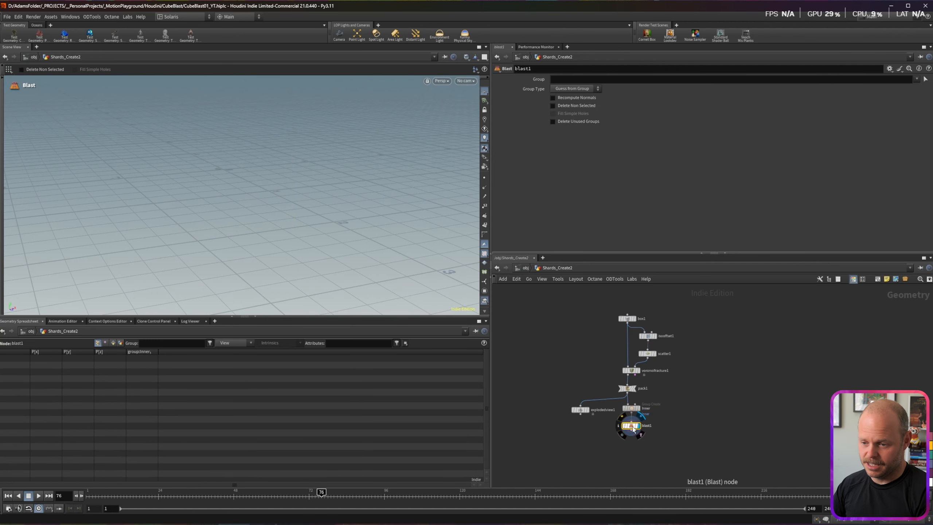
pyautogui.click(918, 79)
pyautogui.click(918, 89)
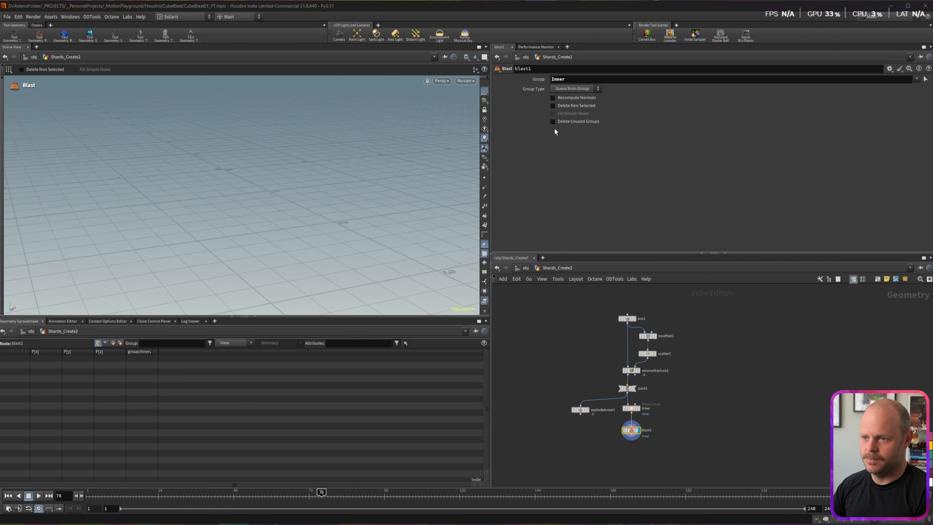
pyautogui.click(553, 106)
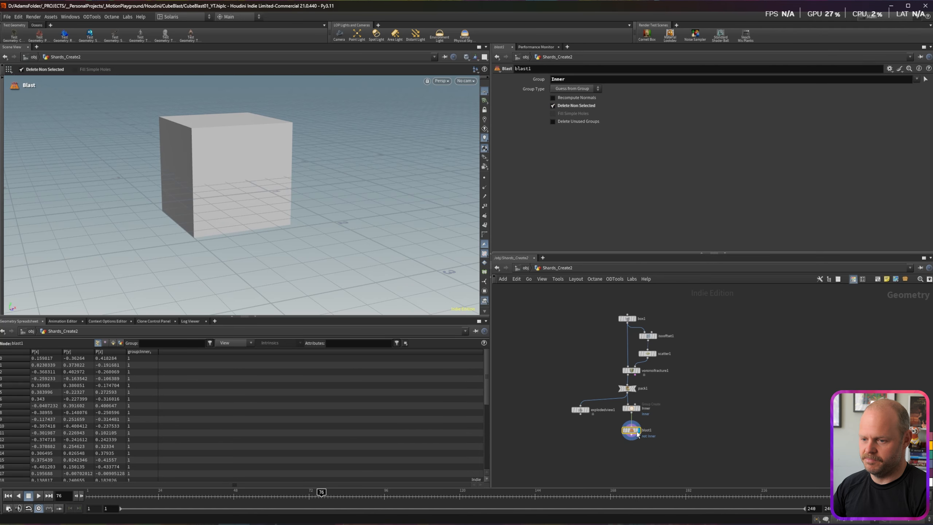
# Step: Rewire the exploded view to follow the Blast and adjust Inner's bounding region size
pyautogui.moveTo(581, 410); pyautogui.dragTo(580, 446)
pyautogui.click(588, 444)
pyautogui.moveTo(209, 185)
pyautogui.mouseDown()
pyautogui.moveTo(246, 206)
pyautogui.moveTo(218, 199)
pyautogui.mouseUp()
pyautogui.click(631, 408)
pyautogui.moveTo(565, 155); pyautogui.dragTo(520, 150)
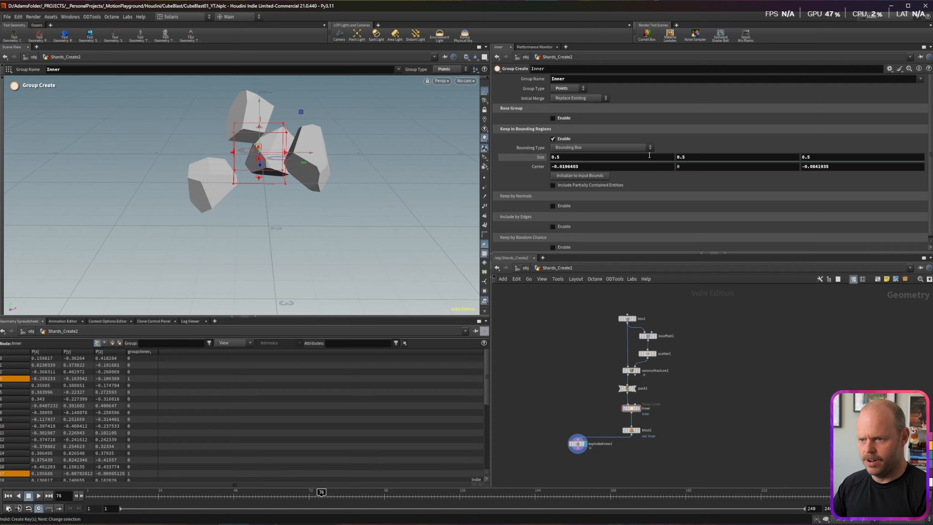
pyautogui.hotkey('ctrl', 'z')
pyautogui.keyDown('alt'); pyautogui.moveTo(244, 159); pyautogui.dragTo(235, 116); pyautogui.keyUp('alt')
# Step: Change scatter1's global seed to 11 to reshuffle the shards, then display blast1
pyautogui.click(630, 370)
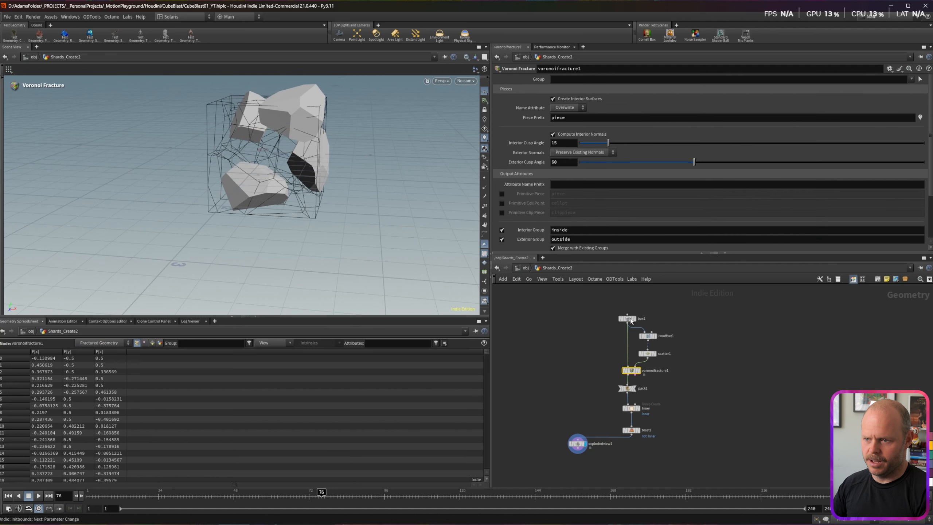
pyautogui.click(647, 354)
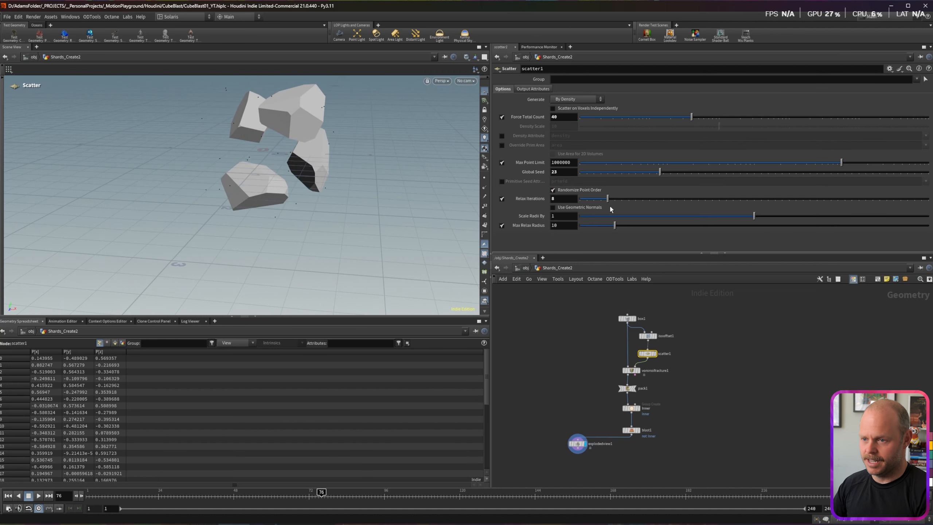
pyautogui.moveTo(619, 173); pyautogui.dragTo(622, 172)
pyautogui.click(554, 389)
pyautogui.click(639, 430)
pyautogui.moveTo(657, 456); pyautogui.dragTo(667, 401, button='middle')
# Step: Move explodedview1 aside and pull a new wire from blast1's output
pyautogui.moveTo(590, 390); pyautogui.dragTo(581, 397)
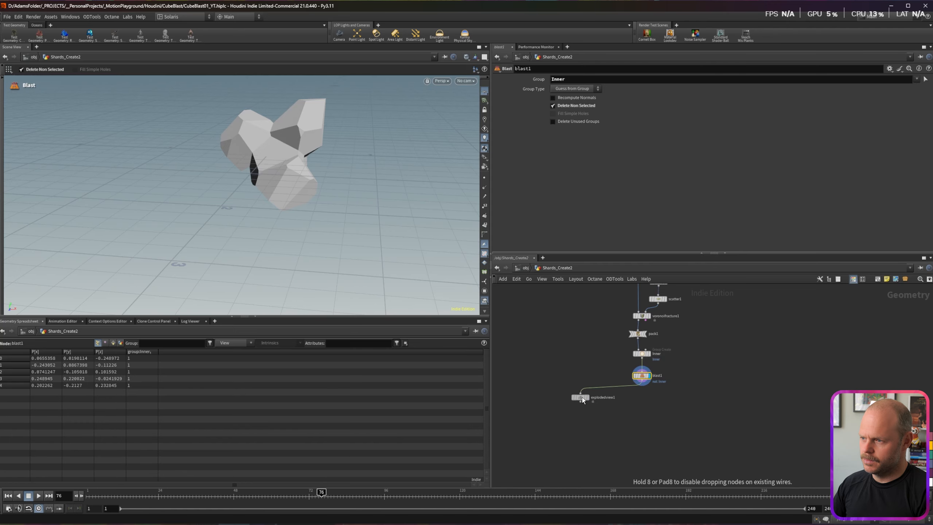
pyautogui.moveTo(270, 156)
pyautogui.keyDown('alt'); pyautogui.mouseDown()
pyautogui.moveTo(292, 200)
pyautogui.moveTo(254, 159)
pyautogui.mouseUp(); pyautogui.keyUp('alt')
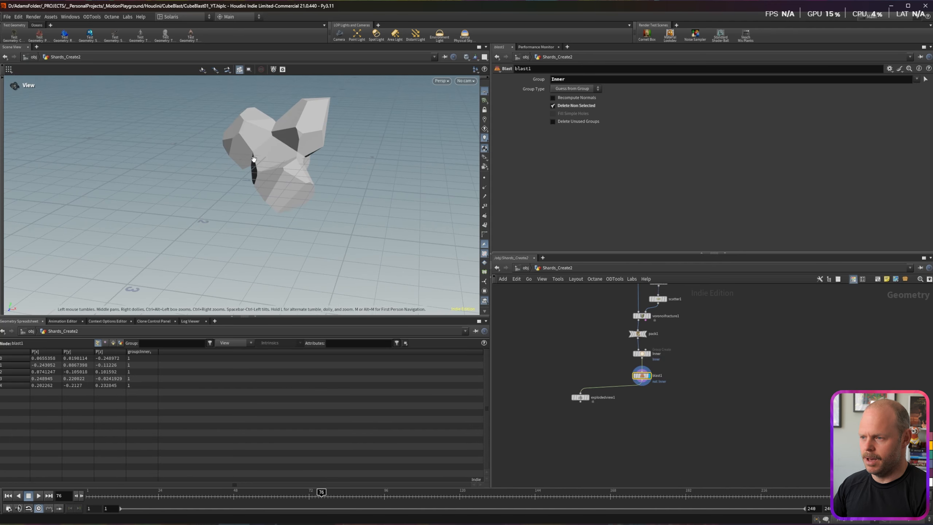
pyautogui.click(642, 382)
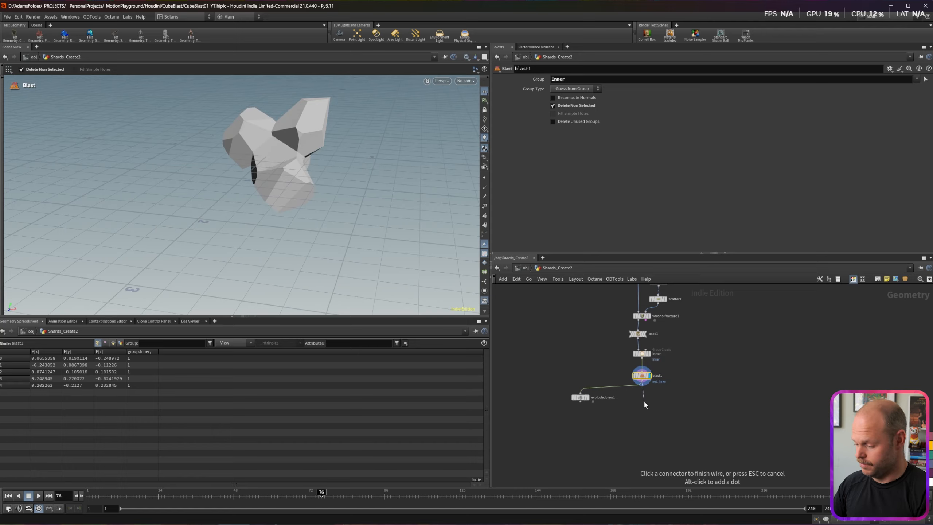
pyautogui.press('Tab')
pyautogui.write('wran')
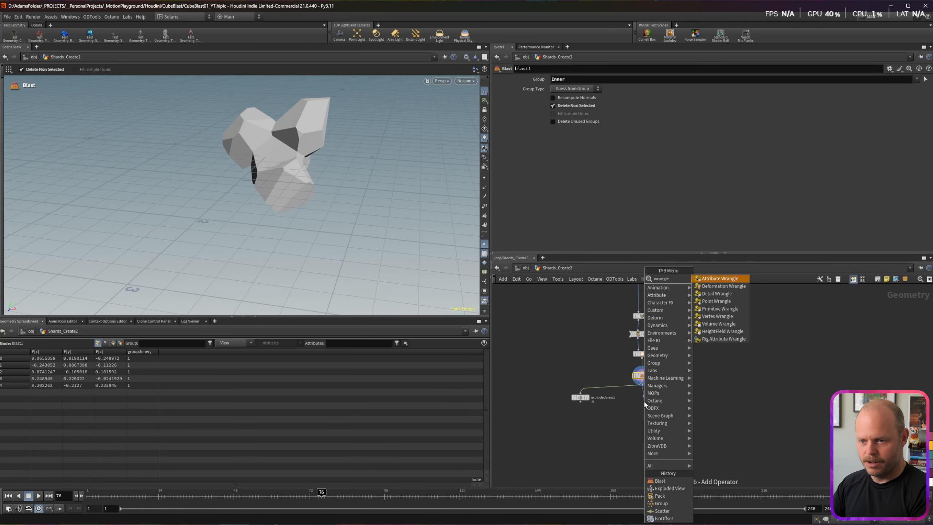
pyautogui.press('Return')
pyautogui.click(645, 402)
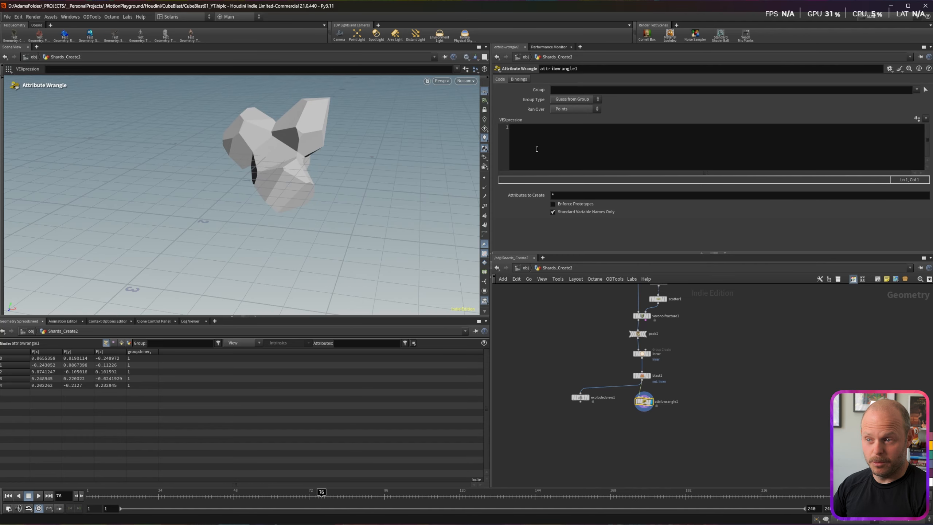
pyautogui.click(537, 150)
pyautogui.write('i@index = @ptnum')
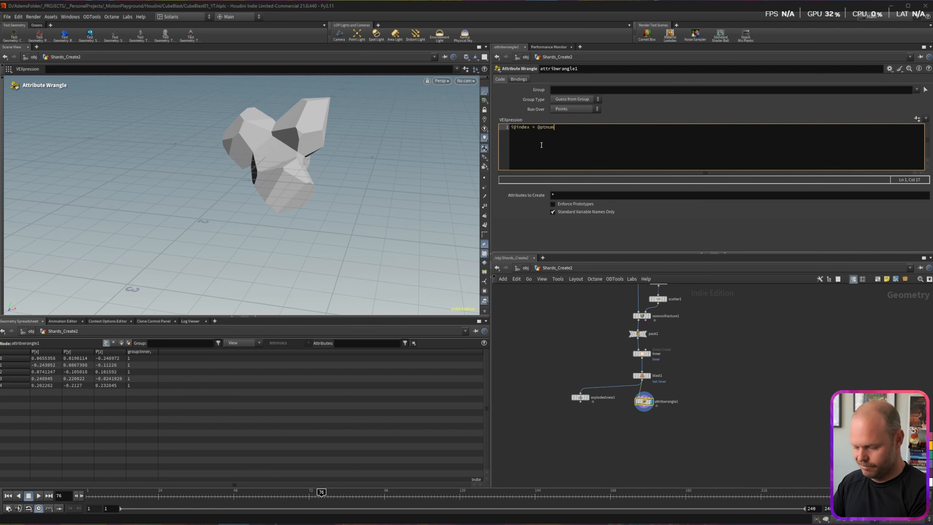
pyautogui.write(';')
pyautogui.hotkey('ctrl', 'Return')
# Step: Add the wrangle line @P = {0,0,0}; to collapse every shard to the origin
pyautogui.keyDown('alt'); pyautogui.moveTo(267, 150); pyautogui.dragTo(276, 156); pyautogui.keyUp('alt')
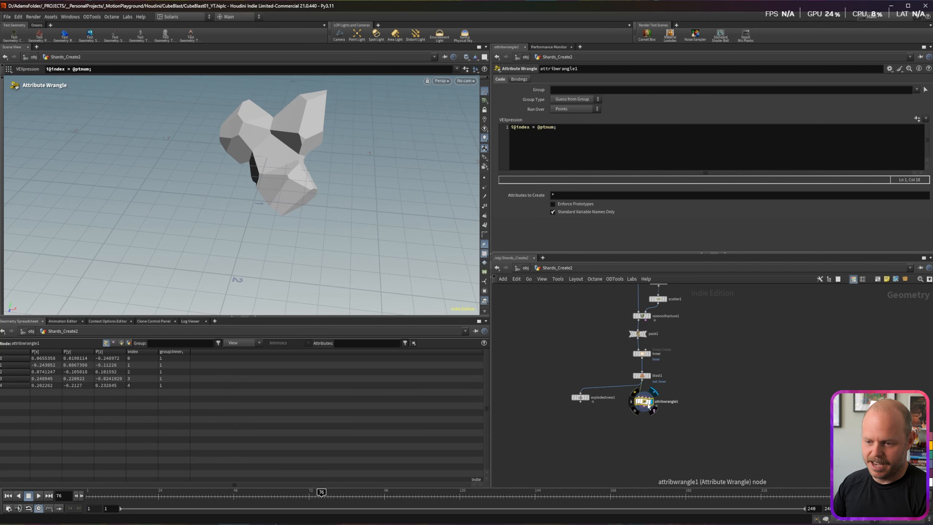
pyautogui.click(564, 130)
pyautogui.press('Return')
pyautogui.write('@')
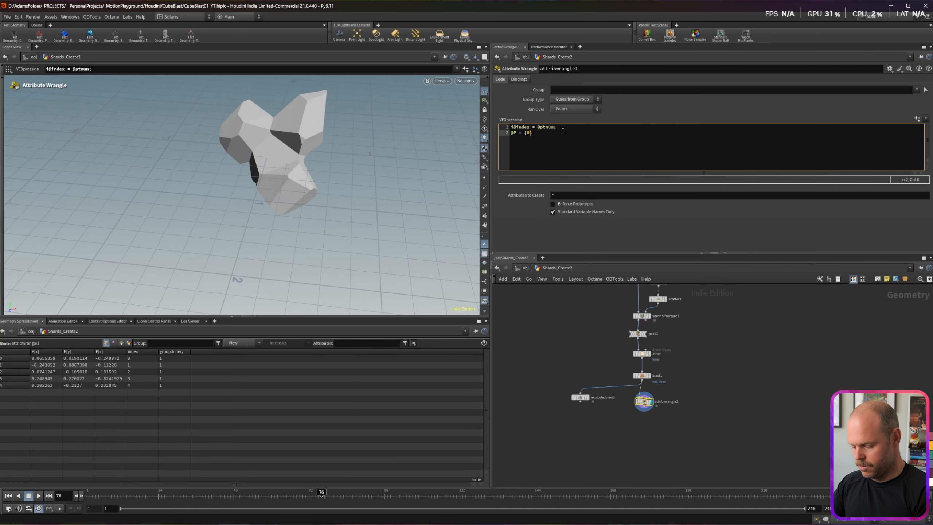
pyautogui.write('P = {0,0,0};')
pyautogui.hotkey('ctrl', 'Return')
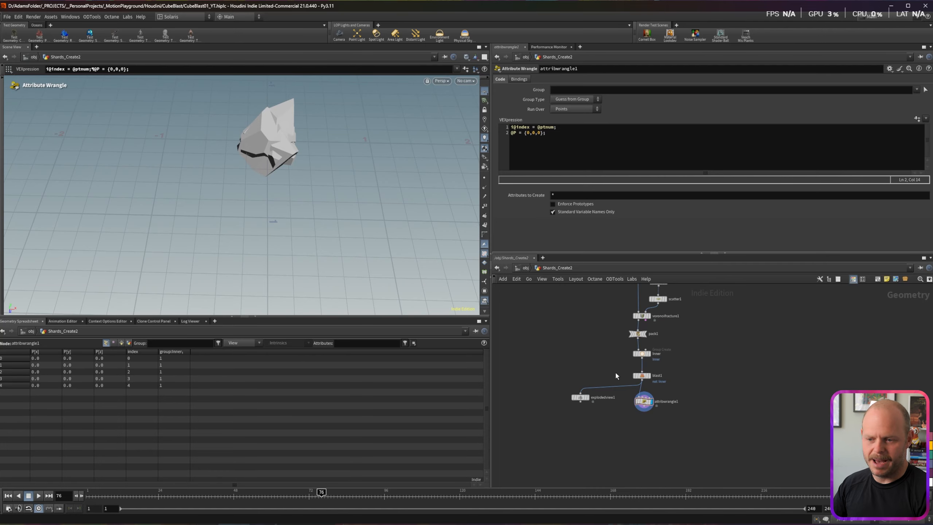
# Step: Cap the chain with a Null named Shards_OUT
pyautogui.press('Tab')
pyautogui.write('null')
pyautogui.press('Return')
pyautogui.write('Shards_OUT')
pyautogui.press('Return')
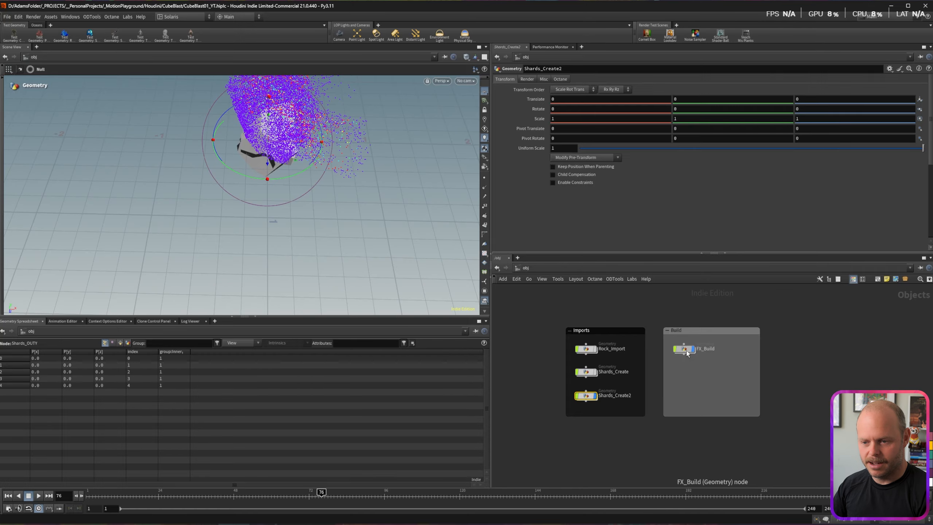
# Step: In FX_Build, add a Copy to Points node with blast2 as the target points
pyautogui.click(675, 398)
pyautogui.keyDown('alt'); pyautogui.moveTo(273, 209); pyautogui.dragTo(257, 147); pyautogui.keyUp('alt')
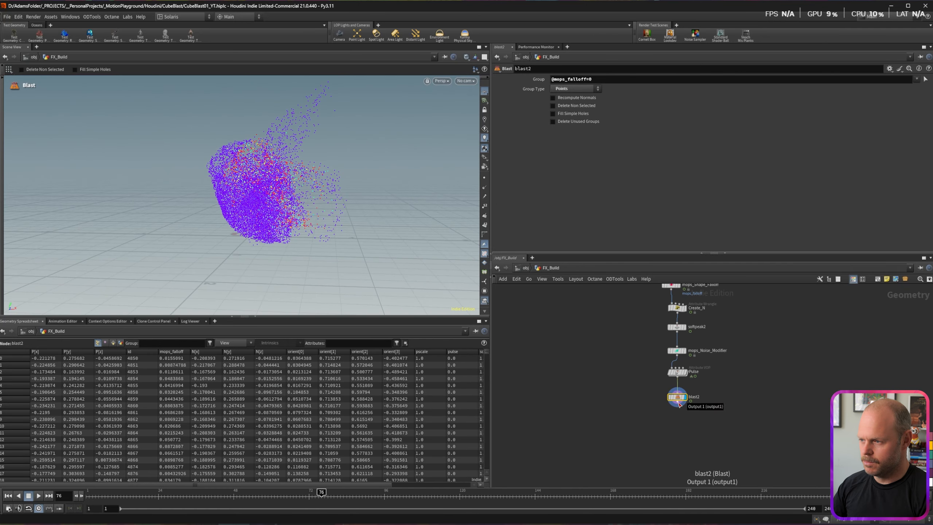
pyautogui.click(678, 405)
pyautogui.moveTo(734, 437); pyautogui.dragTo(733, 437)
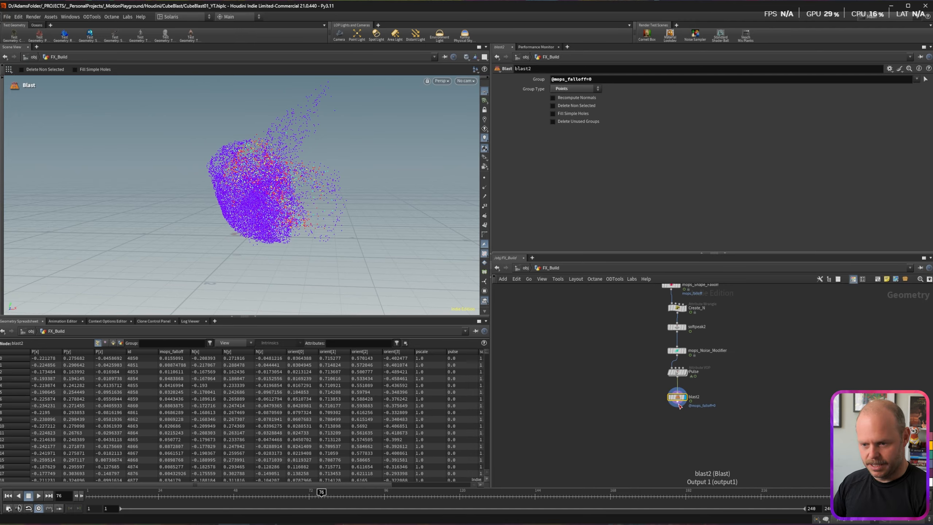
pyautogui.press('Tab')
pyautogui.write('ctp')
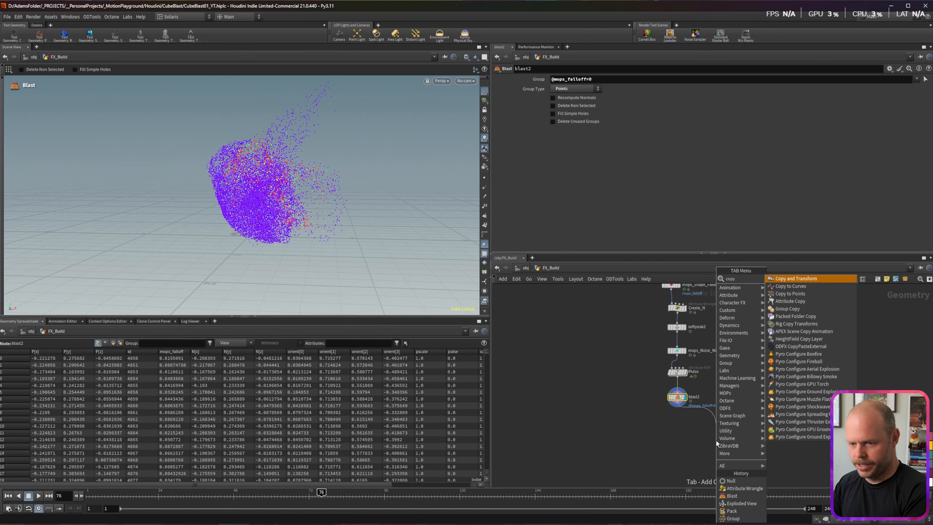
pyautogui.press('Return')
pyautogui.press('Return')
pyautogui.click(677, 405)
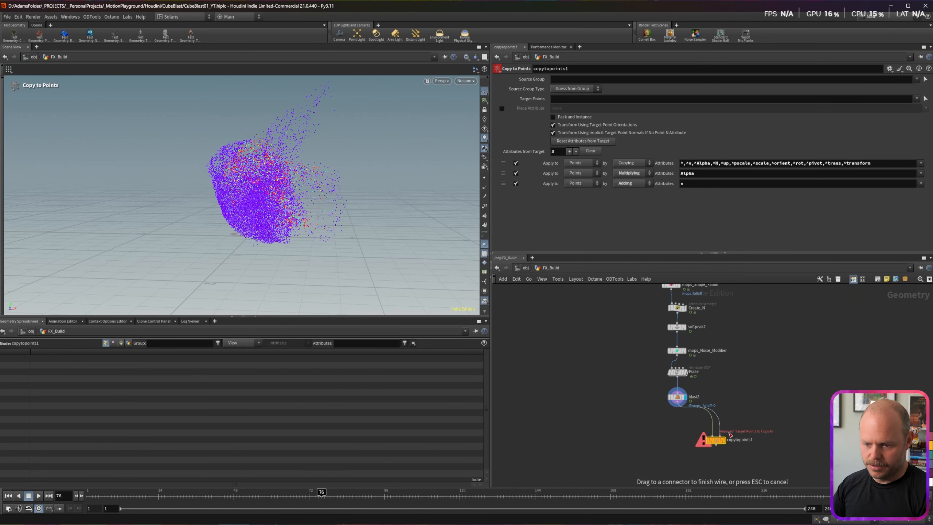
pyautogui.click(677, 437)
pyautogui.moveTo(678, 437); pyautogui.dragTo(756, 435)
# Step: Add an Object Merge fetching Shards_Create2's output null and wire it into Copy to Points
pyautogui.press('Tab')
pyautogui.write('om')
pyautogui.press('Return')
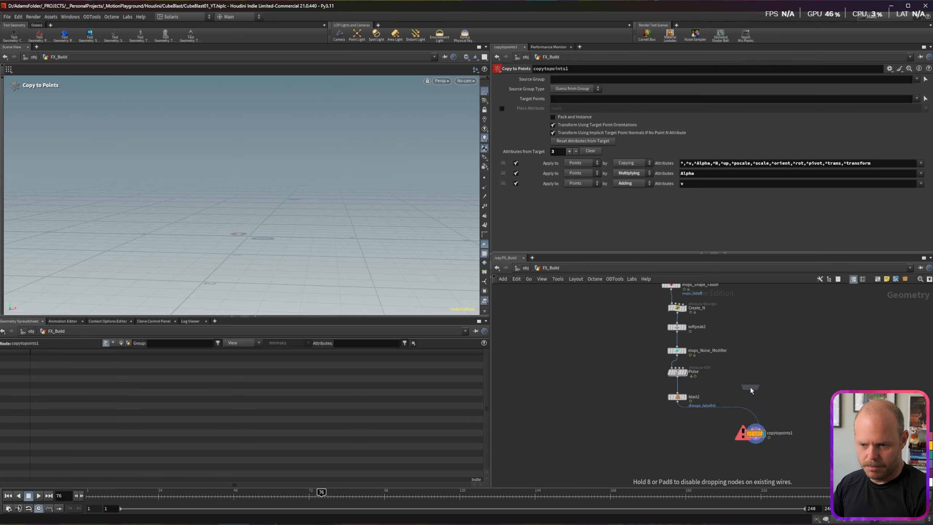
pyautogui.click(749, 387)
pyautogui.click(925, 99)
pyautogui.click(854, 57)
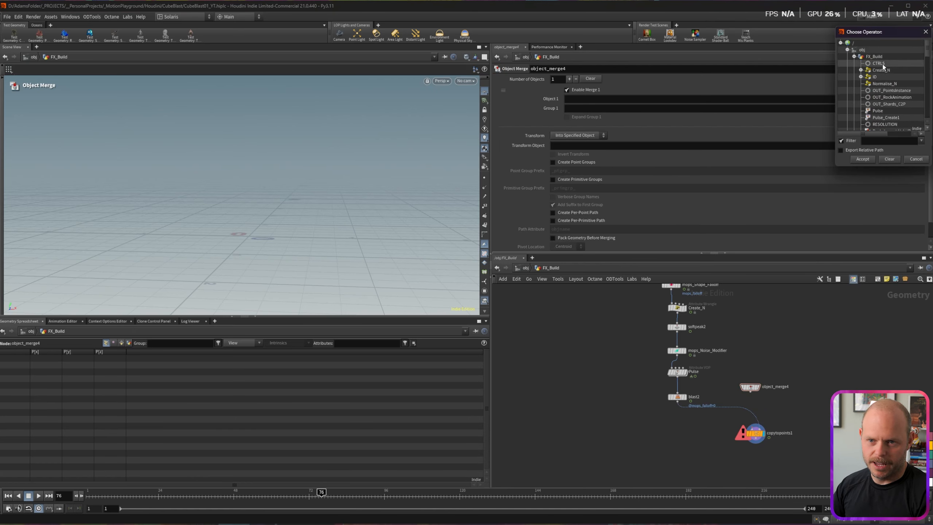
pyautogui.click(854, 57)
pyautogui.click(854, 83)
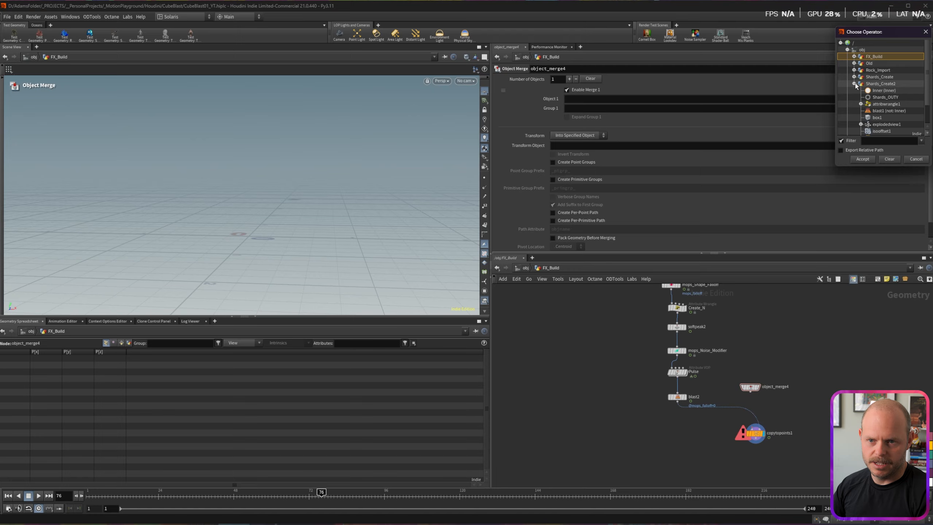
pyautogui.click(869, 96)
pyautogui.click(852, 156)
pyautogui.click(749, 392)
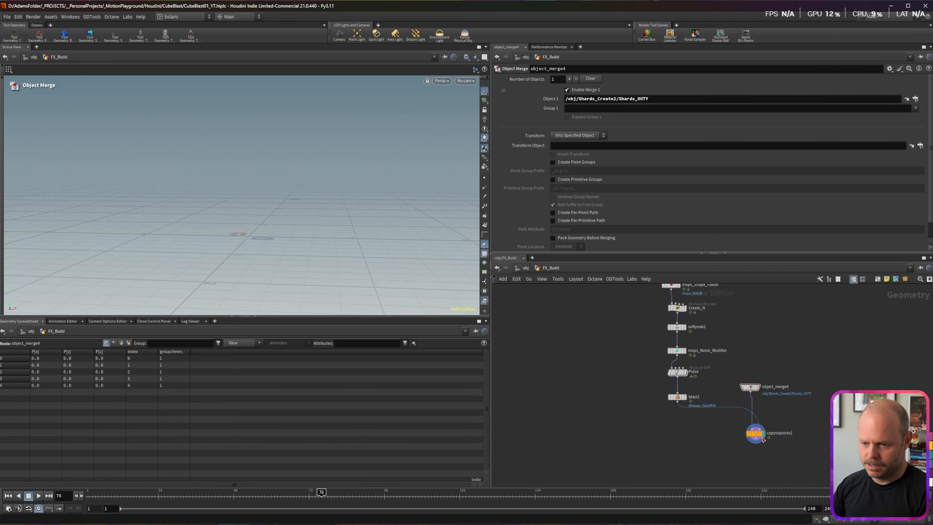
pyautogui.click(751, 425)
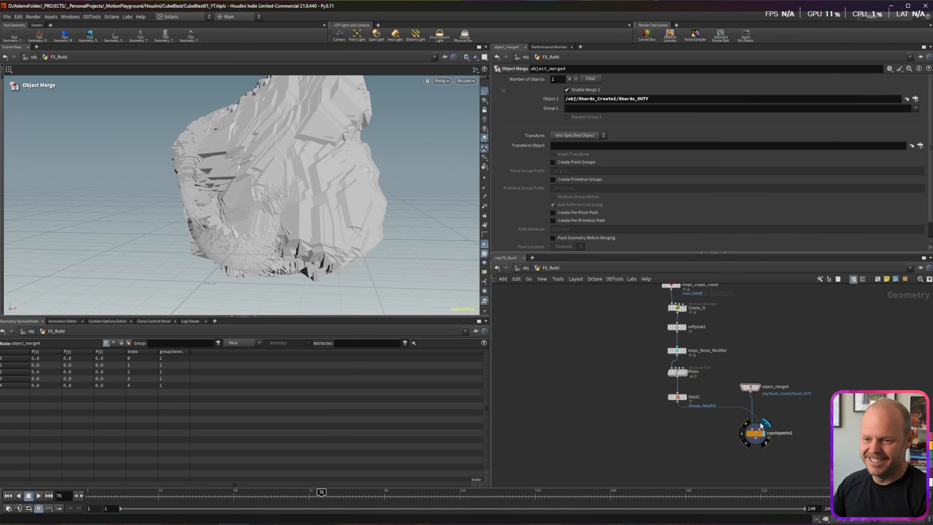
# Step: Rearrange the merge, copy, blast2 and upstream nodes to tidy the network
pyautogui.moveTo(774, 369); pyautogui.dragTo(753, 436)
pyautogui.moveTo(755, 436); pyautogui.dragTo(788, 455)
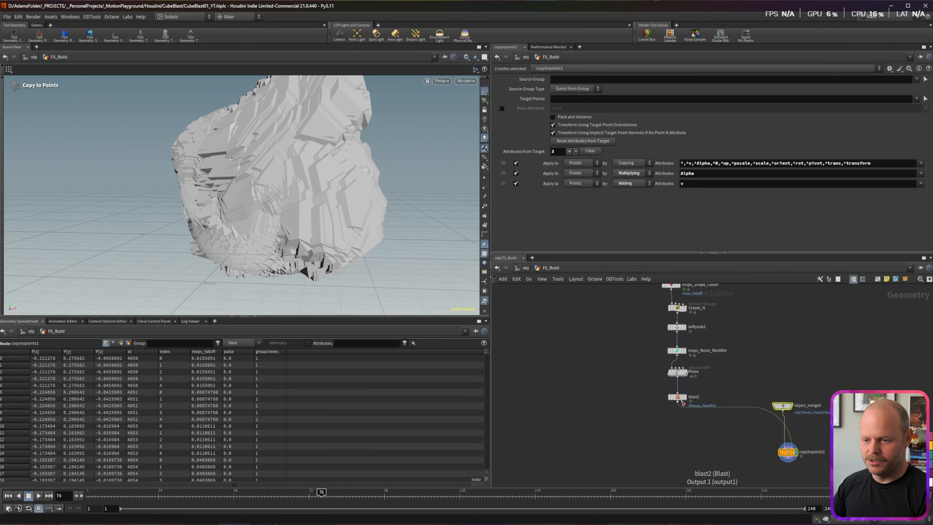
pyautogui.moveTo(678, 399); pyautogui.dragTo(679, 392)
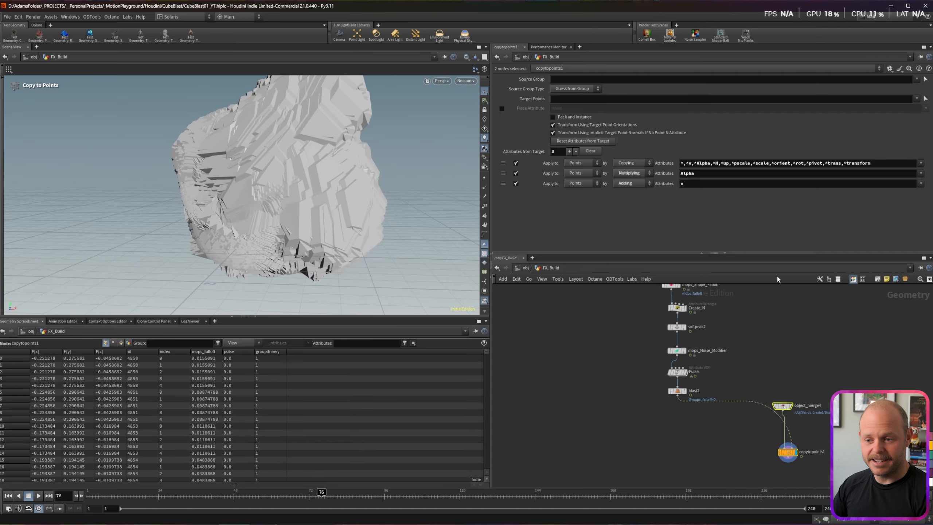
pyautogui.press('Escape')
pyautogui.keyDown('alt'); pyautogui.moveTo(238, 162); pyautogui.dragTo(214, 146); pyautogui.keyUp('alt')
pyautogui.moveTo(718, 307); pyautogui.dragTo(709, 323, button='middle')
pyautogui.moveTo(707, 357); pyautogui.dragTo(670, 444)
pyautogui.moveTo(623, 321); pyautogui.dragTo(667, 382)
# Step: Insert an Attribute Create on the wire writing a pscale attribute of 0.1
pyautogui.click(650, 322)
pyautogui.press('Tab')
pyautogui.write('create')
pyautogui.press('Return')
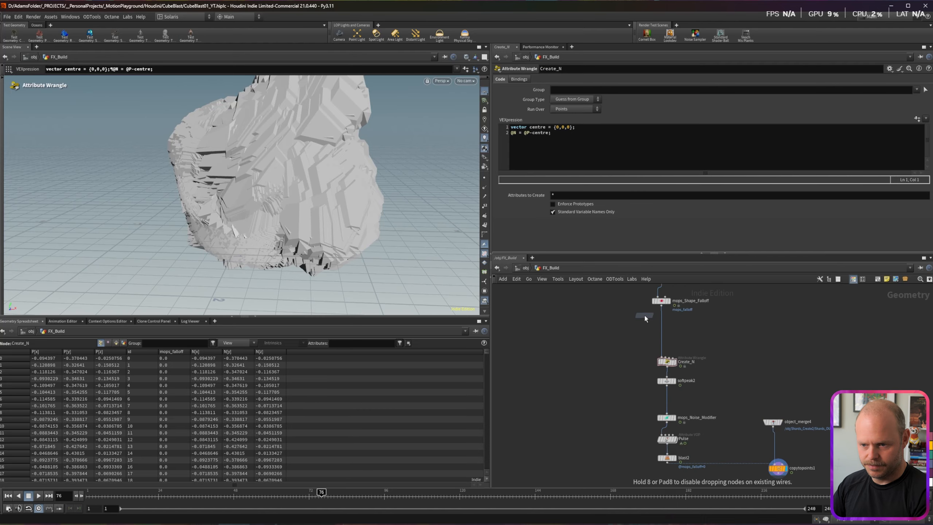
pyautogui.click(662, 323)
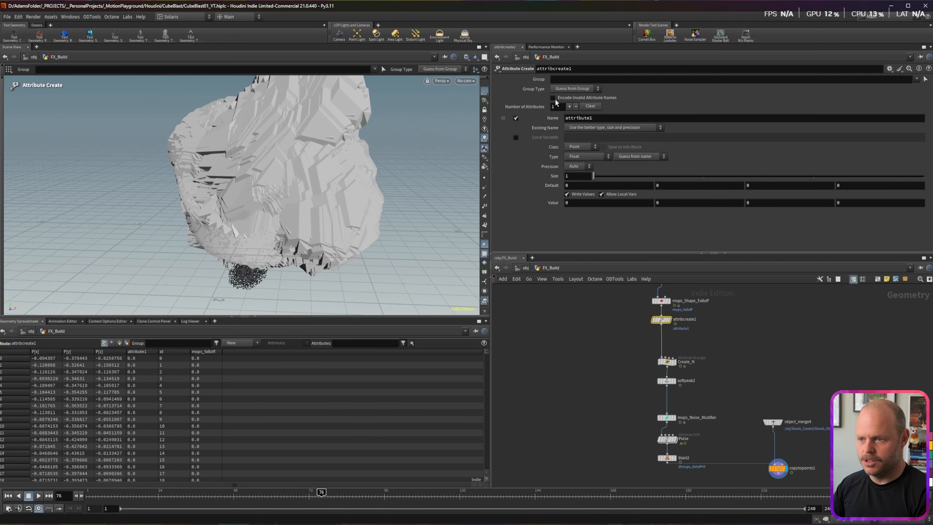
pyautogui.moveTo(601, 119); pyautogui.dragTo(490, 111)
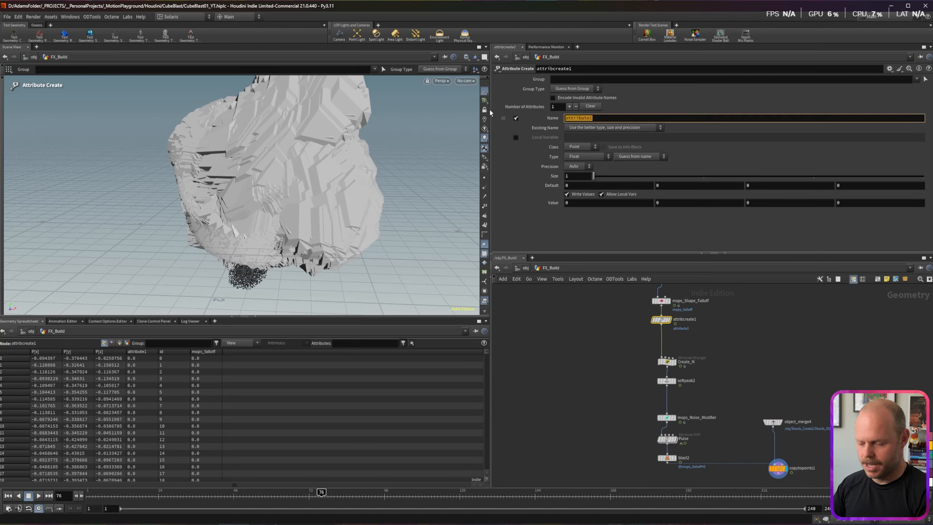
pyautogui.write('pscale')
pyautogui.press('Return')
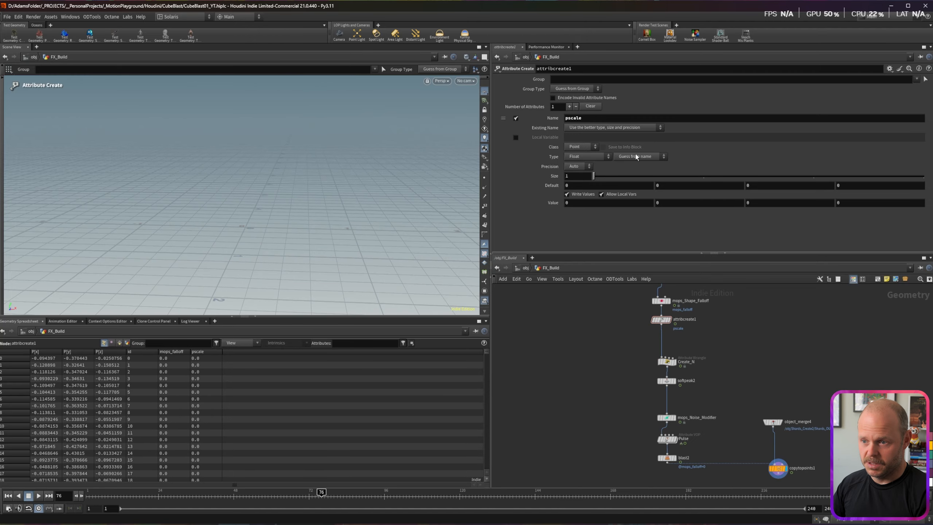
pyautogui.moveTo(541, 202); pyautogui.dragTo(543, 203)
pyautogui.write('.1')
pyautogui.press('Return')
# Step: Lower the pscale value to 0.05 so the copied shards shrink
pyautogui.keyDown('alt'); pyautogui.moveTo(380, 169); pyautogui.dragTo(307, 173); pyautogui.keyUp('alt')
pyautogui.scroll(5, 295, 132)
pyautogui.moveTo(585, 203); pyautogui.dragTo(547, 206)
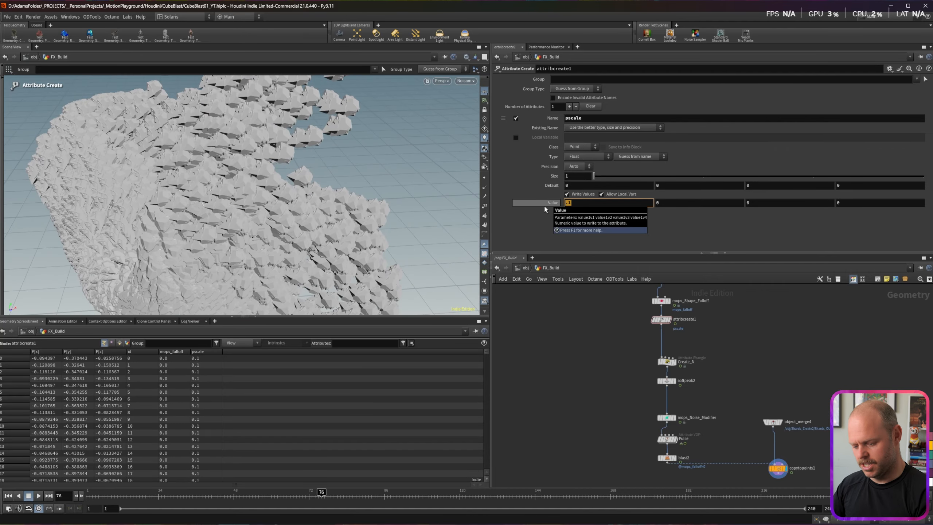
pyautogui.press('Return')
pyautogui.scroll(-5, 209, 223)
pyautogui.keyDown('alt'); pyautogui.moveTo(210, 224); pyautogui.dragTo(234, 214); pyautogui.keyUp('alt')
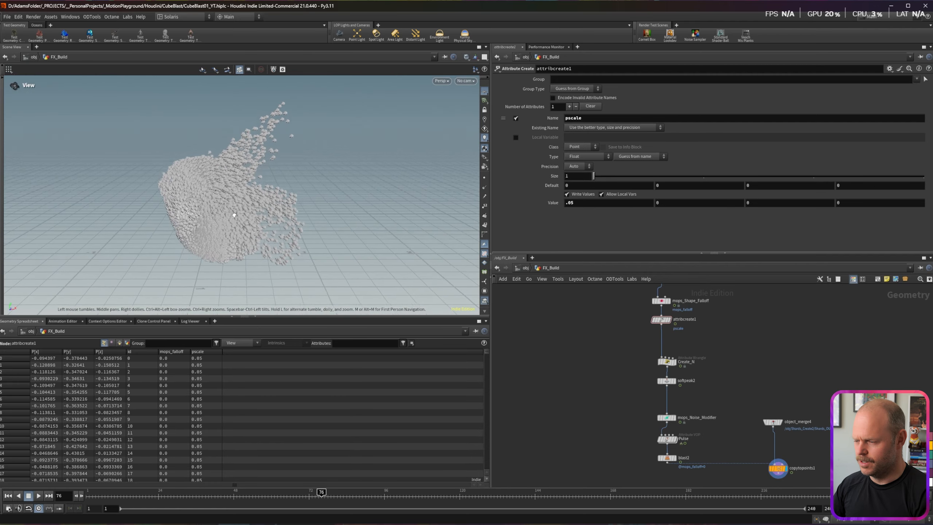
pyautogui.scroll(4, 235, 207)
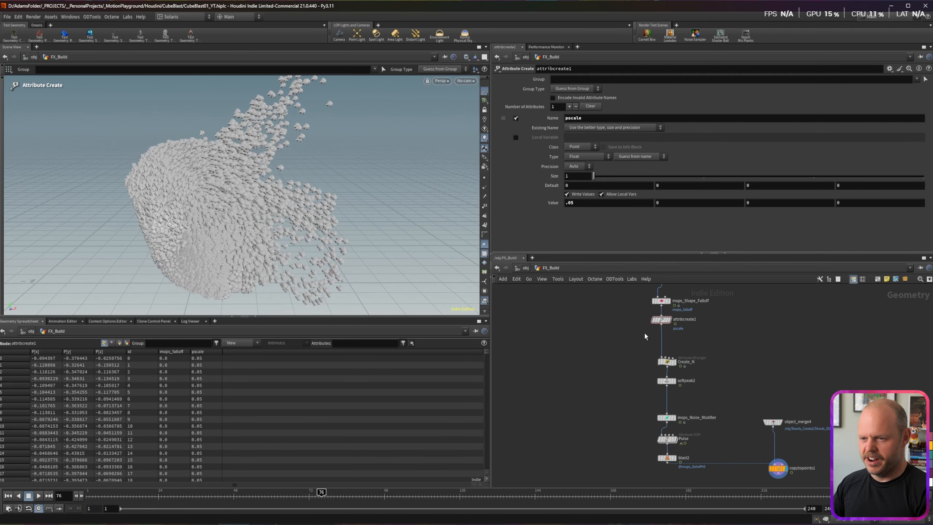
# Step: Add an Attribute Randomize node on the wire below attribcreate1
pyautogui.press('Tab')
pyautogui.write('aaf')
pyautogui.press('Return')
pyautogui.click(661, 334)
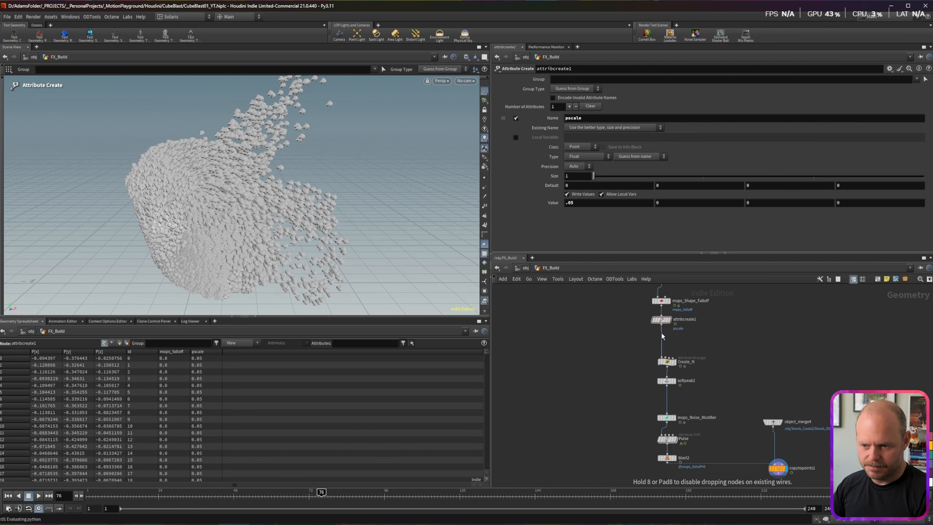
pyautogui.click(662, 335)
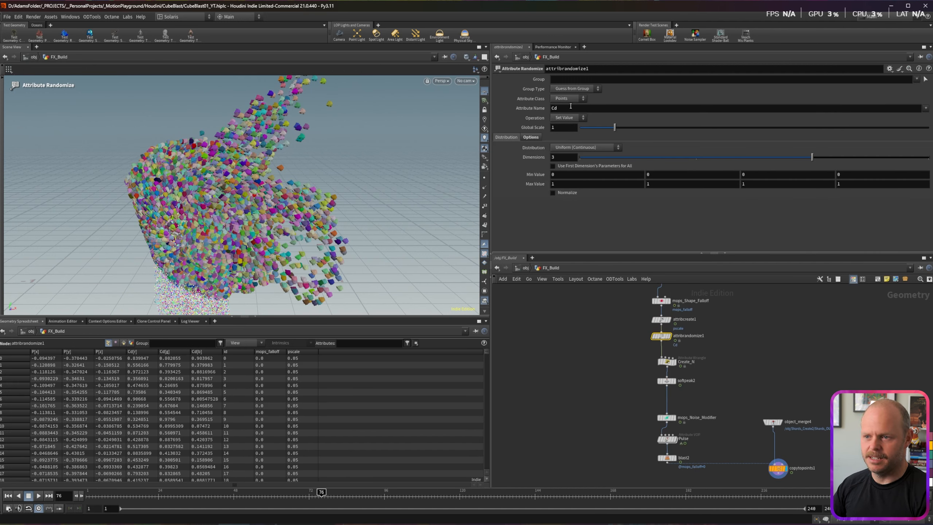
# Step: Set attribrandomize1 to multiply the pscale attribute, using a single dimension
pyautogui.moveTo(473, 101); pyautogui.dragTo(476, 109)
pyautogui.write('pscale')
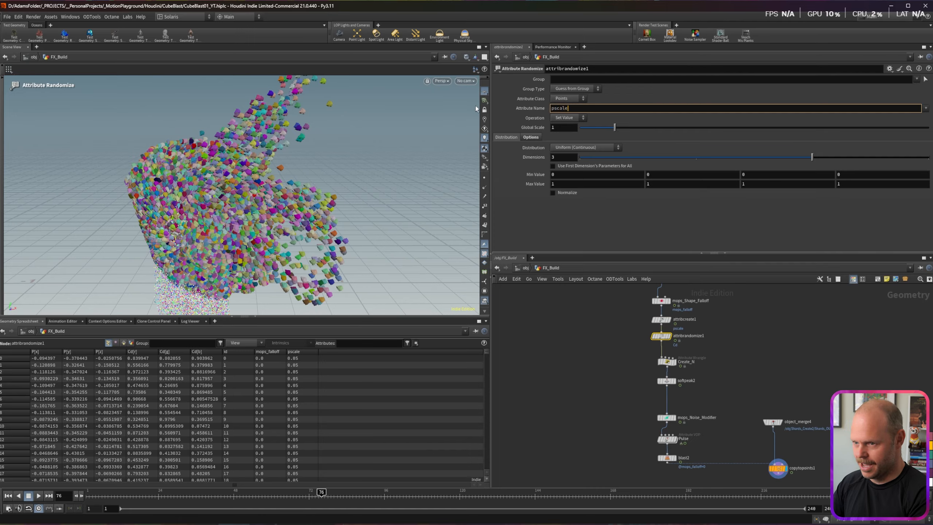
pyautogui.click(565, 118)
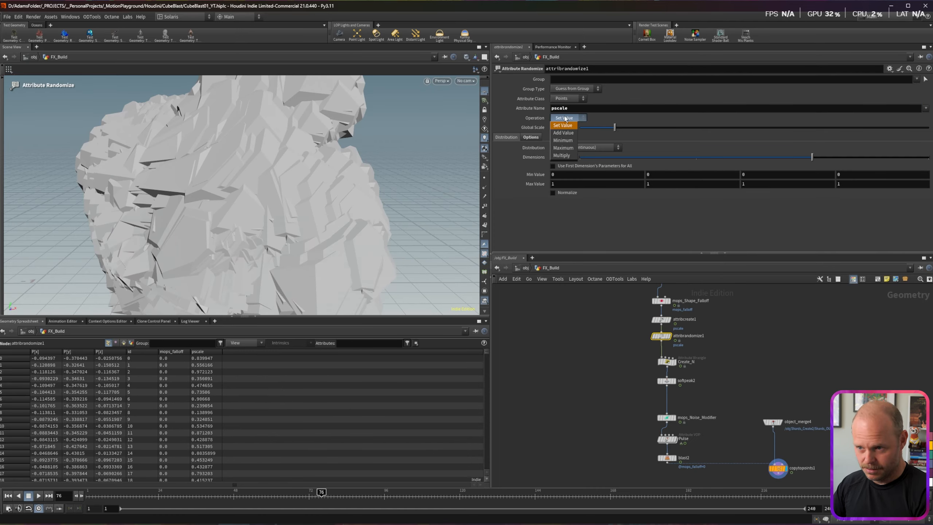
pyautogui.click(562, 155)
pyautogui.click(557, 175)
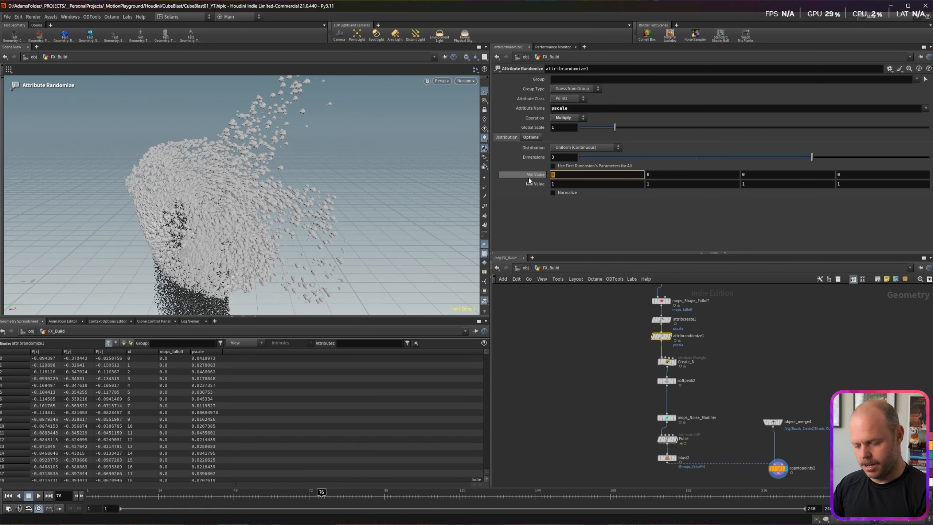
pyautogui.write('.7')
pyautogui.press('Return')
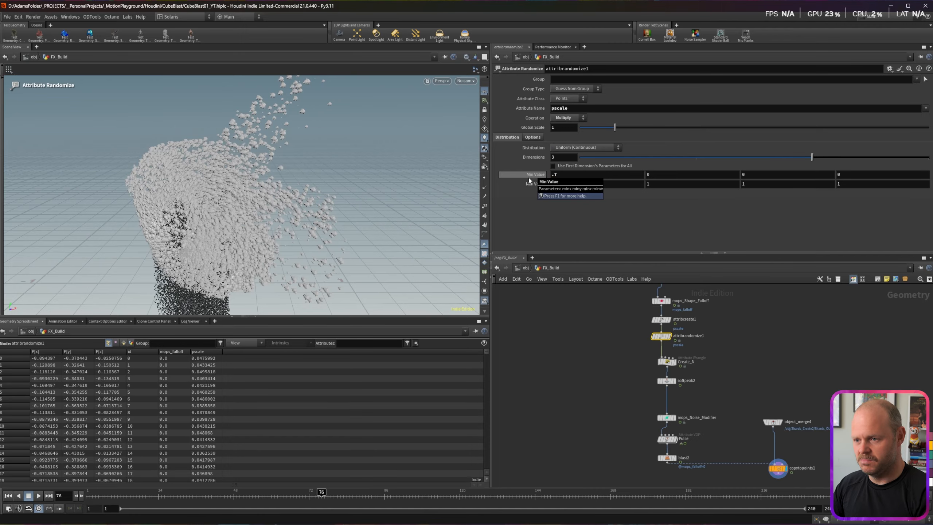
pyautogui.write('.2')
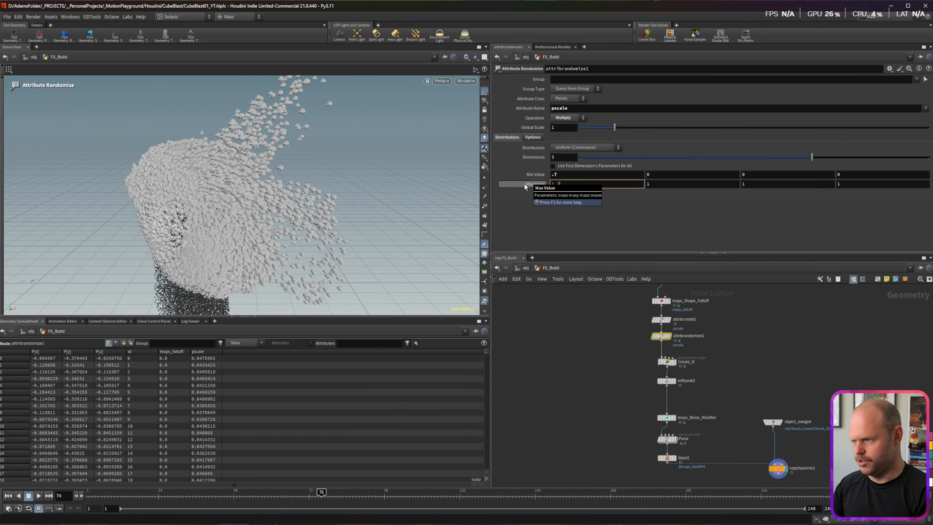
pyautogui.press('Return')
pyautogui.click(581, 157)
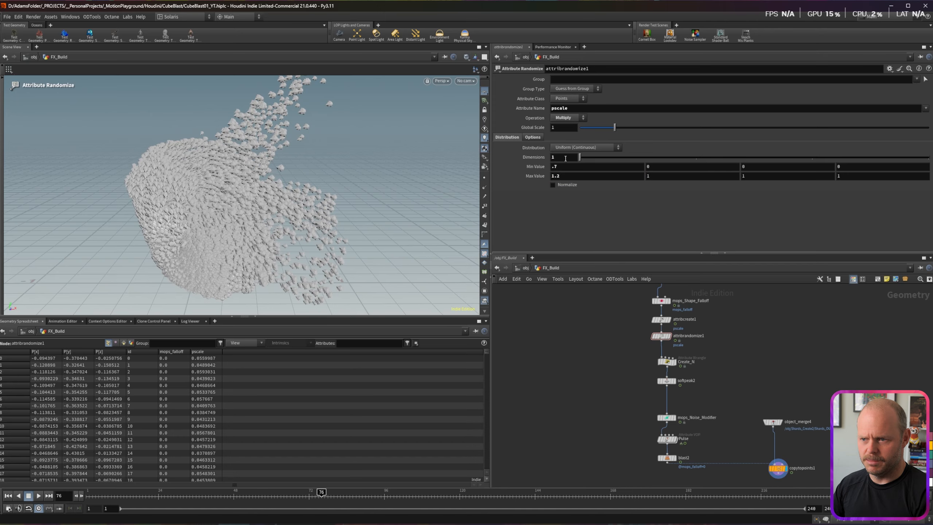
pyautogui.scroll(10, 278, 198)
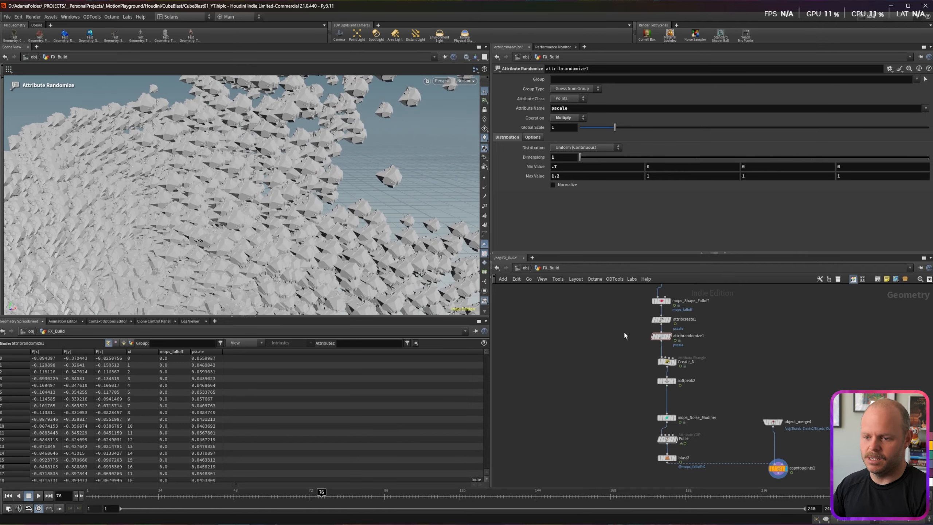
# Step: Seed the pscale randomizer by the id attribute and set its minimum to 0.5
pyautogui.click(661, 336)
pyautogui.click(532, 137)
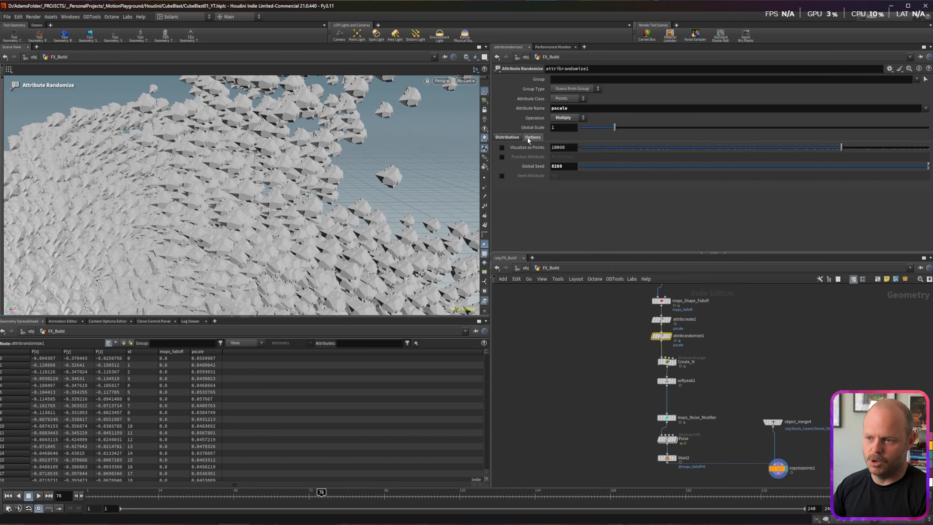
pyautogui.click(501, 176)
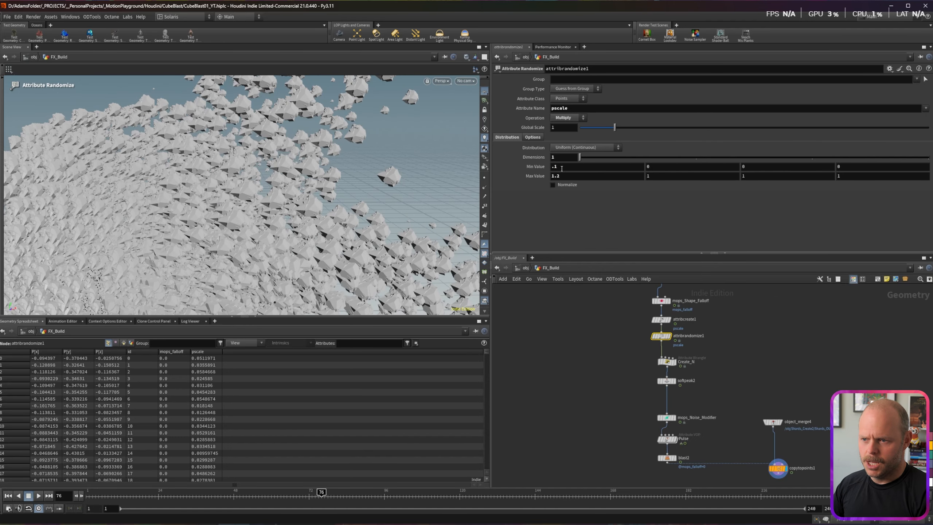
pyautogui.moveTo(560, 168); pyautogui.dragTo(547, 169)
pyautogui.write('.5')
pyautogui.press('Return')
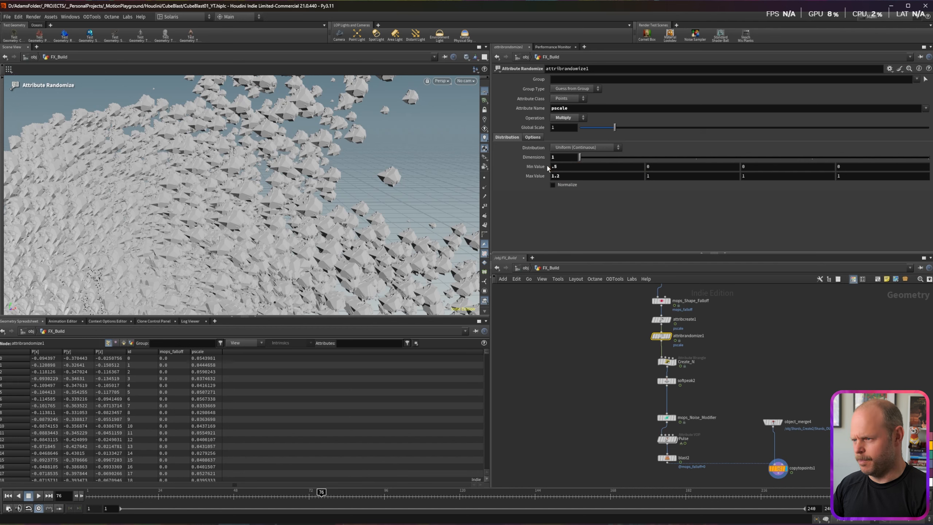
pyautogui.press('Escape')
# Step: Set the maximum multiplier to 1.2, then shift the downstream nodes down for room
pyautogui.moveTo(235, 176); pyautogui.dragTo(214, 188)
pyautogui.scroll(-5, 273, 205)
pyautogui.press('Return')
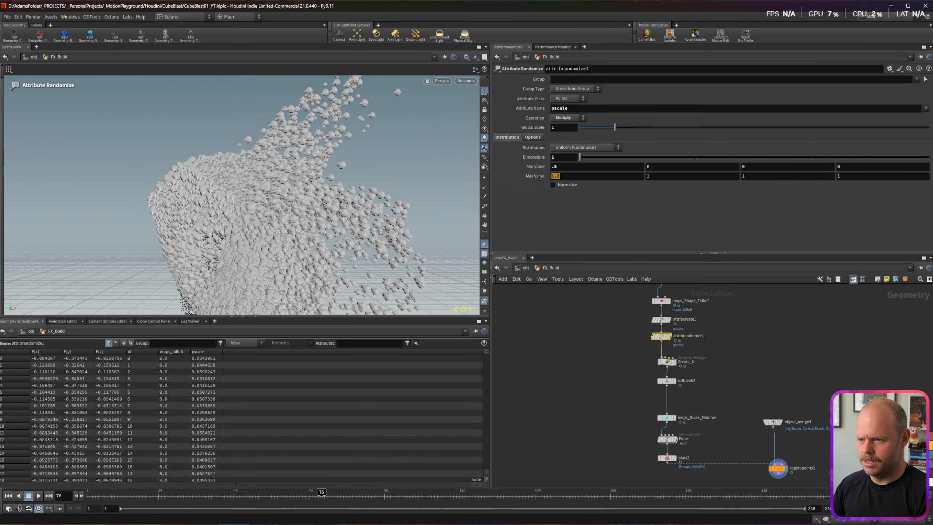
pyautogui.write('2')
pyautogui.press('Return')
pyautogui.keyDown('alt'); pyautogui.moveTo(259, 173); pyautogui.dragTo(294, 176); pyautogui.keyUp('alt')
pyautogui.moveTo(562, 176); pyautogui.dragTo(502, 176)
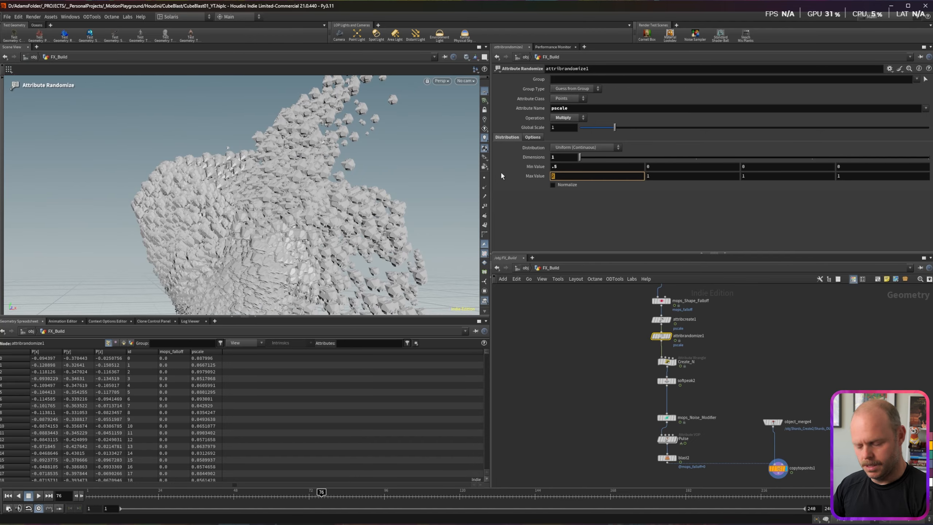
pyautogui.write('1.2')
pyautogui.press('Return')
pyautogui.moveTo(626, 355); pyautogui.dragTo(782, 480)
pyautogui.moveTo(782, 480); pyautogui.dragTo(782, 479)
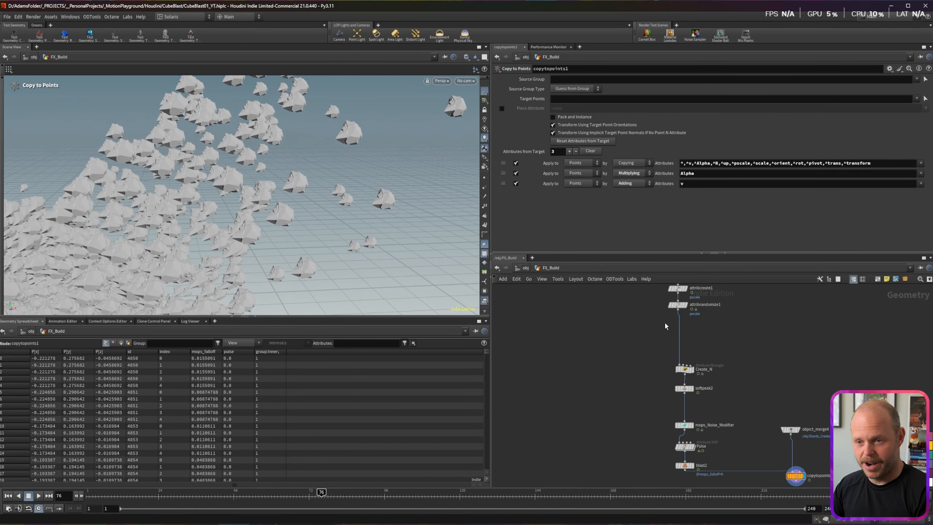
# Step: Insert a new Attribute Randomize on the wire and set its attribute name to orient
pyautogui.press('Tab')
pyautogui.write('rand')
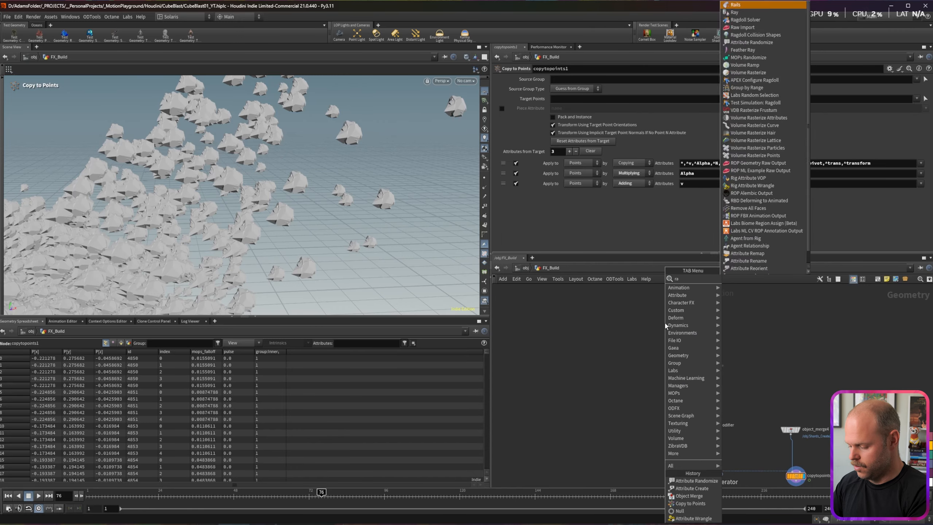
pyautogui.press('Return')
pyautogui.click(678, 323)
pyautogui.click(562, 108)
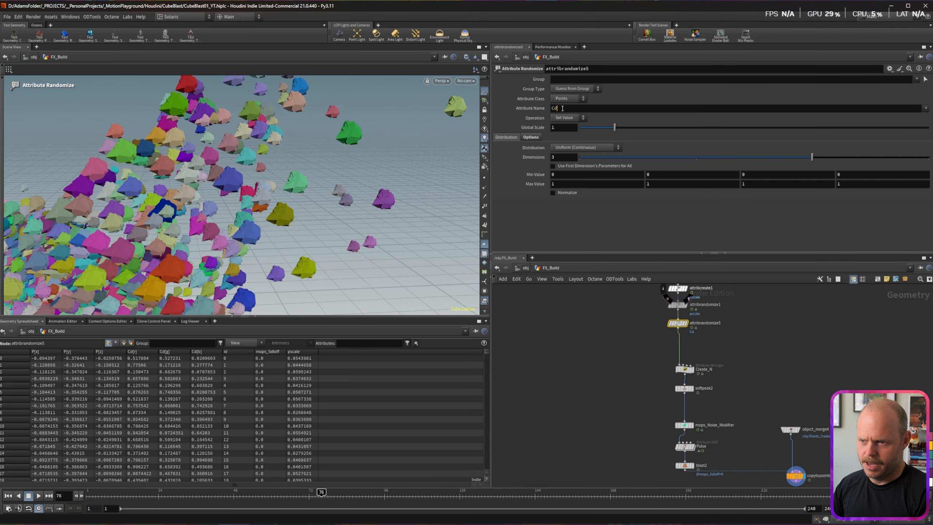
pyautogui.moveTo(563, 109); pyautogui.dragTo(544, 107)
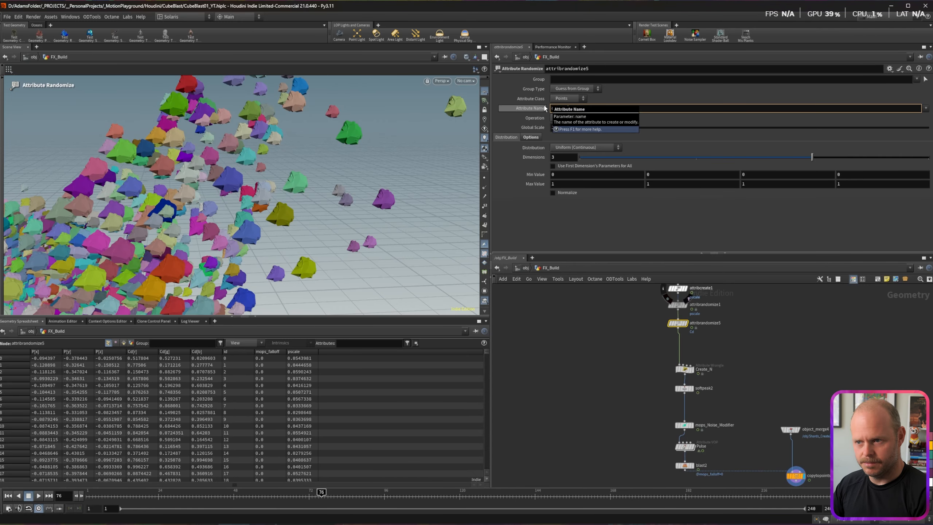
pyautogui.write('orient')
pyautogui.press('Return')
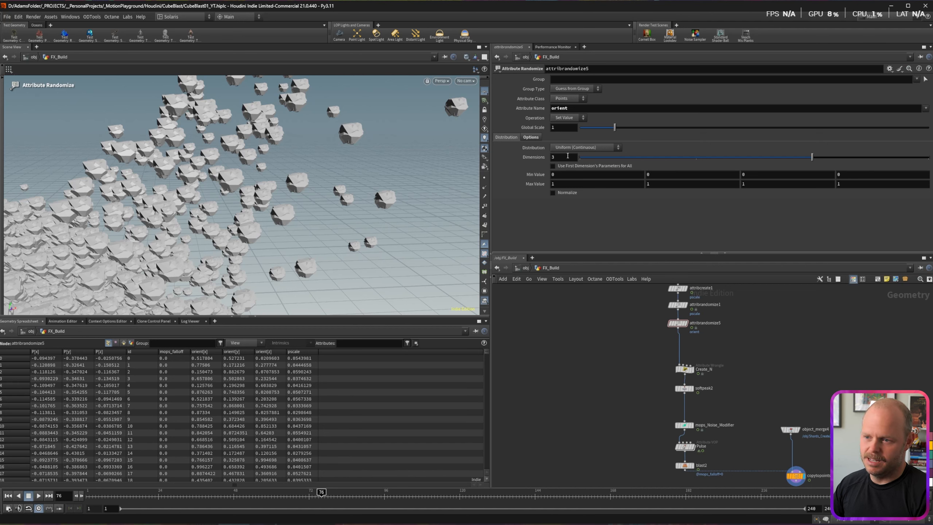
# Step: Use the Direction or Orientation distribution with 4 dimensions
pyautogui.click(567, 149)
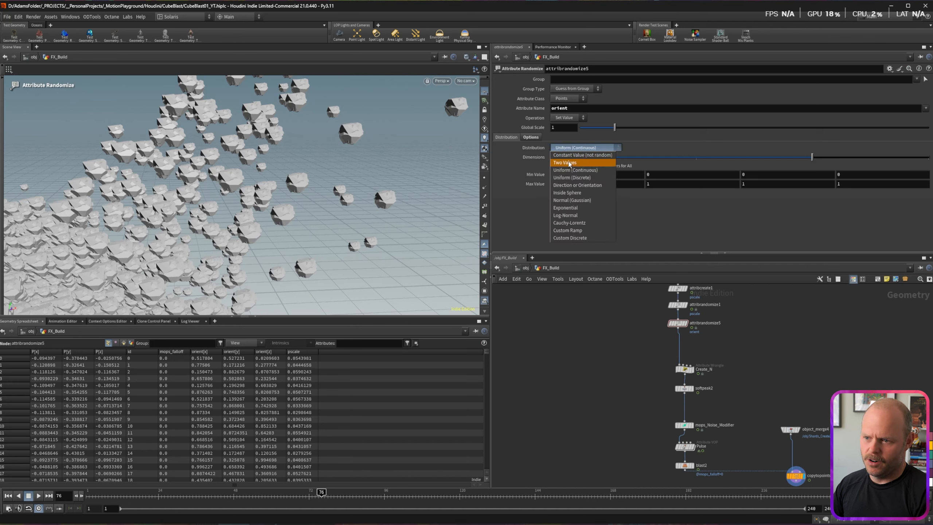
pyautogui.click(601, 186)
pyautogui.press('Return')
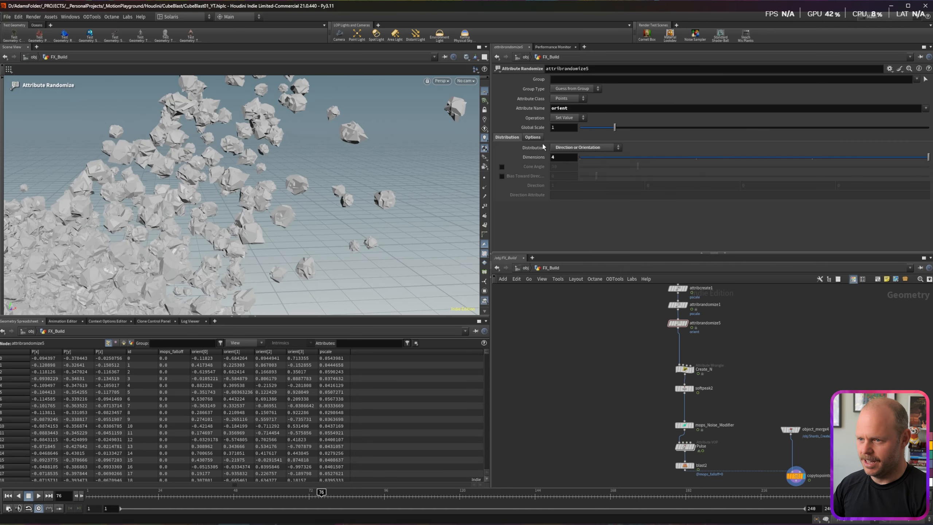
pyautogui.keyDown('alt'); pyautogui.moveTo(171, 249); pyautogui.dragTo(232, 244); pyautogui.keyUp('alt')
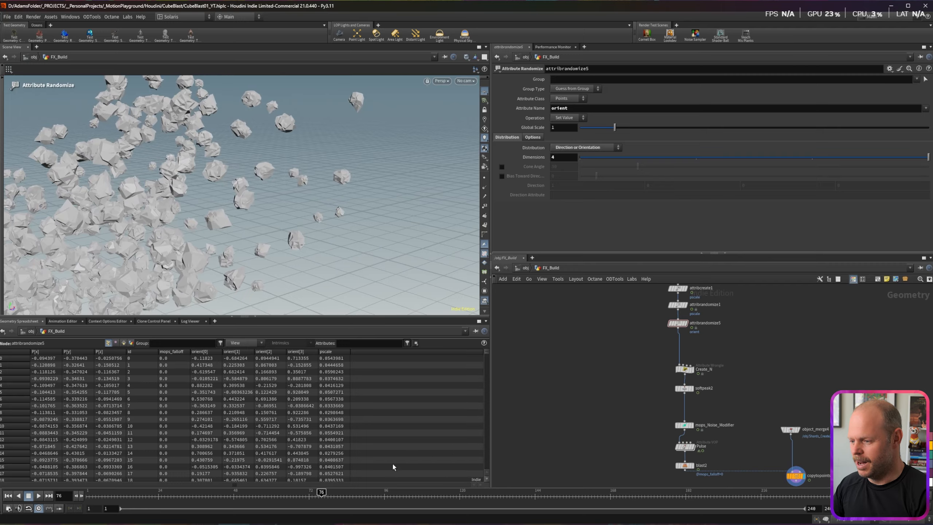
pyautogui.moveTo(321, 492); pyautogui.dragTo(205, 491)
# Step: Seed the orient randomization by id and inspect the rotated rocks
pyautogui.click(532, 137)
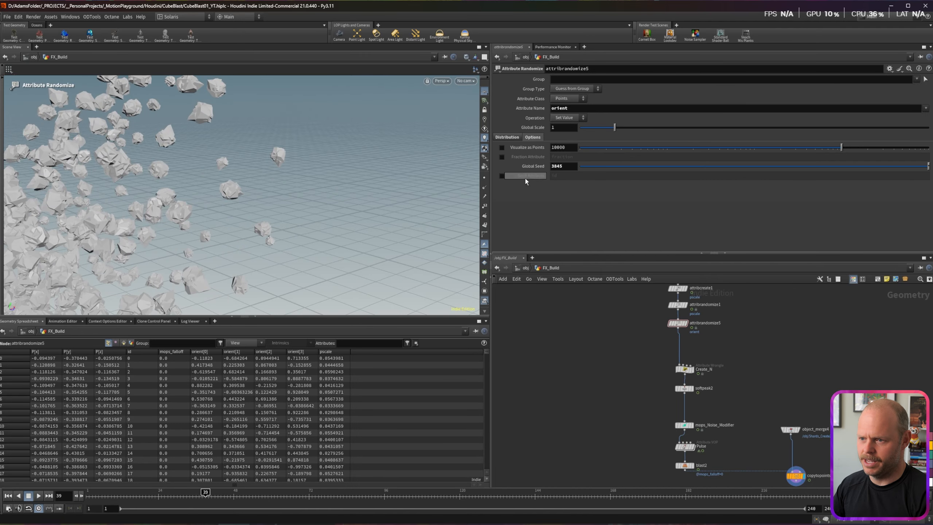
pyautogui.click(502, 176)
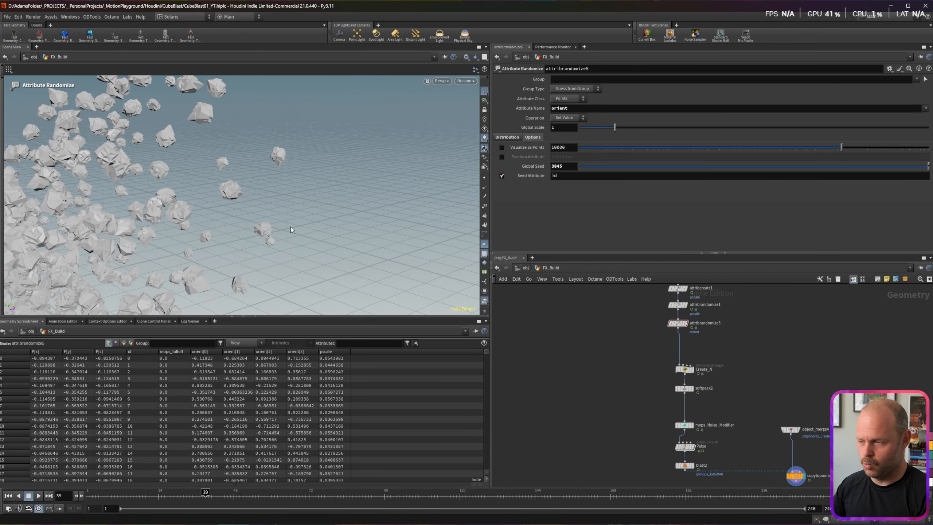
pyautogui.keyDown('alt'); pyautogui.moveTo(290, 230); pyautogui.dragTo(299, 222); pyautogui.keyUp('alt')
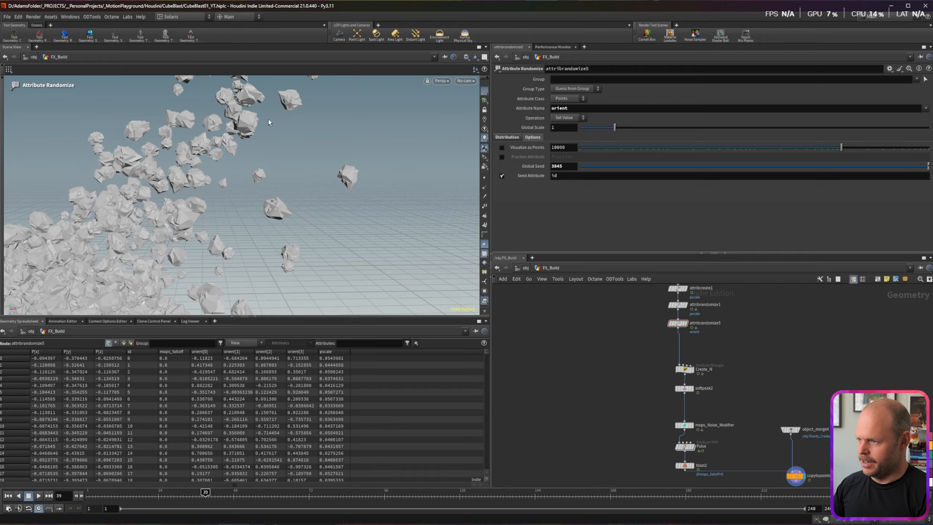
pyautogui.keyDown('alt'); pyautogui.moveTo(269, 123); pyautogui.dragTo(248, 168); pyautogui.keyUp('alt')
pyautogui.scroll(8, 254, 164)
pyautogui.scroll(1, 253, 165)
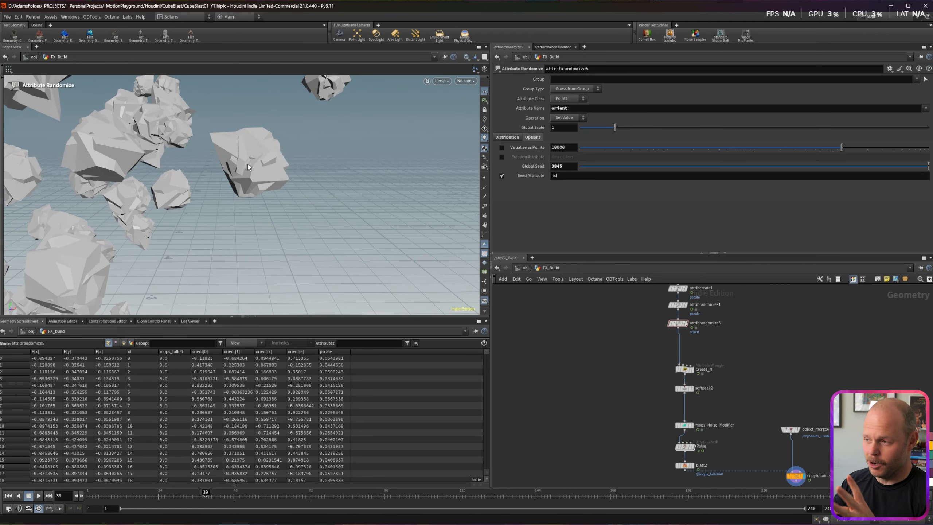
pyautogui.moveTo(747, 406); pyautogui.dragTo(649, 313, button='middle')
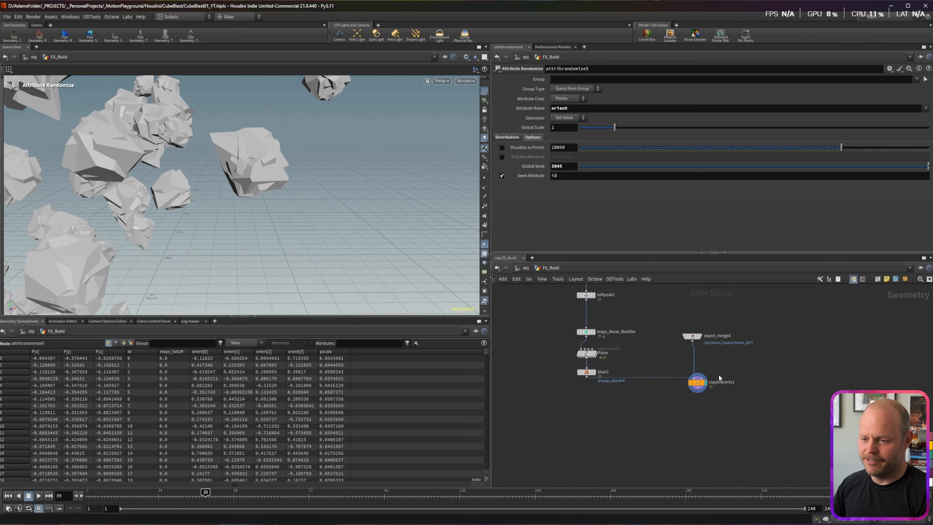
# Step: Move object_merge4 and copytopoints1 aside to the lower right
pyautogui.click(697, 383)
pyautogui.moveTo(698, 337); pyautogui.dragTo(694, 324)
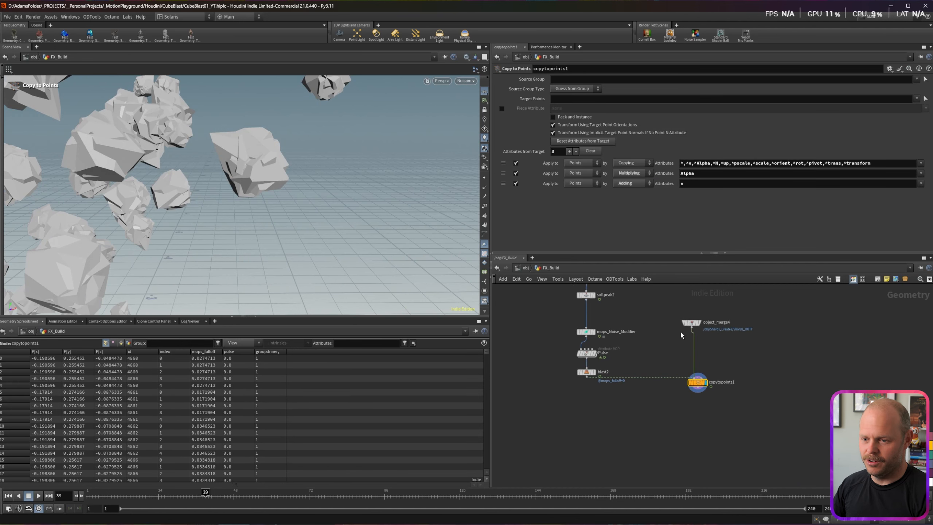
pyautogui.click(693, 323)
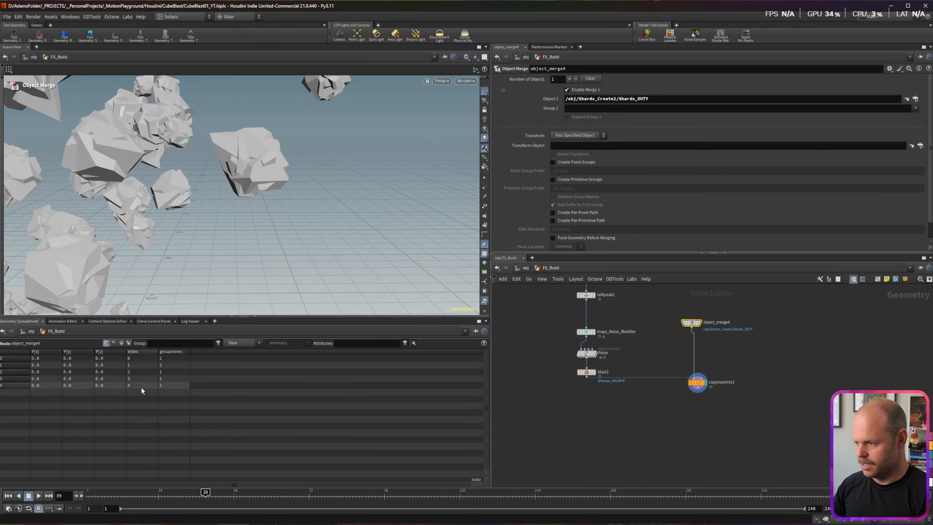
pyautogui.moveTo(720, 310); pyautogui.dragTo(689, 398)
pyautogui.press('l')
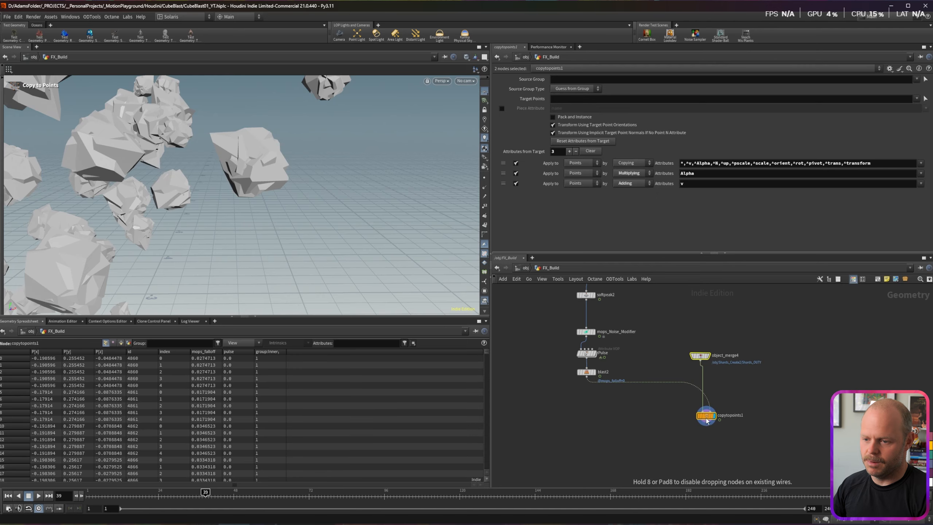
pyautogui.click(652, 402)
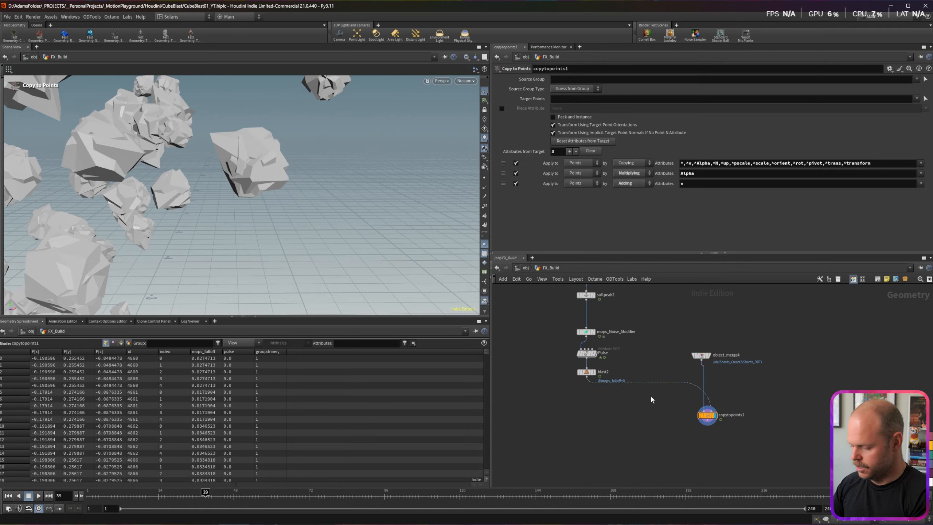
# Step: Add an Attribute Wrangle just below blast2 and select its name for renaming
pyautogui.press('Tab')
pyautogui.write('wran')
pyautogui.press('Return')
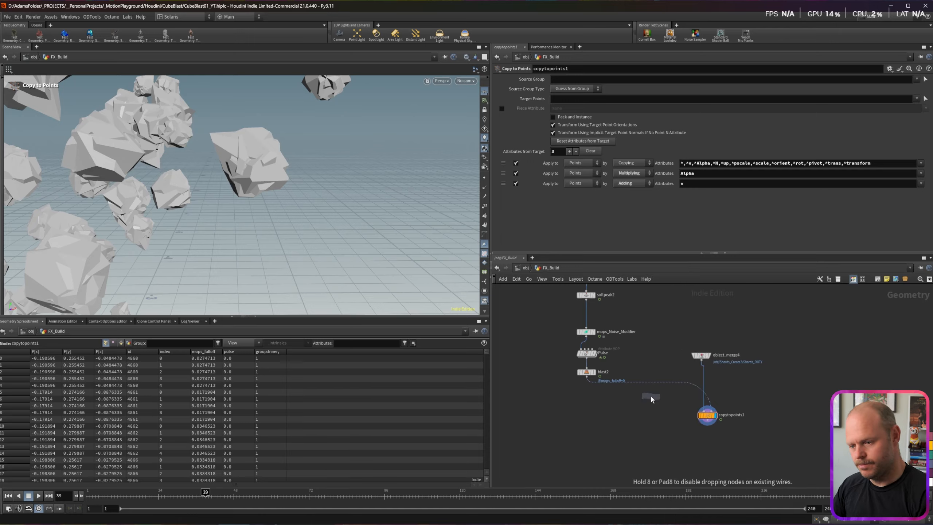
pyautogui.moveTo(655, 391); pyautogui.dragTo(590, 402)
pyautogui.click(610, 400)
pyautogui.doubleClick(610, 400)
pyautogui.write('Index_Random')
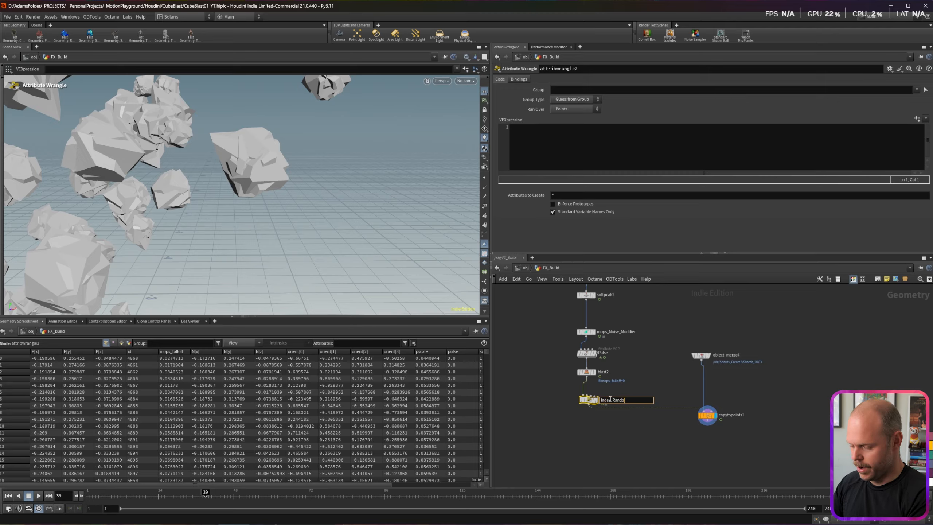
pyautogui.press('Return')
pyautogui.click(548, 133)
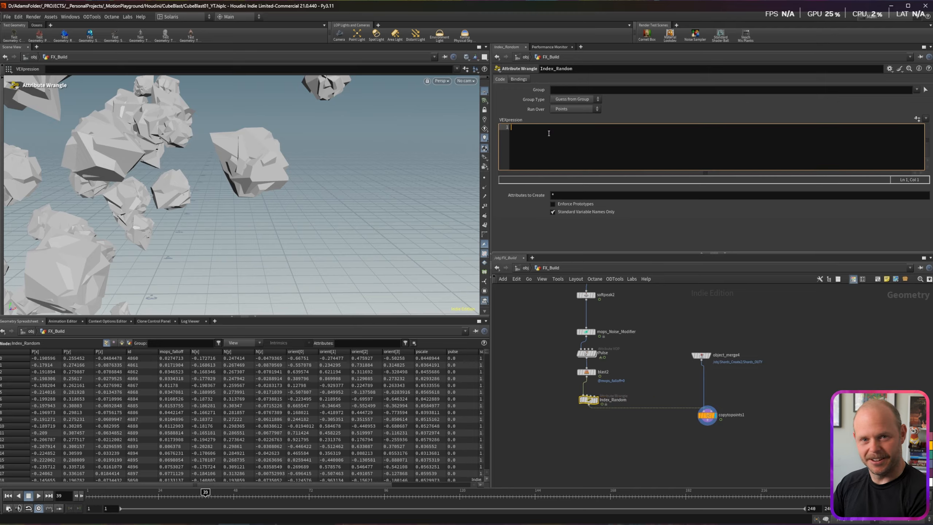
pyautogui.write('i@index')
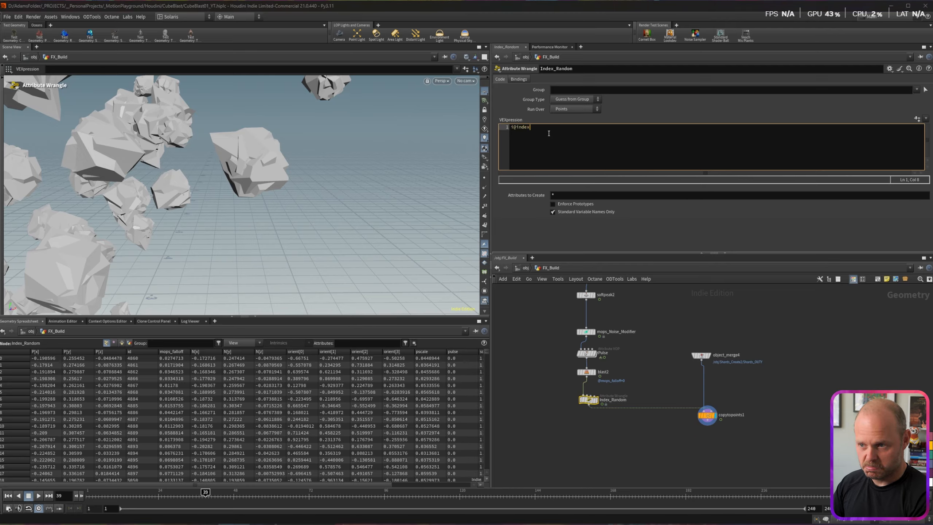
pyautogui.write(' = rand(')
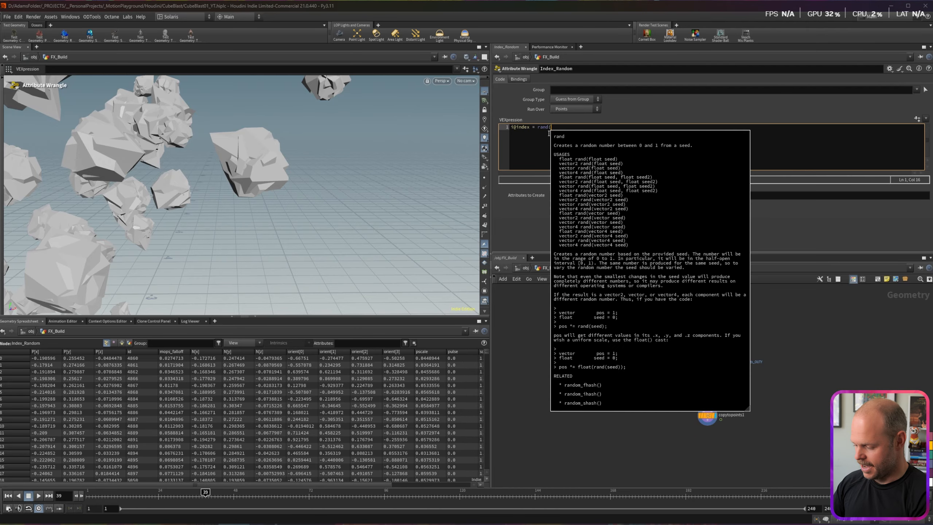
pyautogui.write('@id);')
pyautogui.click(532, 335)
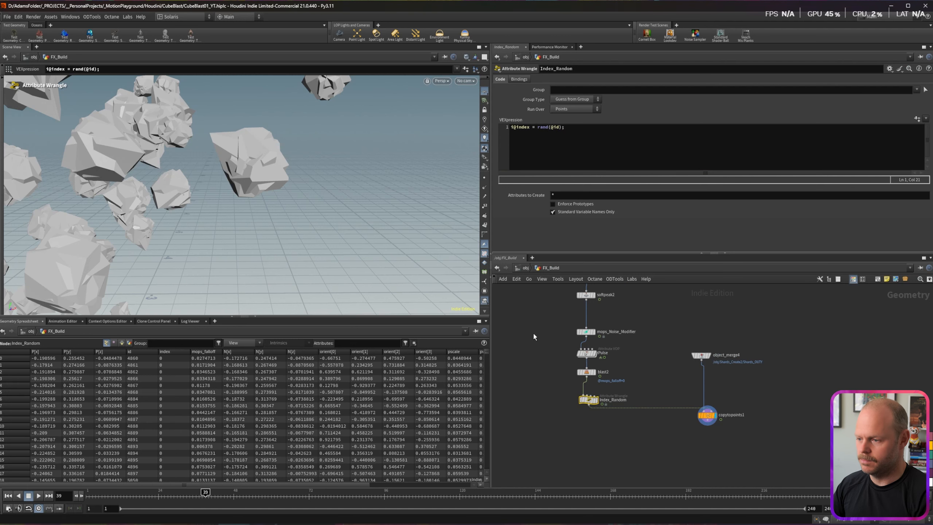
pyautogui.click(165, 352)
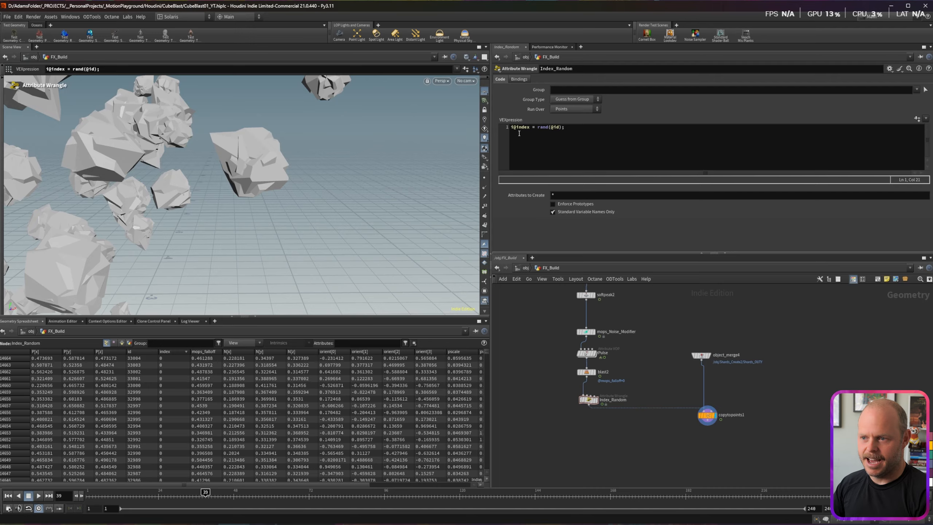
pyautogui.click(169, 352)
pyautogui.click(539, 127)
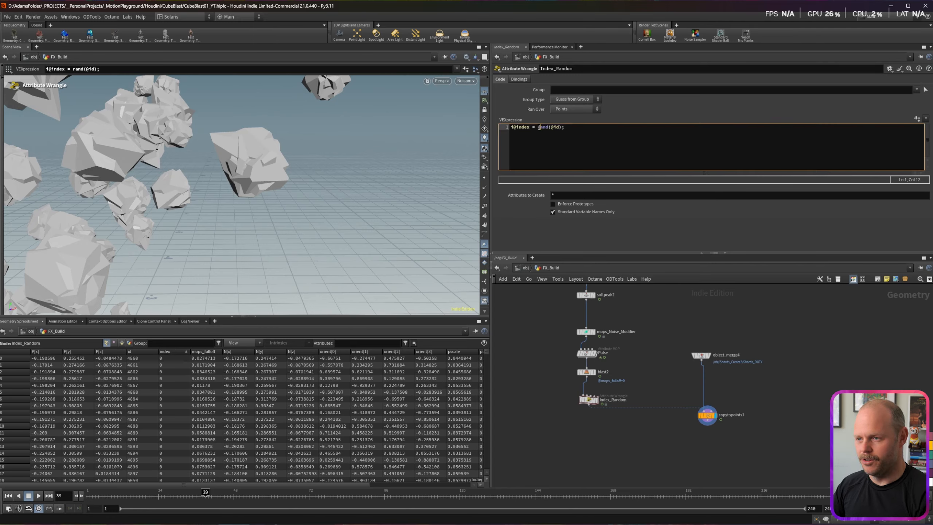
pyautogui.moveTo(543, 129)
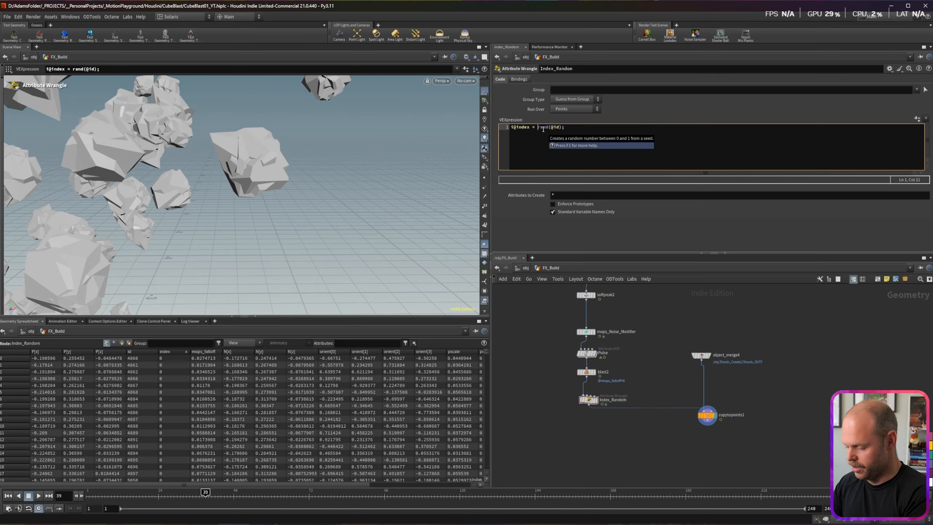
pyautogui.write('fit(')
pyautogui.click(574, 127)
pyautogui.write(', 0,1, 0,5')
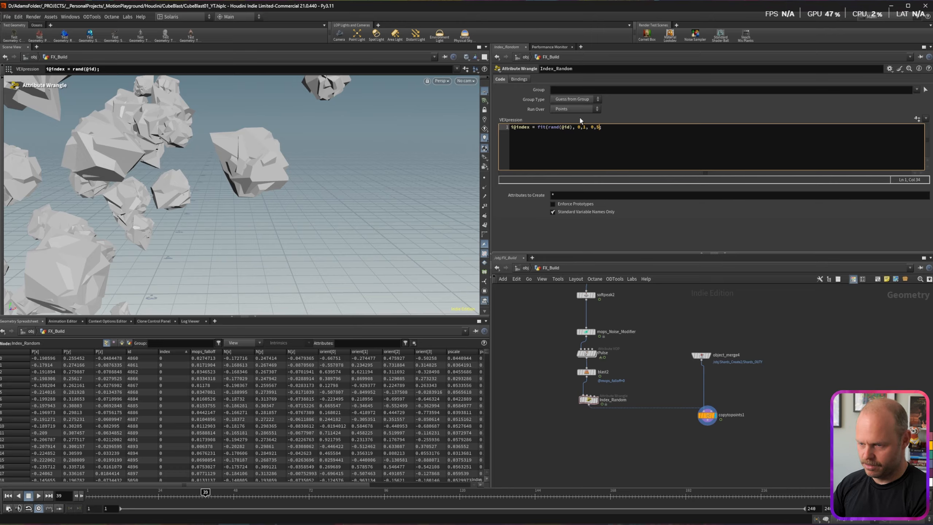
pyautogui.click(533, 321)
pyautogui.click(171, 355)
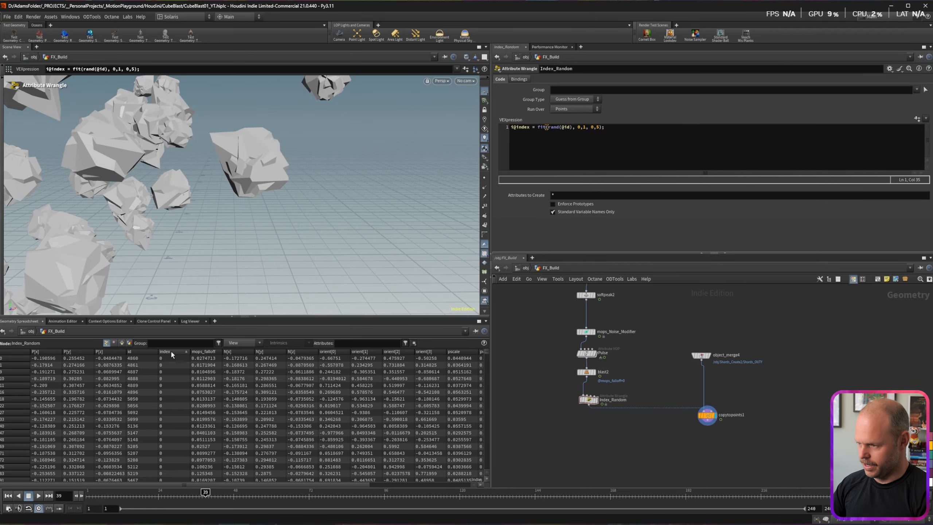
pyautogui.click(171, 353)
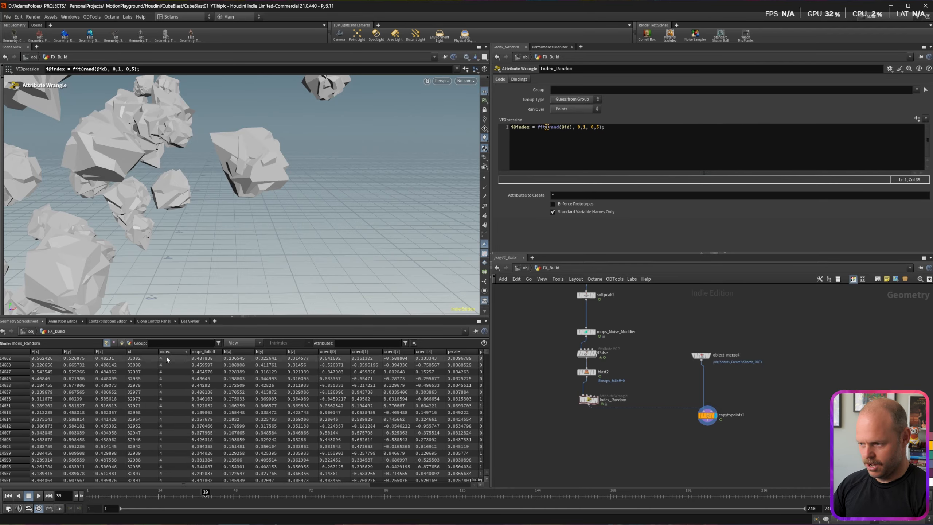
pyautogui.click(167, 352)
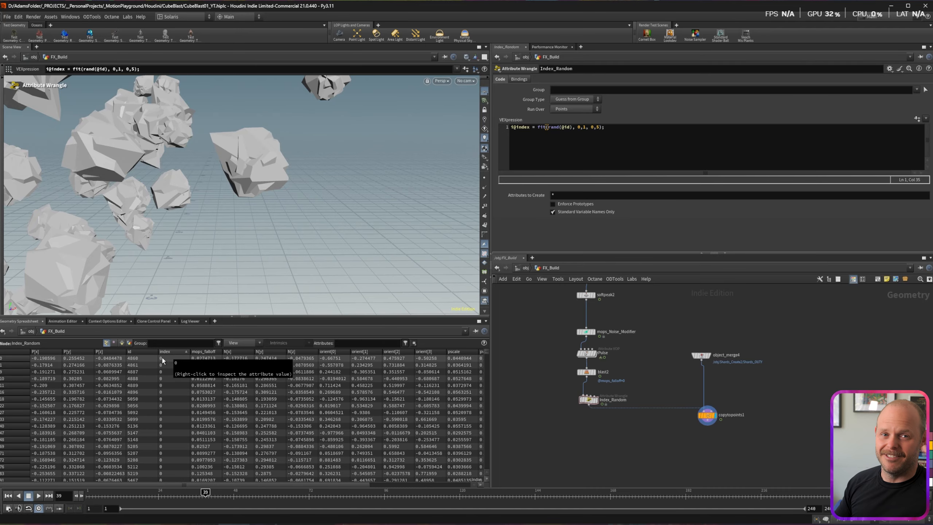
pyautogui.click(171, 351)
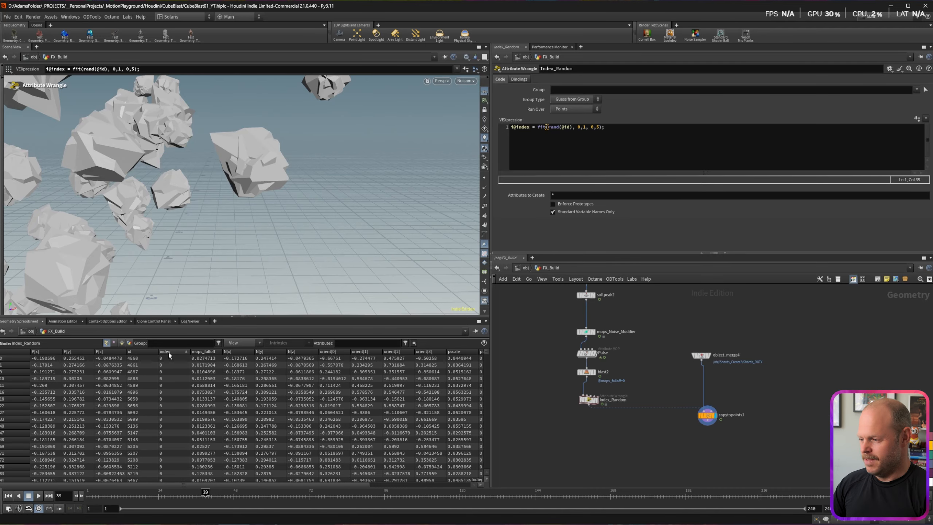
pyautogui.click(707, 415)
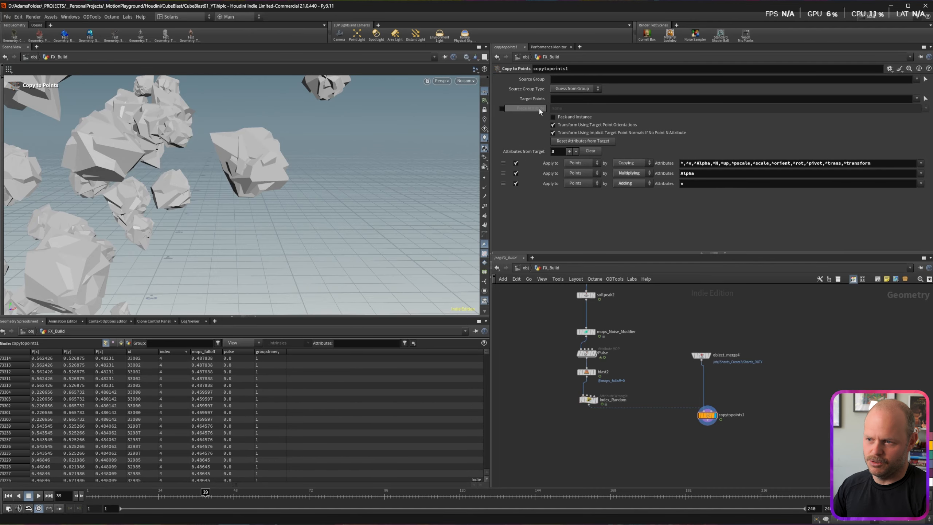
# Step: Set copytopoints1's Piece Attribute to index and orbit around the resulting shard cloud
pyautogui.click(502, 109)
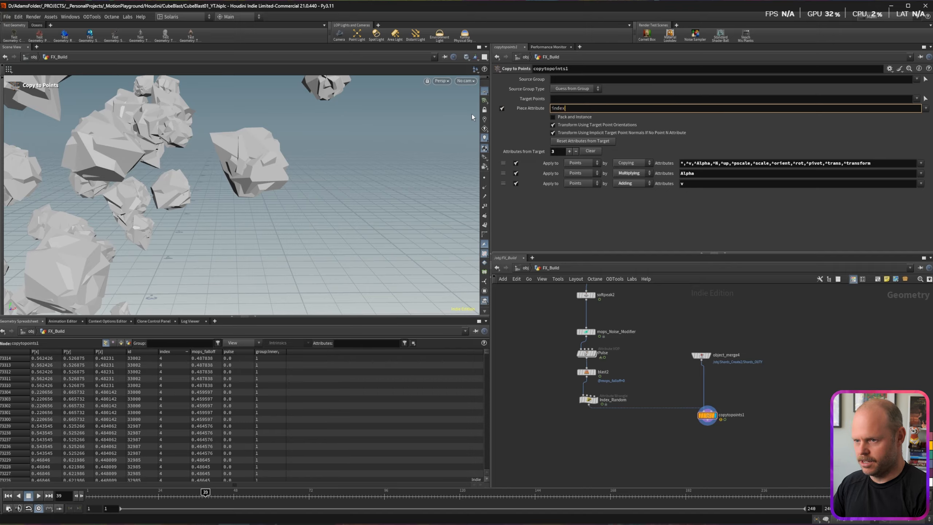
pyautogui.press('Return')
pyautogui.keyDown('alt'); pyautogui.moveTo(279, 195); pyautogui.dragTo(227, 184, button='right'); pyautogui.keyUp('alt')
pyautogui.keyDown('alt'); pyautogui.moveTo(228, 191); pyautogui.dragTo(242, 170); pyautogui.keyUp('alt')
pyautogui.keyDown('alt'); pyautogui.moveTo(242, 171); pyautogui.dragTo(209, 161, button='right'); pyautogui.keyUp('alt')
pyautogui.keyDown('alt'); pyautogui.moveTo(209, 162); pyautogui.dragTo(232, 147); pyautogui.keyUp('alt')
pyautogui.keyDown('alt'); pyautogui.moveTo(232, 147); pyautogui.dragTo(207, 181, button='right'); pyautogui.keyUp('alt')
pyautogui.keyDown('alt'); pyautogui.moveTo(195, 173); pyautogui.dragTo(220, 193); pyautogui.keyUp('alt')
pyautogui.keyDown('alt'); pyautogui.moveTo(220, 193); pyautogui.dragTo(224, 210, button='right'); pyautogui.keyUp('alt')
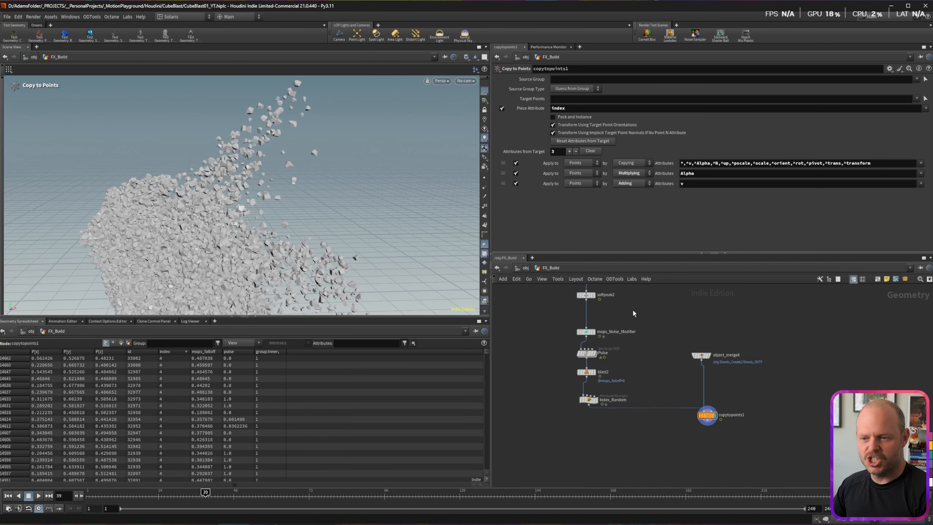
pyautogui.scroll(5, 631, 392)
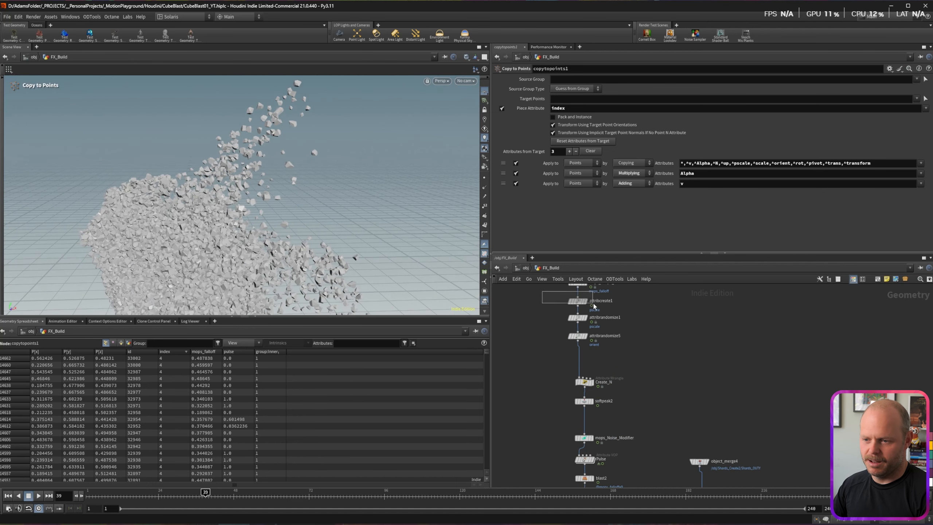
# Step: Lower attribcreate1's pscale value to 0.04
pyautogui.moveTo(593, 304); pyautogui.dragTo(594, 306)
pyautogui.doubleClick(582, 202)
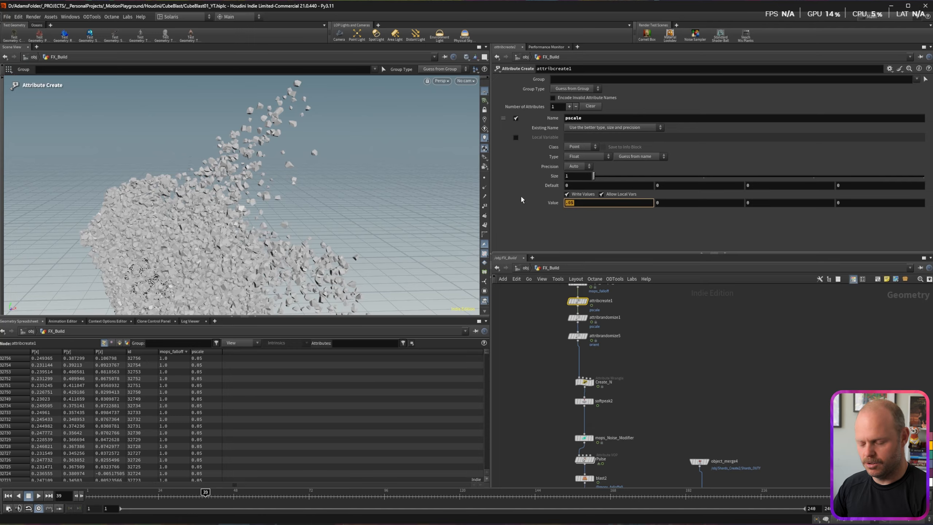
pyautogui.write('.04')
pyautogui.press('Return')
pyautogui.keyDown('alt'); pyautogui.moveTo(316, 191); pyautogui.dragTo(371, 221, button='right'); pyautogui.keyUp('alt')
pyautogui.keyDown('alt'); pyautogui.moveTo(371, 221); pyautogui.dragTo(349, 202); pyautogui.keyUp('alt')
# Step: Raise attribrandomize1's minimum to 0.6 and move copytopoints1 and object_merge4 lower
pyautogui.click(577, 318)
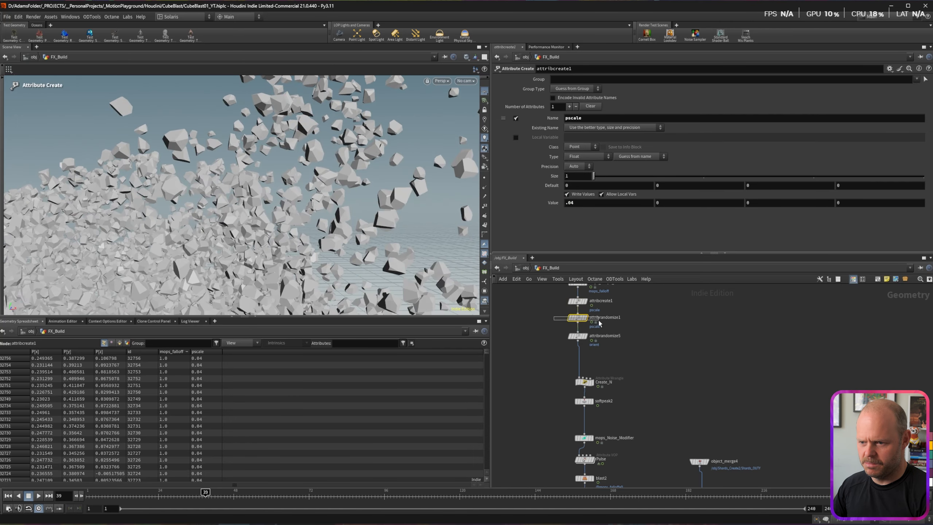
pyautogui.doubleClick(566, 167)
pyautogui.write('.6')
pyautogui.press('Return')
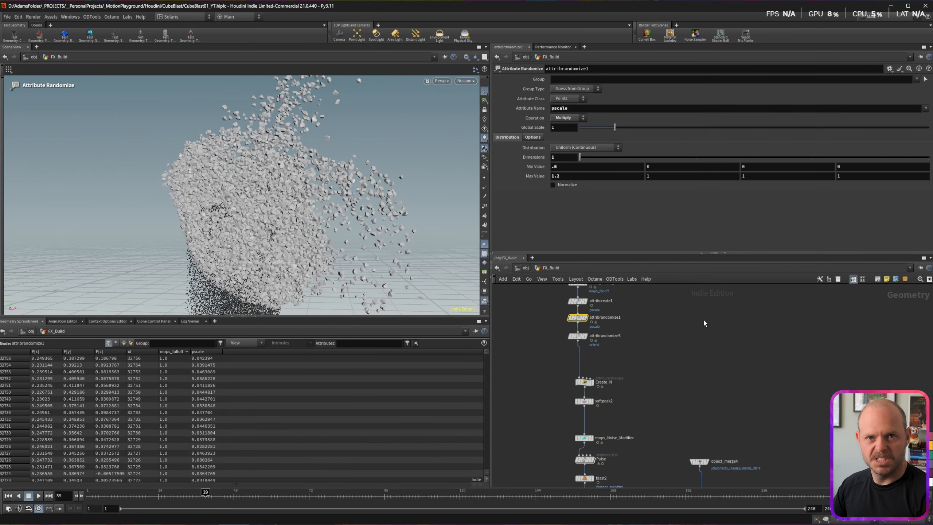
pyautogui.moveTo(707, 462); pyautogui.dragTo(730, 339, button='middle')
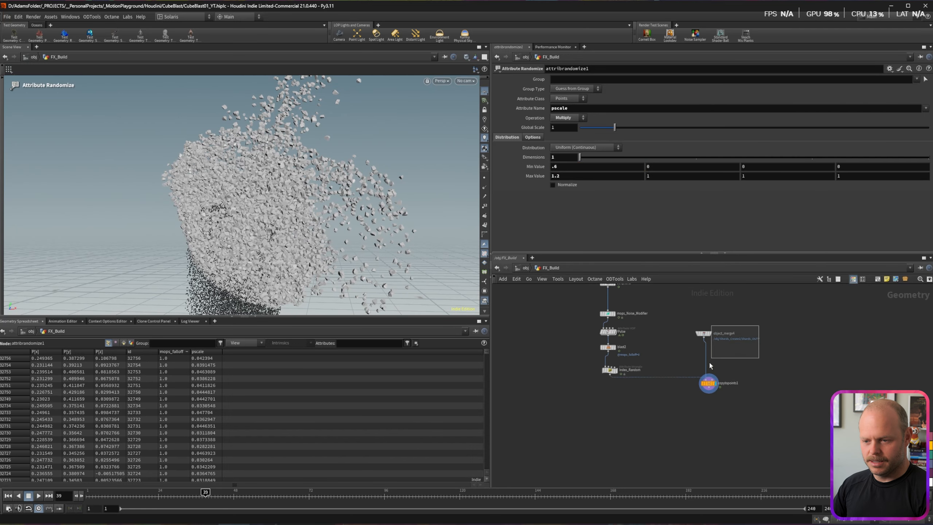
pyautogui.keyDown('shift'); pyautogui.click(707, 384); pyautogui.keyUp('shift')
pyautogui.moveTo(707, 385); pyautogui.dragTo(709, 410)
pyautogui.click(612, 392)
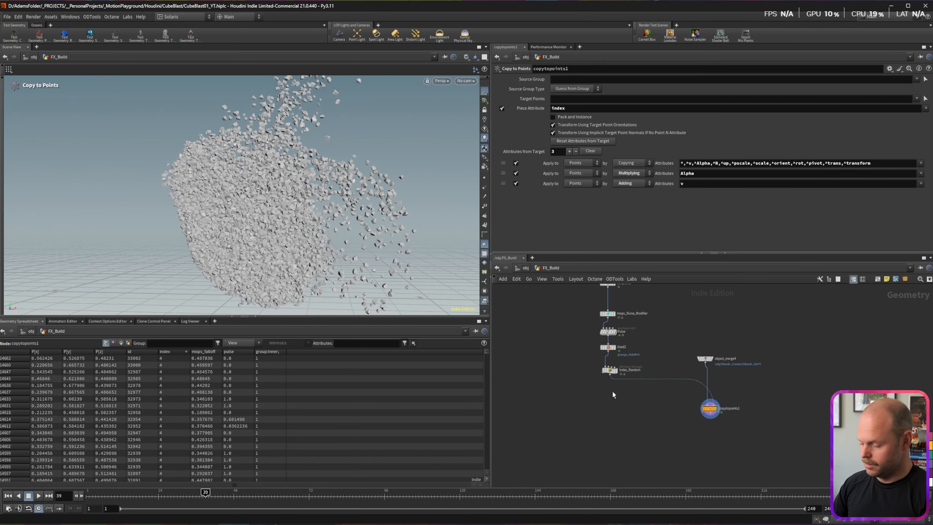
# Step: Insert an Attribute Randomize before copytopoints1 writing a one-dimensional Rando attribute
pyautogui.press('Tab')
pyautogui.write('at rand')
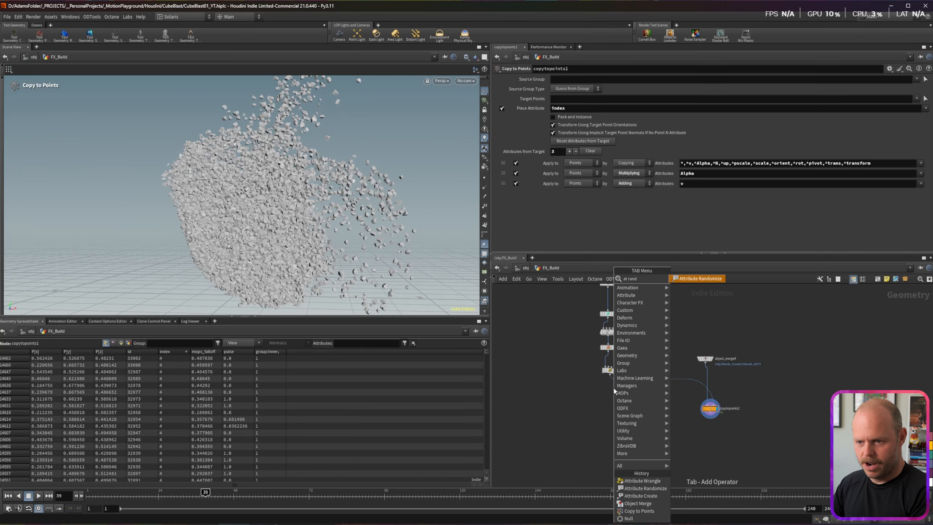
pyautogui.press('Return')
pyautogui.click(610, 389)
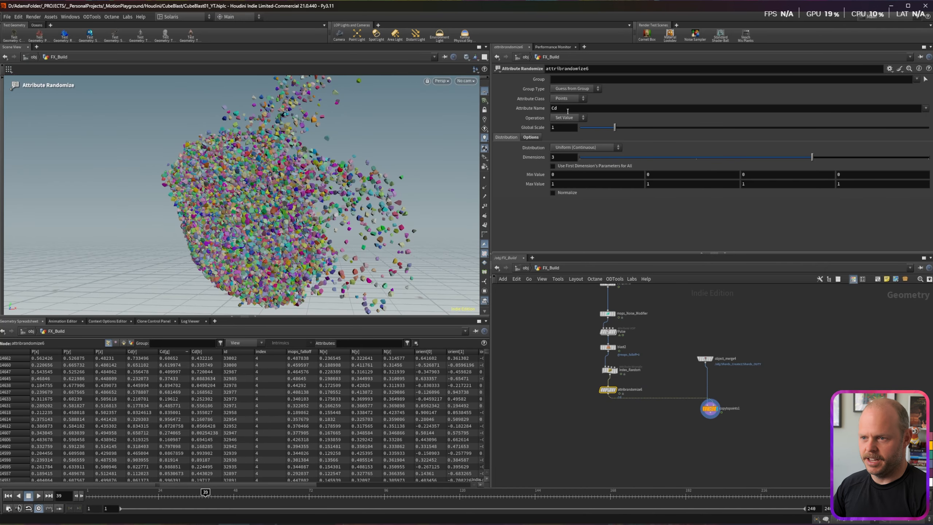
pyautogui.write('Rando')
pyautogui.press('Return')
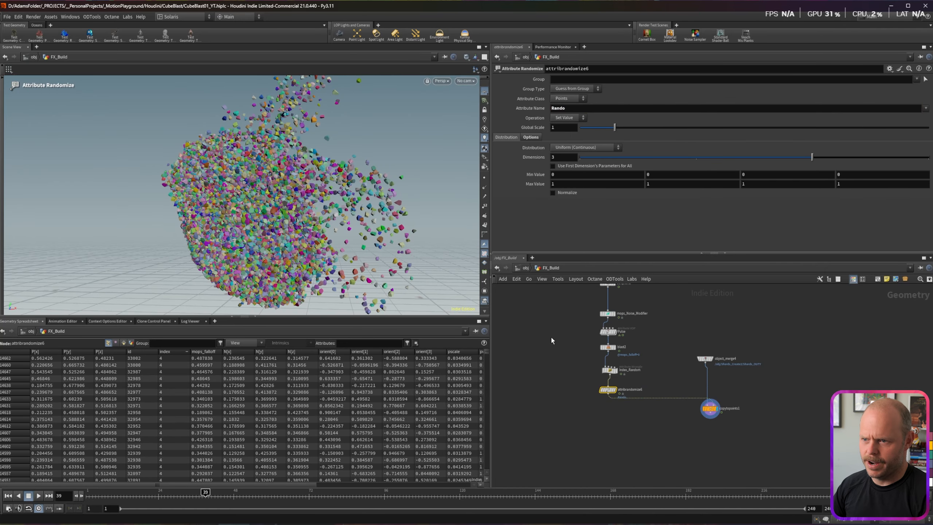
pyautogui.write('1')
pyautogui.press('Return')
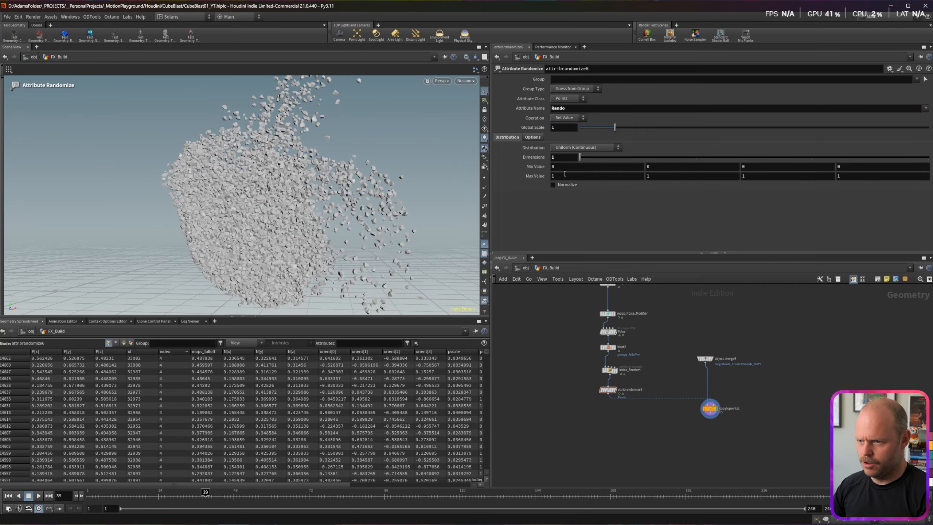
# Step: Check the Rando values in the spreadsheet and seed them by id
pyautogui.moveTo(209, 484); pyautogui.dragTo(290, 484)
pyautogui.click(368, 351)
pyautogui.click(369, 351)
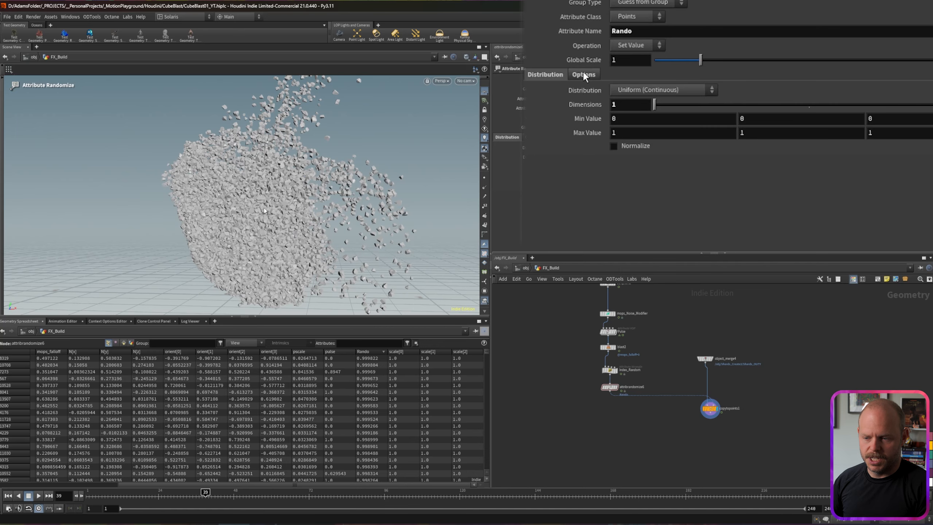
pyautogui.click(583, 74)
pyautogui.click(537, 133)
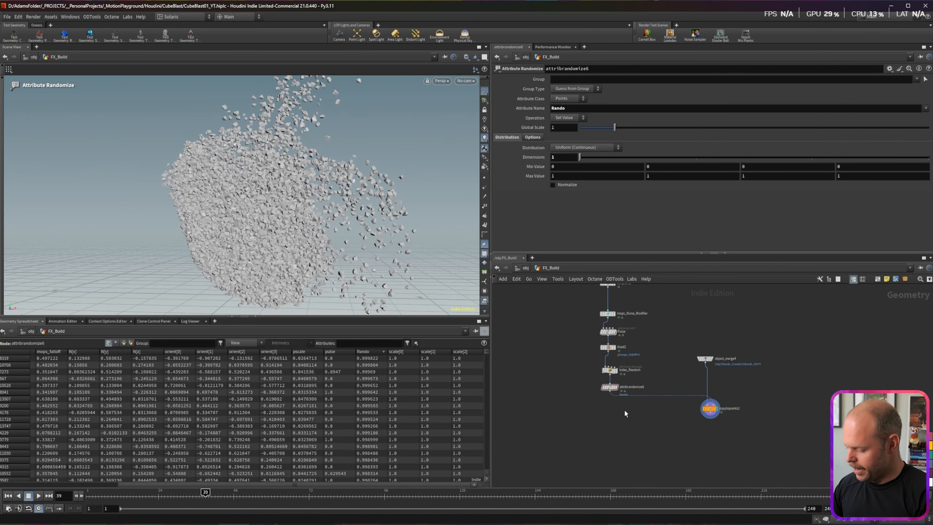
# Step: Add an Attribute Delete node below attribrandomize6
pyautogui.press('Tab')
pyautogui.write('att de')
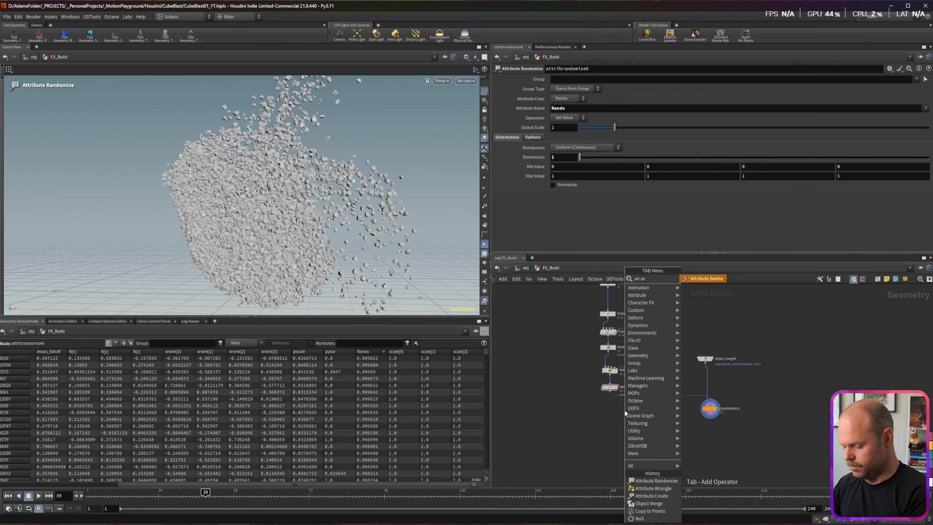
pyautogui.press('Return')
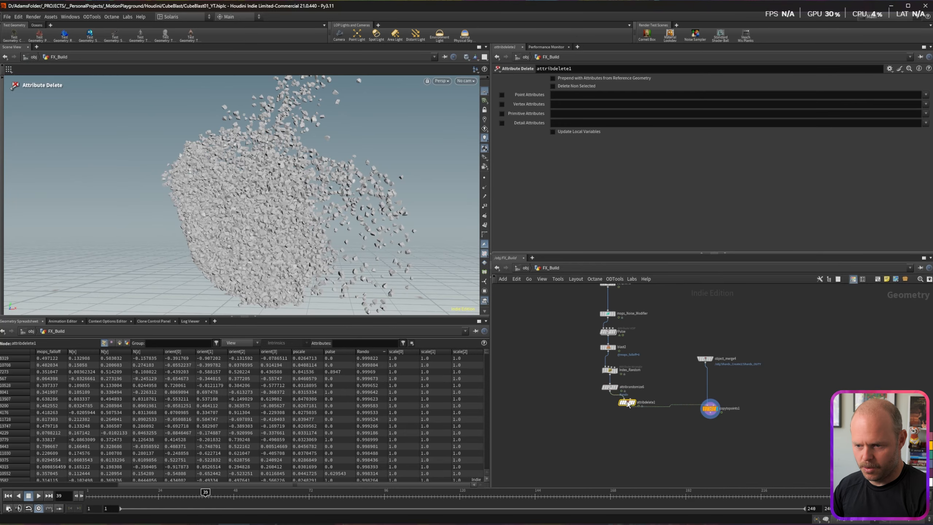
pyautogui.click(613, 406)
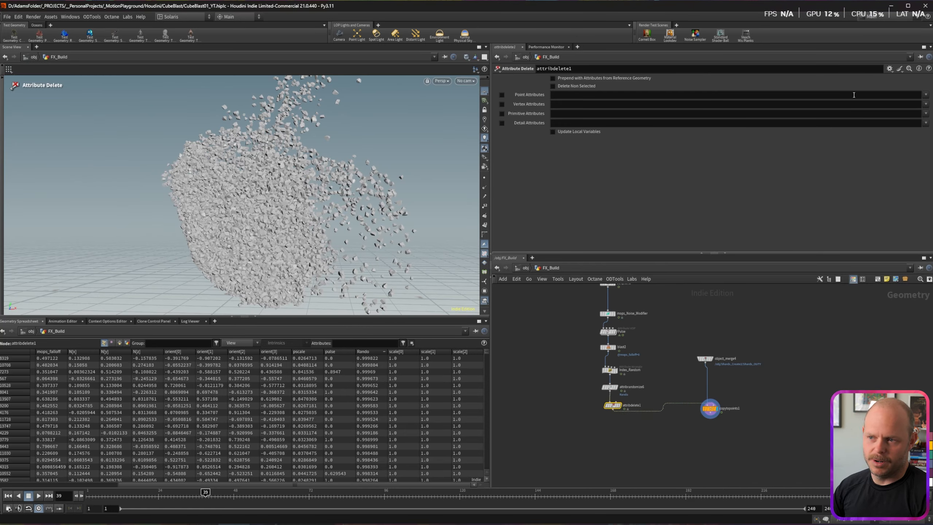
# Step: Mark the point attributes N, P, Rando, id and index for deletion
pyautogui.click(926, 95)
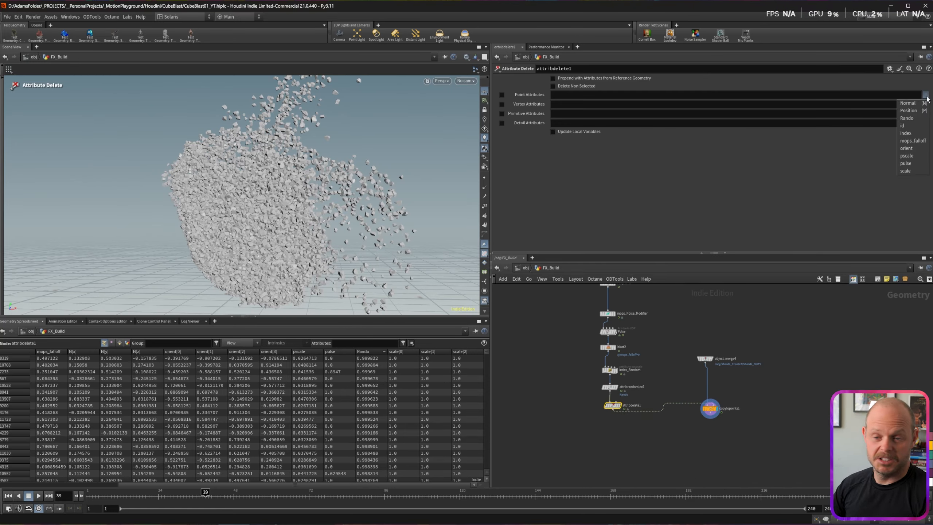
pyautogui.click(920, 104)
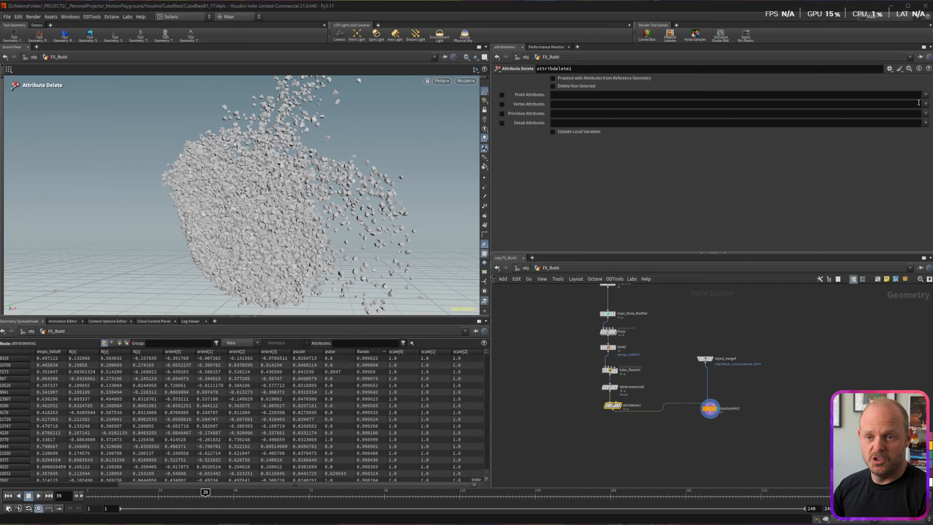
pyautogui.click(926, 94)
pyautogui.click(918, 111)
pyautogui.click(926, 95)
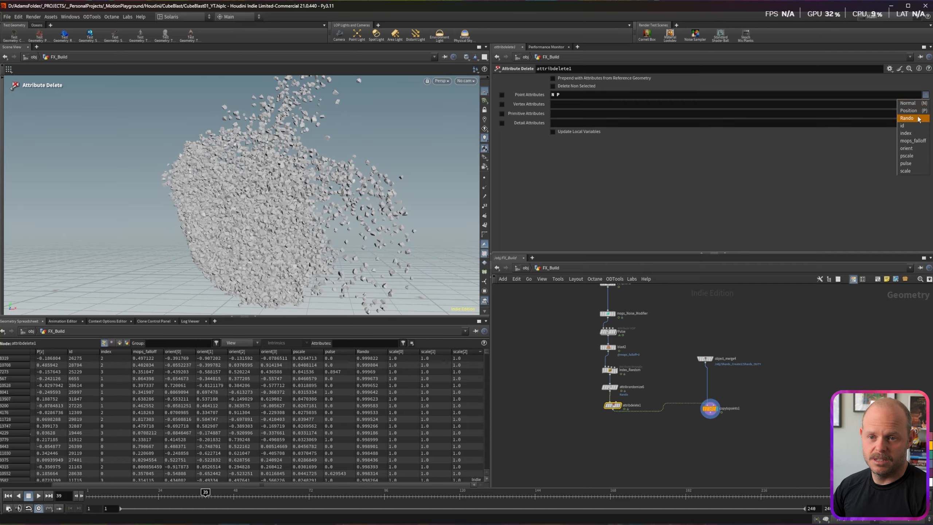
pyautogui.click(925, 118)
pyautogui.click(926, 95)
pyautogui.click(925, 125)
pyautogui.click(926, 95)
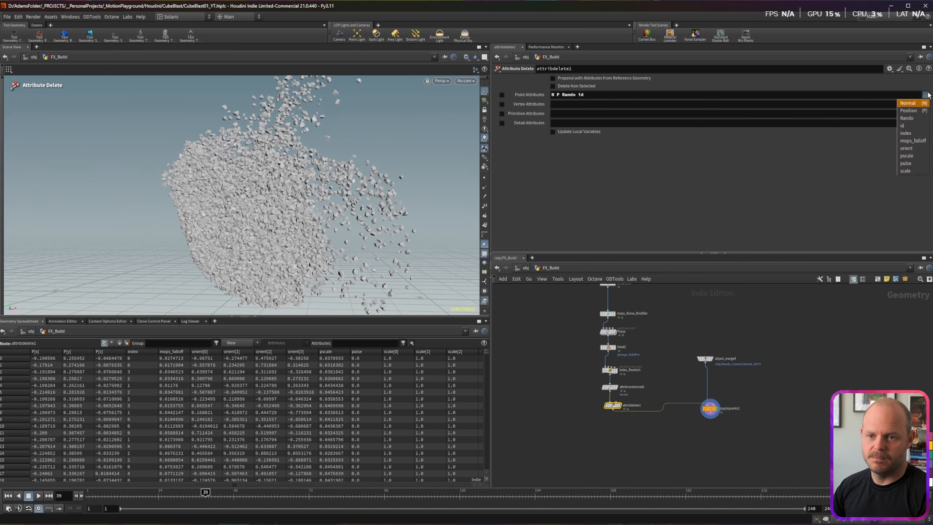
pyautogui.click(914, 133)
# Step: Add mops_falloff, orient and pulse to the list, then switch to keeping only those attributes
pyautogui.click(926, 94)
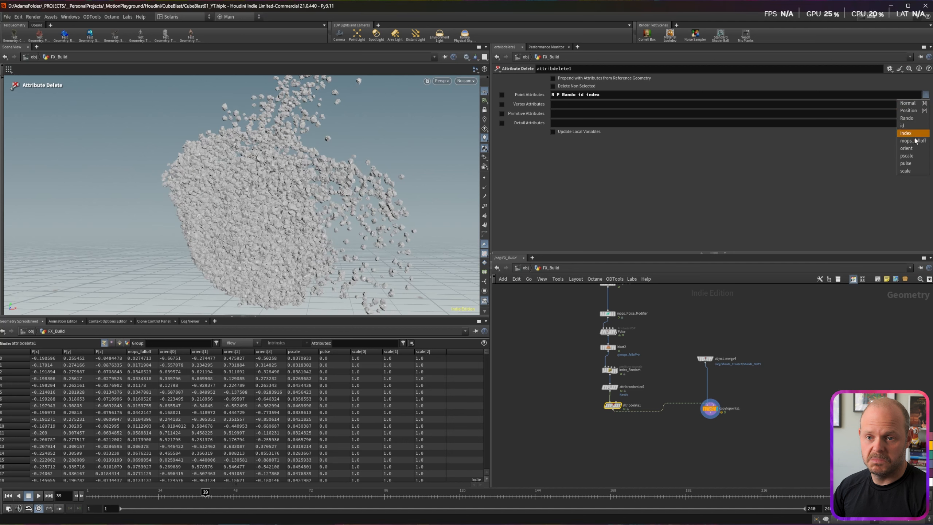
pyautogui.click(915, 141)
pyautogui.click(926, 94)
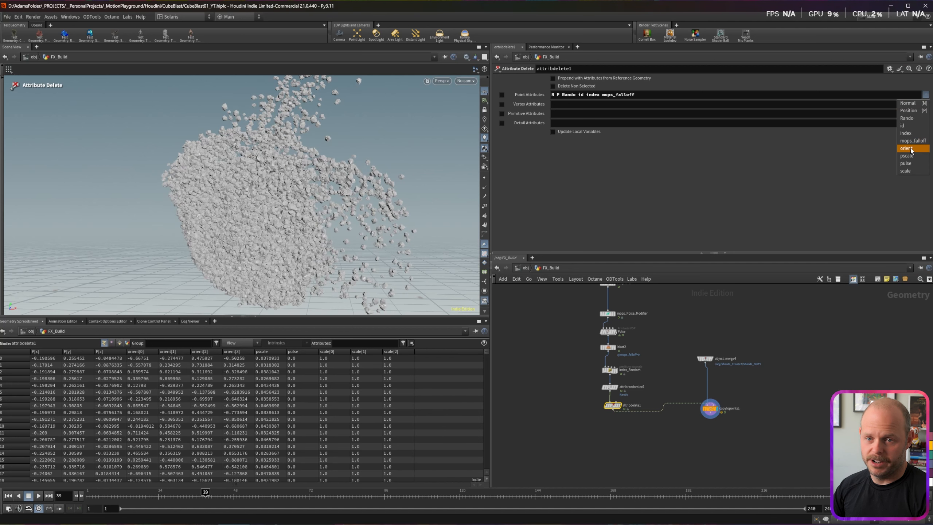
pyautogui.click(911, 149)
pyautogui.click(926, 95)
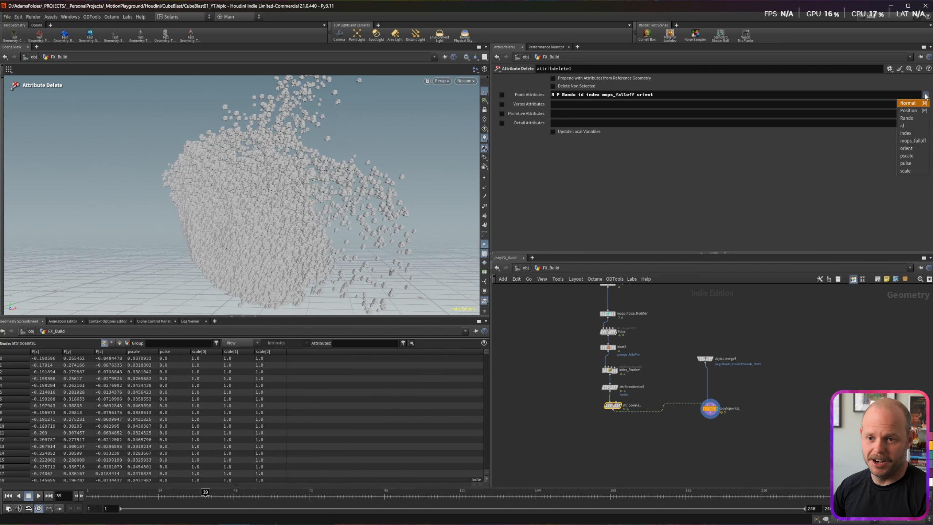
pyautogui.click(906, 163)
pyautogui.click(553, 86)
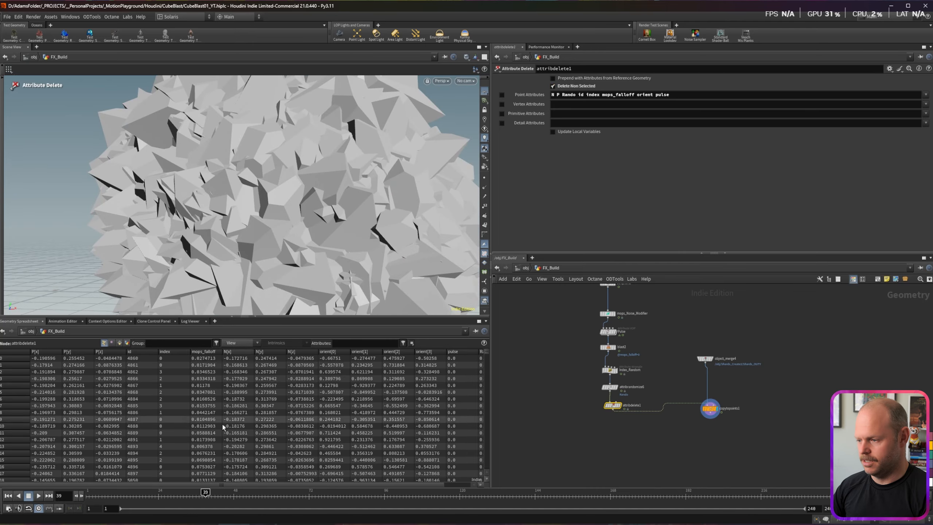
pyautogui.click(926, 94)
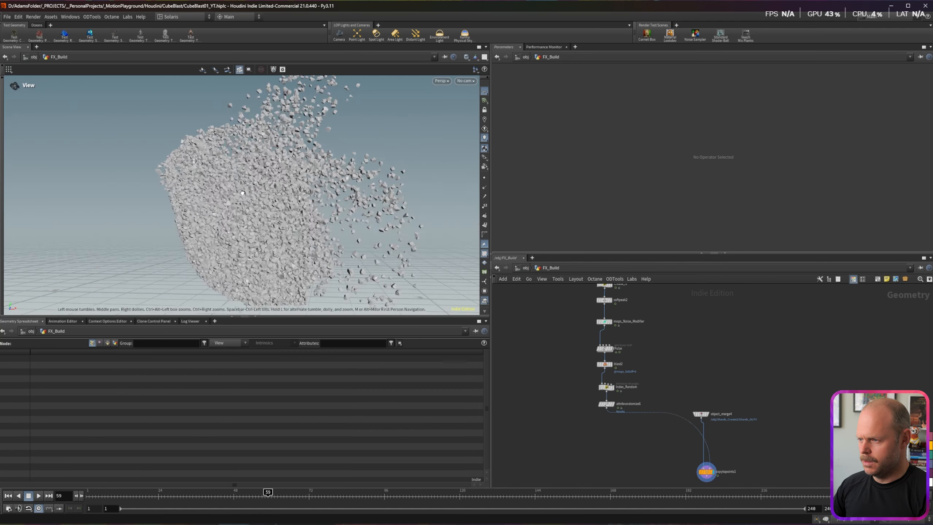
# Step: Scrub and orbit to review the shards, then nudge mops_Noise_Modifier upward
pyautogui.keyDown('alt'); pyautogui.moveTo(242, 192); pyautogui.dragTo(239, 212); pyautogui.keyUp('alt')
pyautogui.moveTo(264, 494); pyautogui.dragTo(208, 492)
pyautogui.moveTo(282, 243)
pyautogui.keyDown('alt'); pyautogui.mouseDown()
pyautogui.moveTo(293, 180)
pyautogui.moveTo(285, 199)
pyautogui.moveTo(282, 183)
pyautogui.mouseUp(); pyautogui.keyUp('alt')
pyautogui.moveTo(208, 492)
pyautogui.mouseDown()
pyautogui.moveTo(180, 492)
pyautogui.moveTo(208, 492)
pyautogui.mouseUp()
pyautogui.moveTo(605, 322); pyautogui.dragTo(605, 320)
# Step: Insert a MOPs Randomize node below mops_Noise_Modifier
pyautogui.press('Tab')
pyautogui.write('mops ra')
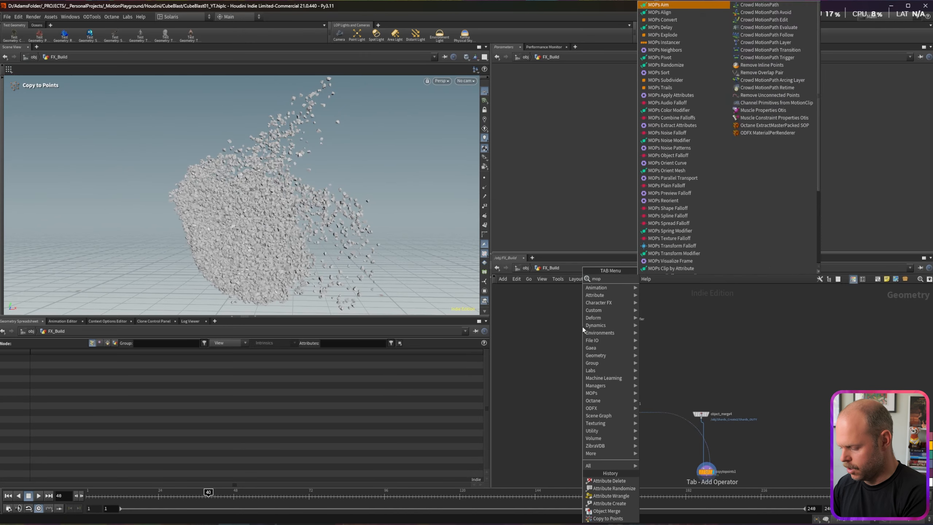
pyautogui.press('Return')
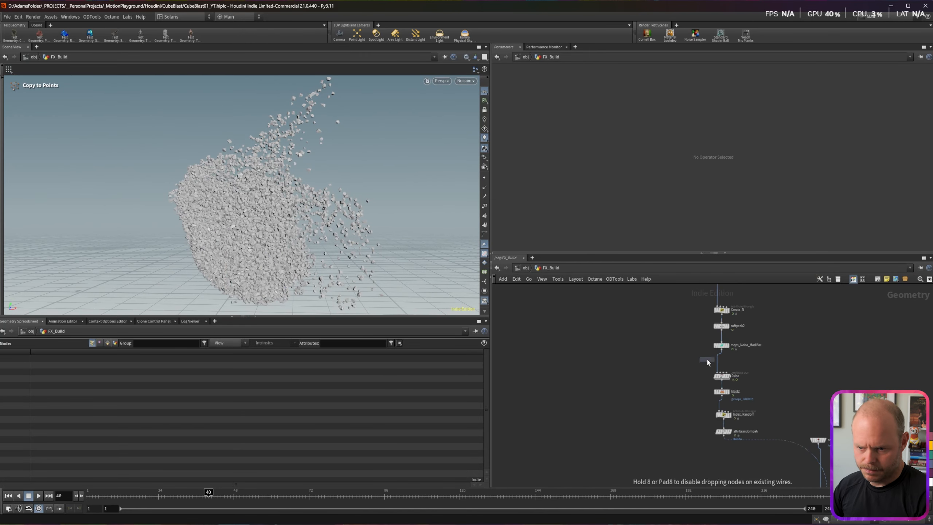
pyautogui.click(707, 360)
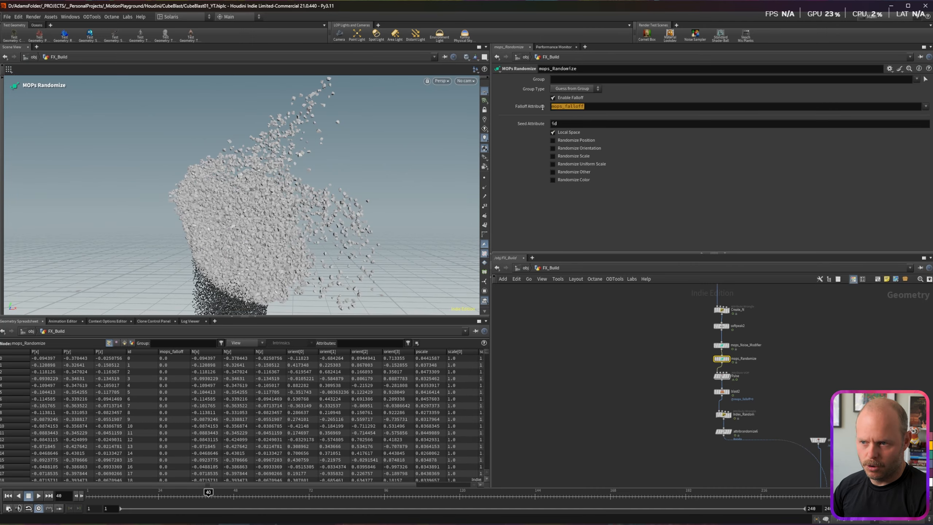
# Step: Enable Randomize Orientation and set the Rotation Multiplier to 0.6
pyautogui.click(553, 148)
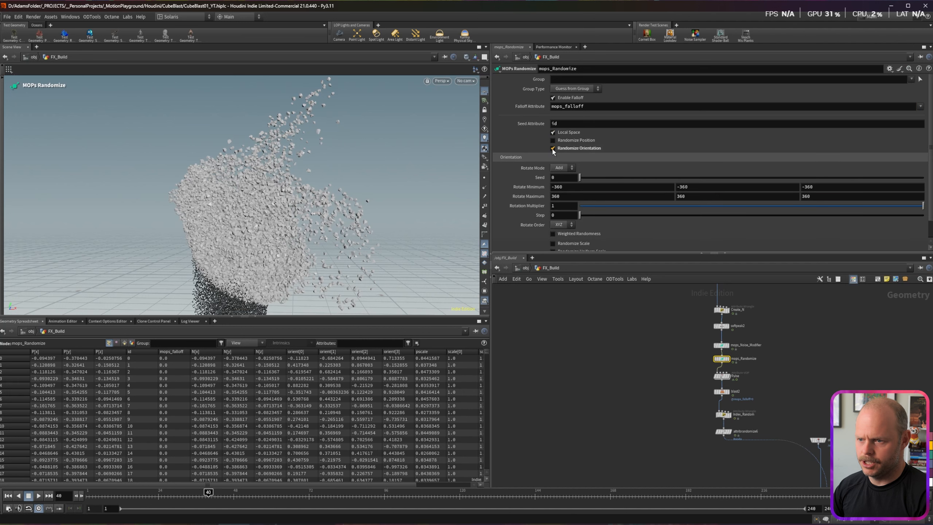
pyautogui.doubleClick(563, 207)
pyautogui.write('.5')
pyautogui.press('Return')
# Step: Scrub the timeline and reframe the view to watch the shards tumble
pyautogui.moveTo(206, 494)
pyautogui.mouseDown()
pyautogui.moveTo(168, 494)
pyautogui.moveTo(200, 493)
pyautogui.mouseUp()
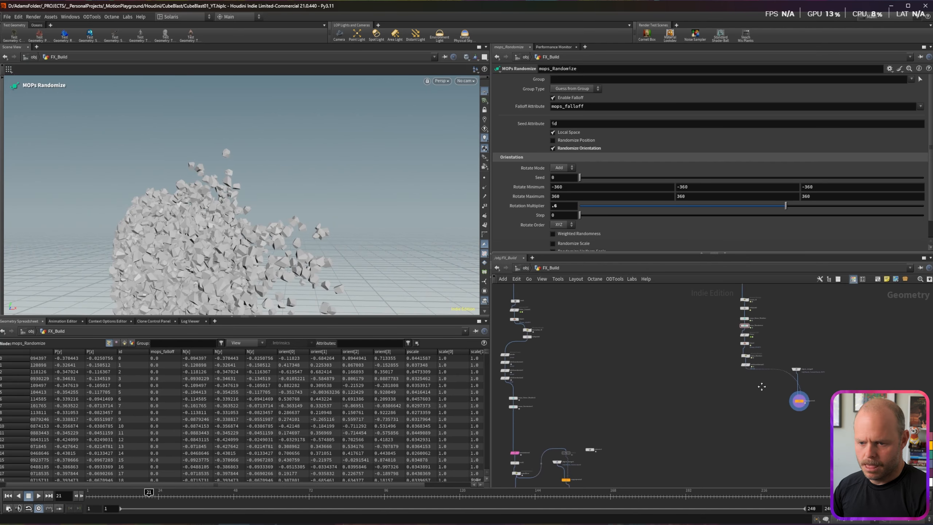
pyautogui.moveTo(764, 393); pyautogui.dragTo(766, 422, button='middle')
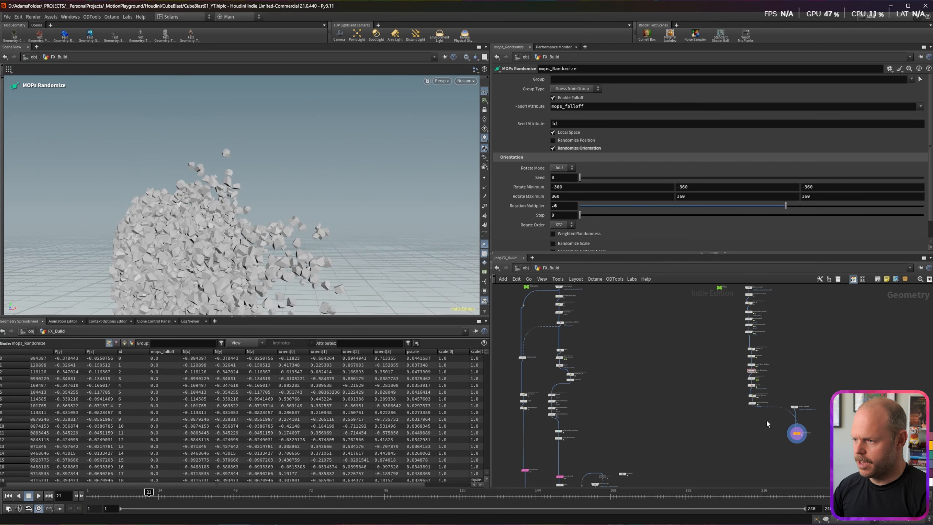
pyautogui.keyDown('alt'); pyautogui.moveTo(205, 294); pyautogui.dragTo(287, 185, button='middle'); pyautogui.keyUp('alt')
pyautogui.scroll(-4, 288, 165)
pyautogui.moveTo(288, 184); pyautogui.dragTo(287, 176)
pyautogui.scroll(-5, 287, 179)
pyautogui.moveTo(159, 490)
pyautogui.mouseDown()
pyautogui.moveTo(125, 492)
pyautogui.moveTo(177, 492)
pyautogui.mouseUp()
pyautogui.moveTo(720, 291); pyautogui.dragTo(714, 340, button='middle')
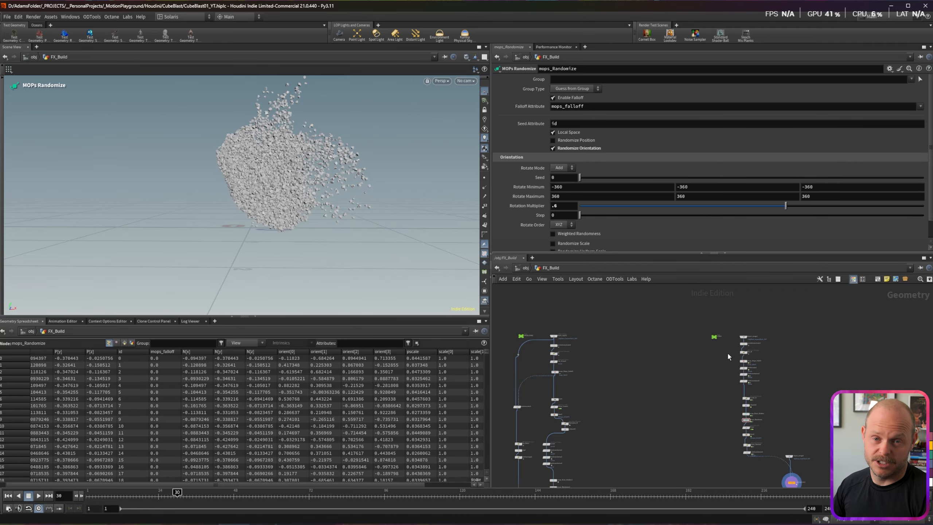
pyautogui.scroll(5, 726, 353)
# Step: Wire a null1 node from object_merge1 and display the rock geometry
pyautogui.click(772, 320)
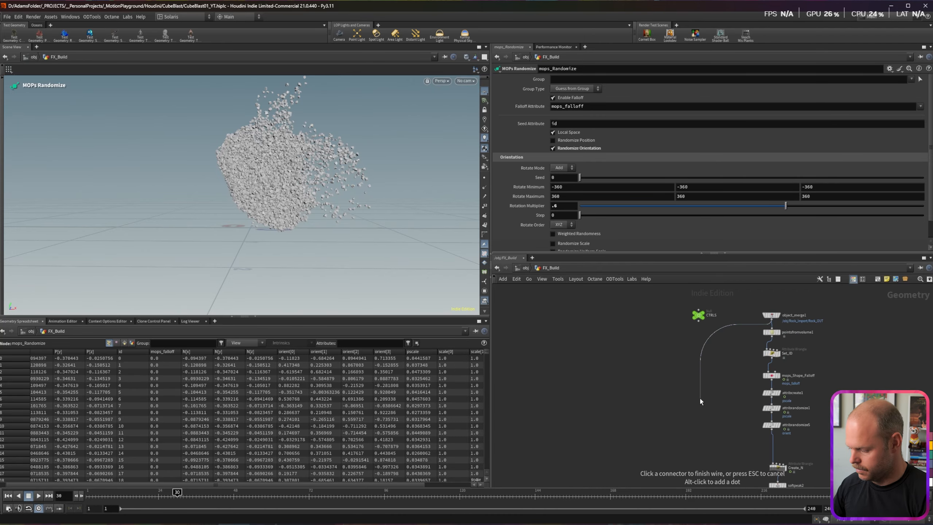
pyautogui.press('Tab')
pyautogui.write('null')
pyautogui.press('Return')
pyautogui.press('Return')
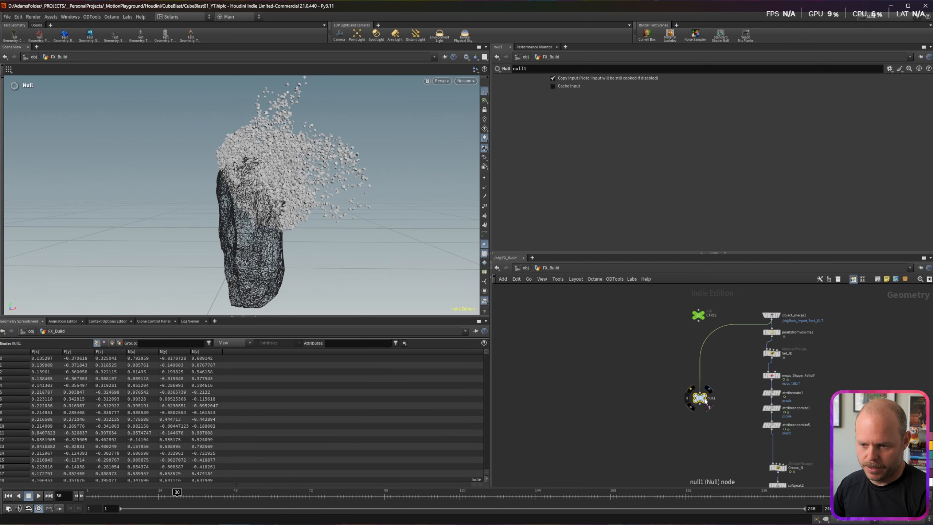
pyautogui.click(704, 401)
pyautogui.moveTo(699, 419); pyautogui.dragTo(704, 359, button='middle')
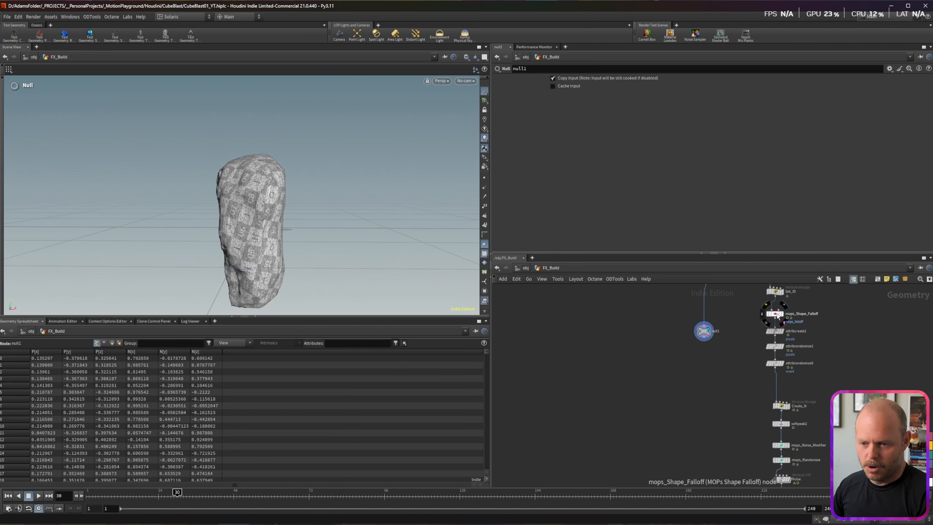
pyautogui.moveTo(703, 327); pyautogui.dragTo(702, 323)
# Step: Add attribtransfer1 below null1 with mops_Shape_Falloff as source and visualize mops_falloff
pyautogui.press('Tab')
pyautogui.press('Return')
pyautogui.click(705, 350)
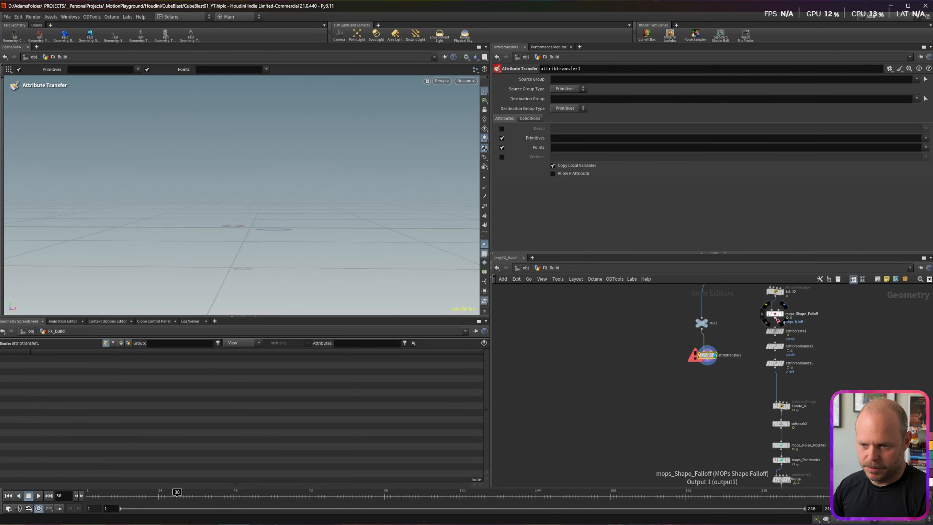
pyautogui.moveTo(775, 318); pyautogui.dragTo(714, 364)
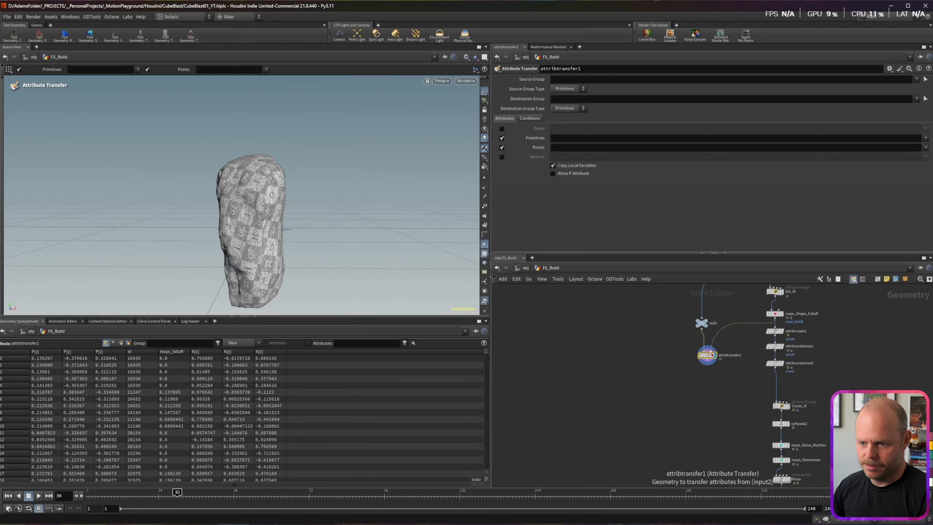
pyautogui.click(688, 355)
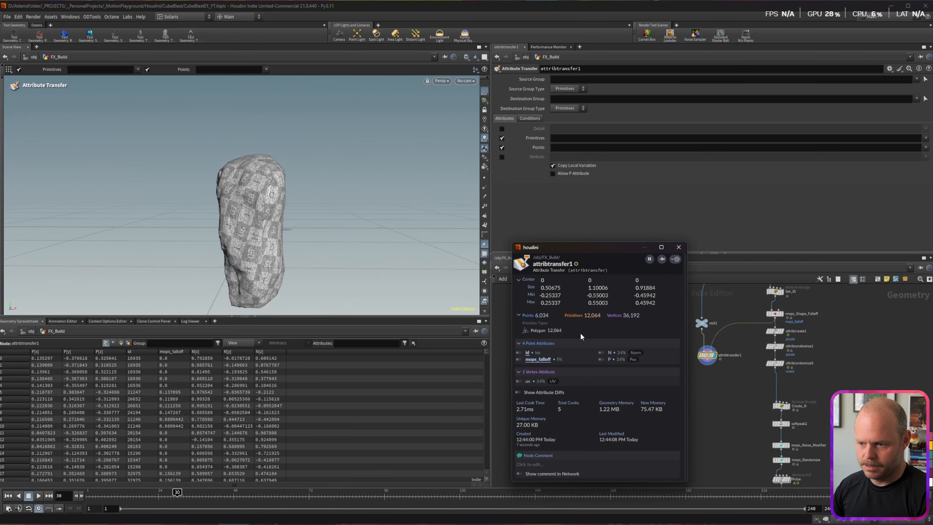
pyautogui.click(519, 360)
pyautogui.click(679, 248)
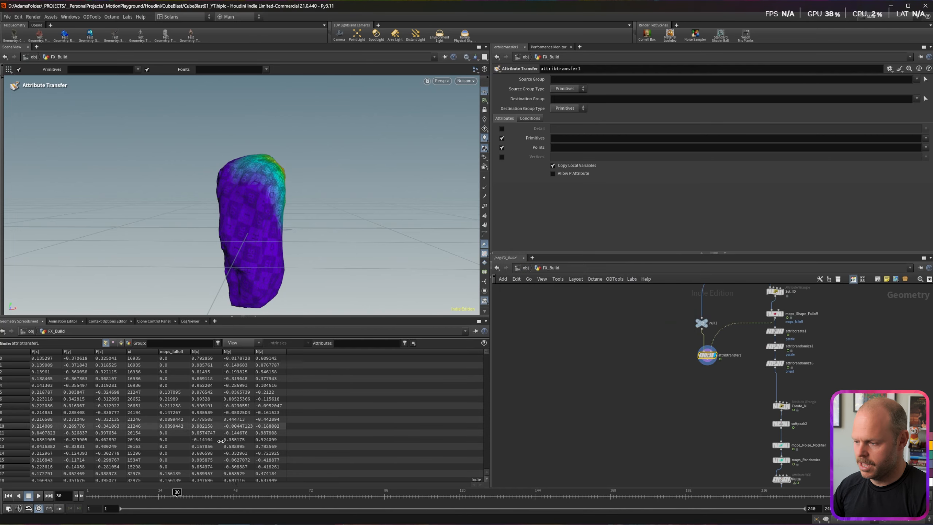
# Step: Inspect the falloff colours across frames and delete the temporary box node
pyautogui.moveTo(179, 488); pyautogui.dragTo(228, 491)
pyautogui.keyDown('alt'); pyautogui.moveTo(278, 164); pyautogui.dragTo(224, 186); pyautogui.keyUp('alt')
pyautogui.press('Return')
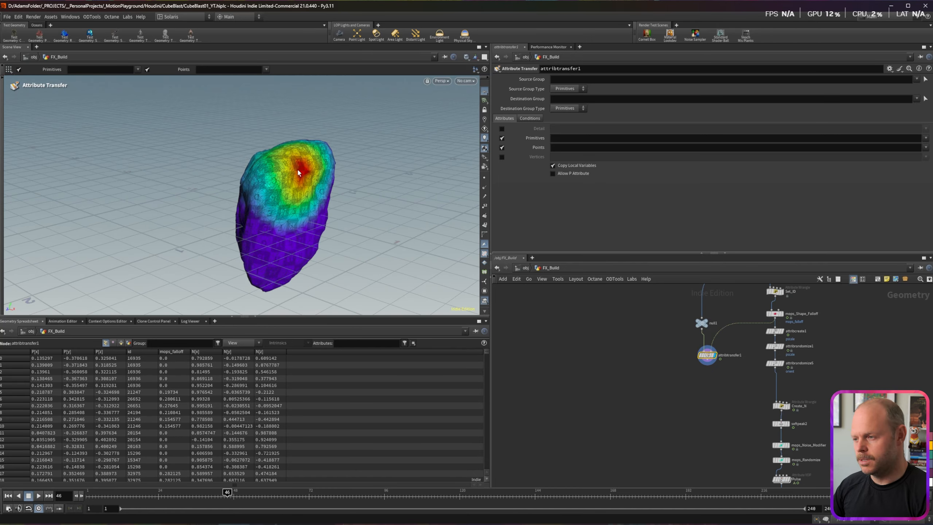
pyautogui.keyDown('alt'); pyautogui.moveTo(292, 173); pyautogui.dragTo(266, 199, button='right'); pyautogui.keyUp('alt')
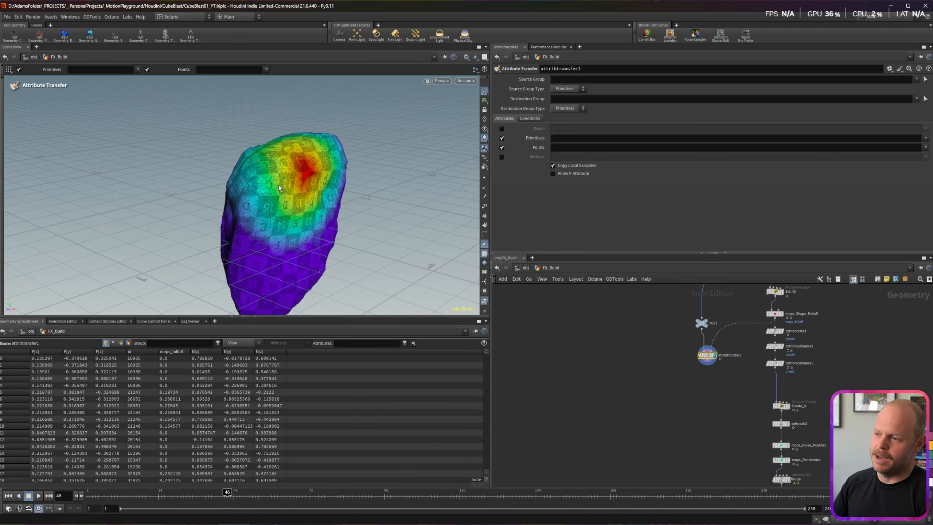
pyautogui.keyDown('alt'); pyautogui.moveTo(271, 187); pyautogui.dragTo(295, 172); pyautogui.keyUp('alt')
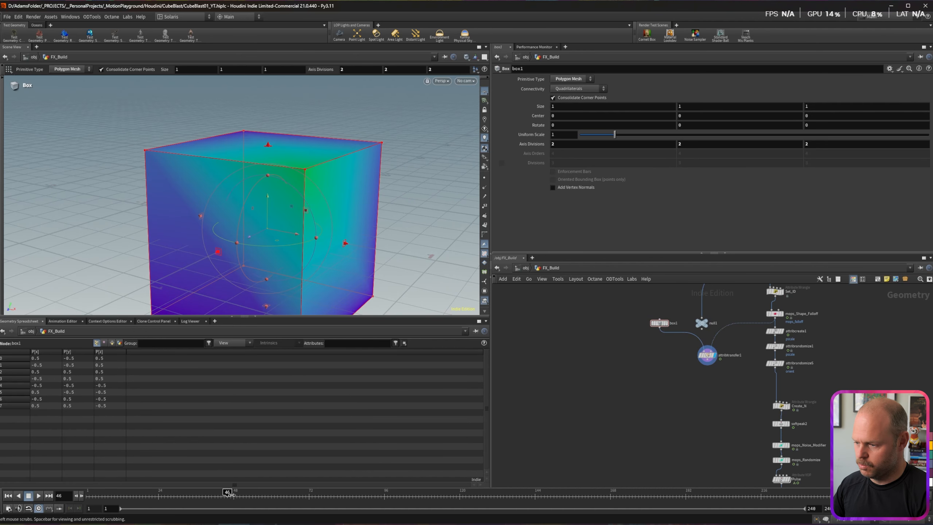
pyautogui.moveTo(229, 492)
pyautogui.mouseDown()
pyautogui.moveTo(129, 492)
pyautogui.moveTo(256, 491)
pyautogui.moveTo(211, 492)
pyautogui.mouseUp()
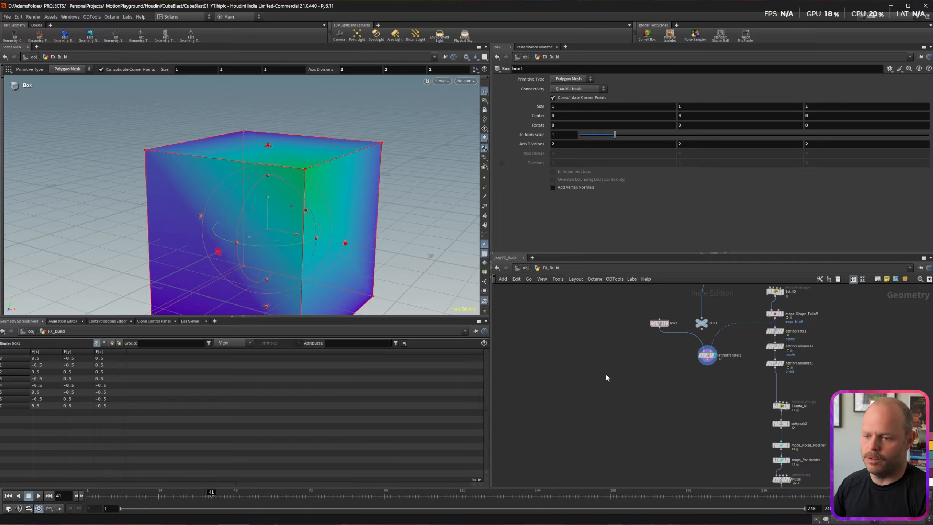
pyautogui.press('Delete')
pyautogui.moveTo(296, 181)
pyautogui.mouseDown()
pyautogui.moveTo(333, 159)
pyautogui.moveTo(298, 170)
pyautogui.mouseUp()
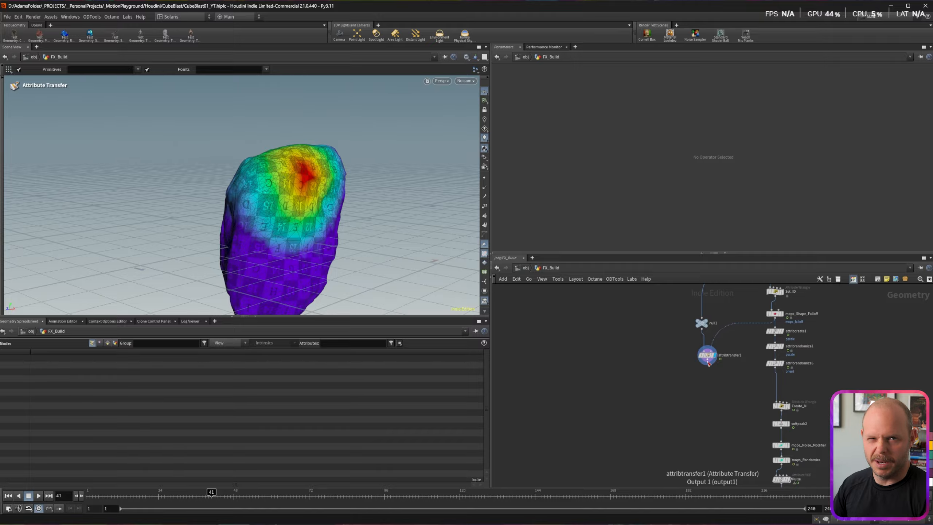
# Step: Add an Attribute Wrangle after attribtransfer1 and name it Rest
pyautogui.click(707, 362)
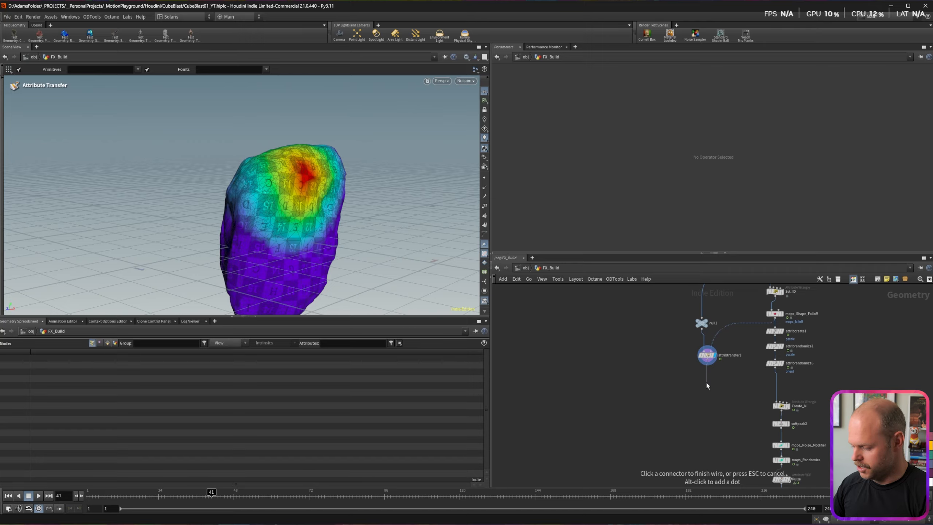
pyautogui.press('Tab')
pyautogui.write('wran')
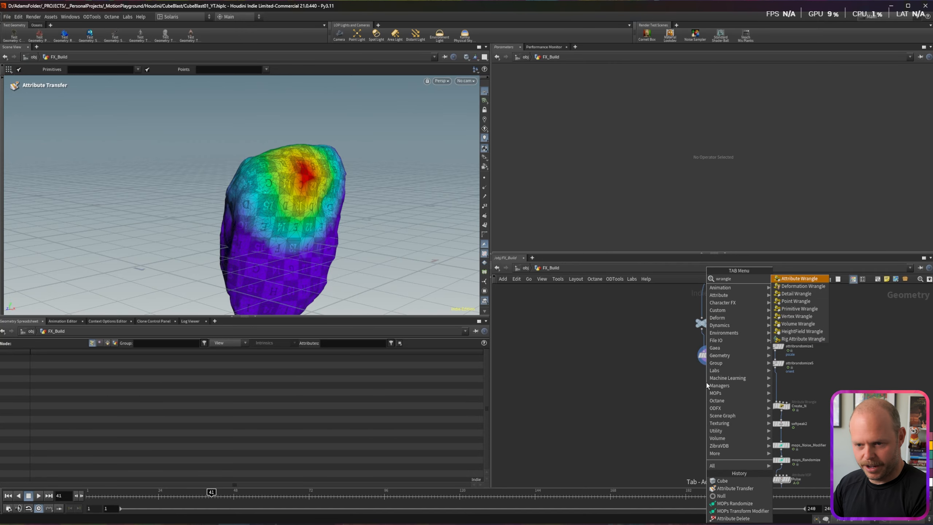
pyautogui.press('Return')
pyautogui.press('Return')
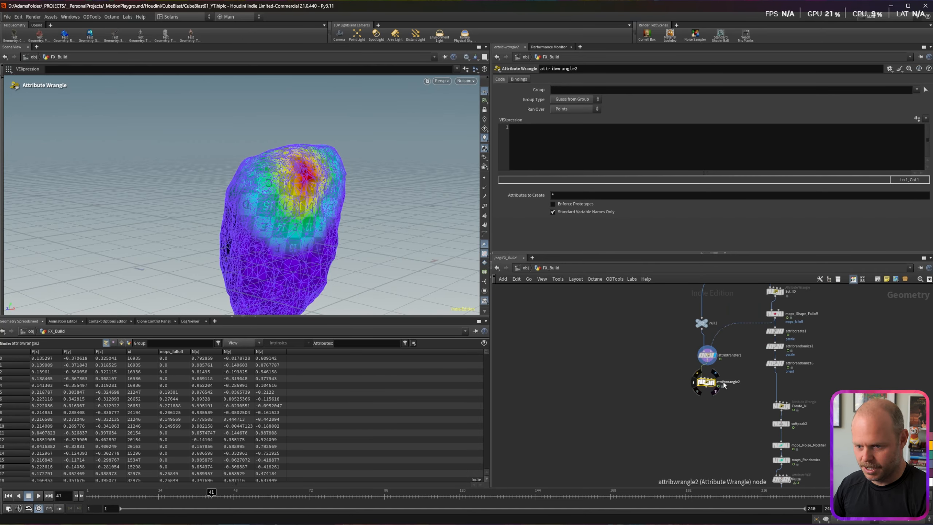
pyautogui.doubleClick(724, 383)
pyautogui.write('Rest')
pyautogui.press('Return')
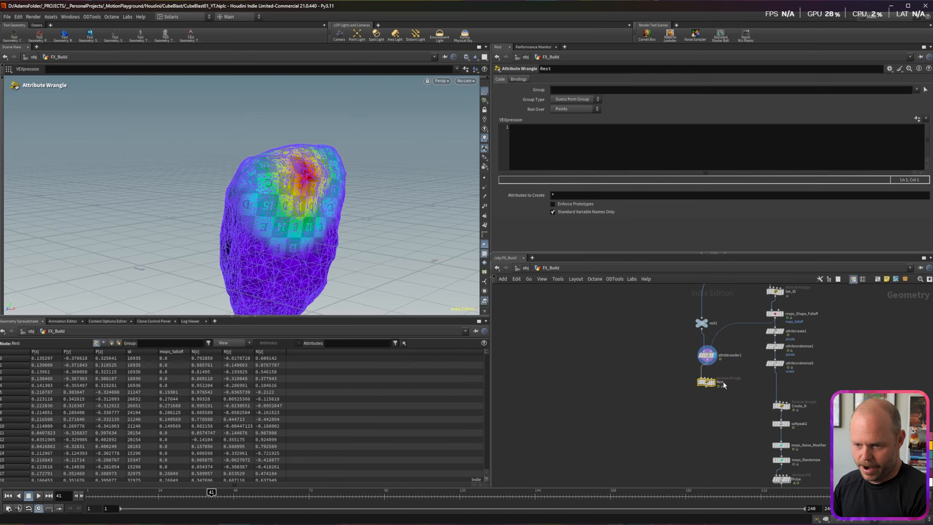
pyautogui.click(540, 138)
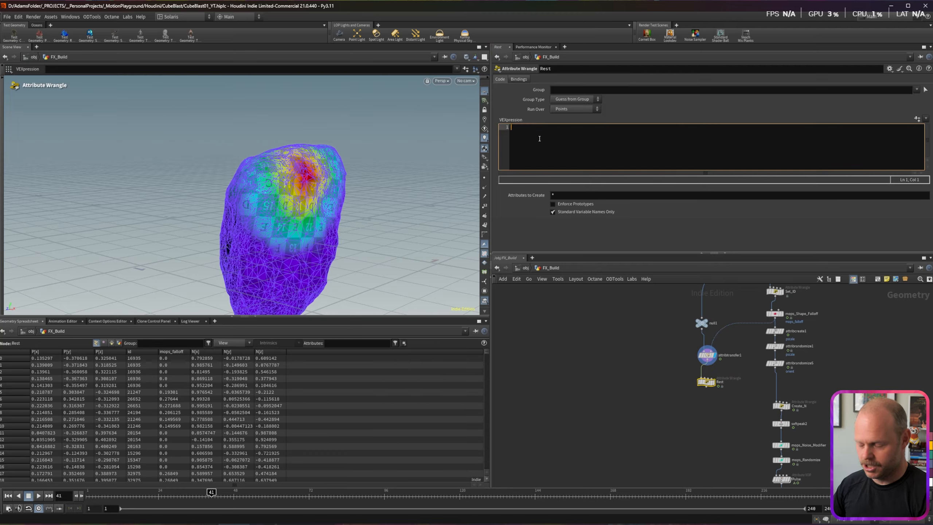
pyautogui.write('v@rest = @P;')
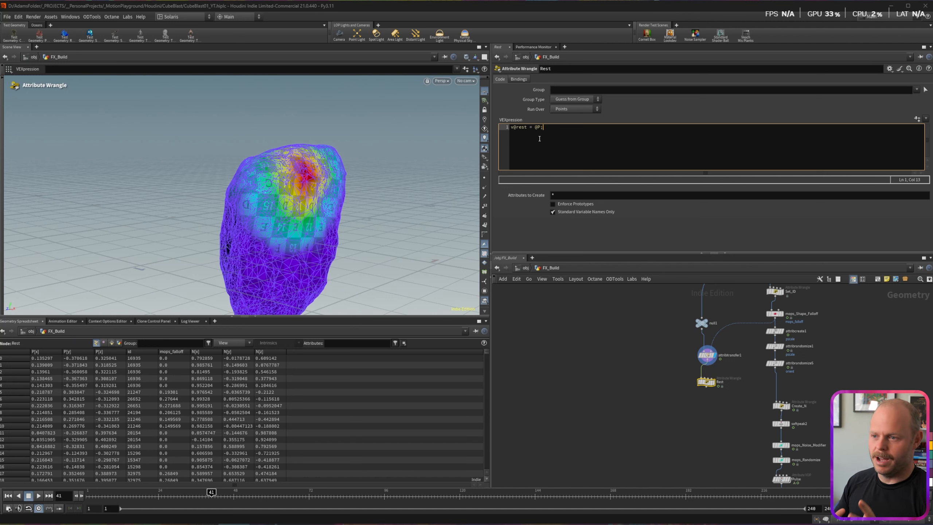
pyautogui.hotkey('ctrl', 'Return')
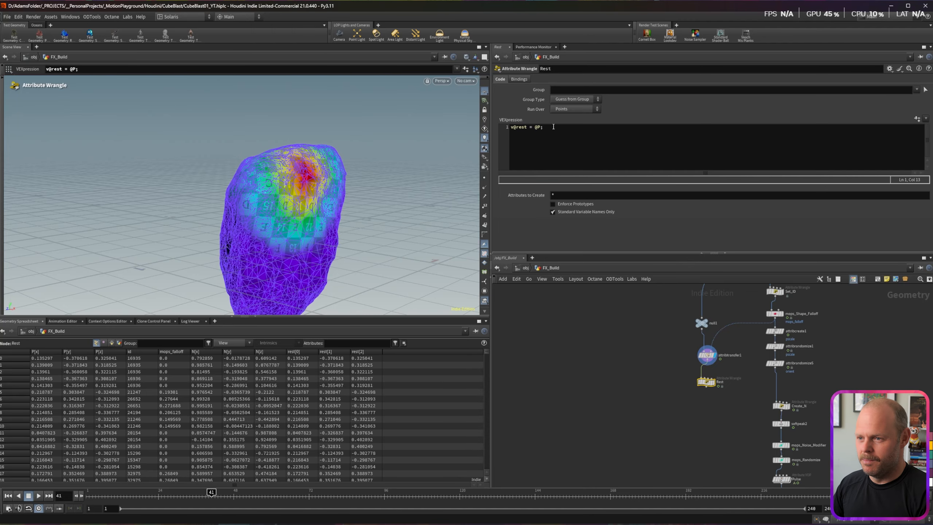
pyautogui.press('Return')
pyautogui.press('Return')
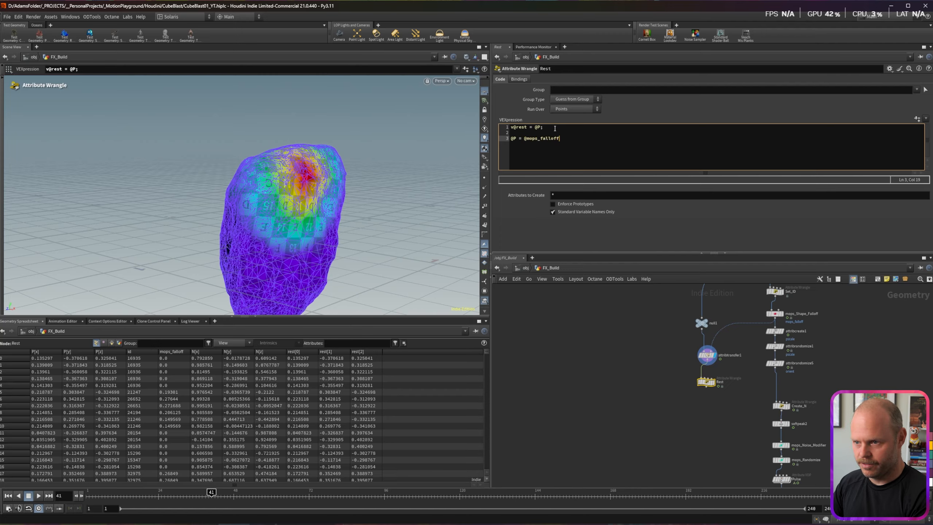
pyautogui.write(';')
pyautogui.hotkey('ctrl', 'Return')
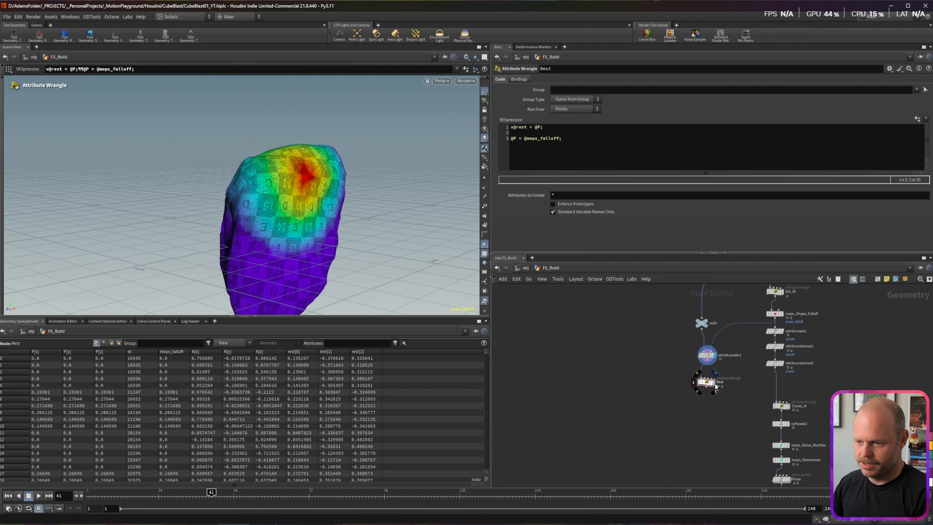
pyautogui.click(714, 383)
pyautogui.press('Escape')
pyautogui.moveTo(357, 226); pyautogui.dragTo(278, 218)
pyautogui.press('Return')
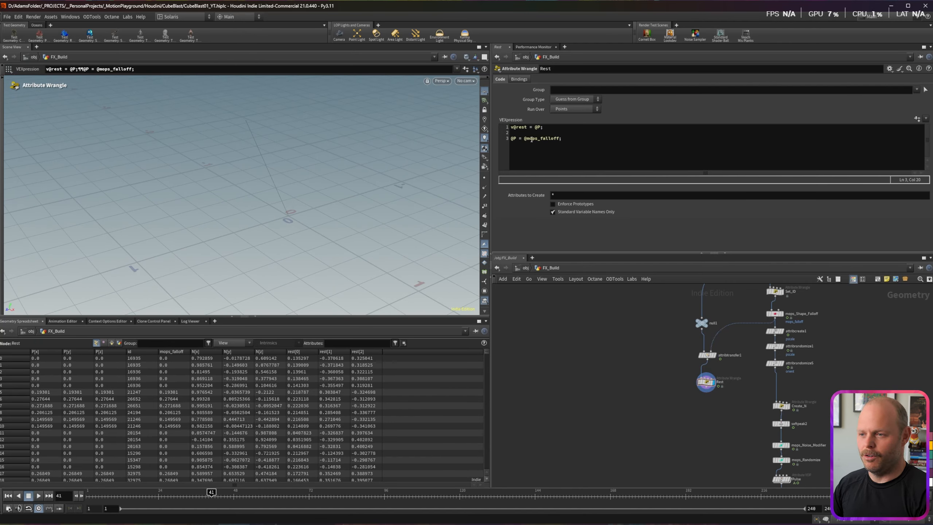
pyautogui.moveTo(301, 159); pyautogui.dragTo(259, 223)
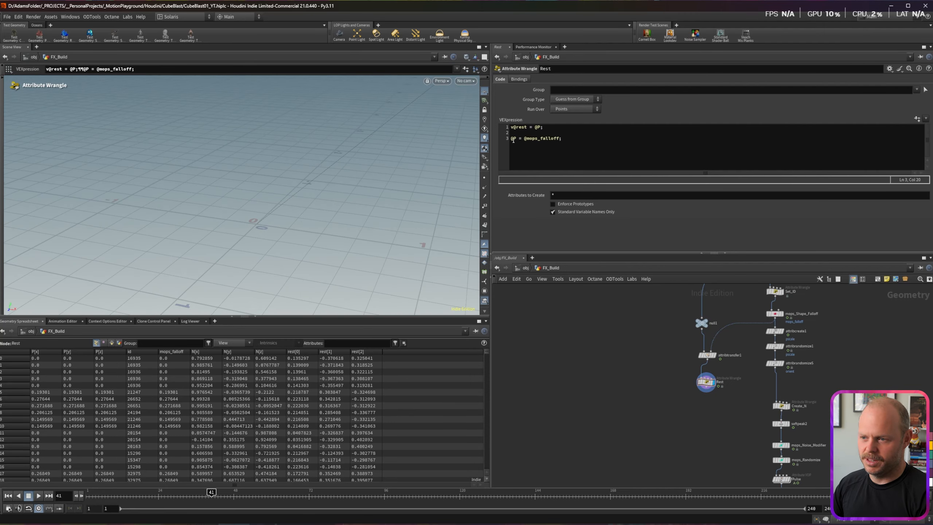
pyautogui.click(515, 138)
pyautogui.write('.y')
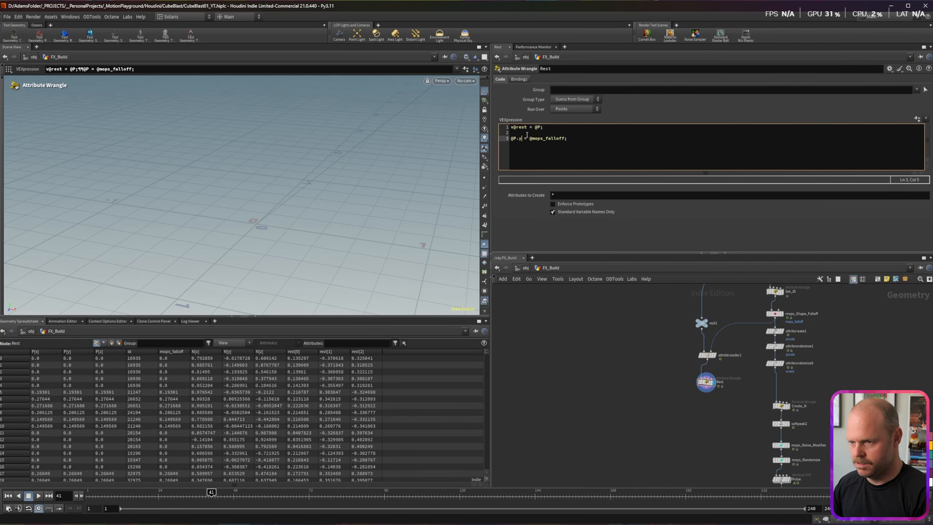
pyautogui.click(519, 133)
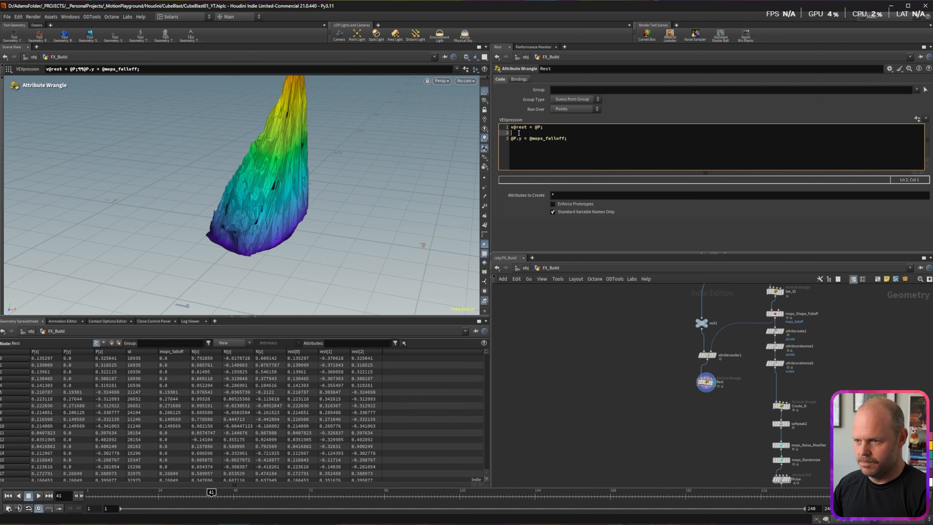
pyautogui.press('Return')
pyautogui.write('@')
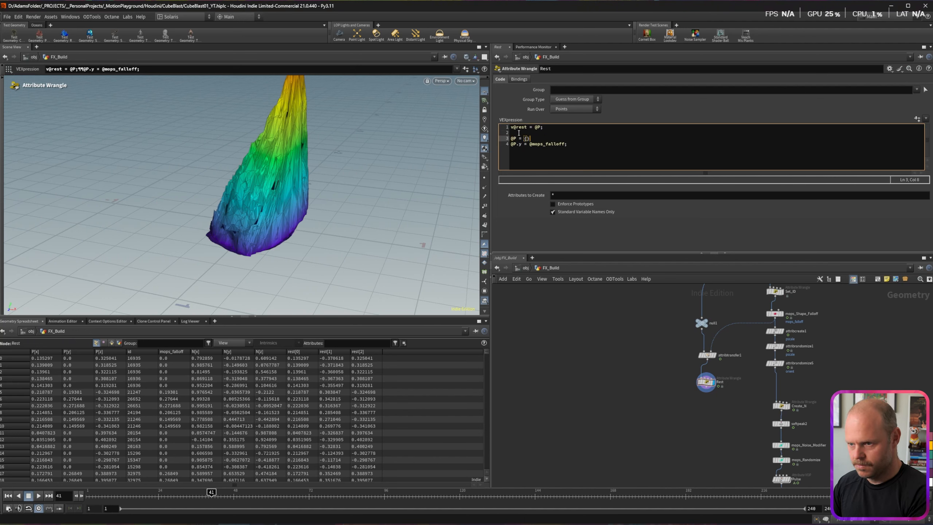
pyautogui.write('P = {0,0,')
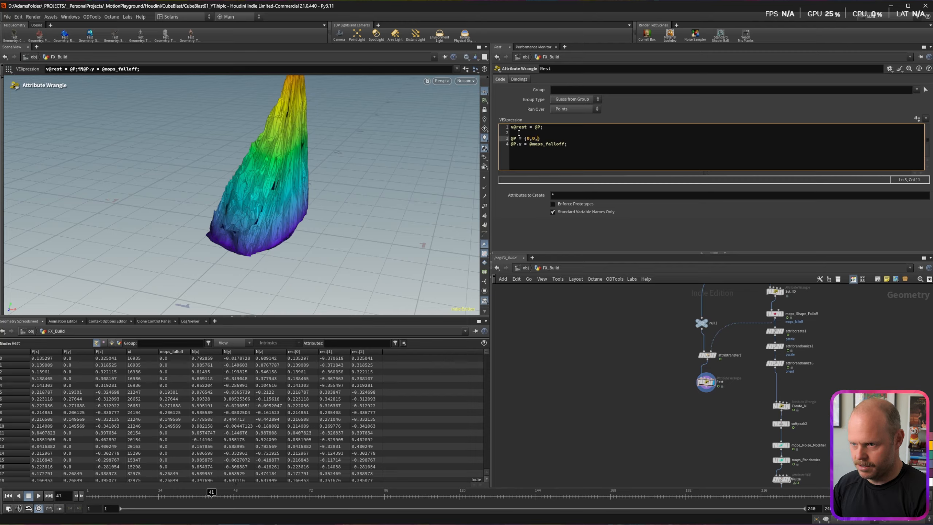
pyautogui.write('0};')
pyautogui.press('Escape')
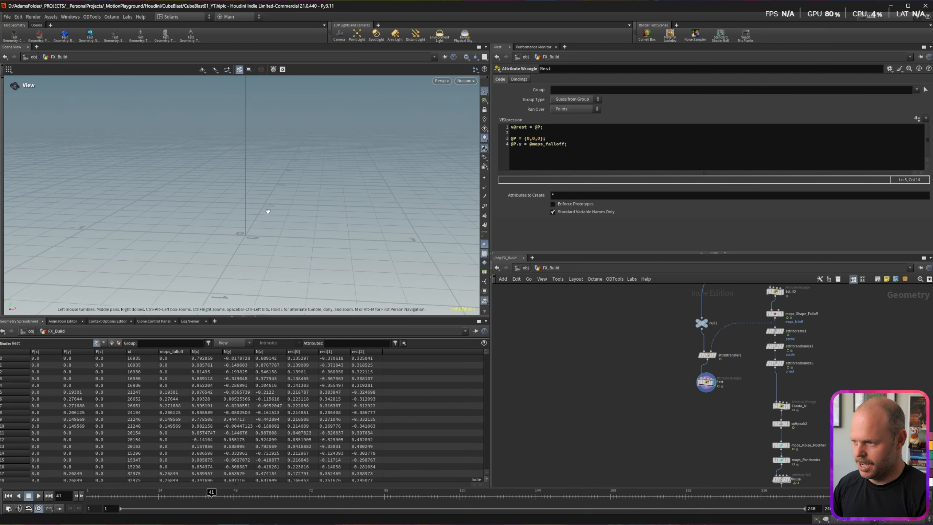
pyautogui.press('Tab')
pyautogui.write('wrangle')
pyautogui.press('Return')
pyautogui.click(706, 405)
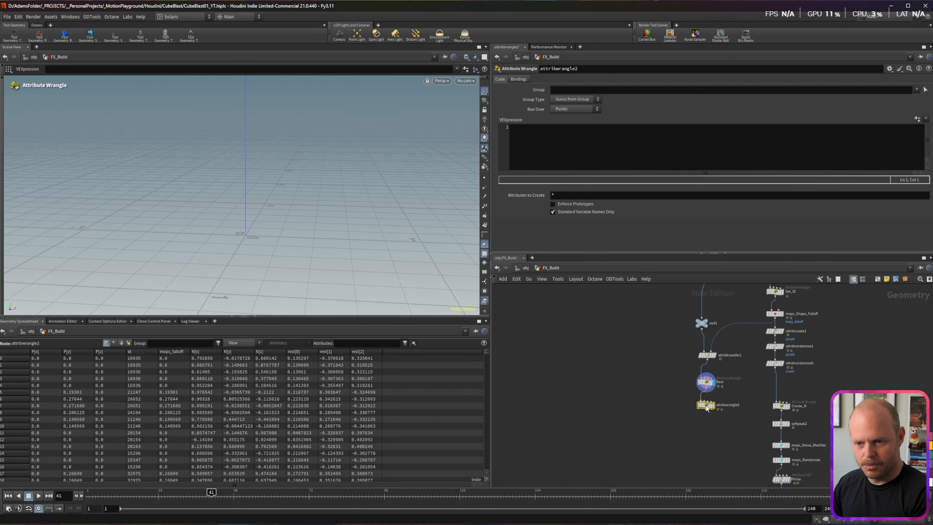
pyautogui.click(713, 406)
pyautogui.moveTo(706, 406); pyautogui.dragTo(707, 423)
pyautogui.click(583, 158)
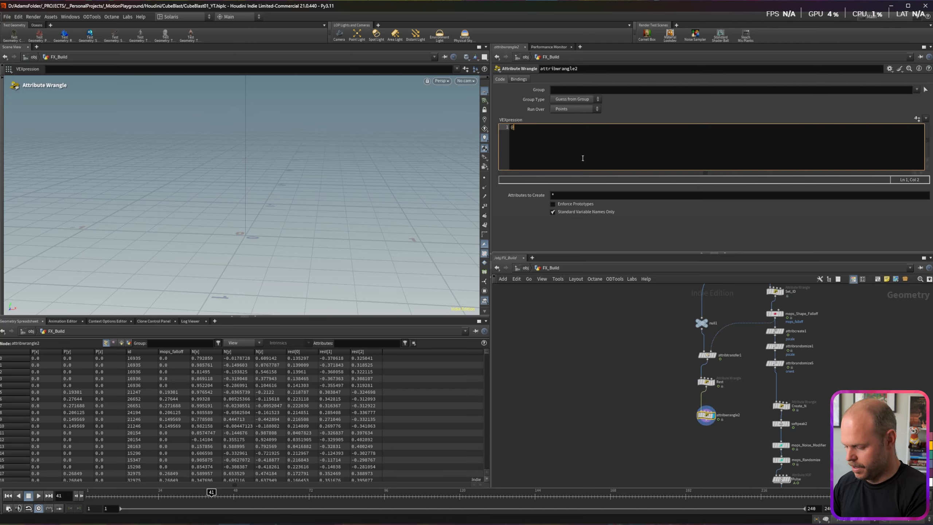
pyautogui.write('@P = @rest;')
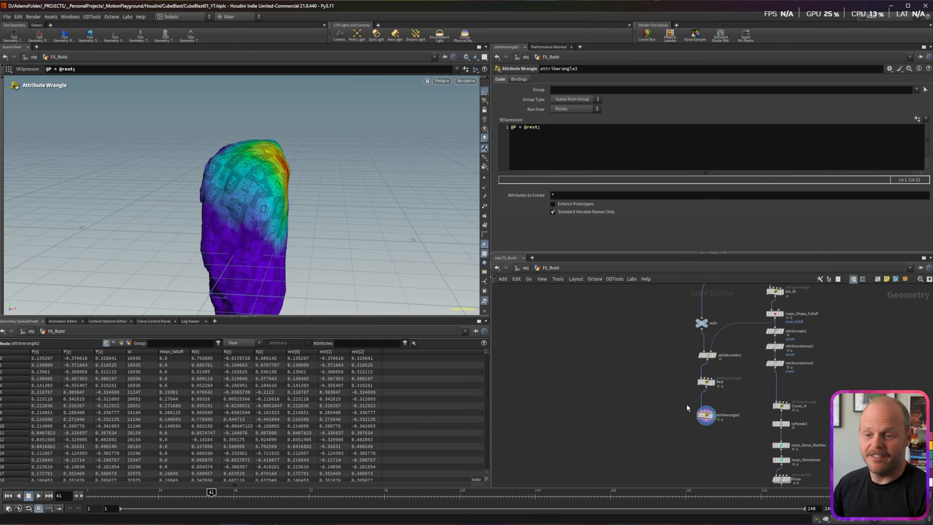
# Step: Insert a Clip node between Rest and attribwrangle2 with its direction pointing straight up
pyautogui.press('Tab')
pyautogui.write('clip')
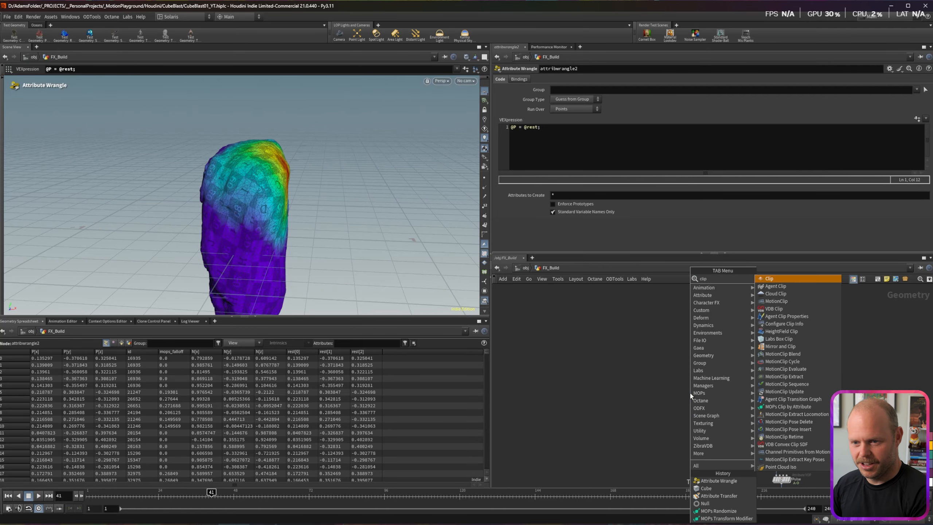
pyautogui.press('Return')
pyautogui.click(697, 398)
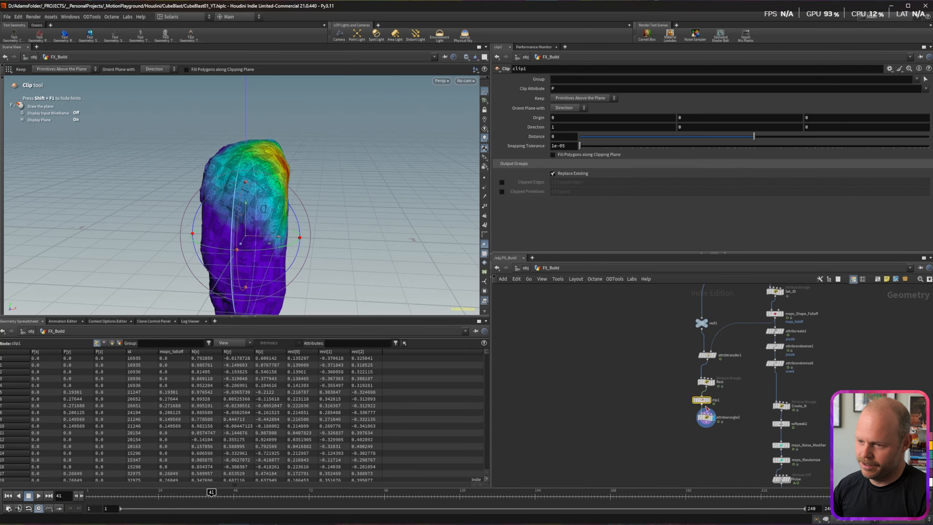
pyautogui.moveTo(705, 402); pyautogui.dragTo(705, 401)
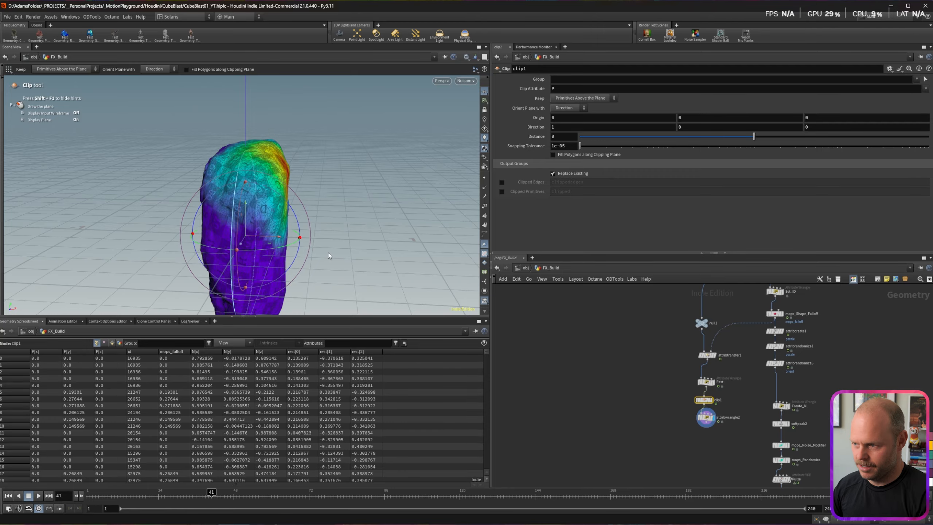
pyautogui.click(552, 127)
pyautogui.write('0')
pyautogui.press('Tab')
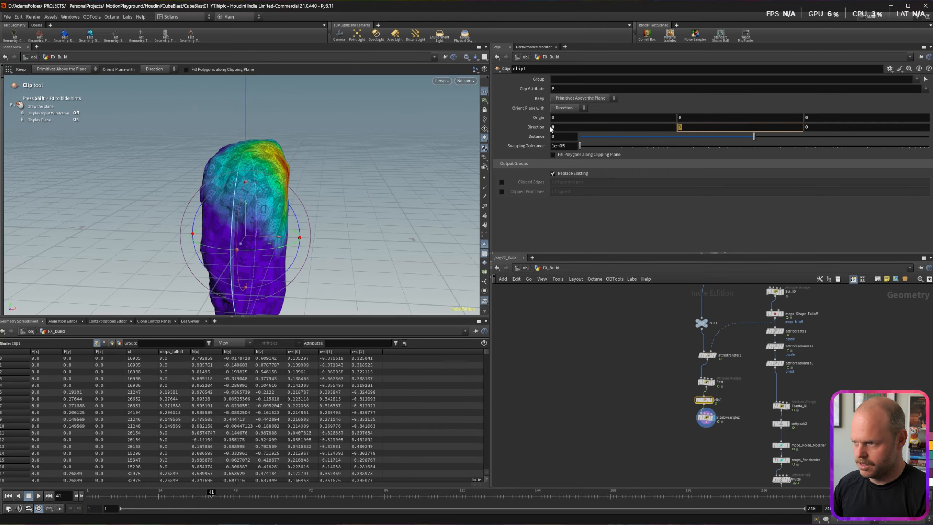
pyautogui.write('1')
pyautogui.press('Return')
pyautogui.moveTo(246, 218)
pyautogui.mouseDown()
pyautogui.moveTo(245, 182)
pyautogui.moveTo(241, 220)
pyautogui.moveTo(245, 202)
pyautogui.mouseUp()
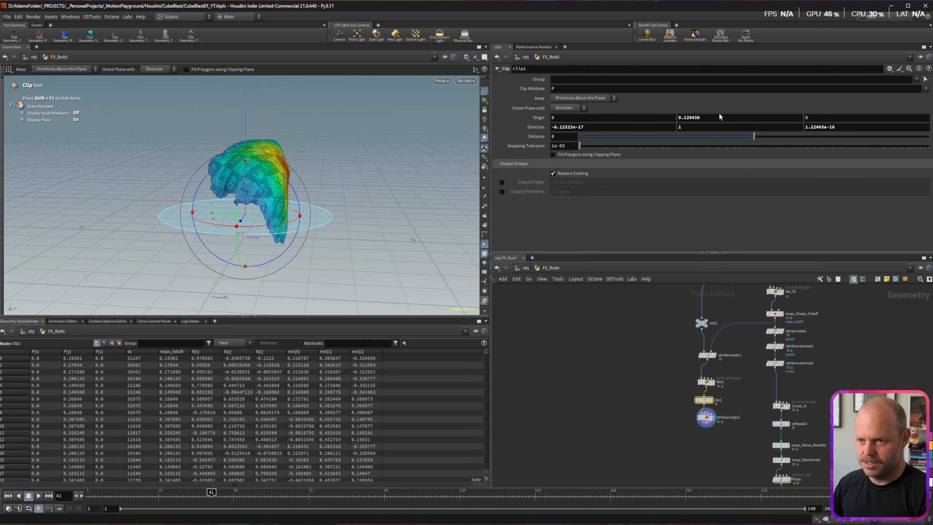
# Step: Set the clip origin height to 0, direction 0,-1,0 and distance -0.01
pyautogui.click(687, 117)
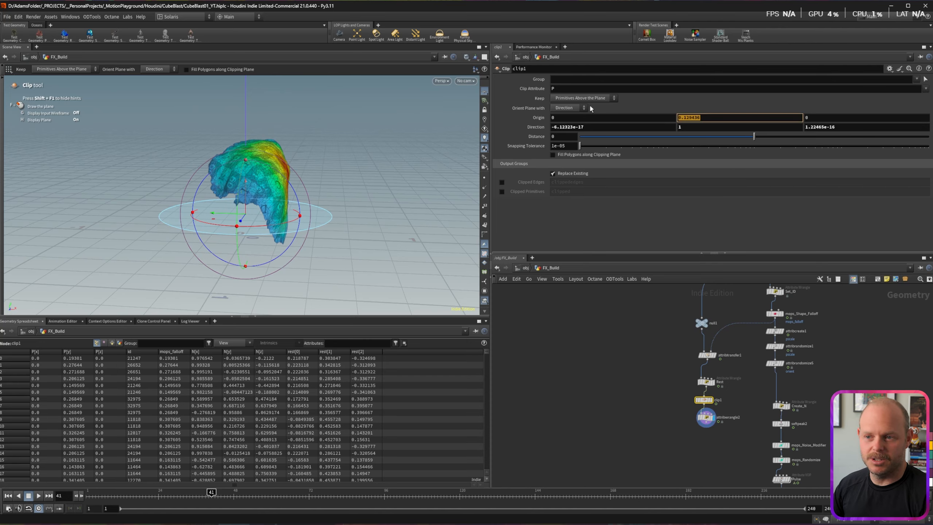
pyautogui.write('0')
pyautogui.press('Return')
pyautogui.click(565, 138)
pyautogui.write('.01')
pyautogui.press('Return')
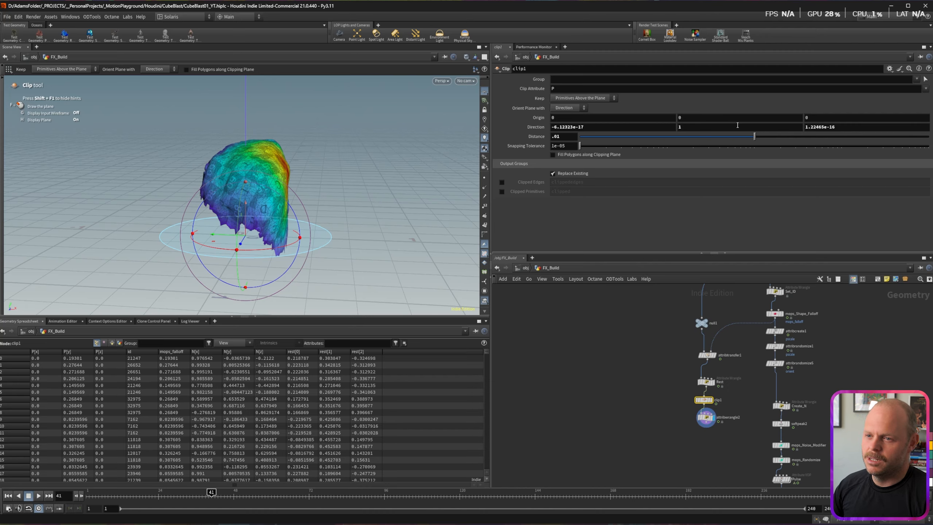
pyautogui.click(708, 128)
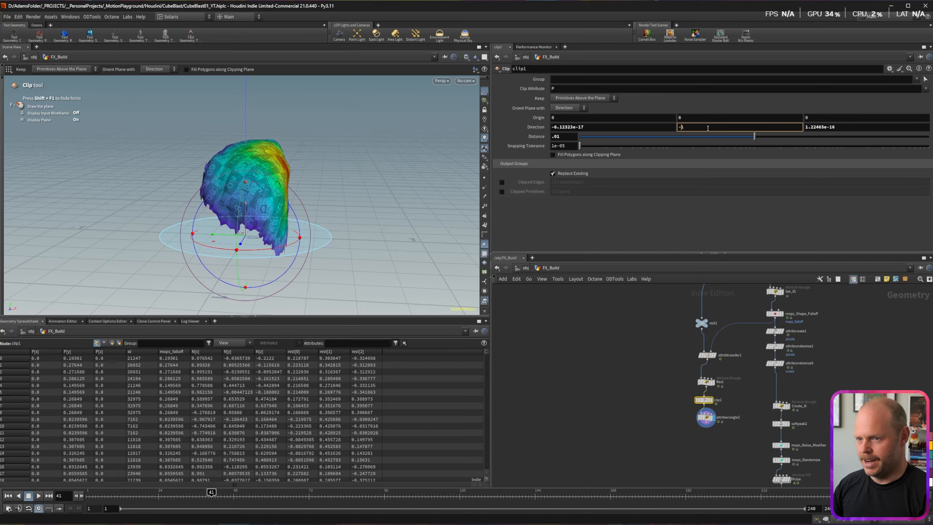
pyautogui.write('-')
pyautogui.press('Return')
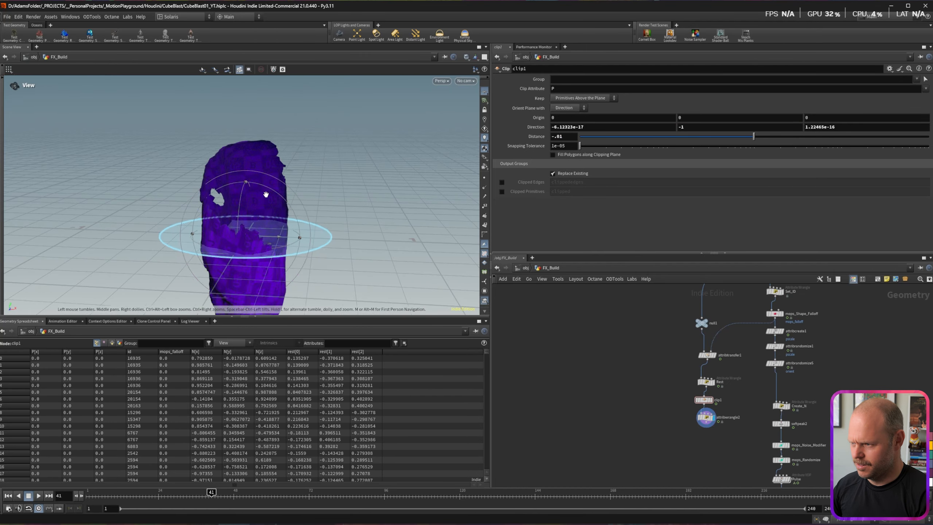
pyautogui.moveTo(265, 193)
pyautogui.keyDown('alt'); pyautogui.mouseDown()
pyautogui.moveTo(200, 190)
pyautogui.moveTo(272, 190)
pyautogui.mouseUp(); pyautogui.keyUp('alt')
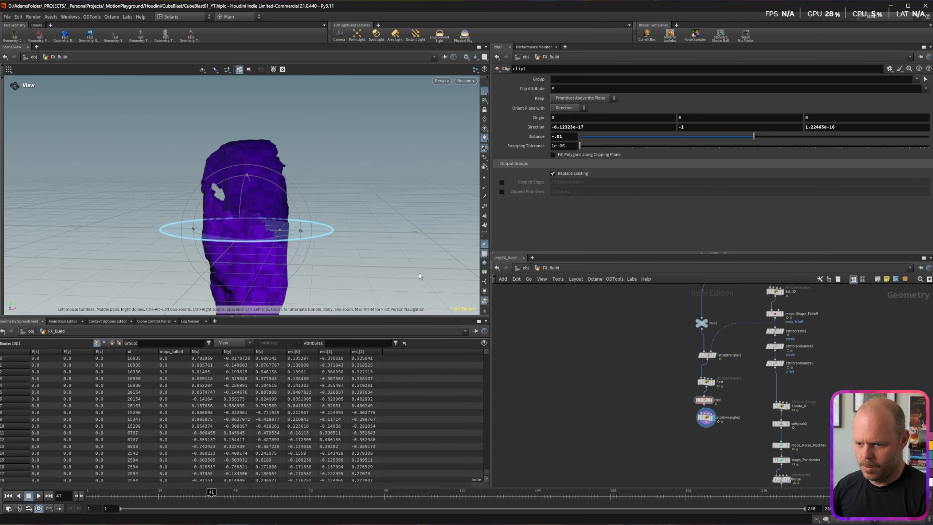
# Step: Create a null node connected to attribwrangle2's output
pyautogui.moveTo(687, 441); pyautogui.dragTo(635, 307, button='middle')
pyautogui.click(647, 302)
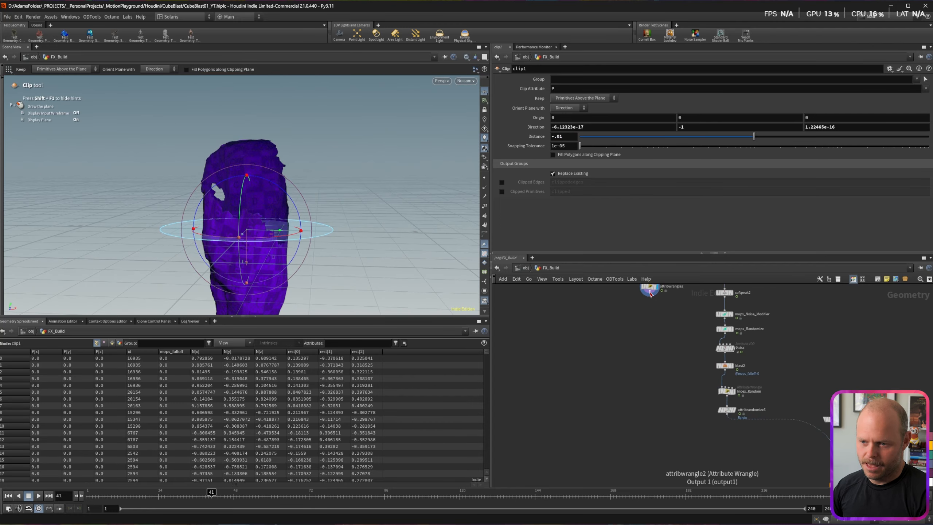
pyautogui.moveTo(646, 453); pyautogui.dragTo(646, 366, button='middle')
pyautogui.press('Tab')
pyautogui.write('null')
pyautogui.press('Return')
# Step: Rename the new null node to Rock_Animation_OUT
pyautogui.doubleClick(665, 400)
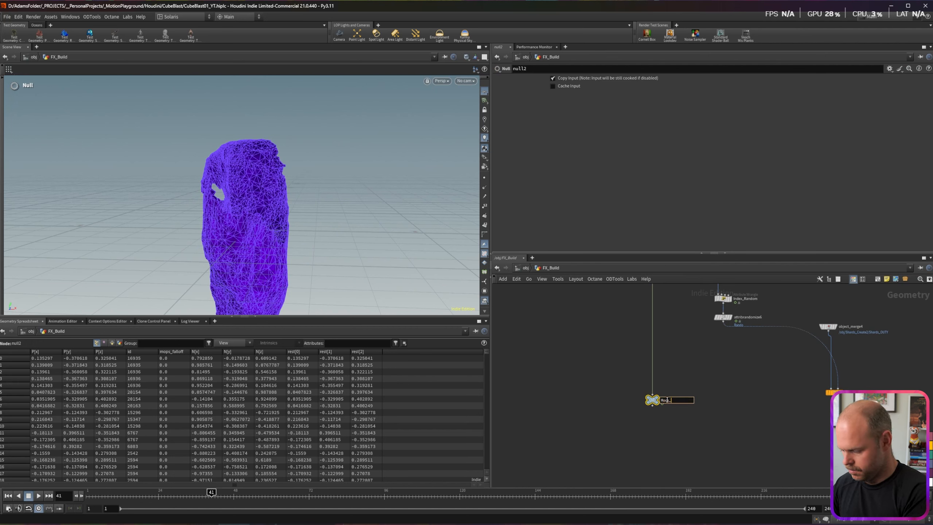
pyautogui.write('Rock_Animation_OU')
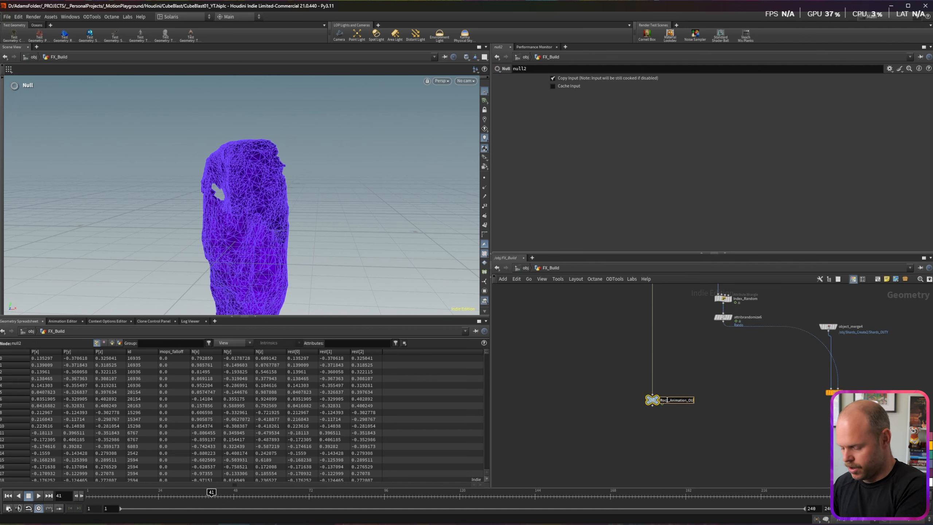
pyautogui.write('T')
pyautogui.press('Return')
pyautogui.click(689, 347)
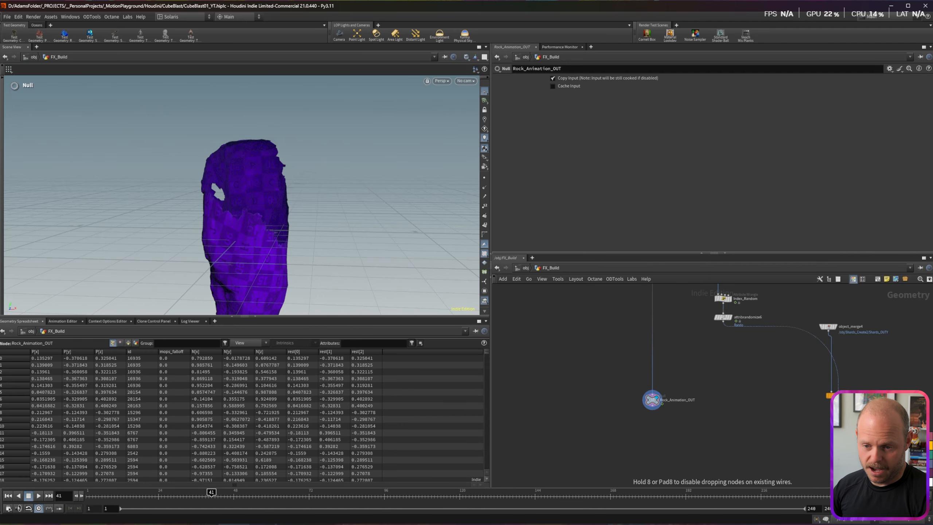
# Step: Display the Copy to Points shards and add a packed Merge node wired to its inputs
pyautogui.click(842, 385)
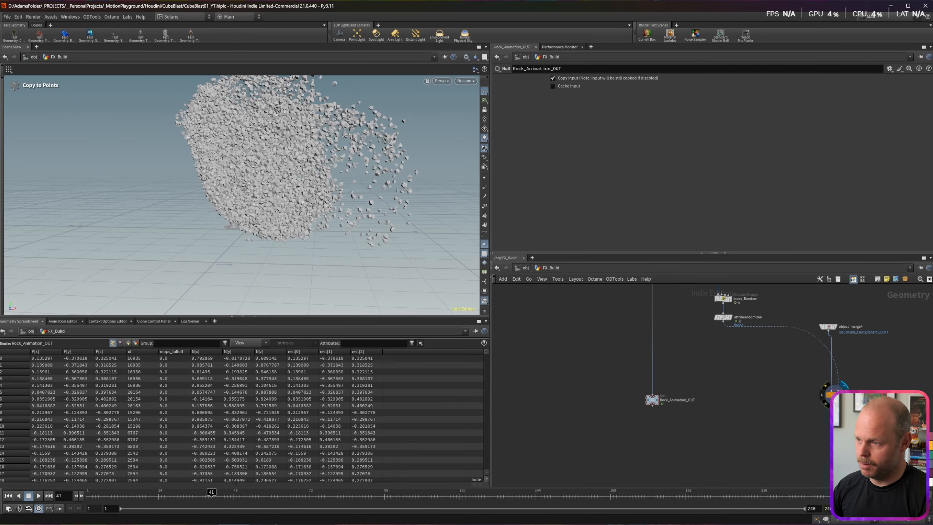
pyautogui.press('Tab')
pyautogui.write('merge p')
pyautogui.press('Return')
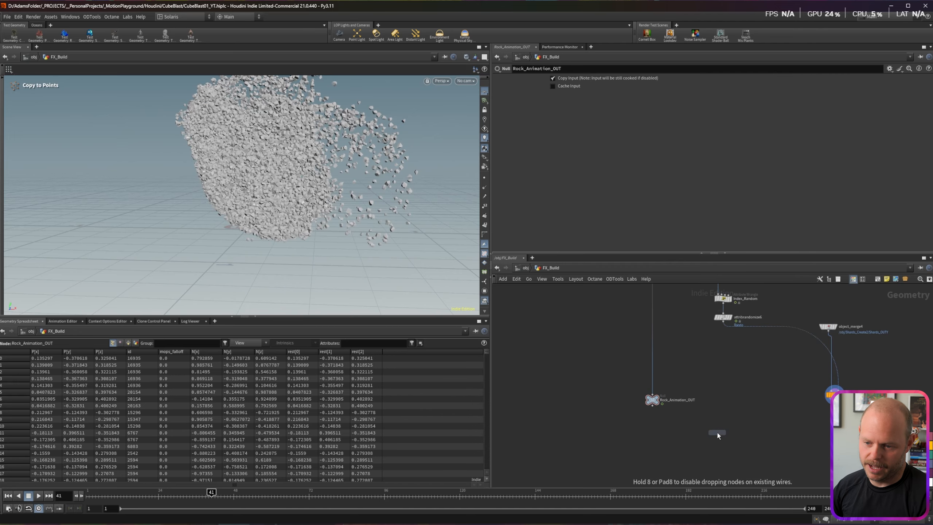
pyautogui.click(727, 456)
pyautogui.keyDown('alt'); pyautogui.moveTo(235, 221); pyautogui.dragTo(265, 206); pyautogui.keyUp('alt')
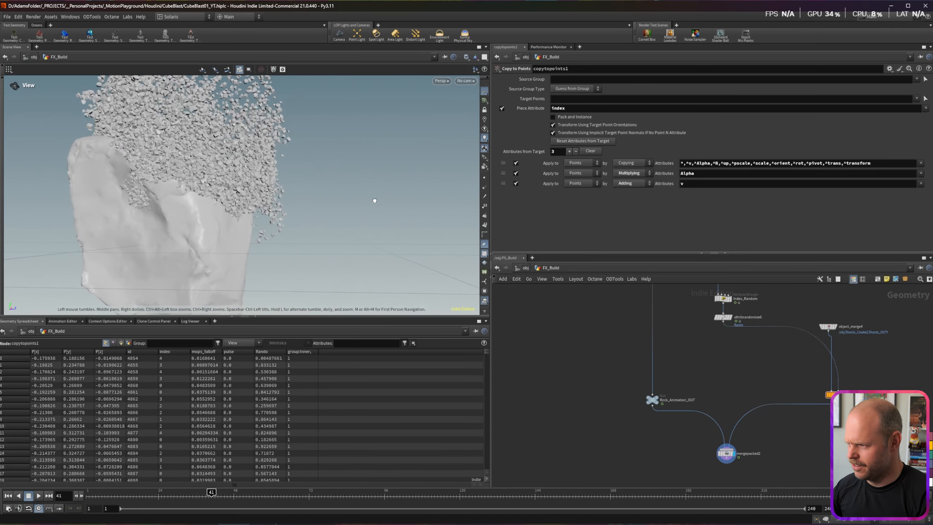
# Step: Select the clip node and inspect the intact rock from several angles at frame 22
pyautogui.moveTo(265, 207); pyautogui.dragTo(221, 242, button='right')
pyautogui.scroll(2, 198, 225)
pyautogui.moveTo(629, 308); pyautogui.dragTo(620, 440, button='middle')
pyautogui.click(635, 309)
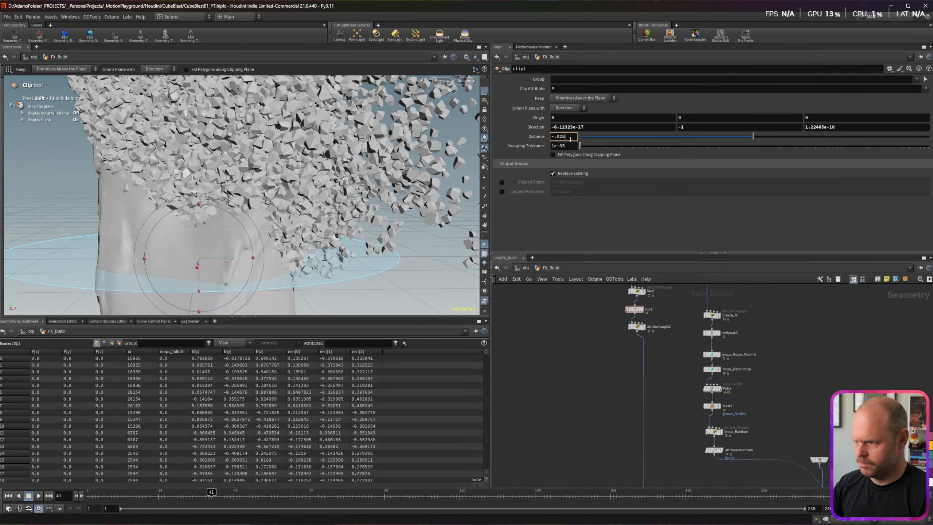
pyautogui.keyDown('alt'); pyautogui.moveTo(148, 219); pyautogui.dragTo(179, 233); pyautogui.keyUp('alt')
pyautogui.keyDown('alt'); pyautogui.moveTo(180, 234); pyautogui.dragTo(136, 183, button='right'); pyautogui.keyUp('alt')
pyautogui.keyDown('alt'); pyautogui.moveTo(135, 183); pyautogui.dragTo(201, 196); pyautogui.keyUp('alt')
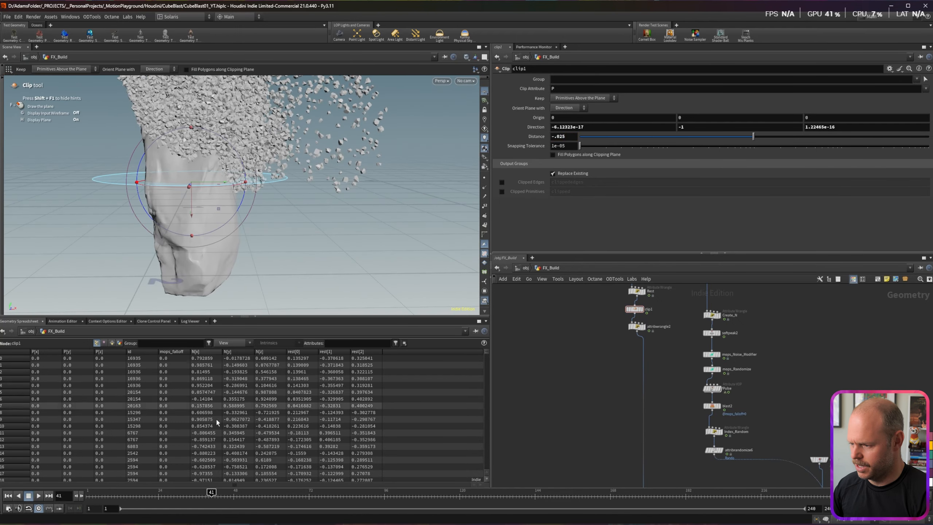
pyautogui.moveTo(212, 492); pyautogui.dragTo(124, 493)
# Step: Display the purple rest-position rock from attribwrangle2 at frame 13 and select the wire above Rock_Animation_OUT
pyautogui.click(646, 318)
pyautogui.moveTo(605, 425); pyautogui.dragTo(571, 301, button='middle')
pyautogui.scroll(-1, 599, 369)
pyautogui.moveTo(586, 339); pyautogui.dragTo(635, 381)
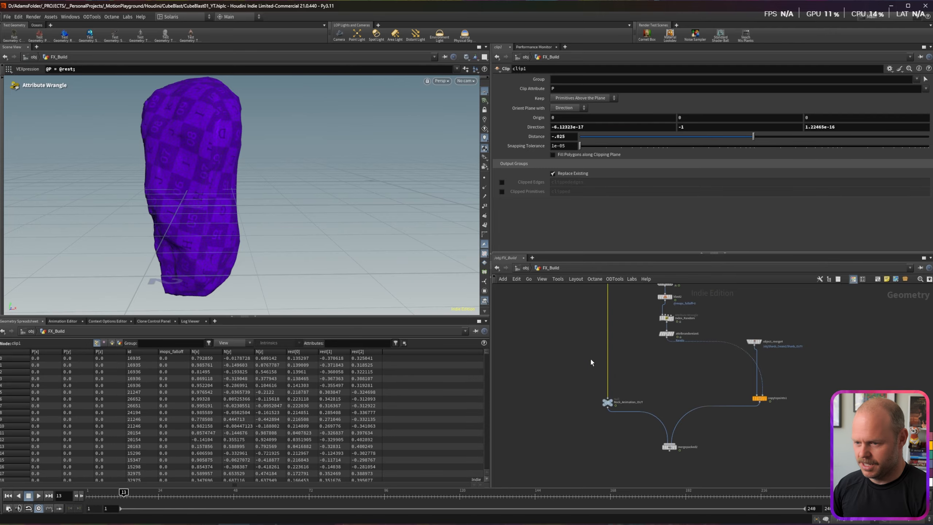
# Step: Insert an Attribute Delete above Rock_Animation_OUT that deletes the rest and mops_falloff point attributes
pyautogui.press('Tab')
pyautogui.write('att dele')
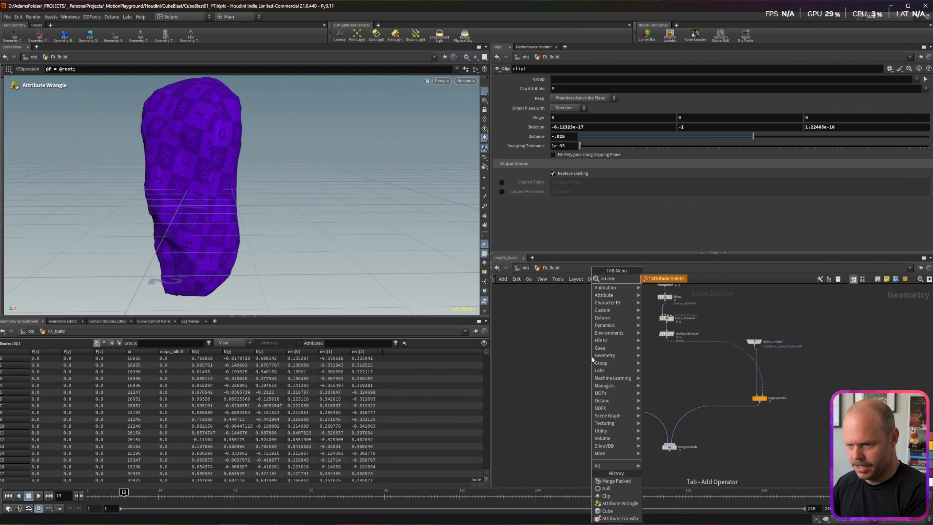
pyautogui.press('Return')
pyautogui.click(608, 368)
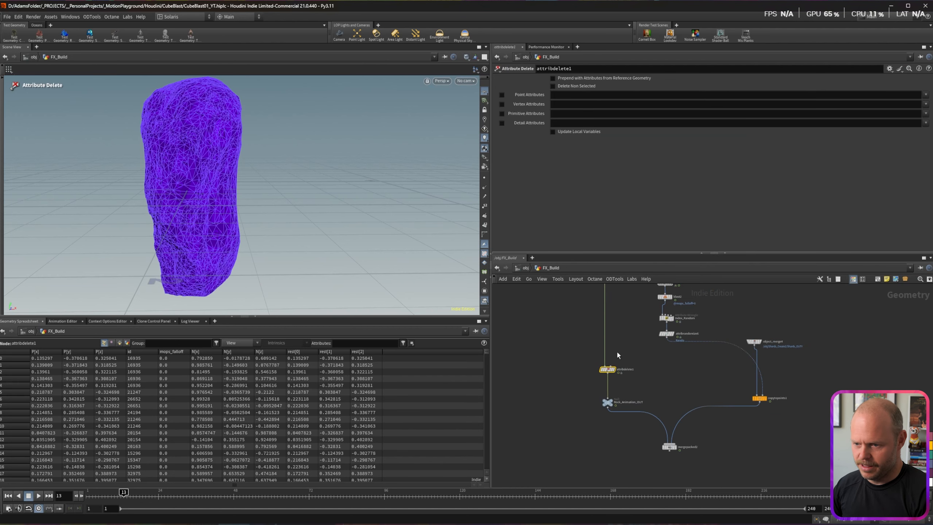
pyautogui.click(926, 95)
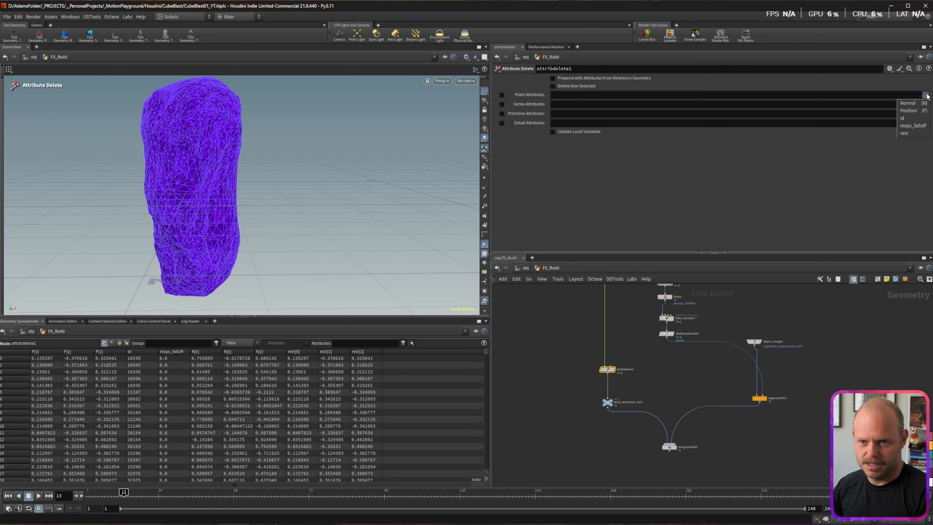
pyautogui.click(908, 134)
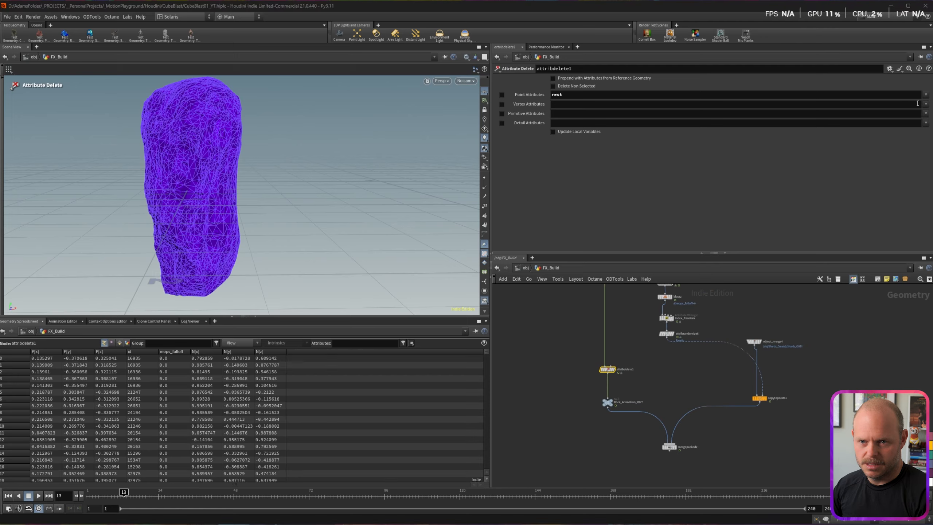
pyautogui.click(926, 95)
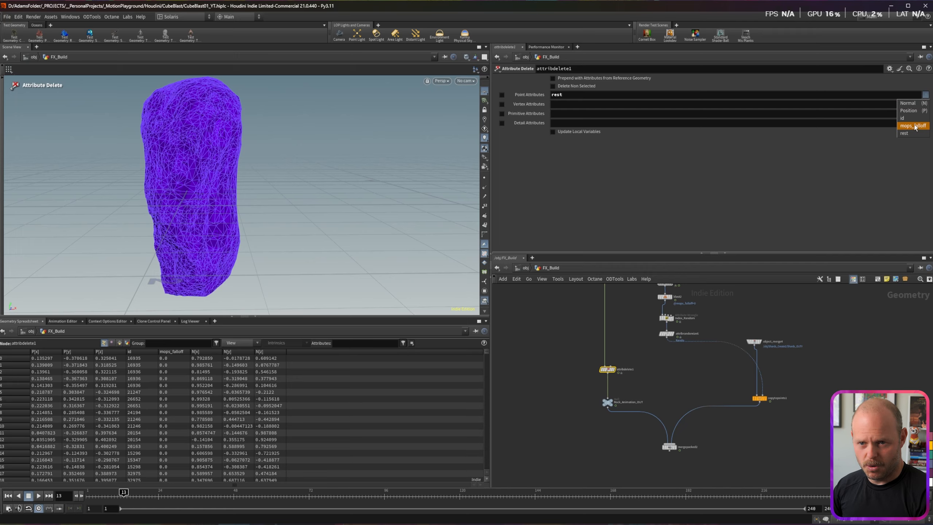
pyautogui.click(913, 126)
# Step: Display the Copy to Points shard cloud at frame 43
pyautogui.click(542, 427)
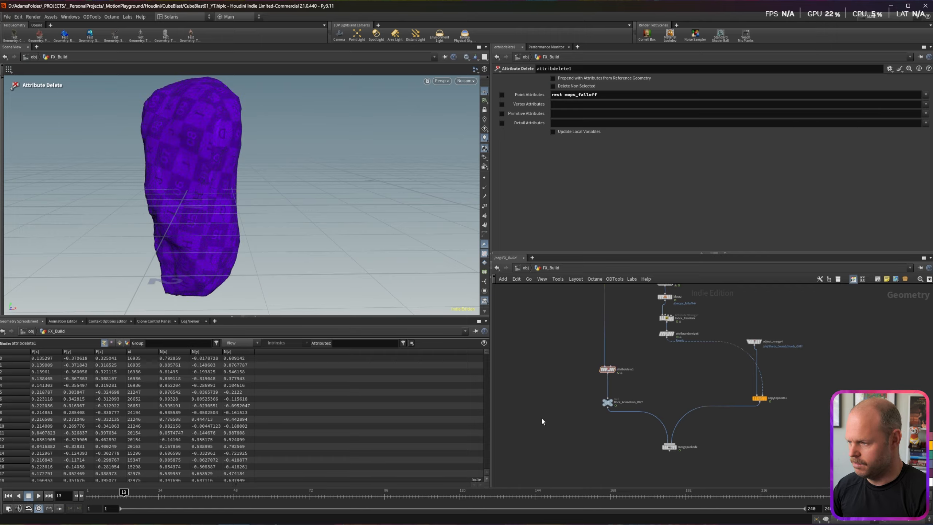
pyautogui.scroll(3, 755, 392)
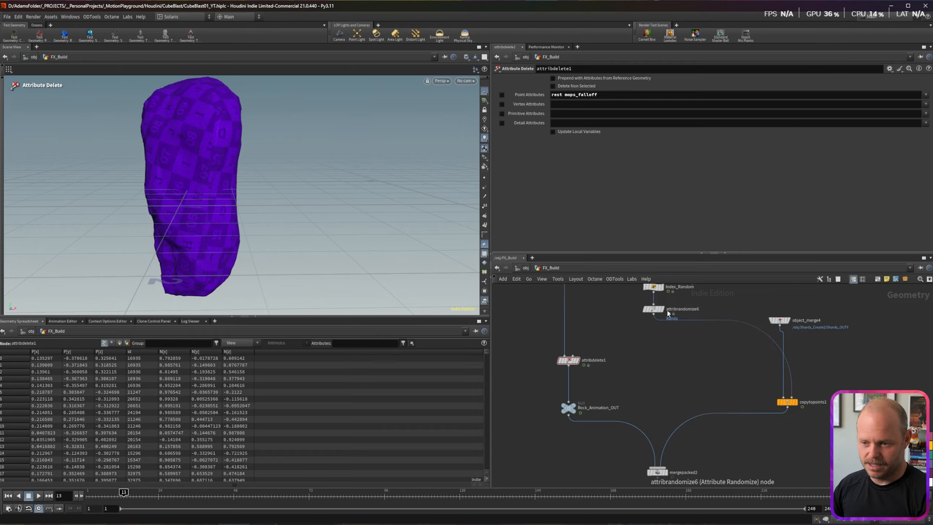
pyautogui.click(793, 402)
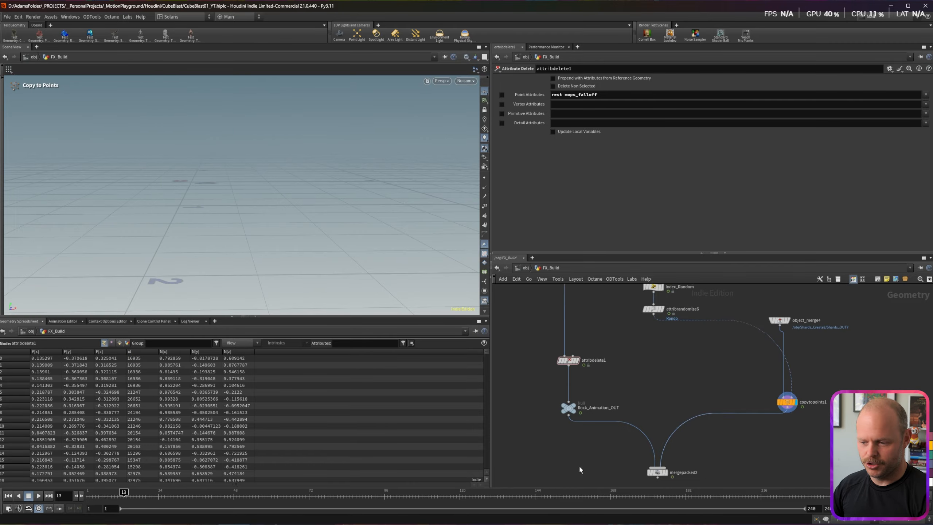
pyautogui.moveTo(234, 497); pyautogui.dragTo(218, 495)
pyautogui.scroll(-3, 257, 208)
pyautogui.moveTo(257, 208); pyautogui.dragTo(224, 202)
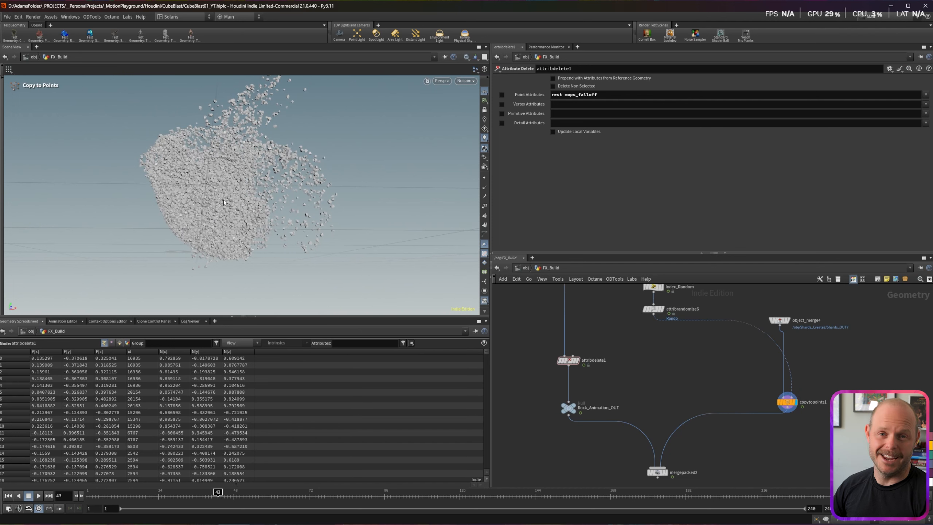
# Step: Add a null fed by attribrandomize6 and name it Shards_PTS_OUT
pyautogui.click(653, 315)
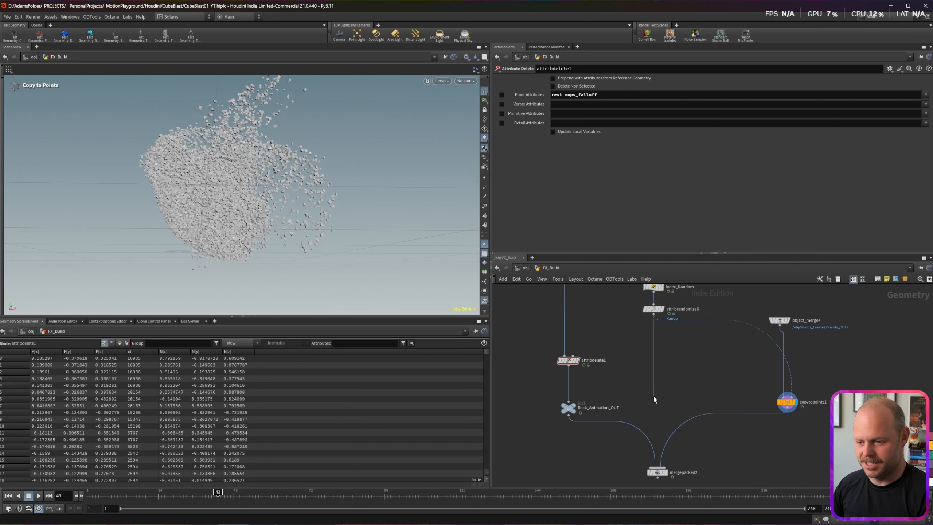
pyautogui.click(653, 406)
pyautogui.write('null')
pyautogui.press('Return')
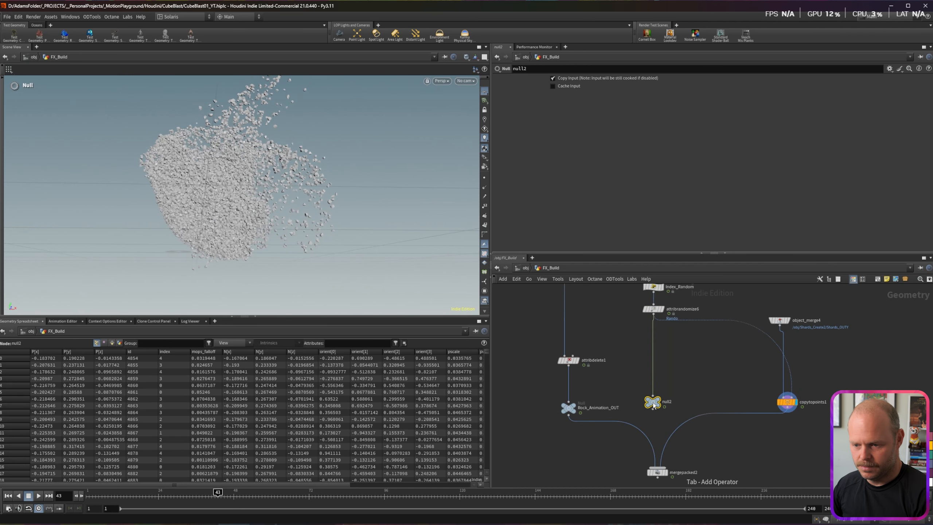
pyautogui.doubleClick(668, 402)
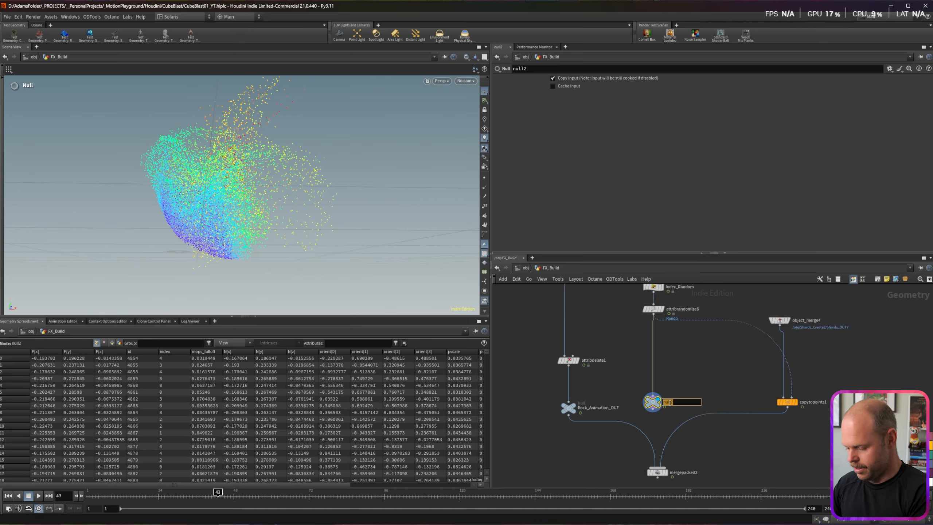
pyautogui.write('Shards_')
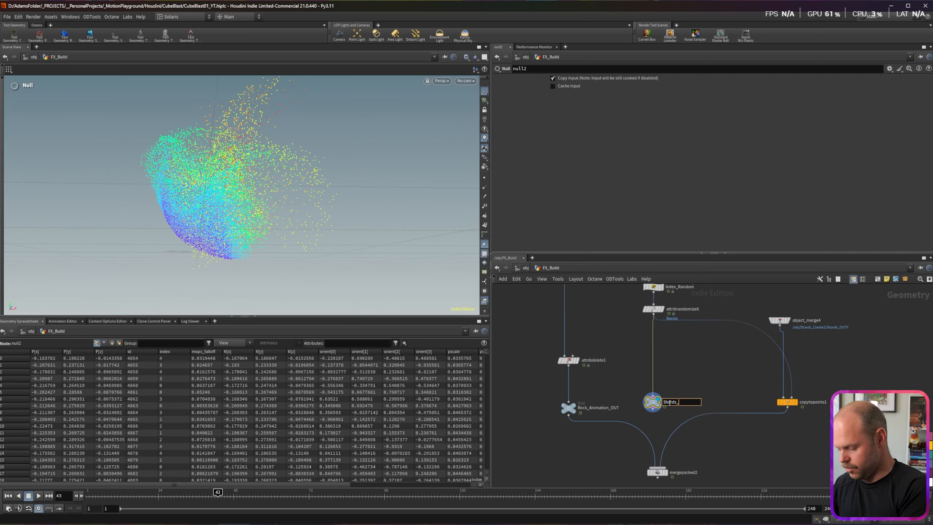
pyautogui.write('PTS')
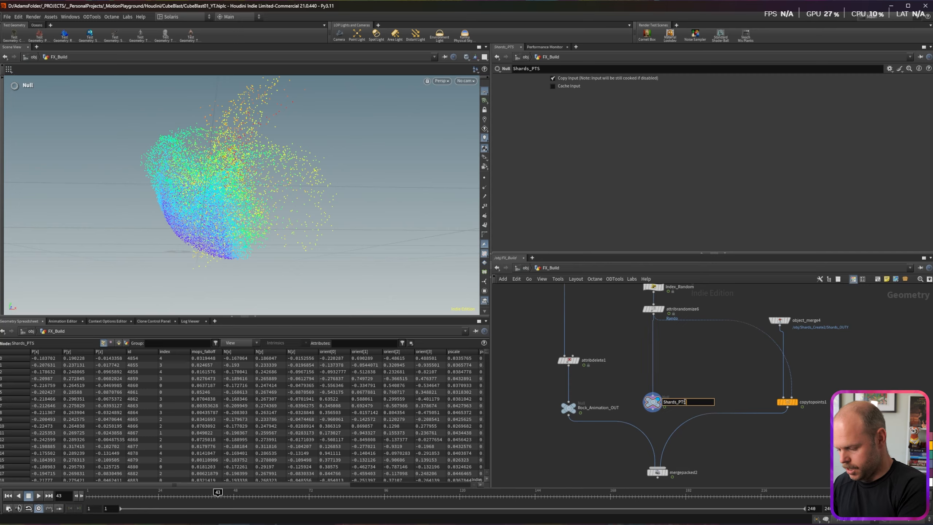
pyautogui.write('_OUT')
pyautogui.press('Return')
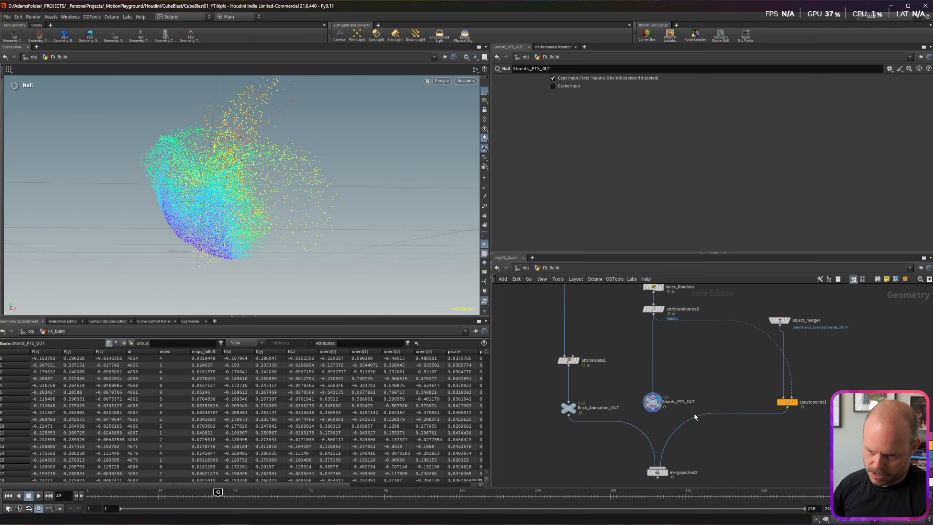
# Step: Display mergepacked2, align Rock_Animation_OUT with Shards_PTS_OUT, and save the scene
pyautogui.moveTo(660, 482); pyautogui.dragTo(659, 444, button='middle')
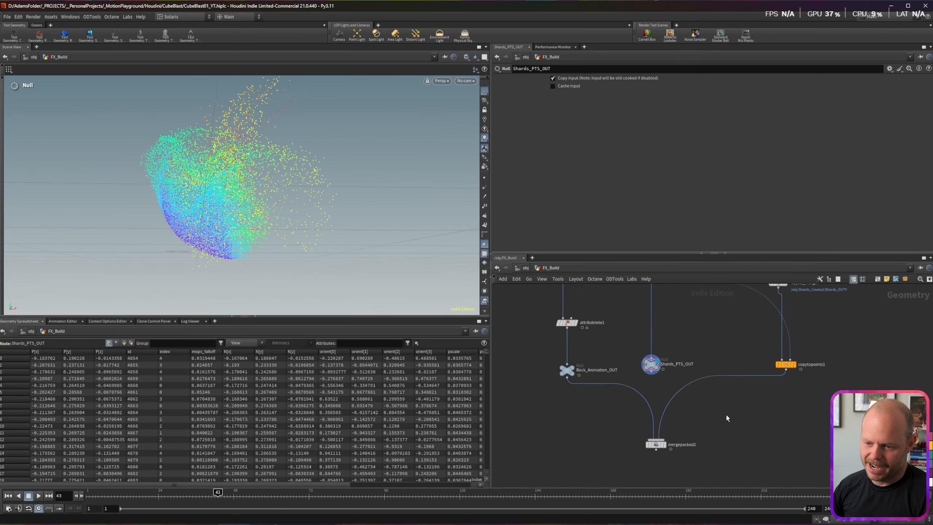
pyautogui.click(666, 447)
pyautogui.moveTo(666, 449); pyautogui.dragTo(665, 460)
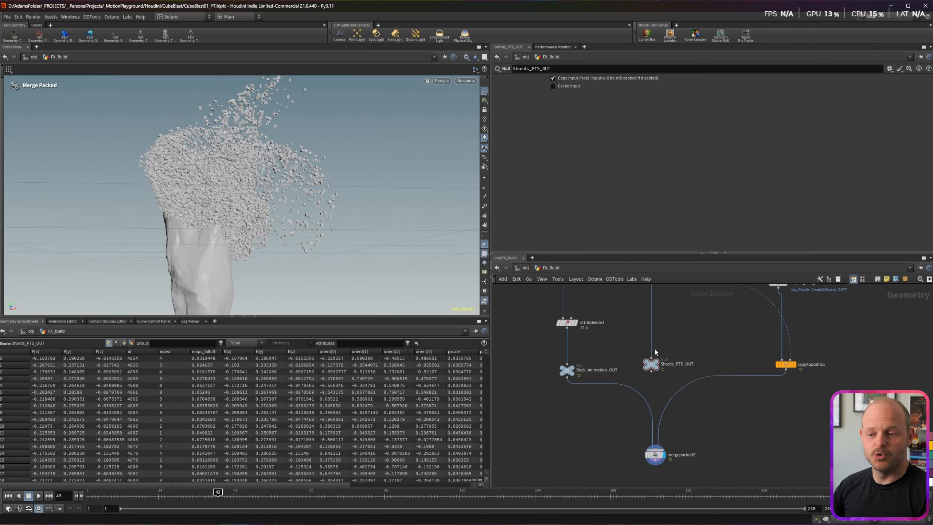
pyautogui.moveTo(564, 364); pyautogui.dragTo(659, 379)
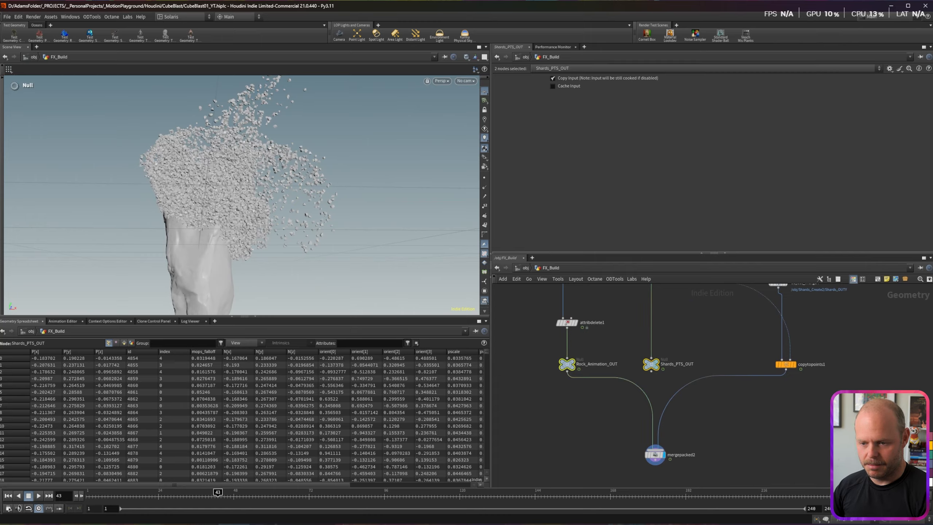
pyautogui.click(786, 404)
pyautogui.hotkey('ctrl', 's')
# Step: Set the Res value on the CTRLS null to 0.015
pyautogui.moveTo(702, 317); pyautogui.dragTo(710, 487, button='middle')
pyautogui.scroll(-5, 628, 322)
pyautogui.moveTo(629, 298); pyautogui.dragTo(631, 389, button='middle')
pyautogui.scroll(2, 603, 313)
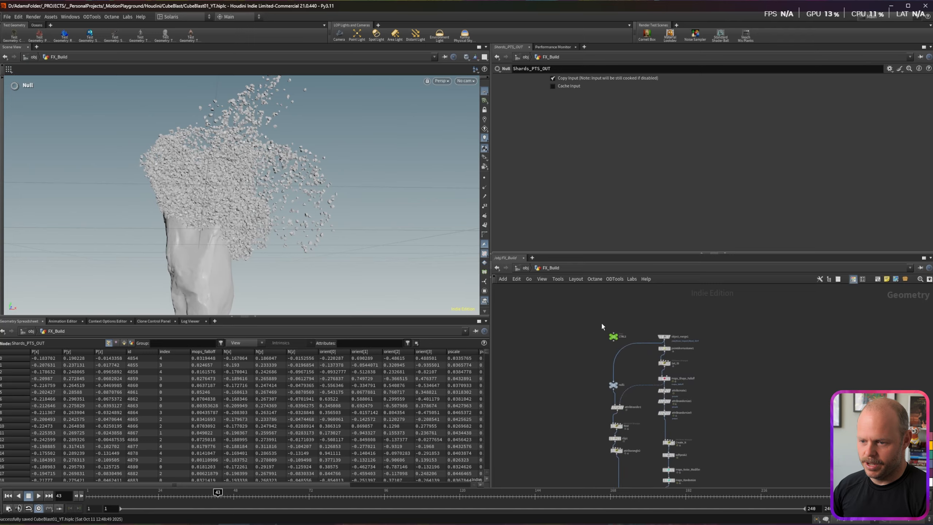
pyautogui.click(613, 337)
pyautogui.click(570, 95)
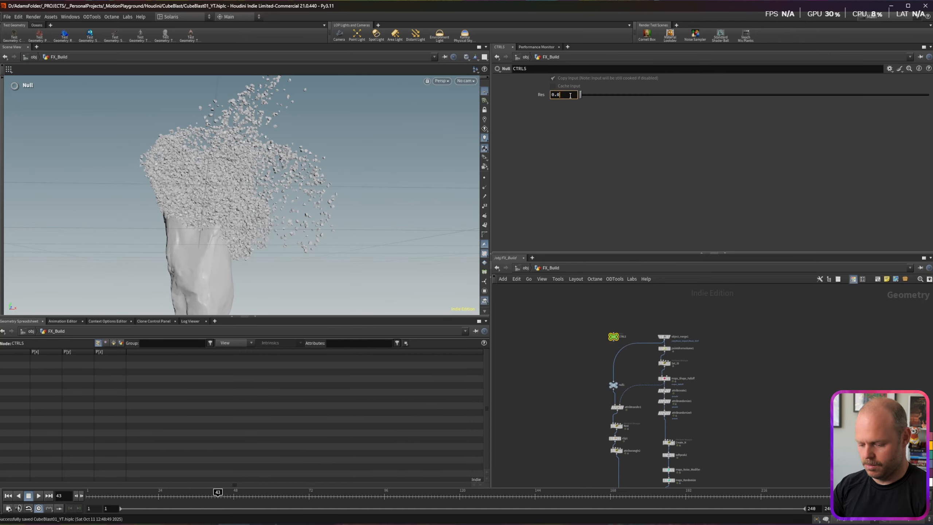
pyautogui.press('Return')
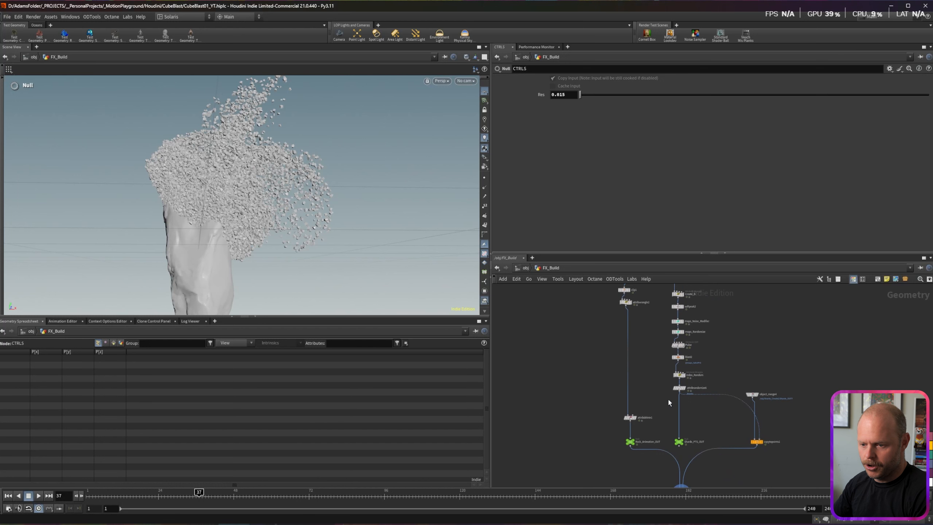
# Step: Add a Trail node with its result type set to Compute Velocity
pyautogui.press('Tab')
pyautogui.write('trail')
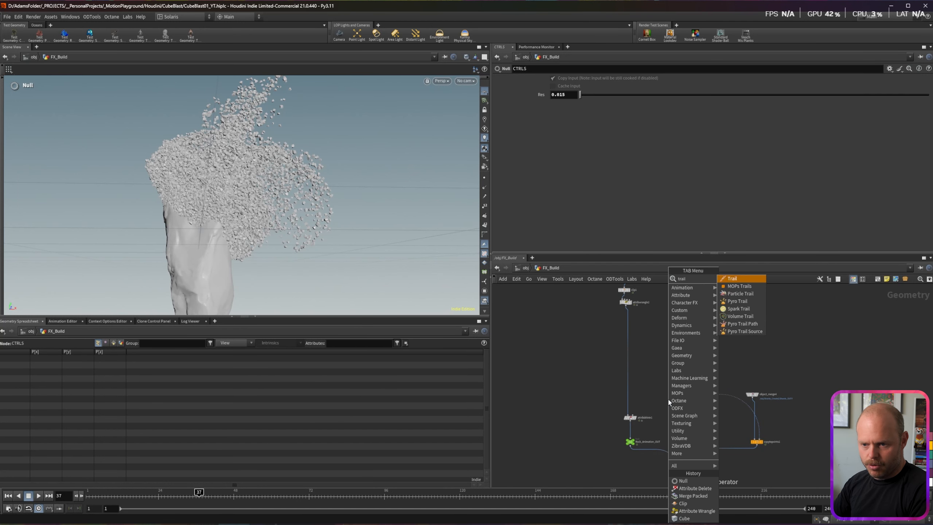
pyautogui.press('Return')
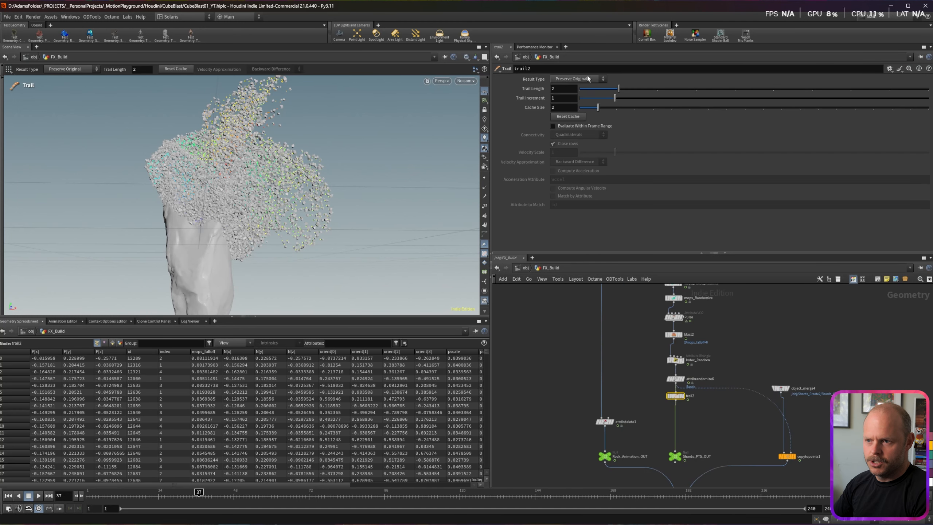
pyautogui.click(588, 79)
pyautogui.click(582, 110)
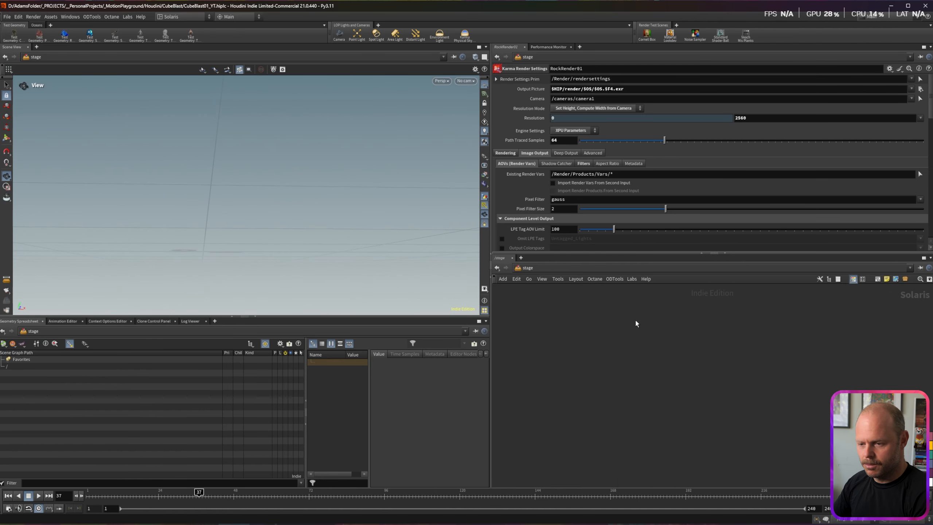
# Step: Place a sopimport1 SOP Import node in the /stage network
pyautogui.press('Tab')
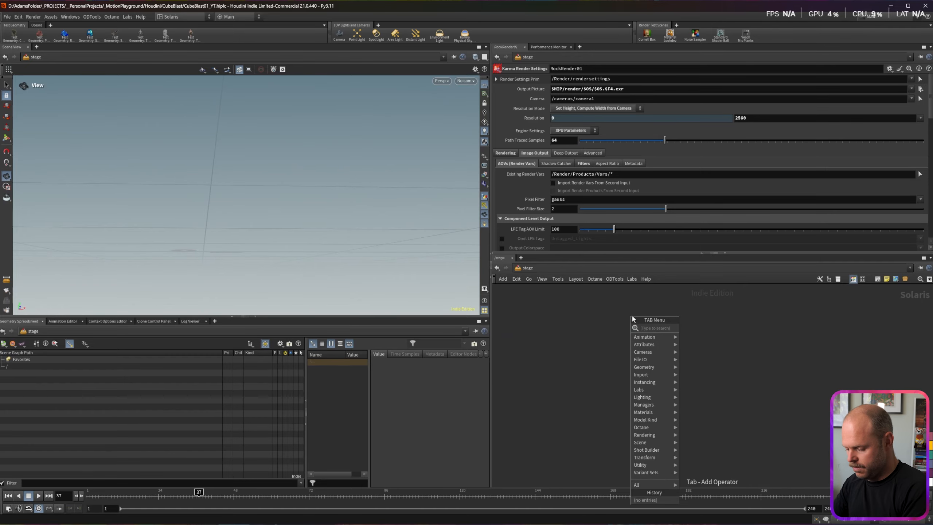
pyautogui.write('sopim')
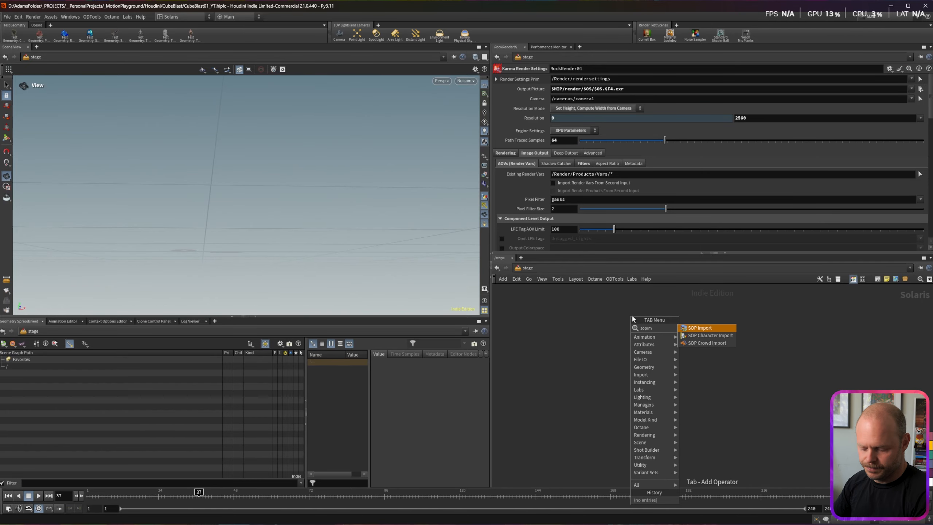
pyautogui.press('Return')
pyautogui.click(631, 314)
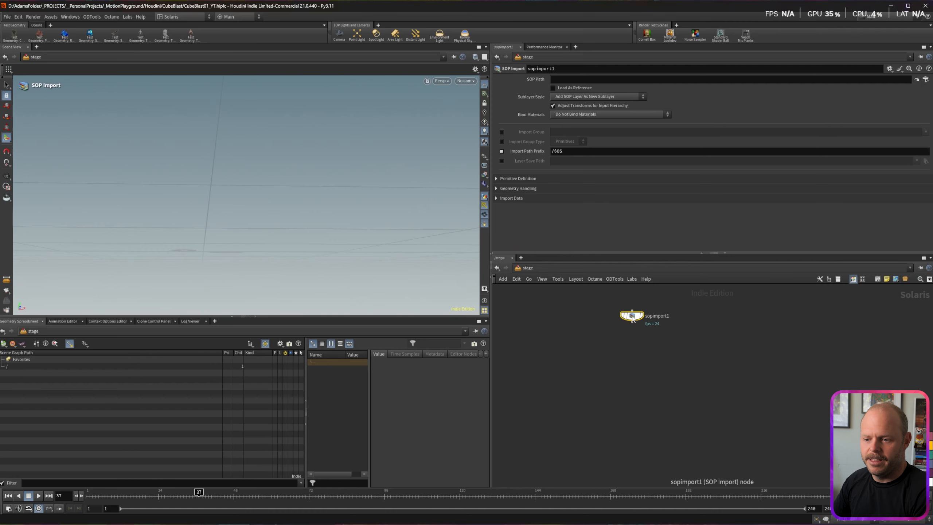
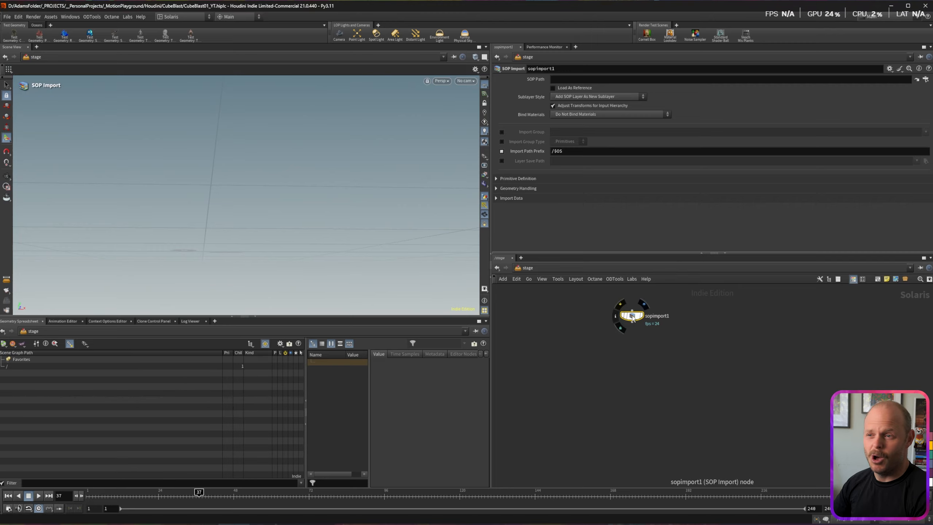
# Step: Rename sopimport1 to Rock1 and set its SOP Path to /obj/FX_Build/Rock_Animation_OUT
pyautogui.doubleClick(662, 317)
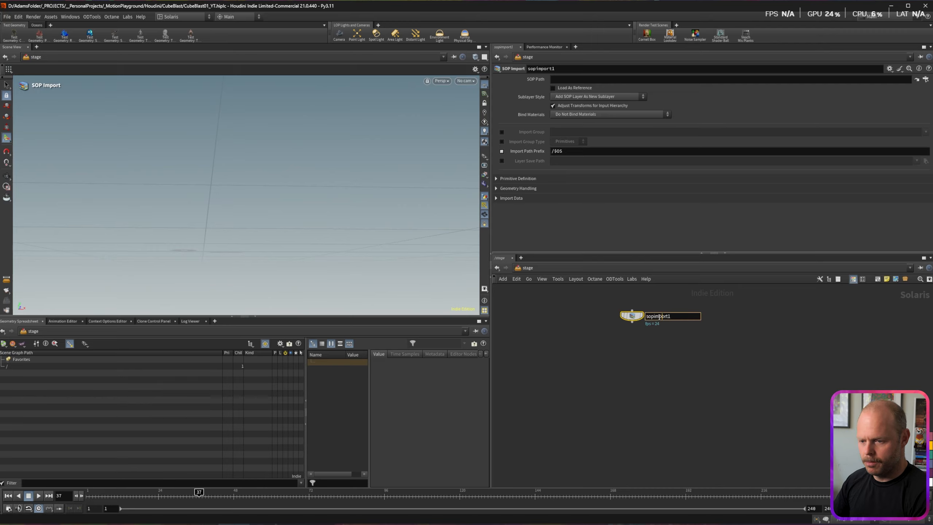
pyautogui.write('Rock1')
pyautogui.press('Return')
pyautogui.click(926, 79)
pyautogui.click(855, 40)
pyautogui.click(854, 41)
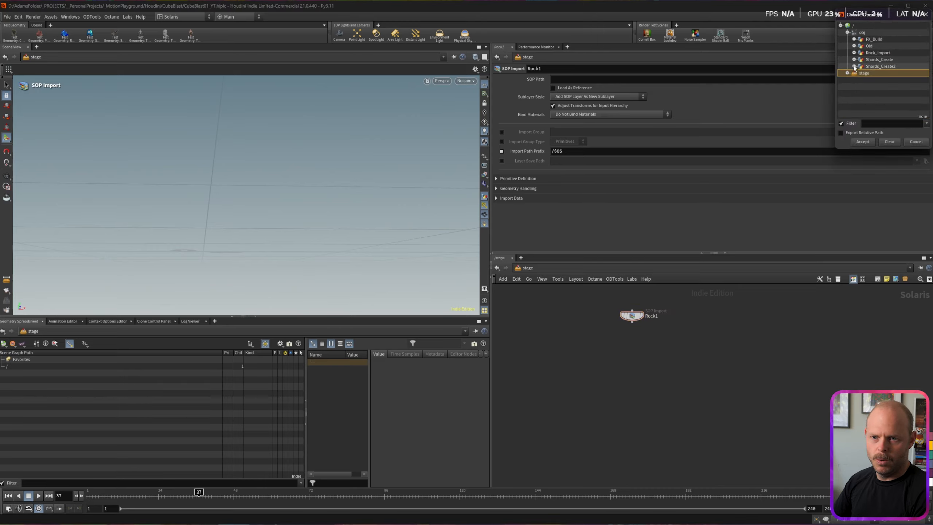
pyautogui.click(855, 39)
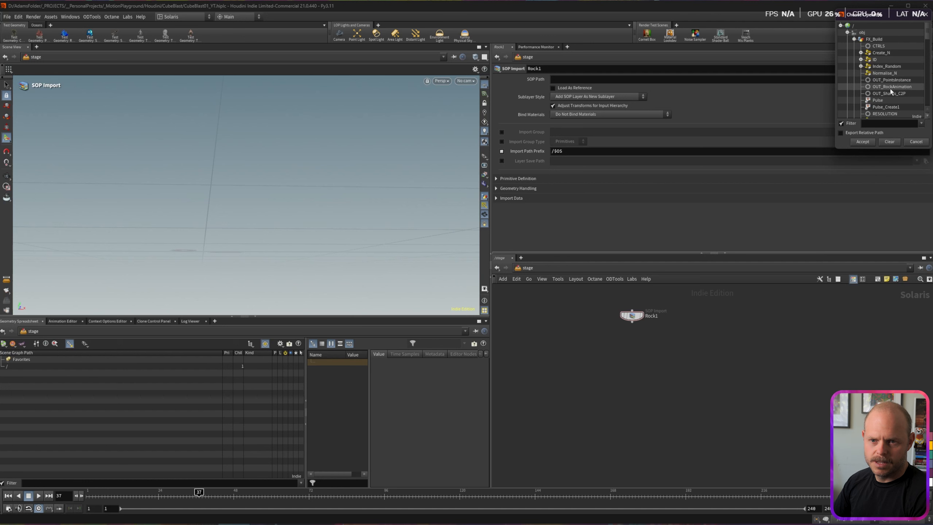
pyautogui.scroll(-3, 890, 87)
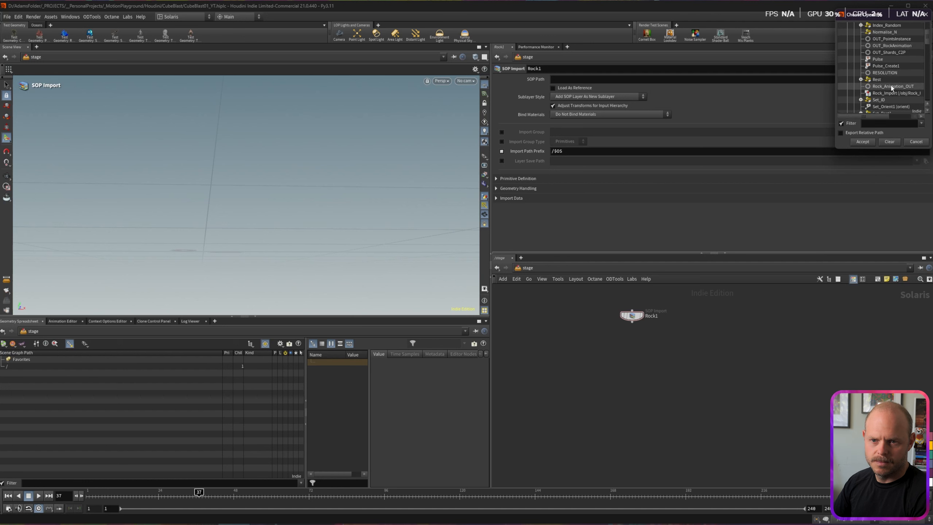
pyautogui.doubleClick(890, 87)
# Step: Display Rock1 in the viewport and inspect the rock at an earlier frame
pyautogui.click(642, 315)
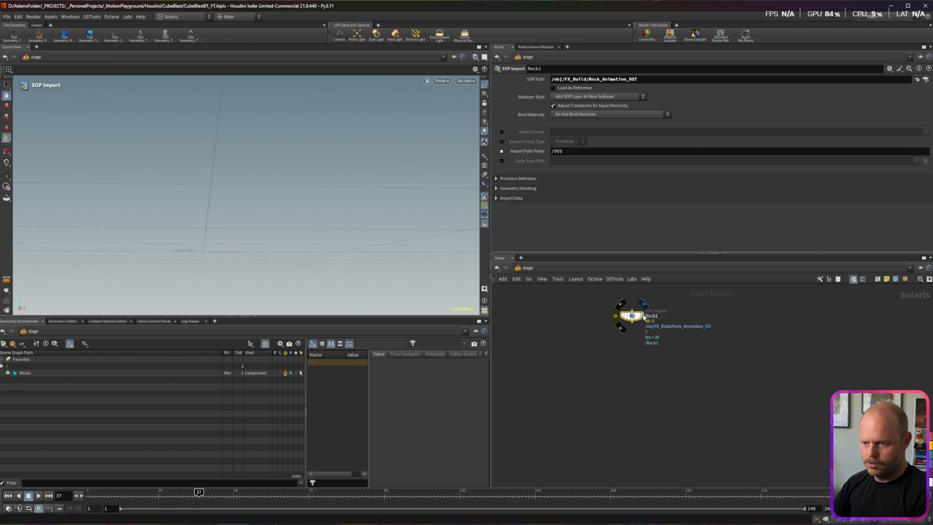
pyautogui.keyDown('alt'); pyautogui.moveTo(206, 235); pyautogui.dragTo(214, 212, button='middle'); pyautogui.keyUp('alt')
pyautogui.keyDown('alt'); pyautogui.moveTo(215, 212); pyautogui.dragTo(204, 243); pyautogui.keyUp('alt')
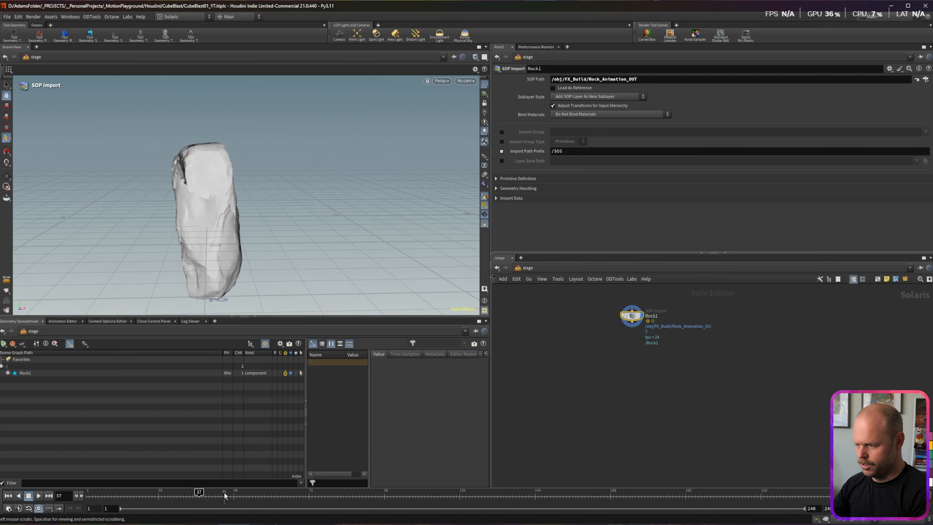
pyautogui.moveTo(197, 491); pyautogui.dragTo(163, 492)
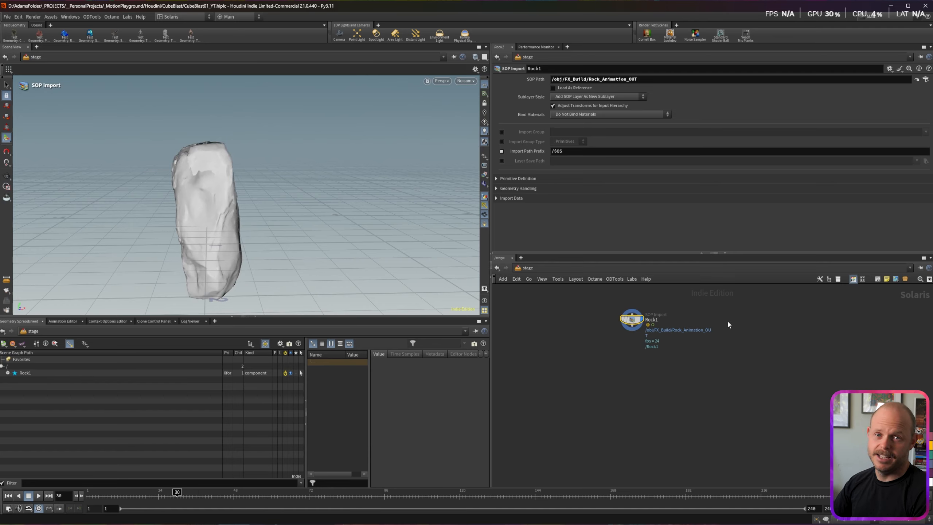
pyautogui.moveTo(728, 322); pyautogui.dragTo(671, 330, button='middle')
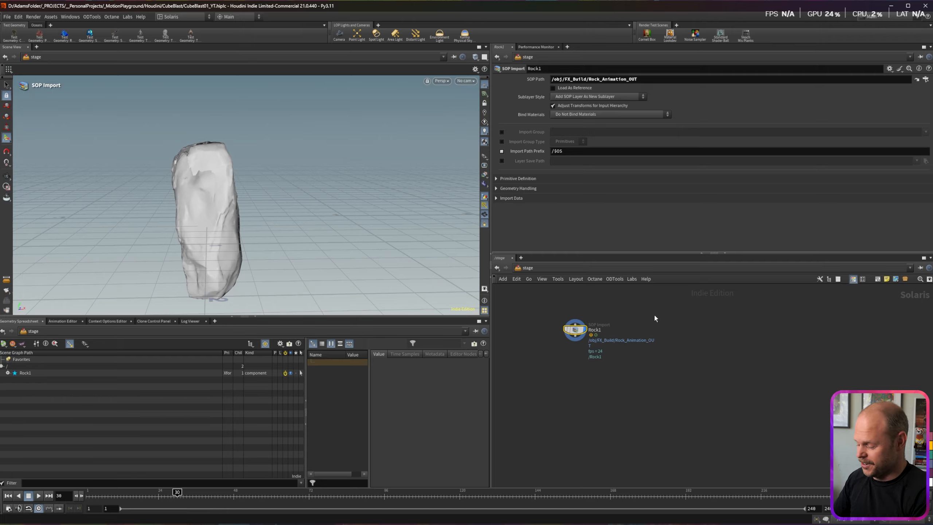
# Step: Add an Instancer node beside Rock1 and name it Shards_Instance
pyautogui.press('Tab')
pyautogui.write('insta')
pyautogui.press('Return')
pyautogui.doubleClick(687, 330)
pyautogui.write('Shards_Instance')
pyautogui.press('Return')
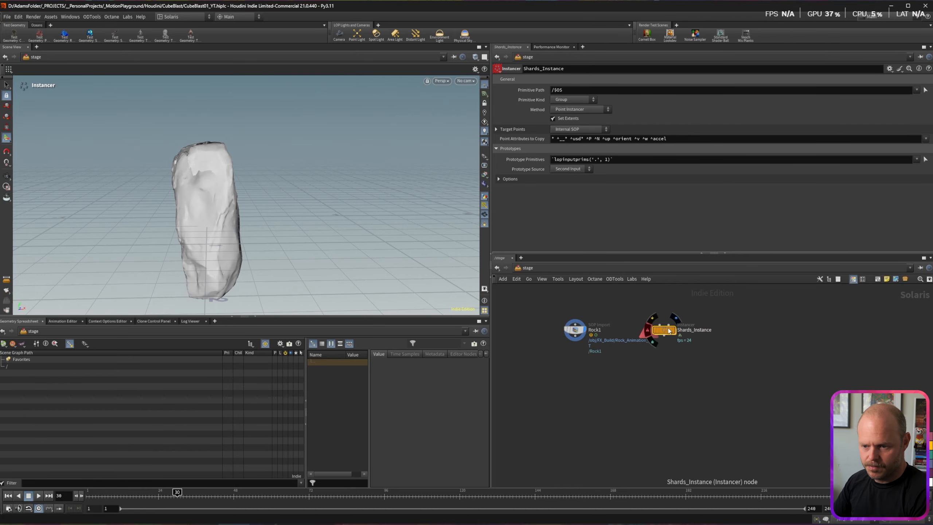
# Step: Inside Shards_Instance, add an Object Merge pulling /obj/FX_Build/Shards_PTS_OUT, then return to the stage
pyautogui.doubleClick(668, 331)
pyautogui.press('Tab')
pyautogui.write('merge')
pyautogui.press('Down')
pyautogui.press('Down')
pyautogui.press('Down')
pyautogui.press('Down')
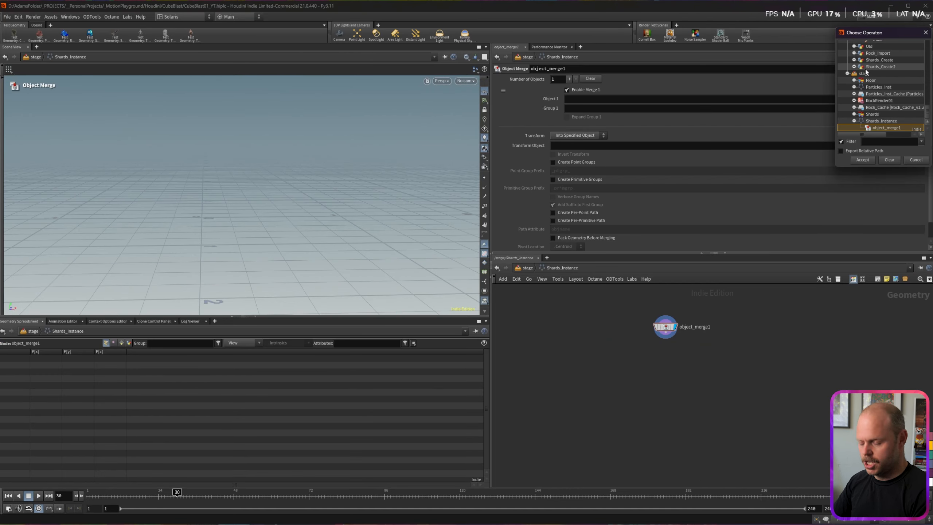
pyautogui.scroll(2, 865, 70)
pyautogui.scroll(7, 866, 69)
pyautogui.scroll(-5, 865, 68)
pyautogui.scroll(-2, 882, 98)
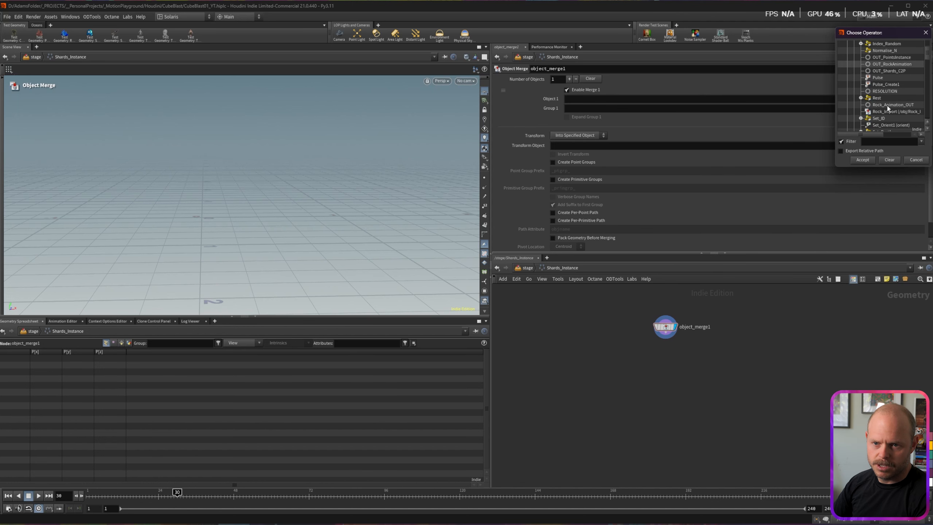
pyautogui.scroll(-2, 887, 104)
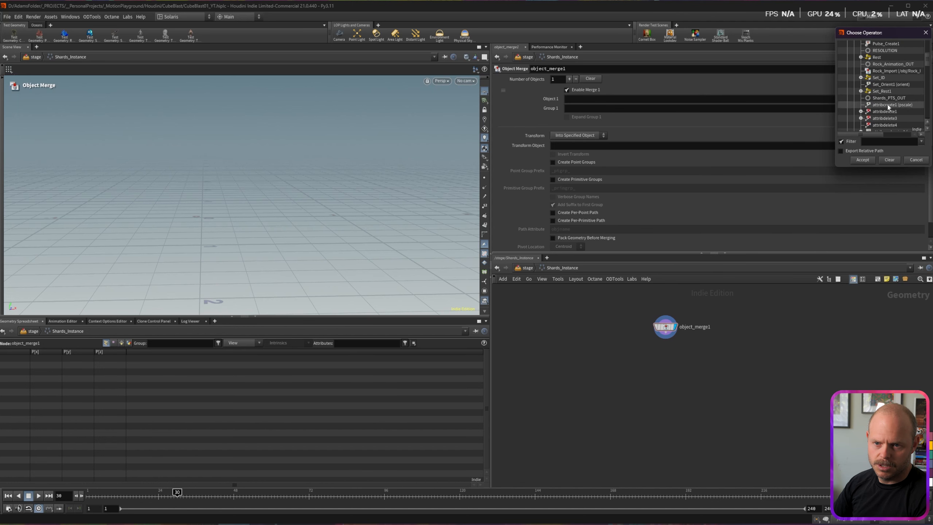
pyautogui.click(887, 97)
pyautogui.click(863, 160)
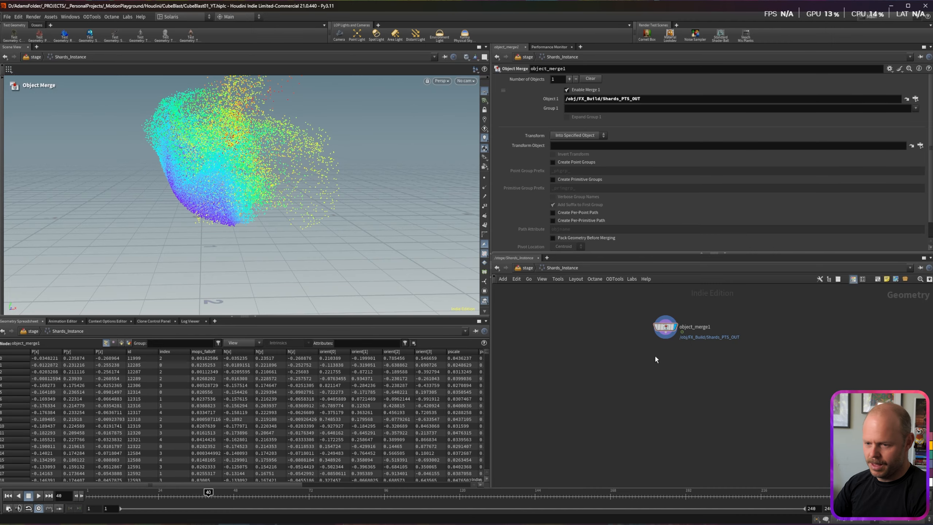
pyautogui.press('u')
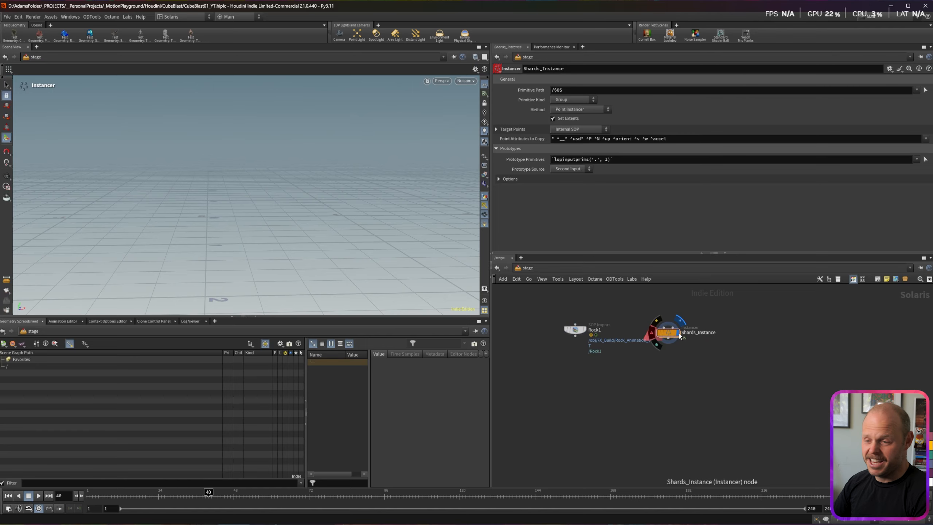
pyautogui.moveTo(699, 305); pyautogui.dragTo(685, 341, button='middle')
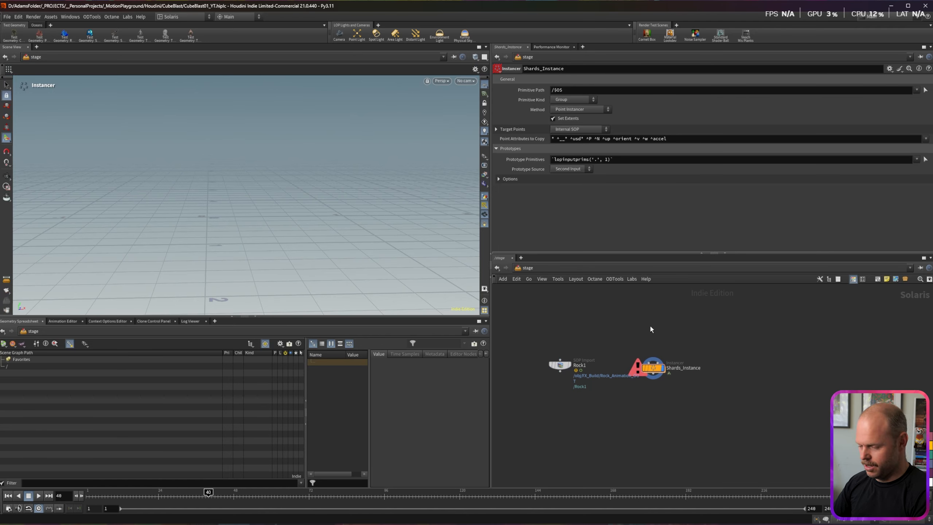
# Step: Add a SOP Import named Shards_Geo sourcing /obj/Shards_Create2/Shards_OUTY
pyautogui.press('Tab')
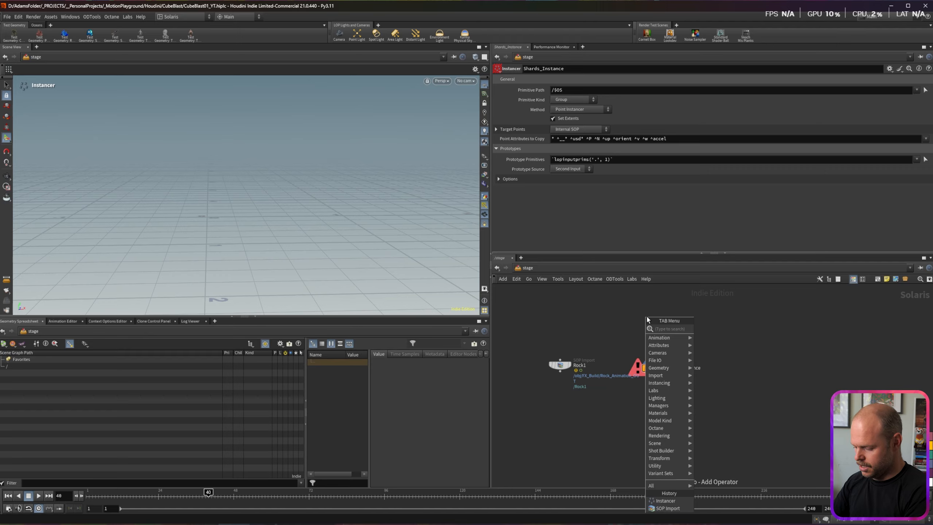
pyautogui.write('sopi')
pyautogui.press('Return')
pyautogui.click(651, 314)
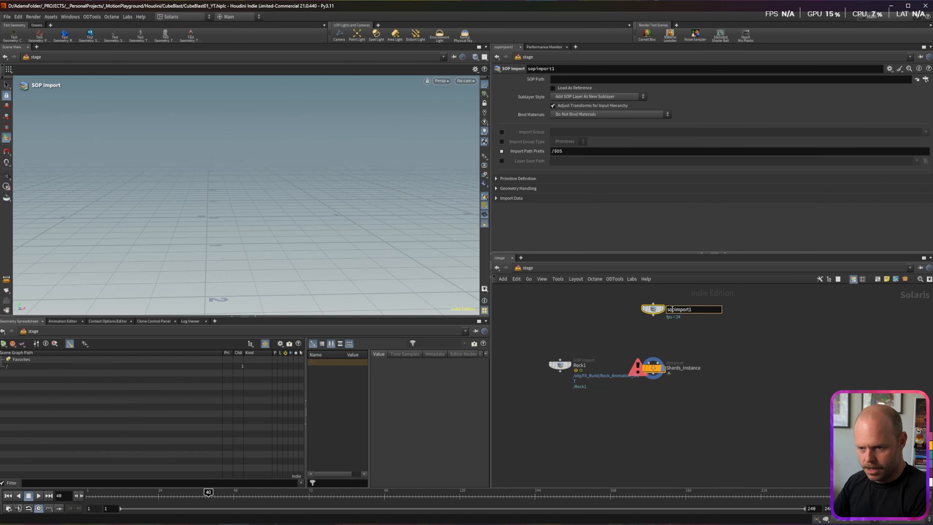
pyautogui.write('Shards_')
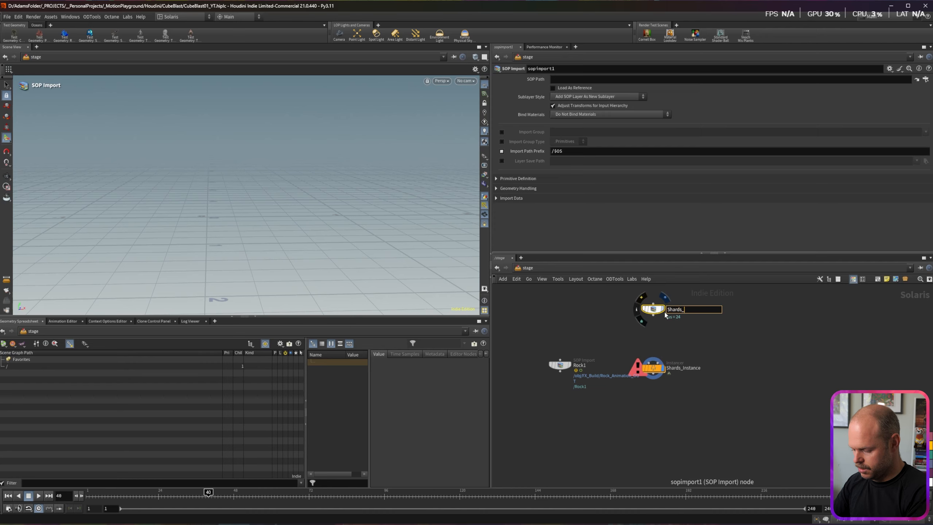
pyautogui.write('Geo')
pyautogui.press('Return')
pyautogui.click(926, 79)
pyautogui.click(854, 38)
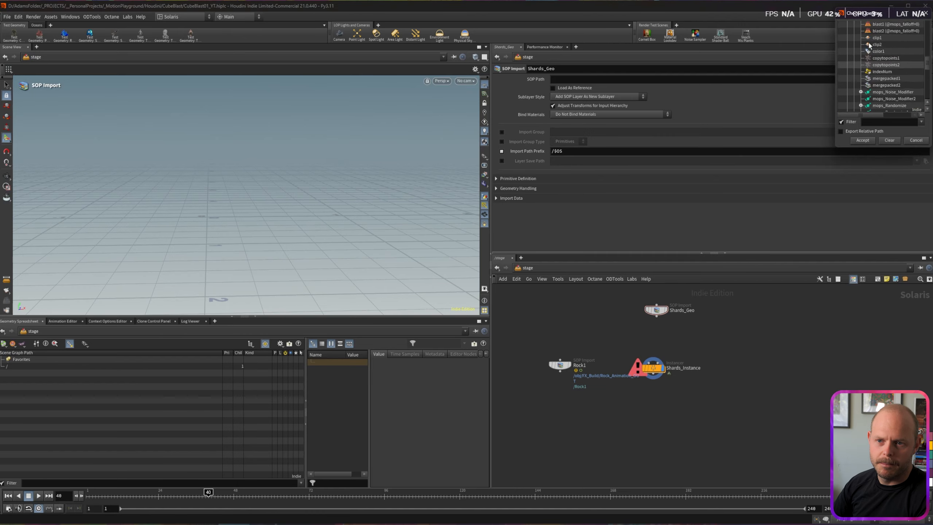
pyautogui.click(855, 38)
pyautogui.click(855, 65)
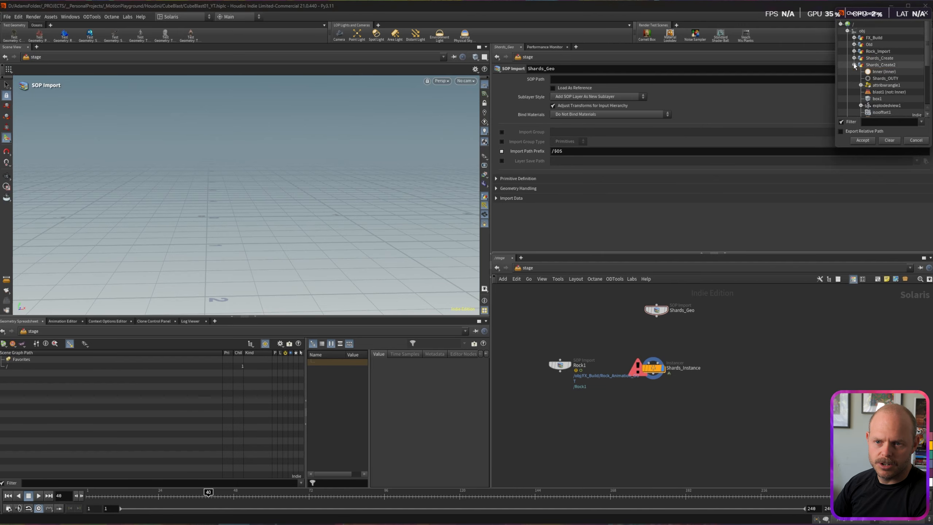
pyautogui.click(874, 78)
pyautogui.click(862, 139)
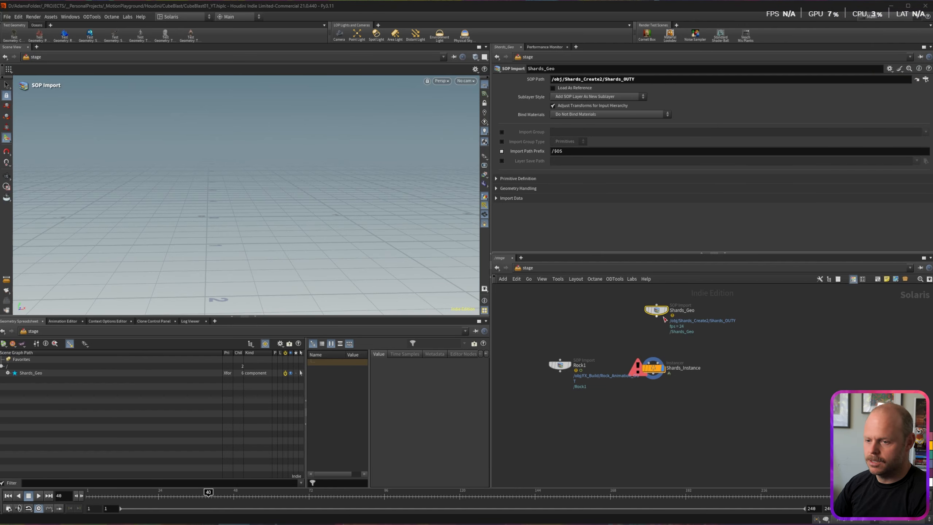
# Step: Display the instancer's shard cloud and set Shards_Geo's Packed Primitives to Unpack
pyautogui.click(661, 367)
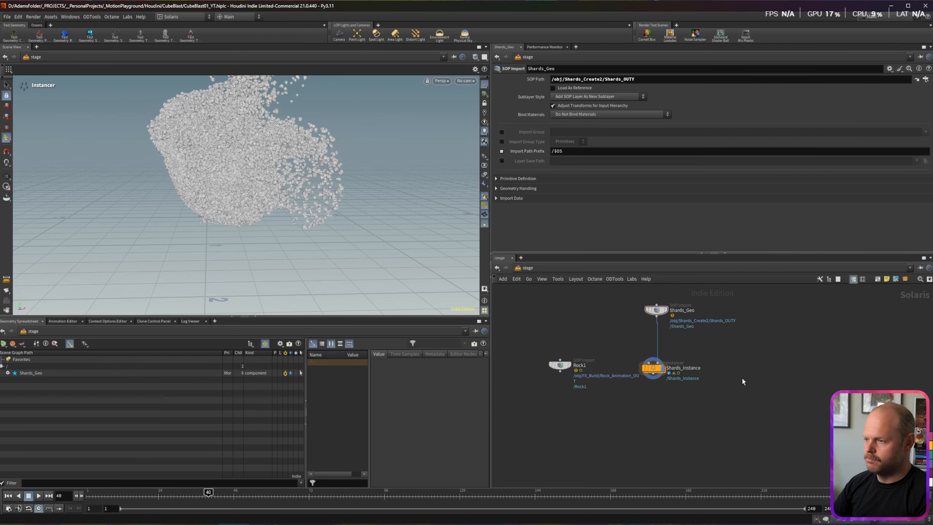
pyautogui.keyDown('alt'); pyautogui.scroll(12, 317, 144); pyautogui.keyUp('alt')
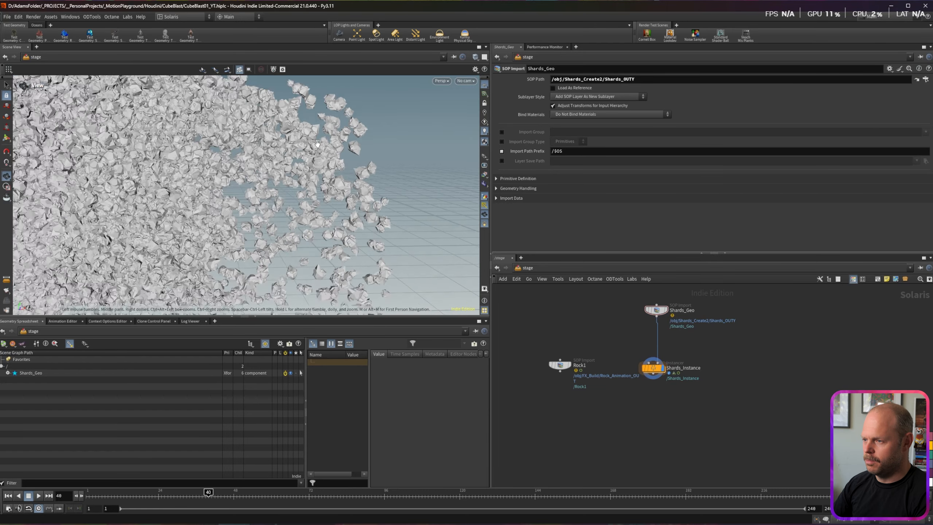
pyautogui.scroll(4, 317, 144)
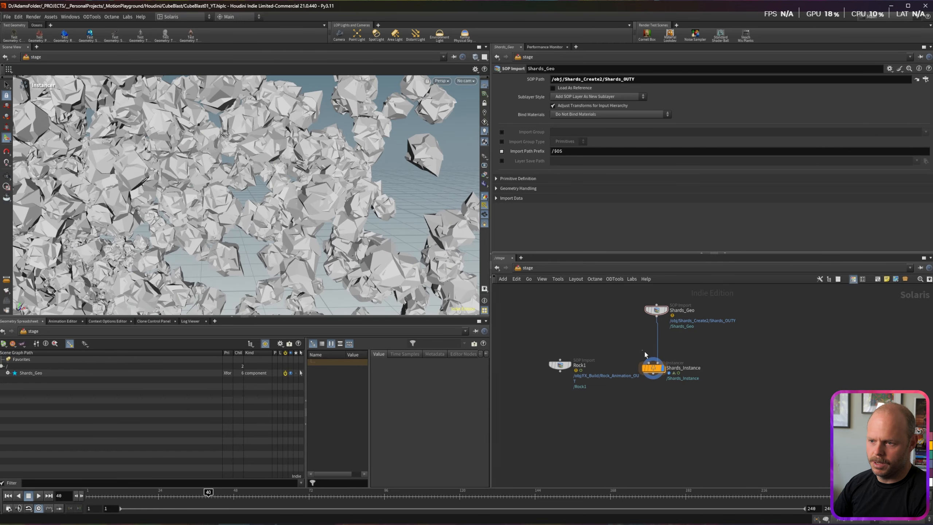
pyautogui.click(647, 359)
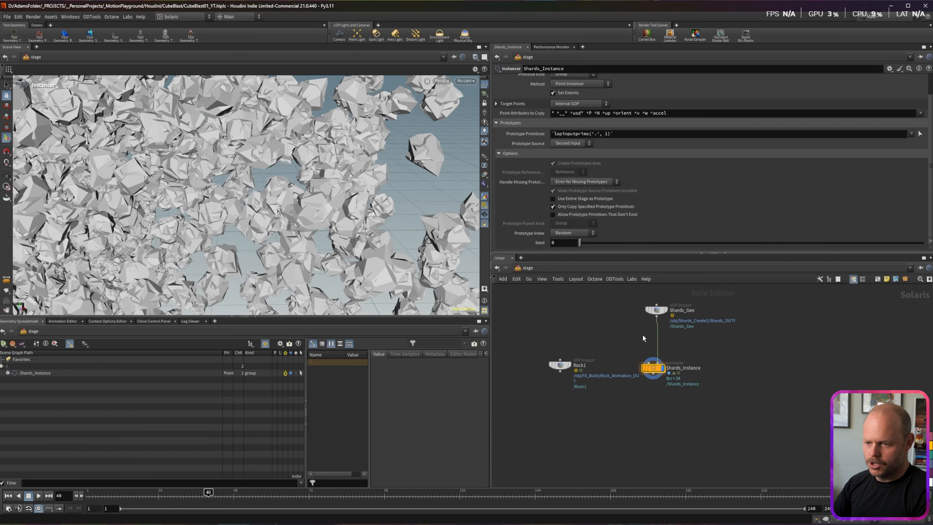
pyautogui.click(654, 305)
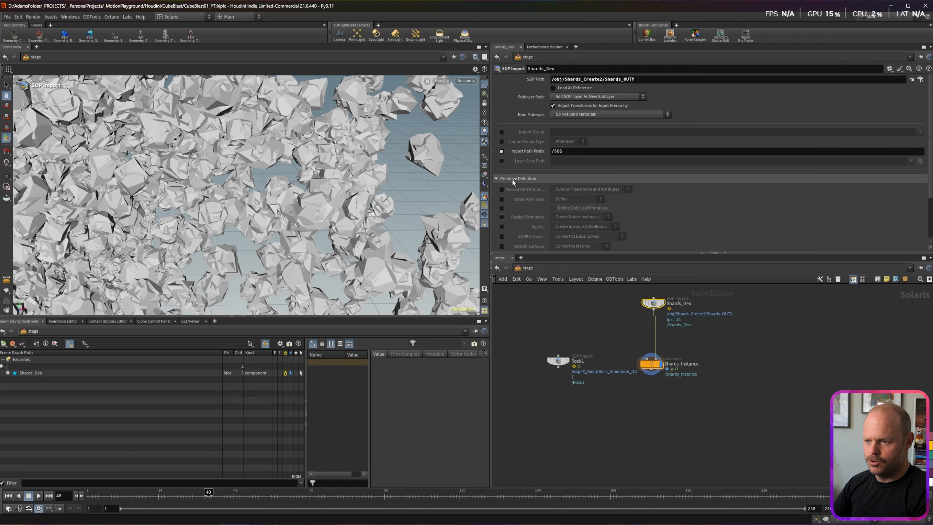
pyautogui.click(502, 217)
pyautogui.click(580, 217)
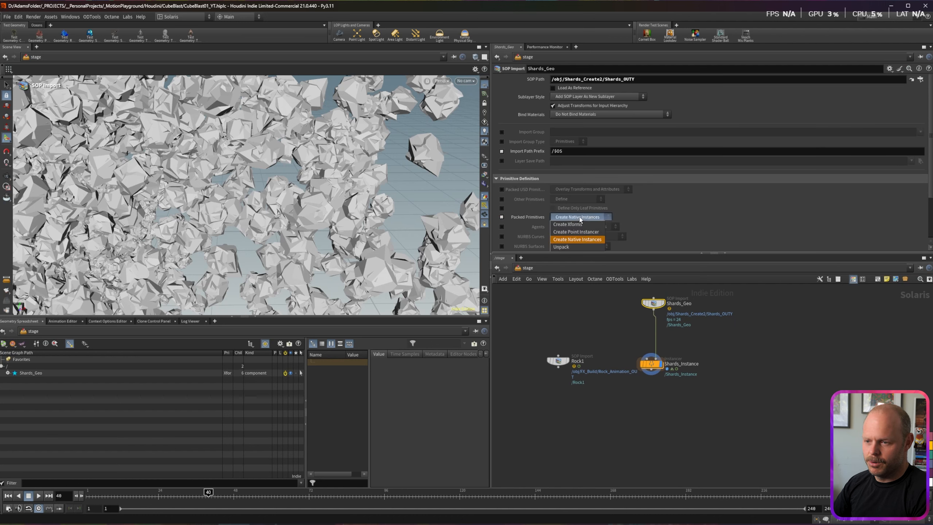
pyautogui.click(570, 247)
pyautogui.click(8, 372)
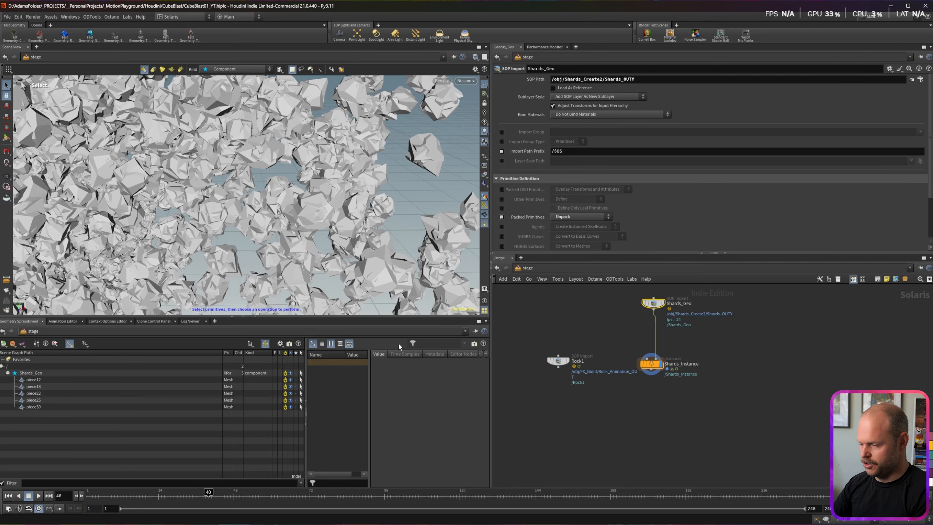
# Step: Change the Prototype Index selection mode on Shards_Instance
pyautogui.click(655, 363)
pyautogui.click(574, 233)
pyautogui.click(571, 241)
# Step: Insert a Collection node between Shards_Geo and Shards_Instance and name its collection Shards
pyautogui.press('Tab')
pyautogui.write('collec')
pyautogui.press('Return')
pyautogui.moveTo(656, 332); pyautogui.dragTo(657, 334)
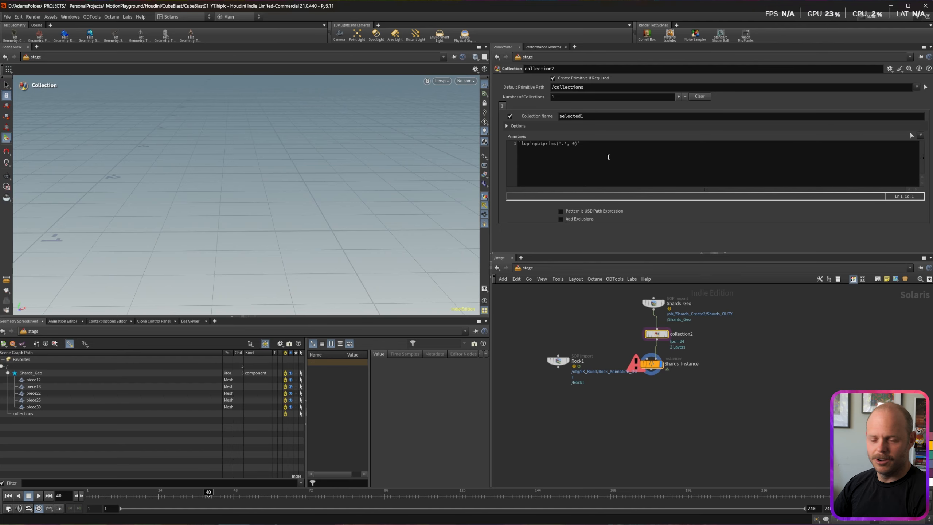
pyautogui.click(608, 117)
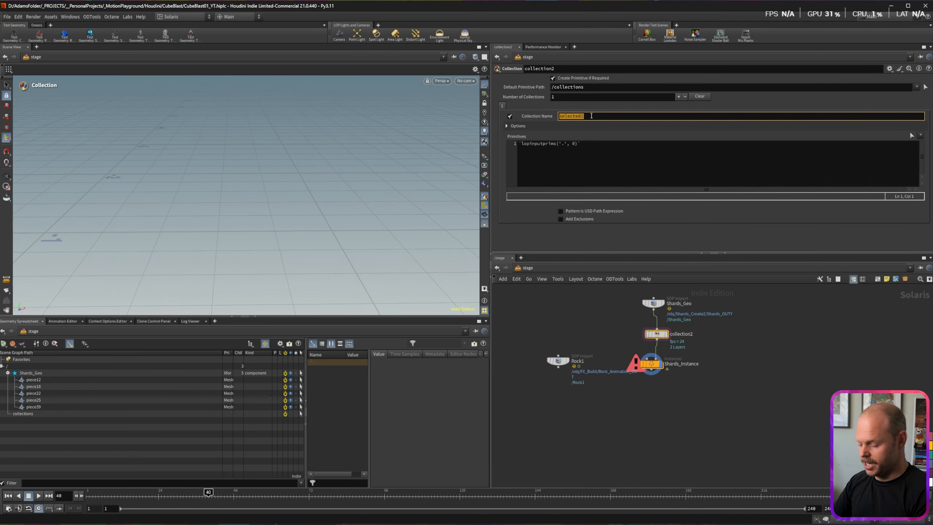
pyautogui.write('Shards')
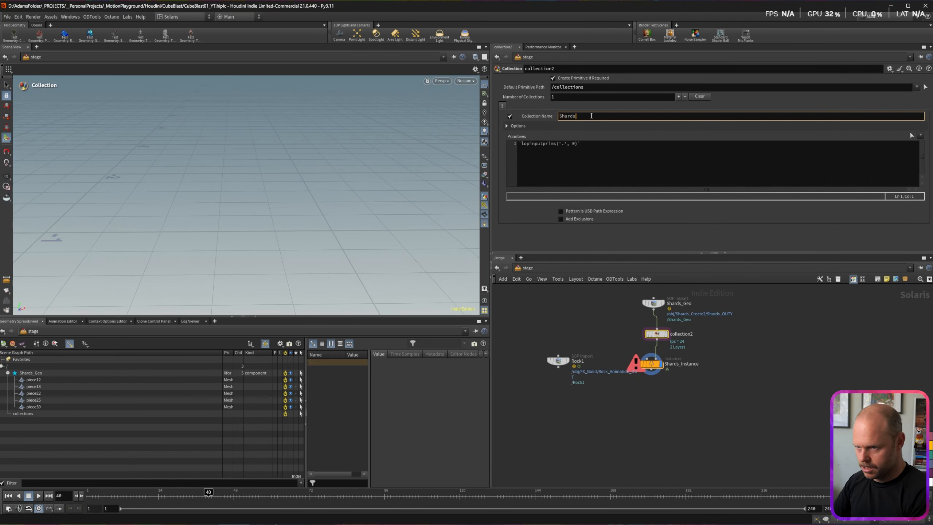
pyautogui.press('Return')
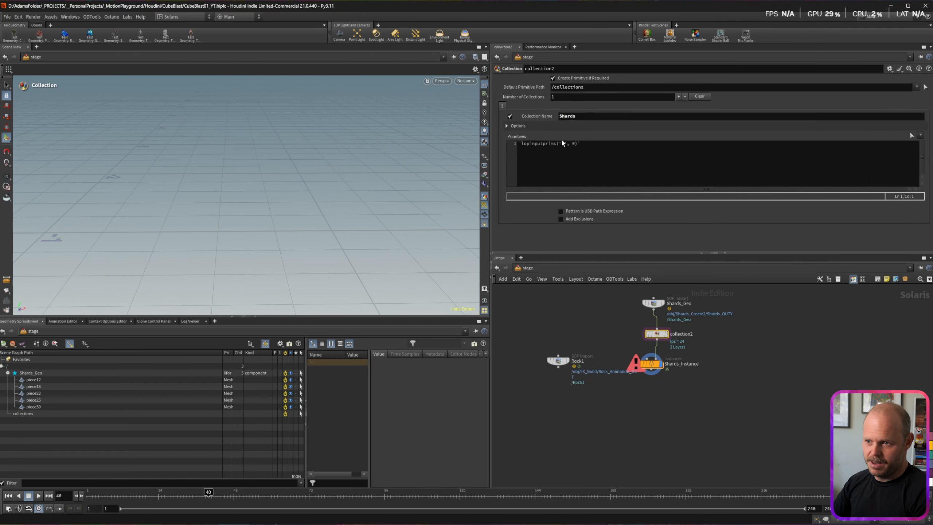
# Step: Set the collection's Primitives pattern to /Shards_Geo/* by dragging from the scene graph
pyautogui.click(592, 146)
pyautogui.hotkey('ctrl', 'a')
pyautogui.press('BackSpace')
pyautogui.moveTo(31, 373); pyautogui.dragTo(557, 146)
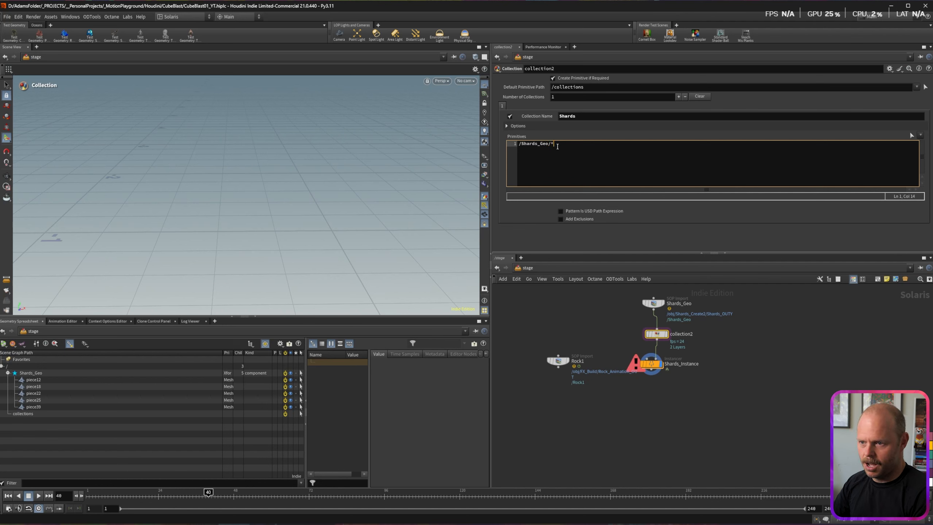
pyautogui.click(562, 331)
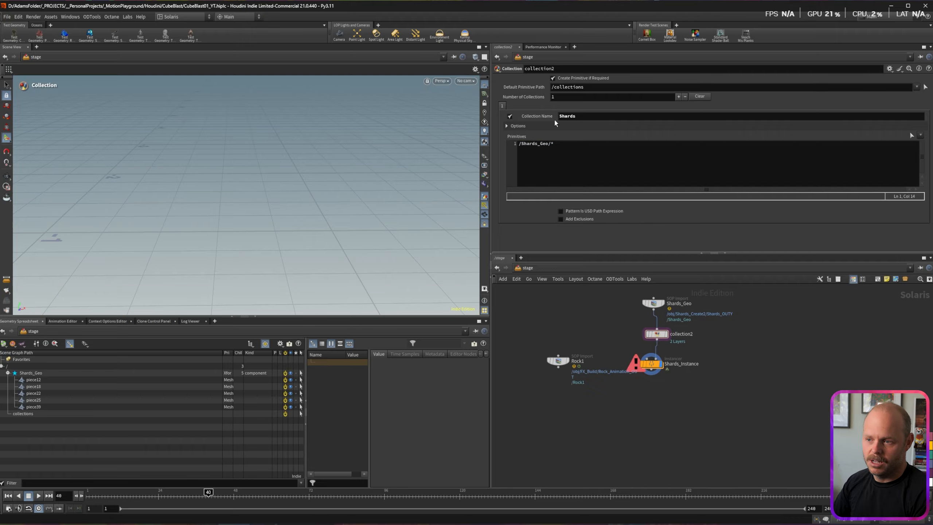
pyautogui.click(651, 363)
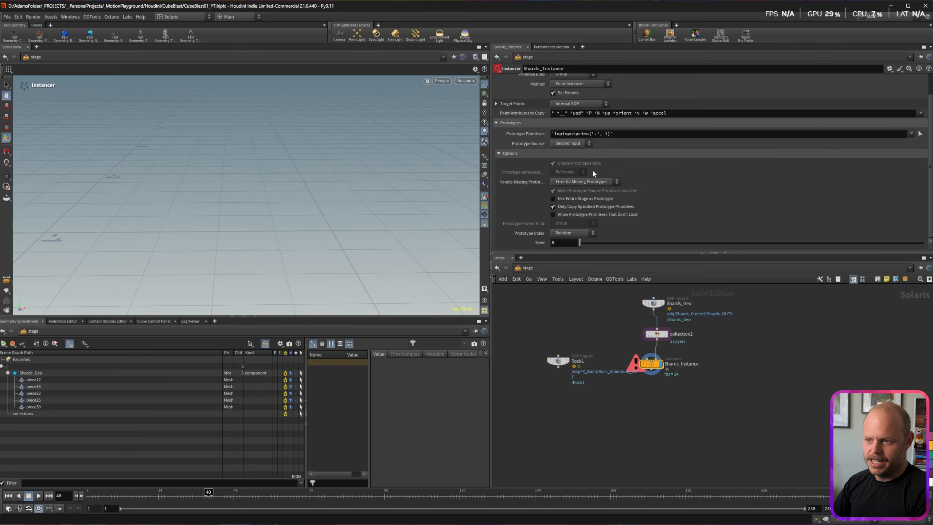
# Step: Replace Shards_Instance's Prototype Primitives with the Shards collection (%Shards)
pyautogui.moveTo(668, 135); pyautogui.dragTo(502, 134)
pyautogui.press('BackSpace')
pyautogui.click(911, 133)
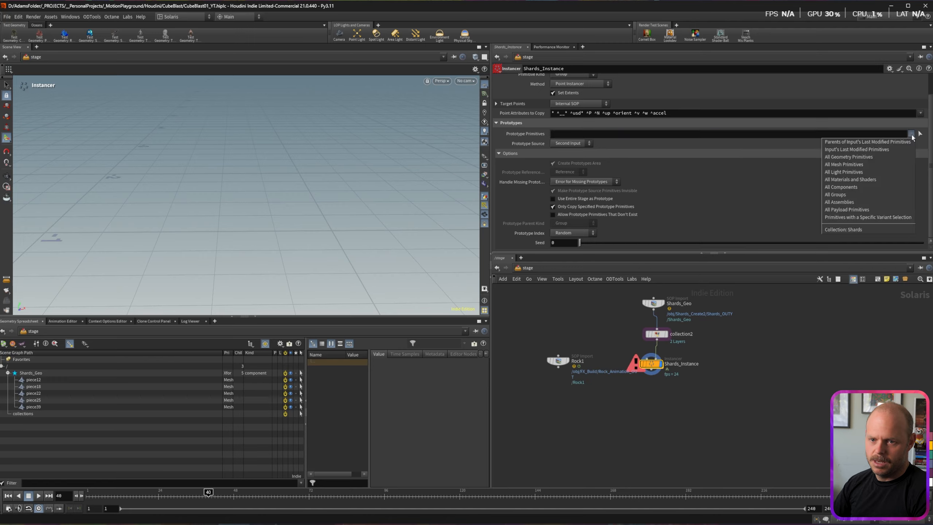
pyautogui.click(854, 231)
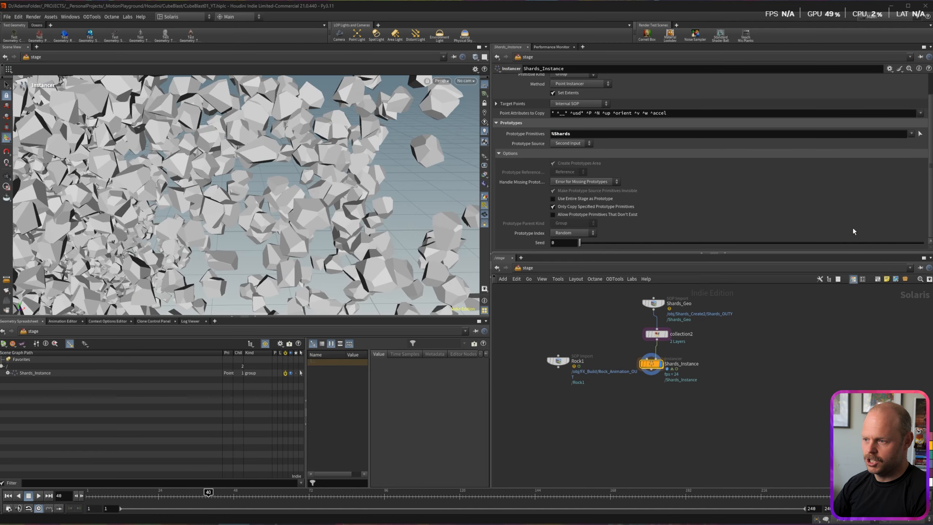
pyautogui.moveTo(189, 116); pyautogui.dragTo(267, 150)
pyautogui.scroll(10, 267, 150)
pyautogui.scroll(-8, 267, 150)
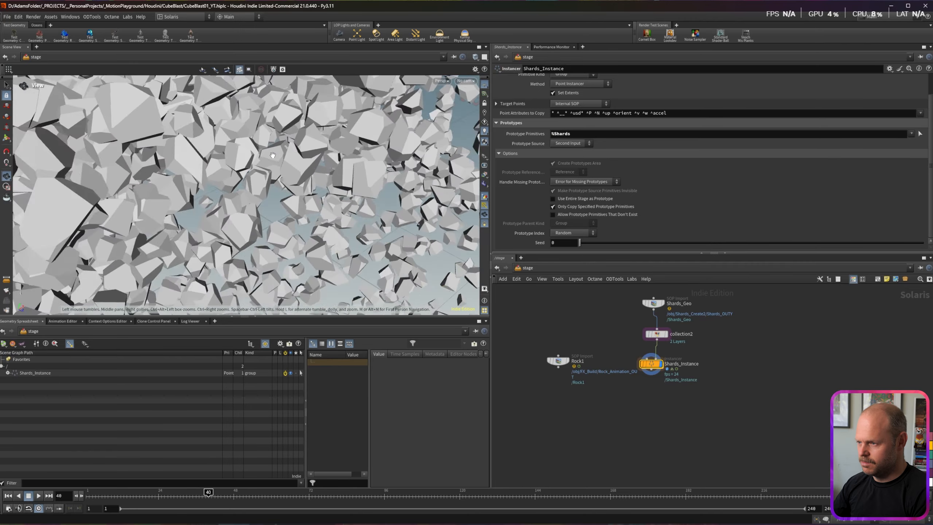
pyautogui.moveTo(337, 120)
pyautogui.keyDown('alt'); pyautogui.mouseDown()
pyautogui.moveTo(316, 119)
pyautogui.moveTo(353, 127)
pyautogui.mouseUp(); pyautogui.keyUp('alt')
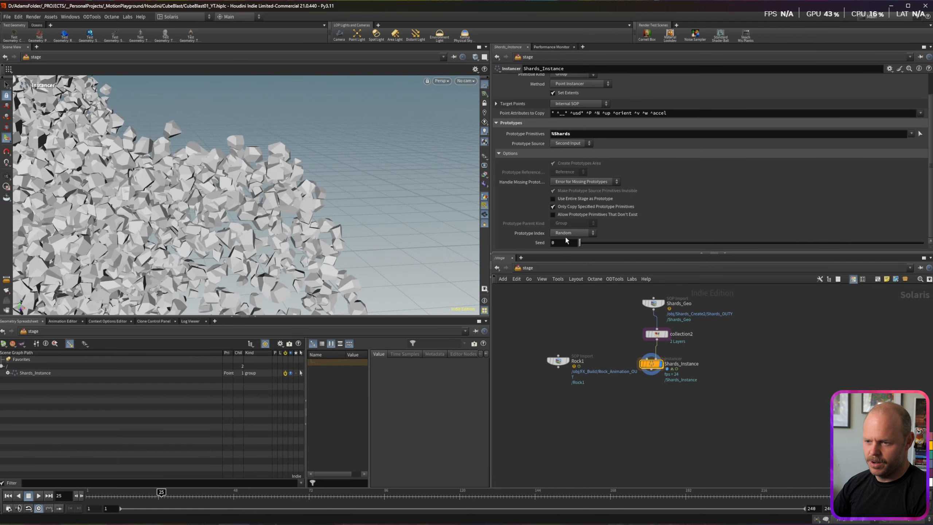
# Step: Set Prototype Index to Index Attribute and step back a few frames
pyautogui.click(566, 233)
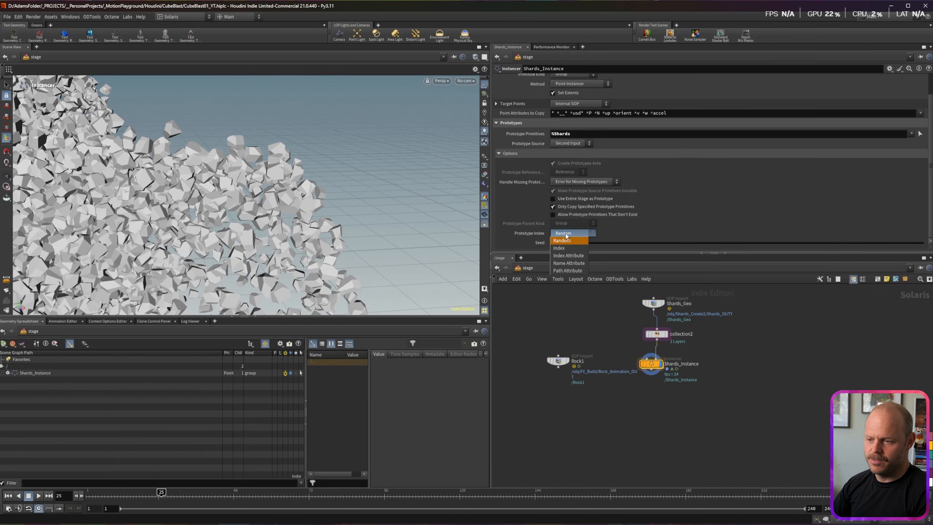
pyautogui.click(569, 256)
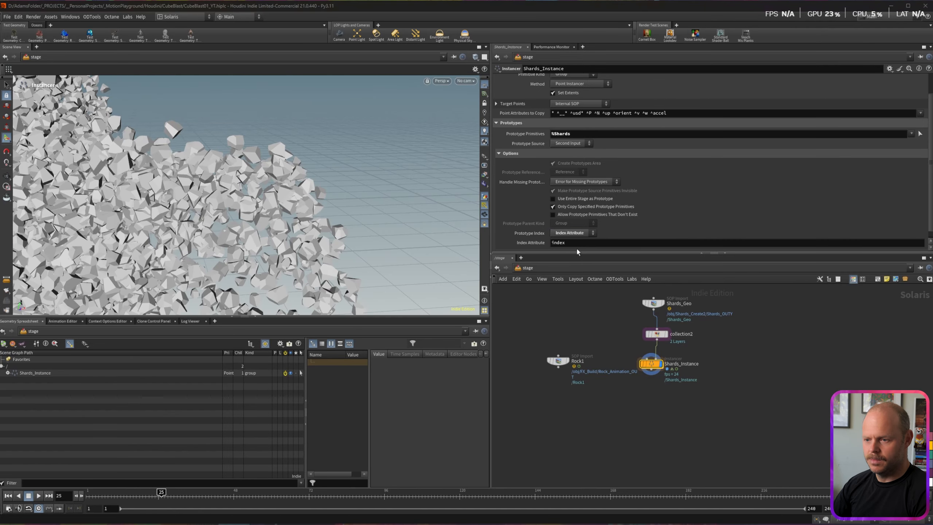
pyautogui.moveTo(157, 494); pyautogui.dragTo(142, 495)
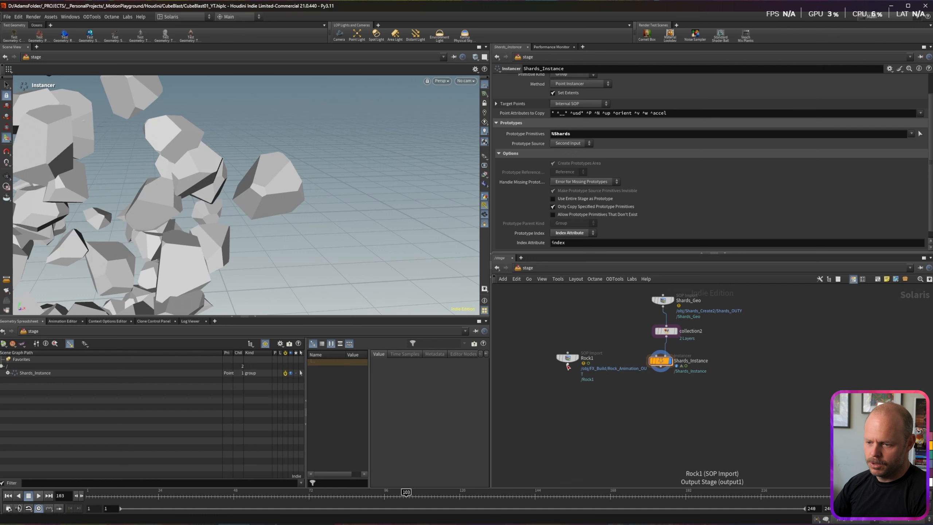
pyautogui.click(567, 366)
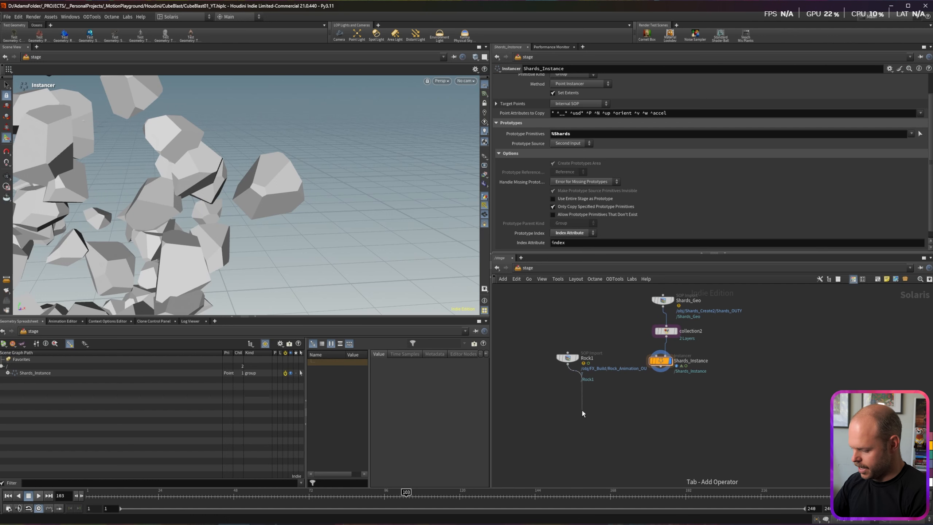
# Step: Add a Reference node fed by Rock1 and Shards_Instance and display its output
pyautogui.press('Tab')
pyautogui.write('re')
pyautogui.press('Return')
pyautogui.click(582, 412)
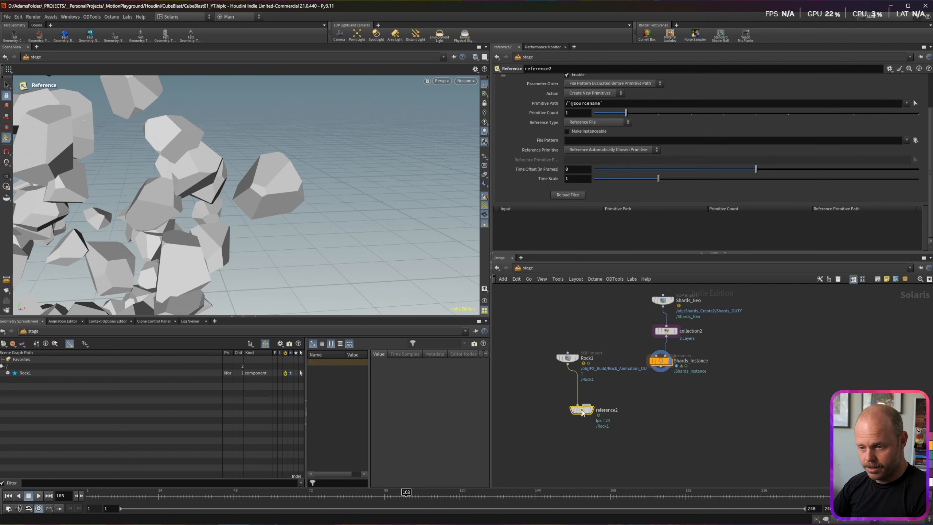
pyautogui.click(562, 398)
pyautogui.press('y')
pyautogui.moveTo(567, 392); pyautogui.dragTo(596, 419)
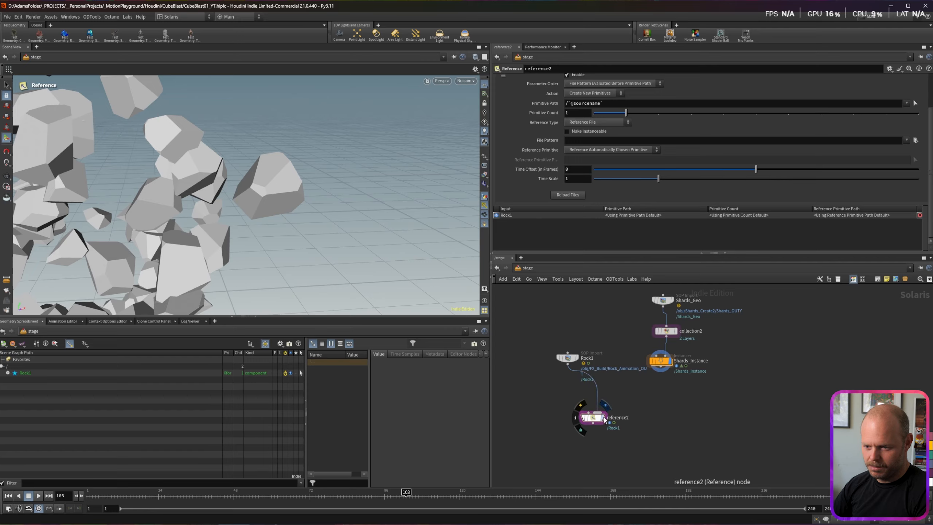
pyautogui.click(603, 419)
pyautogui.moveTo(660, 368); pyautogui.dragTo(612, 406)
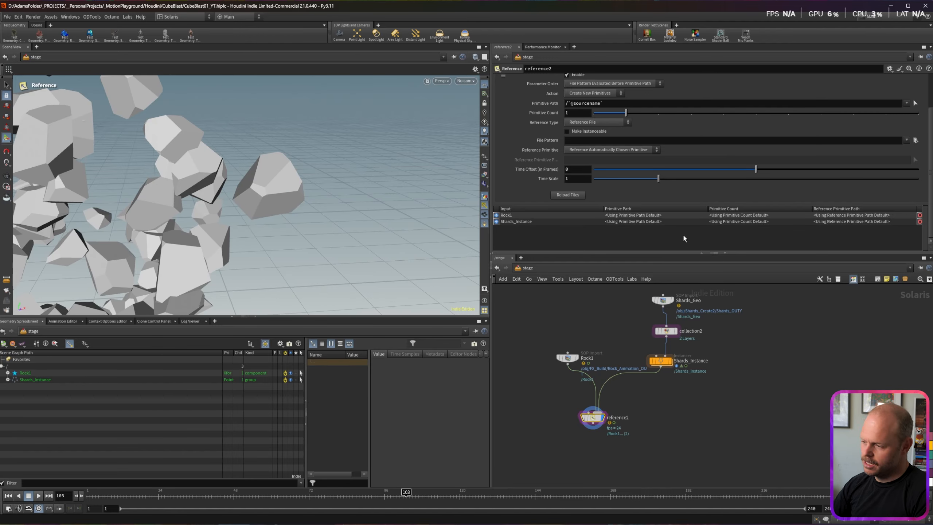
# Step: Set the reference's primitive paths to Rock/Rock and Rock/Shards
pyautogui.doubleClick(632, 215)
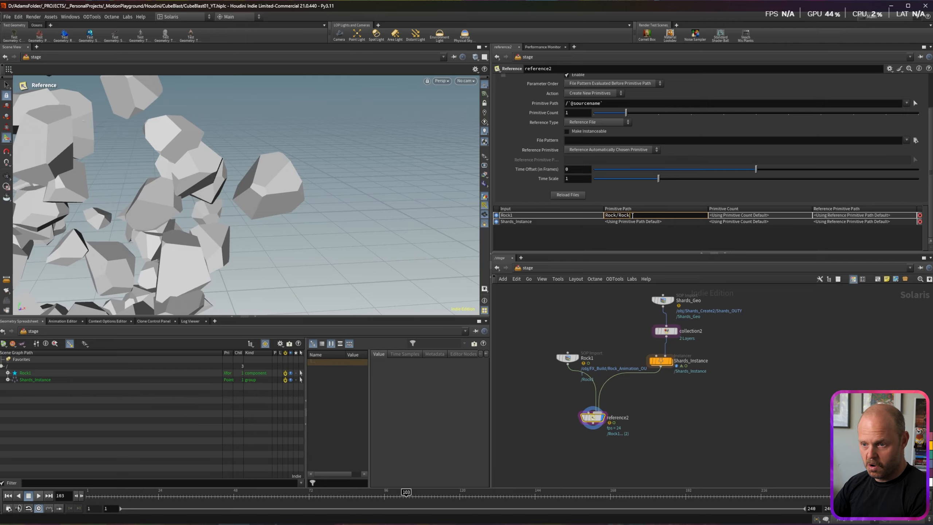
pyautogui.press('Return')
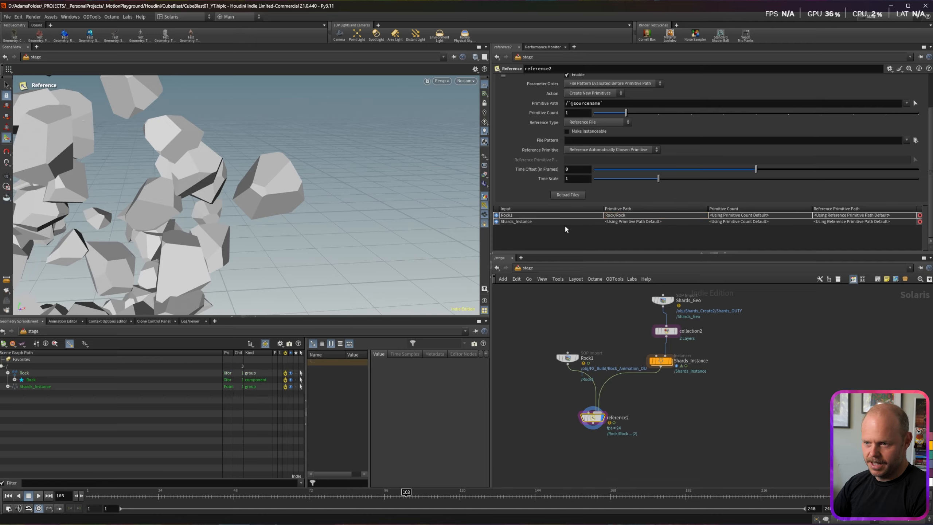
pyautogui.doubleClick(623, 222)
pyautogui.write('Rock/Shards')
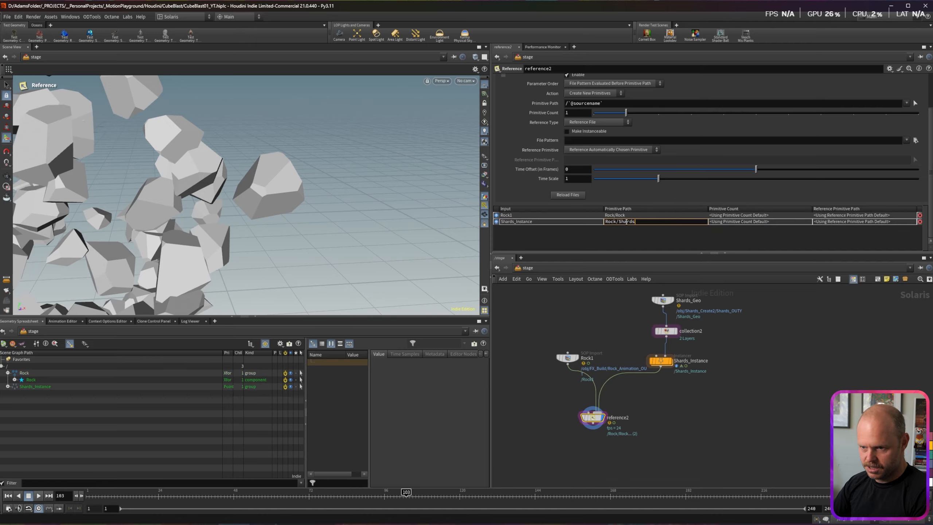
pyautogui.press('Return')
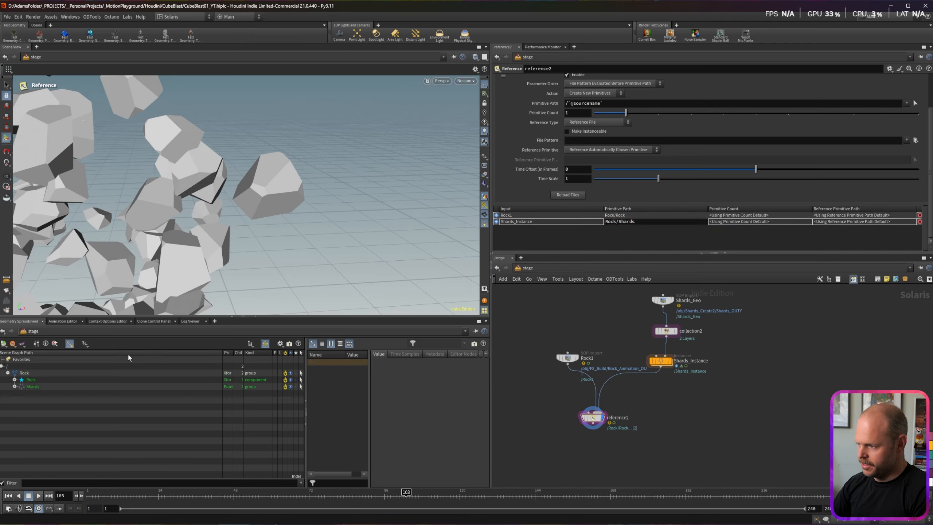
pyautogui.click(24, 373)
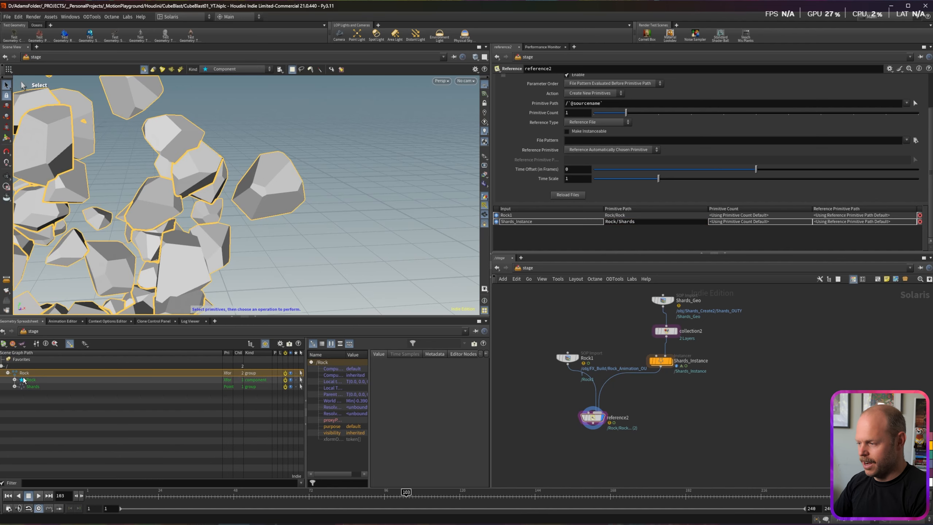
# Step: Inspect the Rock/Rock and Shards prims and frame the rock with its shard cloud
pyautogui.click(25, 380)
pyautogui.click(22, 388)
pyautogui.keyDown('alt'); pyautogui.moveTo(305, 173); pyautogui.dragTo(190, 165, button='right'); pyautogui.keyUp('alt')
pyautogui.keyDown('alt'); pyautogui.moveTo(191, 165); pyautogui.dragTo(308, 110, button='middle'); pyautogui.keyUp('alt')
pyautogui.keyDown('alt'); pyautogui.moveTo(309, 111); pyautogui.dragTo(297, 114); pyautogui.keyUp('alt')
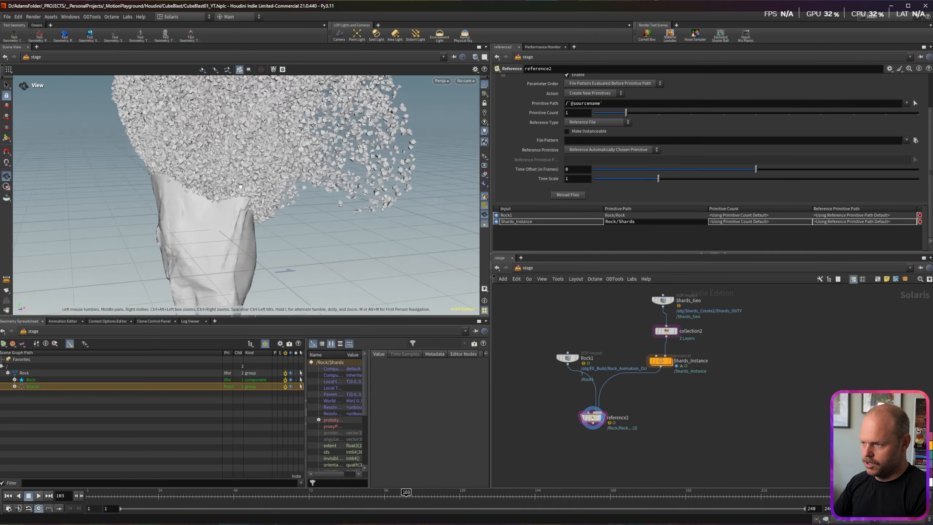
# Step: Move reference2 lower in the network and orbit around the rock and shards
pyautogui.moveTo(592, 417); pyautogui.dragTo(592, 425)
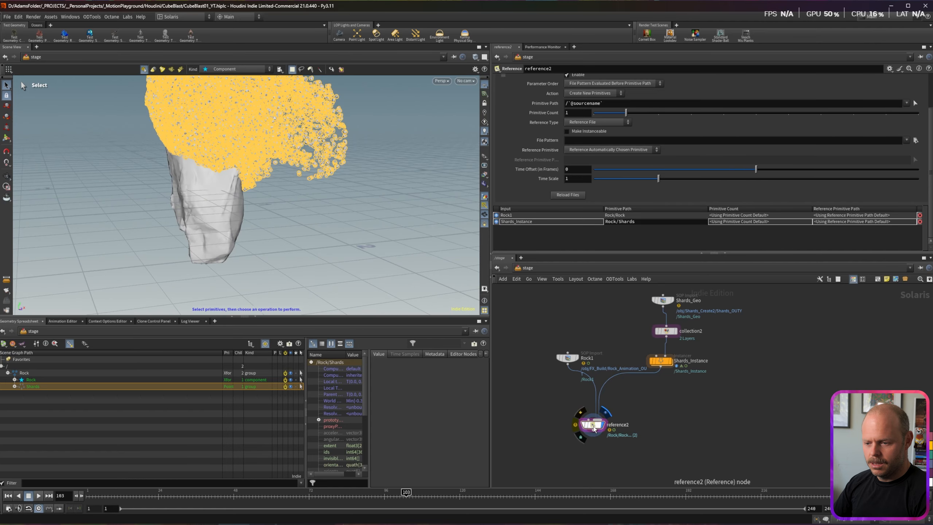
pyautogui.moveTo(593, 424); pyautogui.dragTo(593, 432)
pyautogui.press('alt')
pyautogui.moveTo(239, 198); pyautogui.dragTo(230, 169)
pyautogui.scroll(-5, 231, 183)
pyautogui.press('Tab')
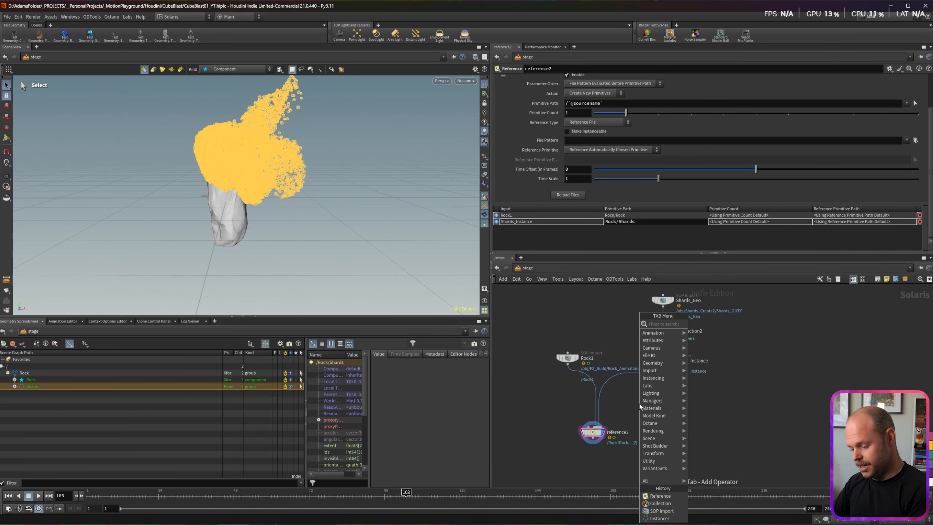
# Step: Add a SOP Create node wired into reference2 with primitive path BG
pyautogui.write('sopcre')
pyautogui.press('Return')
pyautogui.click(640, 404)
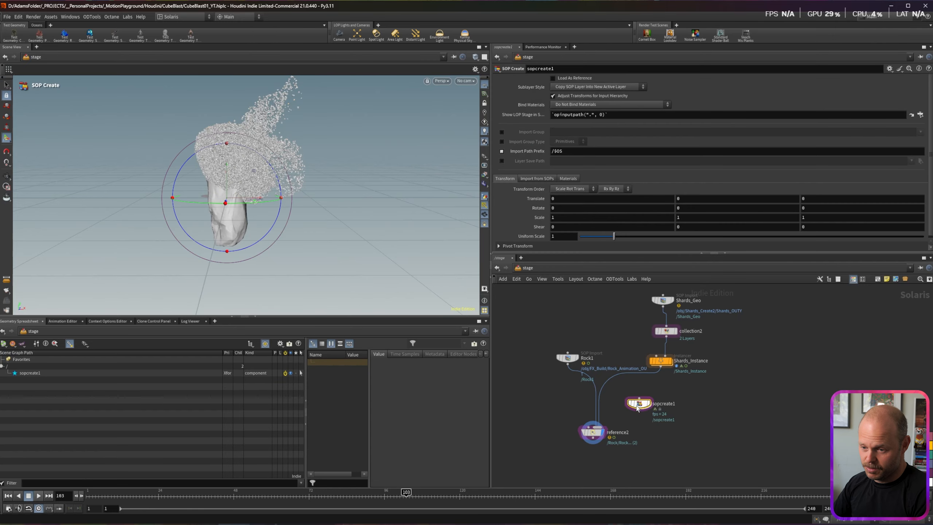
pyautogui.moveTo(639, 410); pyautogui.dragTo(594, 423)
pyautogui.click(592, 432)
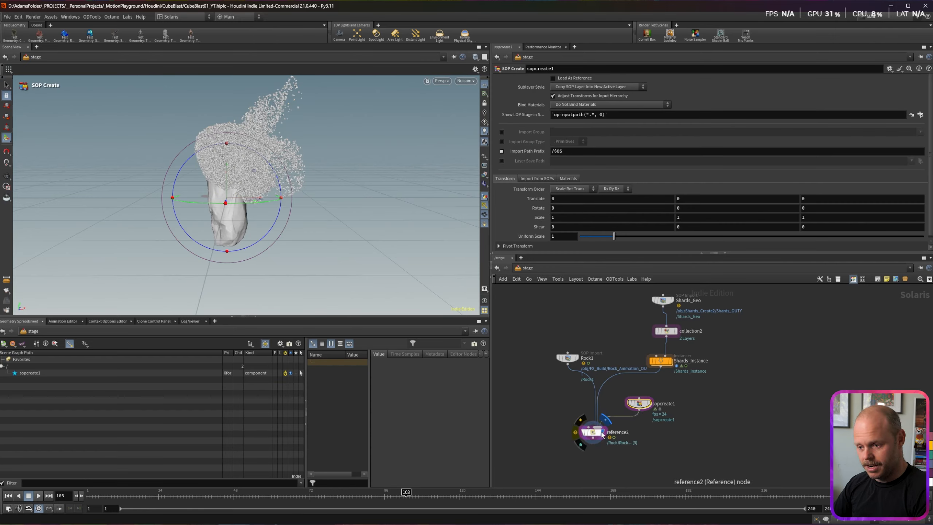
pyautogui.doubleClick(631, 228)
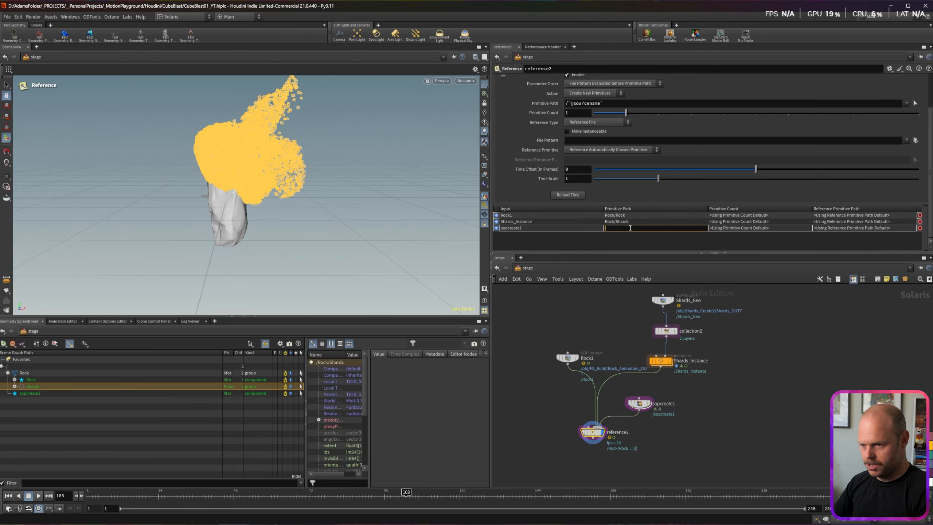
pyautogui.write('BG')
pyautogui.press('Return')
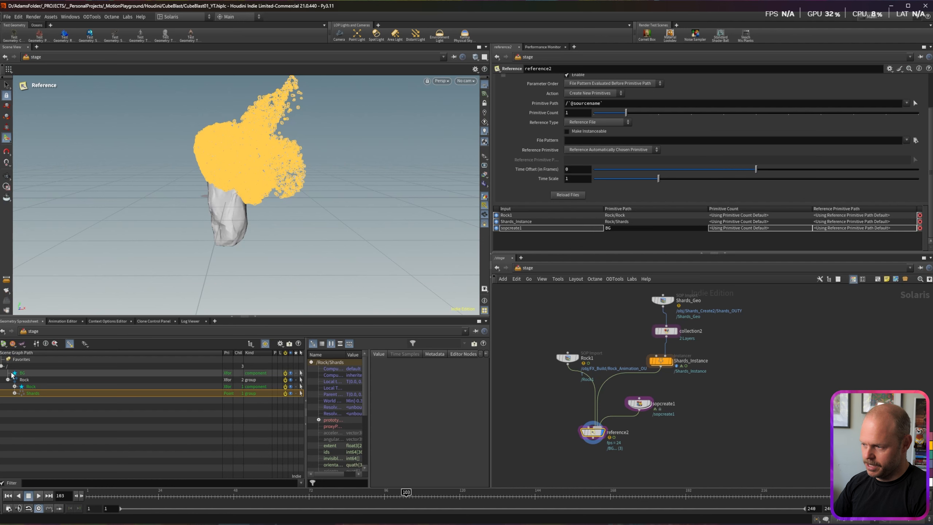
# Step: Inside sopcreate1, place a new box node to start the background geometry
pyautogui.doubleClick(640, 403)
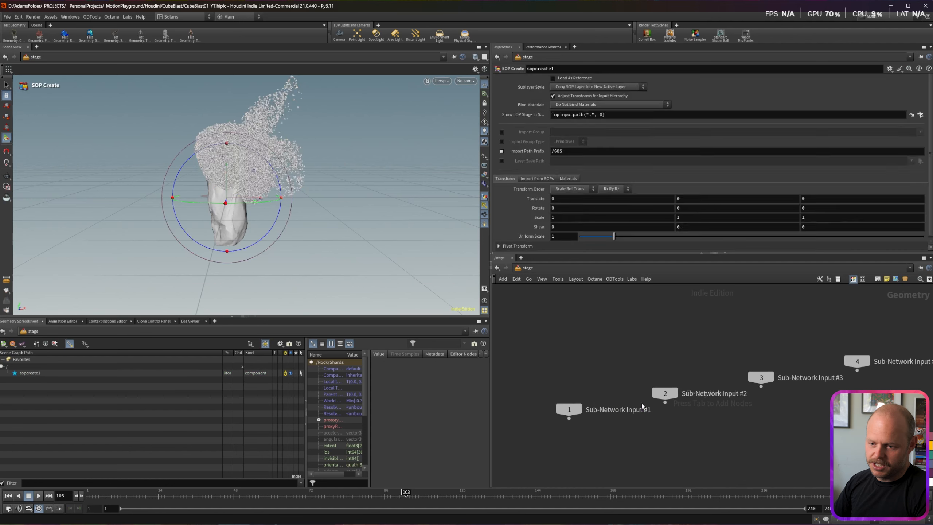
pyautogui.press('Tab')
pyautogui.write('grid')
pyautogui.press('Return')
pyautogui.click(552, 324)
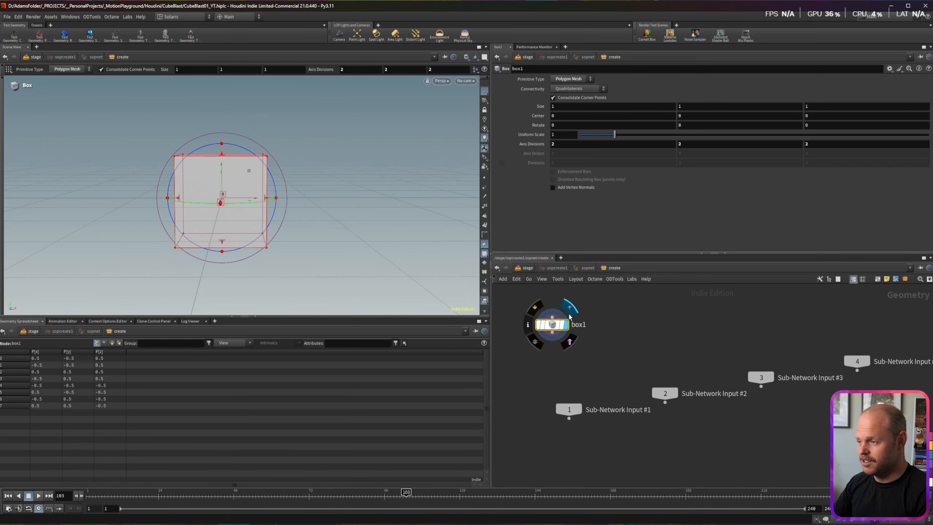
# Step: Undo the last parameter change and add a Blast node below box1
pyautogui.hotkey('ctrl', 'z')
pyautogui.scroll(-2, 555, 366)
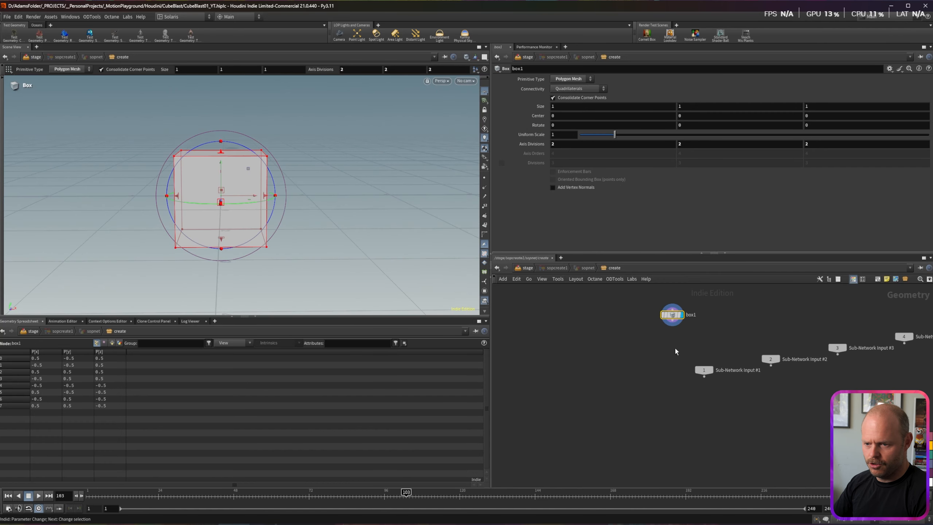
pyautogui.press('Tab')
pyautogui.write('blast')
pyautogui.press('Return')
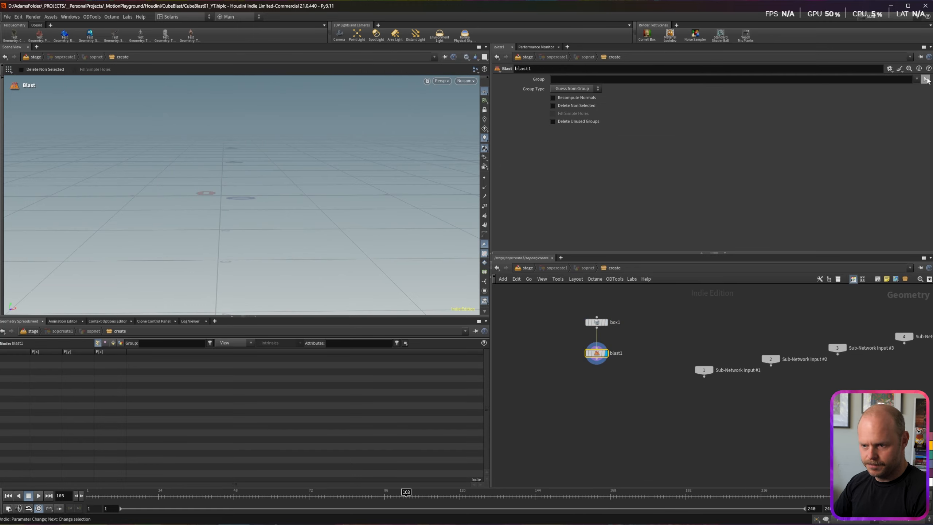
# Step: Delete box faces 0 2 4-5, keeping the bottom face, so only a back wall and floor remain
pyautogui.click(925, 80)
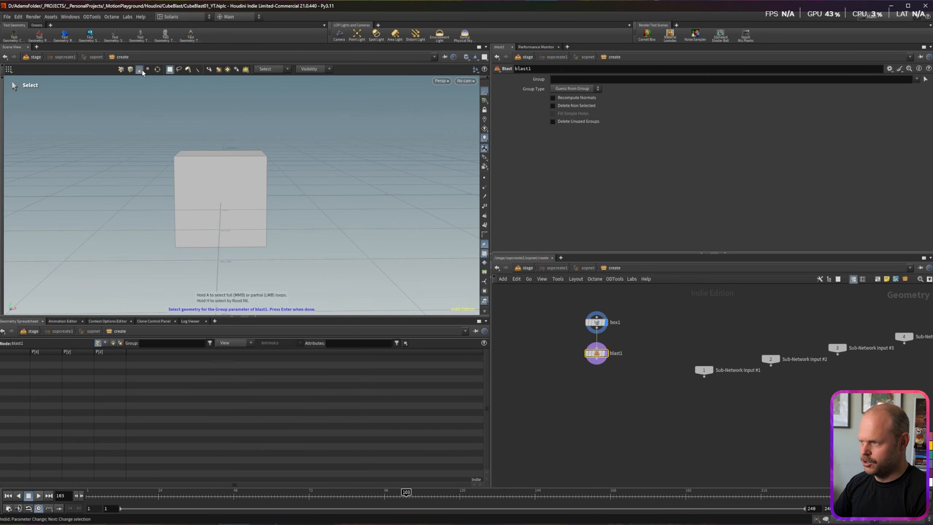
pyautogui.keyDown('alt'); pyautogui.moveTo(213, 176); pyautogui.dragTo(245, 265); pyautogui.keyUp('alt')
pyautogui.keyDown('alt'); pyautogui.moveTo(162, 232); pyautogui.dragTo(67, 216); pyautogui.keyUp('alt')
pyautogui.keyDown('ctrl'); pyautogui.click(155, 261); pyautogui.keyUp('ctrl')
pyautogui.press('Return')
pyautogui.keyDown('alt'); pyautogui.moveTo(257, 235); pyautogui.dragTo(278, 242); pyautogui.keyUp('alt')
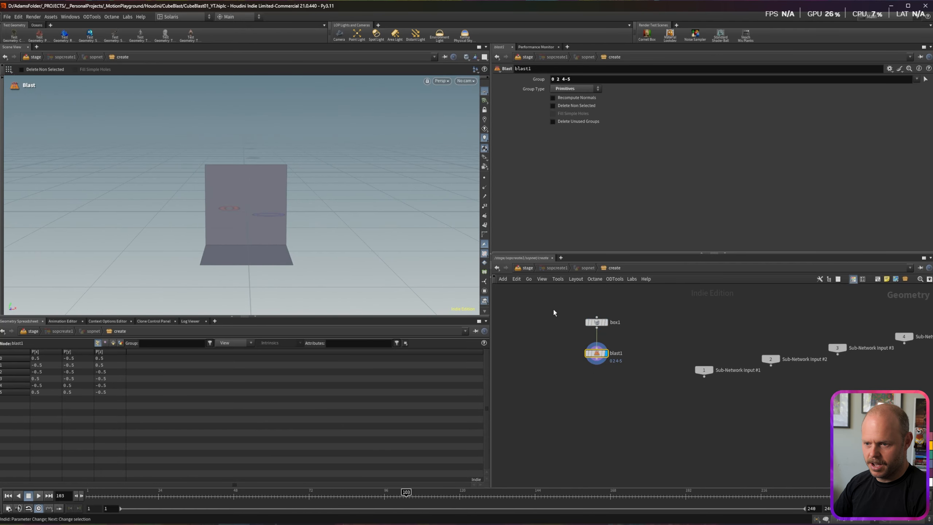
# Step: Give box1 a uniform scale of 5 and Center Y 0.5 so it sits on the grid
pyautogui.press('Up')
pyautogui.write('5')
pyautogui.press('Return')
pyautogui.press('space')
pyautogui.moveTo(222, 231); pyautogui.dragTo(245, 176, button='middle')
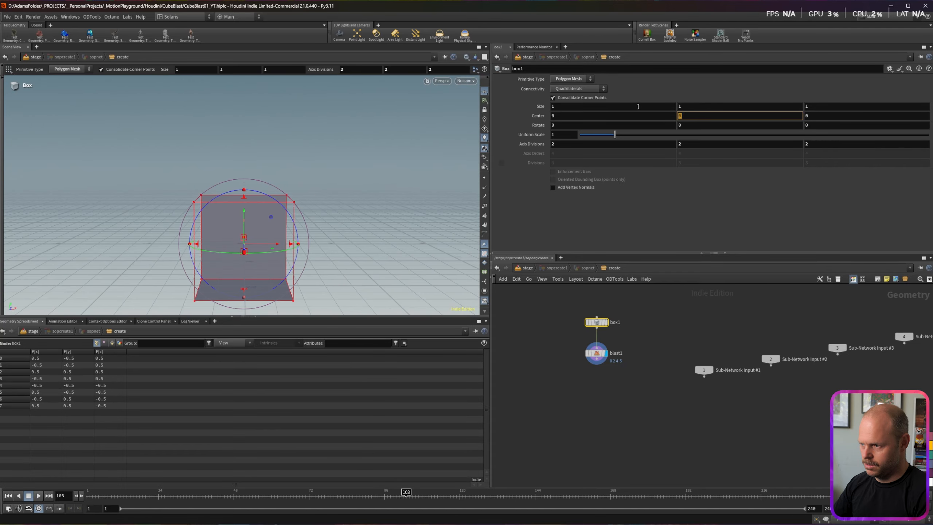
pyautogui.write('.5')
pyautogui.press('Return')
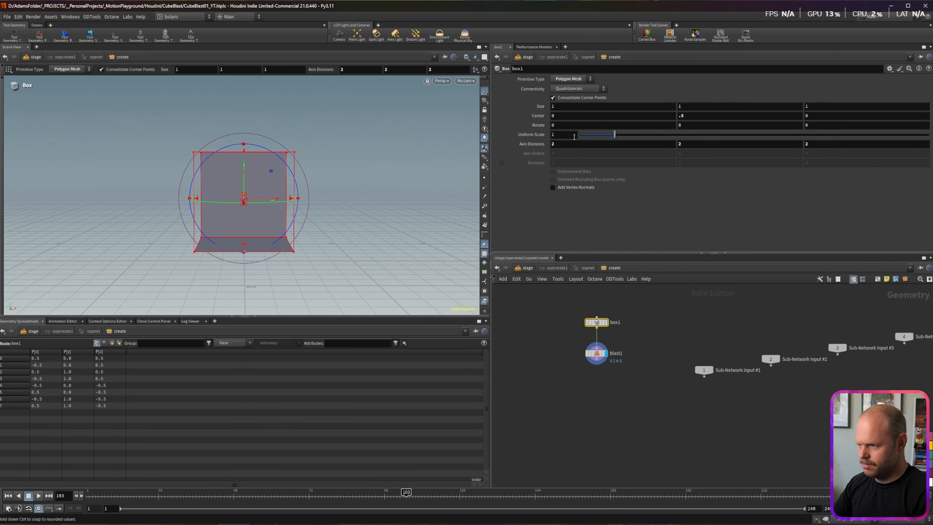
pyautogui.moveTo(258, 240)
pyautogui.keyDown('alt'); pyautogui.mouseDown()
pyautogui.moveTo(314, 236)
pyautogui.moveTo(252, 230)
pyautogui.mouseUp(); pyautogui.keyUp('alt')
pyautogui.click(596, 358)
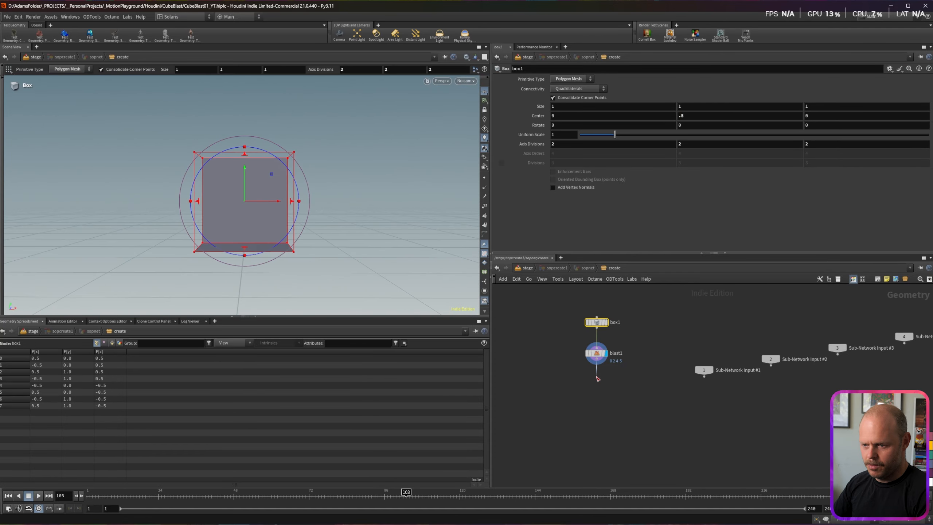
pyautogui.press('Tab')
# Step: Add a PolyBevel below blast1 and insert a Reverse node between blast1 and polybevel1
pyautogui.write('bev')
pyautogui.press('Return')
pyautogui.click(601, 404)
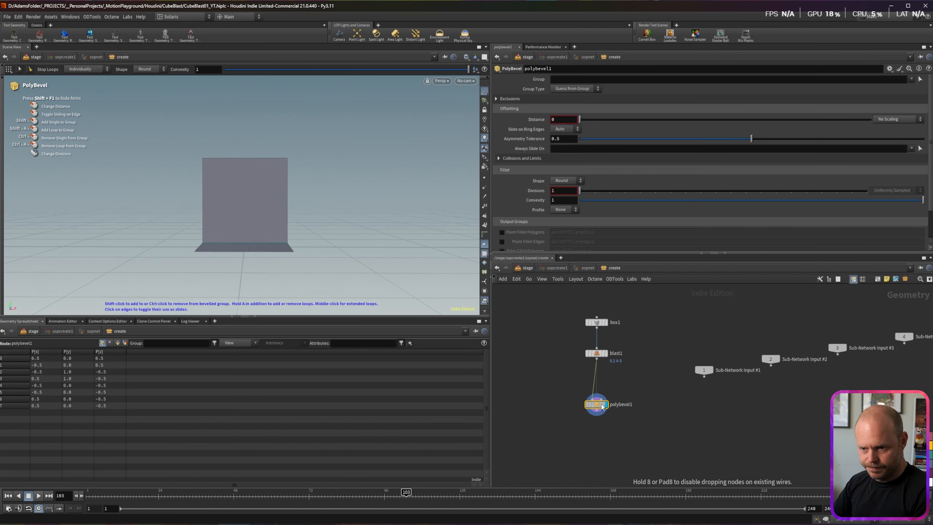
pyautogui.press('Tab')
pyautogui.write('rev')
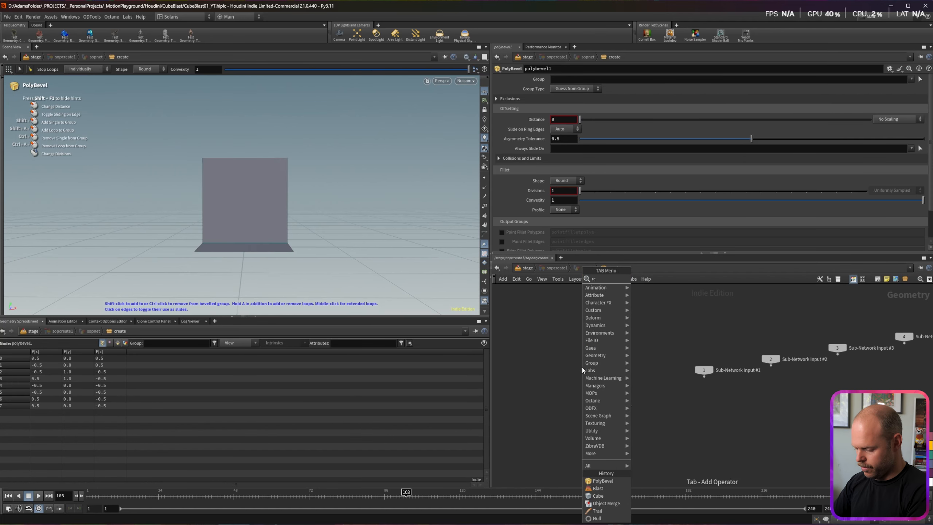
pyautogui.press('Return')
pyautogui.click(594, 373)
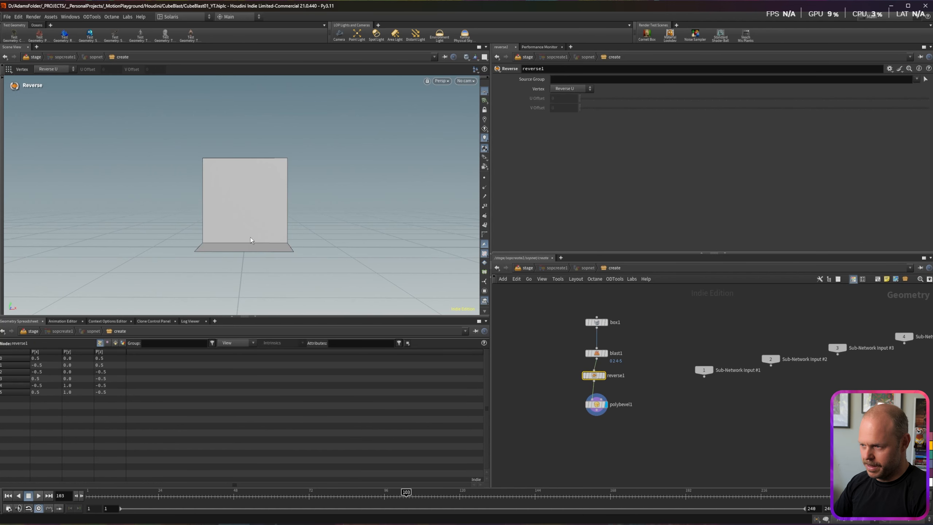
# Step: Set polybevel1 to a 0.186 distance with 5 divisions
pyautogui.click(605, 409)
pyautogui.moveTo(608, 119); pyautogui.dragTo(634, 117)
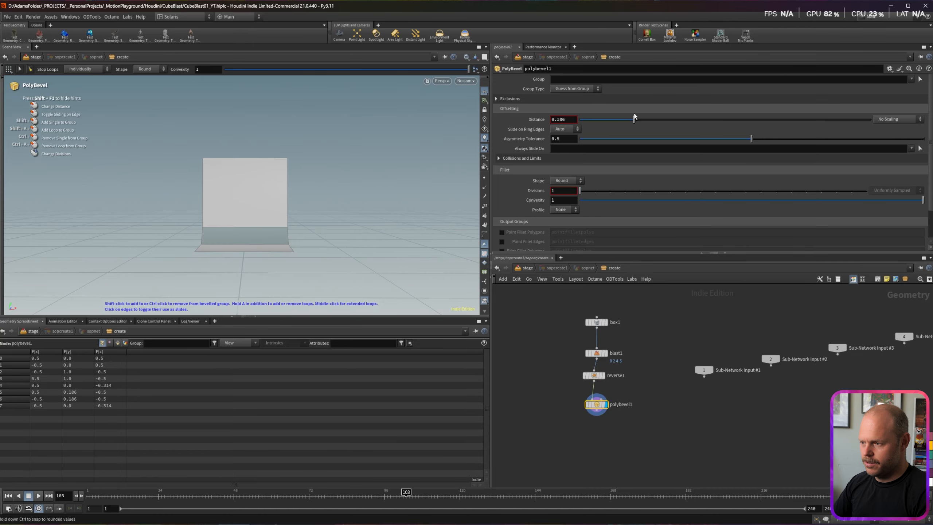
pyautogui.keyDown('alt'); pyautogui.moveTo(290, 226); pyautogui.dragTo(333, 235); pyautogui.keyUp('alt')
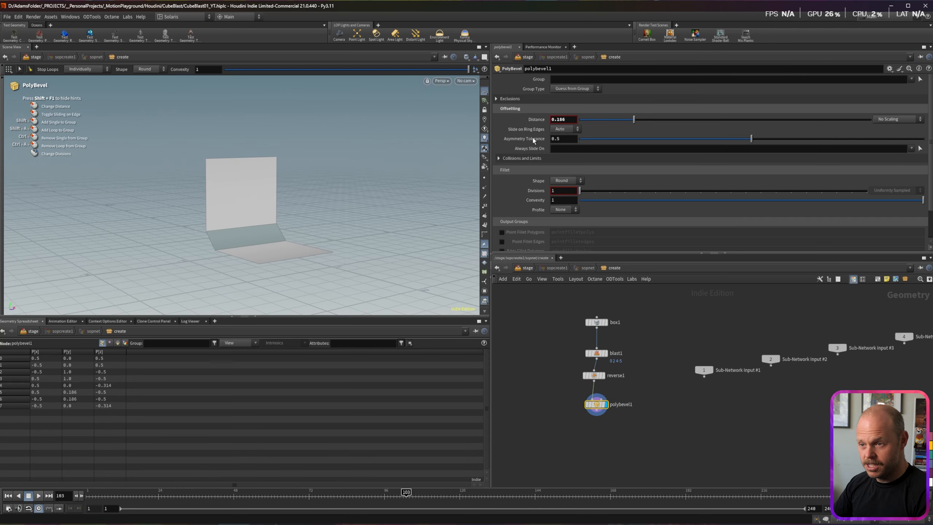
pyautogui.write('5')
pyautogui.press('Return')
# Step: Change box1's Size X to 3, after first trying 5
pyautogui.click(604, 324)
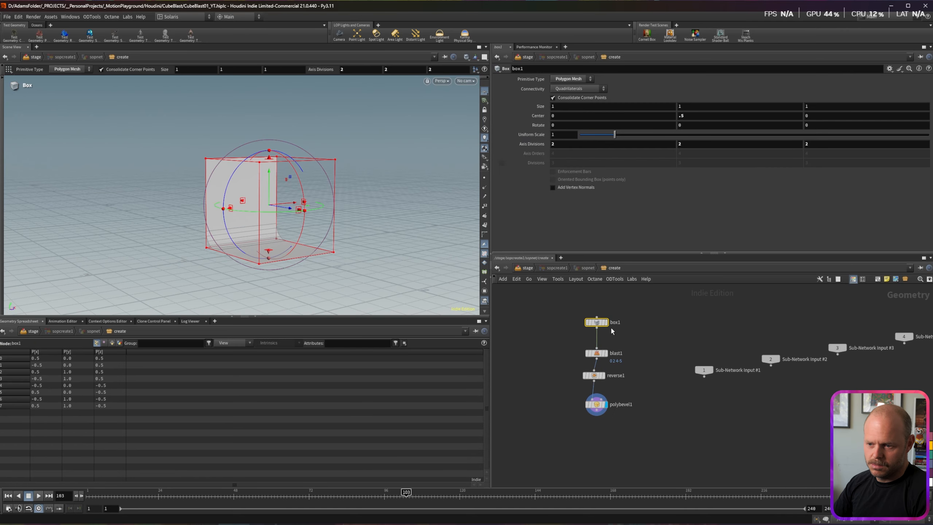
pyautogui.write('5')
pyautogui.press('Return')
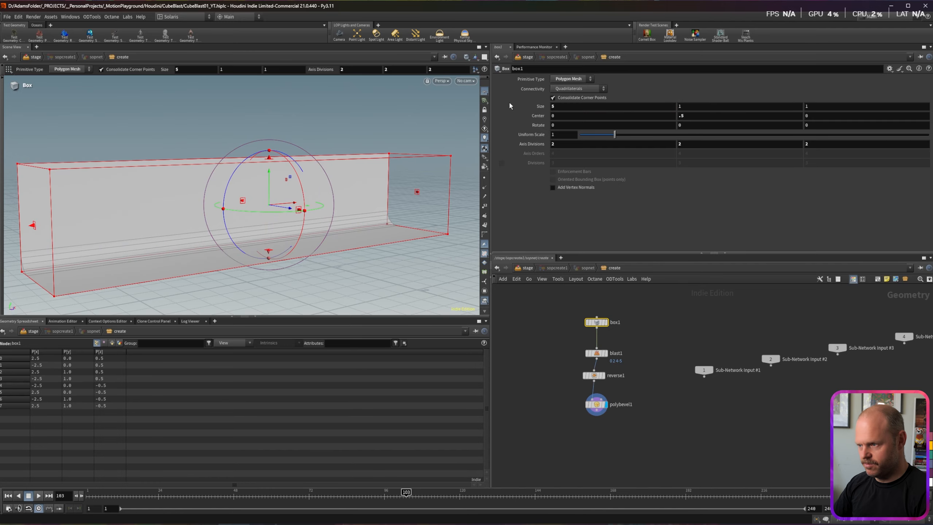
pyautogui.write('3')
pyautogui.press('Return')
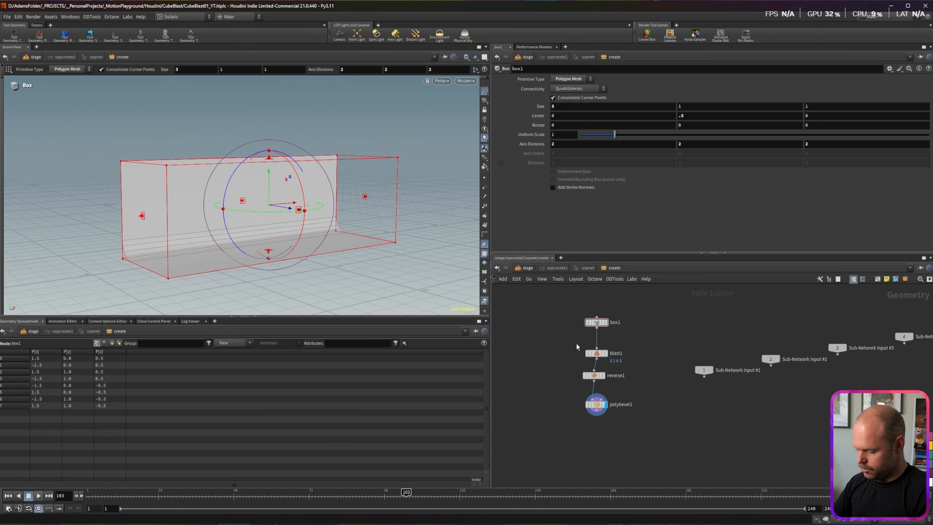
pyautogui.press('Tab')
# Step: Insert a Transform node between box1 and blast1 and scale the backdrop up
pyautogui.write('transf')
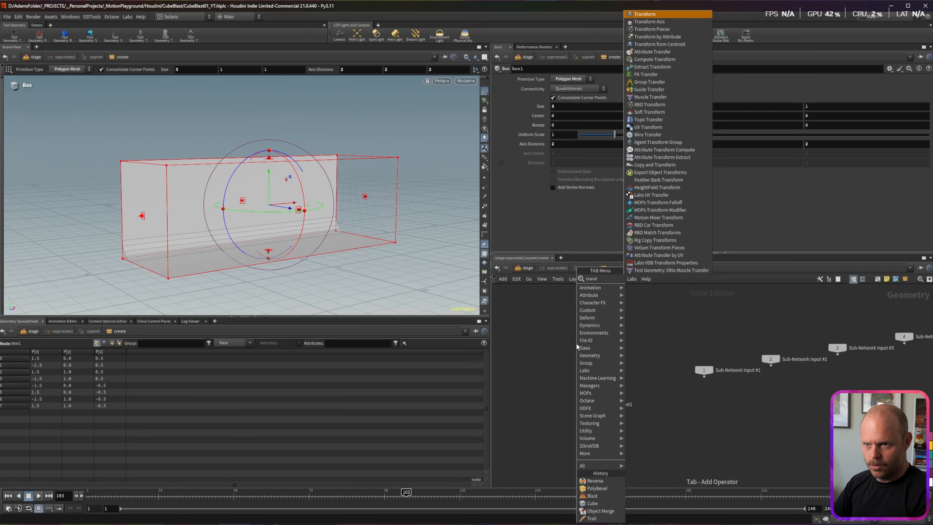
pyautogui.press('Return')
pyautogui.click(597, 342)
pyautogui.moveTo(622, 146); pyautogui.dragTo(646, 146)
pyautogui.keyDown('alt'); pyautogui.moveTo(271, 256); pyautogui.dragTo(324, 250); pyautogui.keyUp('alt')
pyautogui.press('Return')
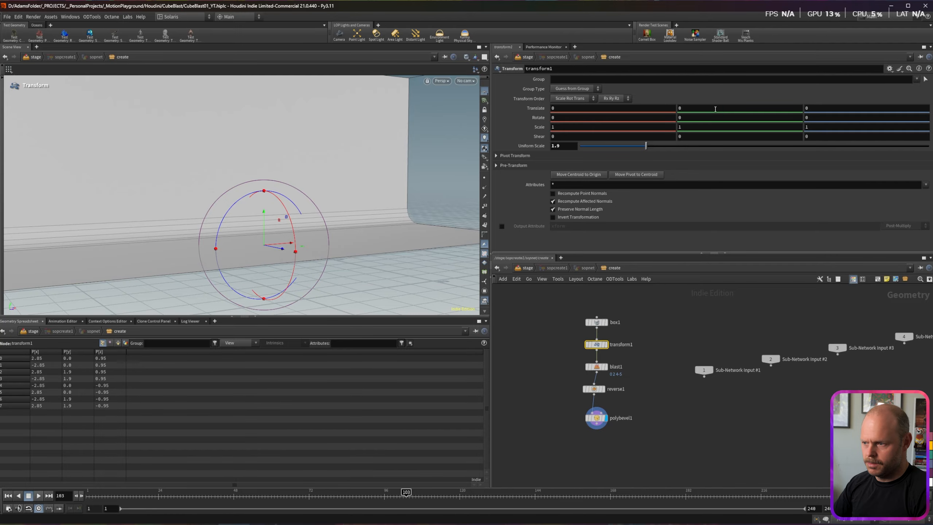
# Step: Check the scene from stage level, then inside sopcreate1 set the bevel to 9 divisions and distance 1
pyautogui.press('u')
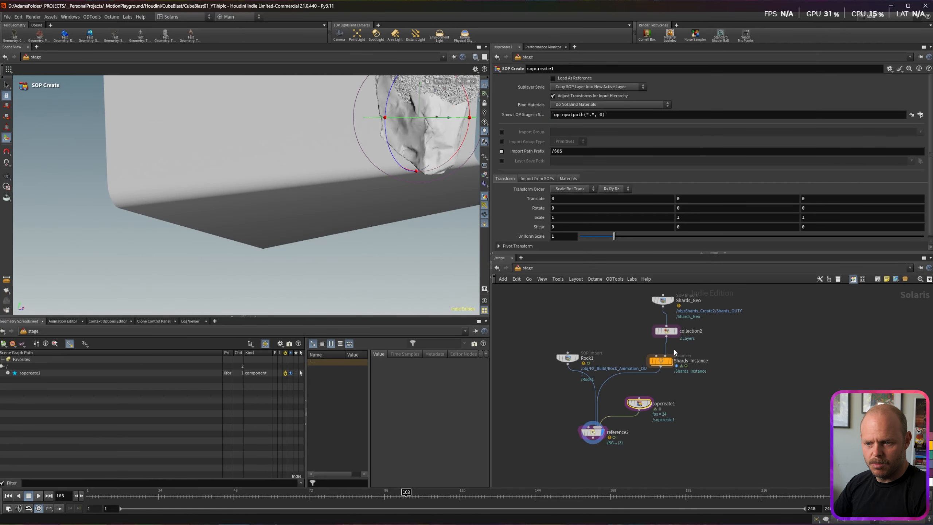
pyautogui.press('i')
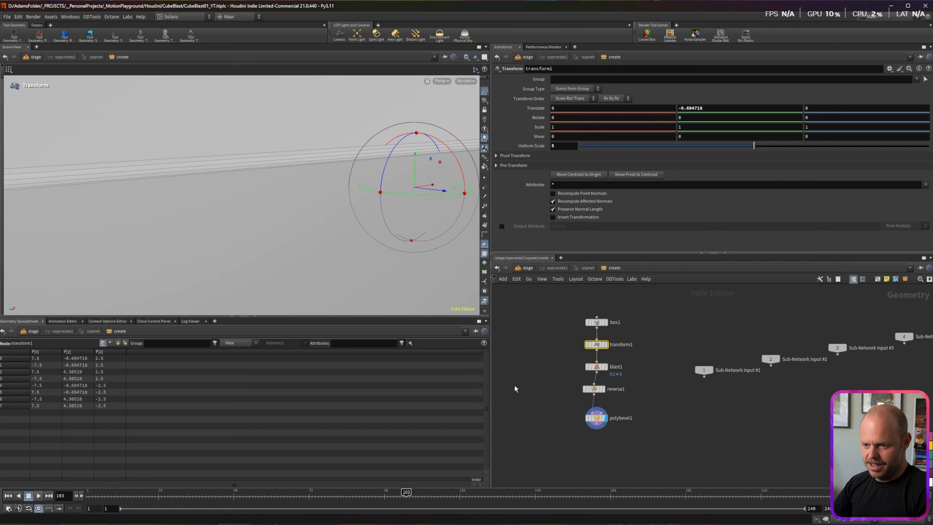
pyautogui.press('u')
pyautogui.keyDown('alt'); pyautogui.moveTo(212, 143); pyautogui.dragTo(280, 155); pyautogui.keyUp('alt')
pyautogui.keyDown('alt'); pyautogui.moveTo(279, 155); pyautogui.dragTo(309, 171, button='right'); pyautogui.keyUp('alt')
pyautogui.click(644, 407)
pyautogui.press('i')
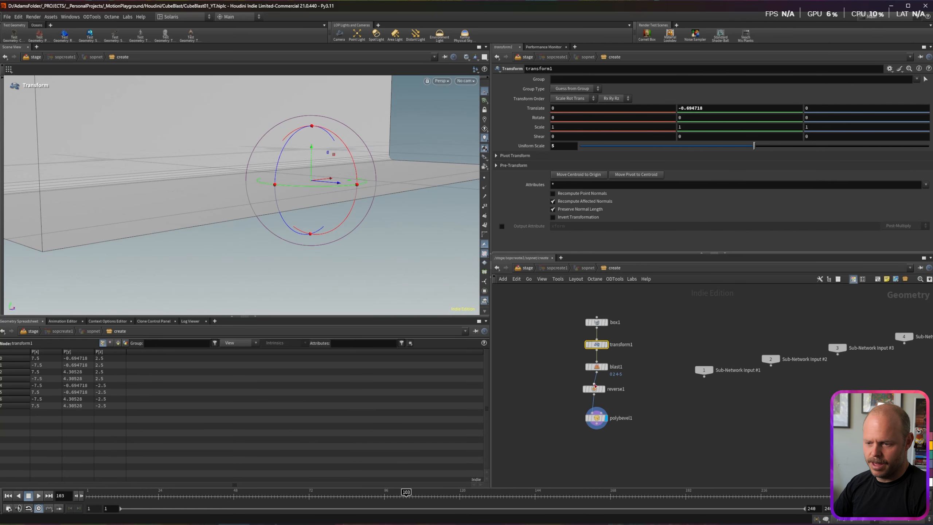
pyautogui.moveTo(639, 192); pyautogui.dragTo(700, 191)
pyautogui.moveTo(633, 119); pyautogui.dragTo(871, 119)
# Step: Set the backdrop's uniform scale to 10 and move it down and back behind the rock
pyautogui.press('u')
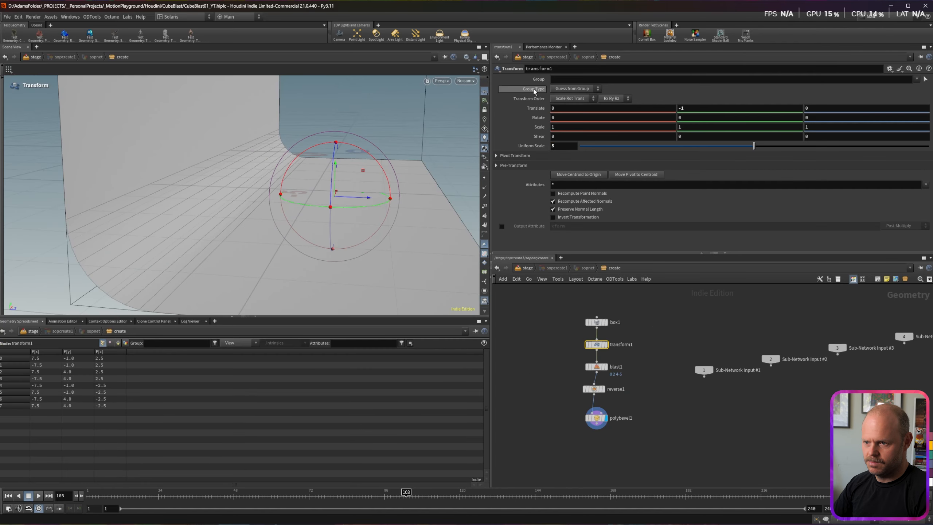
pyautogui.write('10')
pyautogui.press('Return')
pyautogui.moveTo(362, 198); pyautogui.dragTo(297, 196)
pyautogui.moveTo(271, 164); pyautogui.dragTo(271, 195)
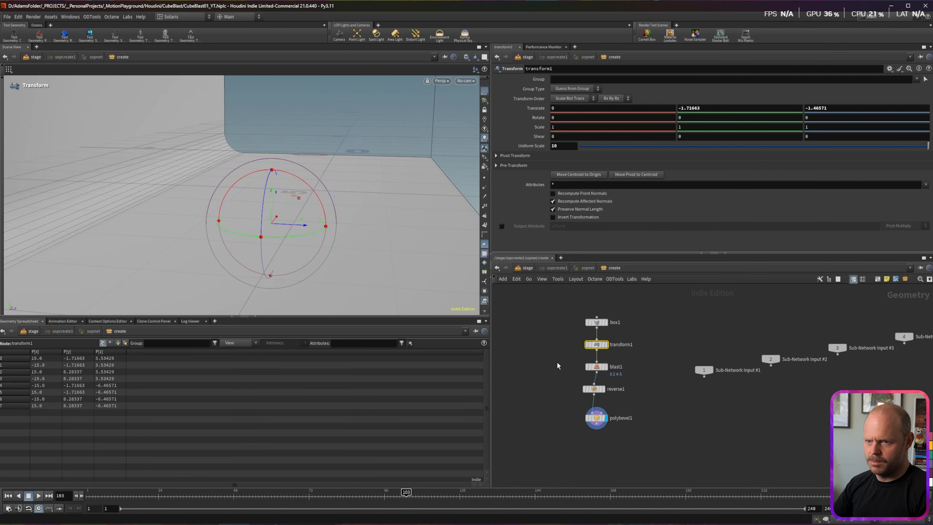
# Step: At stage level, add a camera node below reference2
pyautogui.press('u')
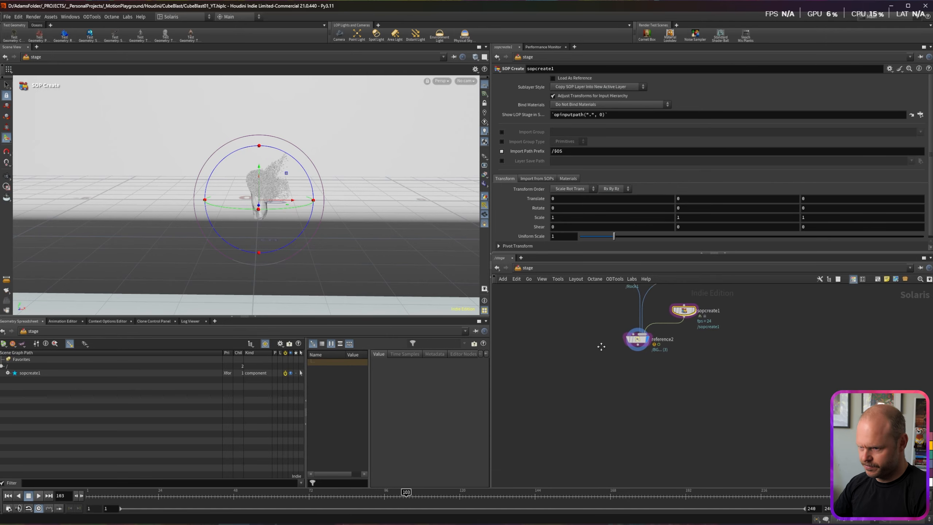
pyautogui.moveTo(601, 347); pyautogui.dragTo(595, 360, button='middle')
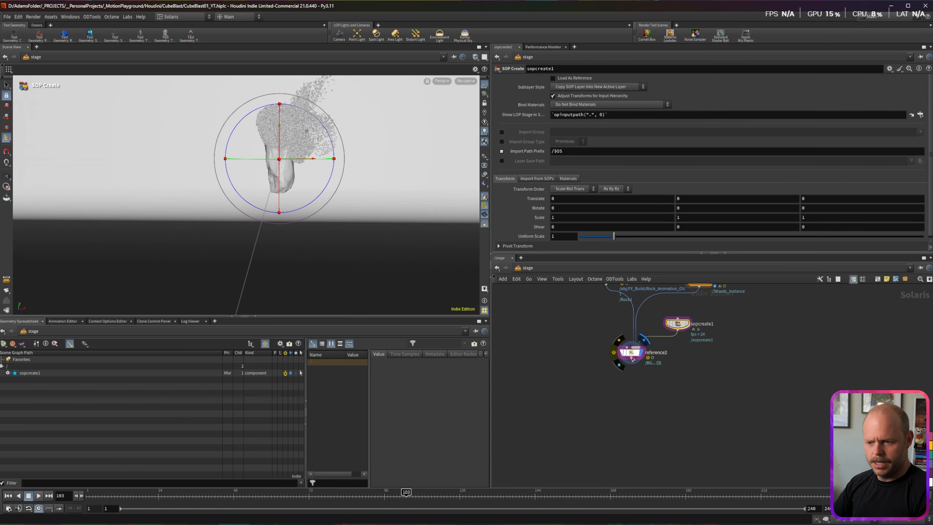
pyautogui.keyDown('alt'); pyautogui.moveTo(312, 210); pyautogui.dragTo(309, 166); pyautogui.keyUp('alt')
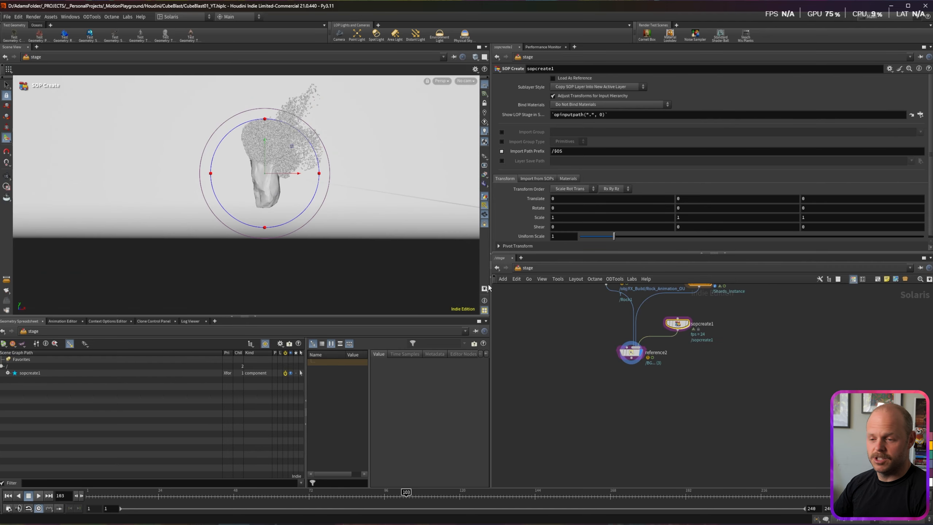
pyautogui.press('Tab')
pyautogui.write('cam')
pyautogui.press('Return')
pyautogui.click(633, 407)
# Step: Look through camera2 and set its Z position to 12
pyautogui.keyDown('alt'); pyautogui.moveTo(375, 158); pyautogui.dragTo(71, 240); pyautogui.keyUp('alt')
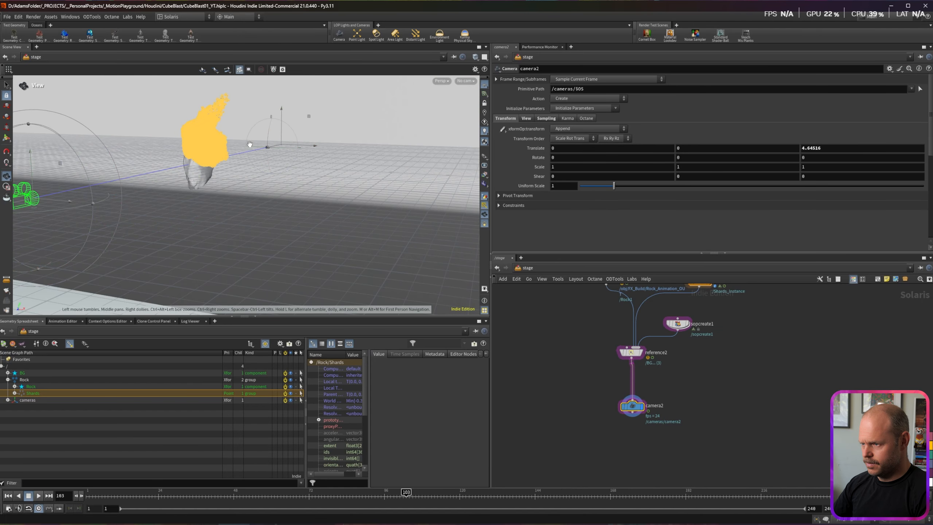
pyautogui.keyDown('alt'); pyautogui.moveTo(252, 145); pyautogui.dragTo(170, 204); pyautogui.keyUp('alt')
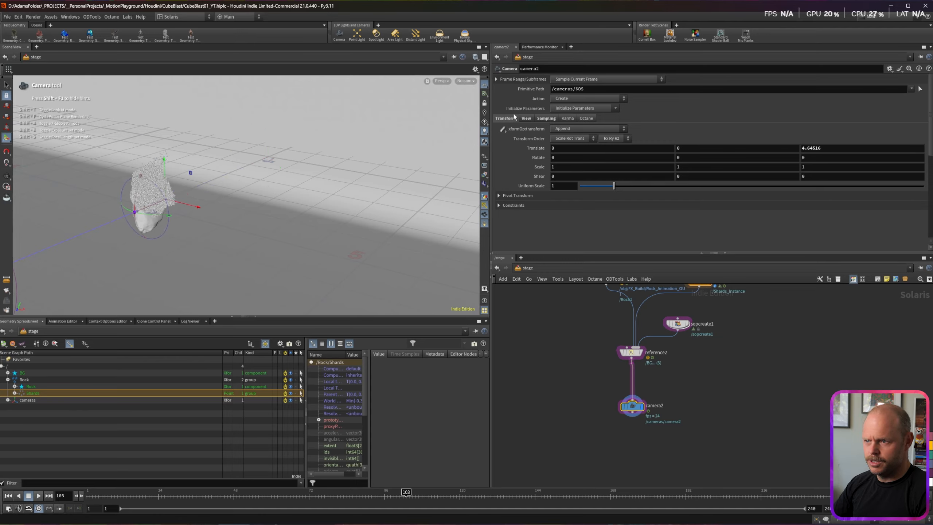
pyautogui.click(465, 81)
pyautogui.click(487, 91)
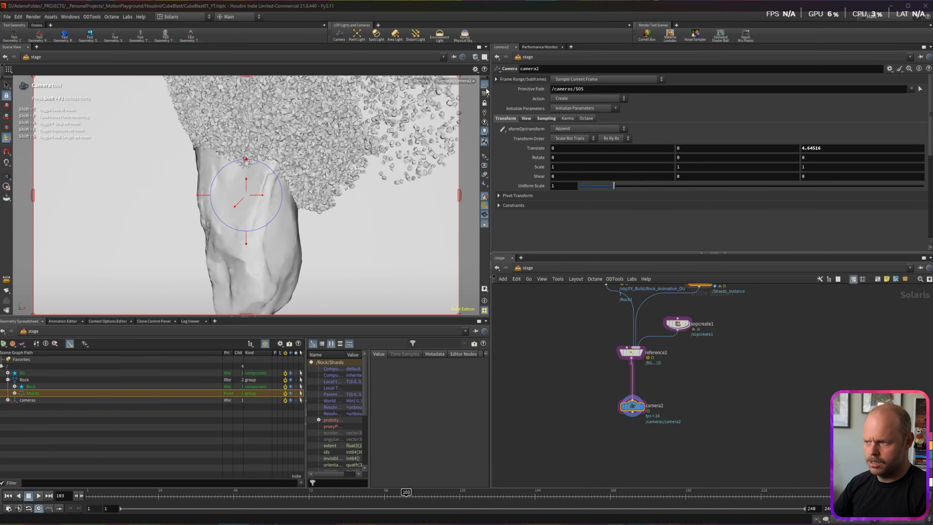
pyautogui.moveTo(824, 148); pyautogui.dragTo(764, 145)
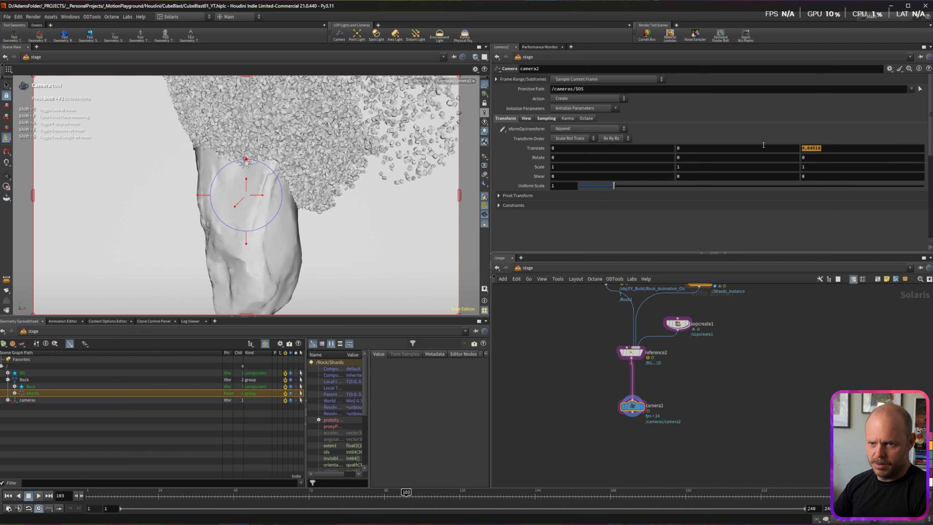
pyautogui.write('10')
pyautogui.press('Return')
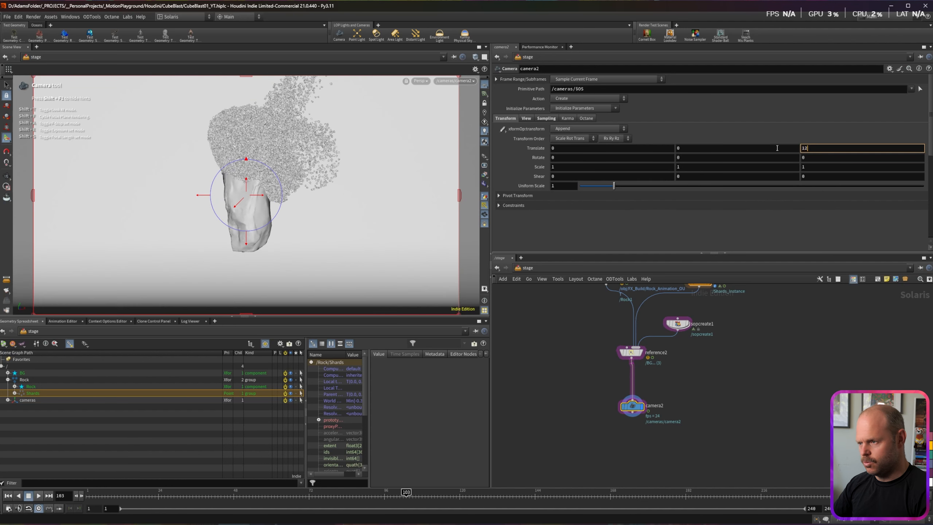
pyautogui.press('Return')
# Step: Set camera2's Translate Y to 0.2, after first trying 0.5
pyautogui.click(696, 148)
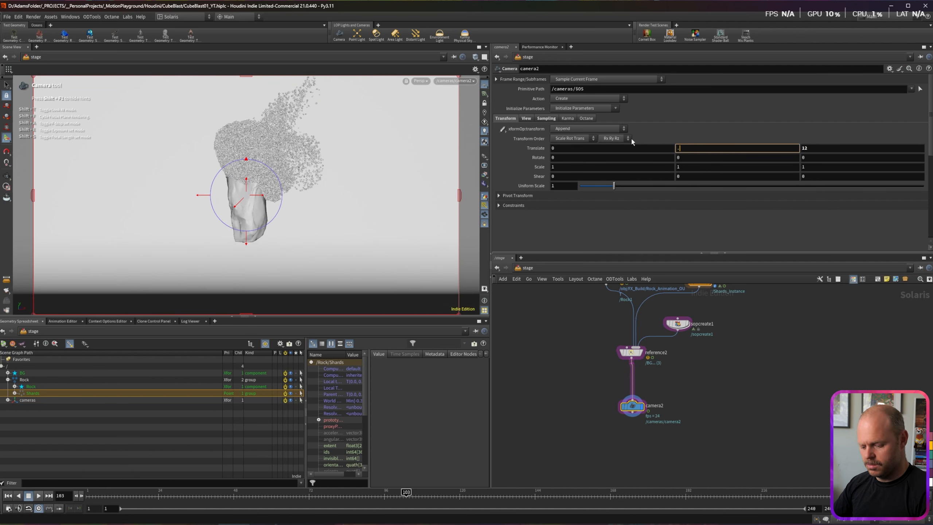
pyautogui.write('.5')
pyautogui.press('Return')
pyautogui.moveTo(686, 148); pyautogui.dragTo(657, 145)
pyautogui.write('.2')
pyautogui.press('Return')
# Step: Add the Karma (Setup) render nodes to the network
pyautogui.press('Tab')
pyautogui.write('karma')
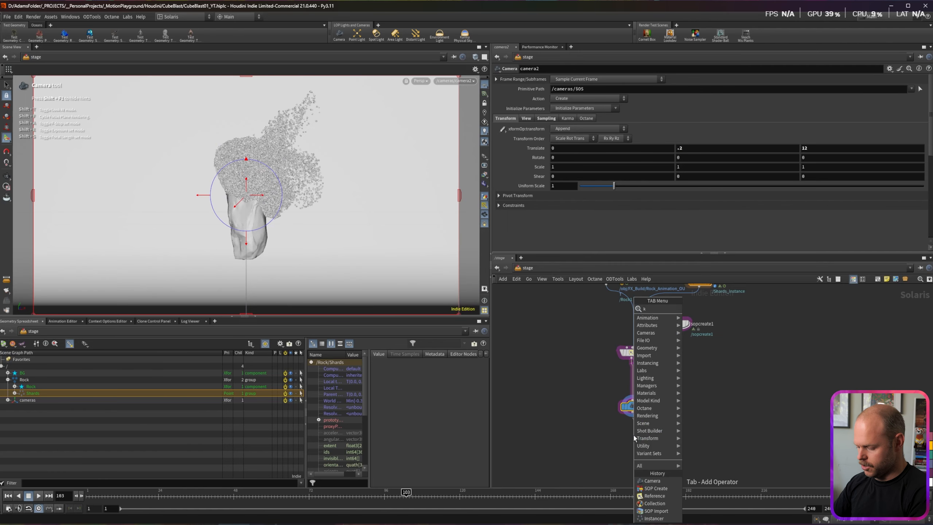
pyautogui.press('Return')
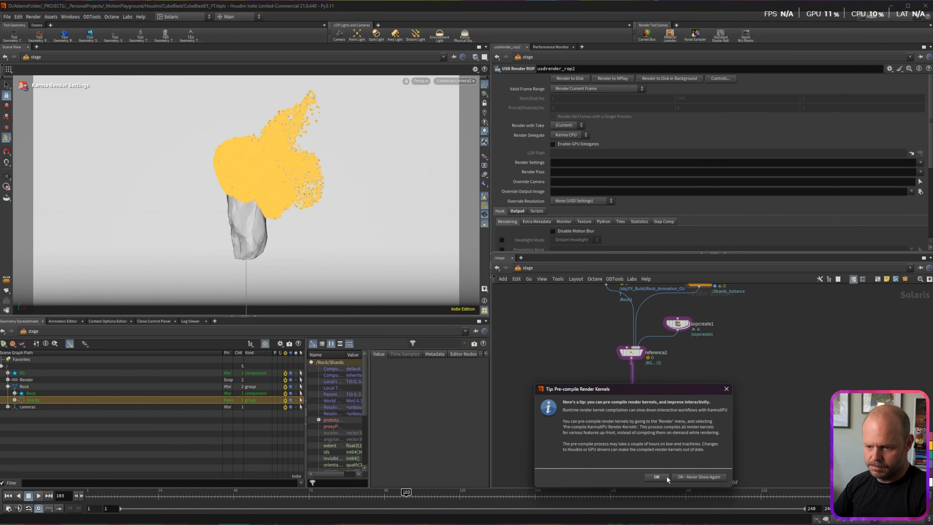
# Step: Dismiss the pre-compile kernels tip and arrange the render nodes under camera2
pyautogui.click(666, 477)
pyautogui.moveTo(694, 434); pyautogui.dragTo(699, 405, button='middle')
pyautogui.moveTo(640, 430); pyautogui.dragTo(639, 453)
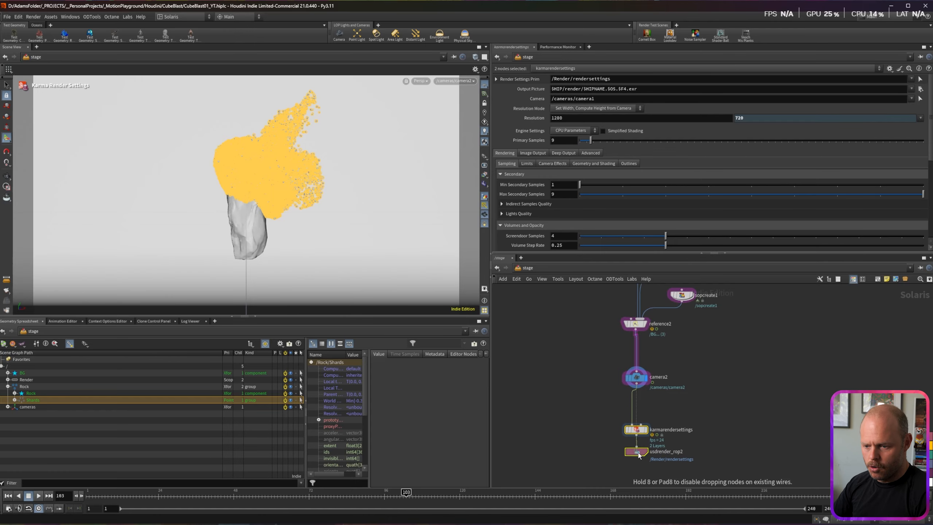
pyautogui.moveTo(637, 430); pyautogui.dragTo(637, 416)
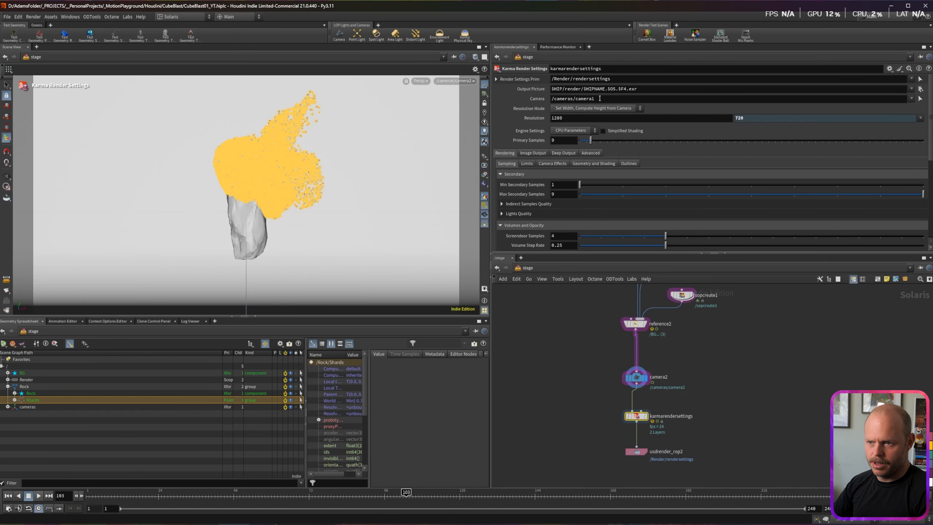
# Step: Set the Karma render settings camera to /cameras/camera2 and engine settings to XPU Parameters
pyautogui.click(599, 98)
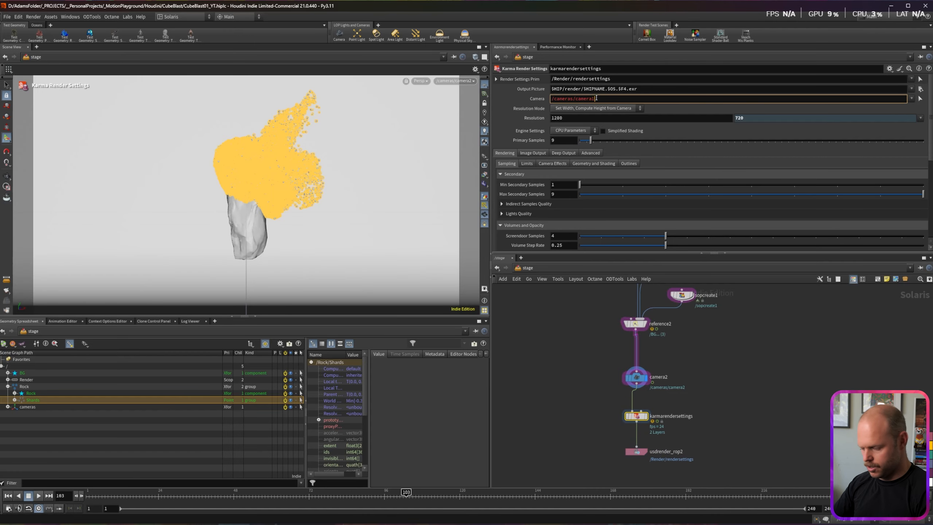
pyautogui.press('BackSpace')
pyautogui.write('2')
pyautogui.click(608, 110)
pyautogui.click(579, 130)
pyautogui.click(569, 139)
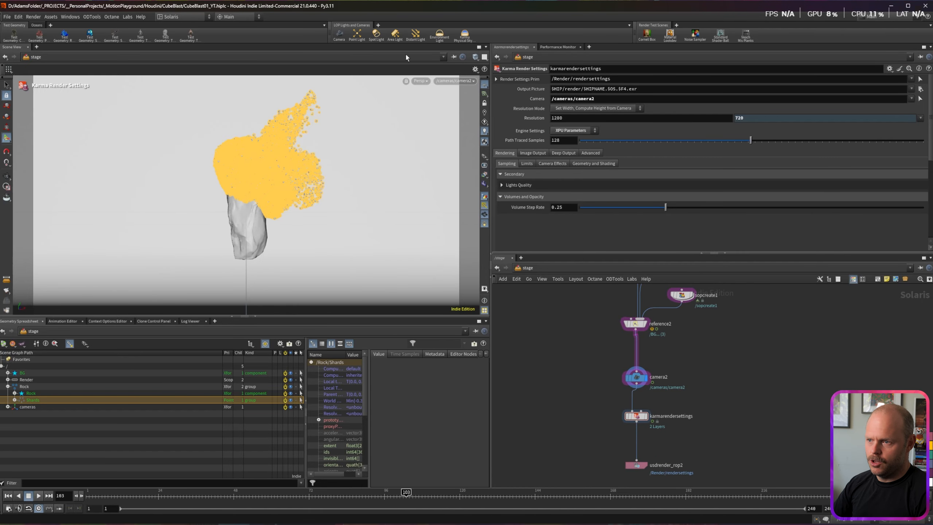
# Step: Preview the scene in the viewport with Karma XPU while looking through camera2
pyautogui.click(422, 81)
pyautogui.click(440, 125)
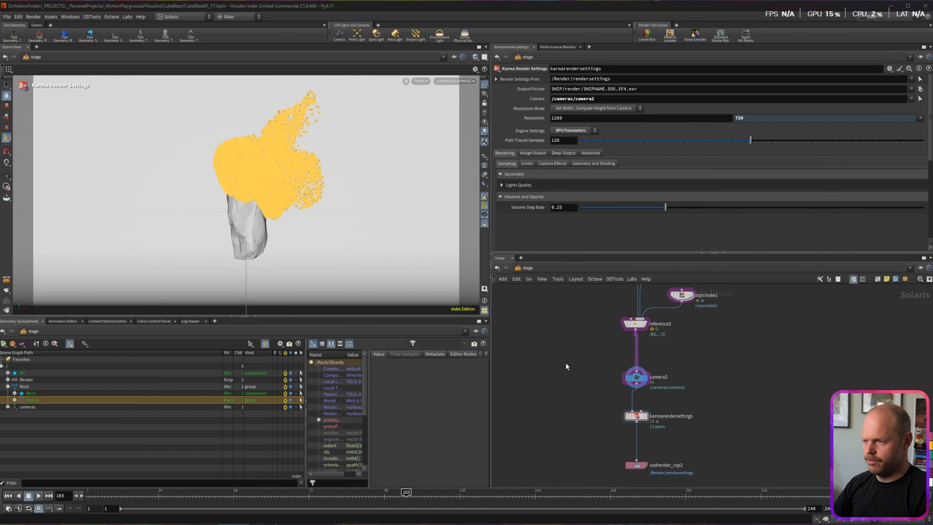
pyautogui.click(637, 378)
pyautogui.keyDown('alt'); pyautogui.moveTo(148, 205); pyautogui.dragTo(200, 207); pyautogui.keyUp('alt')
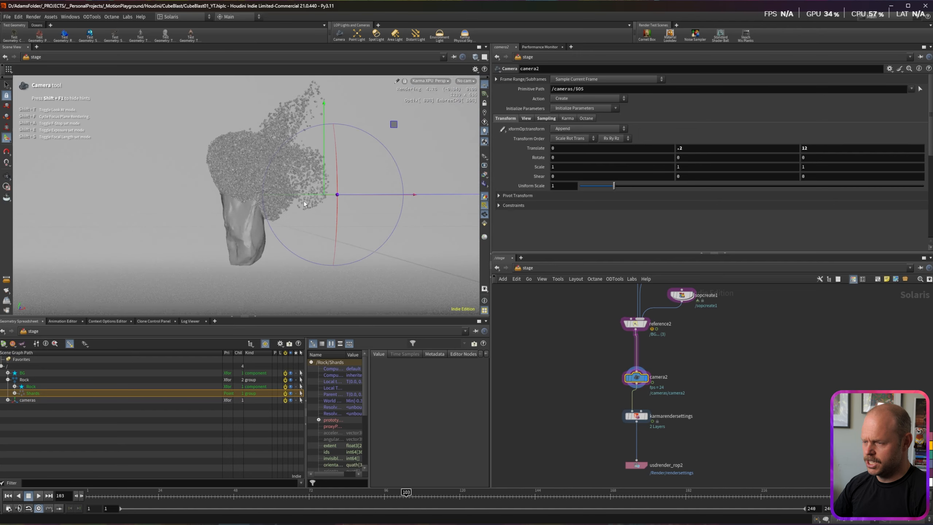
pyautogui.click(468, 82)
pyautogui.click(477, 97)
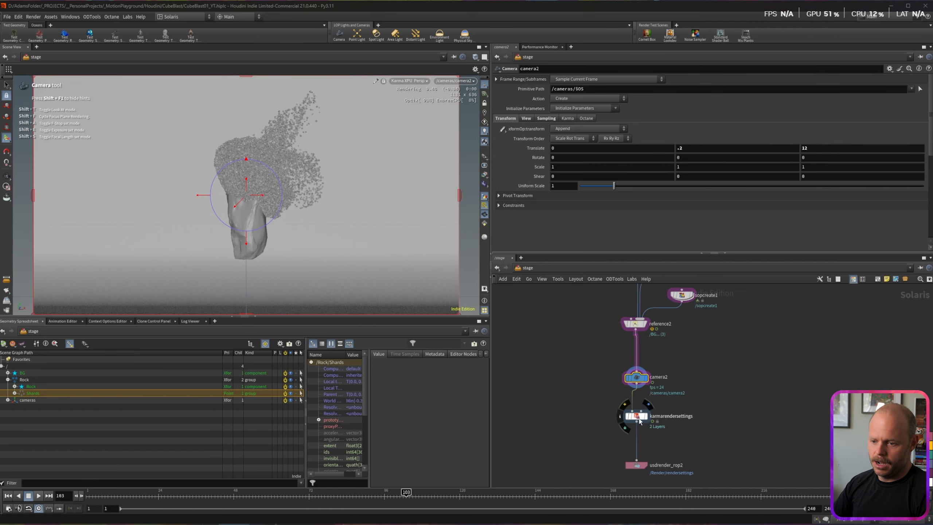
# Step: Return the viewport to GL shading and split the viewer into two Scene Views
pyautogui.moveTo(638, 426); pyautogui.dragTo(692, 435)
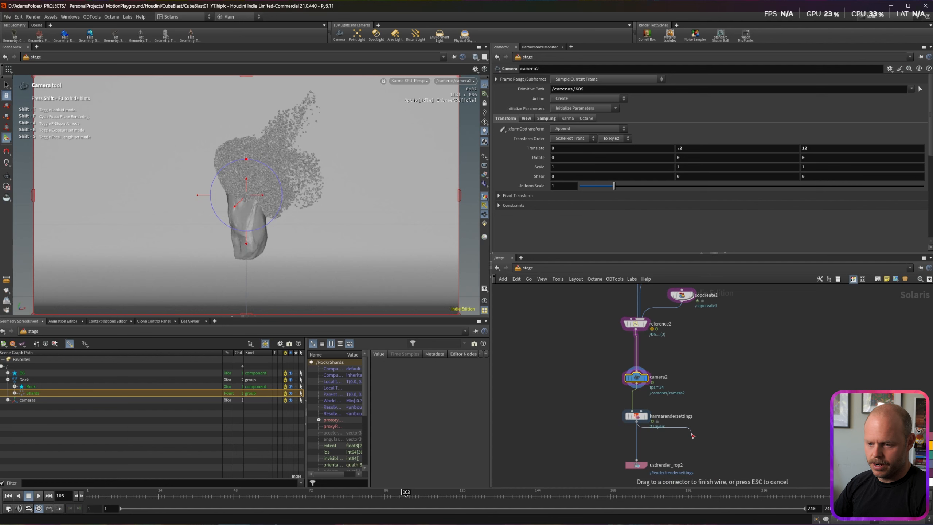
pyautogui.click(409, 80)
pyautogui.click(426, 110)
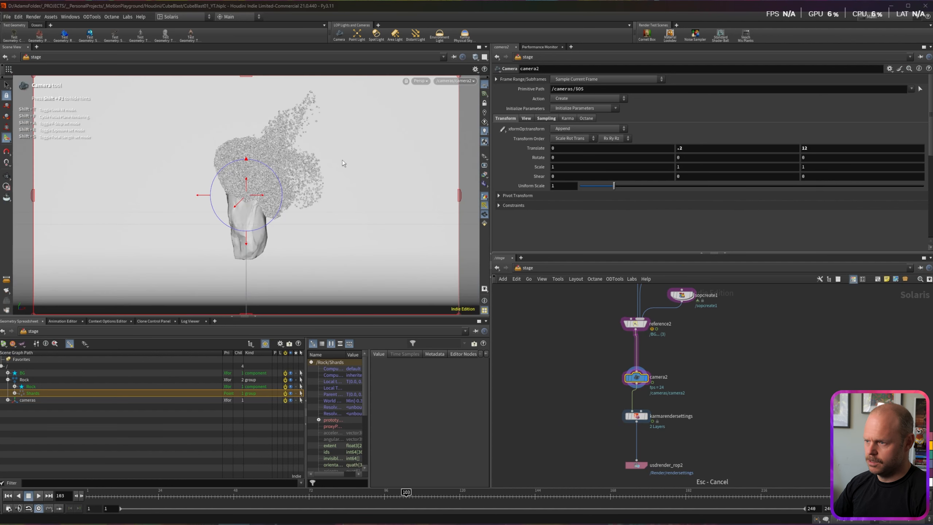
pyautogui.click(572, 325)
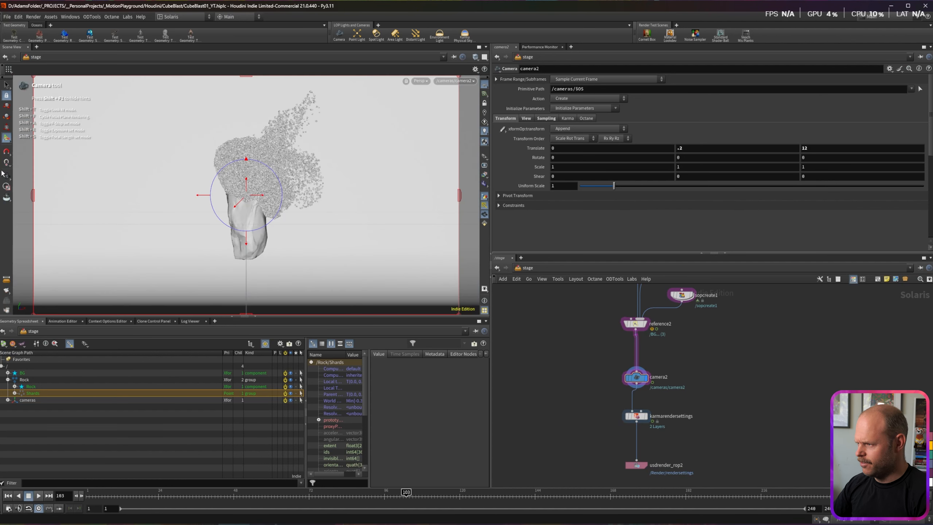
pyautogui.moveTo(2, 188); pyautogui.dragTo(254, 158)
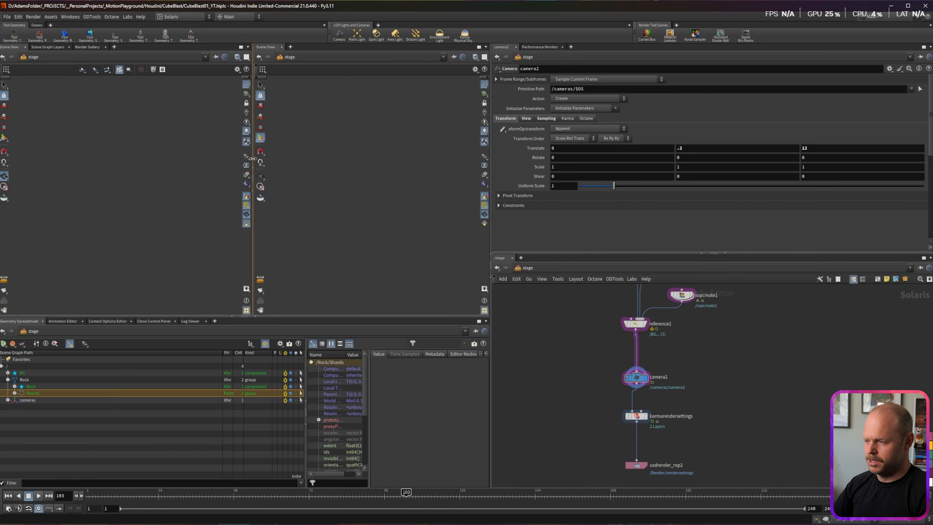
# Step: Switch the left pane to the Render Gallery
pyautogui.click(486, 48)
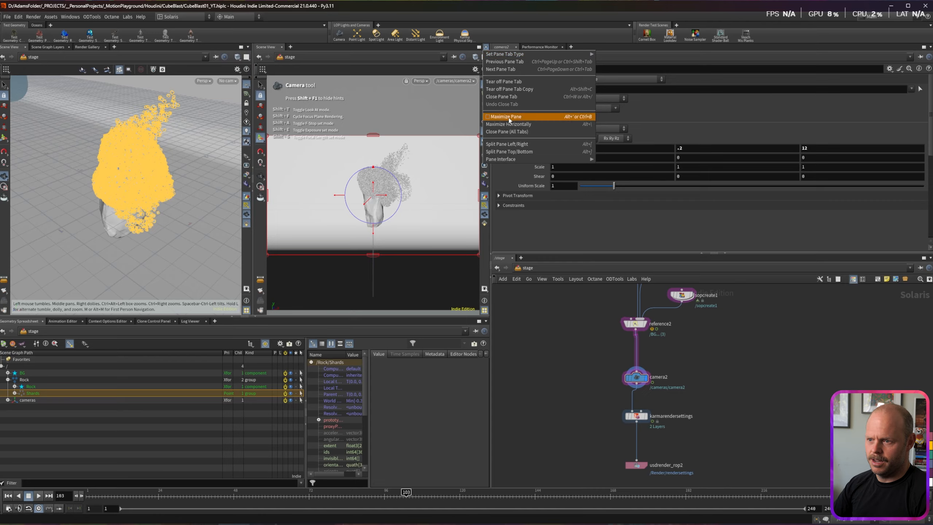
pyautogui.click(551, 205)
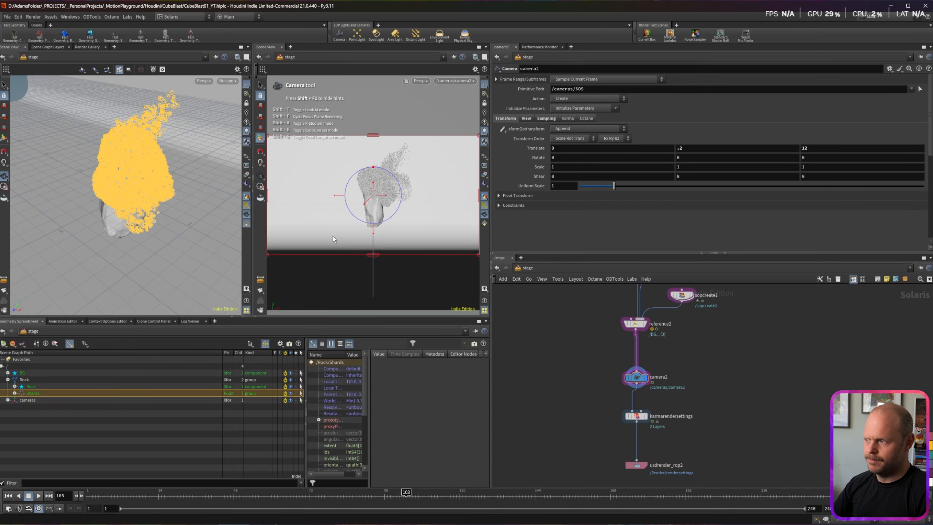
pyautogui.click(86, 47)
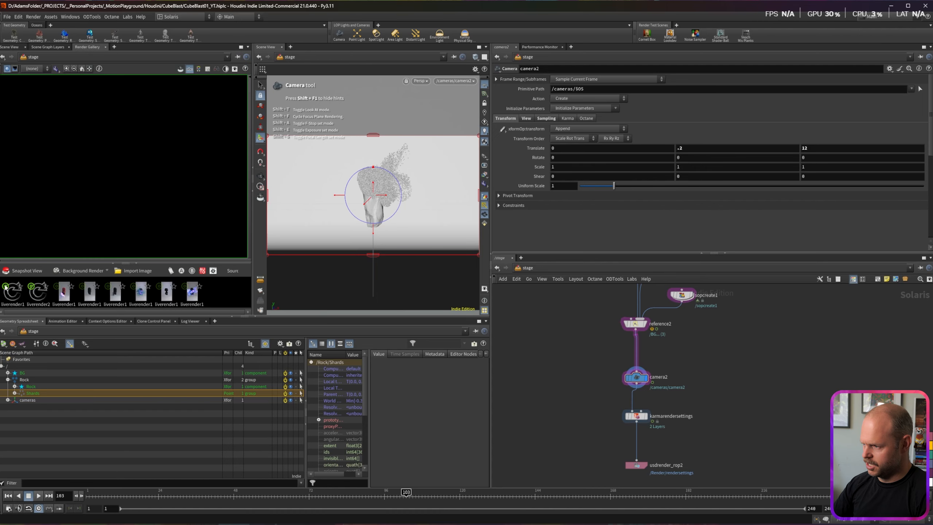
# Step: Add a Live Render node after karmarendersettings reading /Render/rendersettings
pyautogui.moveTo(636, 422); pyautogui.dragTo(691, 438)
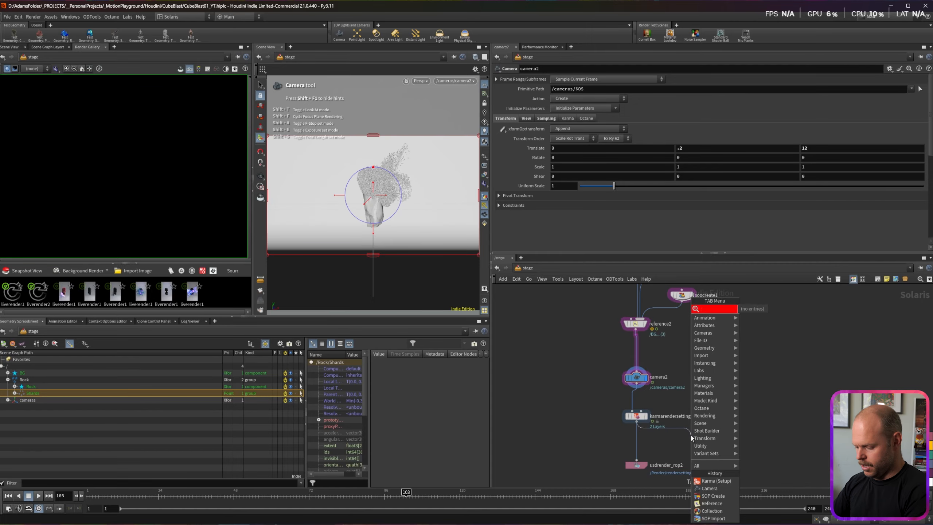
pyautogui.write('live')
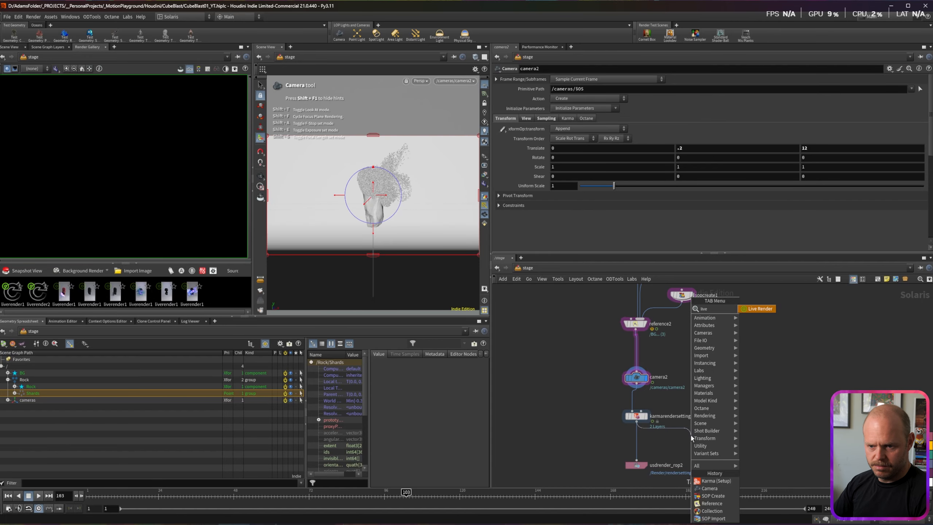
pyautogui.press('Return')
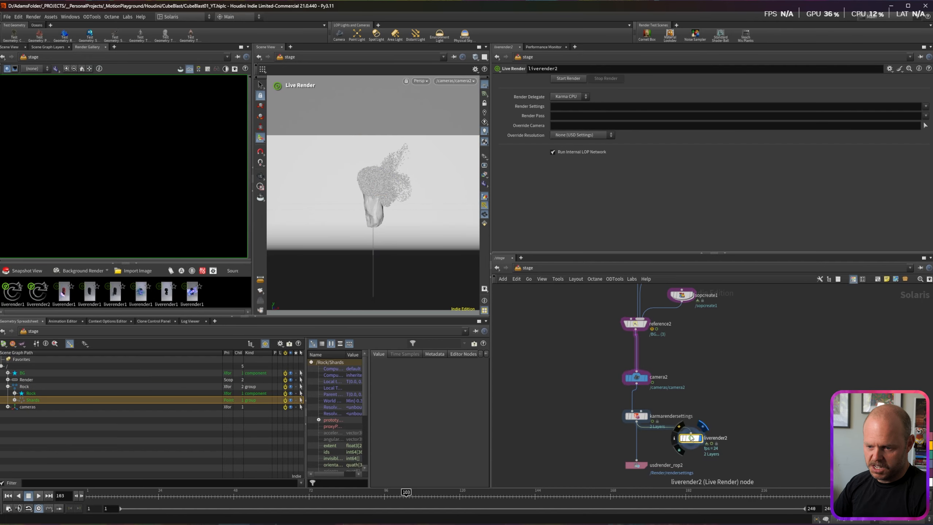
pyautogui.moveTo(694, 441); pyautogui.dragTo(701, 446)
pyautogui.click(926, 106)
pyautogui.click(913, 114)
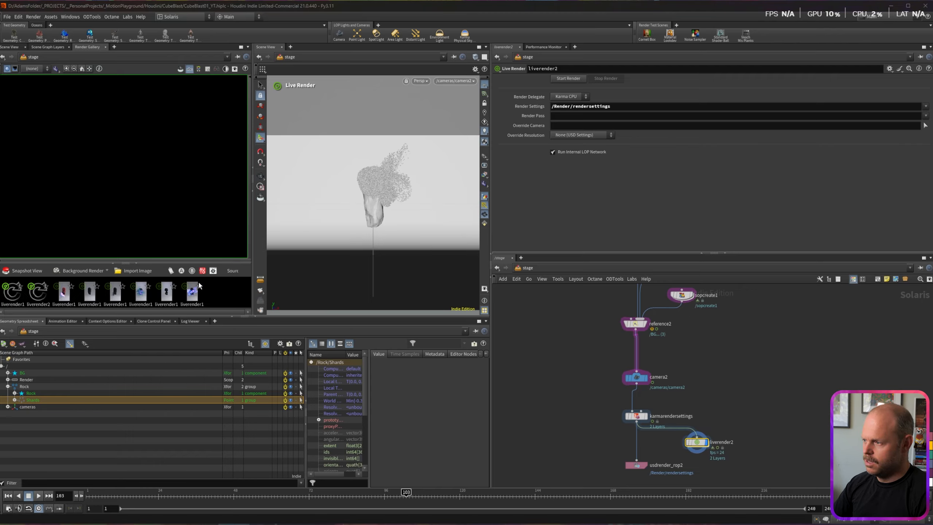
# Step: Save the scene, start the live render, and resize the panes to frame the rendered image
pyautogui.hotkey('ctrl', 's')
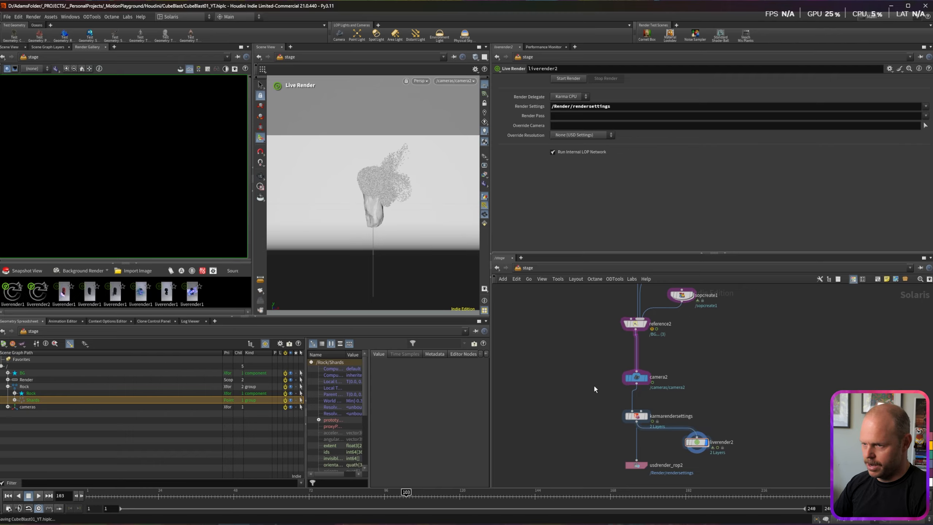
pyautogui.click(569, 79)
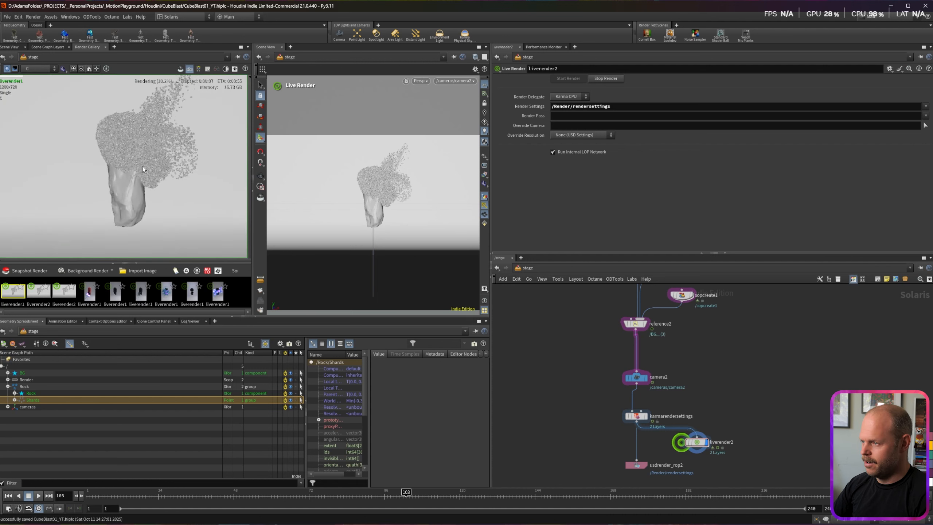
pyautogui.scroll(2, 128, 159)
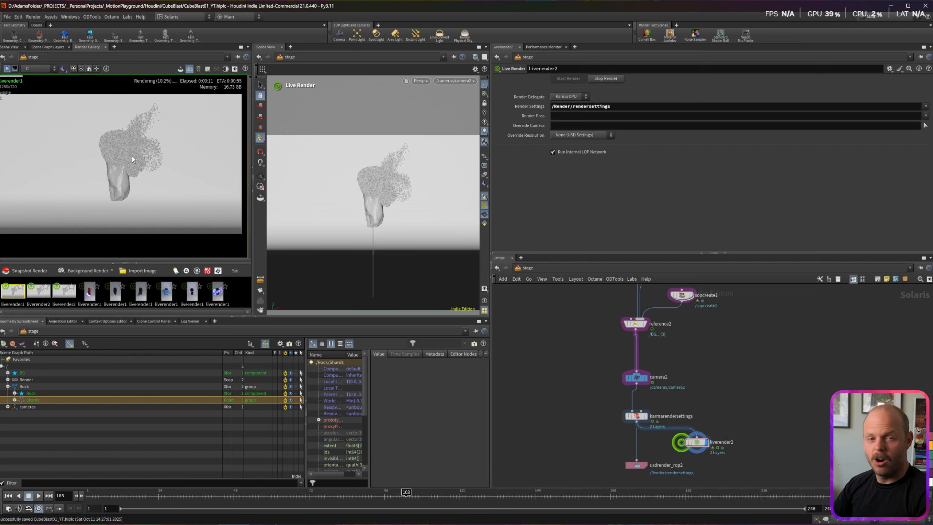
pyautogui.scroll(-2, 132, 156)
pyautogui.moveTo(224, 155); pyautogui.dragTo(203, 155)
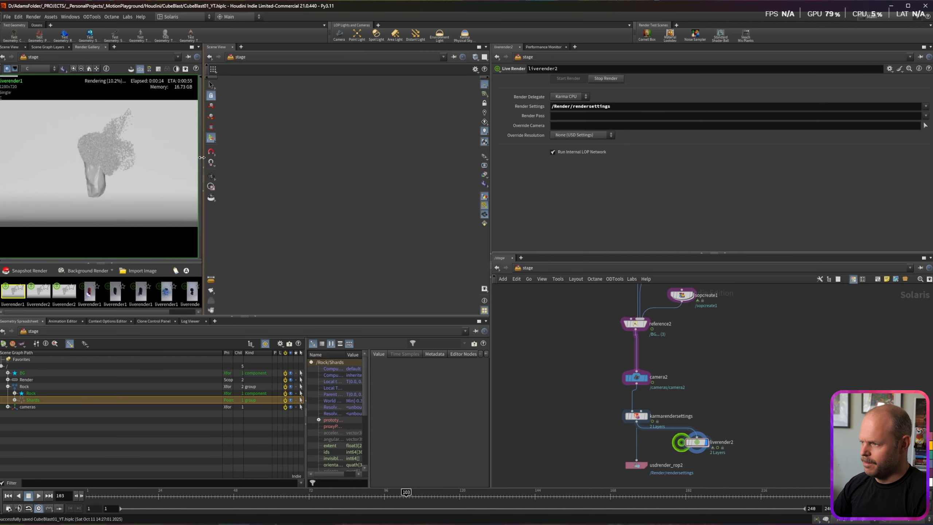
pyautogui.scroll(-2, 76, 172)
pyautogui.moveTo(93, 165); pyautogui.dragTo(103, 151, button='middle')
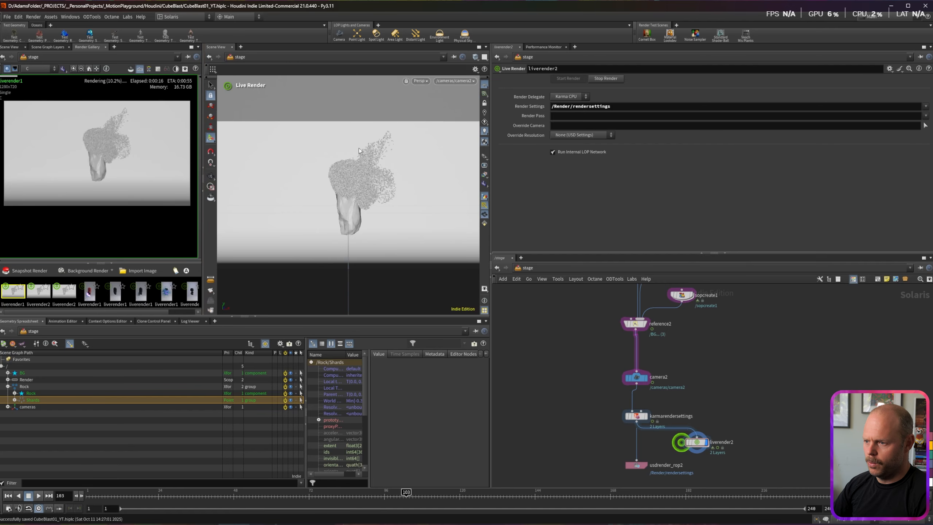
pyautogui.moveTo(493, 183); pyautogui.dragTo(541, 184)
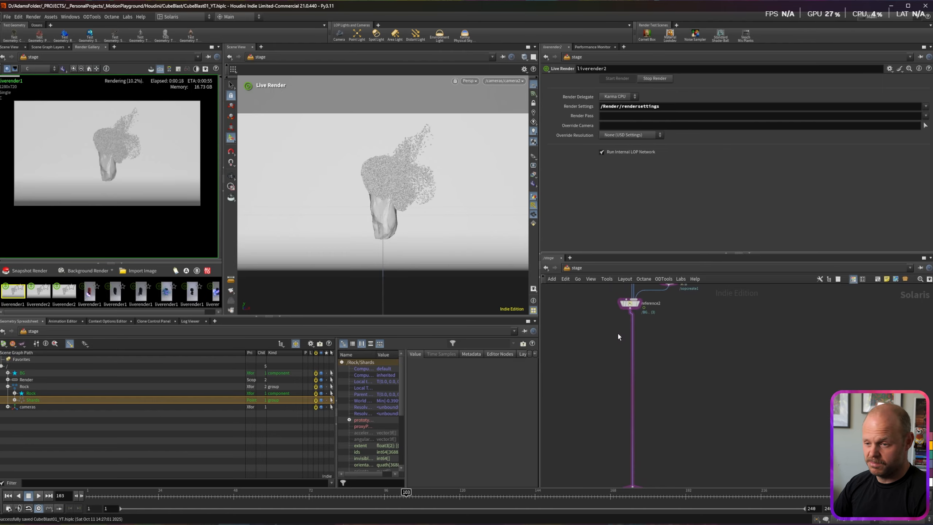
# Step: Add a Material Library node containing three Karma material nodes
pyautogui.press('Tab')
pyautogui.write('mat')
pyautogui.press('Return')
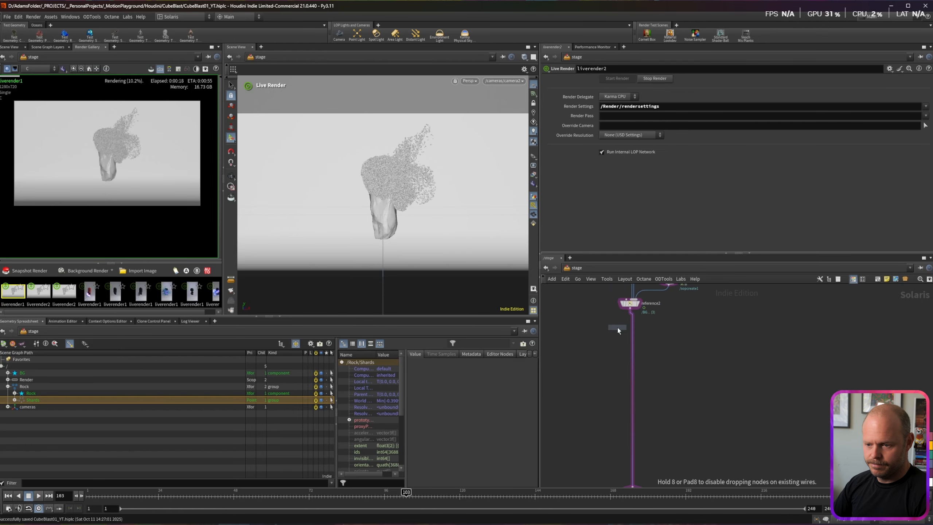
pyautogui.press('Return')
pyautogui.press('Tab')
pyautogui.write('karma')
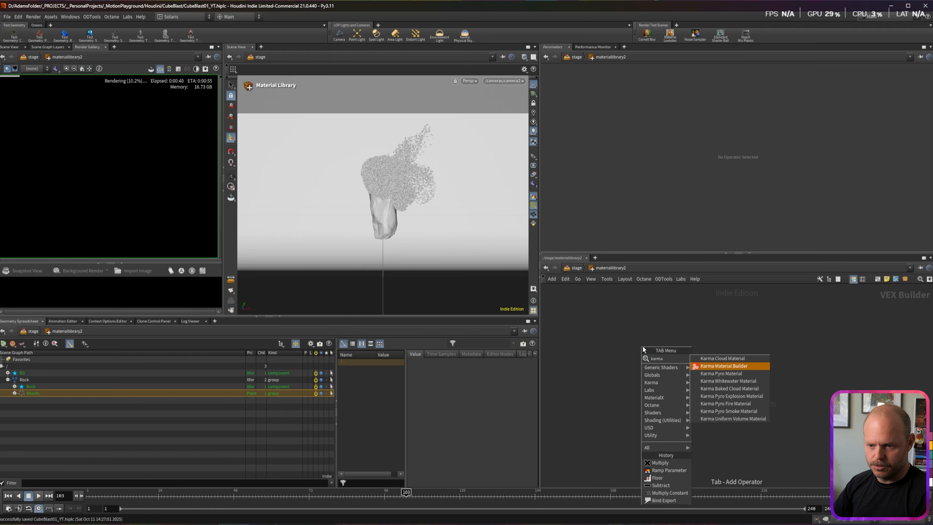
pyautogui.press('Return')
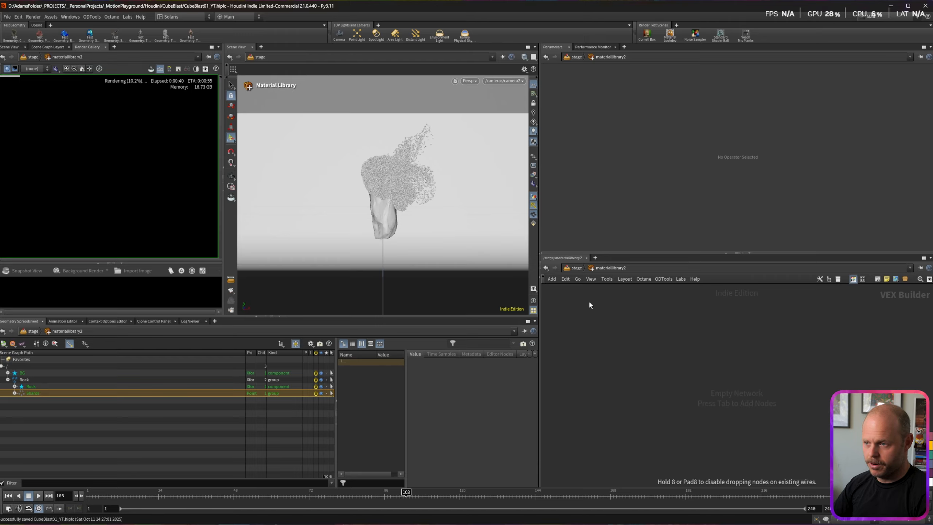
pyautogui.click(648, 350)
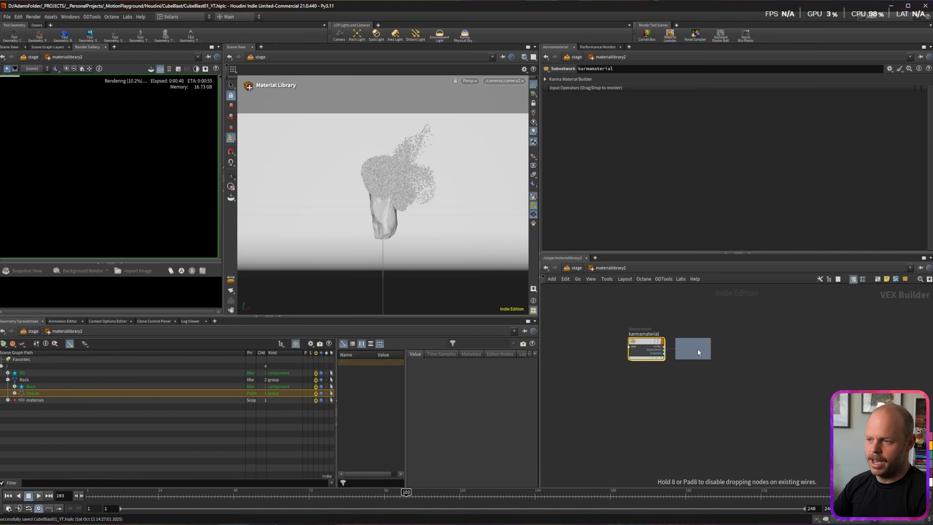
pyautogui.click(695, 350)
pyautogui.click(743, 350)
# Step: Rename the second and third Karma materials to Shards and BG
pyautogui.click(644, 335)
pyautogui.click(695, 334)
pyautogui.write('Shards')
pyautogui.press('Return')
pyautogui.click(742, 335)
pyautogui.write('BG')
pyautogui.press('Return')
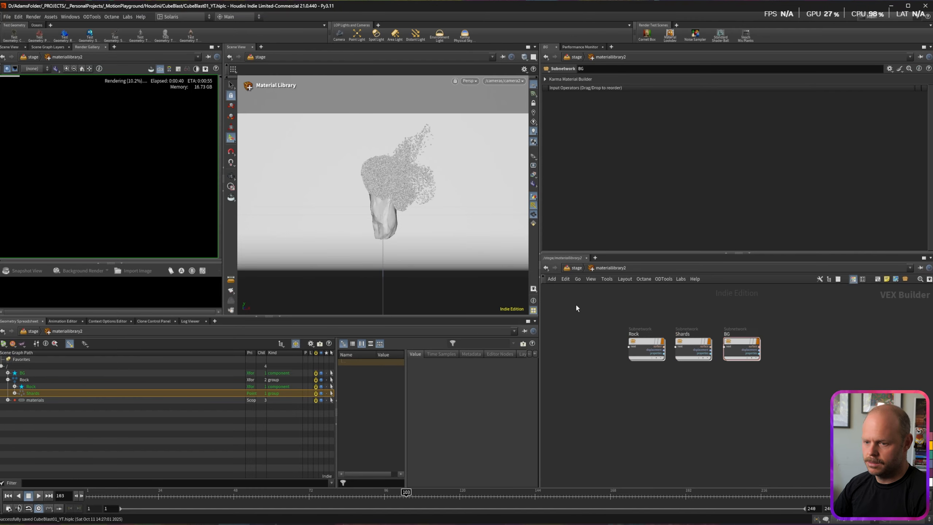
# Step: Auto-fill the materials and assign them to /Rock/Rock, /Rock/Shards and /BG
pyautogui.press('u')
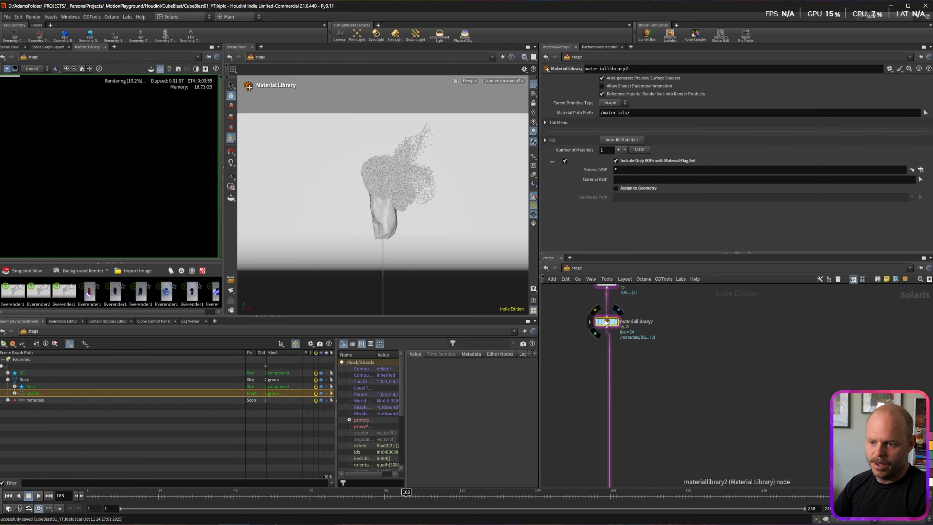
pyautogui.click(619, 141)
pyautogui.click(616, 188)
pyautogui.scroll(-3, 620, 220)
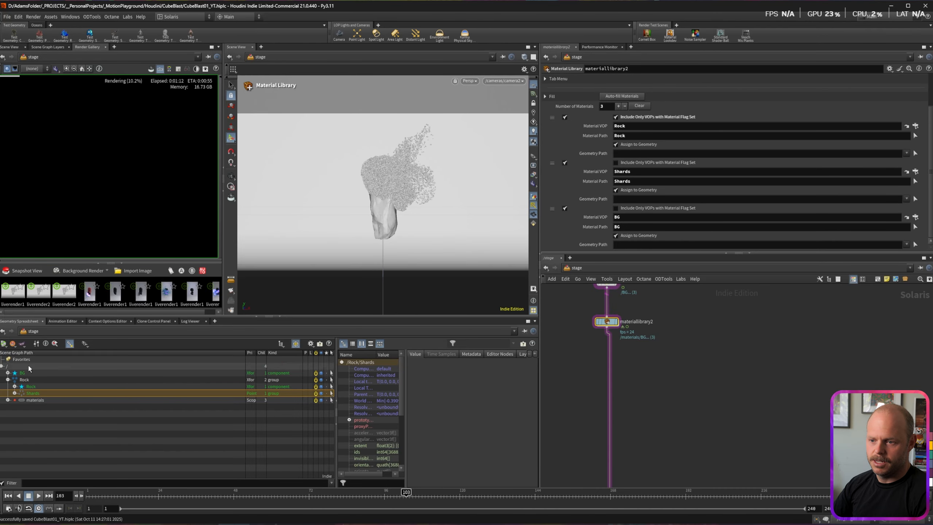
pyautogui.moveTo(624, 244); pyautogui.dragTo(623, 244)
pyautogui.moveTo(22, 386); pyautogui.dragTo(627, 154)
pyautogui.moveTo(21, 395); pyautogui.dragTo(628, 199)
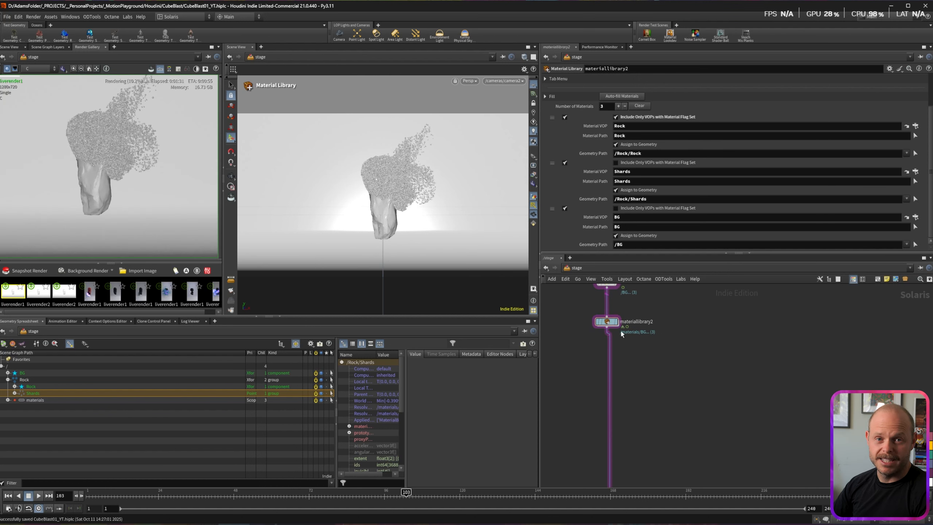
# Step: Go inside materiallibrary2 and into the Rock material's subnetwork
pyautogui.doubleClick(607, 321)
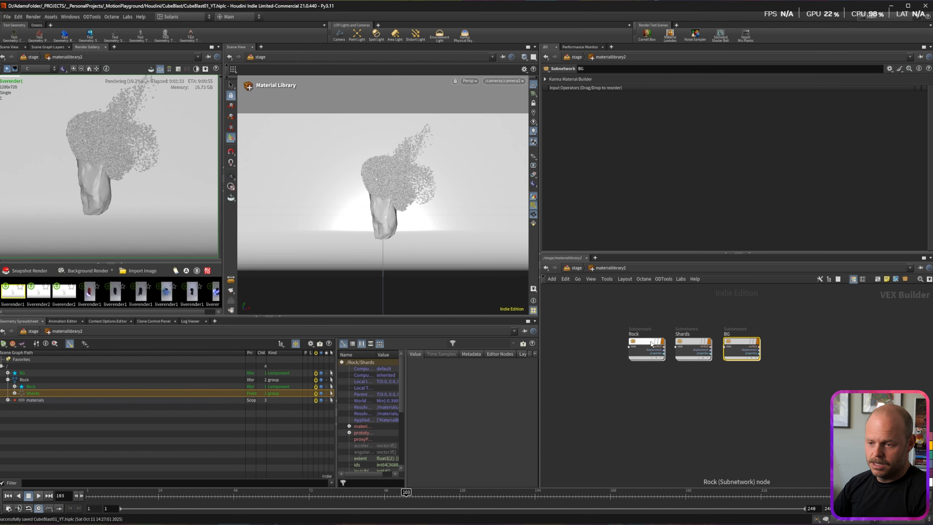
pyautogui.moveTo(652, 344); pyautogui.dragTo(630, 343)
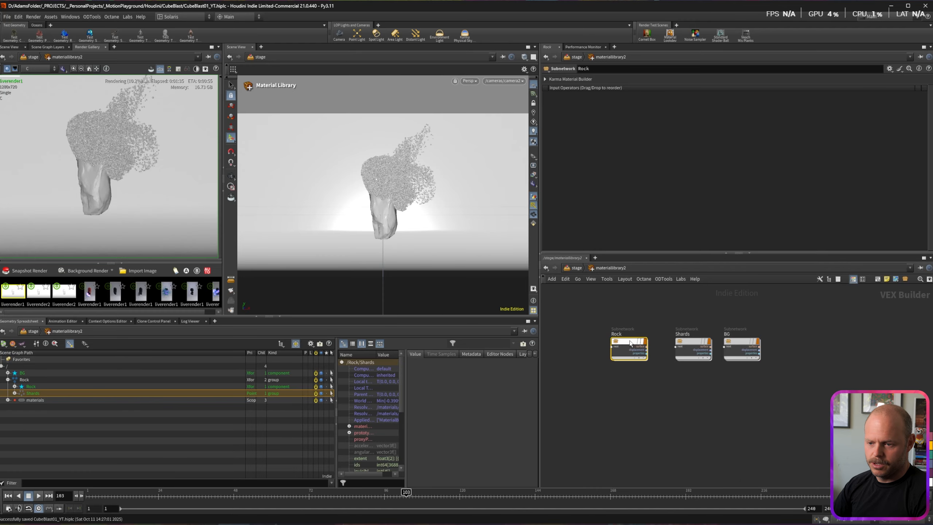
pyautogui.doubleClick(630, 344)
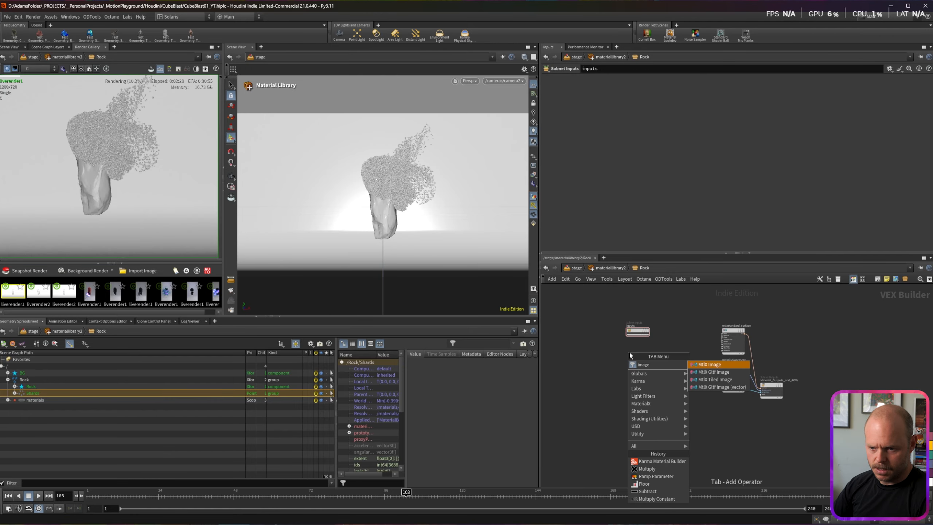
# Step: Add an MtlX Image node named Cd with the Albedo texture, wired into Base colour
pyautogui.press('Return')
pyautogui.click(631, 352)
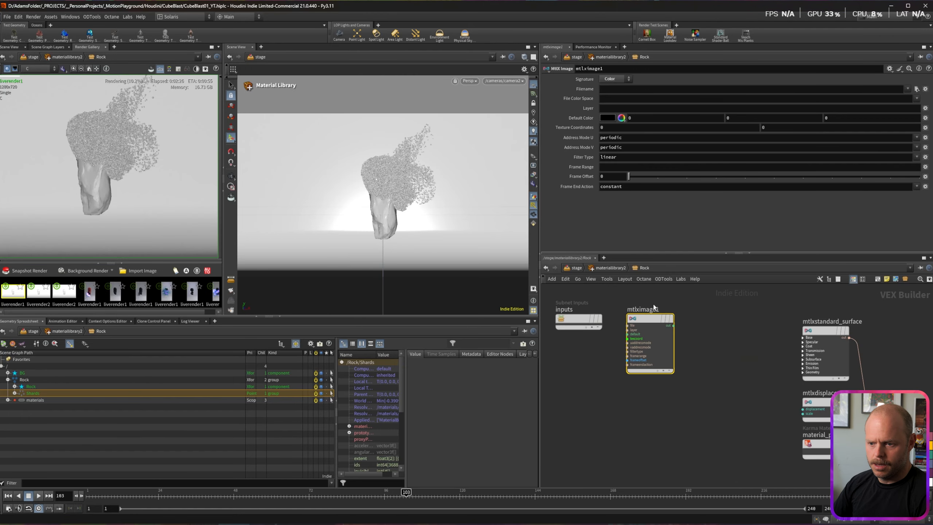
pyautogui.click(646, 309)
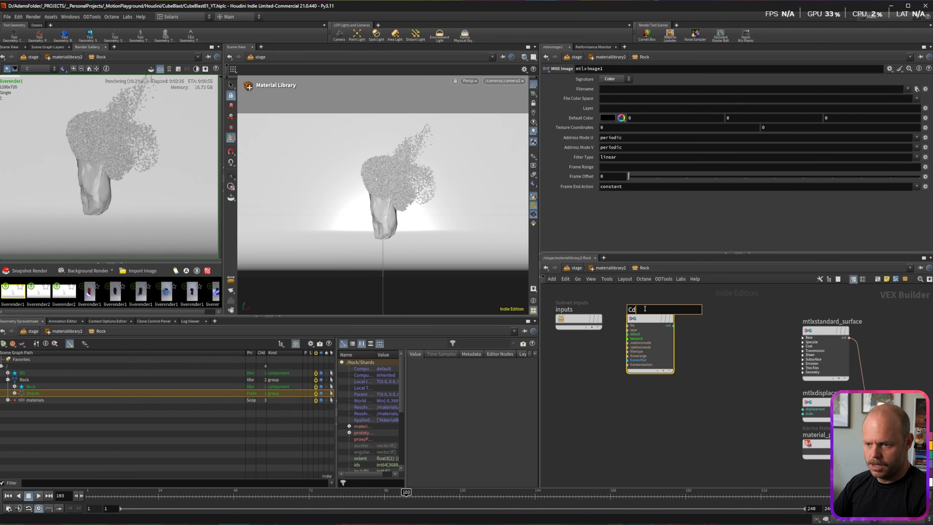
pyautogui.write('Cd')
pyautogui.press('Return')
pyautogui.click(917, 89)
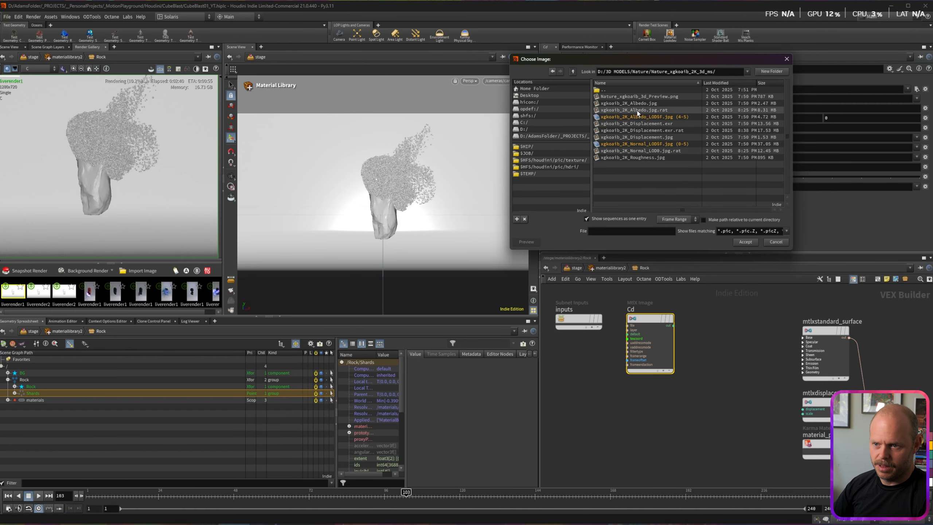
pyautogui.doubleClick(629, 103)
pyautogui.moveTo(673, 325); pyautogui.dragTo(815, 350)
pyautogui.click(814, 353)
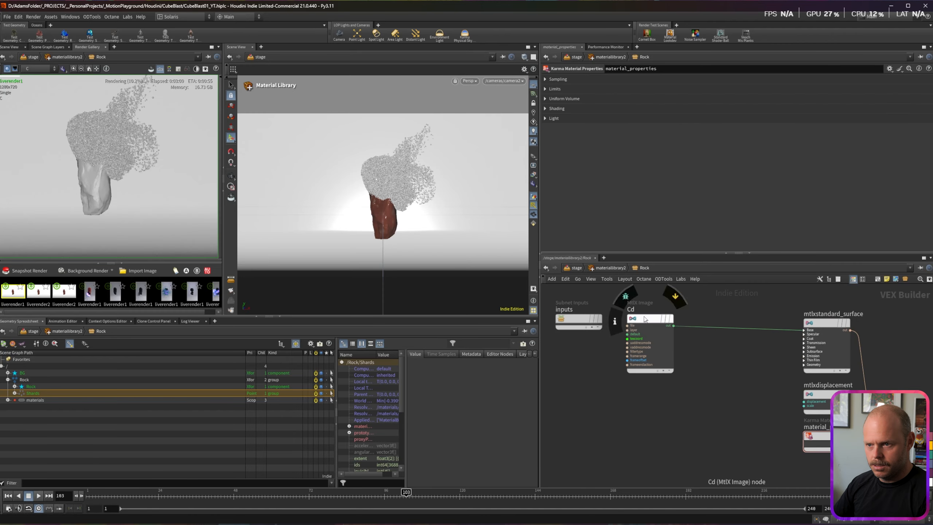
# Step: Duplicate Cd as an image node named N loaded with the Normal_LOD0 texture
pyautogui.keyDown('alt'); pyautogui.moveTo(642, 319); pyautogui.dragTo(641, 397); pyautogui.keyUp('alt')
pyautogui.doubleClick(633, 388)
pyautogui.write('N')
pyautogui.press('Return')
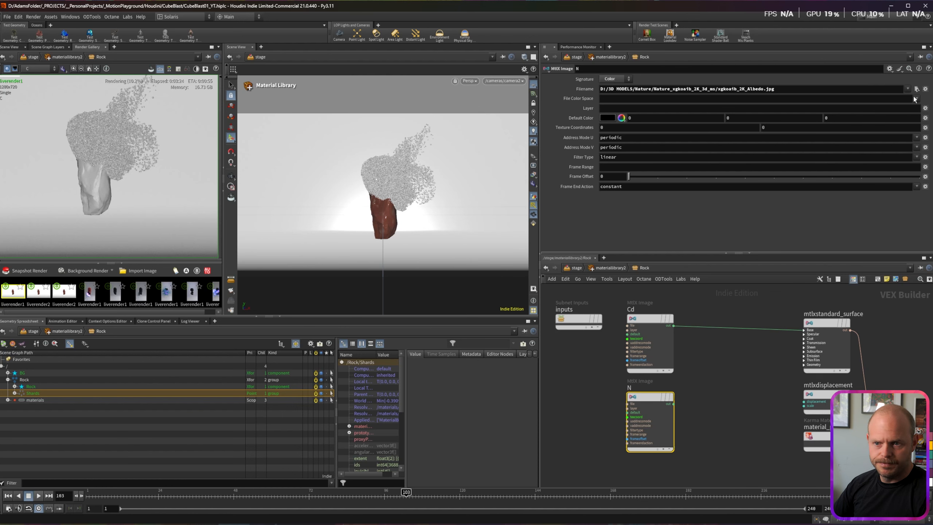
pyautogui.click(917, 89)
pyautogui.doubleClick(640, 154)
# Step: Route N through an MtlX Normal Map into the surface shader's Normal input
pyautogui.scroll(1, 656, 375)
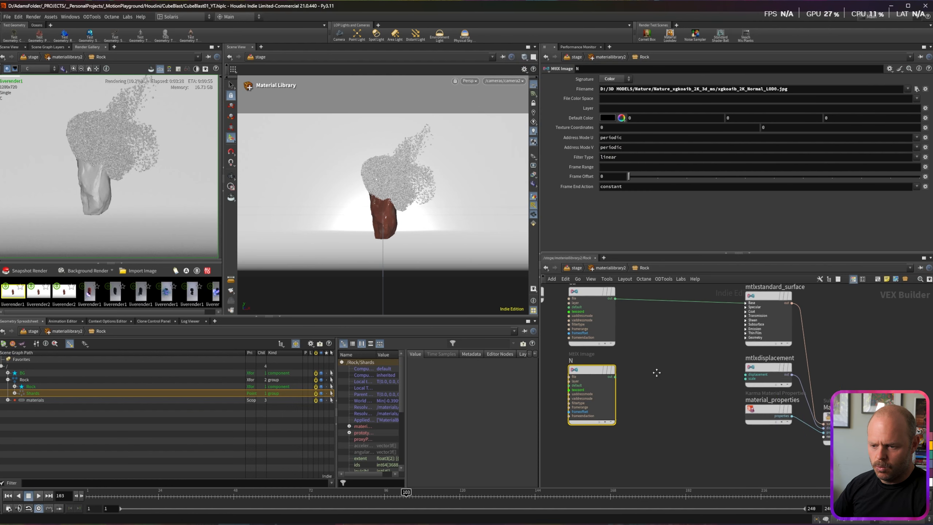
pyautogui.press('Tab')
pyautogui.write('norma')
pyautogui.press('Down')
pyautogui.press('Down')
pyautogui.press('Down')
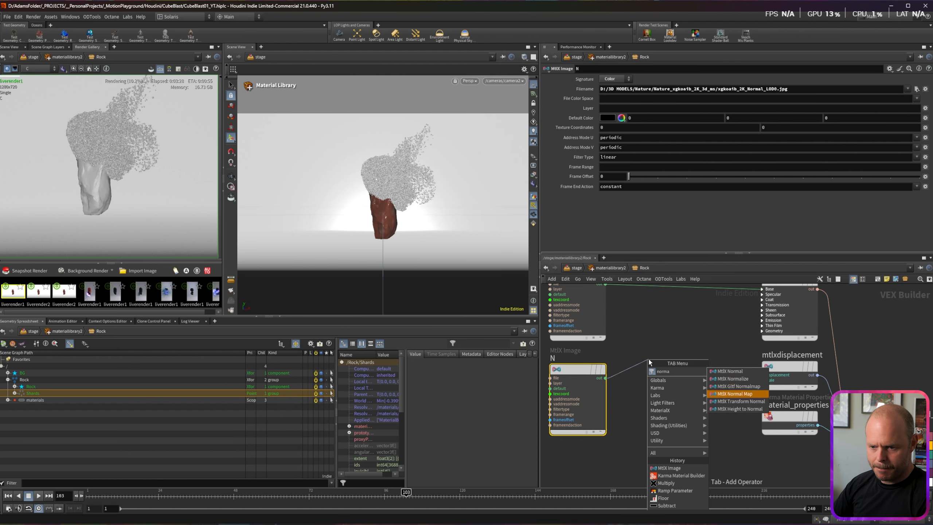
pyautogui.press('Return')
pyautogui.click(763, 334)
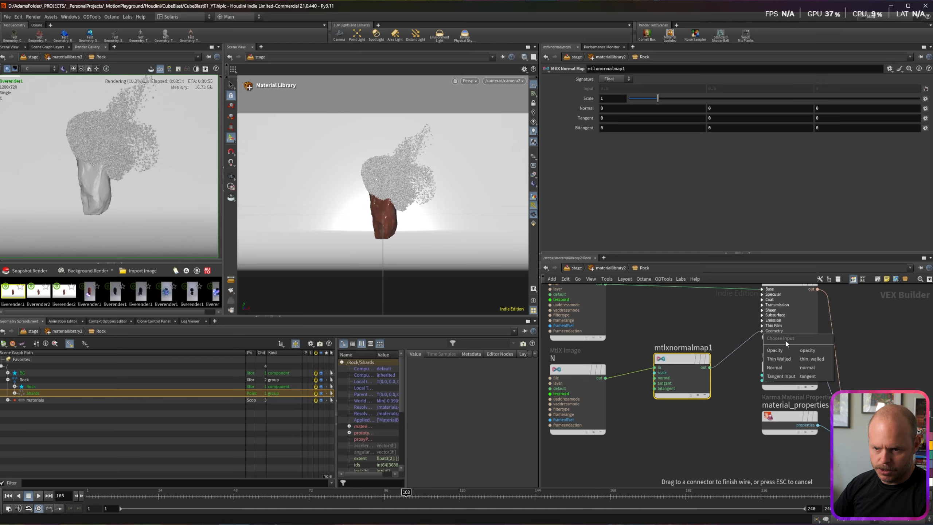
pyautogui.click(783, 369)
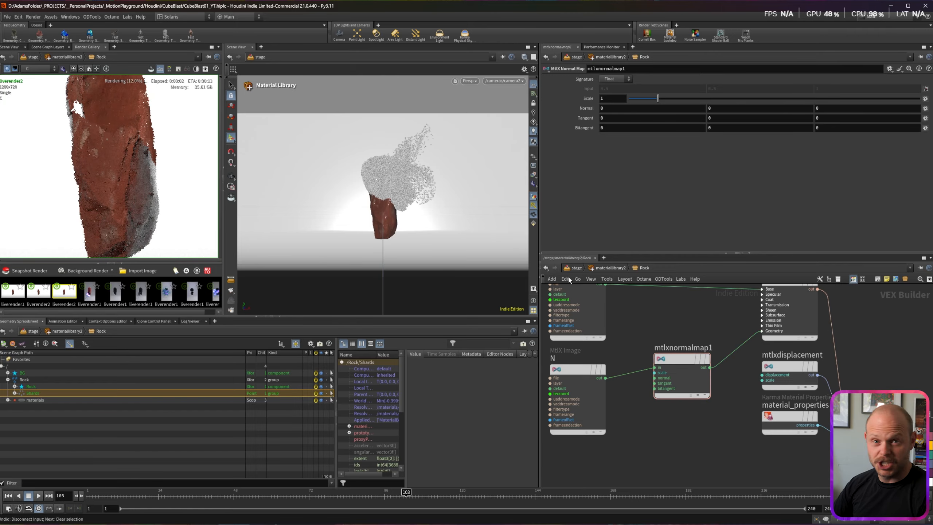
# Step: Rearrange the Cd and N image nodes and select N to check it
pyautogui.moveTo(665, 326); pyautogui.dragTo(651, 436, button='middle')
pyautogui.moveTo(567, 387); pyautogui.dragTo(555, 367)
pyautogui.moveTo(596, 449); pyautogui.dragTo(663, 331, button='middle')
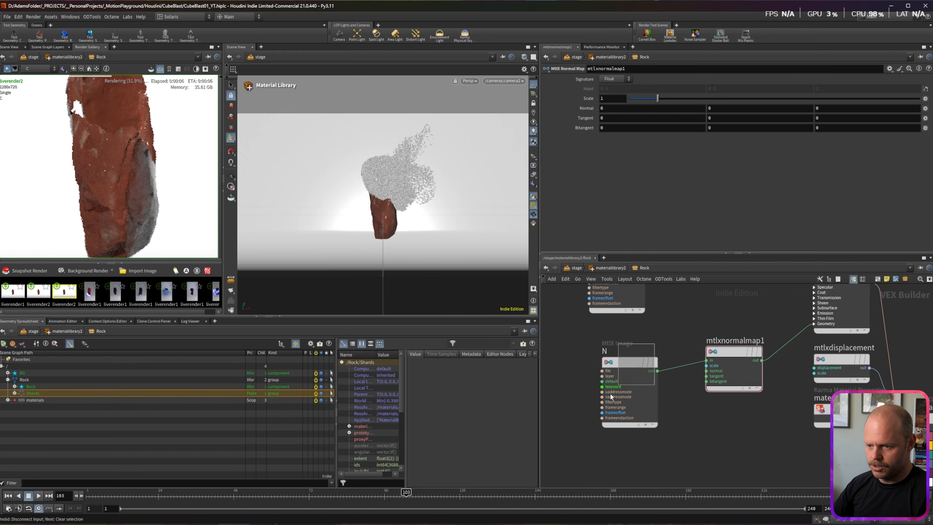
pyautogui.click(627, 363)
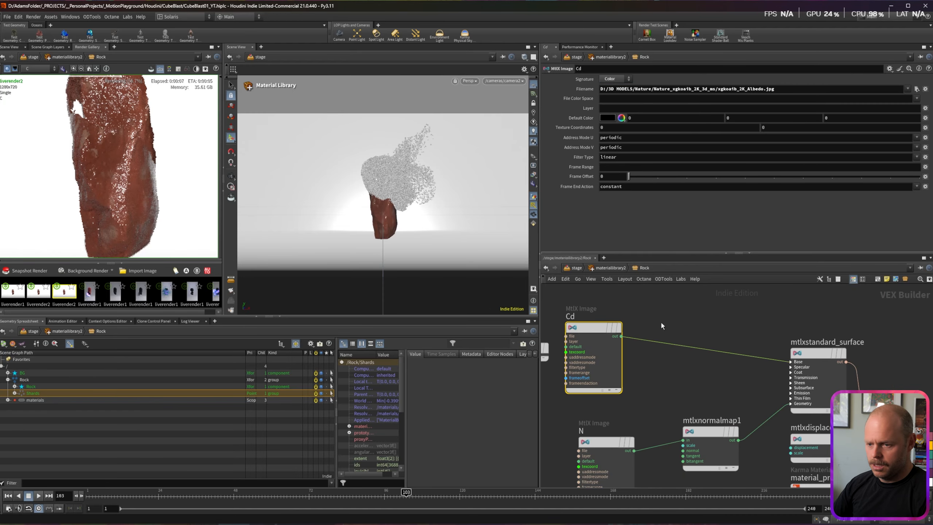
# Step: Insert an MtlX Color Correct between the Cd image and the surface shader
pyautogui.click(656, 316)
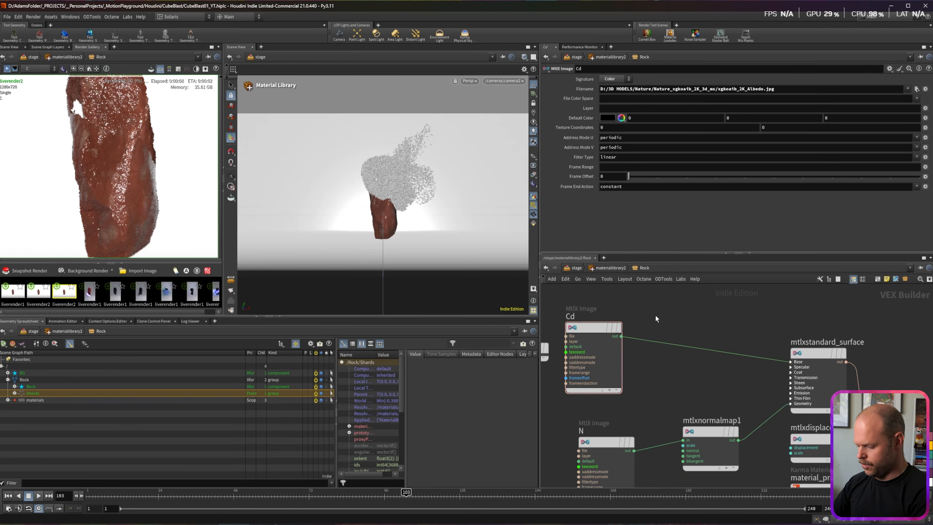
pyautogui.press('Tab')
pyautogui.write('color c')
pyautogui.press('Return')
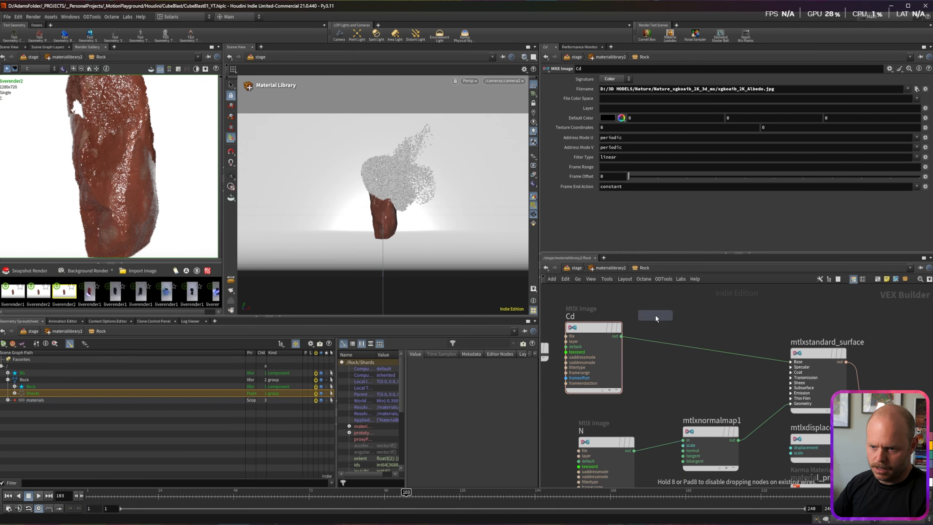
pyautogui.click(688, 347)
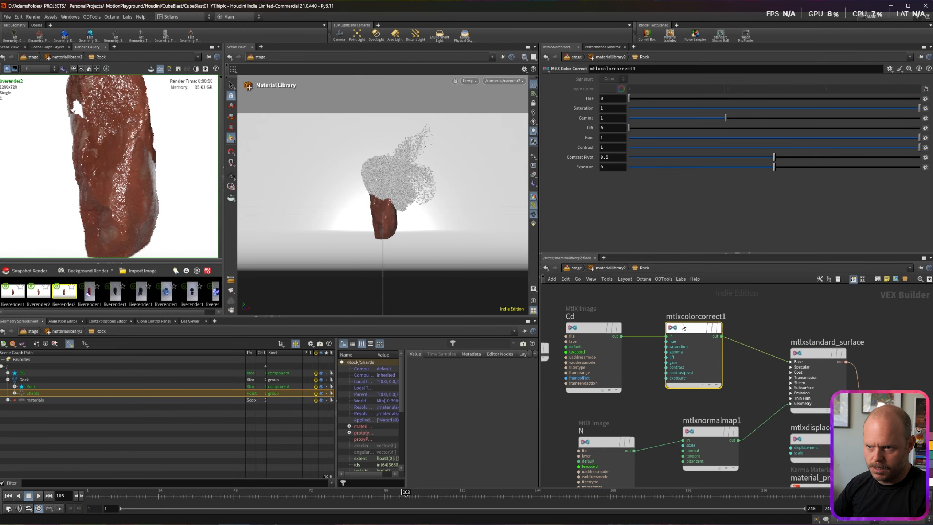
# Step: Give the colour correction gain 0.2 and saturation 0.417, then duplicate node N as N1
pyautogui.moveTo(611, 138); pyautogui.dragTo(548, 121)
pyautogui.write('.5')
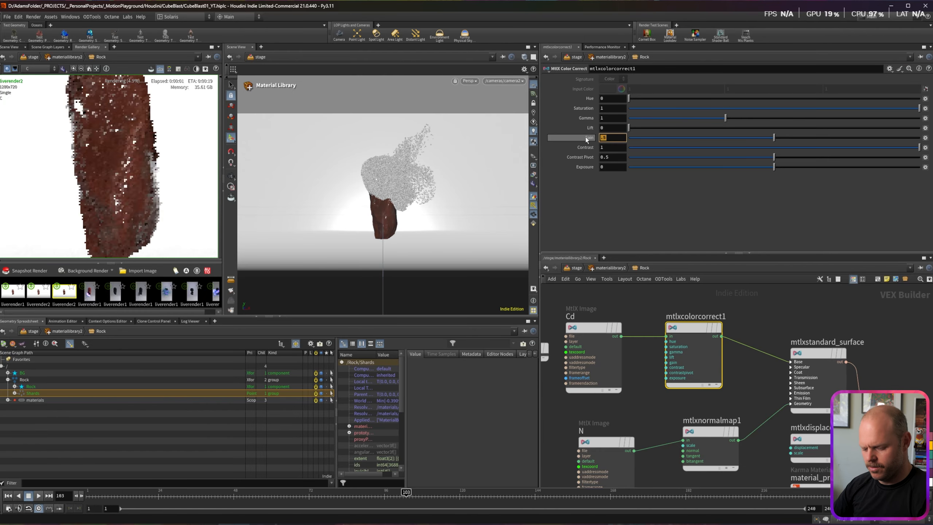
pyautogui.write('2')
pyautogui.press('Return')
pyautogui.click(819, 353)
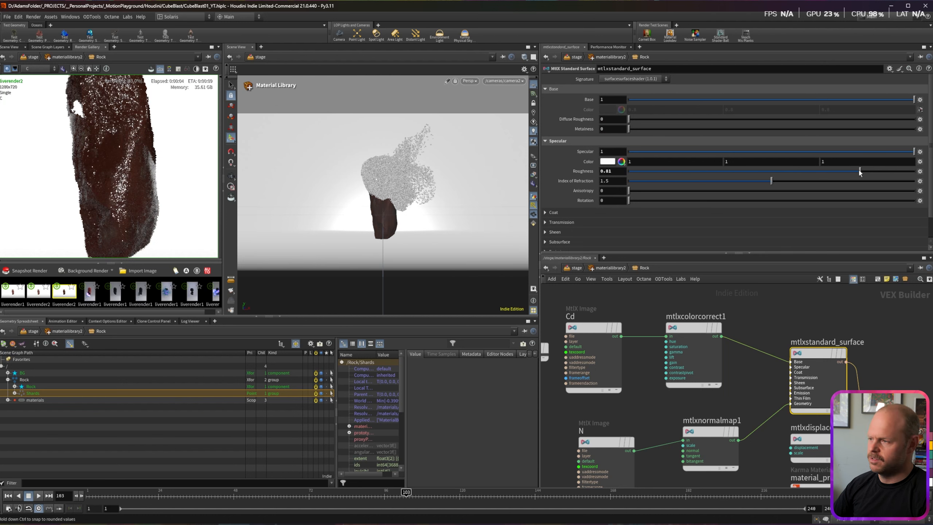
pyautogui.click(674, 328)
pyautogui.click(749, 109)
pyautogui.moveTo(662, 404); pyautogui.dragTo(696, 291, button='middle')
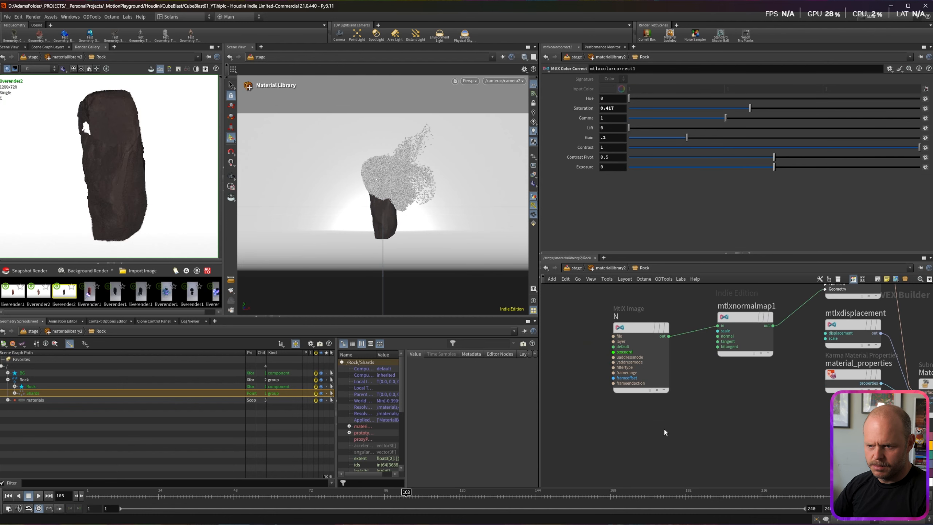
pyautogui.keyDown('alt'); pyautogui.moveTo(635, 328); pyautogui.dragTo(622, 428); pyautogui.keyUp('alt')
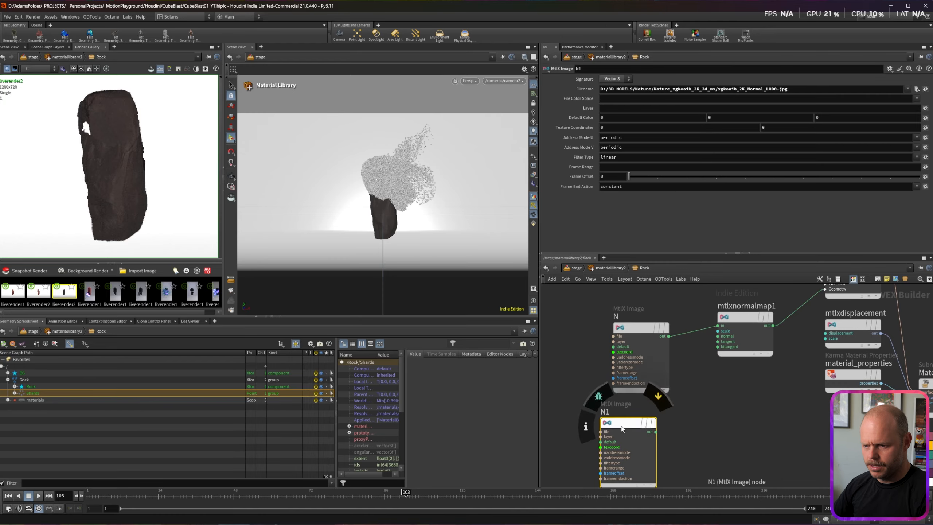
# Step: Rename N1 to D and load the xgkoaib_2K_Displacement.exr texture into it
pyautogui.doubleClick(604, 412)
pyautogui.write('D')
pyautogui.press('Return')
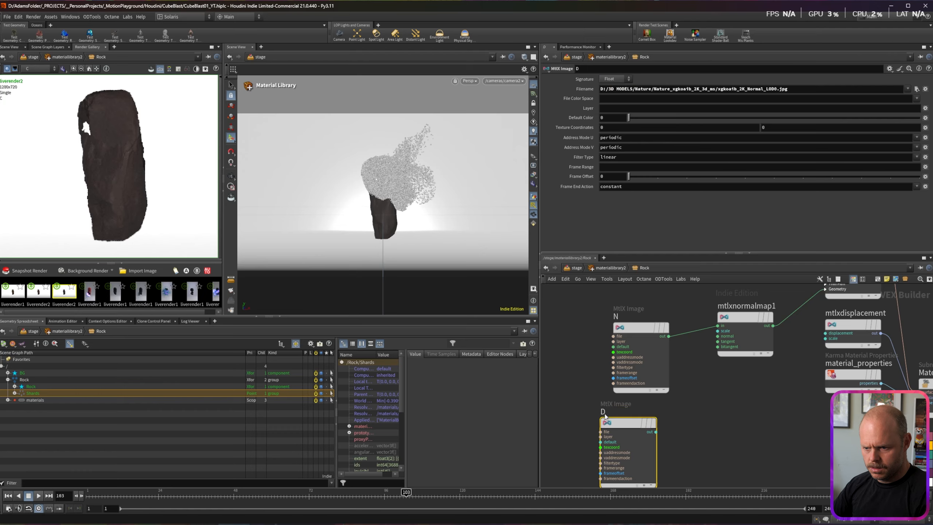
pyautogui.click(916, 89)
pyautogui.click(643, 131)
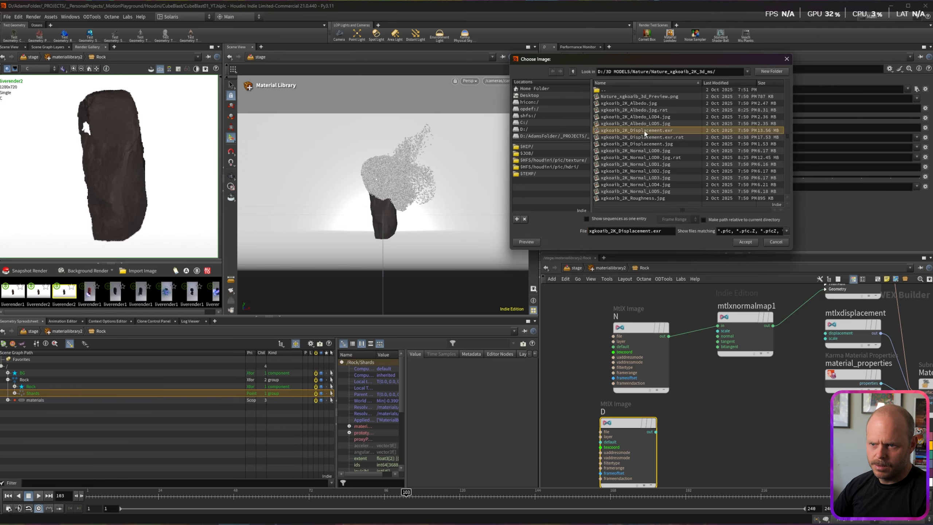
pyautogui.click(719, 230)
# Step: Wire D into mtlxdisplacement and set the displacement scale to 0.01
pyautogui.moveTo(656, 432); pyautogui.dragTo(826, 333)
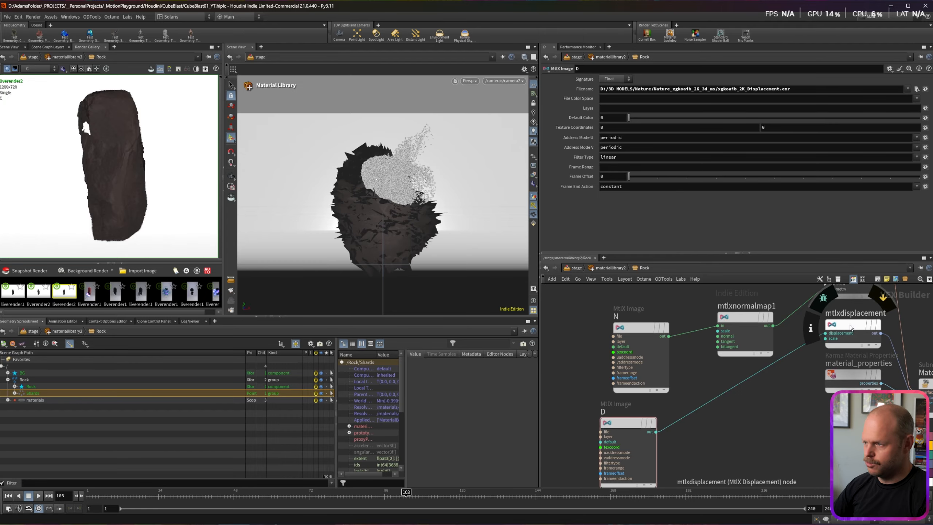
pyautogui.click(861, 328)
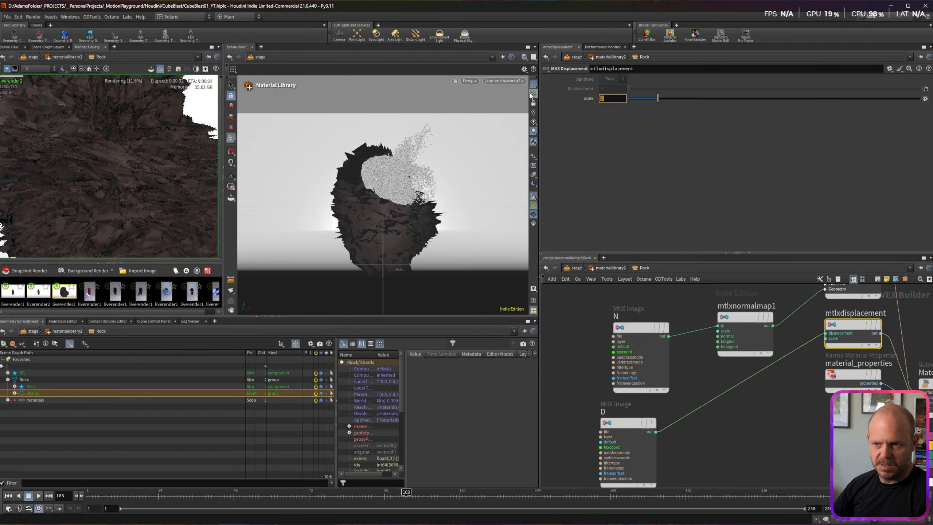
pyautogui.write('.1')
pyautogui.press('Return')
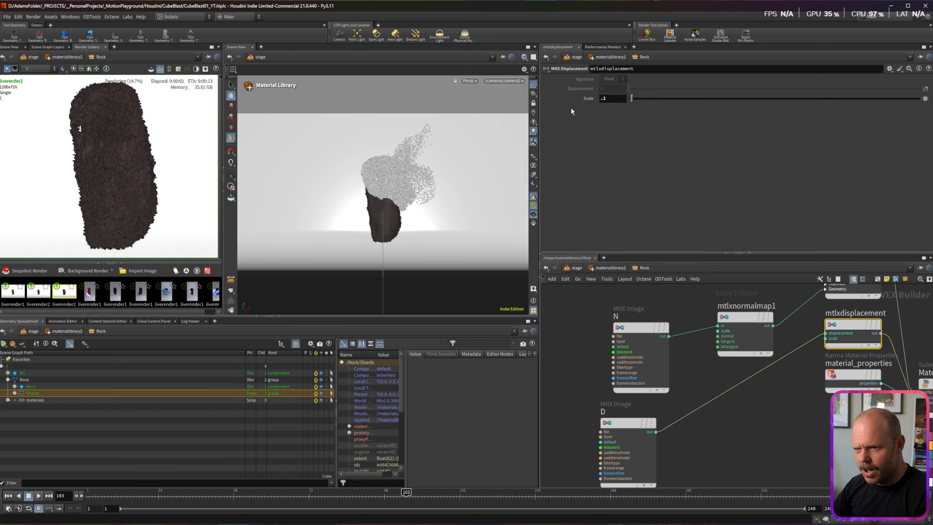
pyautogui.write('.01')
pyautogui.press('Return')
pyautogui.scroll(6, 134, 177)
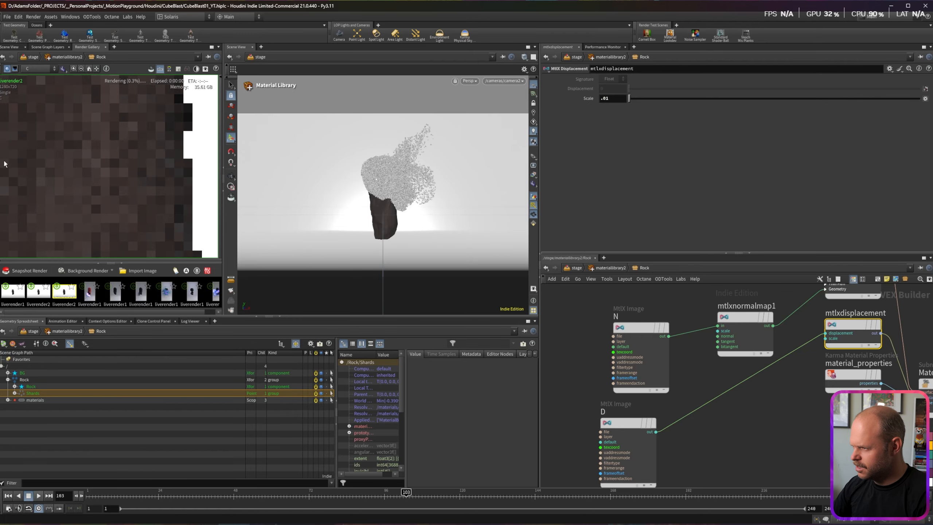
# Step: Set the BG material's standard surface base colour to 0.333 grey
pyautogui.moveTo(570, 357); pyautogui.dragTo(573, 351)
pyautogui.press('u')
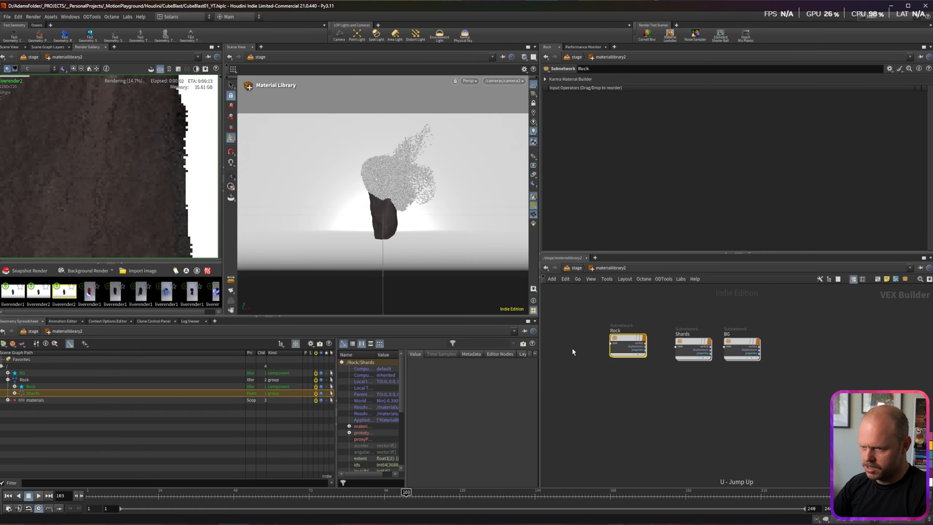
pyautogui.doubleClick(741, 341)
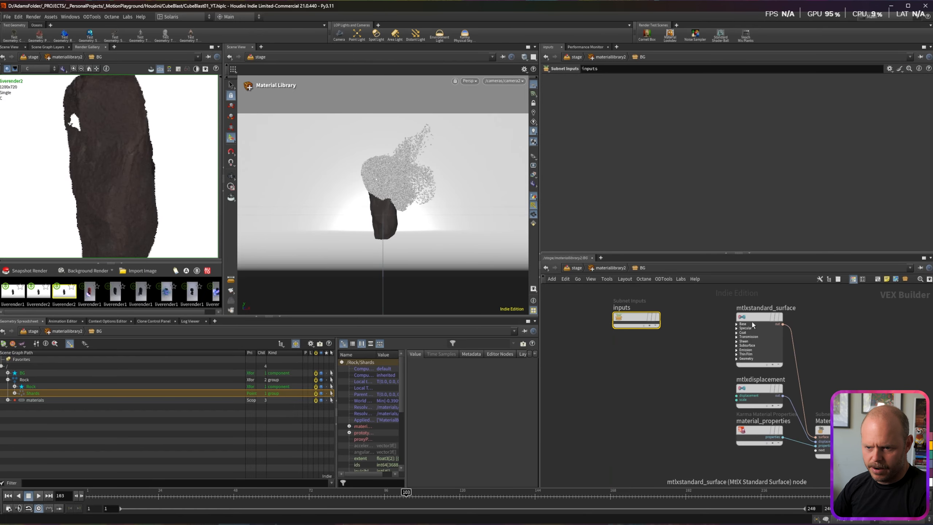
pyautogui.click(752, 322)
pyautogui.click(650, 107)
pyautogui.click(670, 92)
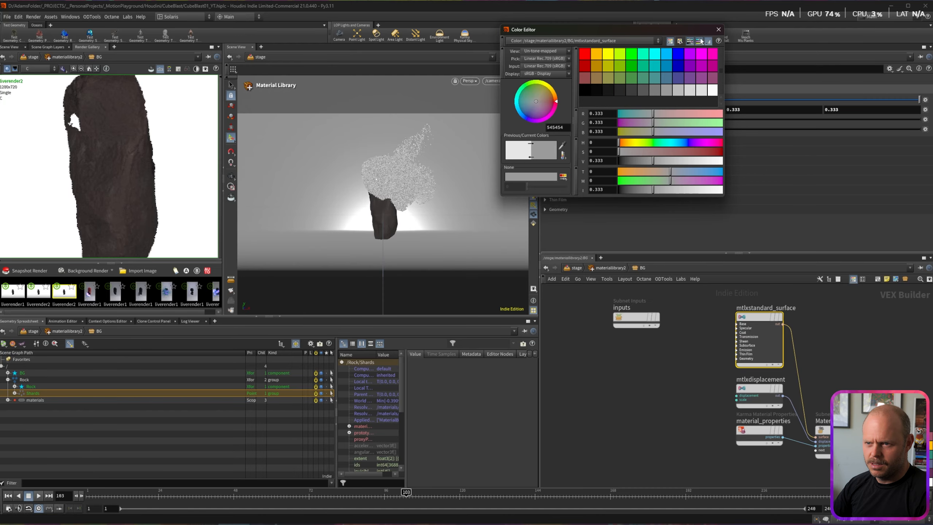
pyautogui.click(718, 31)
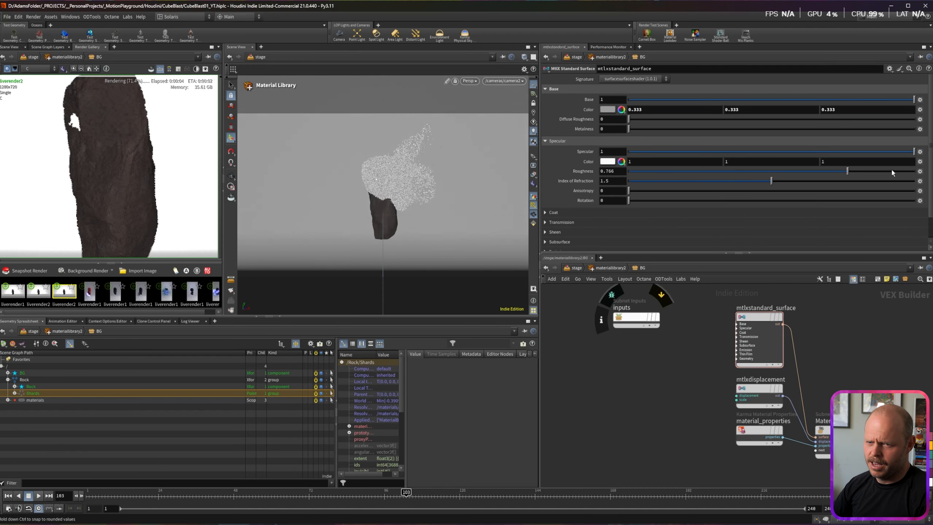
# Step: Switch liverender2 to Karma XPU, save the scene, and restart the live render
pyautogui.press('u')
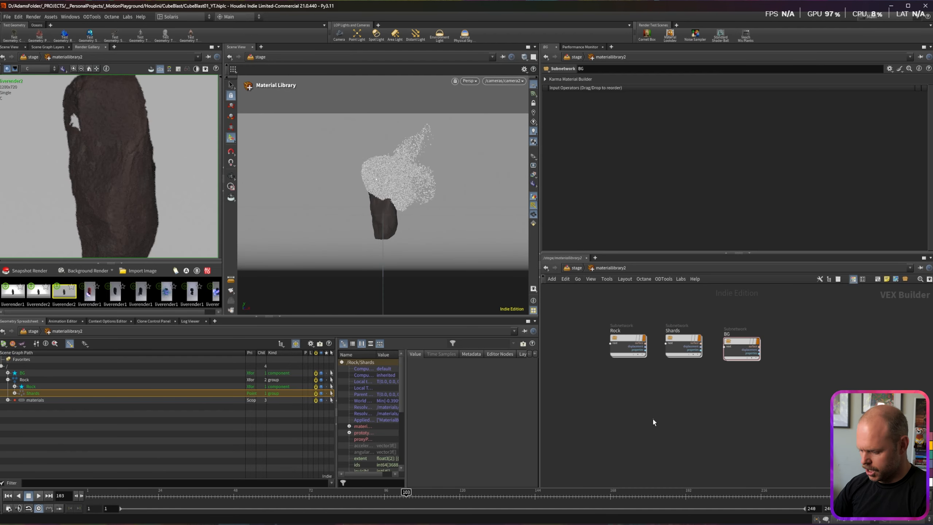
pyautogui.scroll(-3, 114, 167)
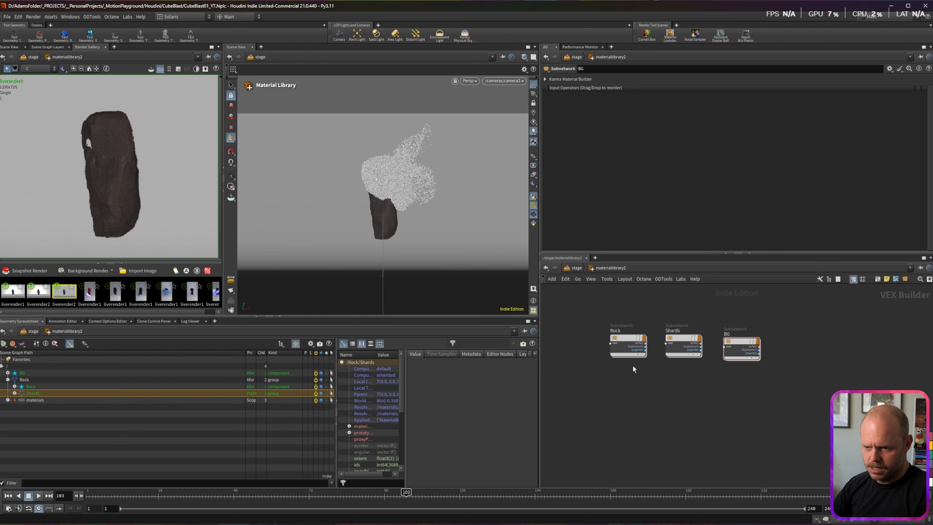
pyautogui.press('u')
pyautogui.moveTo(675, 398); pyautogui.dragTo(657, 451)
pyautogui.click(618, 96)
pyautogui.click(620, 112)
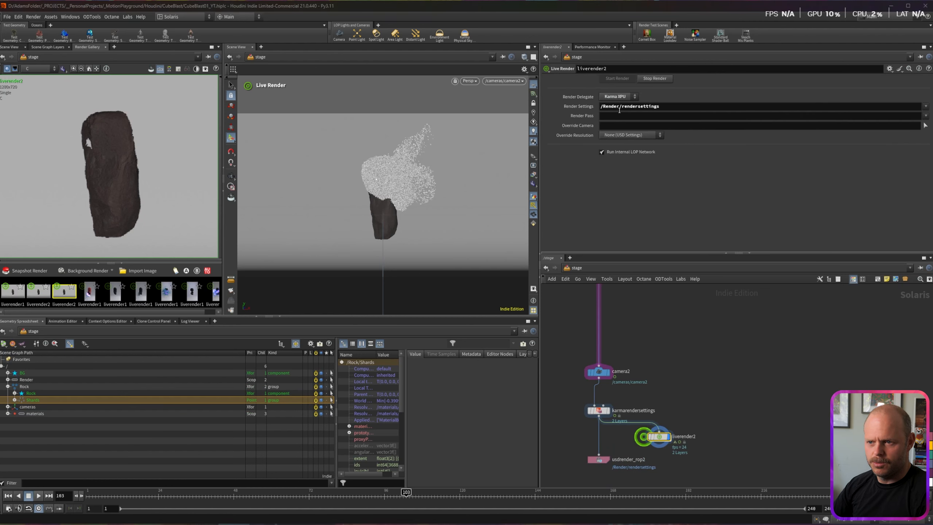
pyautogui.click(649, 78)
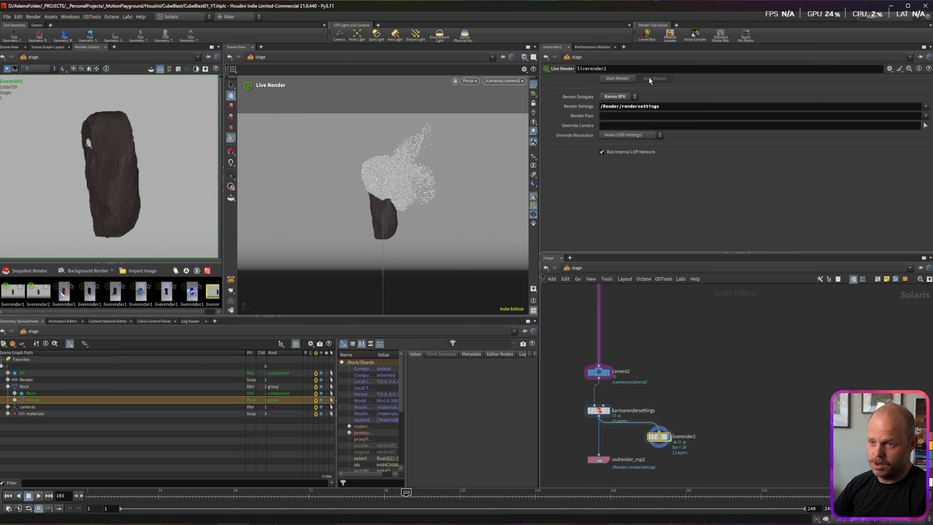
pyautogui.hotkey('ctrl', 's')
pyautogui.click(623, 78)
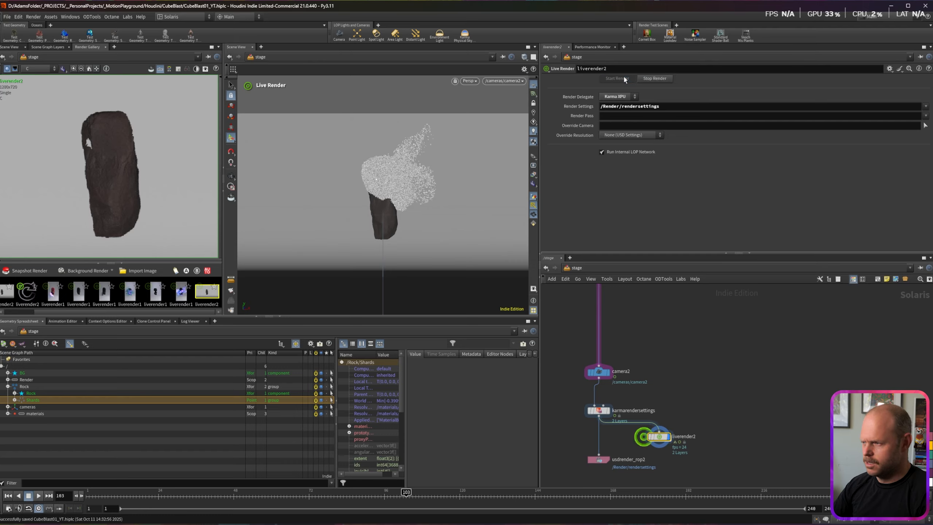
# Step: Shift the Shards material's base colour hue to cyan
pyautogui.doubleClick(629, 380)
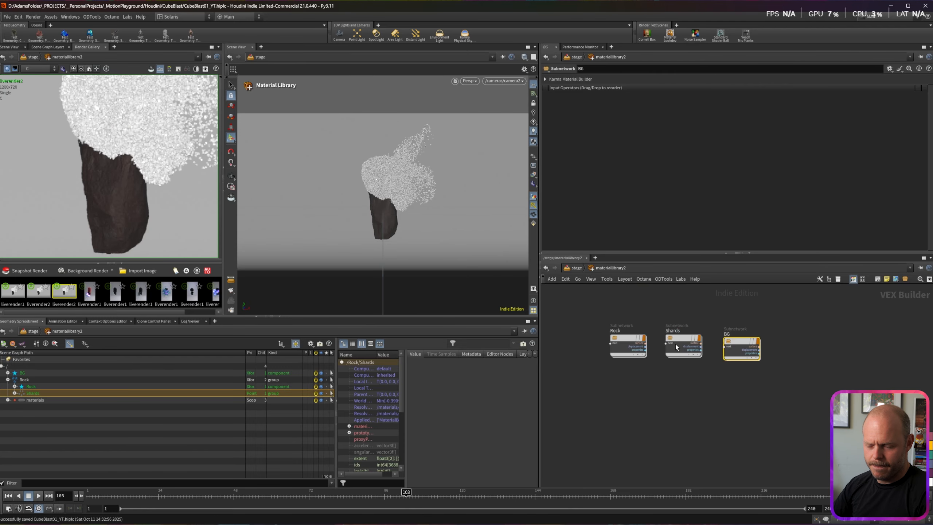
pyautogui.doubleClick(675, 346)
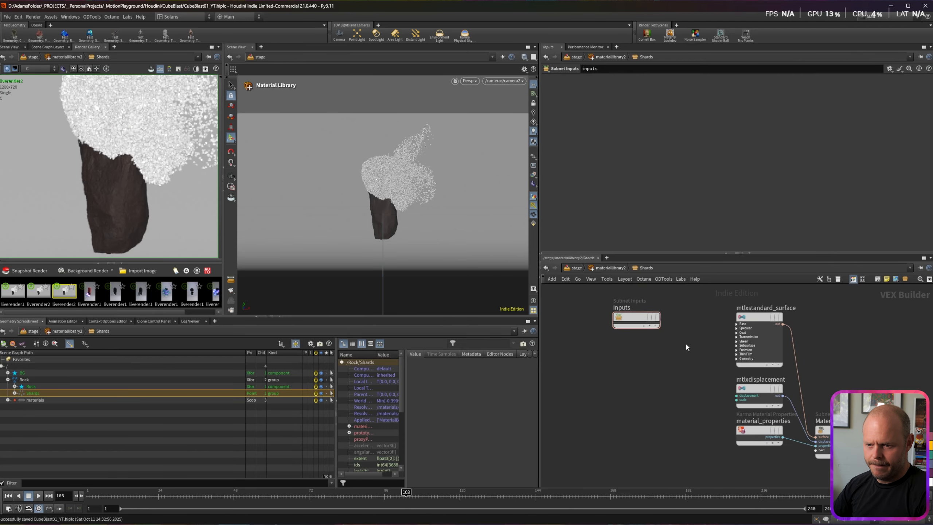
pyautogui.click(772, 346)
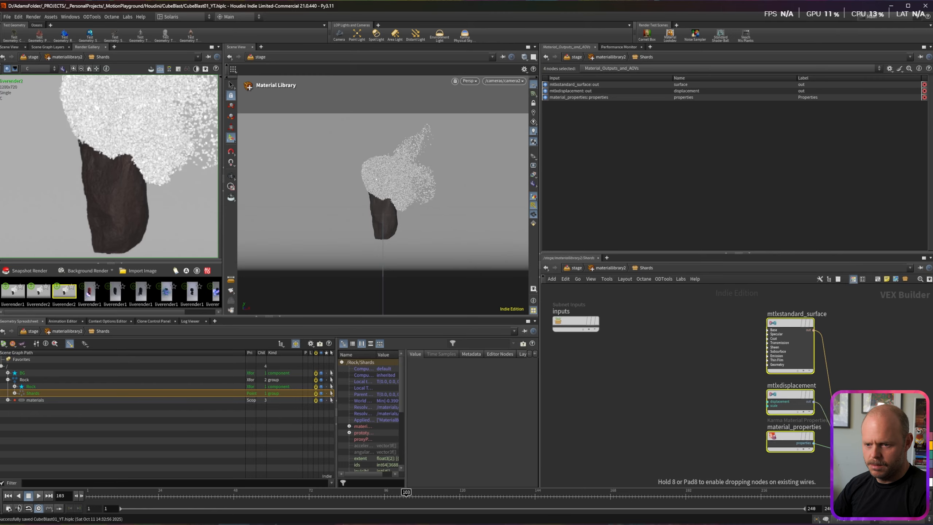
pyautogui.click(606, 110)
pyautogui.moveTo(660, 142); pyautogui.dragTo(710, 152)
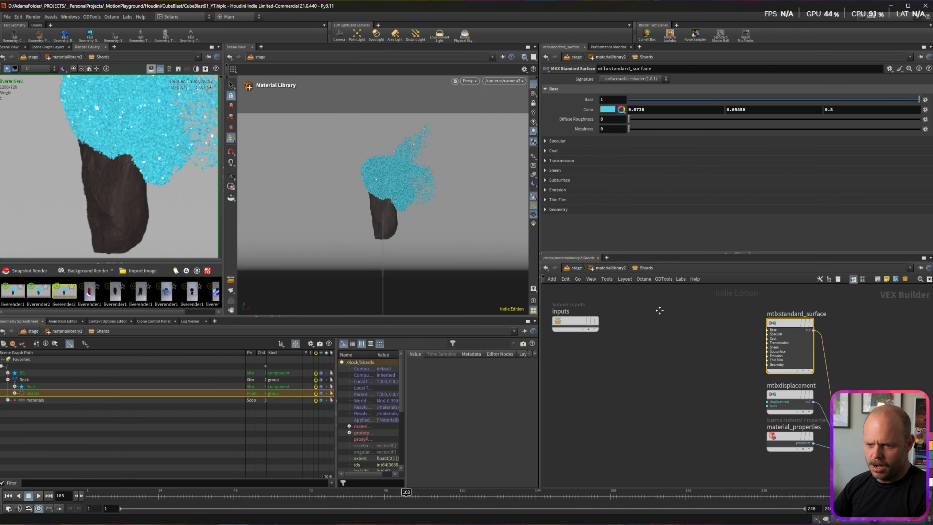
# Step: Add a Constant node of Color type set to 0.245, 1, 1
pyautogui.press('Tab')
pyautogui.write('con')
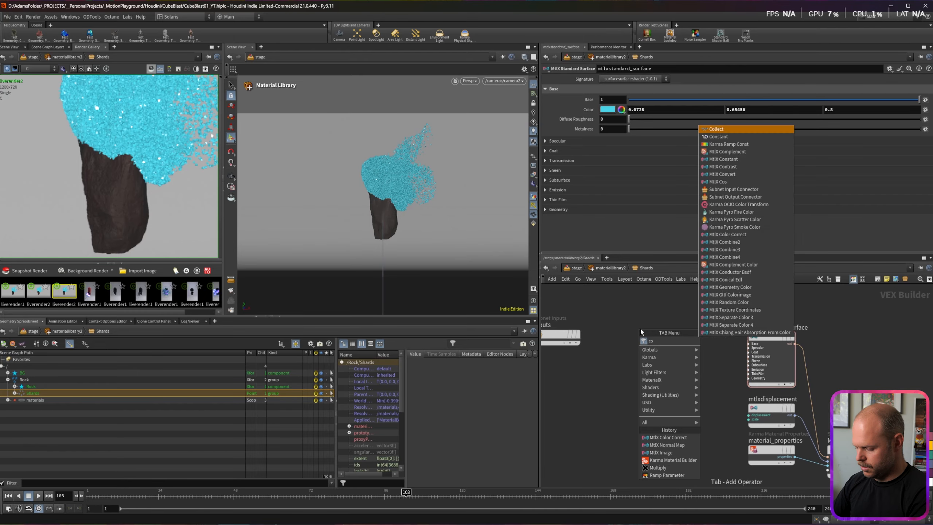
pyautogui.press('Return')
pyautogui.press('Return')
pyautogui.click(617, 80)
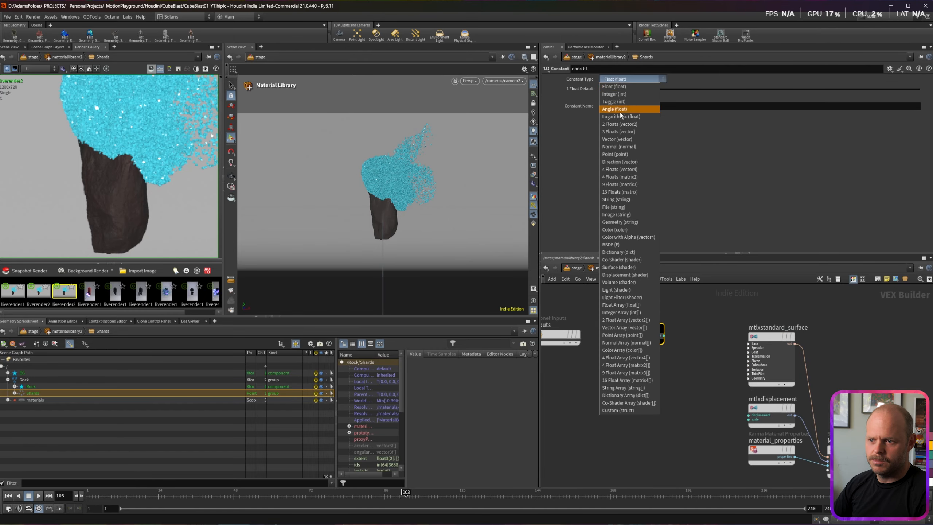
pyautogui.click(617, 229)
pyautogui.click(612, 88)
pyautogui.click(654, 67)
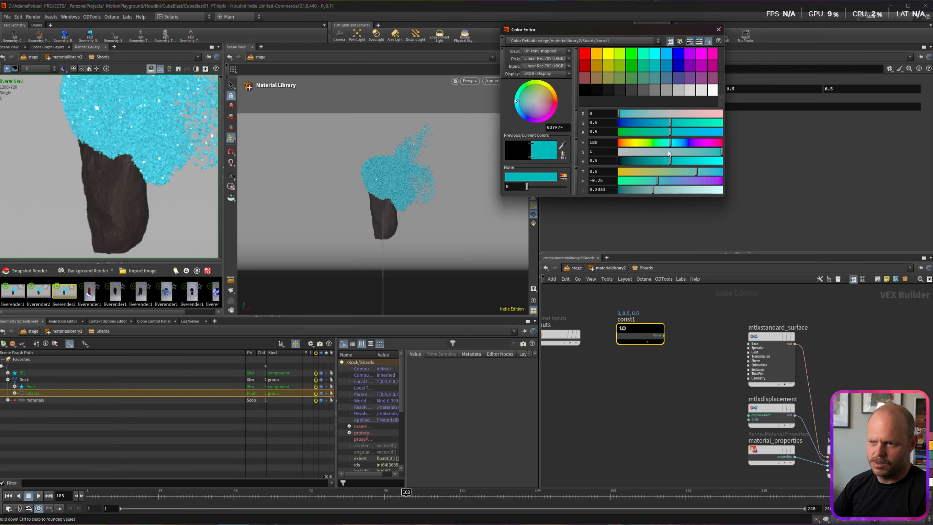
pyautogui.moveTo(692, 160)
pyautogui.mouseDown()
pyautogui.moveTo(722, 158)
pyautogui.moveTo(697, 152)
pyautogui.mouseUp()
# Step: Connect const1 to the Shards surface's transmission colour and tidy the network with rounded wires
pyautogui.press('l')
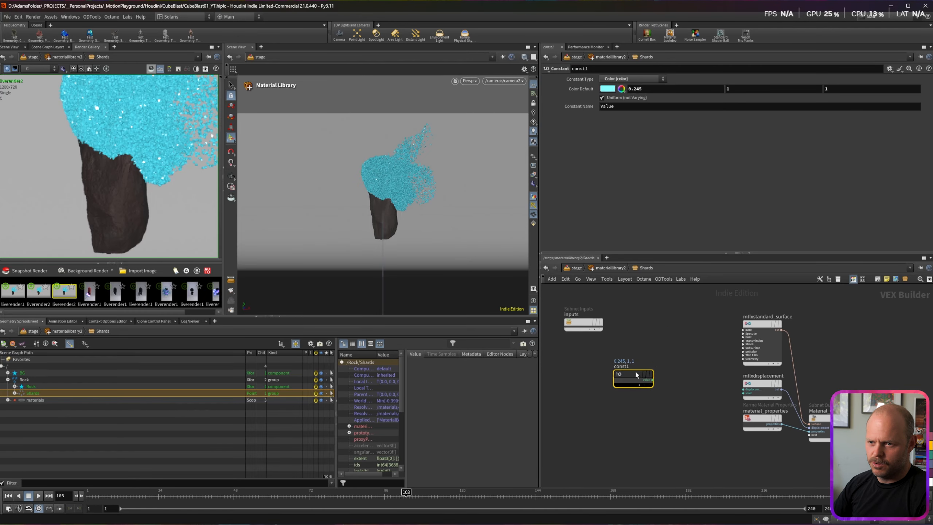
pyautogui.scroll(4, 656, 374)
pyautogui.moveTo(623, 373); pyautogui.dragTo(807, 329)
pyautogui.click(825, 315)
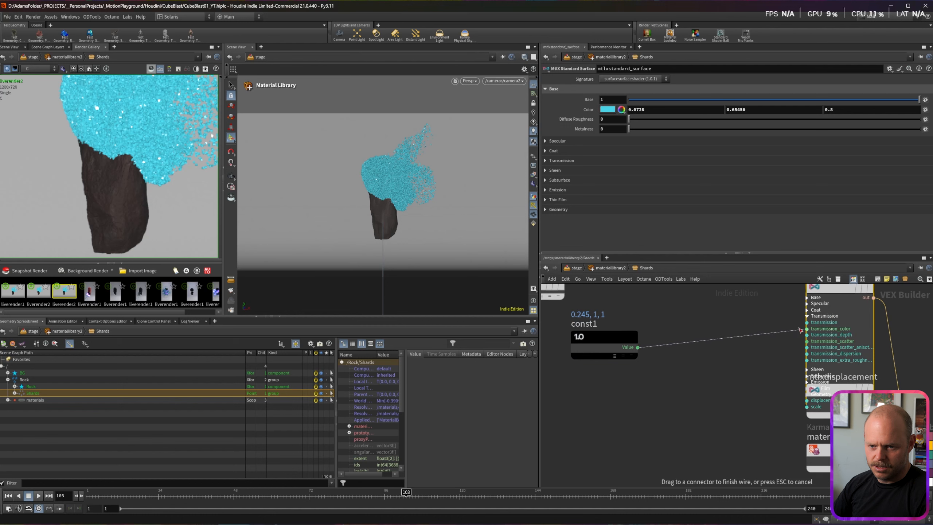
pyautogui.click(588, 161)
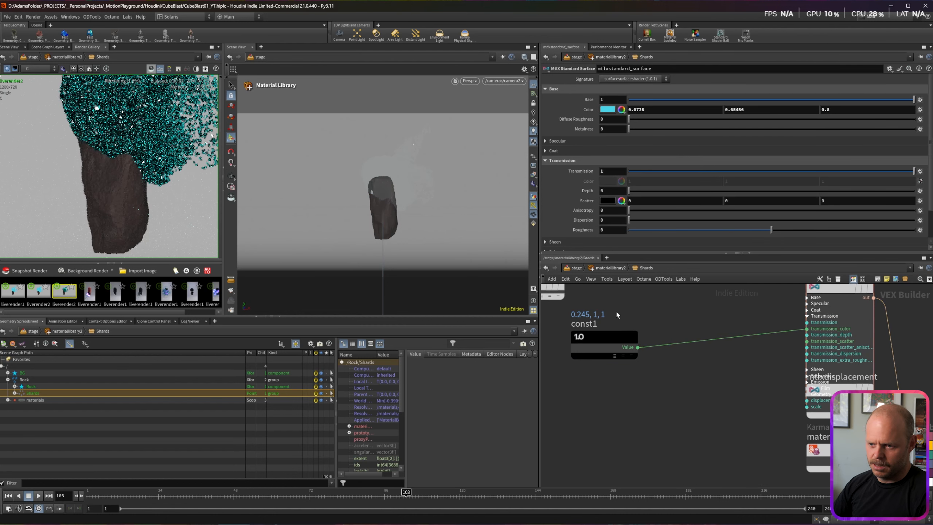
pyautogui.scroll(-5, 677, 363)
pyautogui.hotkey('shift', 's')
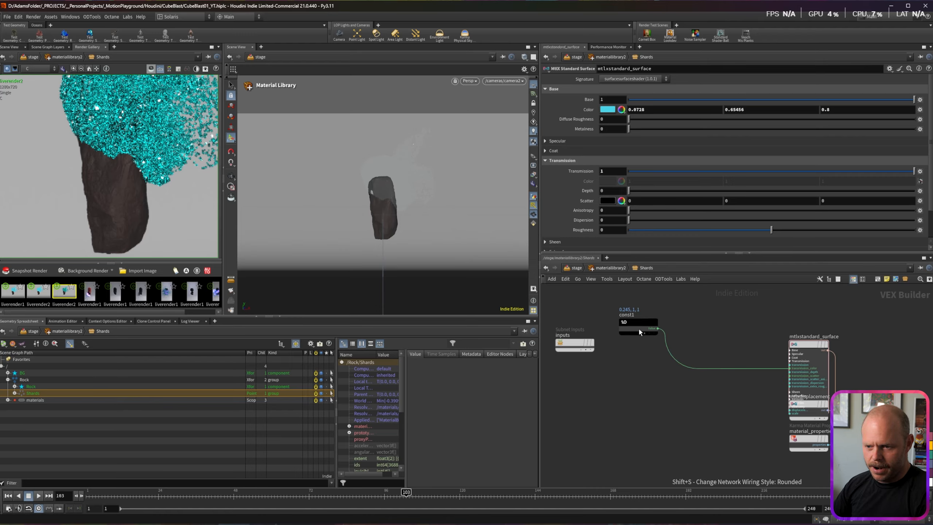
pyautogui.moveTo(638, 327); pyautogui.dragTo(624, 319)
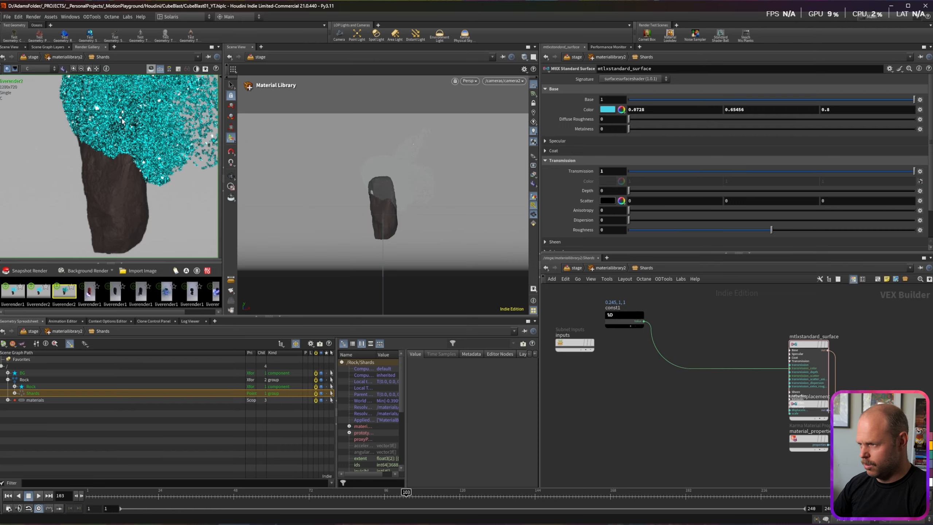
pyautogui.click(791, 365)
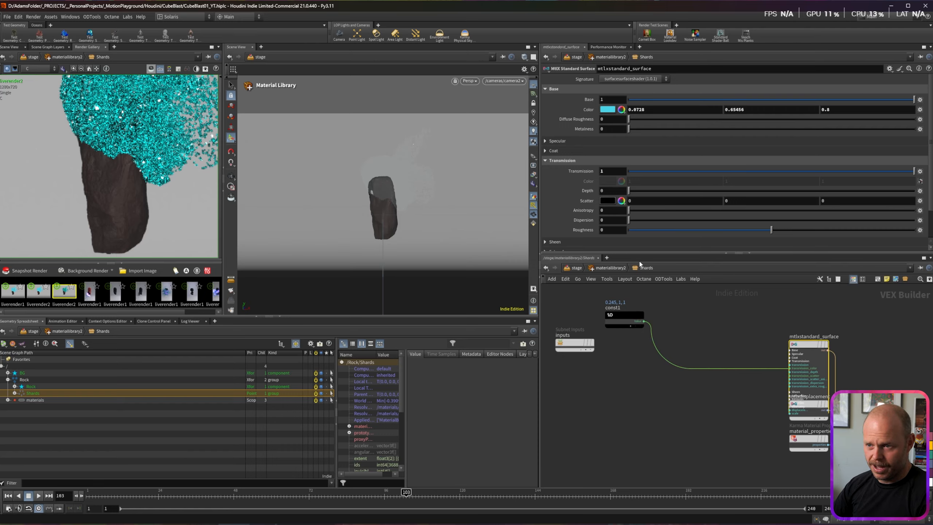
pyautogui.click(617, 319)
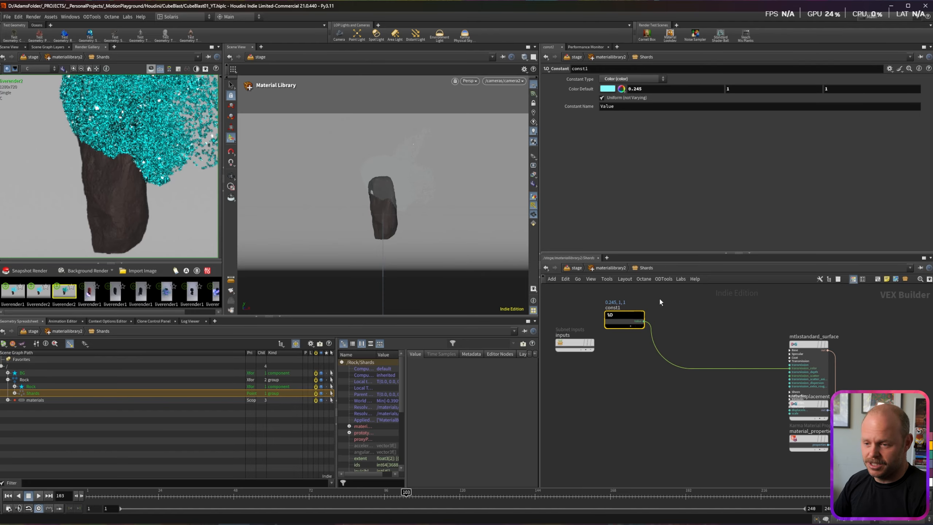
pyautogui.moveTo(659, 298); pyautogui.dragTo(655, 322, button='middle')
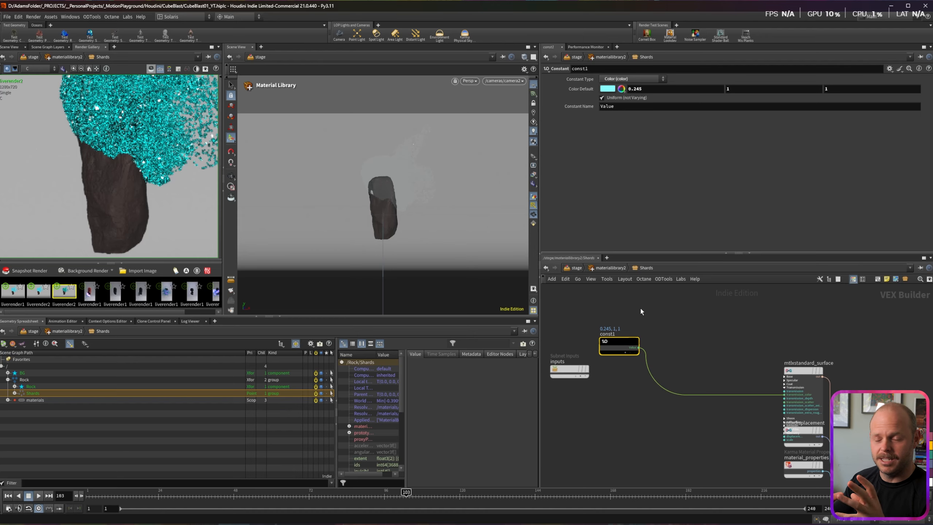
# Step: Add a USD Prim Var Reader node reading the Rando primvar
pyautogui.press('Tab')
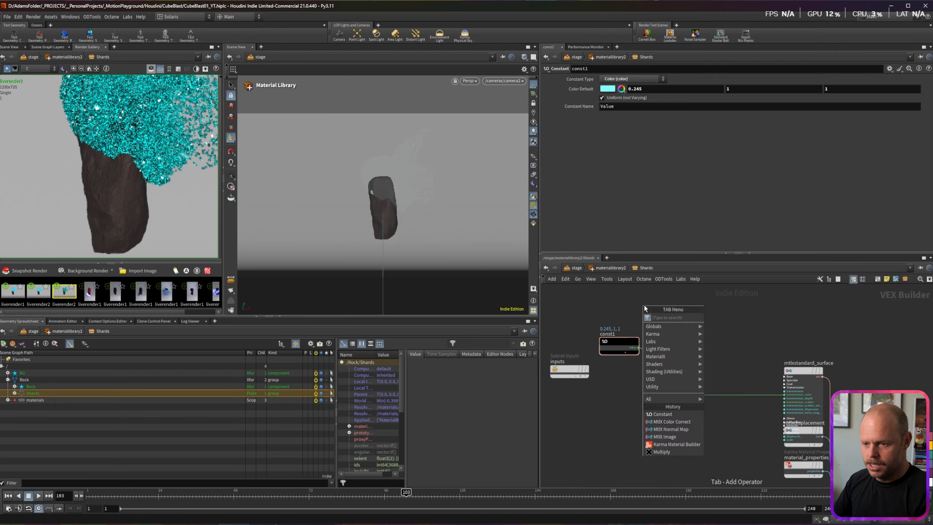
pyautogui.write('prim')
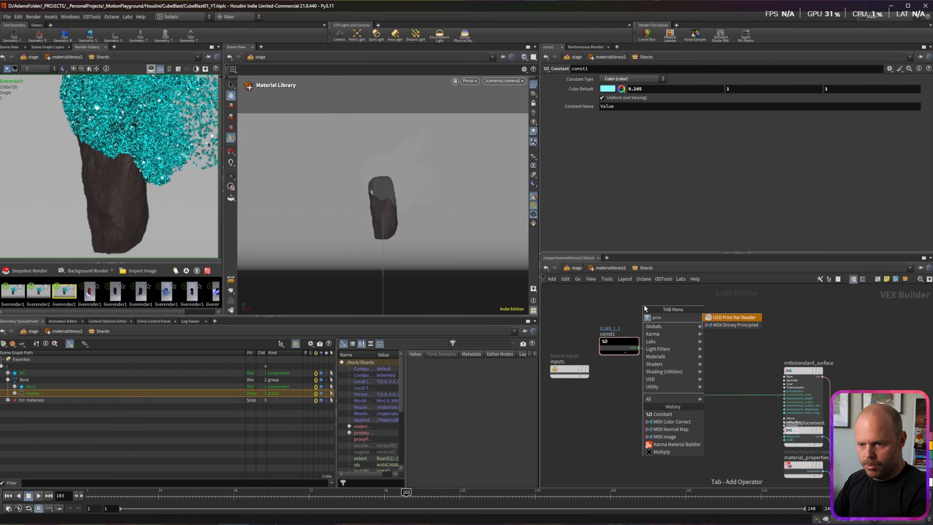
pyautogui.press('Return')
pyautogui.click(645, 309)
pyautogui.click(854, 91)
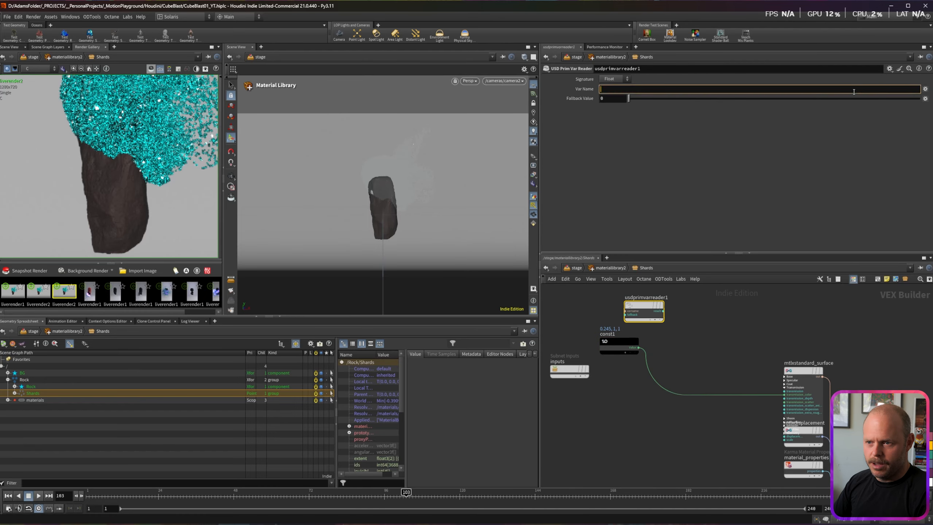
pyautogui.moveTo(336, 411); pyautogui.dragTo(289, 399)
pyautogui.moveTo(374, 397); pyautogui.dragTo(430, 438)
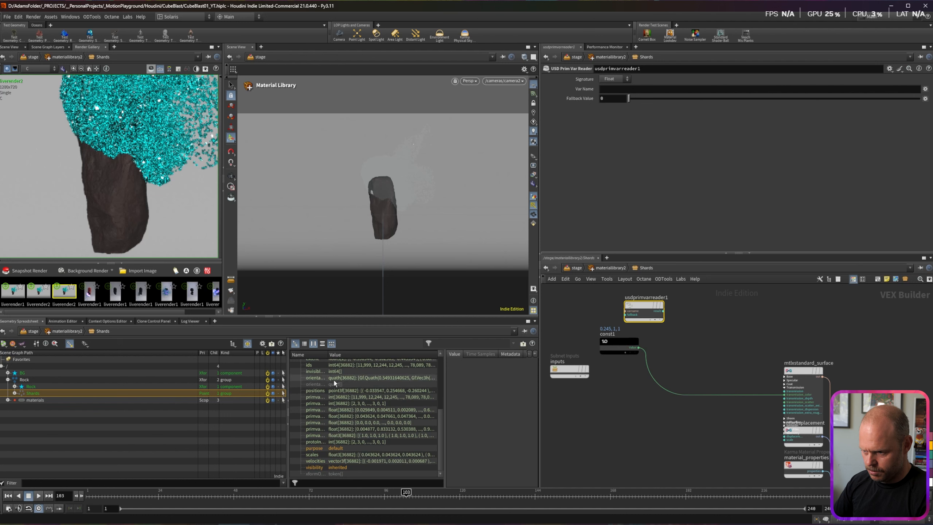
pyautogui.moveTo(328, 354); pyautogui.dragTo(372, 354)
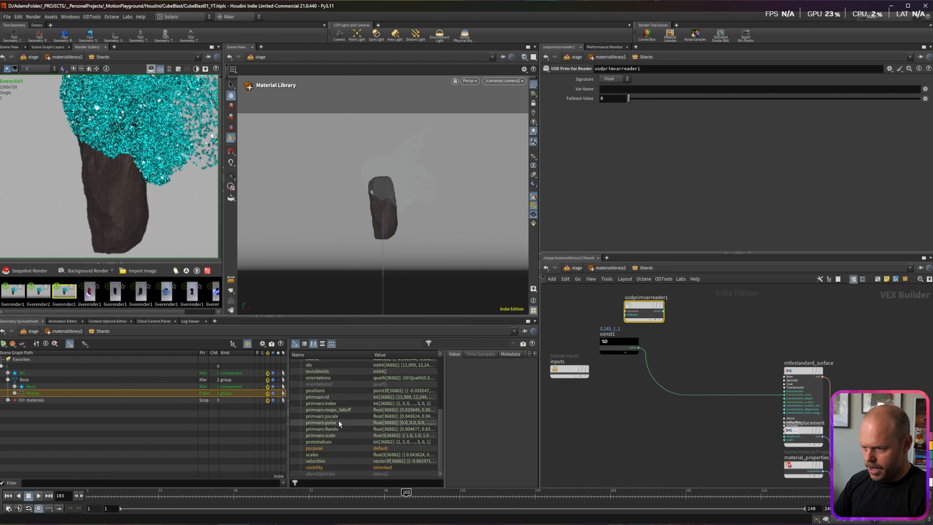
pyautogui.click(620, 90)
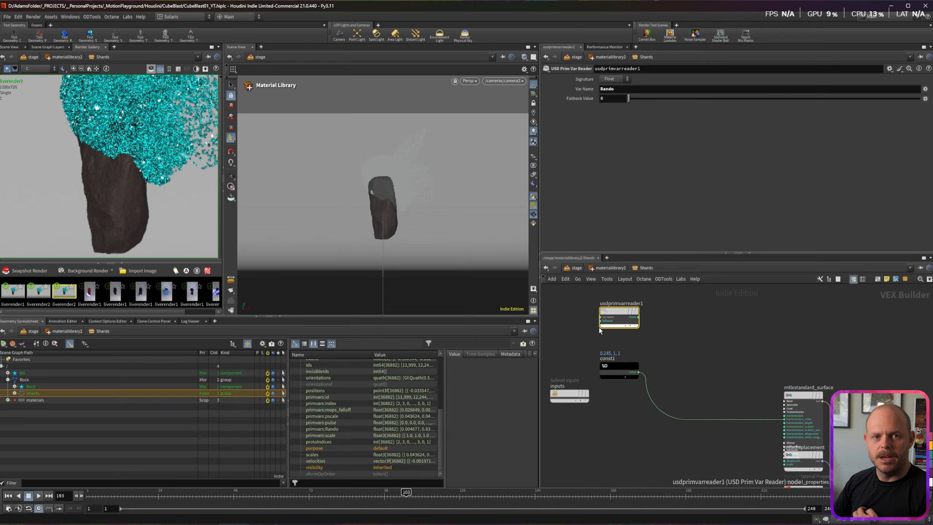
pyautogui.click(668, 337)
# Step: Insert an MtlX Color Correct on the const1 wire, driven by the primvar reader
pyautogui.press('Tab')
pyautogui.write('corr')
pyautogui.press('Return')
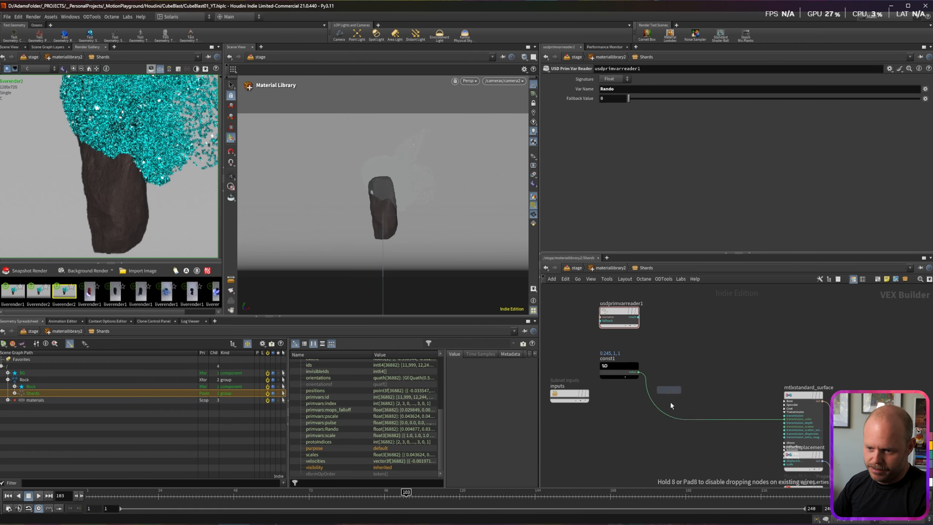
pyautogui.click(695, 368)
pyautogui.moveTo(636, 319); pyautogui.dragTo(679, 370)
pyautogui.moveTo(608, 366); pyautogui.dragTo(569, 371)
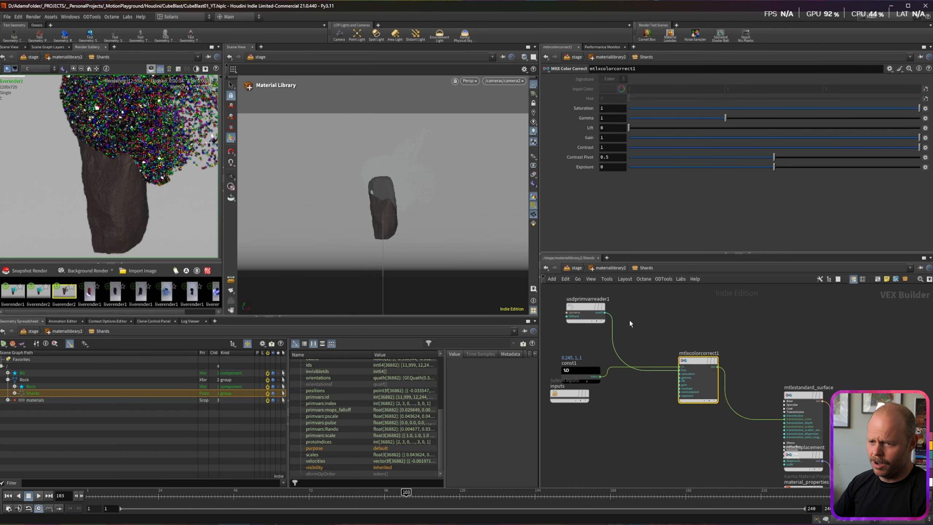
pyautogui.moveTo(629, 320); pyautogui.dragTo(637, 340, button='middle')
# Step: Insert an MtlX Remap node between usdprimvarreader1 and mtlxcolorcorrect1
pyautogui.press('Tab')
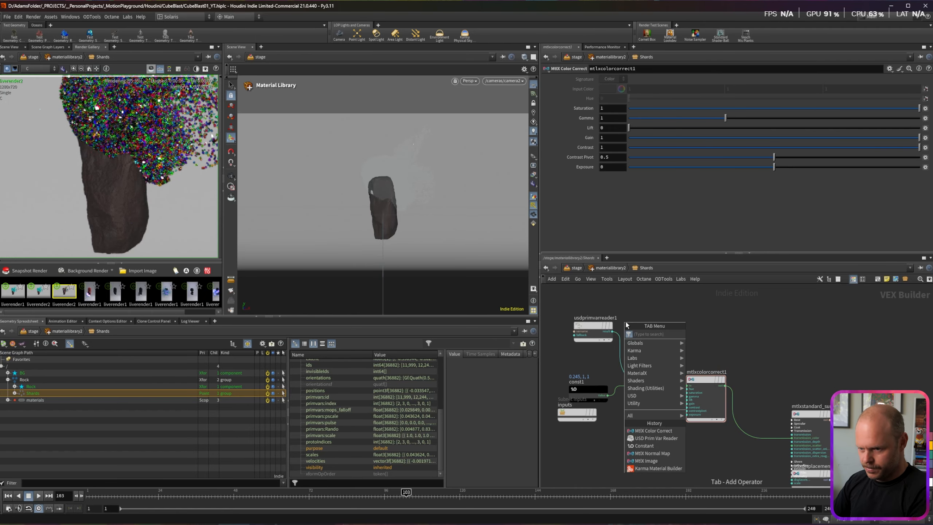
pyautogui.write('rem')
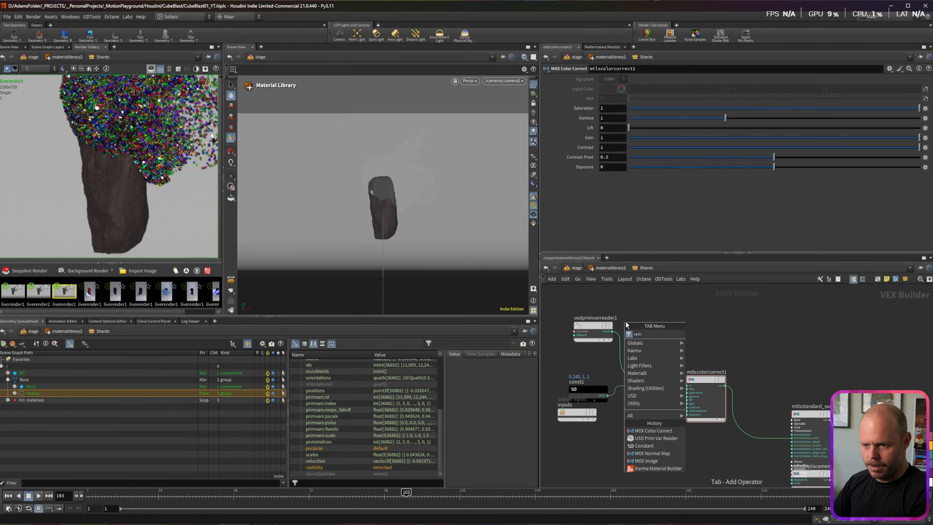
pyautogui.press('Return')
pyautogui.click(647, 318)
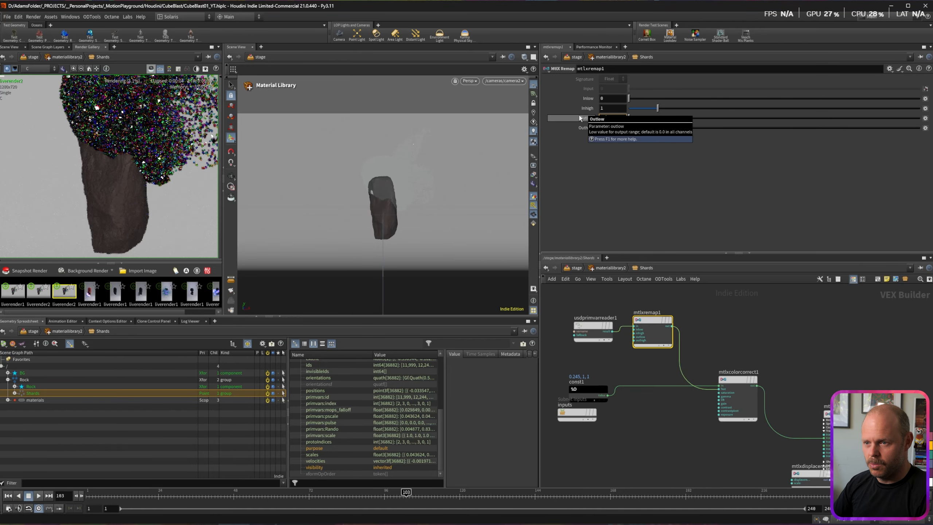
# Step: Set the remap's output range to Outlow -0.05 and Outhigh 0.05, then check the shards in the render view
pyautogui.write('-.1')
pyautogui.moveTo(609, 128); pyautogui.dragTo(573, 130)
pyautogui.write('.1')
pyautogui.press('Return')
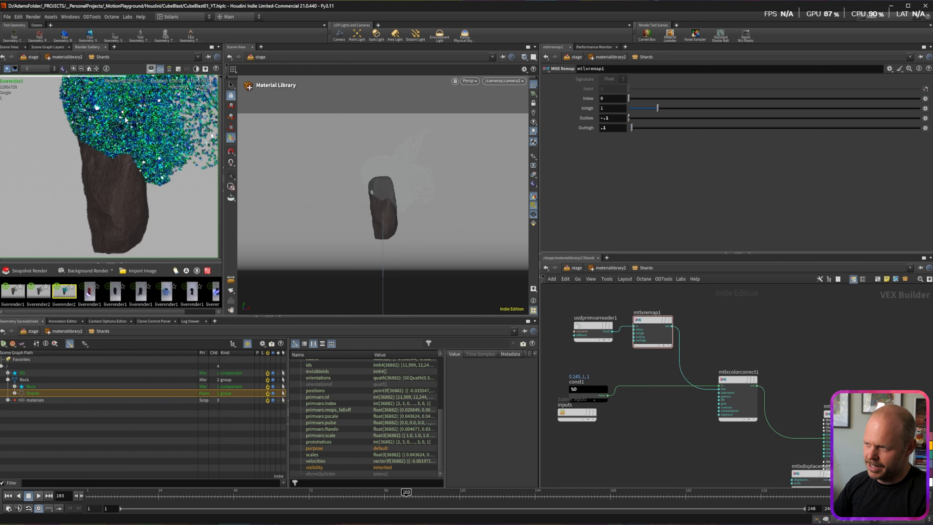
pyautogui.click(732, 382)
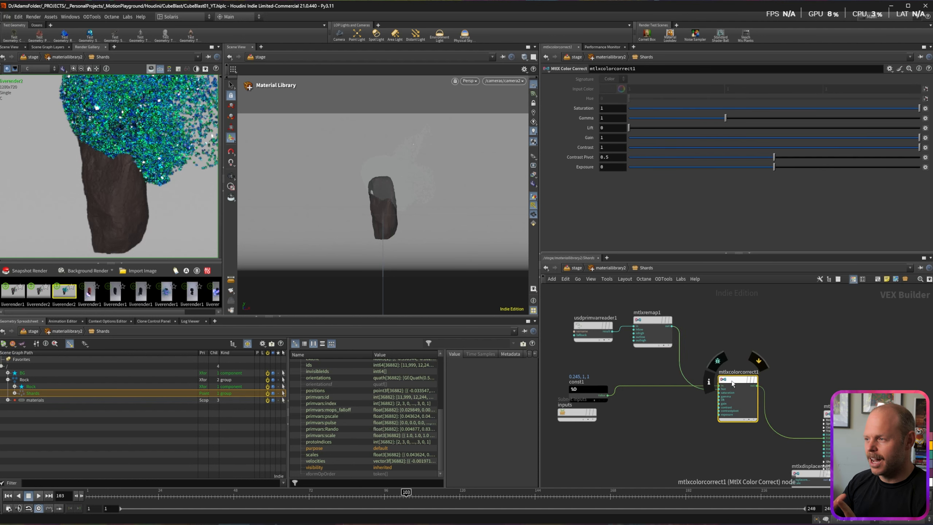
pyautogui.click(652, 323)
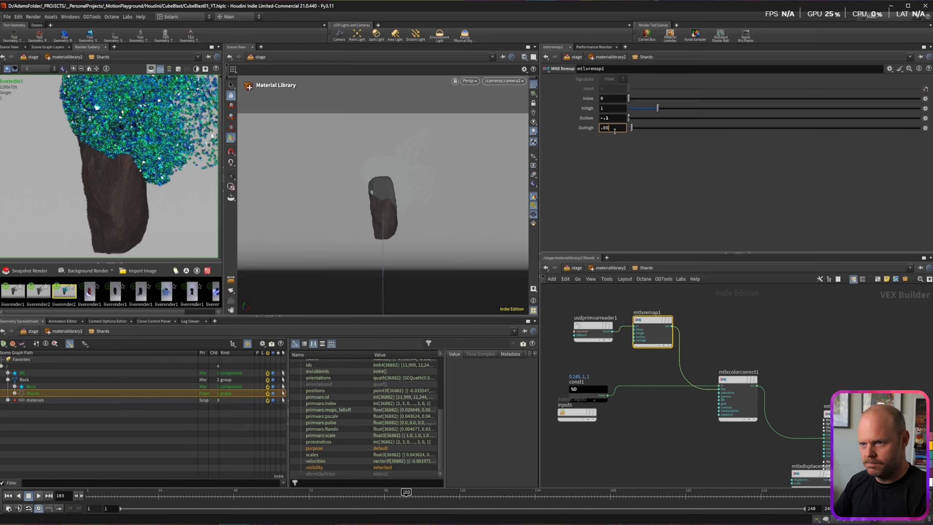
pyautogui.write('-.05')
pyautogui.press('Return')
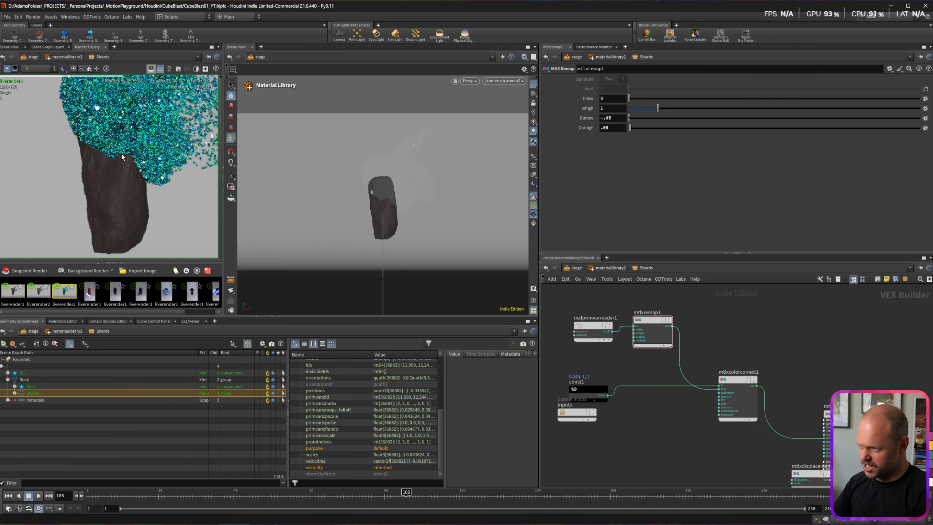
pyautogui.moveTo(122, 156); pyautogui.dragTo(77, 204, button='middle')
pyautogui.scroll(-2, 93, 191)
pyautogui.scroll(2, 98, 175)
pyautogui.scroll(2, 99, 179)
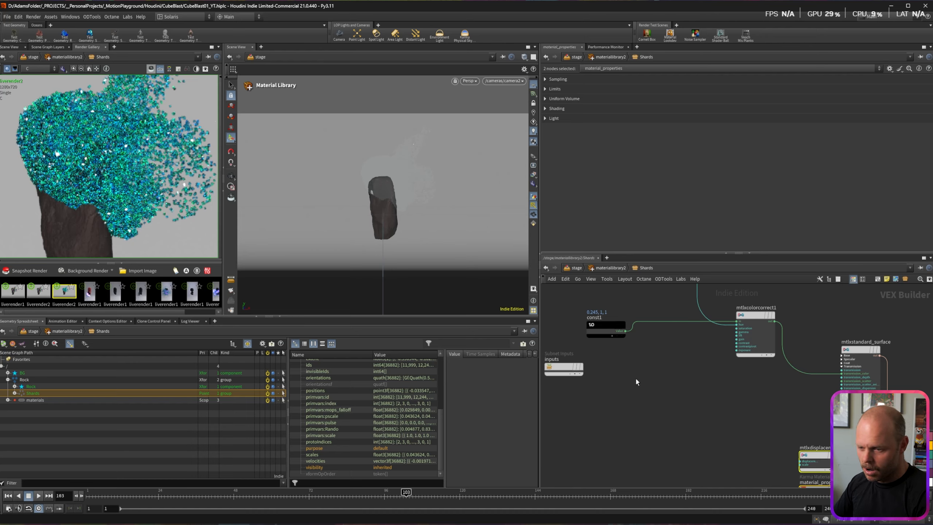
# Step: Duplicate the primvar reader as usdprimvarreader2 and set its Var Name to mops_falloff
pyautogui.click(624, 378)
pyautogui.moveTo(653, 367); pyautogui.dragTo(682, 459, button='middle')
pyautogui.moveTo(620, 317); pyautogui.dragTo(645, 366)
pyautogui.hotkey('ctrl', 'c')
pyautogui.moveTo(677, 434); pyautogui.dragTo(685, 329, button='middle')
pyautogui.hotkey('ctrl', 'v')
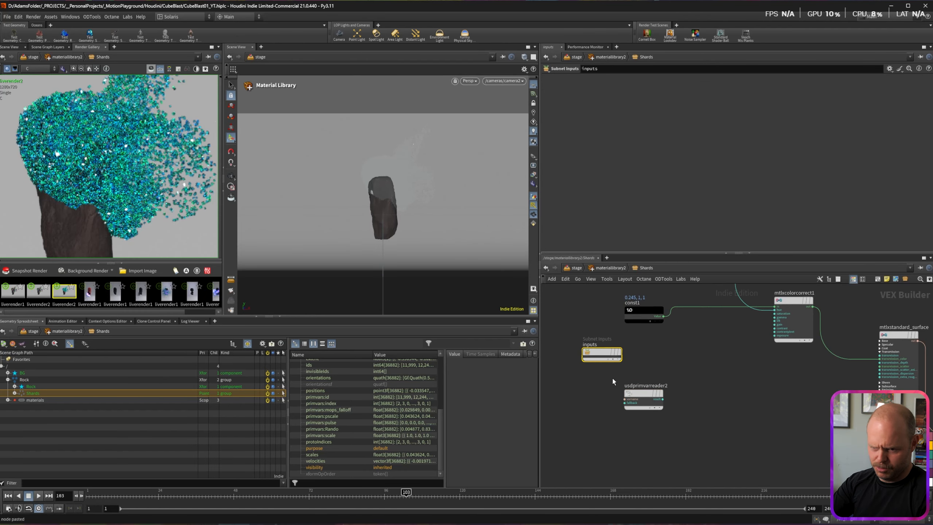
pyautogui.press('Delete')
pyautogui.moveTo(641, 395); pyautogui.dragTo(633, 389)
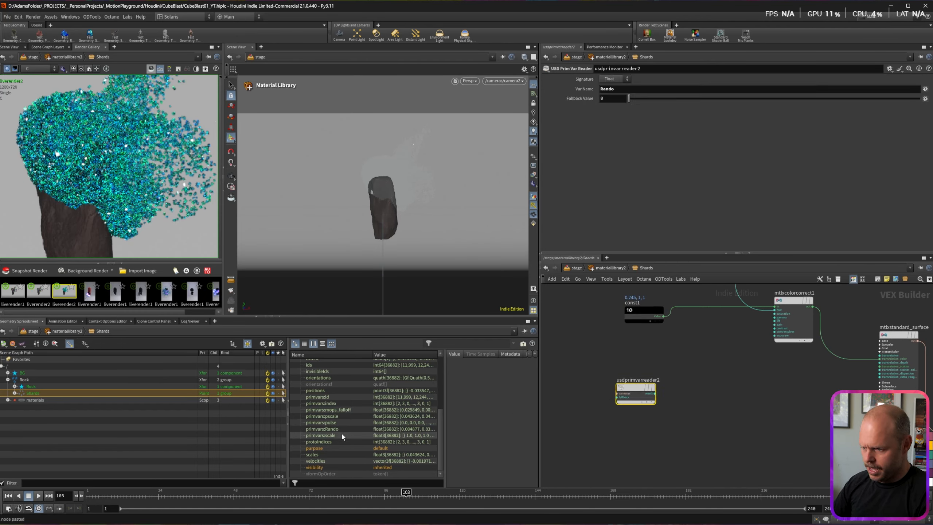
pyautogui.doubleClick(627, 91)
pyautogui.write('mops_falloff')
pyautogui.press('Return')
# Step: Add an MtlX Remap after usdprimvarreader2 and wire it into the surface's transmission
pyautogui.moveTo(656, 397); pyautogui.dragTo(589, 400, button='middle')
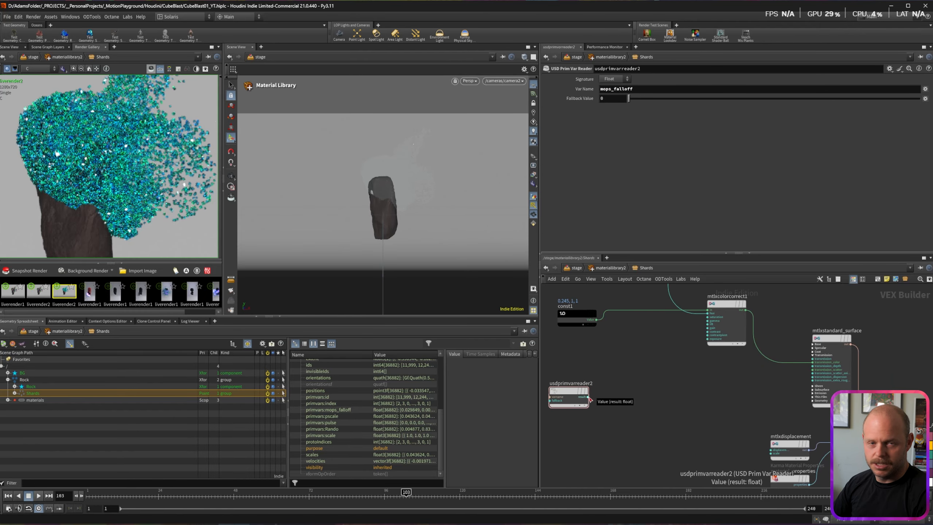
pyautogui.press('p')
pyautogui.press('Tab')
pyautogui.write('remap')
pyautogui.press('Return')
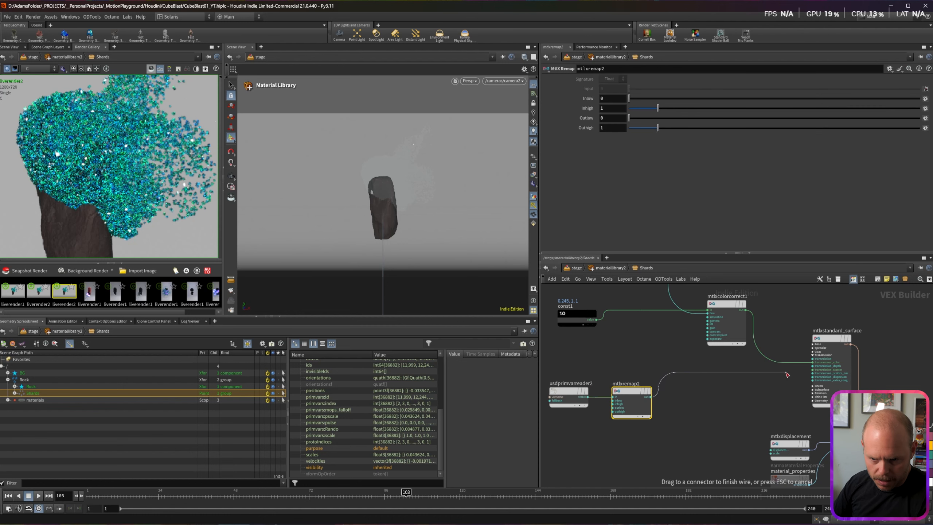
pyautogui.click(803, 360)
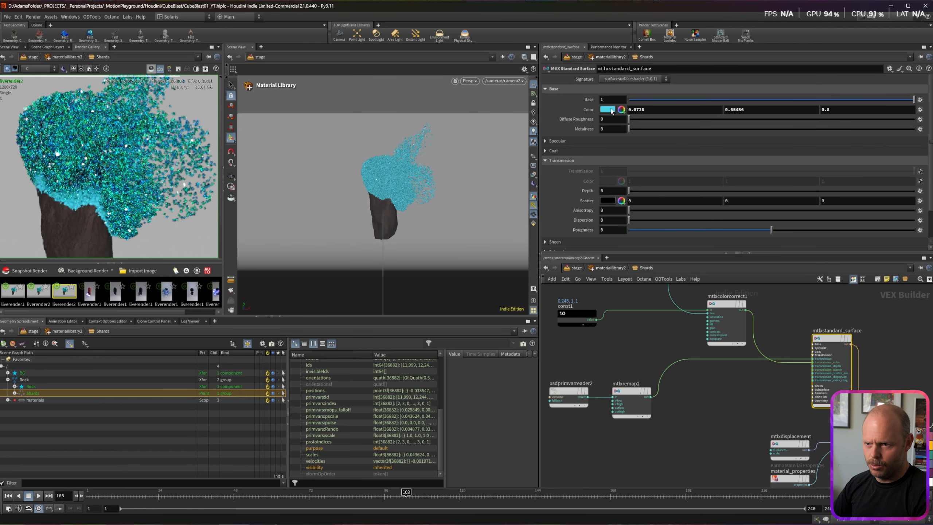
# Step: Set the surface colour to black in the colour picker
pyautogui.click(608, 102)
pyautogui.click(597, 90)
pyautogui.click(718, 29)
pyautogui.scroll(5, 68, 208)
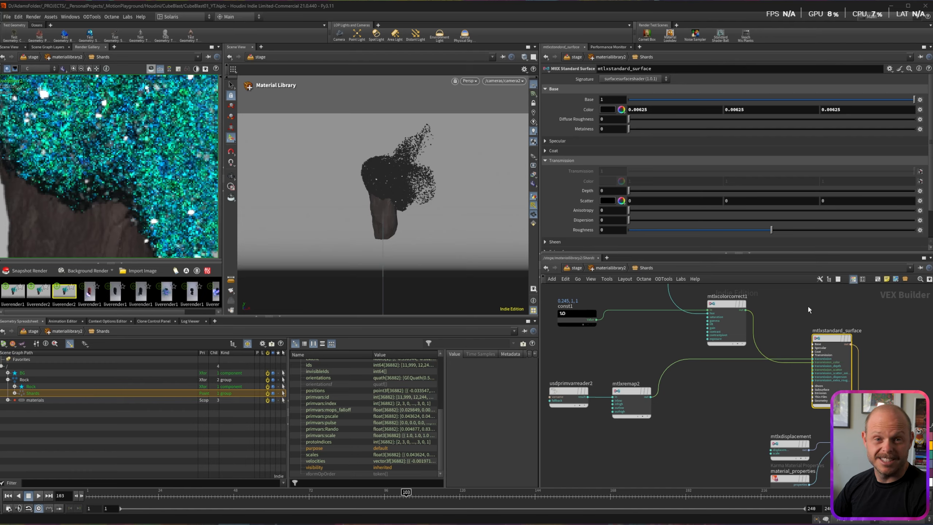
# Step: Rearrange the new nodes and material outputs, then duplicate usdprimvarreader2 below it
pyautogui.moveTo(572, 354); pyautogui.dragTo(640, 409)
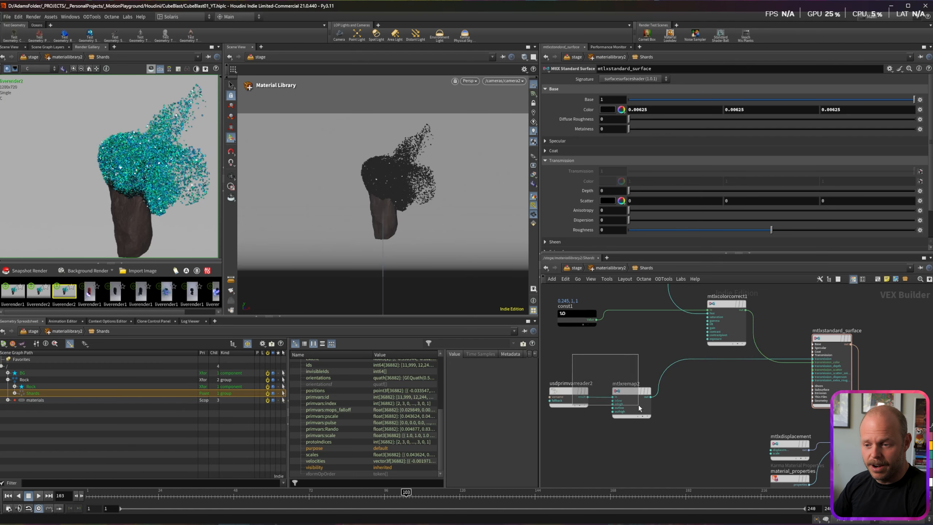
pyautogui.moveTo(631, 400); pyautogui.dragTo(612, 367)
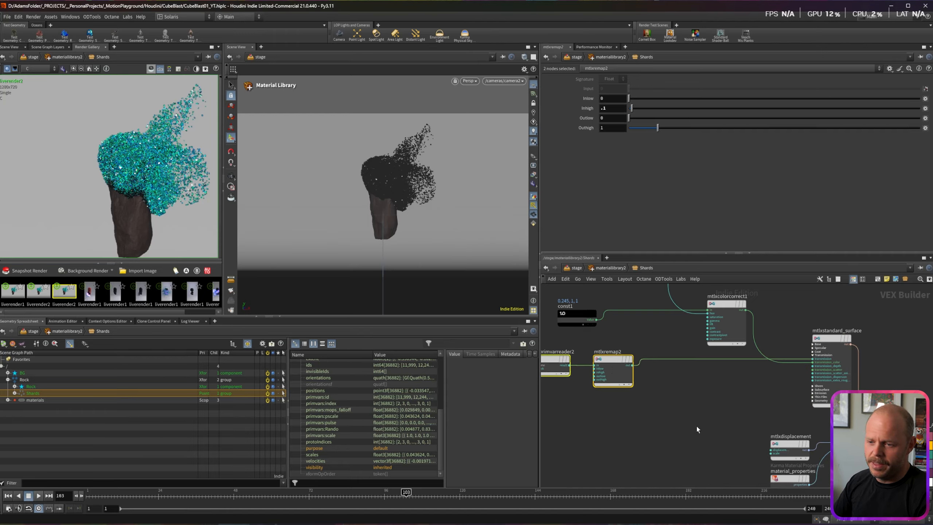
pyautogui.moveTo(657, 414); pyautogui.dragTo(679, 409, button='middle')
pyautogui.moveTo(754, 431); pyautogui.dragTo(780, 382, button='middle')
pyautogui.moveTo(789, 367); pyautogui.dragTo(861, 443)
pyautogui.moveTo(845, 425); pyautogui.dragTo(881, 443)
pyautogui.click(778, 394)
pyautogui.keyDown('alt'); pyautogui.moveTo(596, 306); pyautogui.dragTo(595, 372); pyautogui.keyUp('alt')
# Step: Read the pulse primvar through a new mtlxremap3 and wire it into the surface's Emission
pyautogui.doubleClick(617, 89)
pyautogui.write('pulse')
pyautogui.press('Return')
pyautogui.moveTo(645, 363); pyautogui.dragTo(608, 385, button='middle')
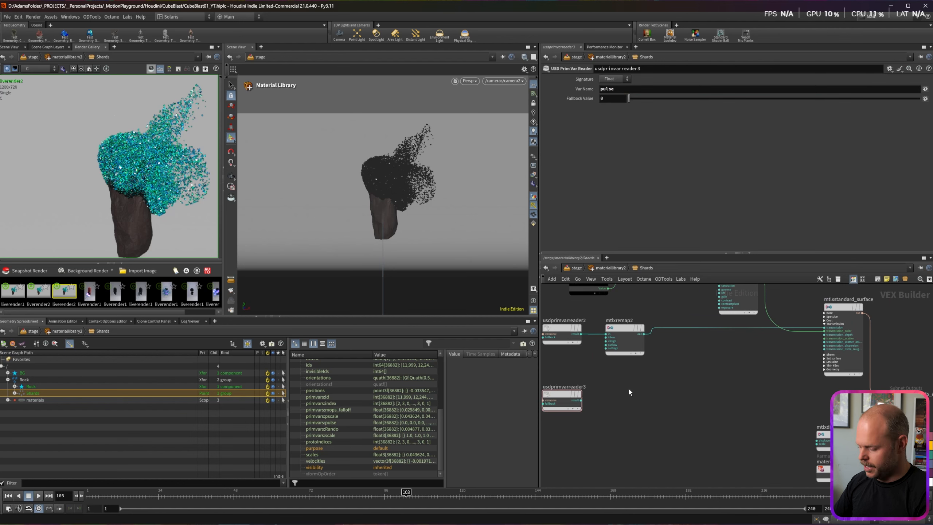
pyautogui.press('Tab')
pyautogui.write('remap')
pyautogui.press('Return')
pyautogui.click(624, 389)
pyautogui.moveTo(580, 400); pyautogui.dragTo(824, 365)
pyautogui.click(836, 379)
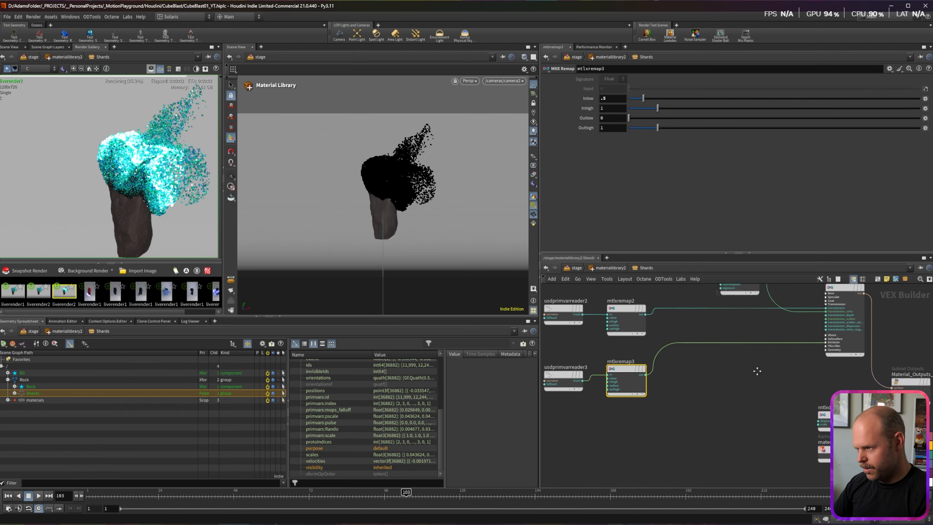
# Step: Set the standard surface's emission colour to magenta (FF00FF)
pyautogui.scroll(2, 748, 408)
pyautogui.click(833, 333)
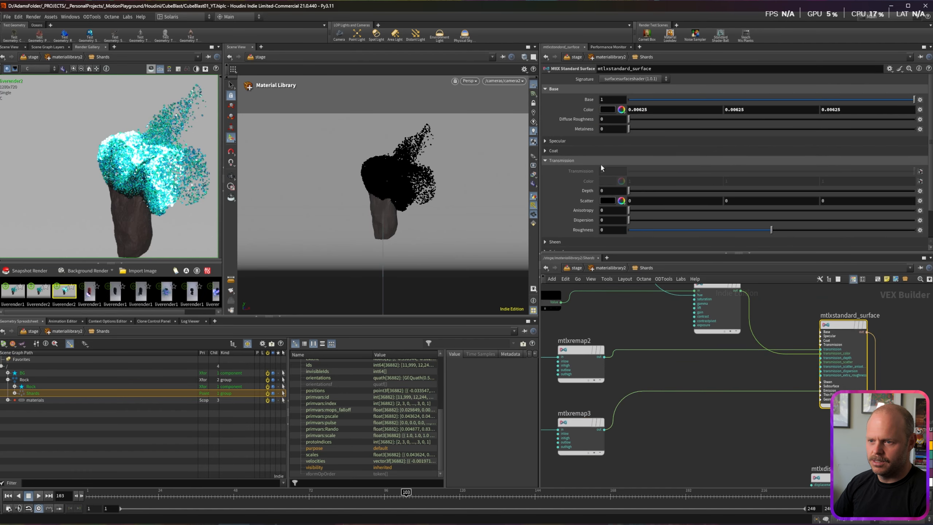
pyautogui.scroll(-2, 561, 224)
pyautogui.click(561, 226)
pyautogui.scroll(-1, 595, 205)
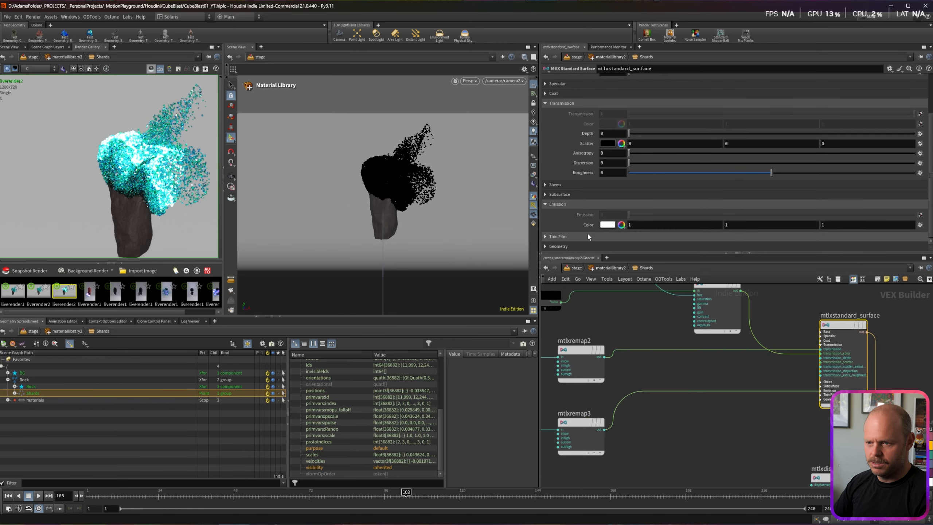
pyautogui.click(621, 224)
pyautogui.click(701, 54)
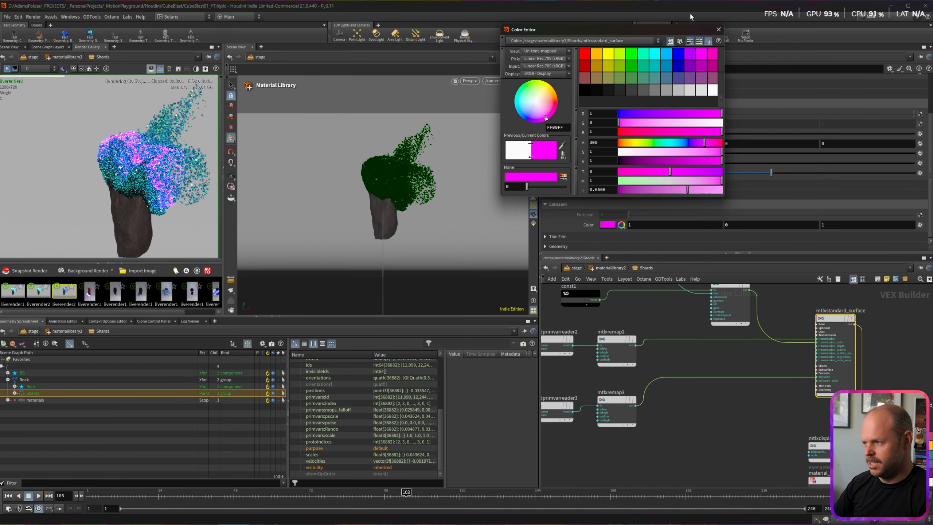
pyautogui.click(718, 30)
# Step: In the stage network, add a Render Geometry Settings node below materiallibrary2
pyautogui.press('u')
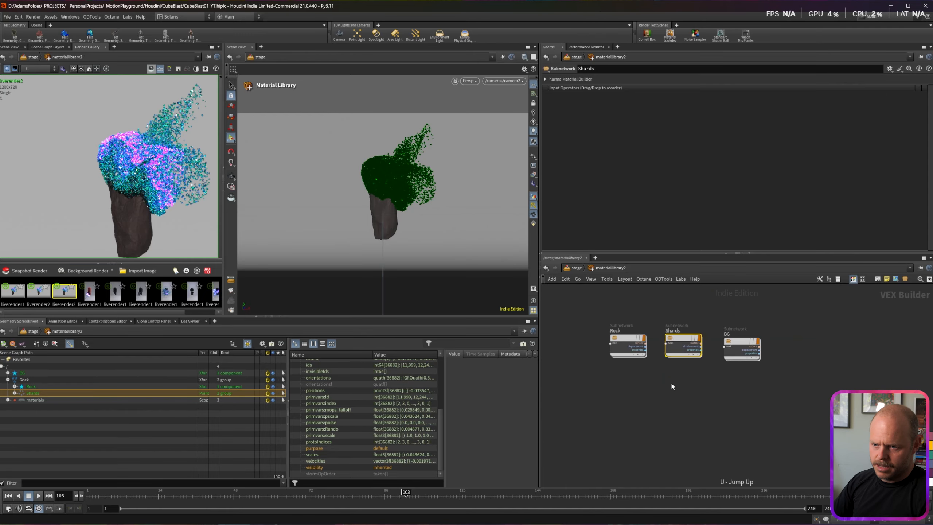
pyautogui.press('u')
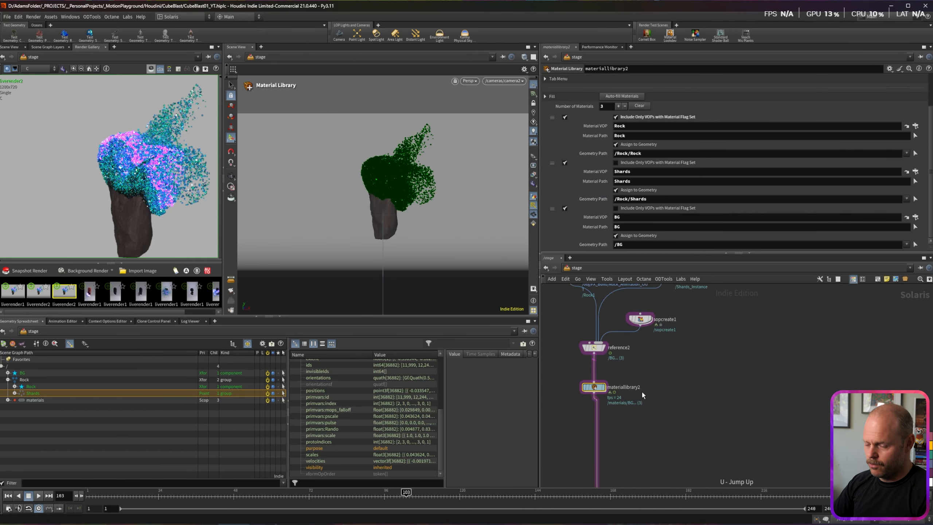
pyautogui.press('Tab')
pyautogui.write('rende')
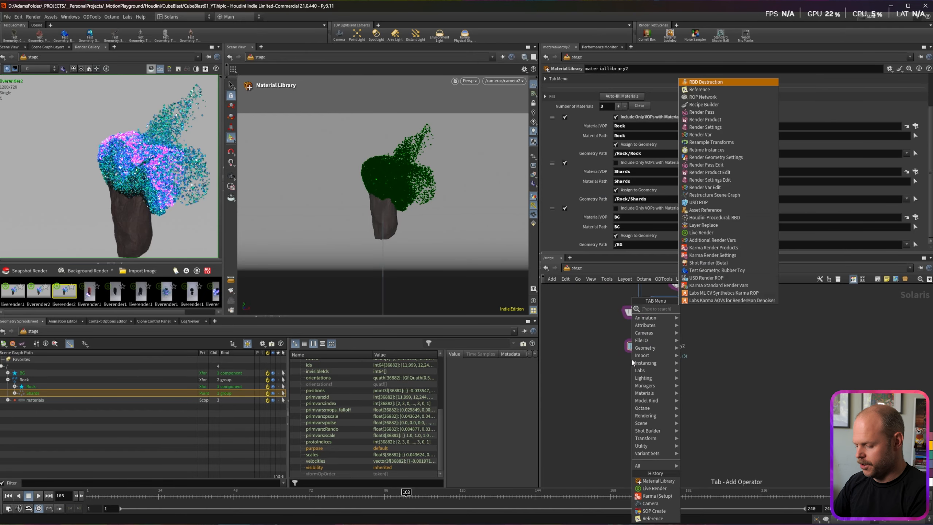
pyautogui.write('r geo')
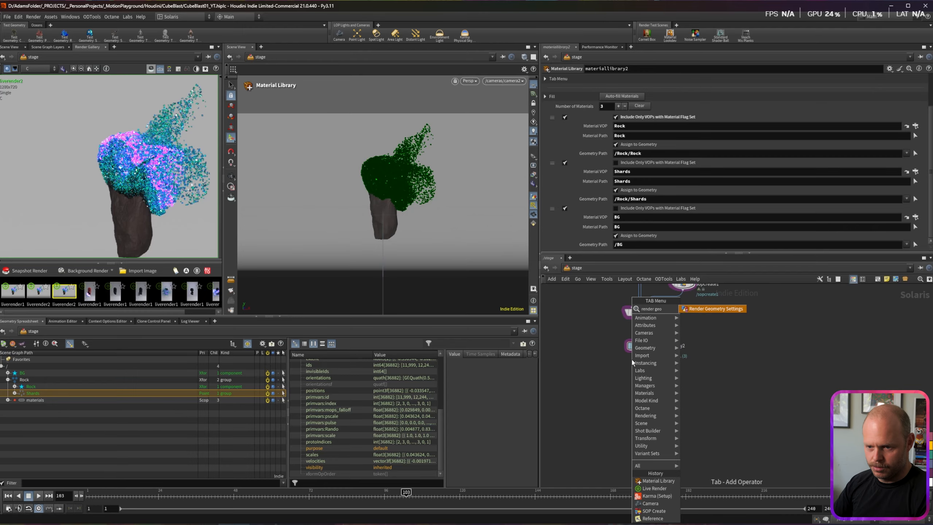
pyautogui.press('Return')
pyautogui.click(640, 367)
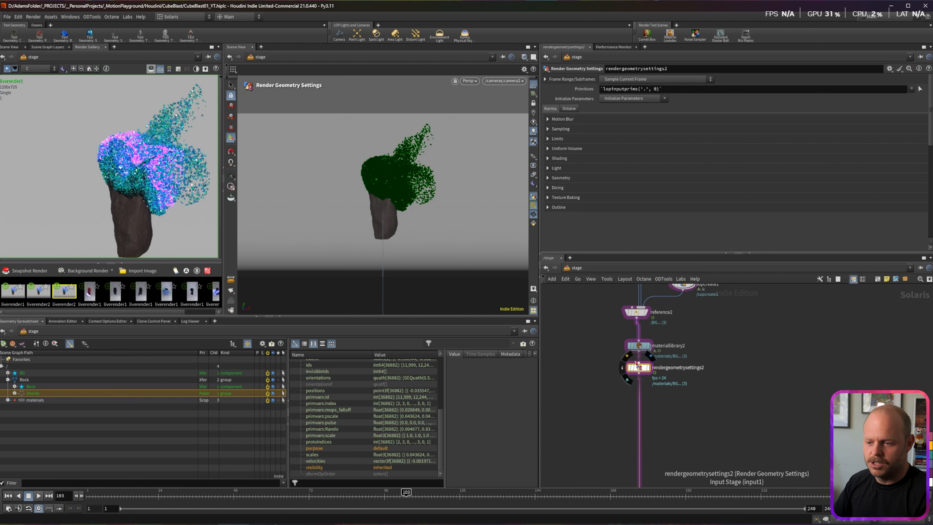
pyautogui.moveTo(642, 371); pyautogui.dragTo(642, 378)
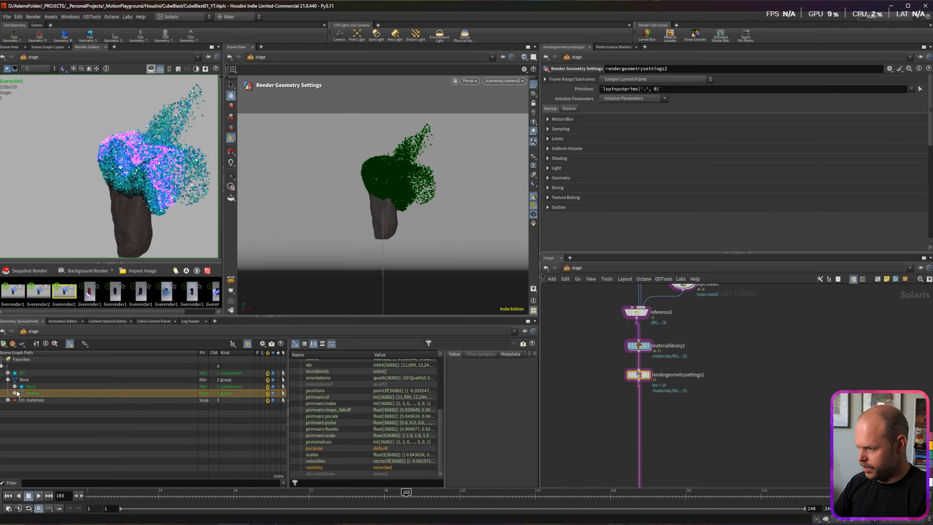
# Step: Target /Rock/Shards, set Light > Efficient Emissive to Yes, and save the scene
pyautogui.moveTo(551, 158); pyautogui.dragTo(616, 91)
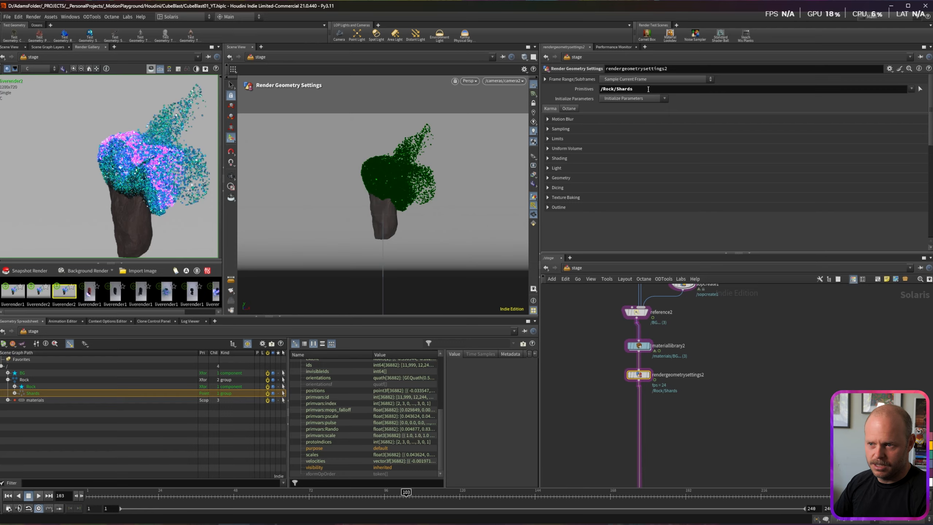
pyautogui.scroll(-1, 556, 147)
pyautogui.click(556, 158)
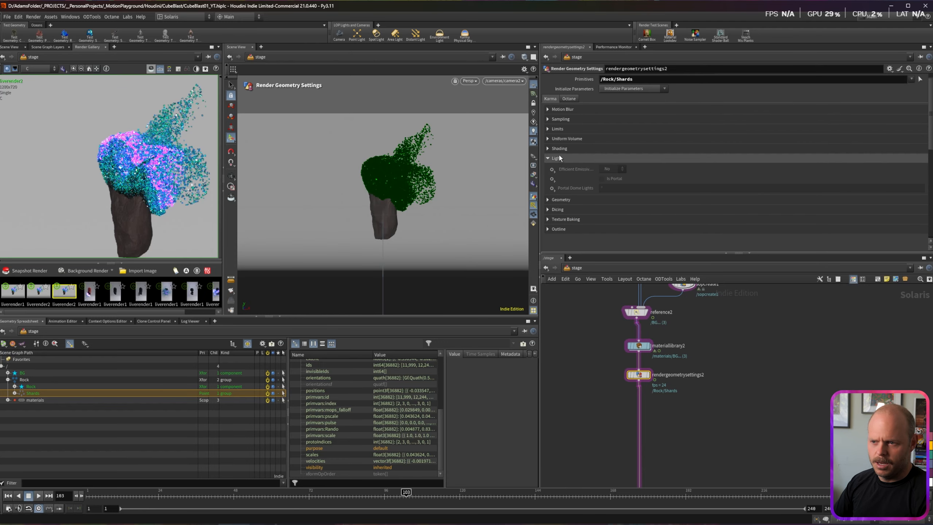
pyautogui.click(552, 168)
pyautogui.click(573, 221)
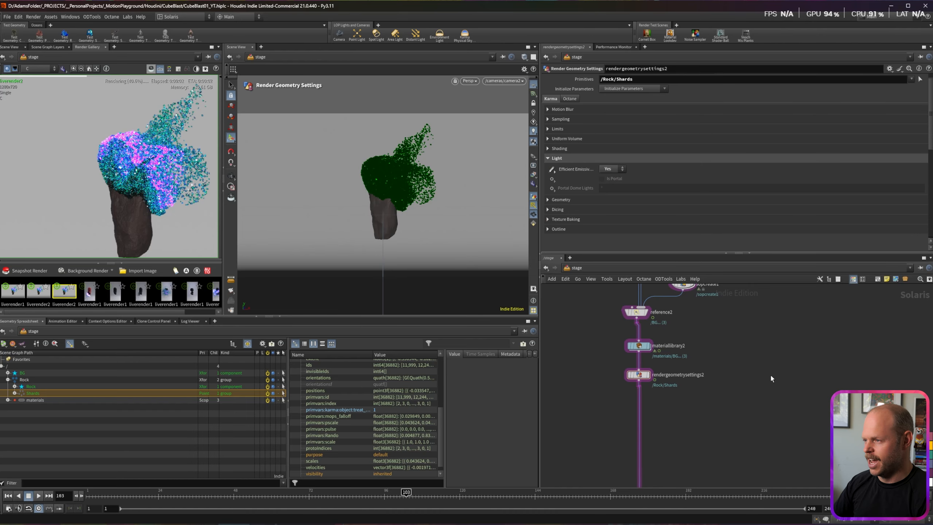
pyautogui.hotkey('ctrl', 's')
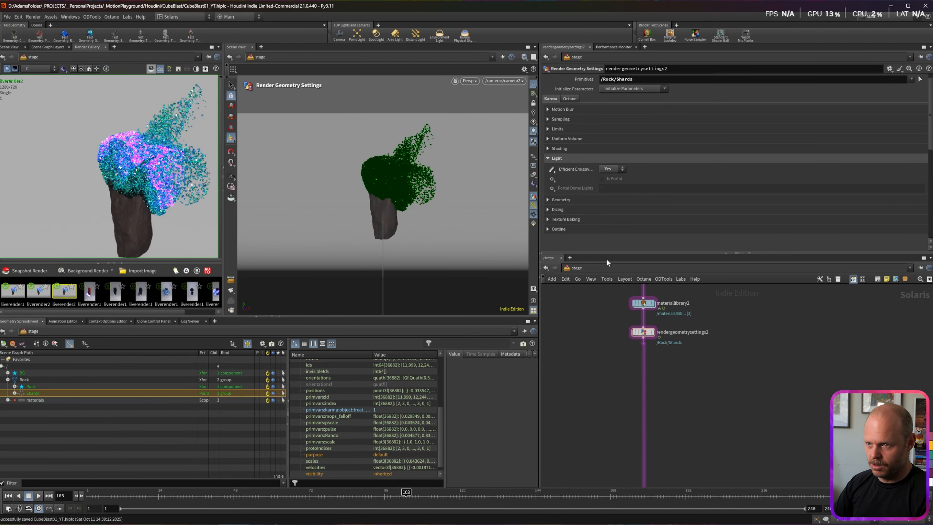
pyautogui.press('Tab')
# Step: Add an Area Light named Key after rendergeometrysettings2
pyautogui.write('area')
pyautogui.press('Return')
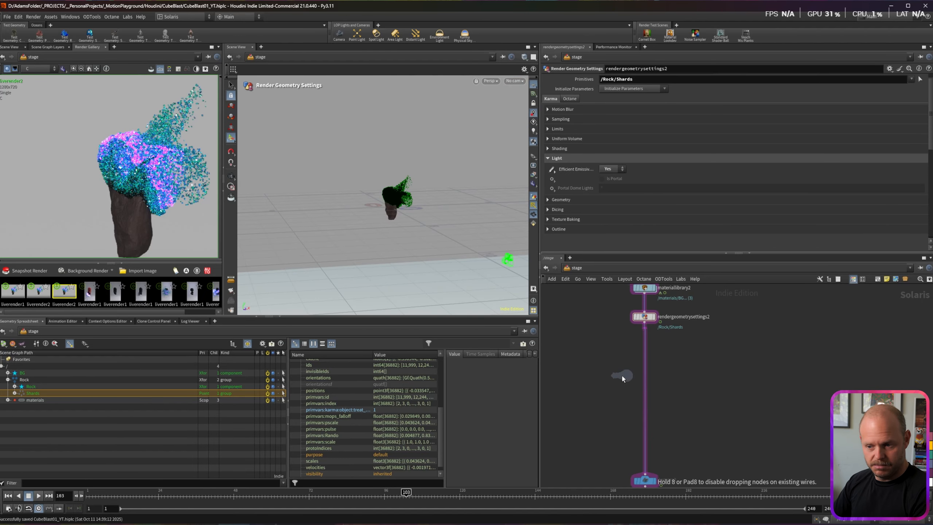
pyautogui.click(621, 374)
pyautogui.write('Key')
pyautogui.press('Return')
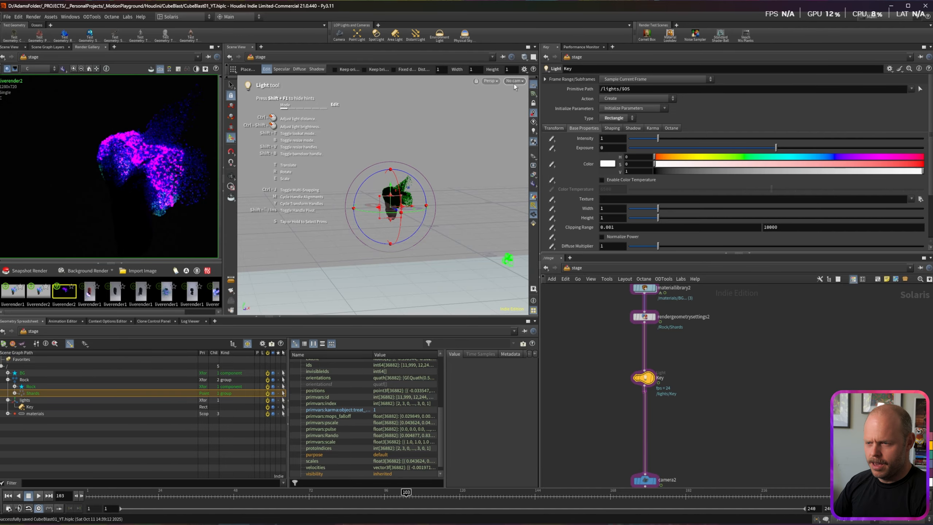
# Step: Look through the Key light and aim it at the rock
pyautogui.click(516, 82)
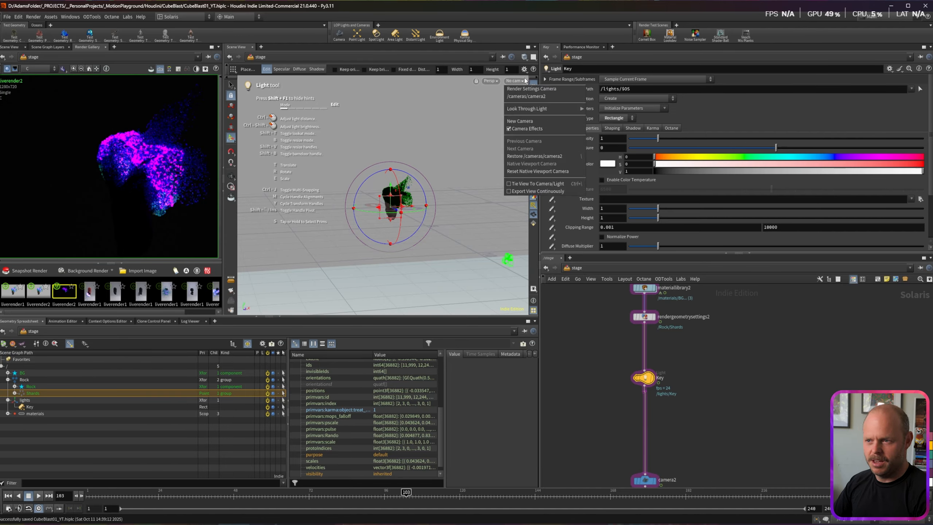
pyautogui.moveTo(533, 109)
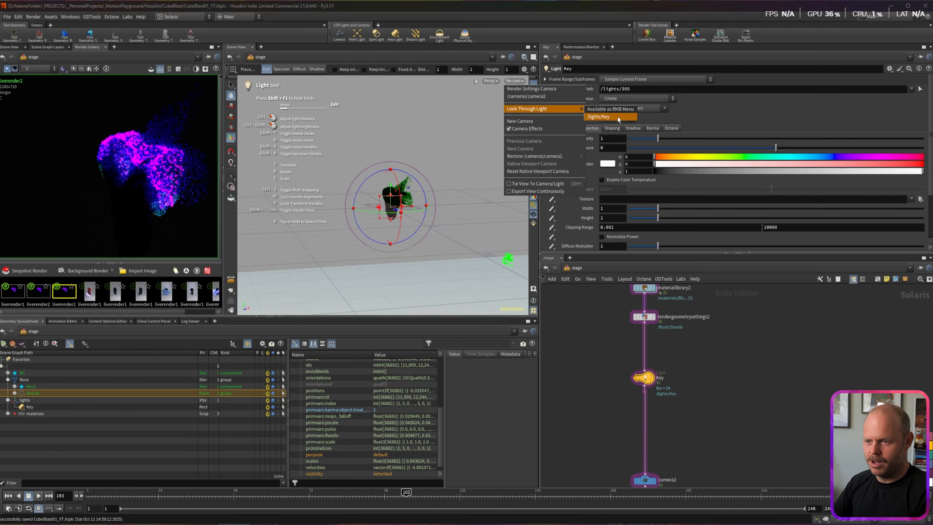
pyautogui.click(618, 117)
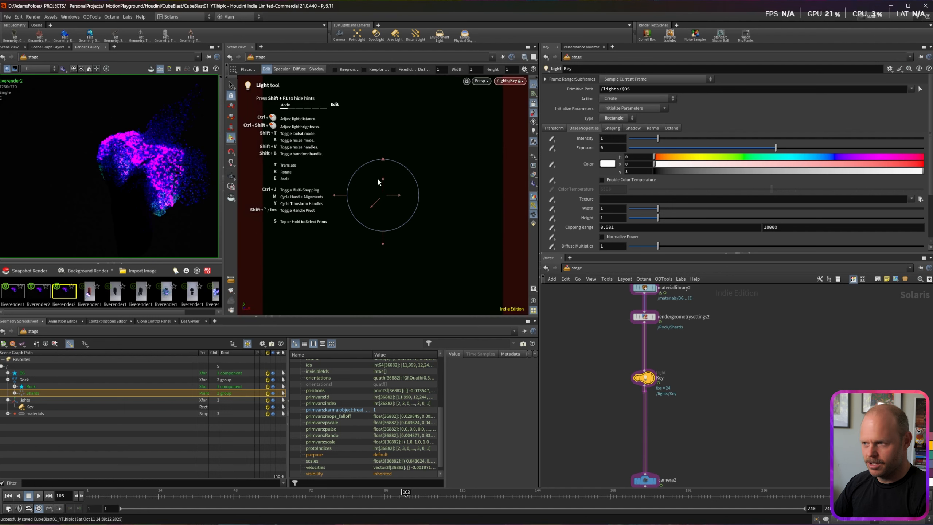
pyautogui.press('Escape')
pyautogui.moveTo(386, 198)
pyautogui.mouseDown()
pyautogui.moveTo(410, 206)
pyautogui.moveTo(372, 201)
pyautogui.mouseUp()
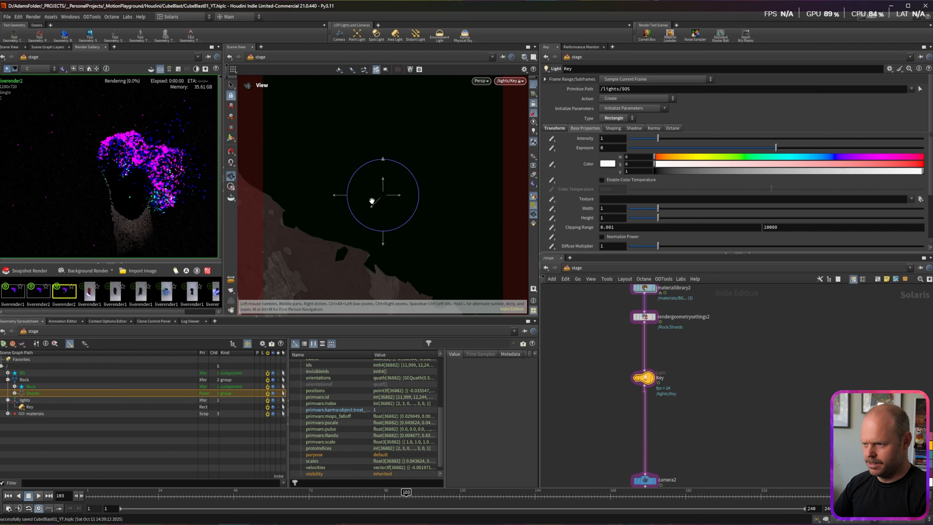
pyautogui.scroll(-1, 588, 147)
# Step: Set the Key light's Z translate to 5 and uniform scale to 2
pyautogui.click(554, 109)
pyautogui.moveTo(841, 138); pyautogui.dragTo(756, 138)
pyautogui.write('5')
pyautogui.press('Return')
pyautogui.keyDown('alt'); pyautogui.moveTo(381, 106); pyautogui.dragTo(419, 179, button='middle'); pyautogui.keyUp('alt')
pyautogui.keyDown('alt'); pyautogui.moveTo(420, 178); pyautogui.dragTo(464, 177); pyautogui.keyUp('alt')
pyautogui.write('2')
pyautogui.press('Return')
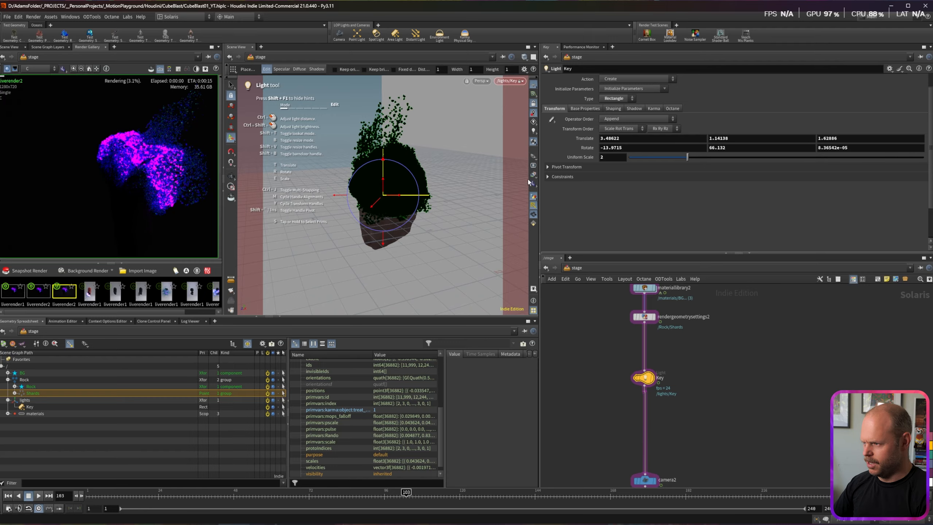
# Step: Set the Key light's exposure to 5 and move the timeline to frame 5
pyautogui.moveTo(655, 401); pyautogui.dragTo(645, 388, button='middle')
pyautogui.click(587, 110)
pyautogui.moveTo(609, 128); pyautogui.dragTo(546, 120)
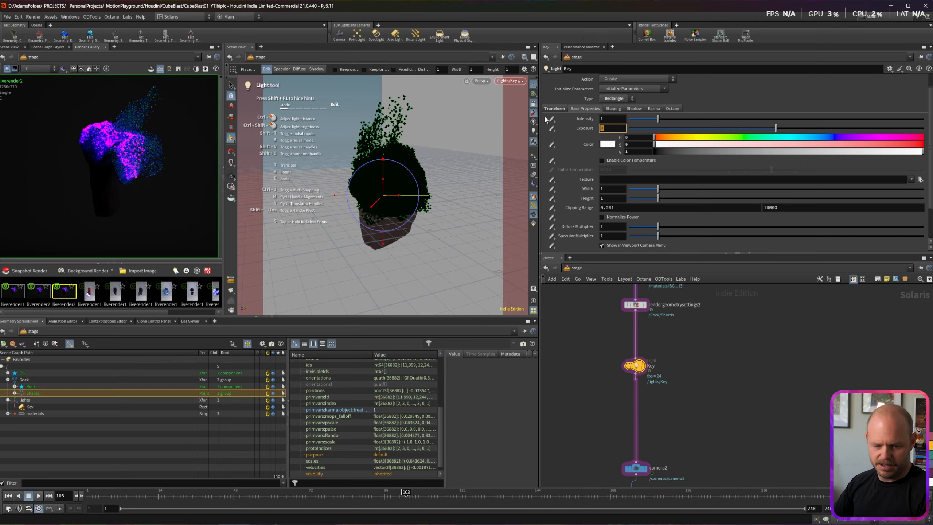
pyautogui.write('5')
pyautogui.press('Return')
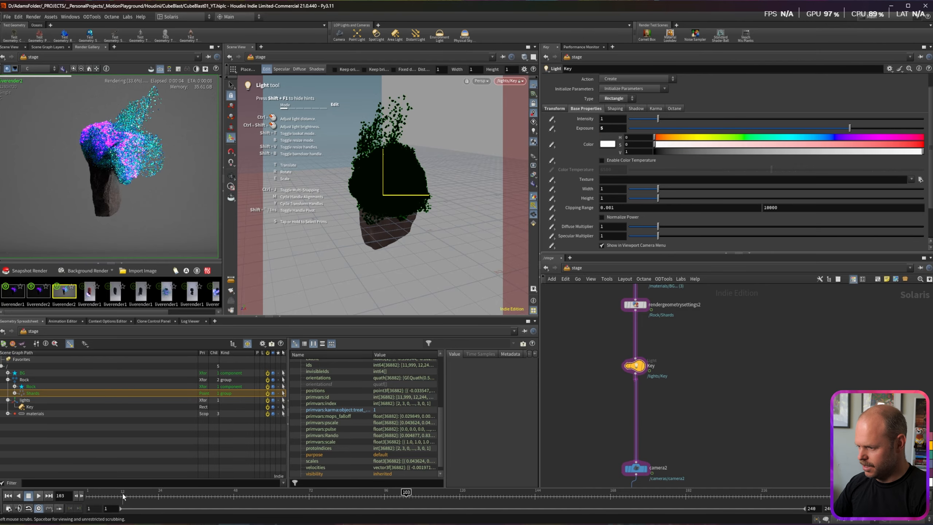
pyautogui.click(98, 493)
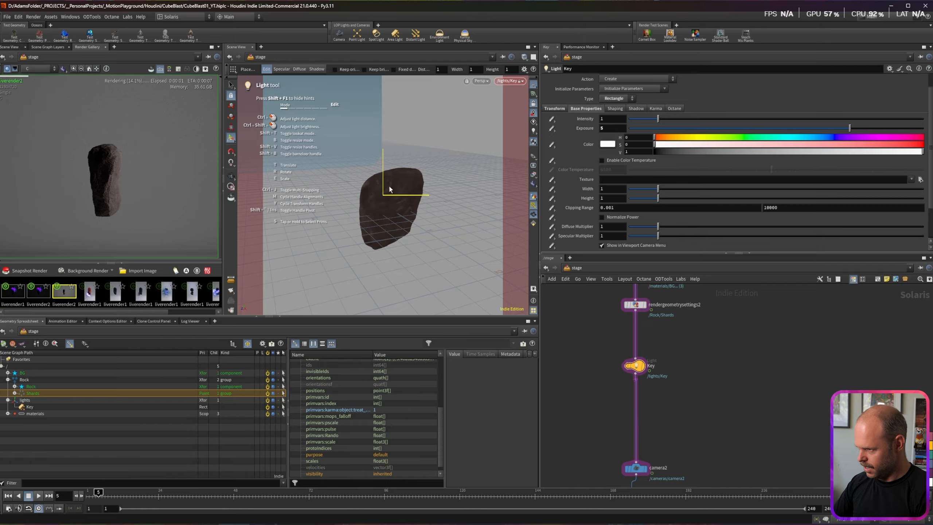
# Step: Raise the Key exposure to 6 and change the light type to Disk
pyautogui.keyDown('alt'); pyautogui.moveTo(397, 194); pyautogui.dragTo(396, 166, button='middle'); pyautogui.keyUp('alt')
pyautogui.keyDown('alt'); pyautogui.moveTo(396, 167); pyautogui.dragTo(391, 176); pyautogui.keyUp('alt')
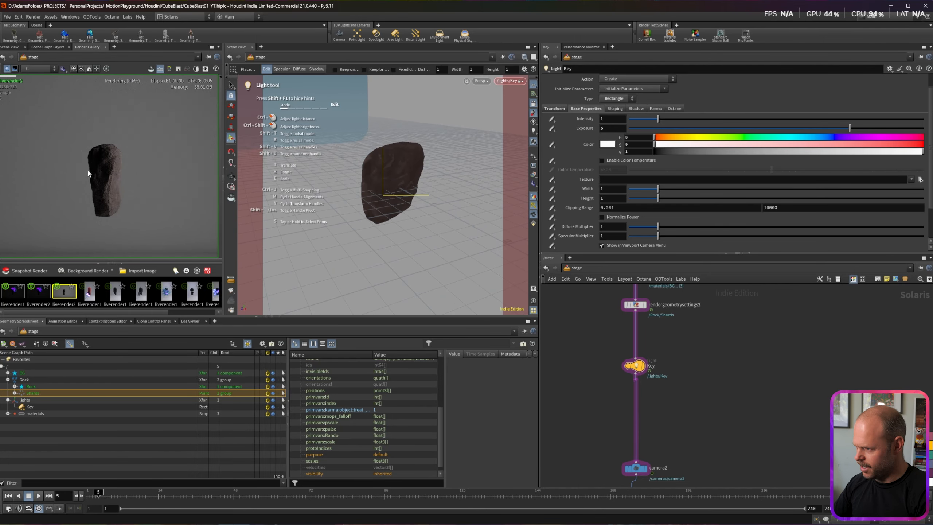
pyautogui.scroll(5, 103, 170)
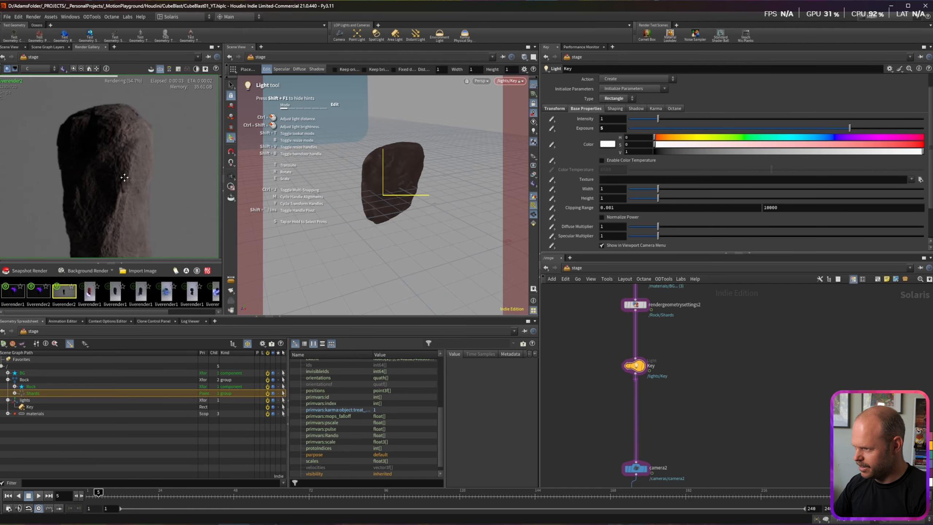
pyautogui.scroll(-4, 119, 156)
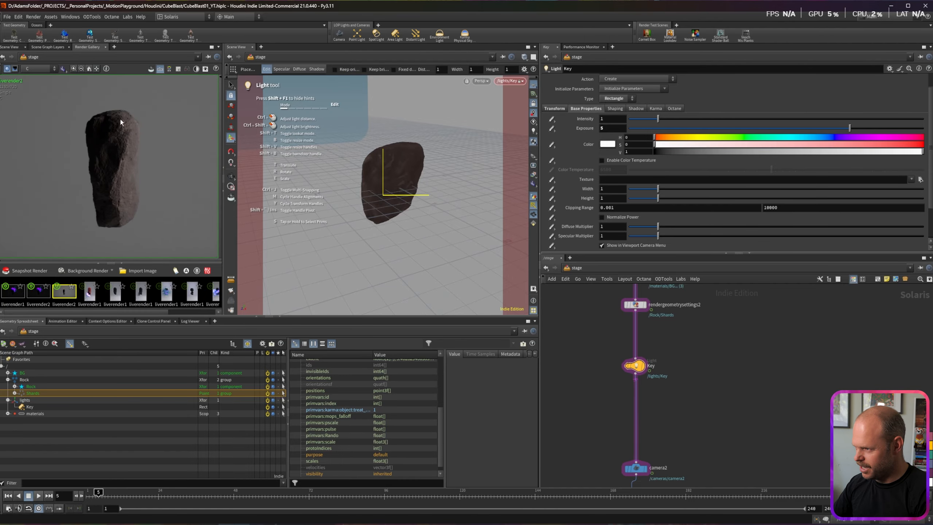
pyautogui.scroll(-2, 119, 179)
pyautogui.moveTo(610, 128); pyautogui.dragTo(563, 124)
pyautogui.write('6')
pyautogui.press('Return')
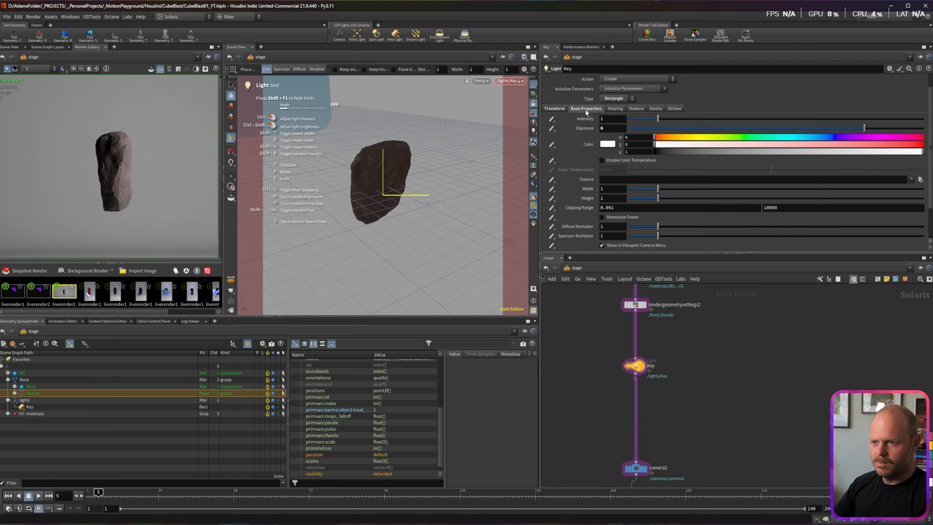
pyautogui.click(614, 99)
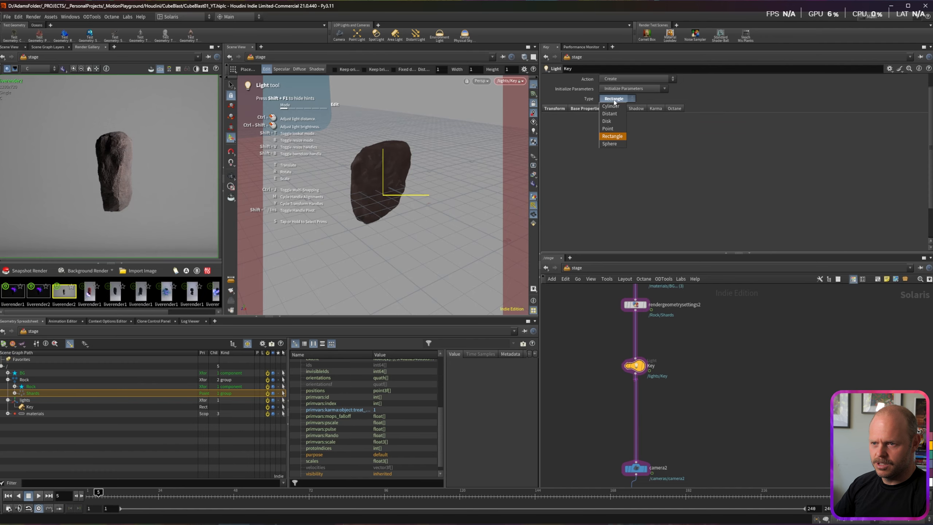
pyautogui.click(614, 121)
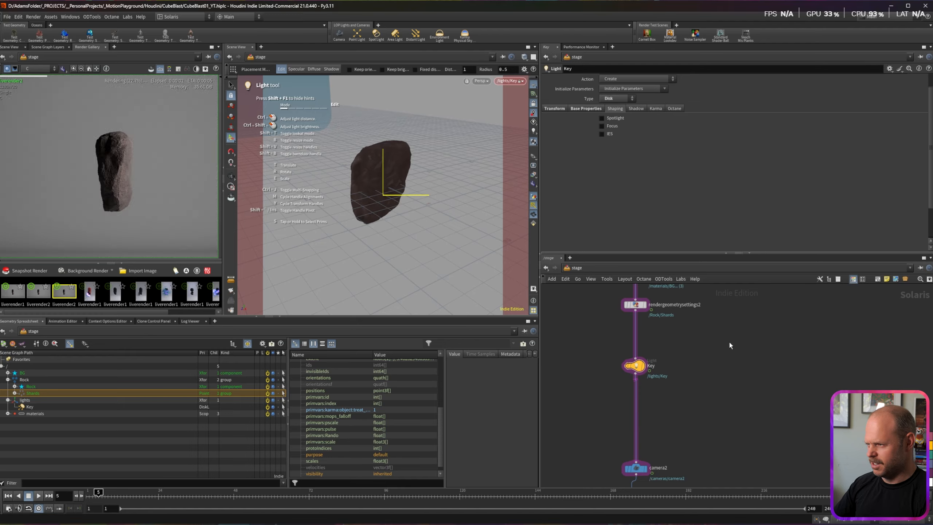
# Step: Duplicate the Key light, rename the copy Fill, and view through it
pyautogui.moveTo(637, 368)
pyautogui.mouseDown()
pyautogui.moveTo(637, 353)
pyautogui.moveTo(625, 373)
pyautogui.moveTo(637, 383)
pyautogui.mouseUp()
pyautogui.doubleClick(655, 380)
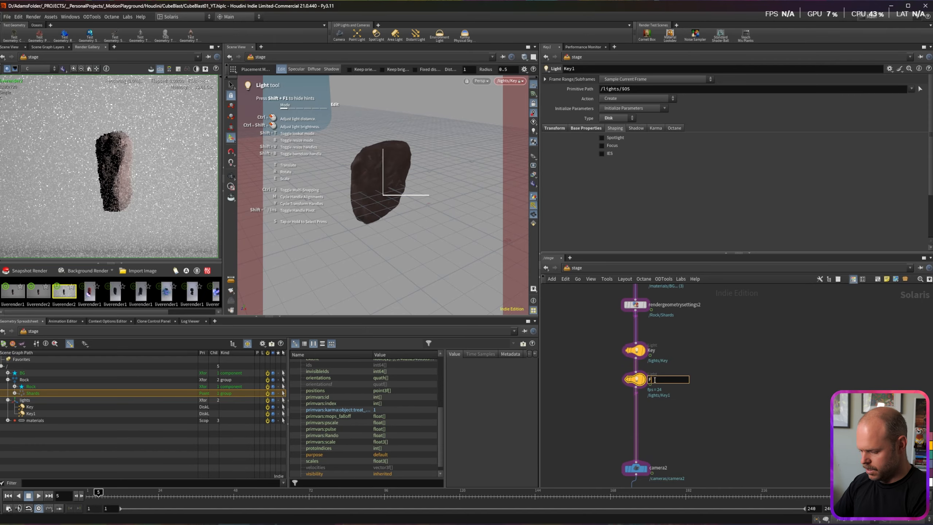
pyautogui.write('Fill')
pyautogui.press('Return')
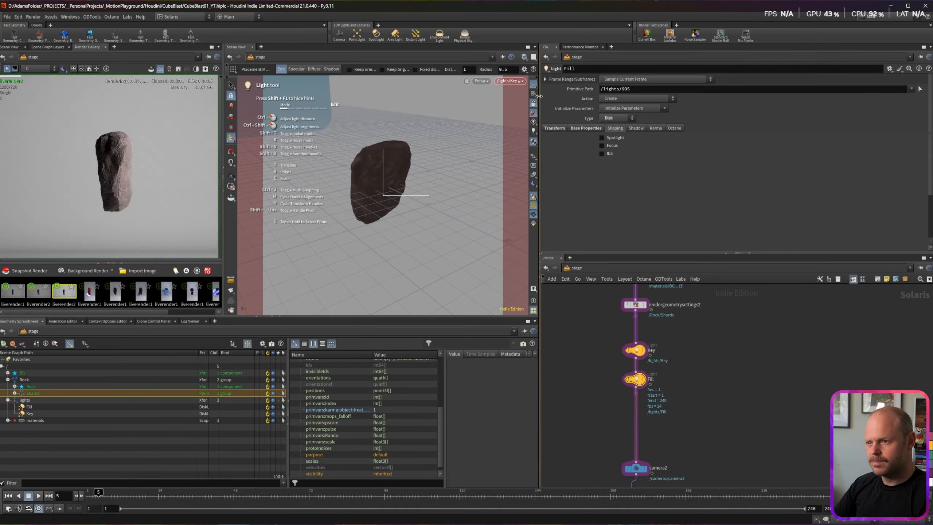
pyautogui.click(521, 81)
pyautogui.moveTo(559, 109)
pyautogui.click(594, 117)
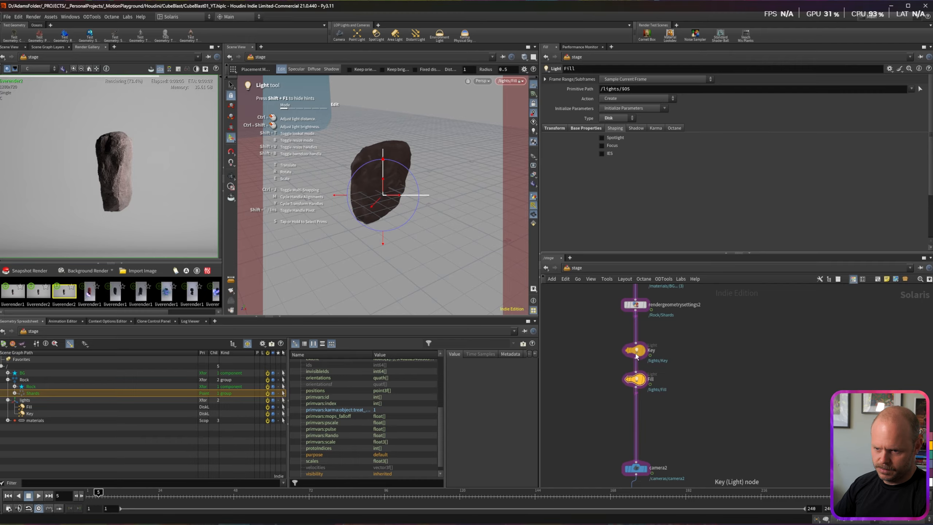
# Step: With Key disabled, aim the Fill light at the rock and set its exposure to 2
pyautogui.click(626, 350)
pyautogui.press('Escape')
pyautogui.moveTo(377, 170); pyautogui.dragTo(463, 162)
pyautogui.press('Return')
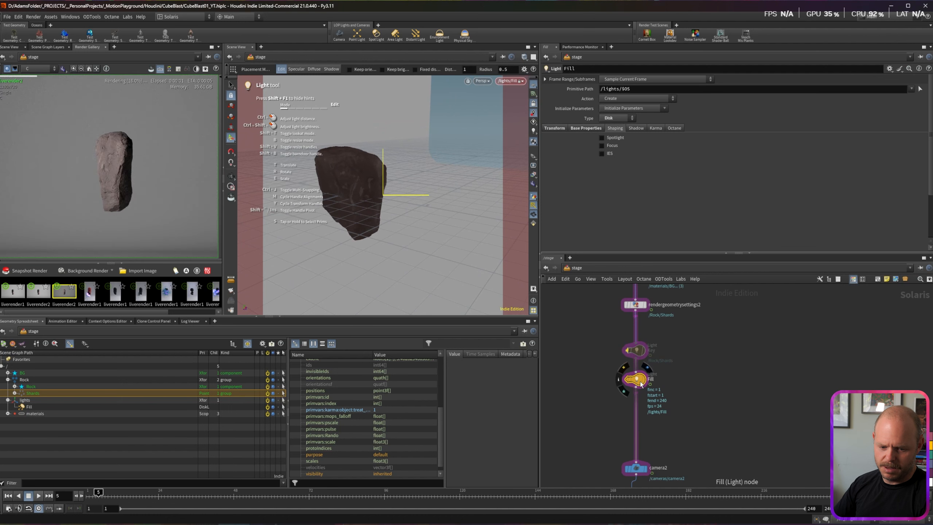
pyautogui.click(587, 128)
pyautogui.moveTo(614, 146); pyautogui.dragTo(550, 139)
pyautogui.write('2')
pyautogui.press('Return')
pyautogui.press('Escape')
pyautogui.moveTo(362, 182)
pyautogui.keyDown('alt'); pyautogui.mouseDown()
pyautogui.moveTo(368, 177)
pyautogui.moveTo(357, 191)
pyautogui.moveTo(369, 184)
pyautogui.mouseUp(); pyautogui.keyUp('alt')
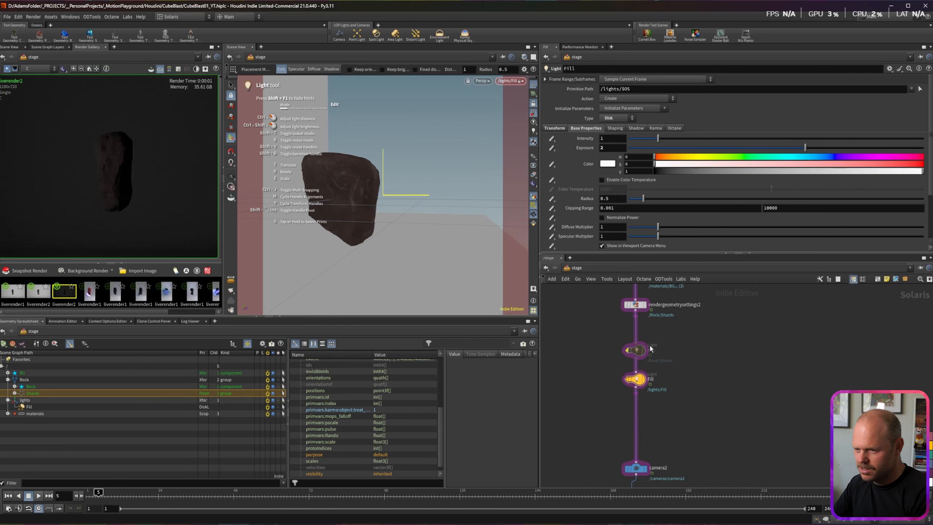
# Step: Re-enable the Key light, toggle Fill to compare, and duplicate Fill as Fill1
pyautogui.click(625, 337)
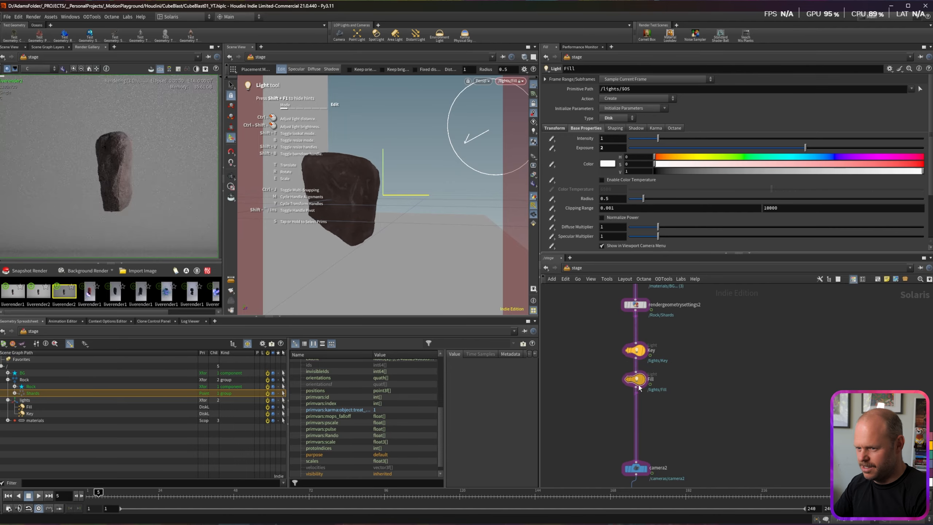
pyautogui.click(626, 369)
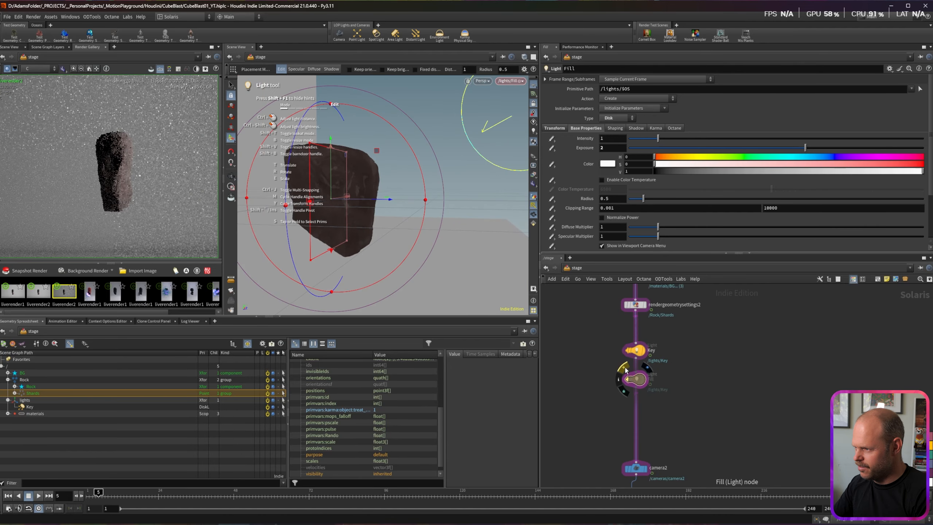
pyautogui.click(625, 368)
pyautogui.scroll(5, 107, 175)
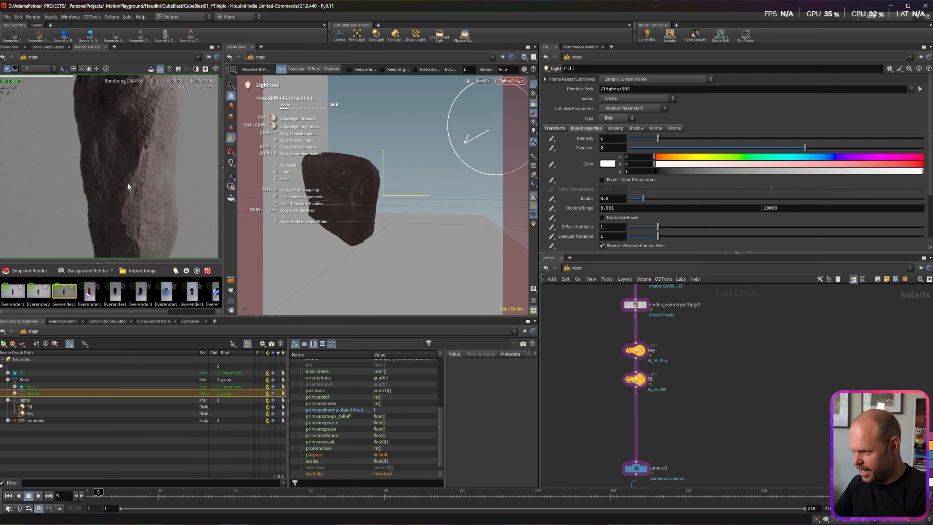
pyautogui.scroll(-5, 104, 229)
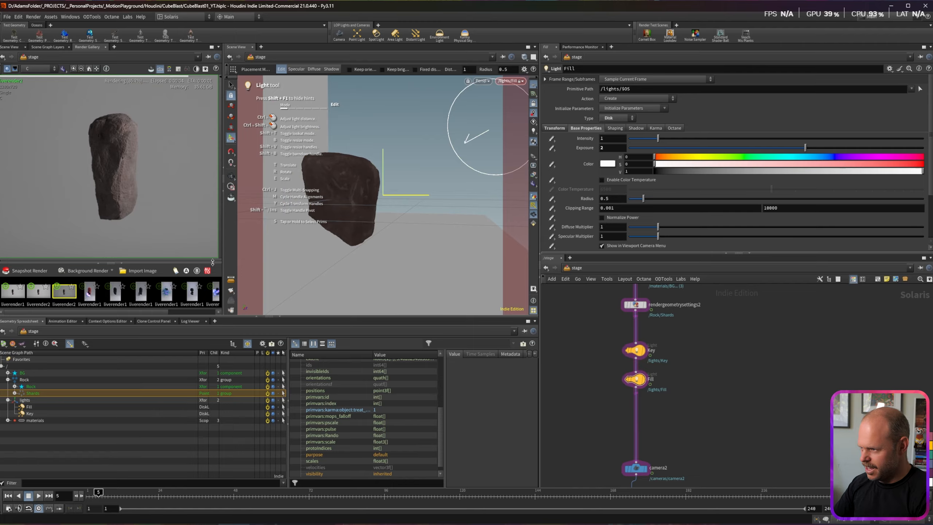
pyautogui.moveTo(626, 376)
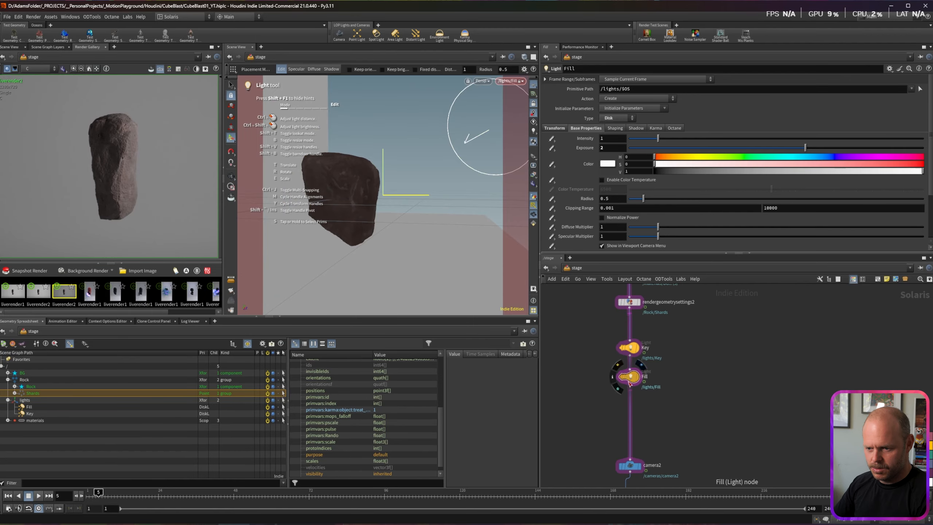
pyautogui.keyDown('alt'); pyautogui.moveTo(629, 382); pyautogui.dragTo(639, 417); pyautogui.keyUp('alt')
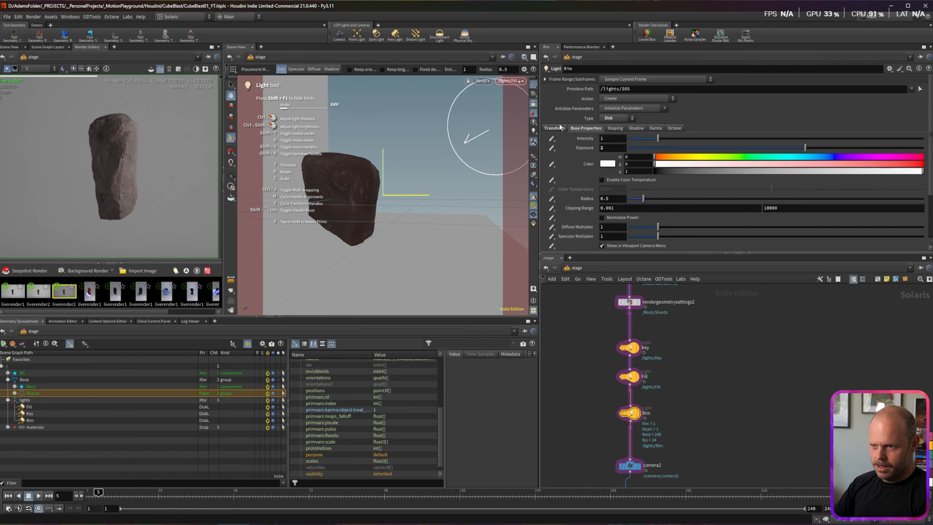
# Step: Set the Rim light's Uniform Scale to .25 and view the scene through the Rim light
pyautogui.click(555, 128)
pyautogui.click(612, 176)
pyautogui.write('.25')
pyautogui.press('Return')
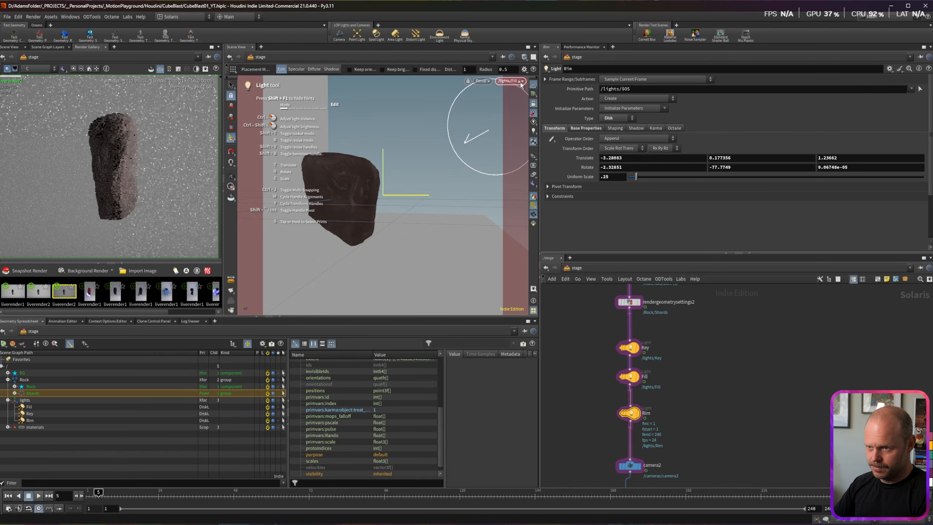
pyautogui.click(522, 81)
pyautogui.click(602, 132)
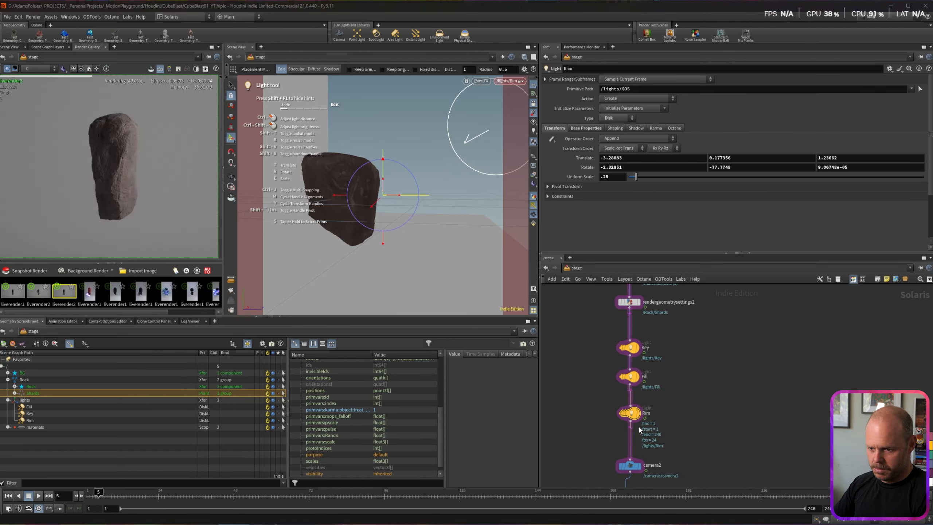
# Step: Disable the Key and Fill light nodes together
pyautogui.moveTo(606, 338); pyautogui.dragTo(692, 383)
pyautogui.press('b')
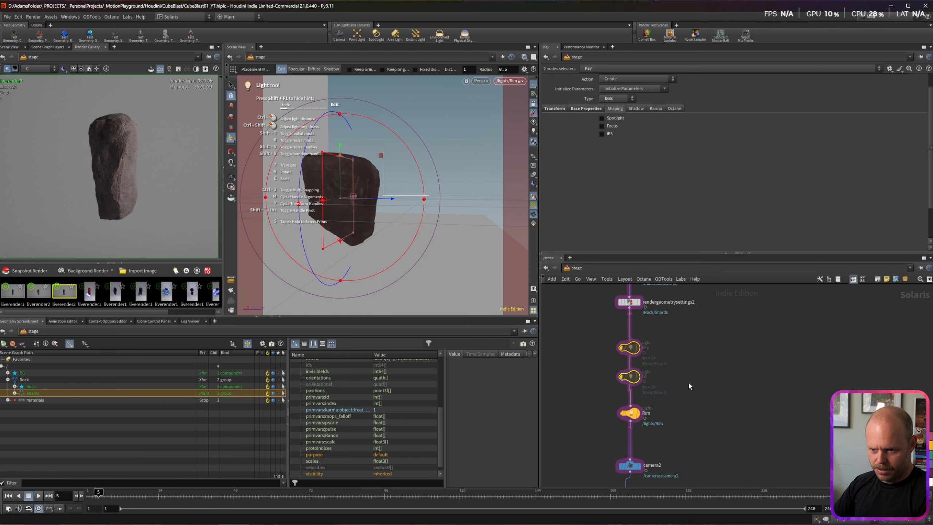
pyautogui.moveTo(596, 332); pyautogui.dragTo(667, 388)
pyautogui.click(732, 353)
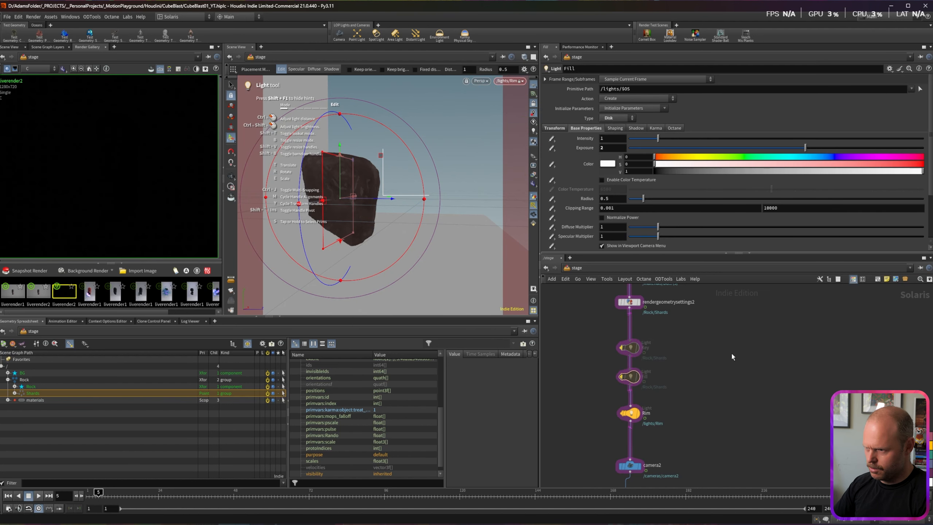
# Step: Raise the Rim light's exposure to 9, then to 10
pyautogui.click(631, 413)
pyautogui.moveTo(611, 148); pyautogui.dragTo(556, 139)
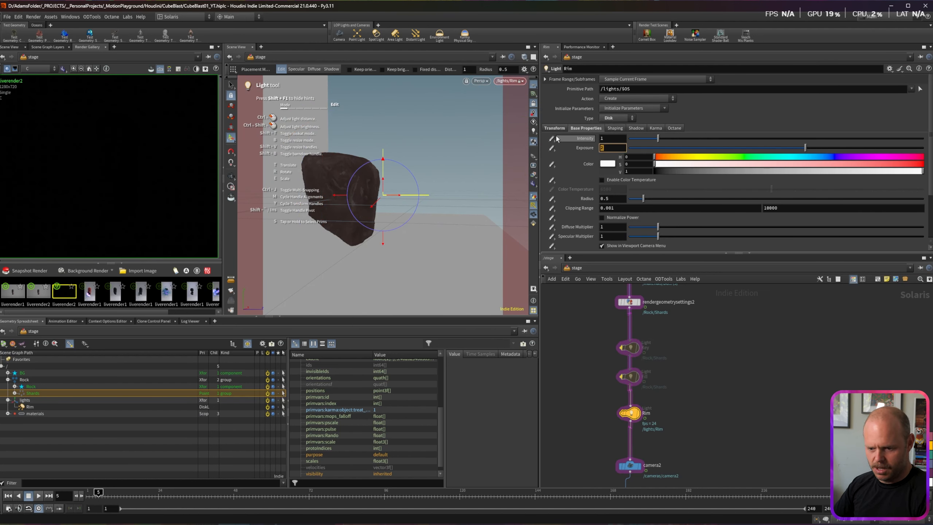
pyautogui.write('9')
pyautogui.press('Return')
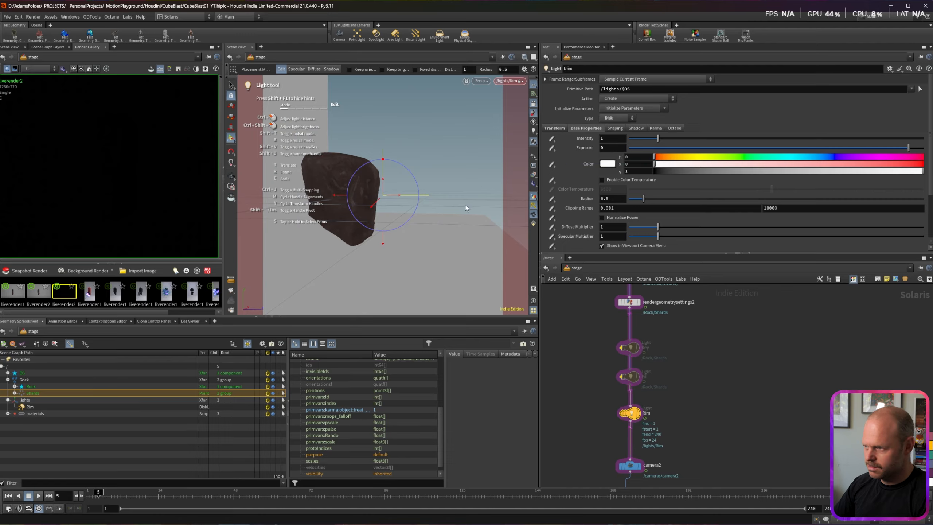
pyautogui.moveTo(613, 147); pyautogui.dragTo(522, 142)
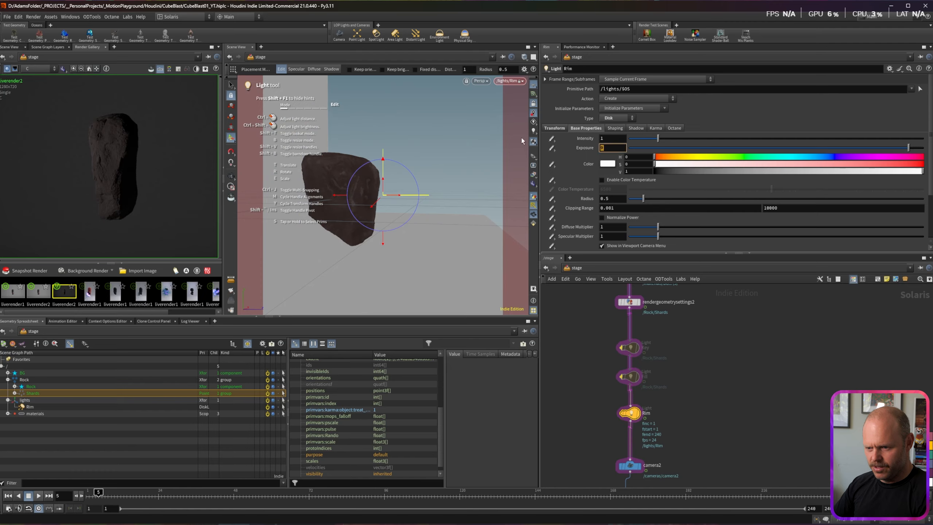
pyautogui.write('10')
pyautogui.press('Return')
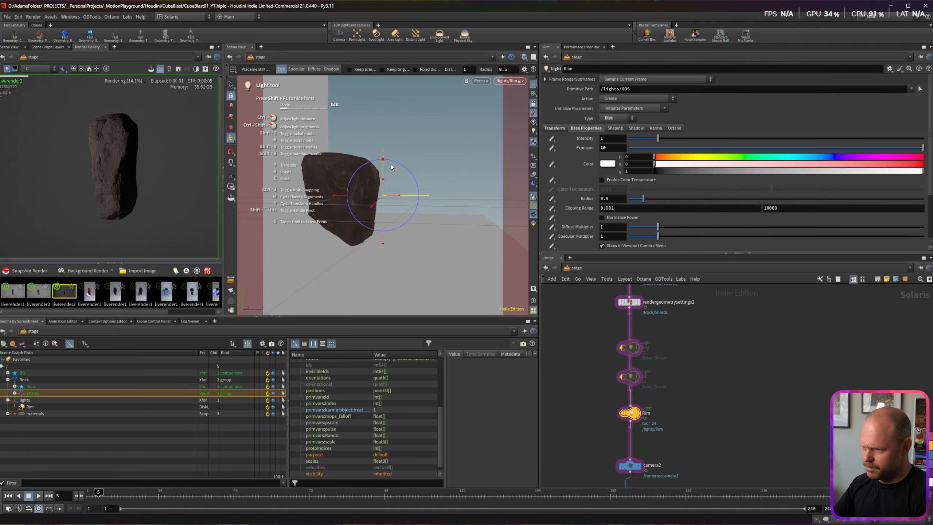
# Step: Orbit around the rock and jump to frame 26 where the cyan shards appear
pyautogui.press('Escape')
pyautogui.moveTo(353, 185); pyautogui.dragTo(373, 173)
pyautogui.press('Return')
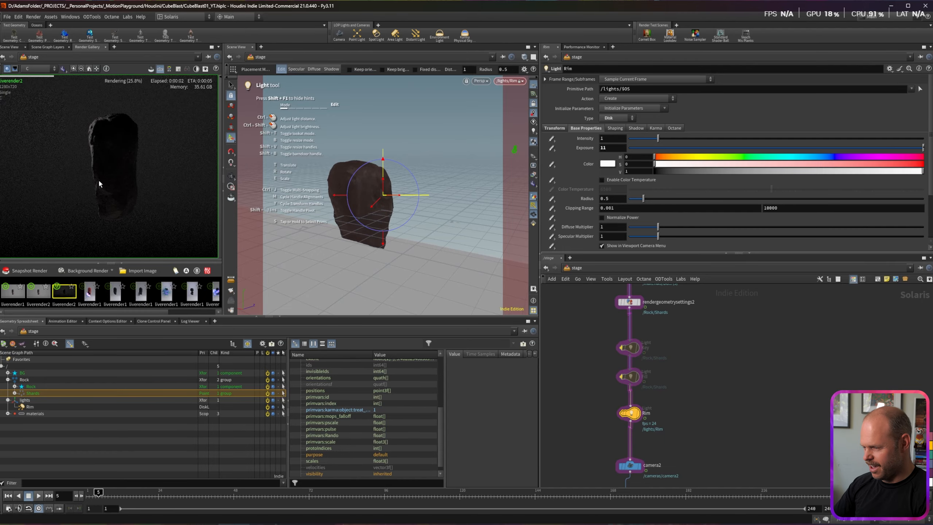
pyautogui.click(167, 492)
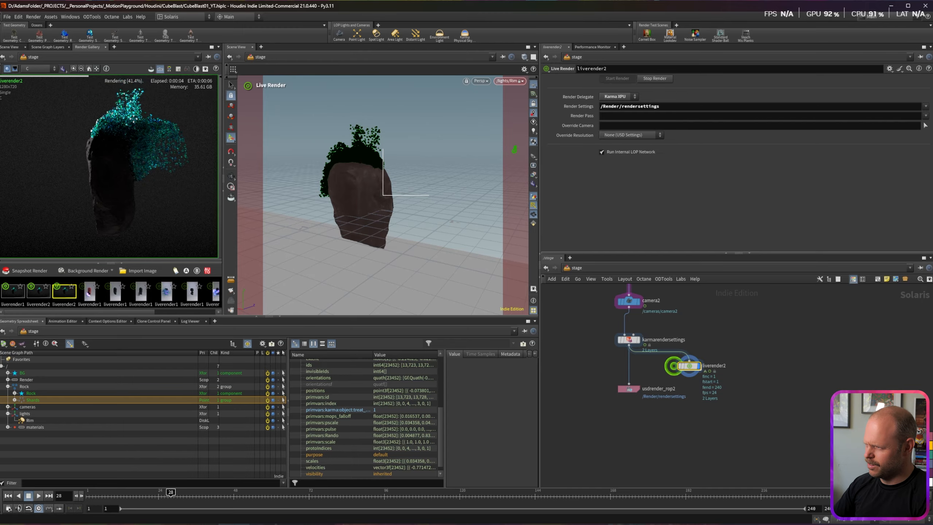
# Step: Inside materiallibrary2, set mtlxcolorcorrect1's Gain to .1 to darken the Rock material
pyautogui.moveTo(752, 301); pyautogui.dragTo(758, 400, button='middle')
pyautogui.moveTo(747, 344); pyautogui.dragTo(745, 368, button='middle')
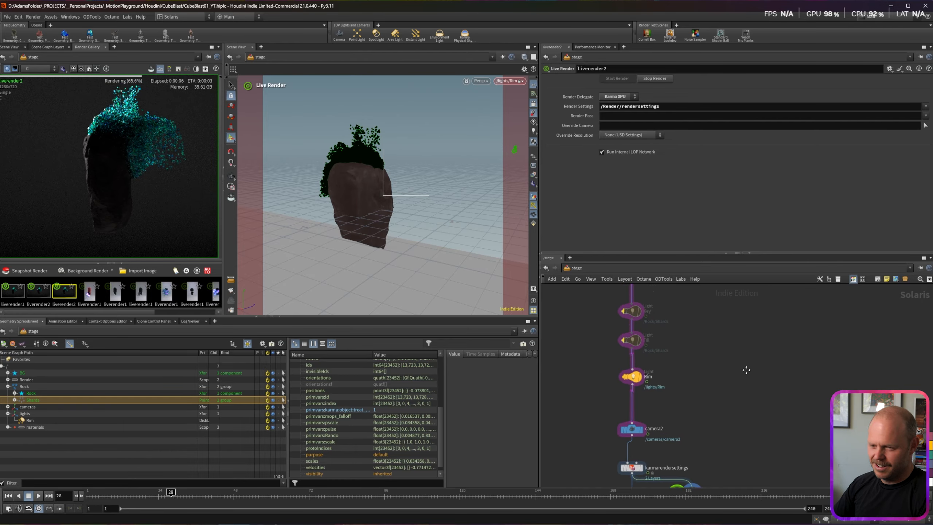
pyautogui.scroll(-2, 741, 367)
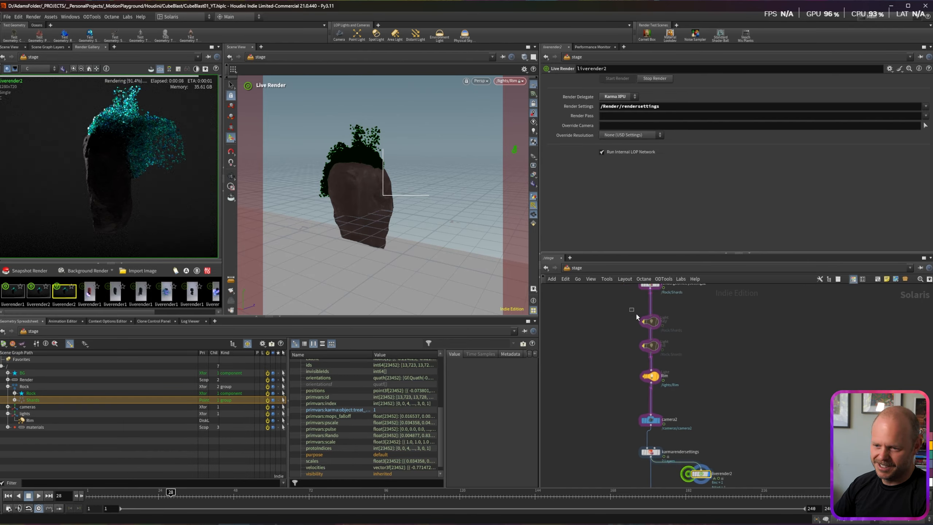
pyautogui.moveTo(636, 317); pyautogui.dragTo(672, 358)
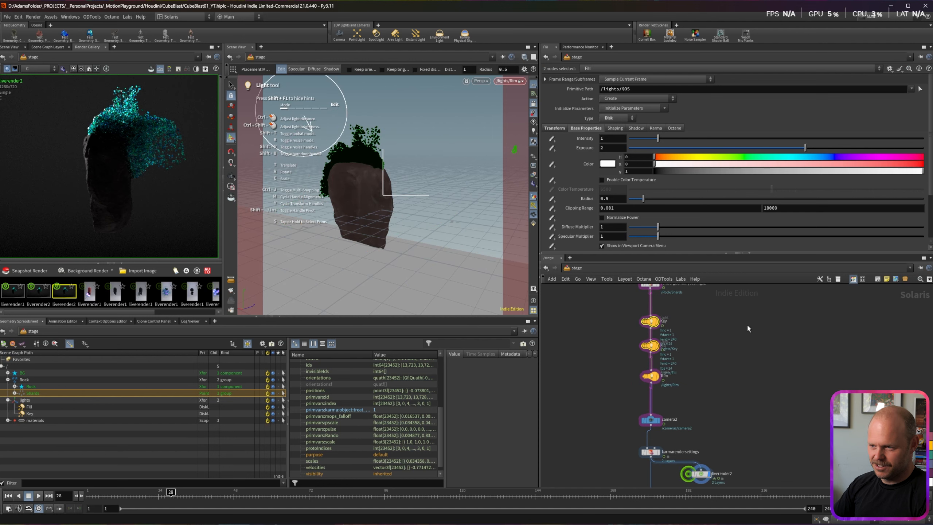
pyautogui.click(745, 325)
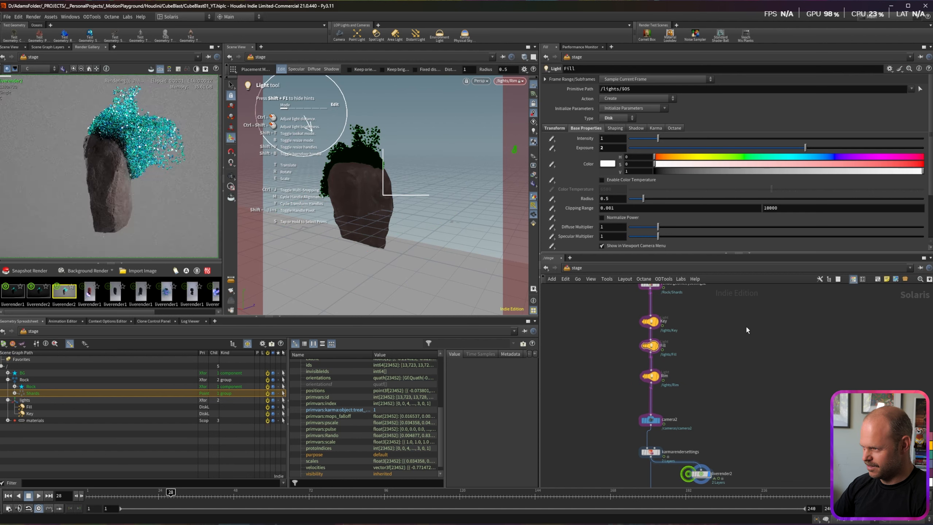
pyautogui.moveTo(742, 324); pyautogui.dragTo(732, 362, button='middle')
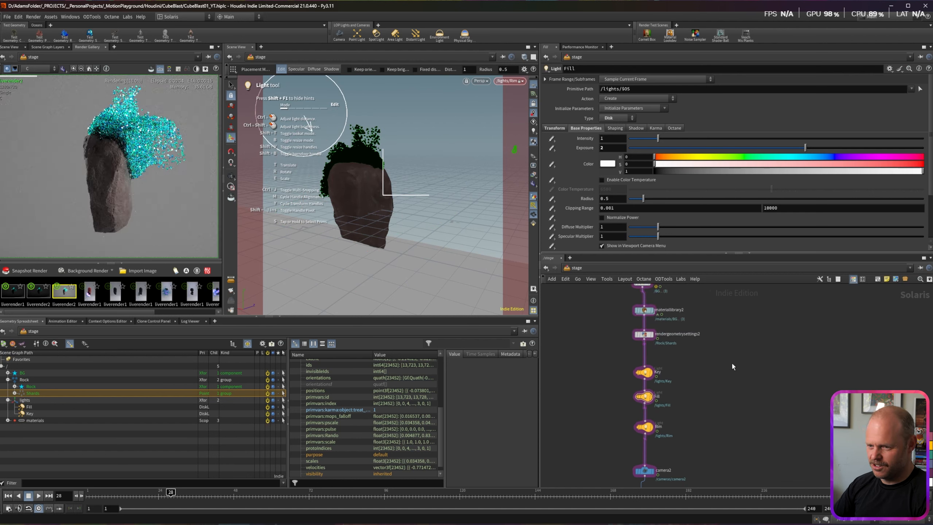
pyautogui.doubleClick(645, 311)
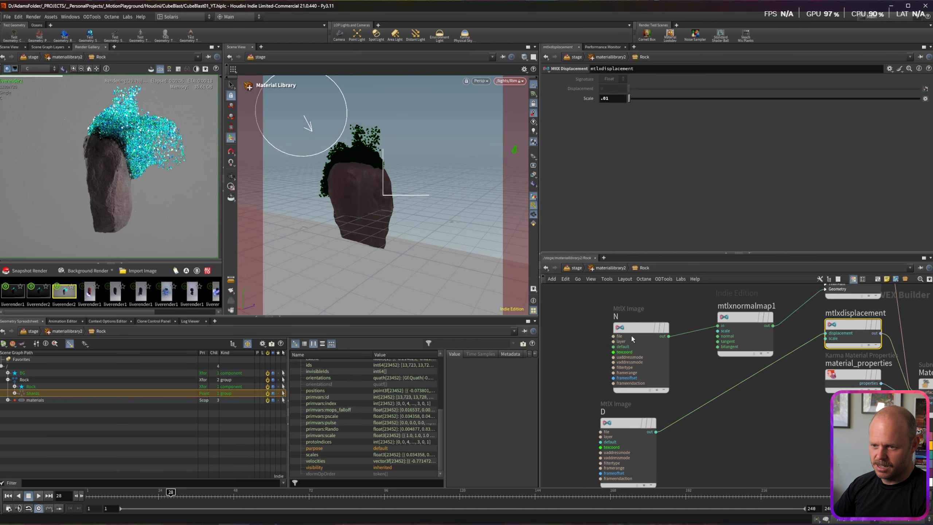
pyautogui.moveTo(707, 290); pyautogui.dragTo(689, 439, button='middle')
pyautogui.moveTo(660, 309); pyautogui.dragTo(702, 390)
pyautogui.write('1')
pyautogui.press('Return')
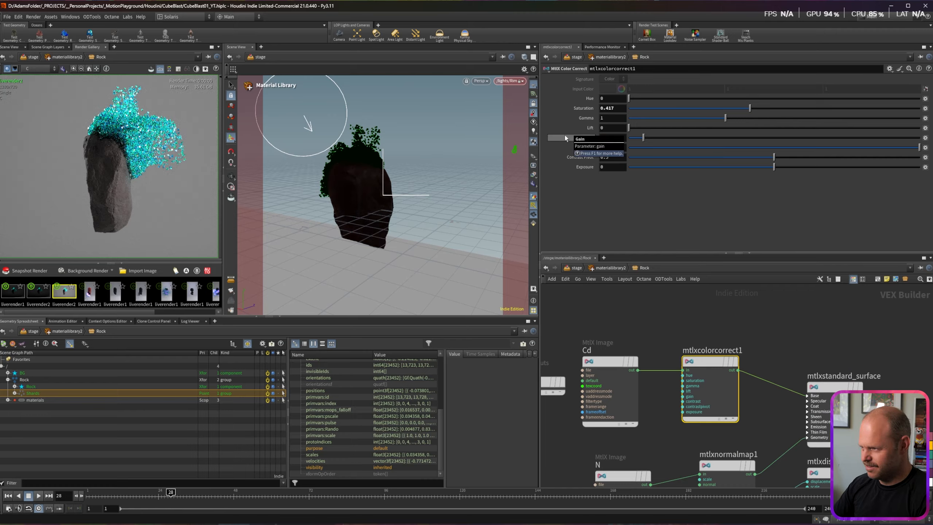
# Step: Back in /stage, move camera2 and karmarendersettings lower in the network
pyautogui.press('u')
pyautogui.press('u')
pyautogui.moveTo(692, 435); pyautogui.dragTo(694, 402, button='middle')
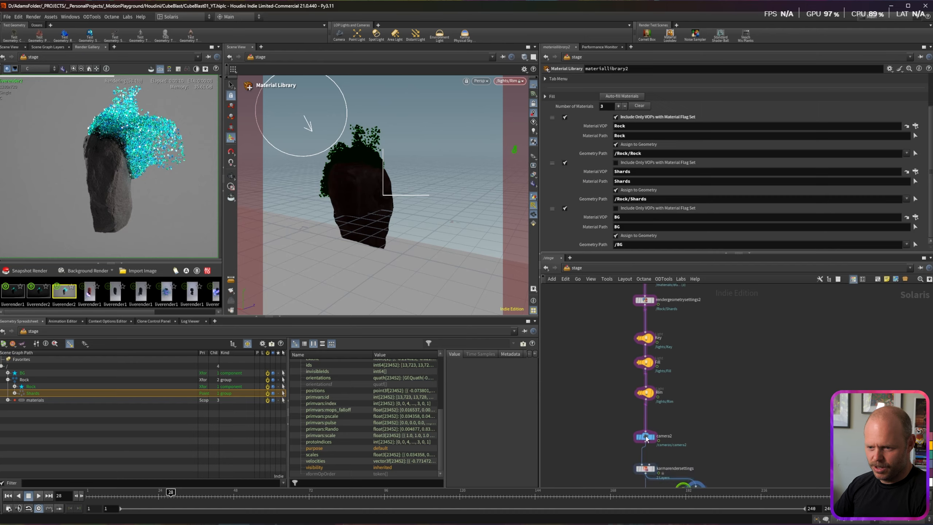
pyautogui.moveTo(612, 429); pyautogui.dragTo(664, 477)
pyautogui.moveTo(646, 437); pyautogui.dragTo(645, 448)
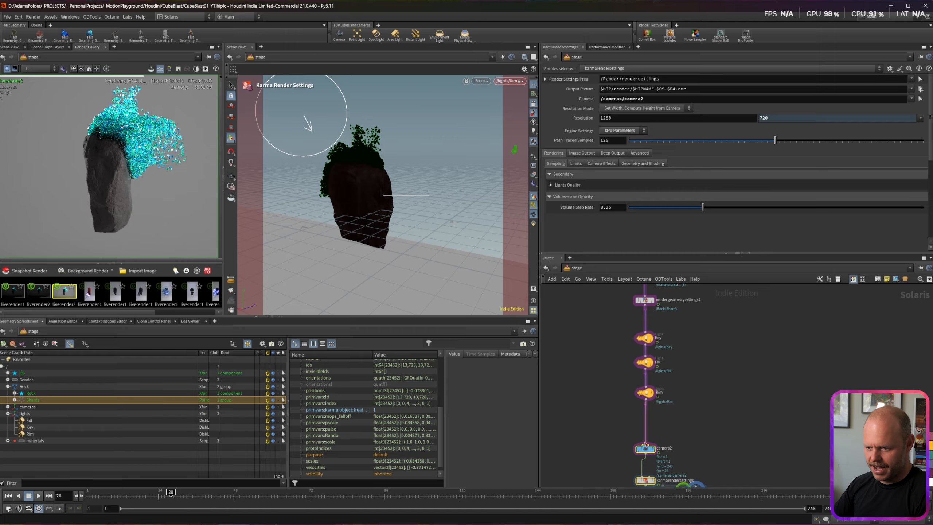
pyautogui.click(626, 411)
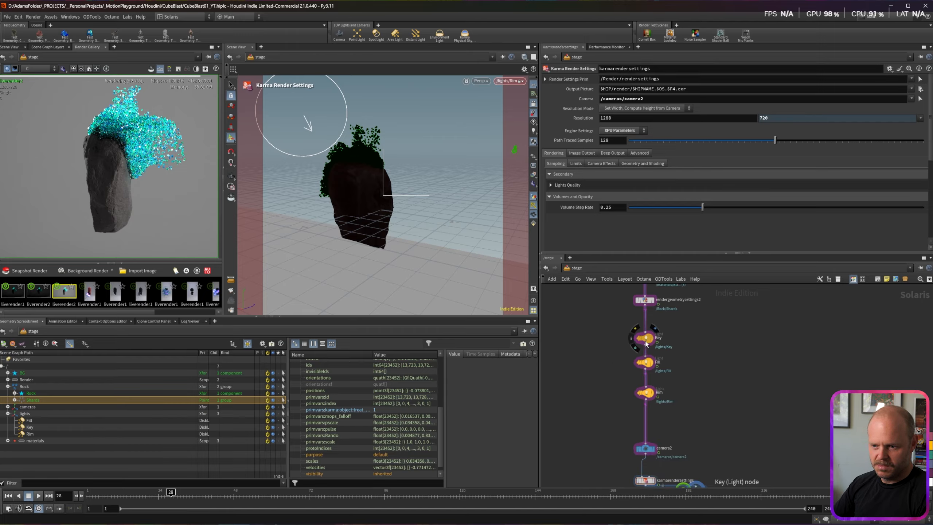
# Step: Duplicate the Key light as Key1 after Rim, aim it through its view, and save the scene
pyautogui.keyDown('alt'); pyautogui.moveTo(647, 341); pyautogui.dragTo(647, 418); pyautogui.keyUp('alt')
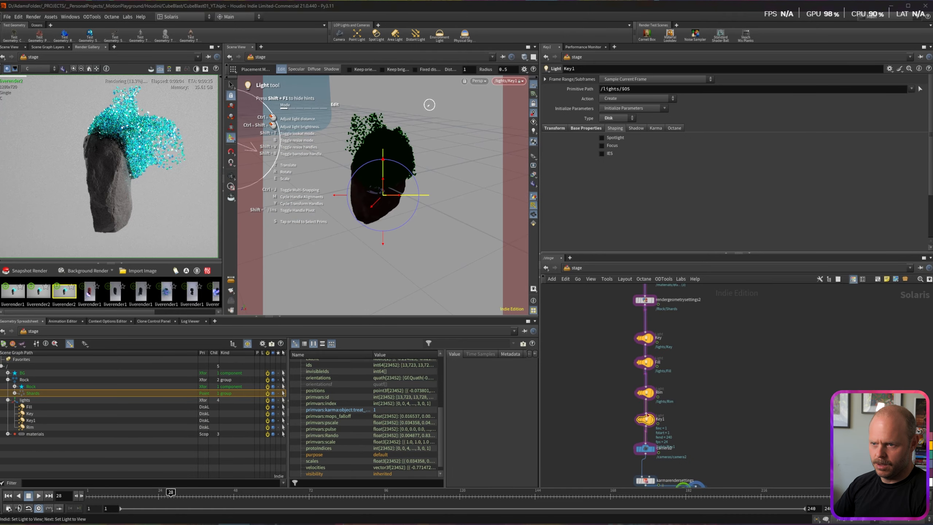
pyautogui.keyDown('alt'); pyautogui.moveTo(341, 177); pyautogui.dragTo(496, 195); pyautogui.keyUp('alt')
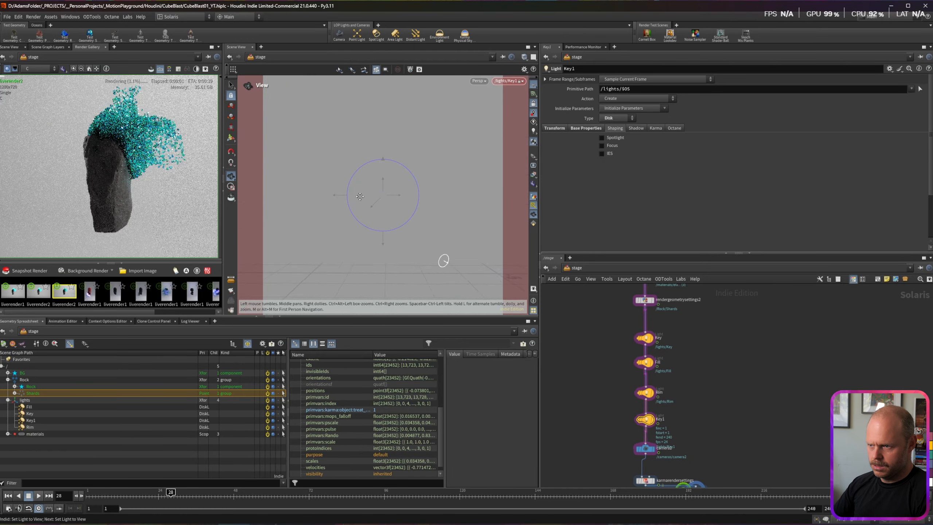
pyautogui.keyDown('alt'); pyautogui.moveTo(359, 196); pyautogui.dragTo(376, 221); pyautogui.keyUp('alt')
pyautogui.moveTo(597, 323); pyautogui.dragTo(661, 399)
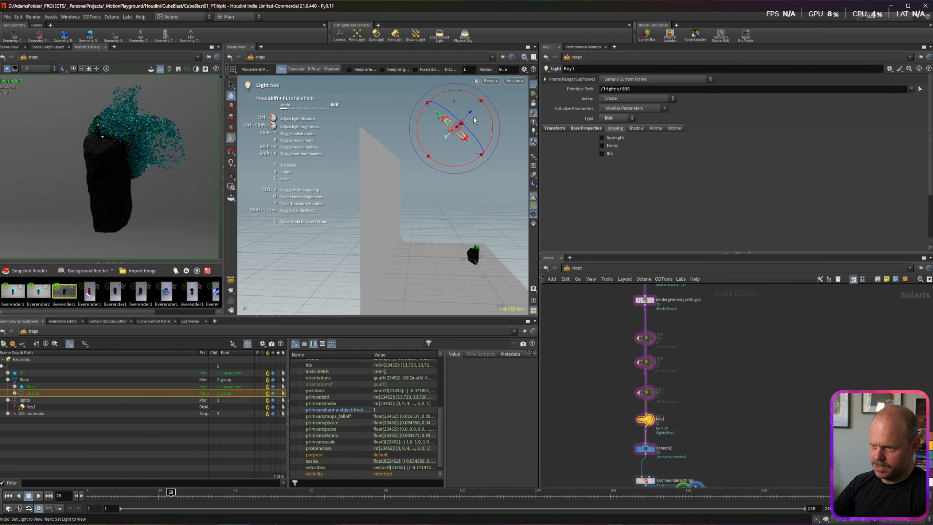
pyautogui.moveTo(459, 121); pyautogui.dragTo(433, 144)
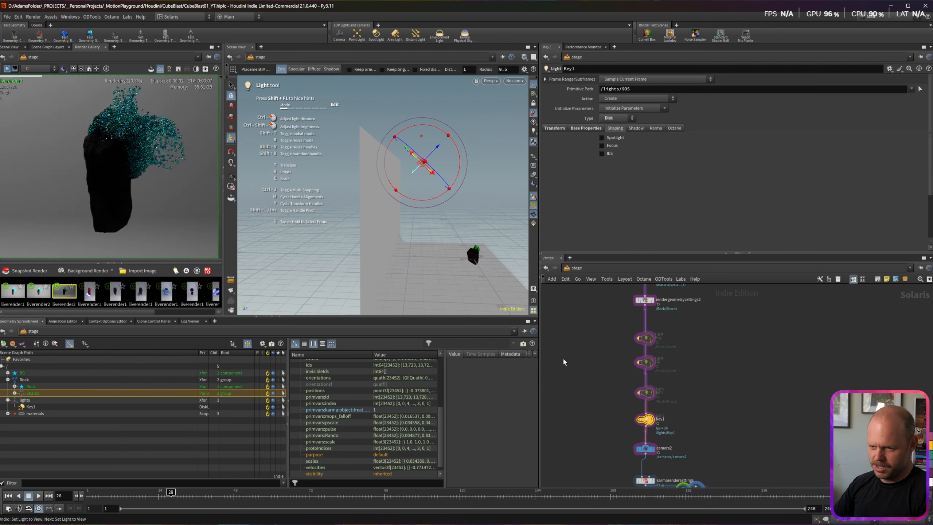
pyautogui.moveTo(410, 152)
pyautogui.mouseDown()
pyautogui.moveTo(418, 160)
pyautogui.moveTo(402, 164)
pyautogui.mouseUp()
pyautogui.hotkey('ctrl', 'z')
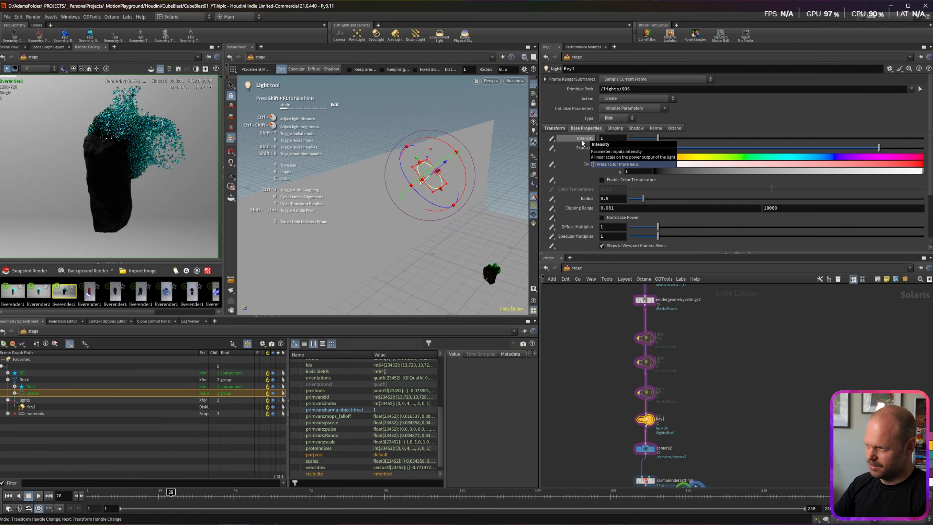
pyautogui.moveTo(797, 366); pyautogui.dragTo(755, 398)
pyautogui.hotkey('ctrl', 's')
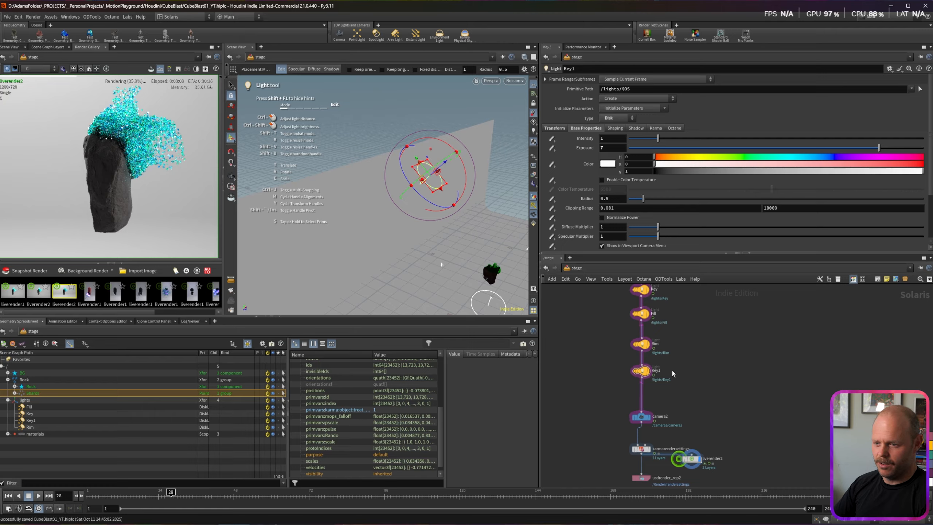
# Step: Add a Light Linker node to the stage using the 'light link' search
pyautogui.press('Tab')
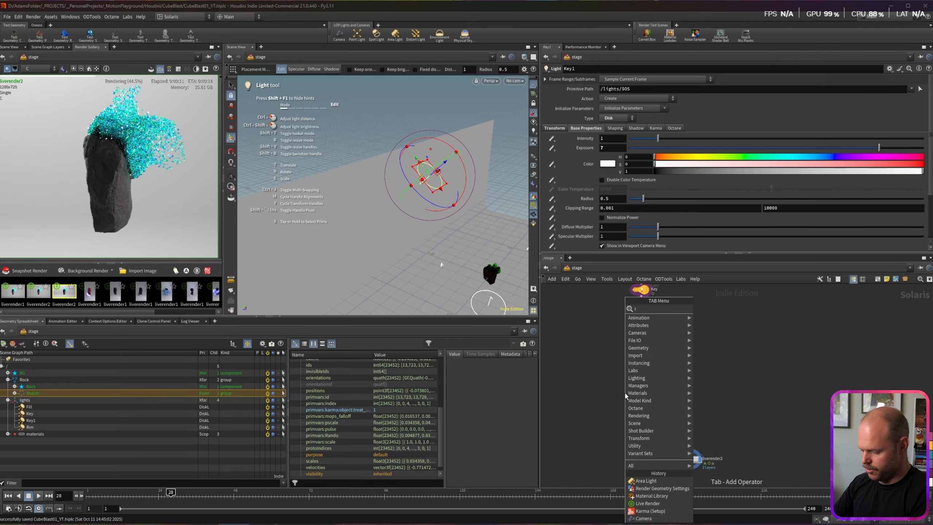
pyautogui.write('light link')
pyautogui.press('Return')
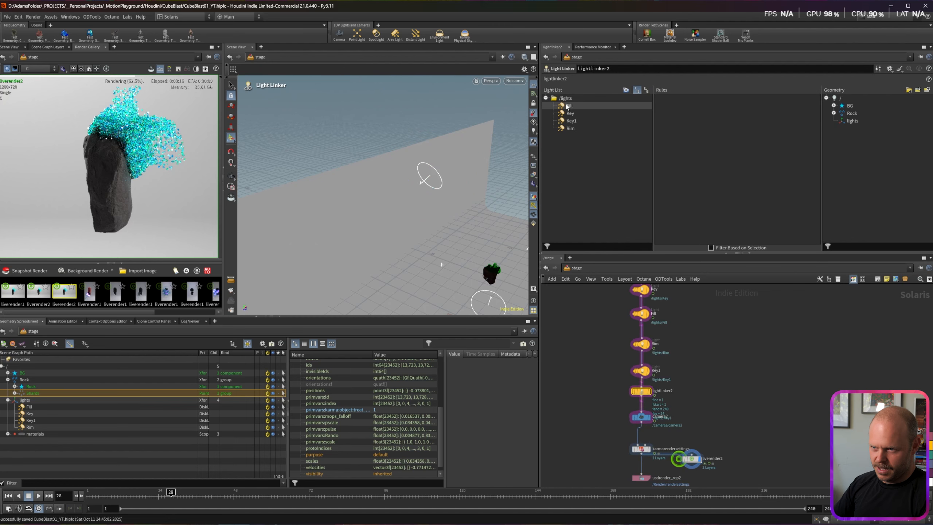
# Step: Rename Key1 to BG_Light and add a rule linking BG_Light to the BG geometry
pyautogui.doubleClick(655, 370)
pyautogui.write('BG_Light')
pyautogui.press('Return')
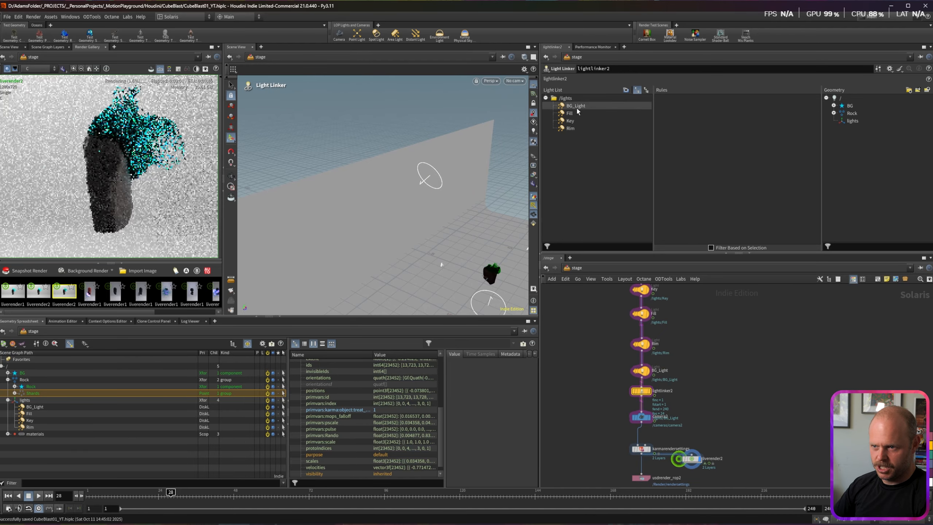
pyautogui.moveTo(568, 109); pyautogui.dragTo(699, 107)
pyautogui.moveTo(850, 106); pyautogui.dragTo(689, 105)
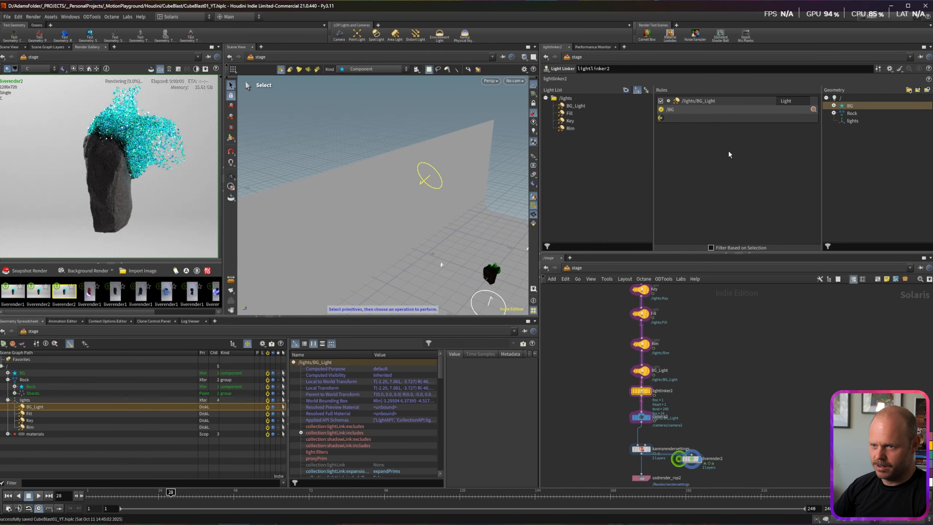
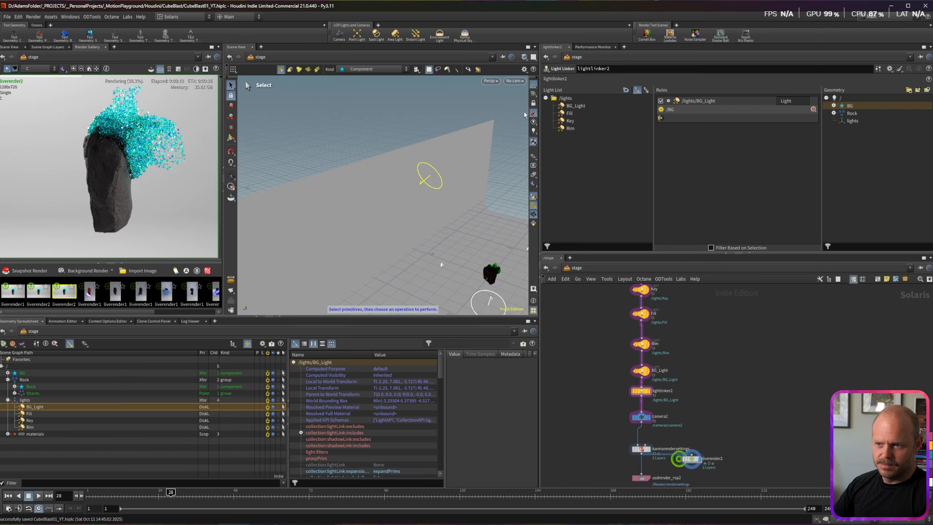
# Step: Add light-linking rules for the Rim and Key lights and include the Rock geometry in them
pyautogui.click(567, 114)
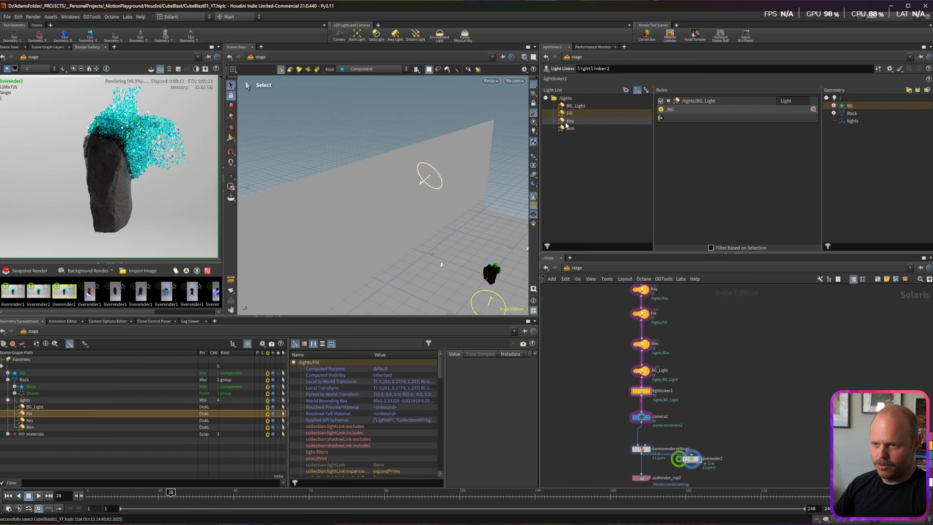
pyautogui.click(562, 129)
pyautogui.moveTo(563, 129); pyautogui.dragTo(737, 159)
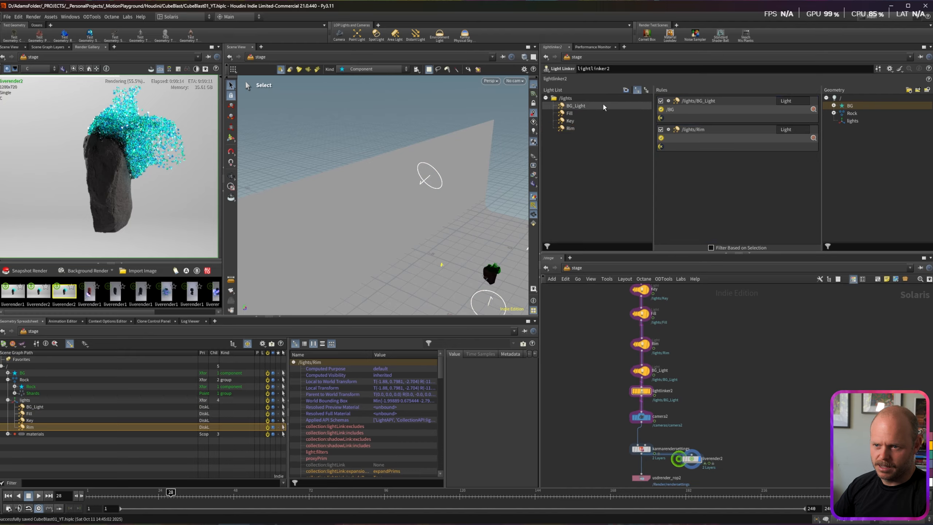
pyautogui.click(566, 115)
pyautogui.moveTo(565, 120); pyautogui.dragTo(722, 202)
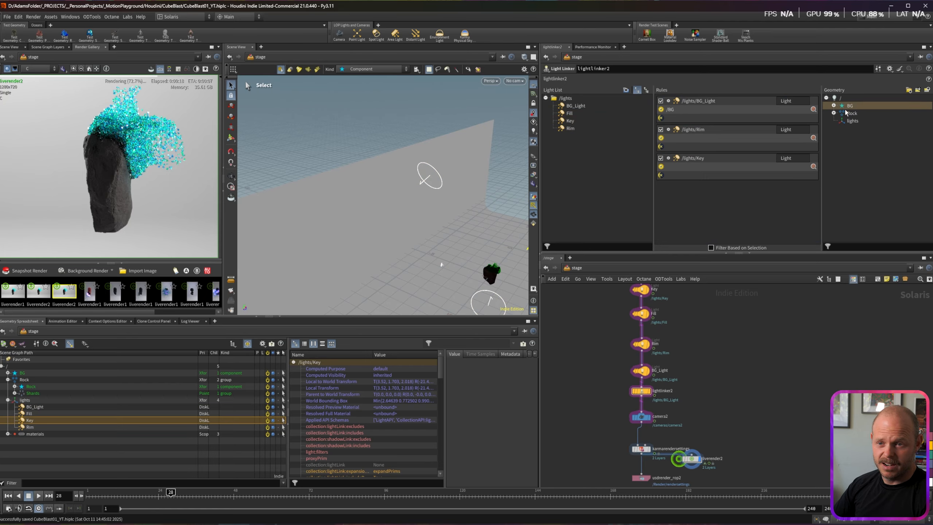
pyautogui.moveTo(851, 113); pyautogui.dragTo(727, 137)
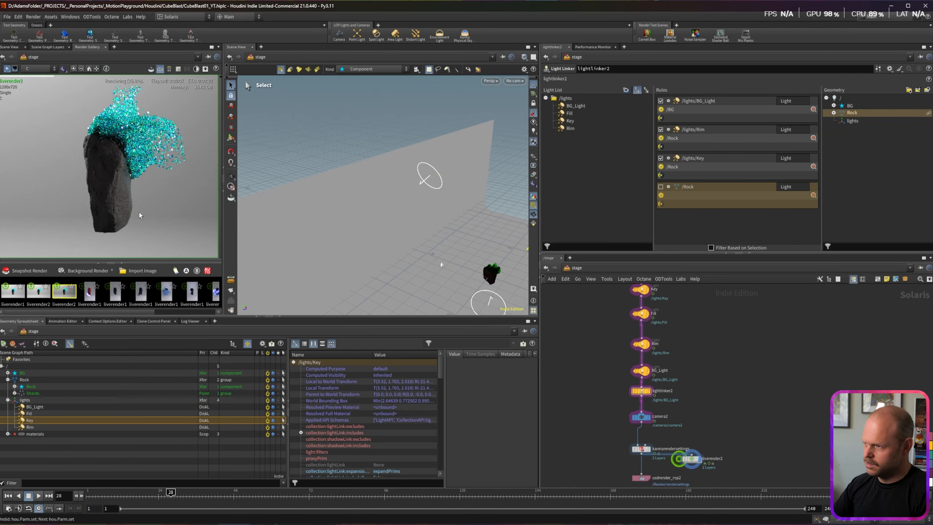
# Step: Reframe the render view and scrub to frame 46 to confirm only the rock is lit
pyautogui.scroll(-5, 139, 176)
pyautogui.scroll(2, 146, 159)
pyautogui.moveTo(121, 154)
pyautogui.mouseDown(button='middle')
pyautogui.moveTo(106, 162)
pyautogui.moveTo(122, 132)
pyautogui.moveTo(128, 146)
pyautogui.mouseUp(button='middle')
pyautogui.scroll(3, 106, 165)
pyautogui.moveTo(199, 494); pyautogui.dragTo(216, 494)
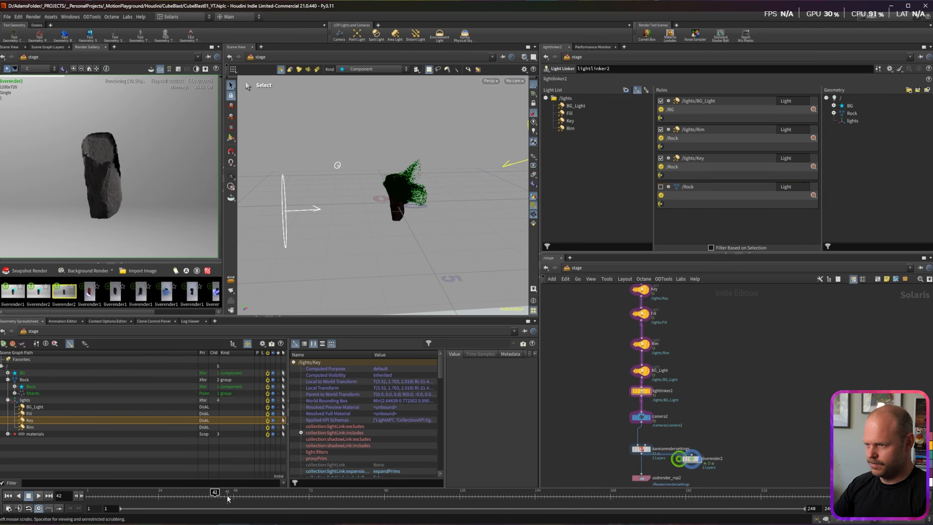
pyautogui.click(229, 494)
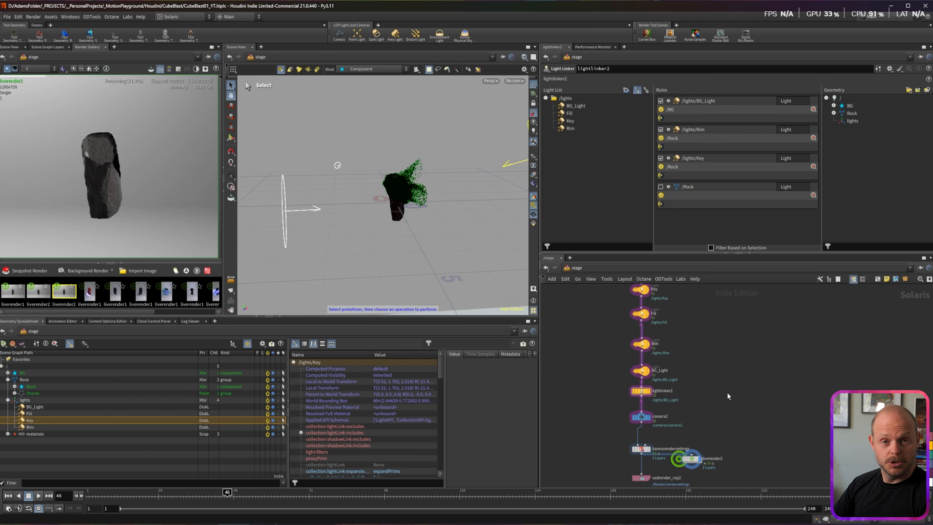
# Step: Stop and restart the liverender2 live render and view the particle render
pyautogui.moveTo(740, 432); pyautogui.dragTo(735, 404, button='middle')
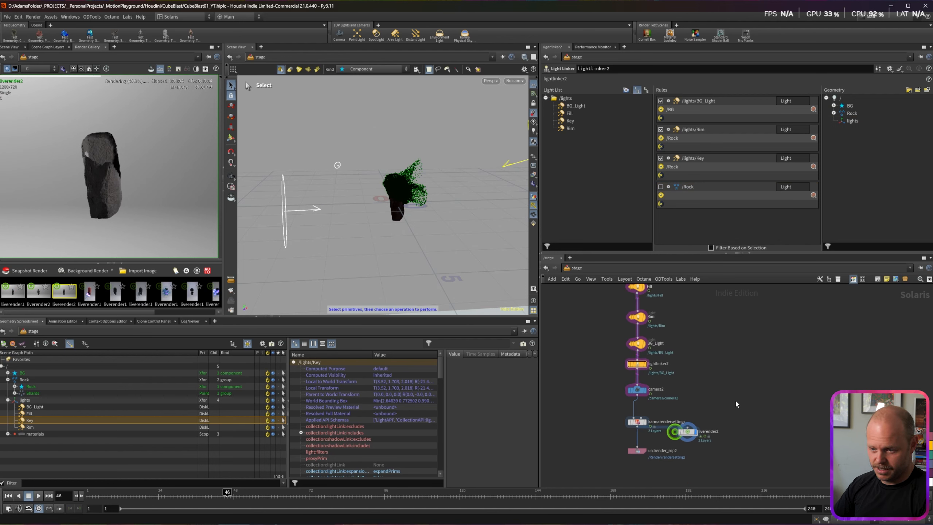
pyautogui.click(690, 431)
pyautogui.click(654, 78)
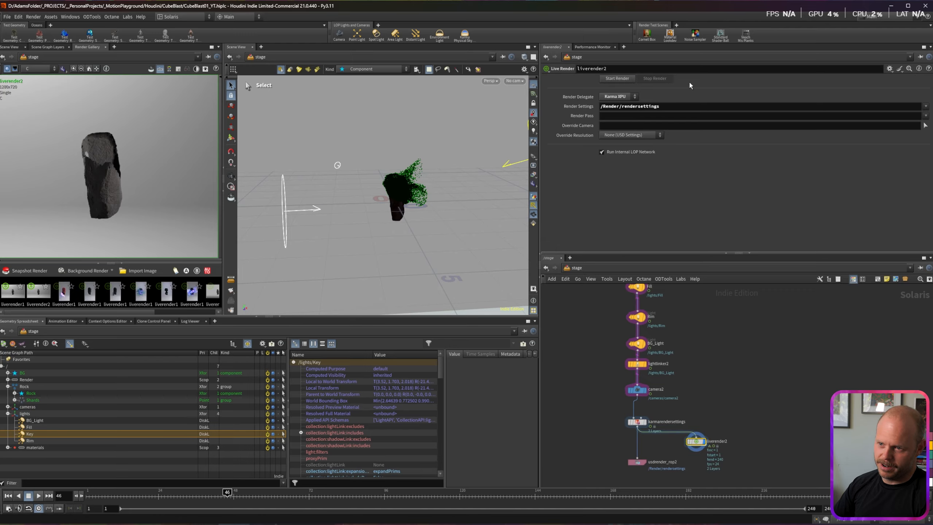
pyautogui.click(617, 78)
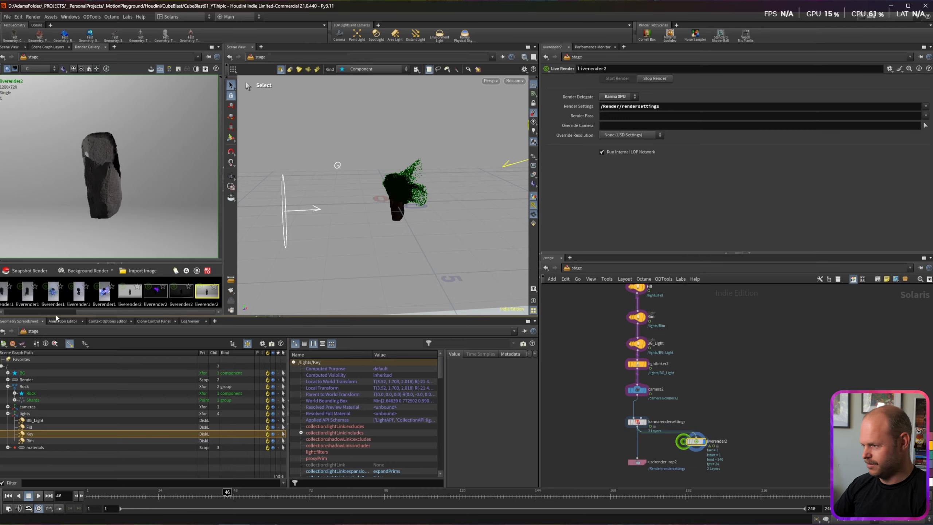
pyautogui.moveTo(112, 315); pyautogui.dragTo(22, 319)
pyautogui.click(65, 292)
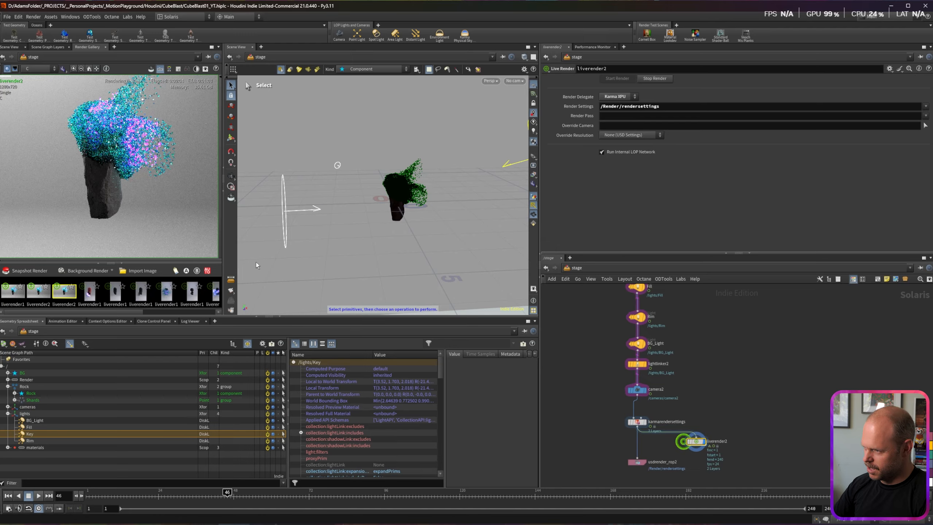
# Step: Enter 64 Path Traced Samples in karmarendersettings, then select the Rock_Render01 node
pyautogui.click(637, 421)
pyautogui.click(618, 140)
pyautogui.write('64')
pyautogui.press('Return')
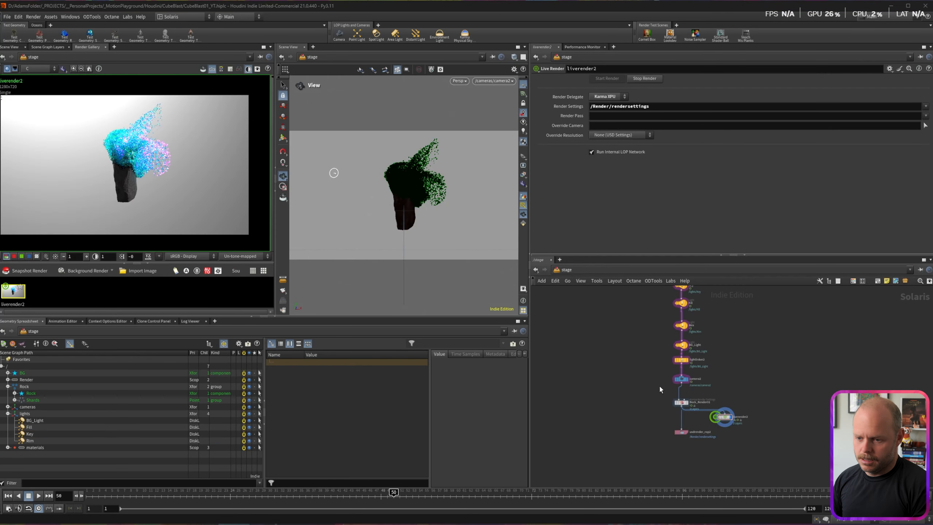
pyautogui.moveTo(654, 388); pyautogui.dragTo(692, 409)
pyautogui.moveTo(652, 393); pyautogui.dragTo(689, 413)
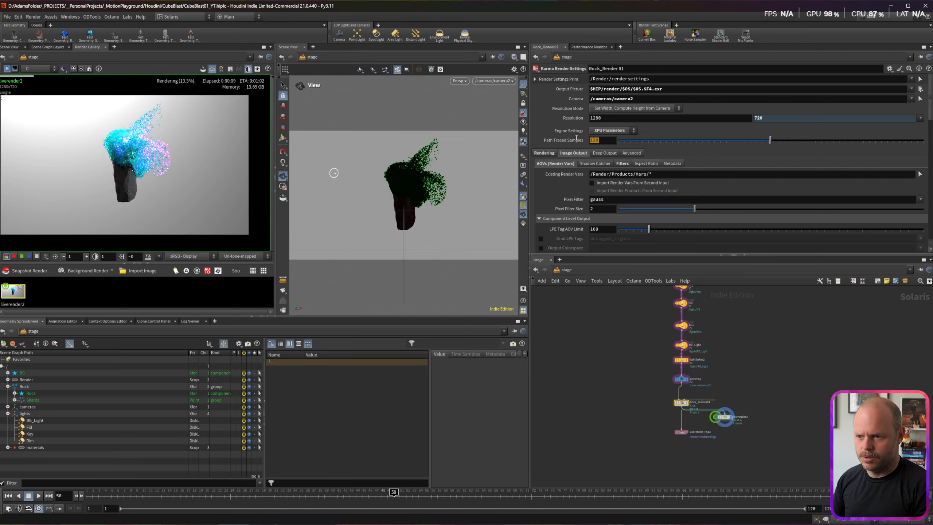
# Step: Set Rock_Render01 to 64 path traced samples with the NVIDIA OptiX denoiser
pyautogui.moveTo(576, 138); pyautogui.dragTo(582, 137)
pyautogui.write('64')
pyautogui.press('Return')
pyautogui.click(622, 163)
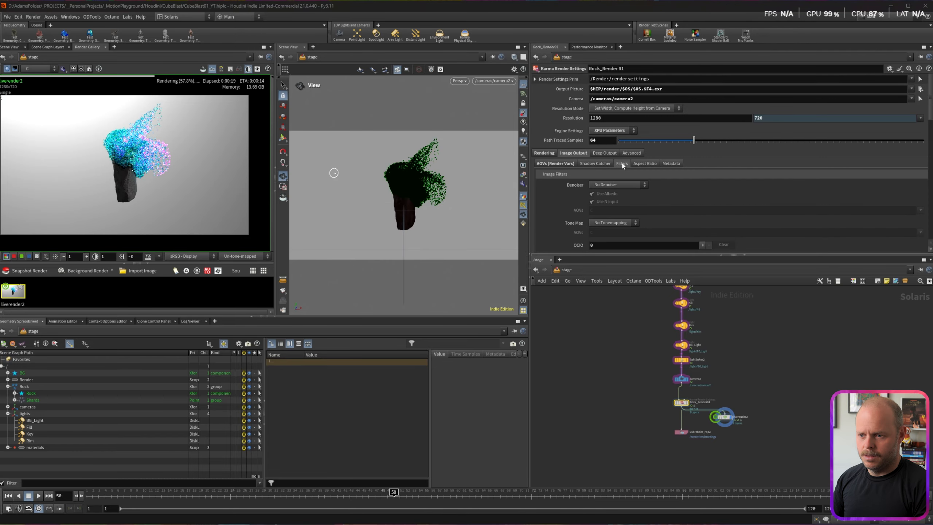
pyautogui.click(616, 184)
pyautogui.click(613, 200)
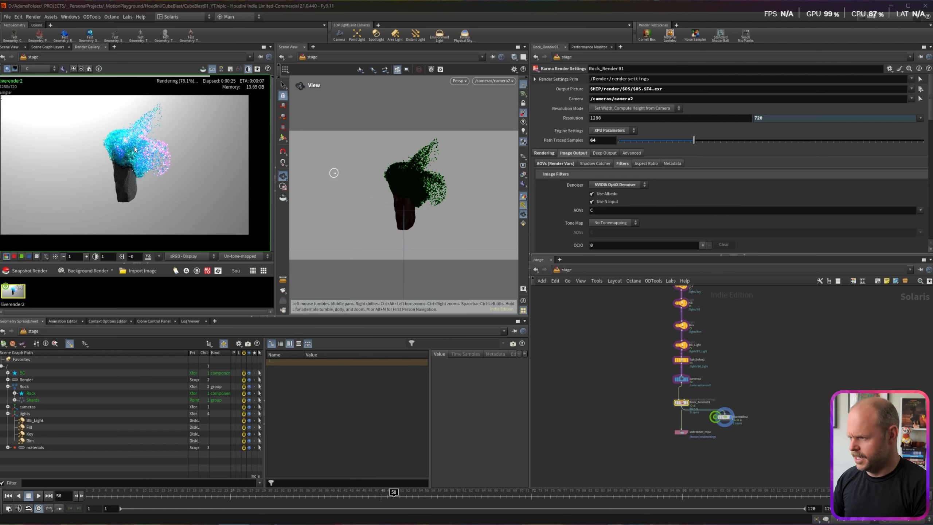
# Step: Set the Rendering ray limits to SSS 0 and refraction 5
pyautogui.scroll(6, 134, 149)
pyautogui.scroll(-4, 134, 149)
pyautogui.click(551, 155)
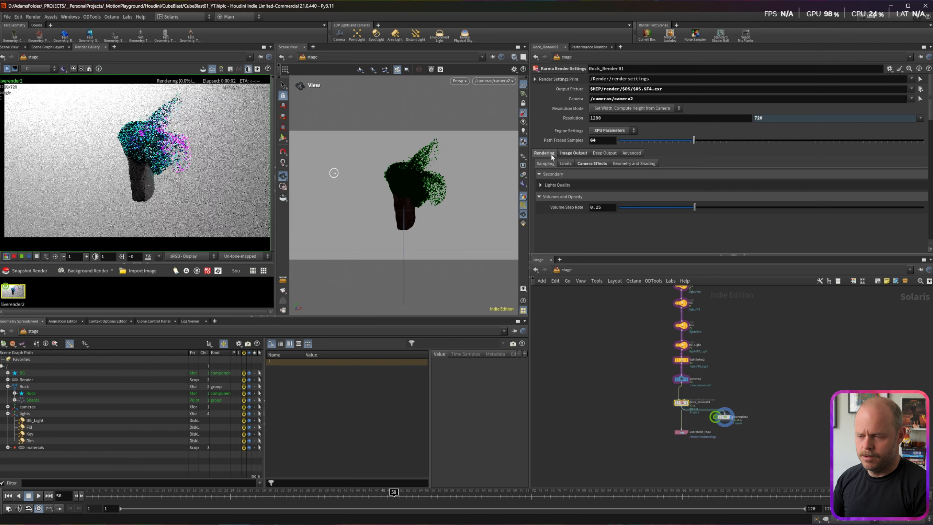
pyautogui.click(565, 163)
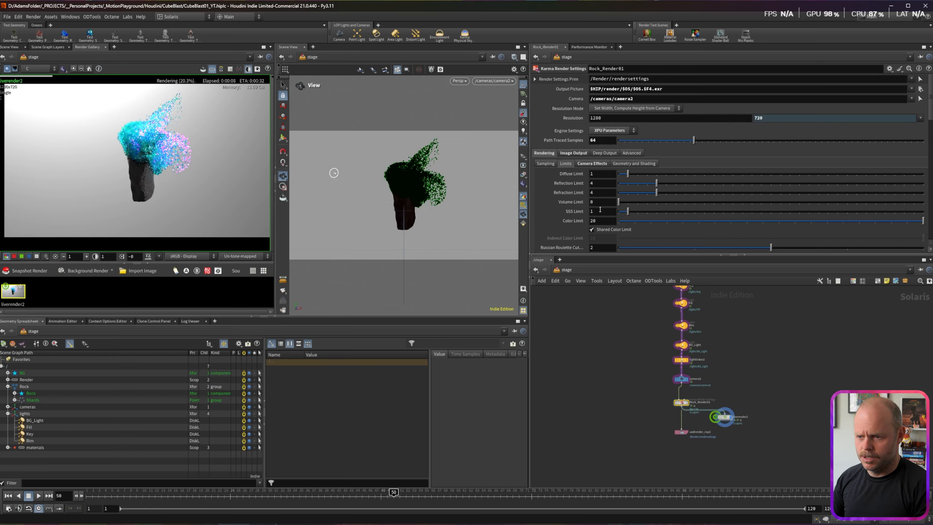
pyautogui.click(600, 210)
pyautogui.write('0')
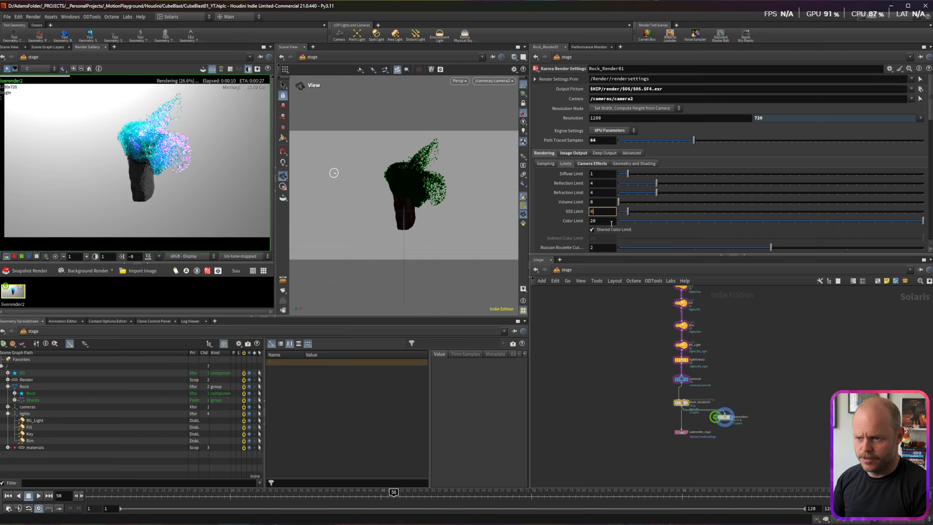
pyautogui.press('Return')
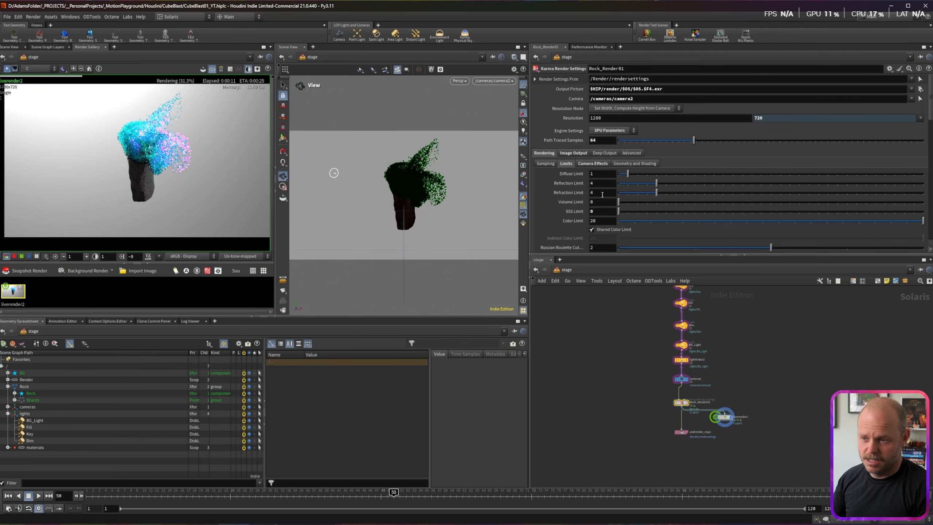
pyautogui.click(602, 192)
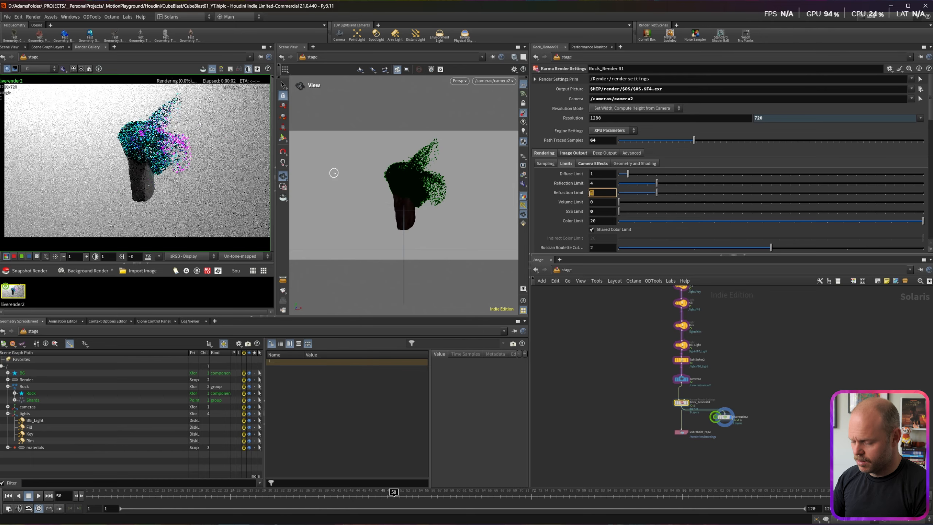
pyautogui.write('5')
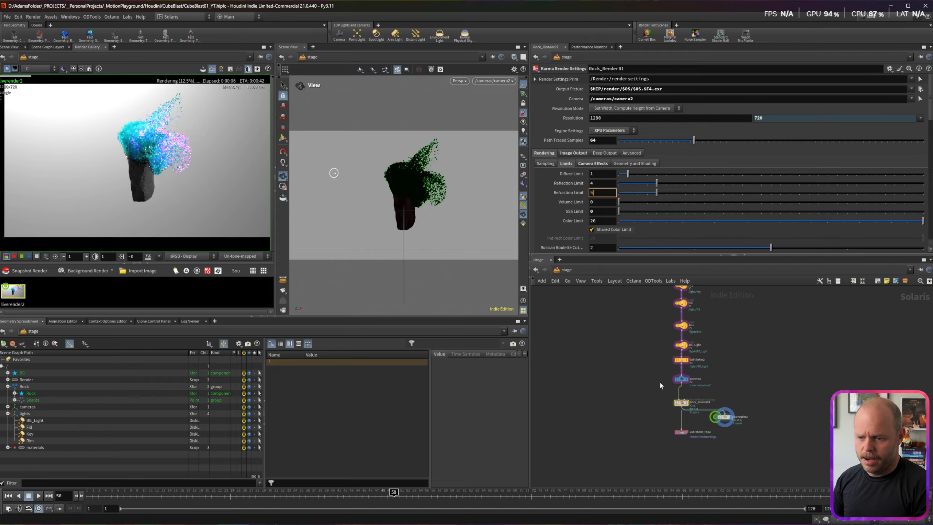
pyautogui.press('Return')
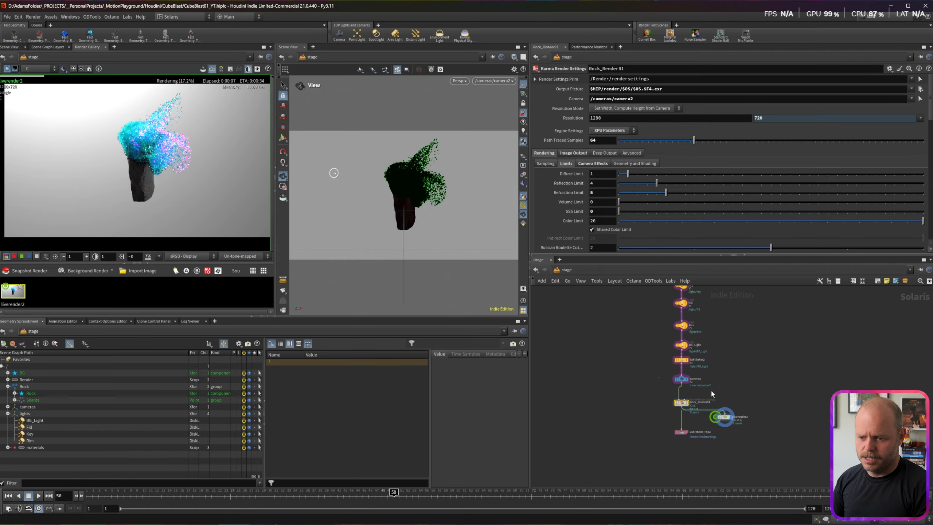
pyautogui.click(681, 379)
# Step: Try camera2 F-Stop values 1 and .1, settle on 2, and jump to frame 38
pyautogui.write('1')
pyautogui.press('Return')
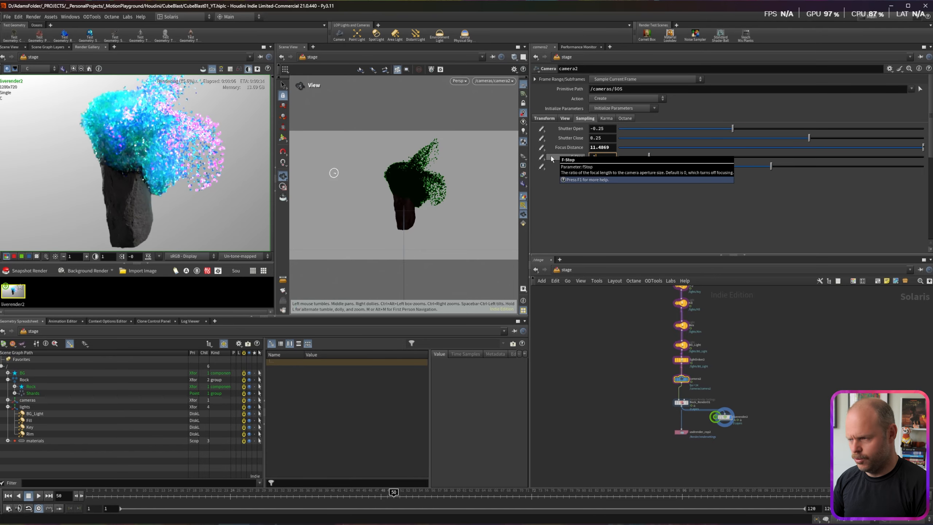
pyautogui.write('.1')
pyautogui.press('Return')
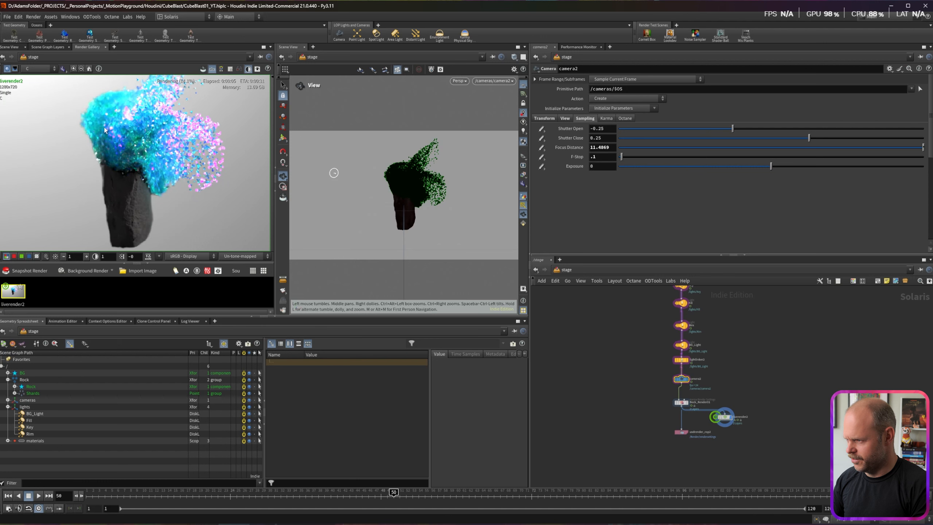
pyautogui.click(603, 157)
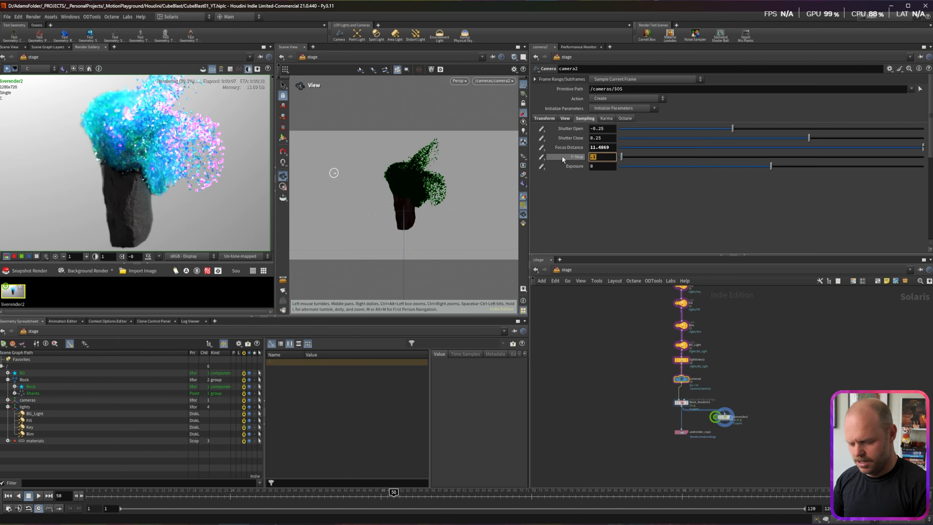
pyautogui.write('2')
pyautogui.press('Return')
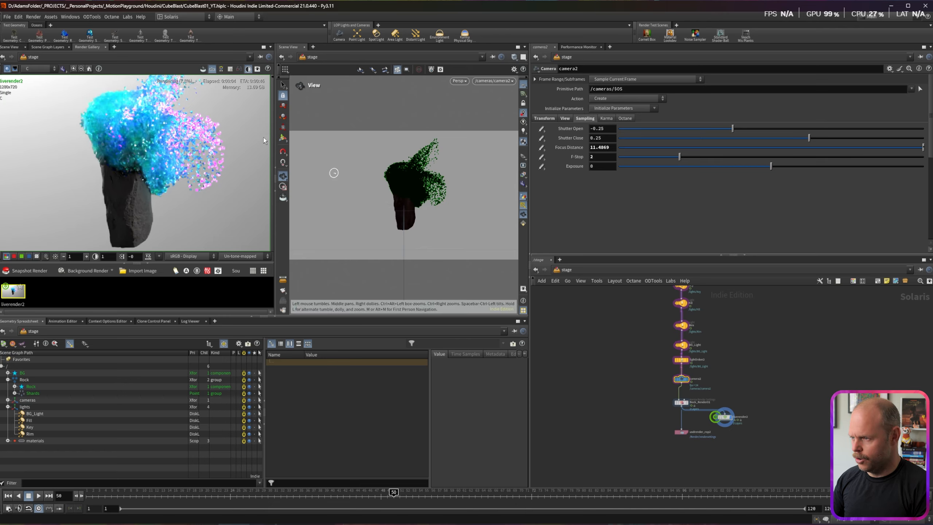
pyautogui.moveTo(647, 372); pyautogui.dragTo(661, 374)
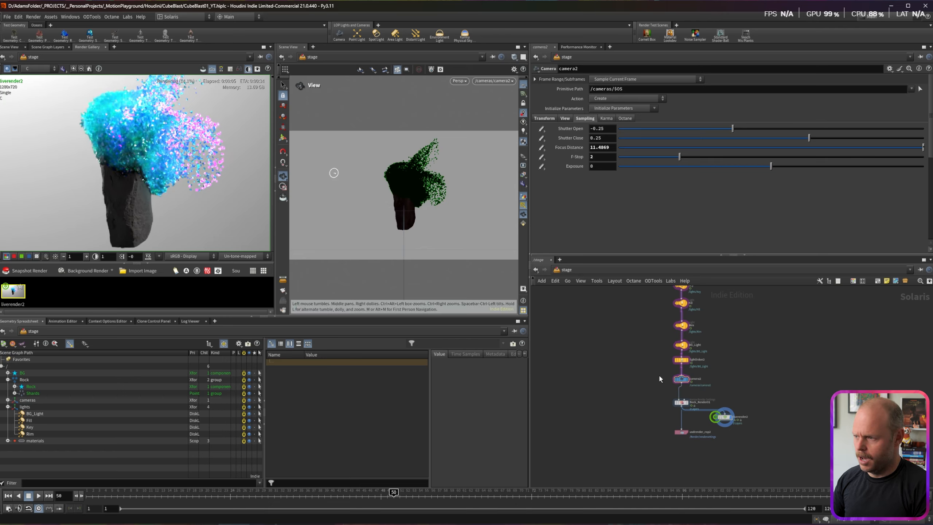
pyautogui.click(323, 494)
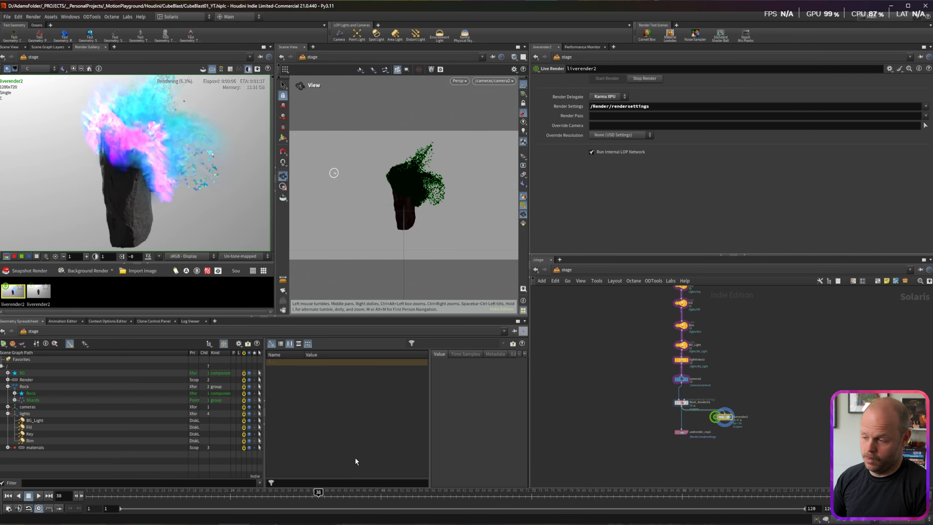
pyautogui.moveTo(655, 370); pyautogui.dragTo(715, 383)
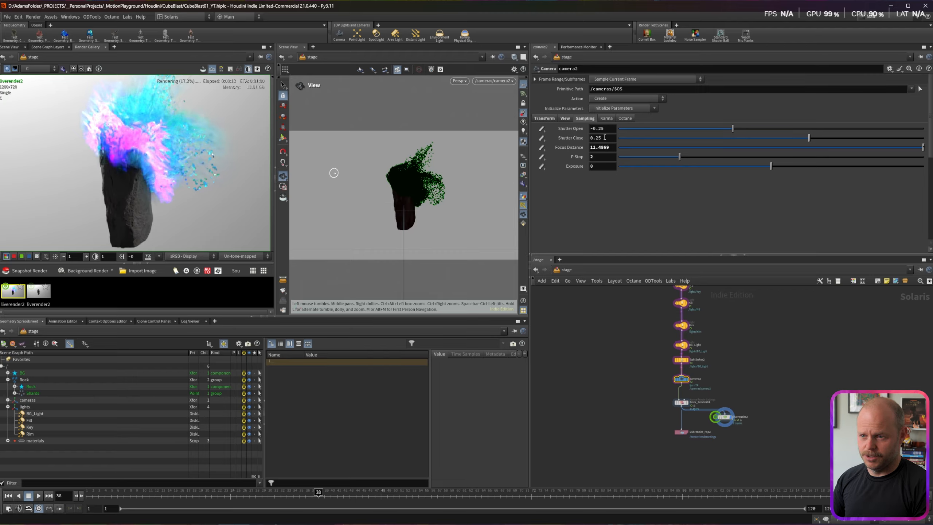
# Step: Make Shutter Open a negated relative reference to Shutter Close, and set Shutter Close to .05
pyautogui.rightClick(606, 137)
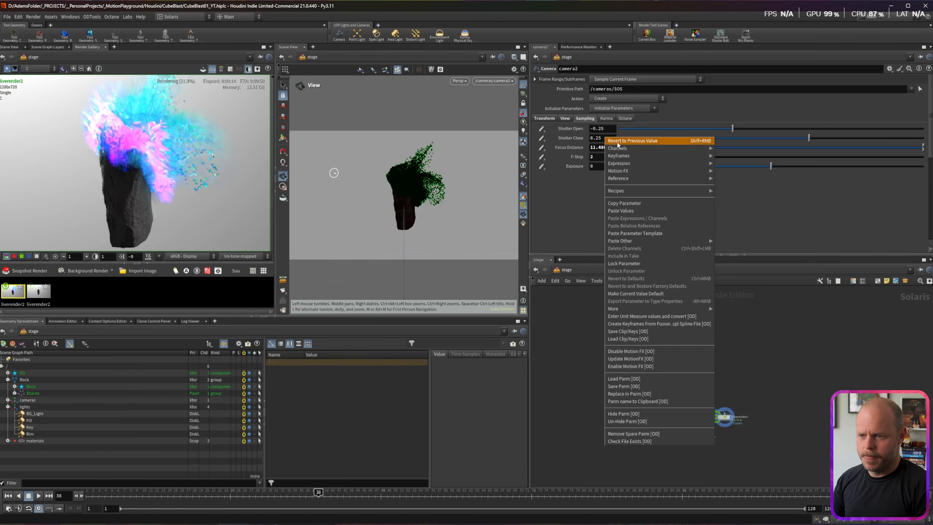
pyautogui.click(623, 204)
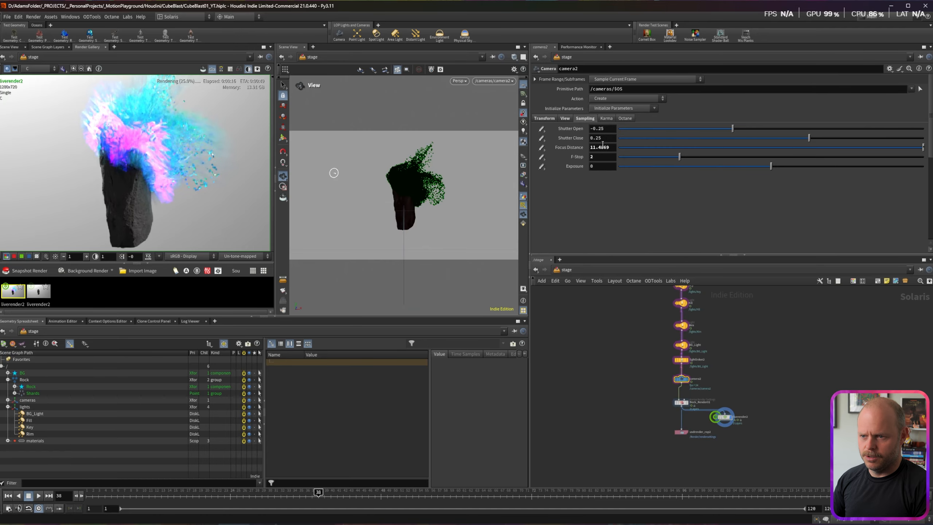
pyautogui.rightClick(606, 129)
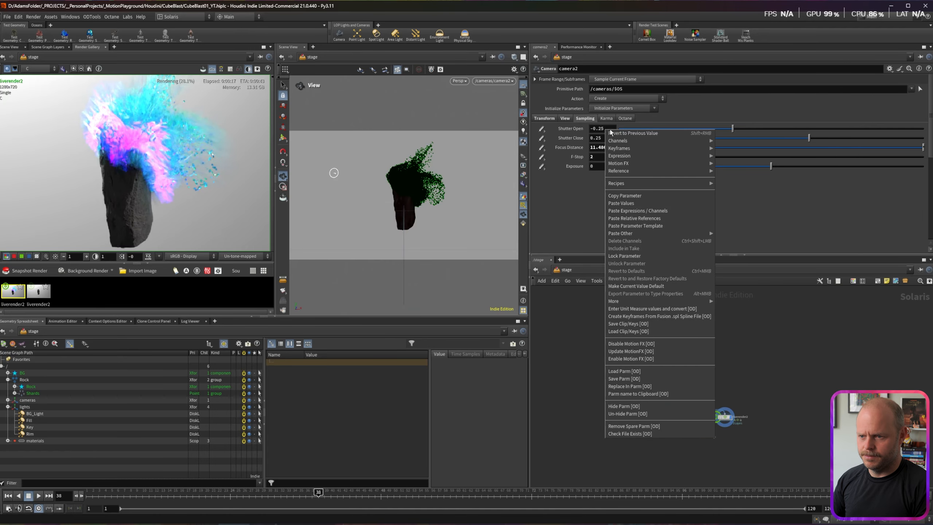
pyautogui.click(637, 218)
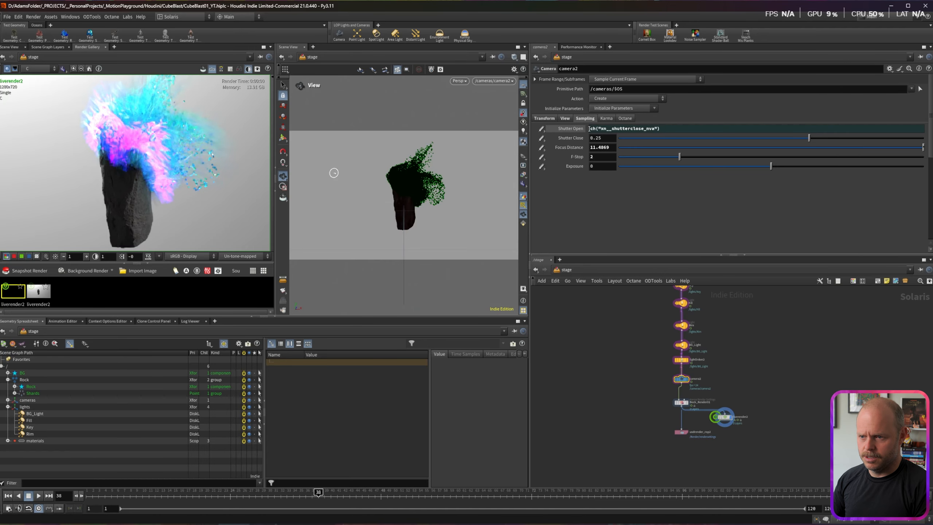
pyautogui.click(589, 128)
pyautogui.write('-')
pyautogui.press('Return')
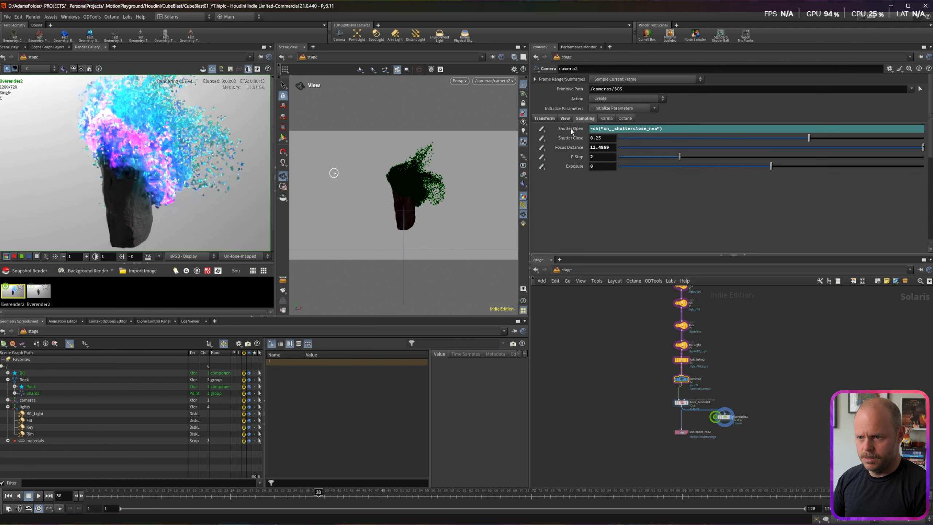
pyautogui.click(571, 129)
pyautogui.write('.05')
pyautogui.press('Return')
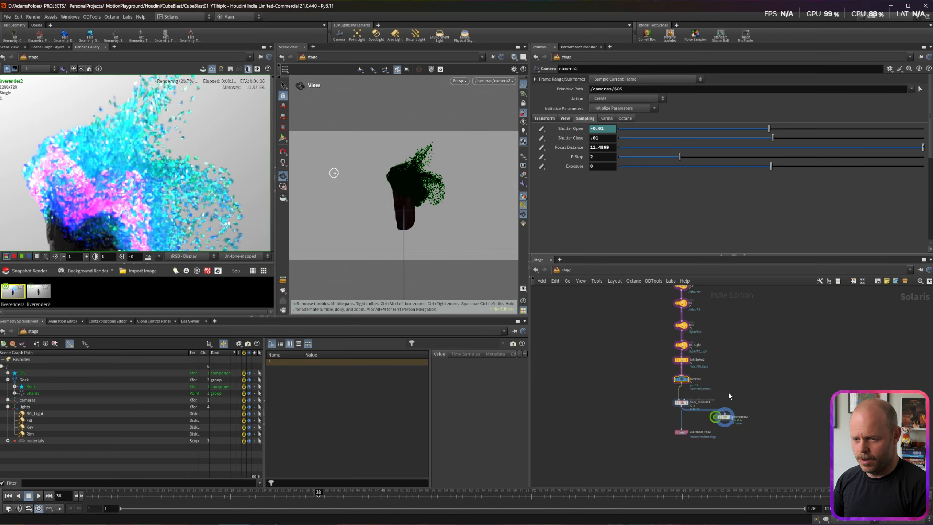
# Step: Set Rock_Render01's denoiser to No Denoiser and inspect the particles
pyautogui.click(687, 404)
pyautogui.click(580, 154)
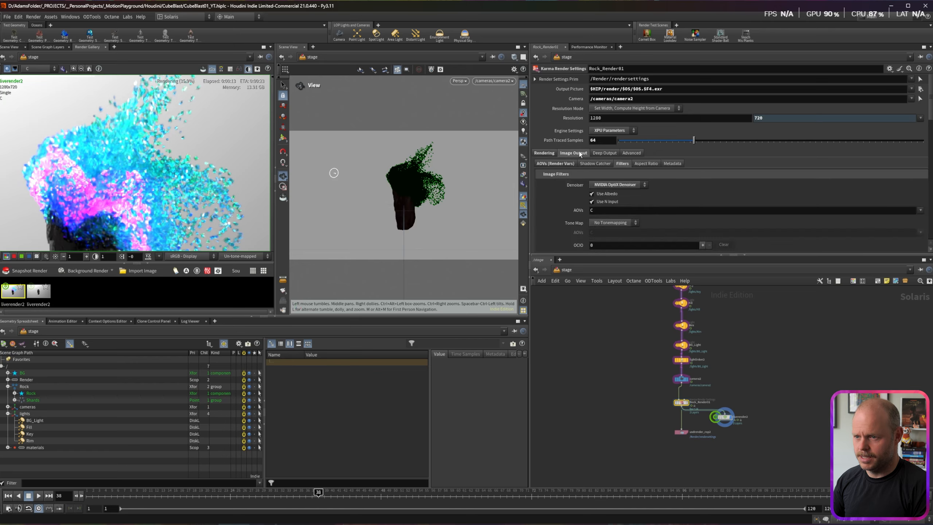
pyautogui.click(615, 185)
pyautogui.click(610, 184)
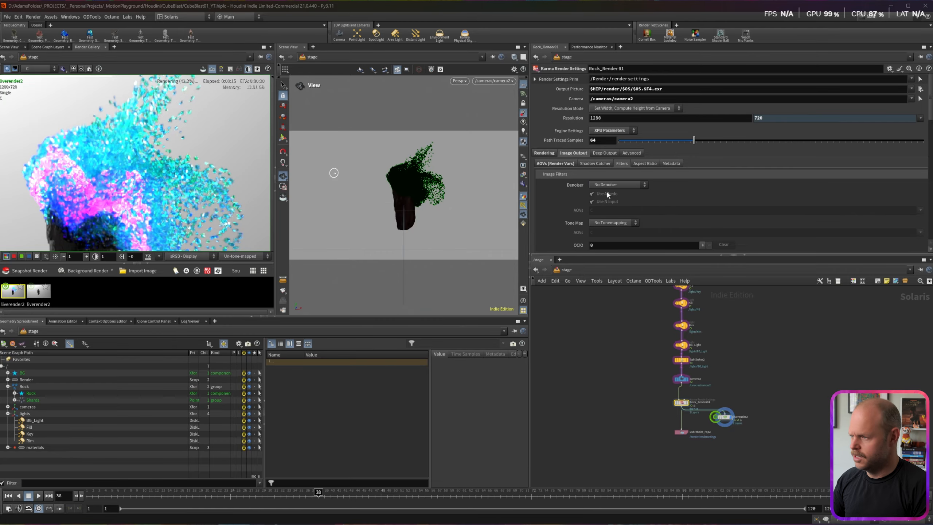
pyautogui.moveTo(85, 193); pyautogui.dragTo(102, 146, button='middle')
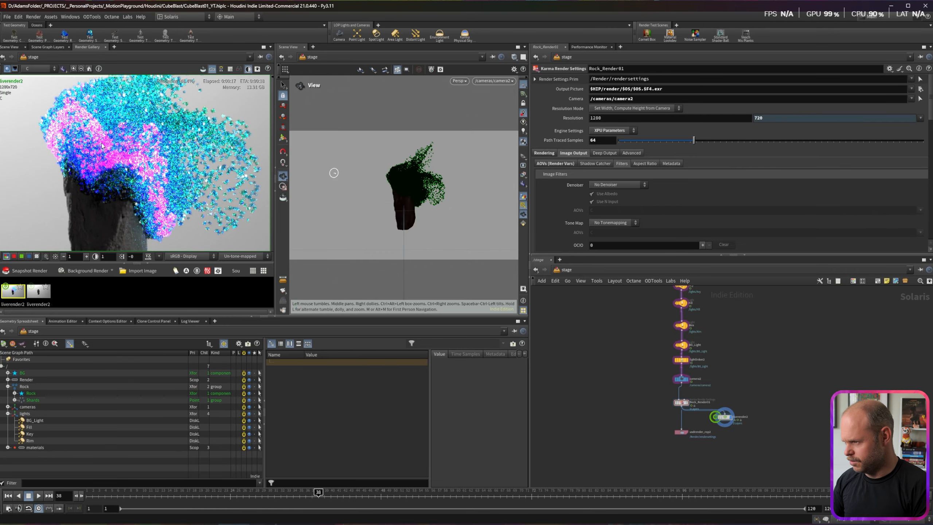
pyautogui.scroll(6, 113, 154)
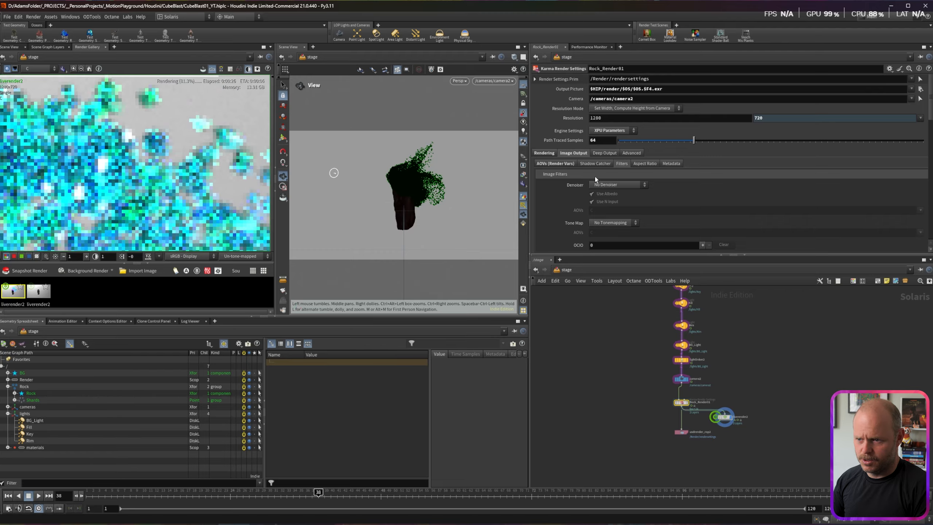
# Step: Turn on Velocity Blur in the camera effects motion blur settings
pyautogui.click(544, 153)
pyautogui.click(590, 164)
pyautogui.scroll(-2, 582, 192)
pyautogui.scroll(-1, 582, 194)
pyautogui.click(603, 209)
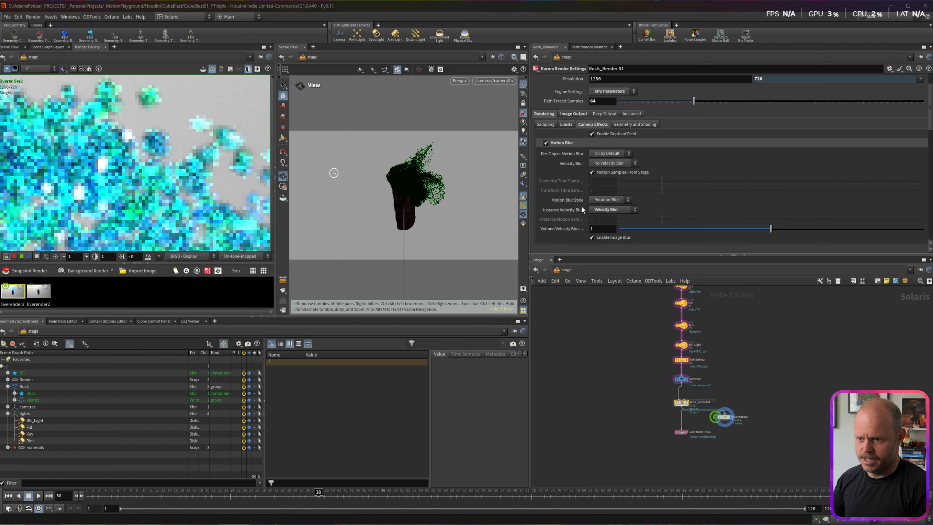
pyautogui.click(604, 164)
pyautogui.click(608, 172)
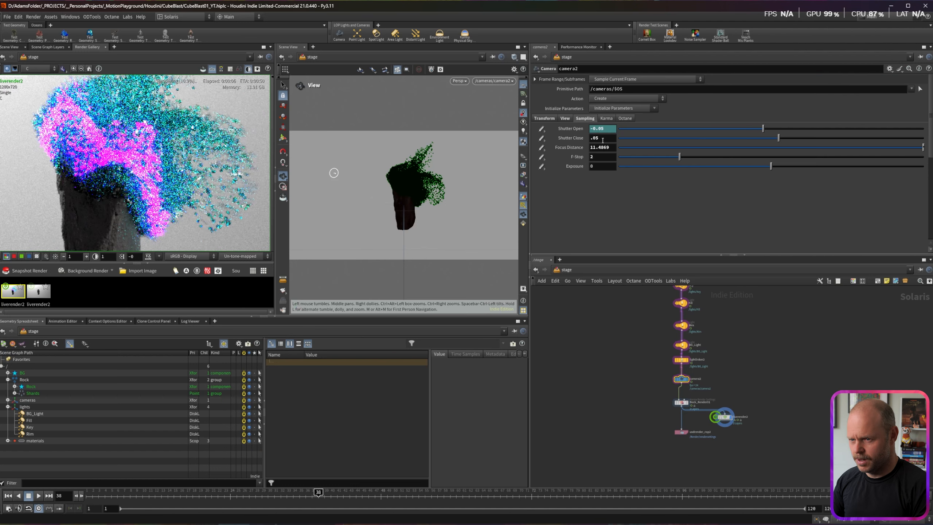
# Step: Change camera2's Shutter Close to .02 and stop the liverender2 live render
pyautogui.click(602, 140)
pyautogui.press('BackSpace')
pyautogui.write('2')
pyautogui.press('Return')
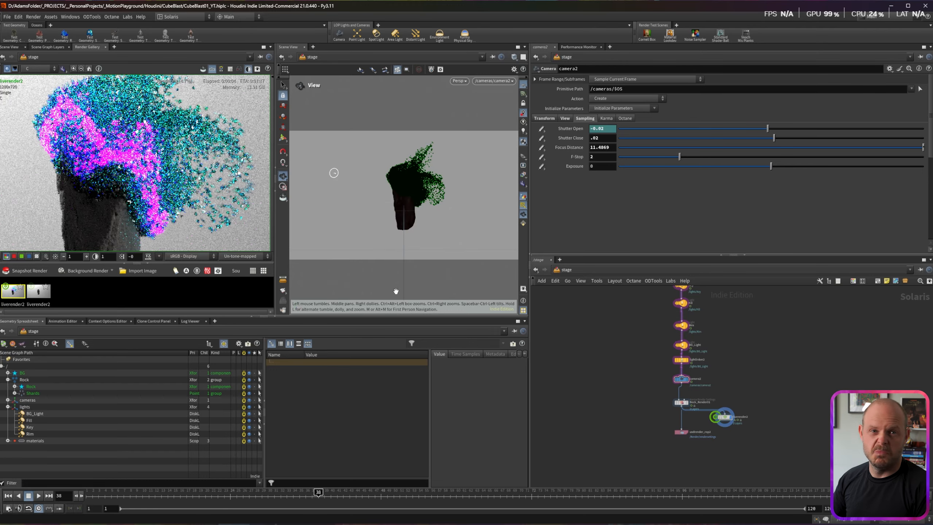
pyautogui.scroll(2, 613, 315)
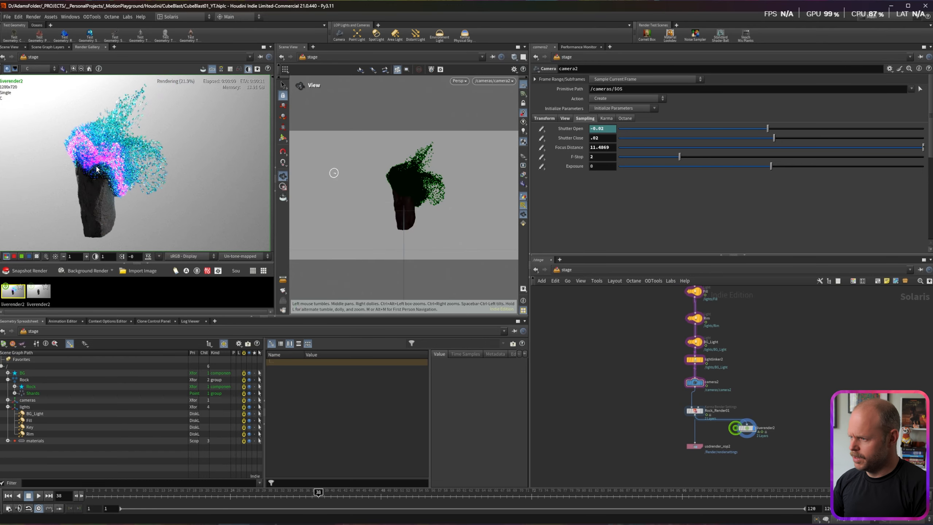
pyautogui.scroll(1, 111, 144)
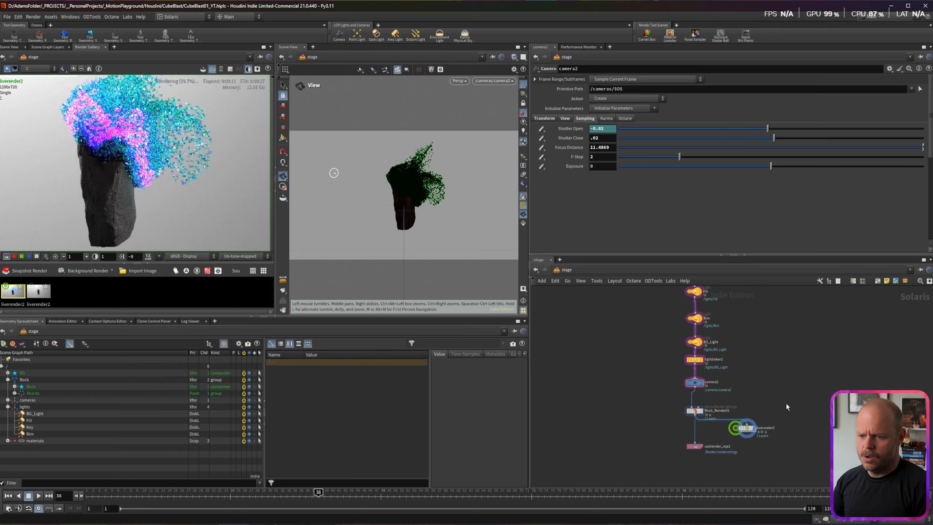
pyautogui.moveTo(746, 446); pyautogui.dragTo(746, 446)
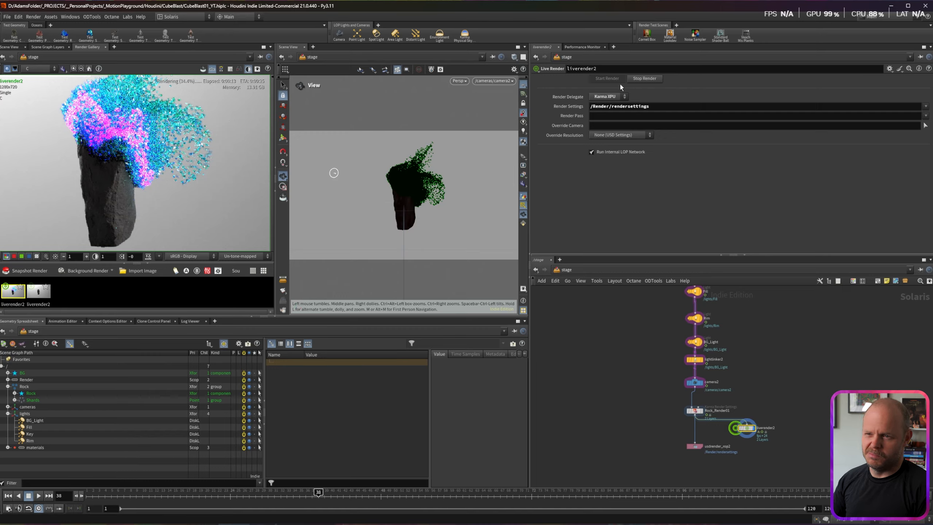
pyautogui.click(649, 79)
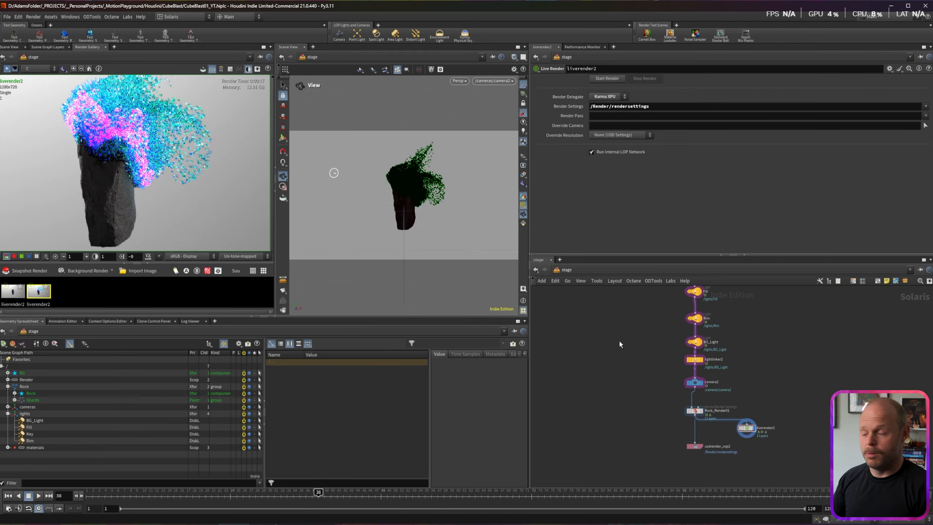
# Step: Collapse the Render Gallery and switch the viewport renderer to Karma XPU
pyautogui.click(273, 167)
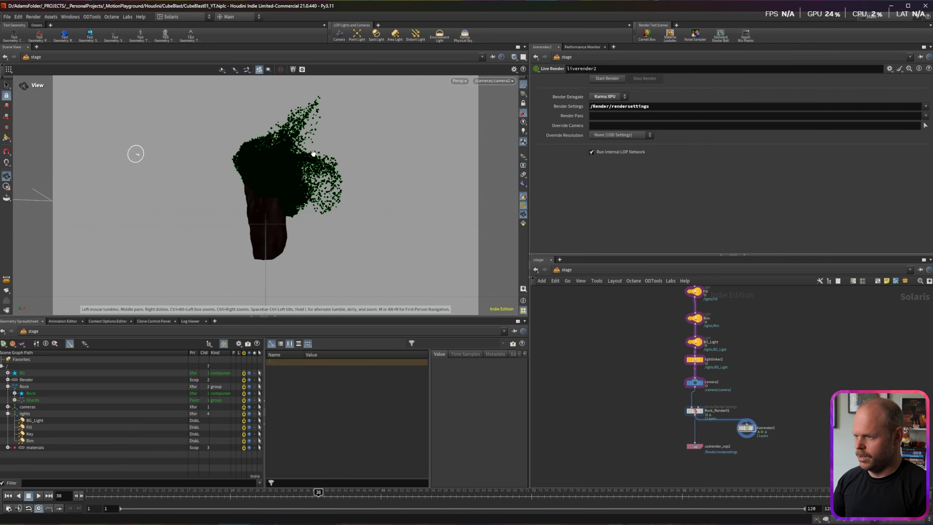
pyautogui.click(460, 81)
pyautogui.click(475, 123)
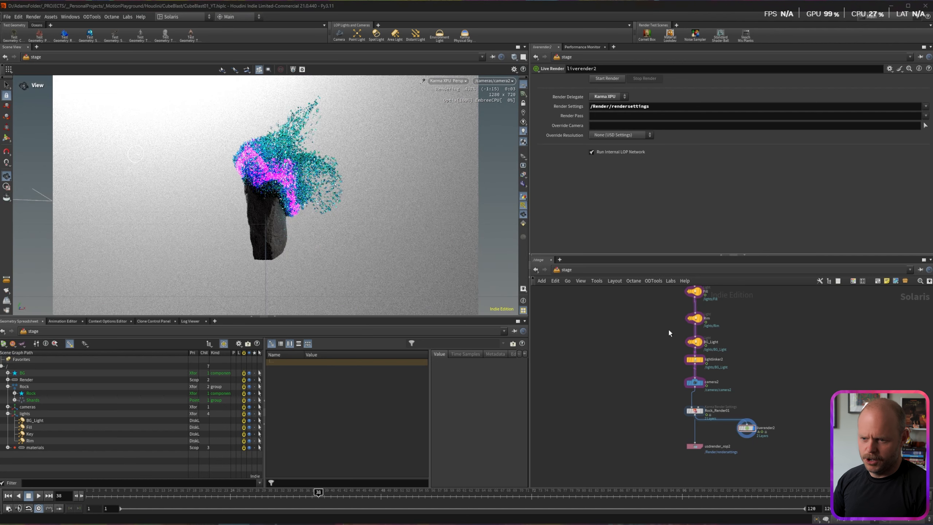
# Step: Lower BG_Light's exposure from 8 to 2
pyautogui.click(695, 341)
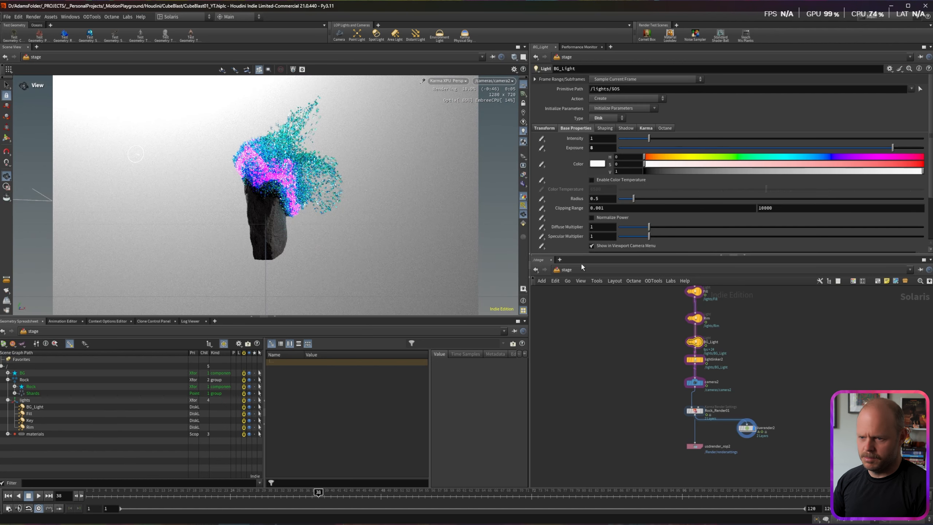
pyautogui.write('2')
pyautogui.press('Return')
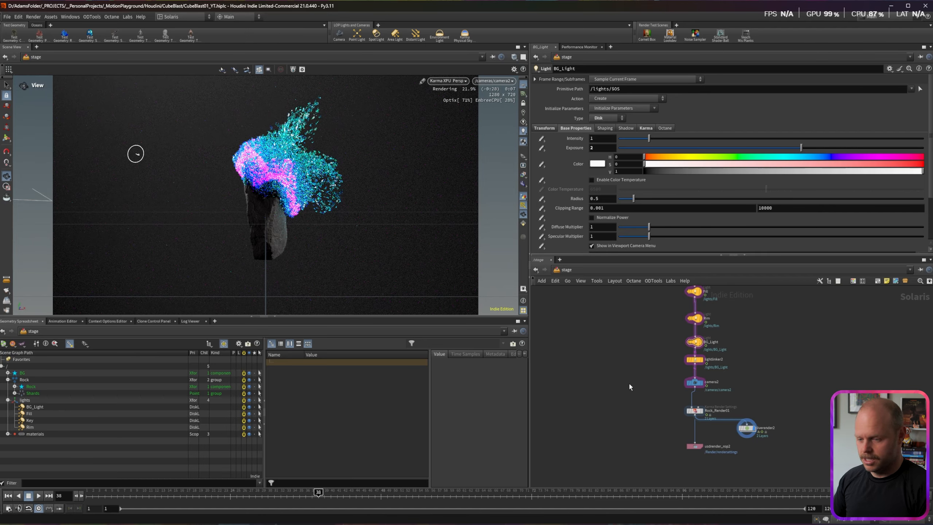
pyautogui.press('Tab')
# Step: Add a COP network beside the render nodes, rename it SLAP, and go inside
pyautogui.write('mat')
pyautogui.press('Return')
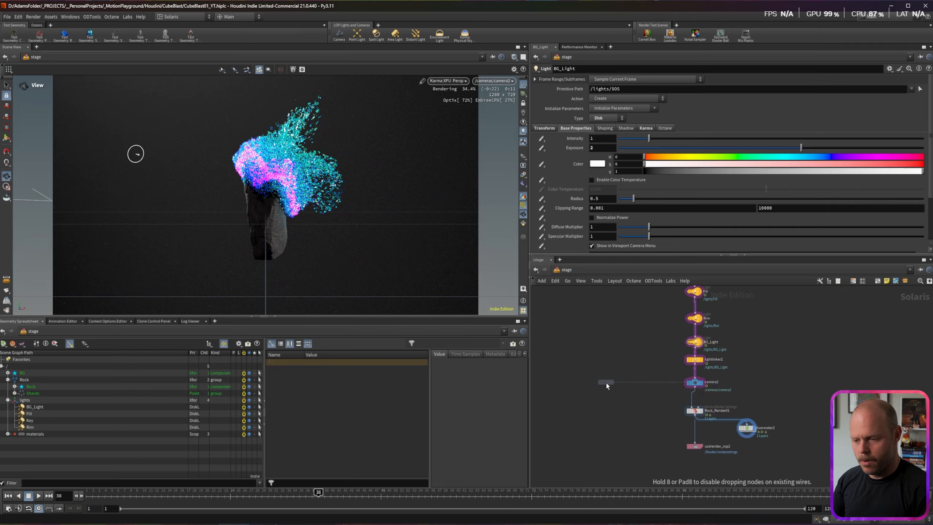
pyautogui.click(607, 383)
pyautogui.moveTo(616, 402); pyautogui.dragTo(626, 410)
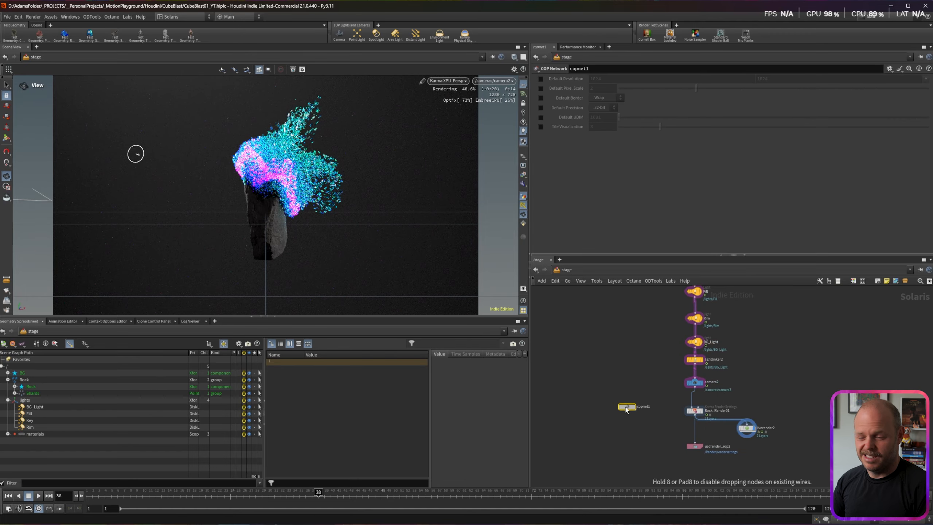
pyautogui.doubleClick(644, 406)
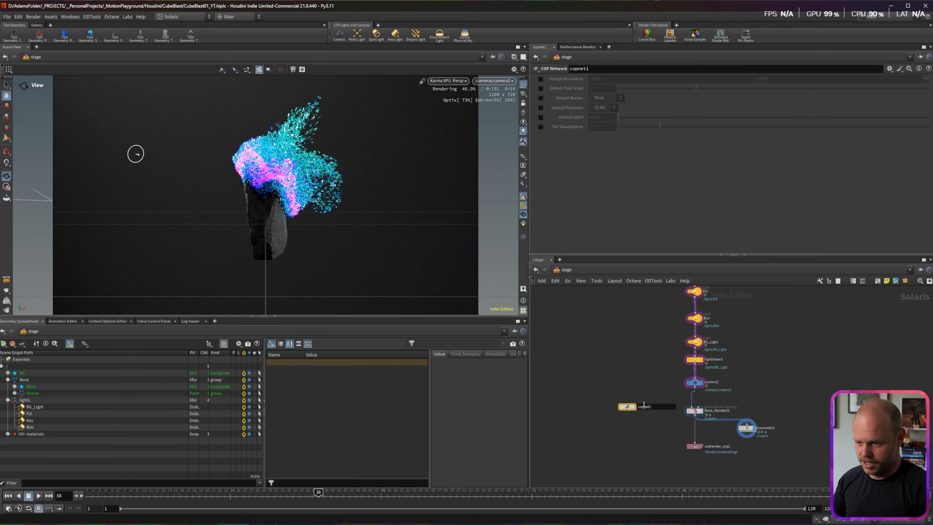
pyautogui.press('Return')
pyautogui.doubleClick(627, 406)
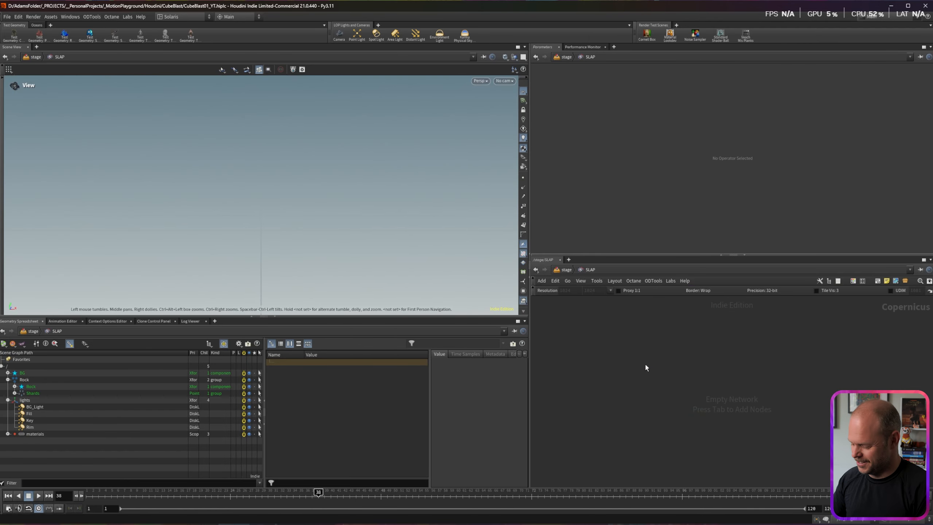
# Step: Place a Slap Comp Block with slapcompimport1 importing AOVs from the last render
pyautogui.press('Tab')
pyautogui.write('slap')
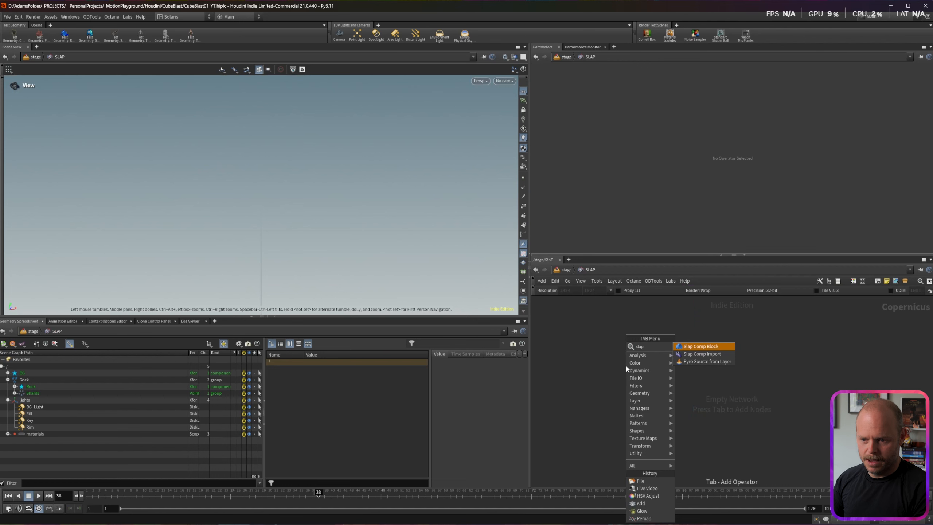
pyautogui.press('Return')
pyautogui.click(626, 366)
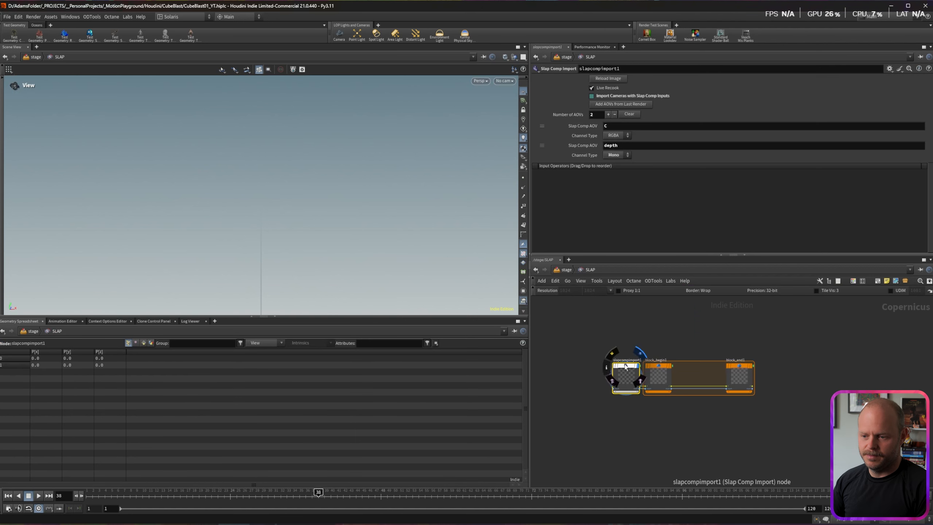
pyautogui.moveTo(626, 366); pyautogui.dragTo(598, 365)
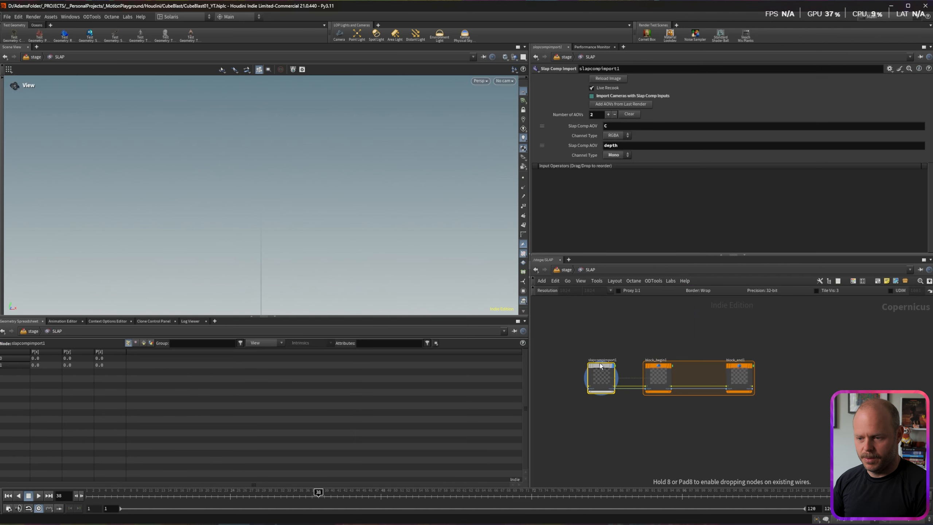
pyautogui.click(621, 104)
pyautogui.moveTo(606, 323); pyautogui.dragTo(588, 422)
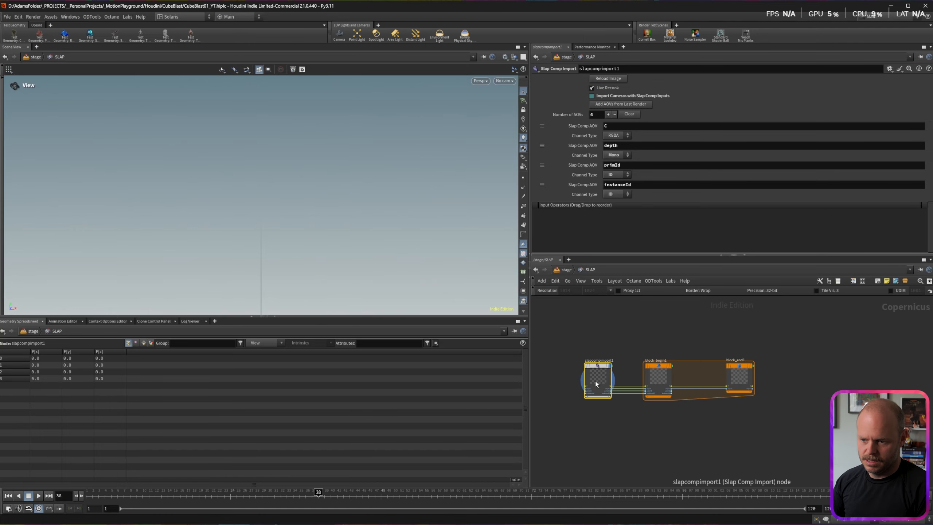
pyautogui.moveTo(594, 381); pyautogui.dragTo(590, 381)
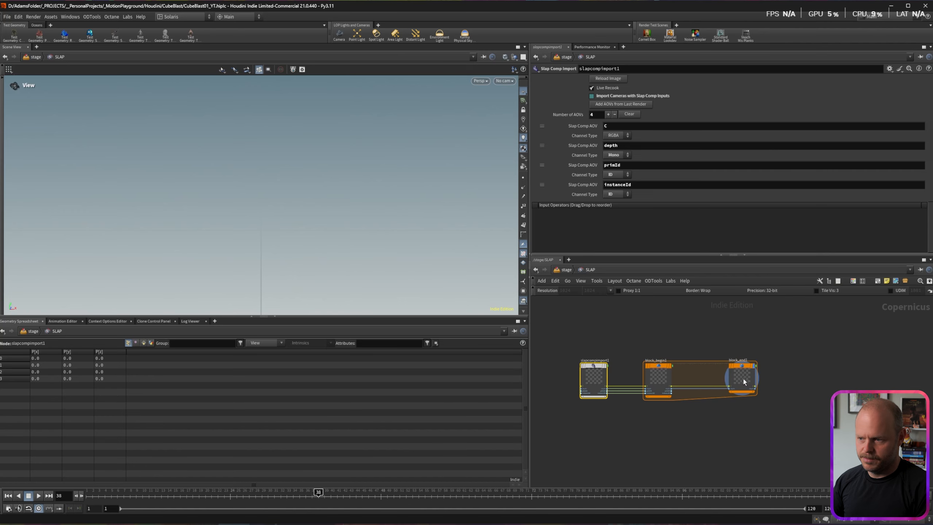
pyautogui.press('u')
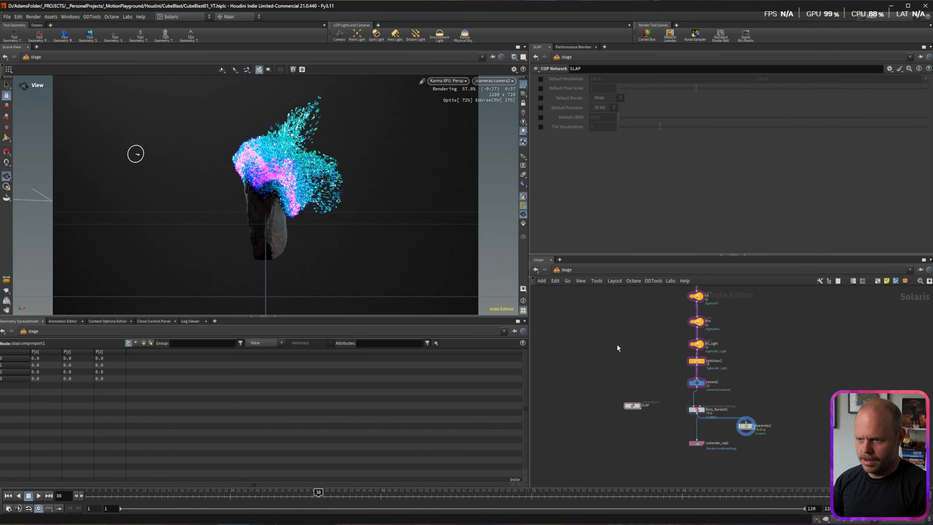
# Step: Apply the /stage/SLAP/block_end1 slap comp to the viewport render and check the composite
pyautogui.click(523, 184)
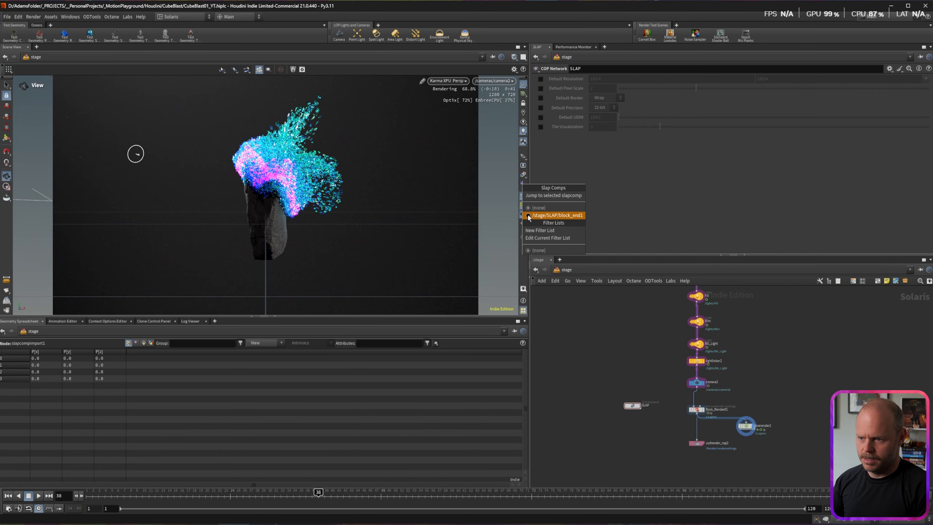
pyautogui.click(529, 216)
pyautogui.doubleClick(633, 405)
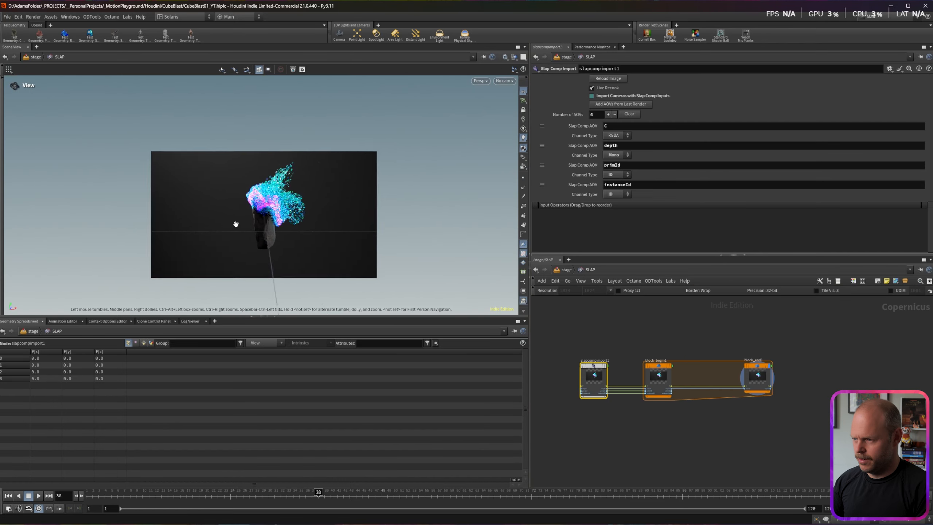
pyautogui.scroll(-2, 244, 183)
pyautogui.moveTo(244, 182); pyautogui.dragTo(260, 213, button='middle')
pyautogui.scroll(4, 249, 219)
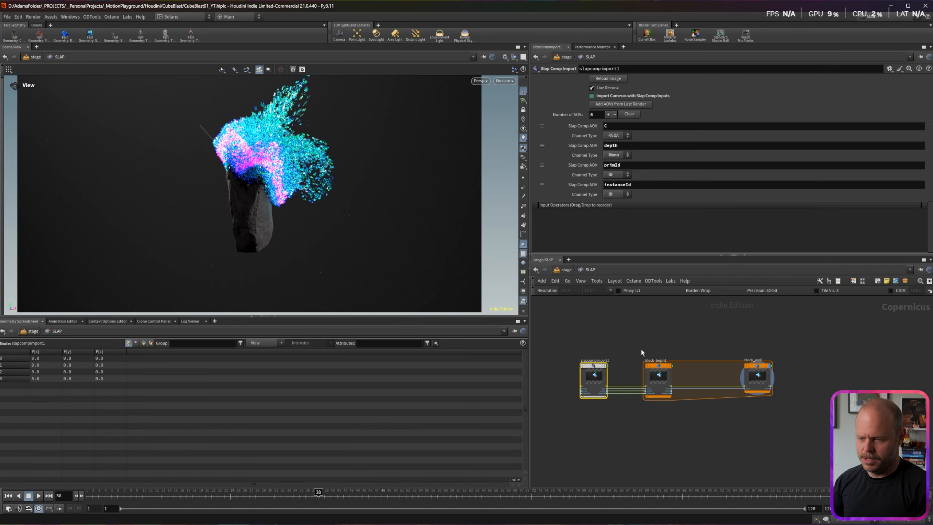
pyautogui.press('u')
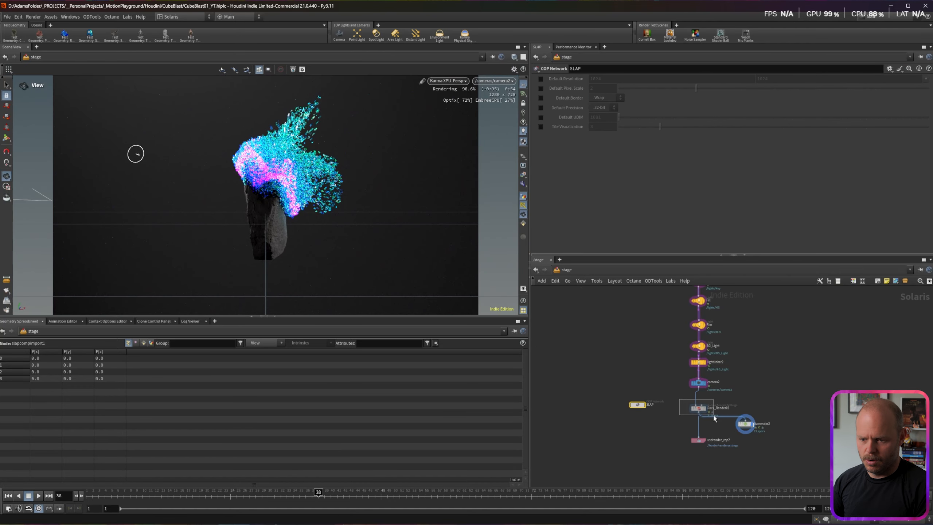
# Step: Set Rock_Render01's denoiser to nVidia OptiX
pyautogui.moveTo(714, 418); pyautogui.dragTo(715, 419)
pyautogui.click(578, 114)
pyautogui.click(622, 125)
pyautogui.click(608, 146)
pyautogui.click(612, 160)
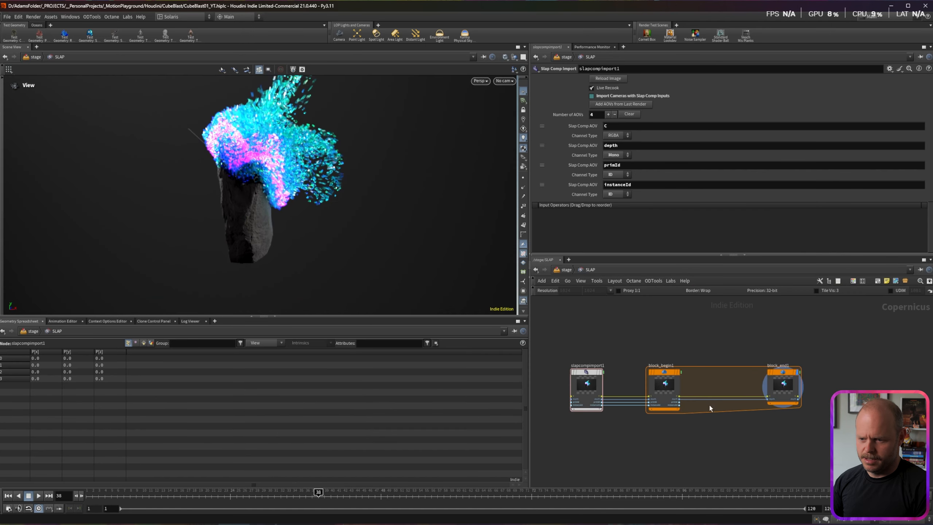
# Step: Spread block_begin1 and block_end1 apart to make room for new nodes
pyautogui.moveTo(700, 421); pyautogui.dragTo(644, 378, button='middle')
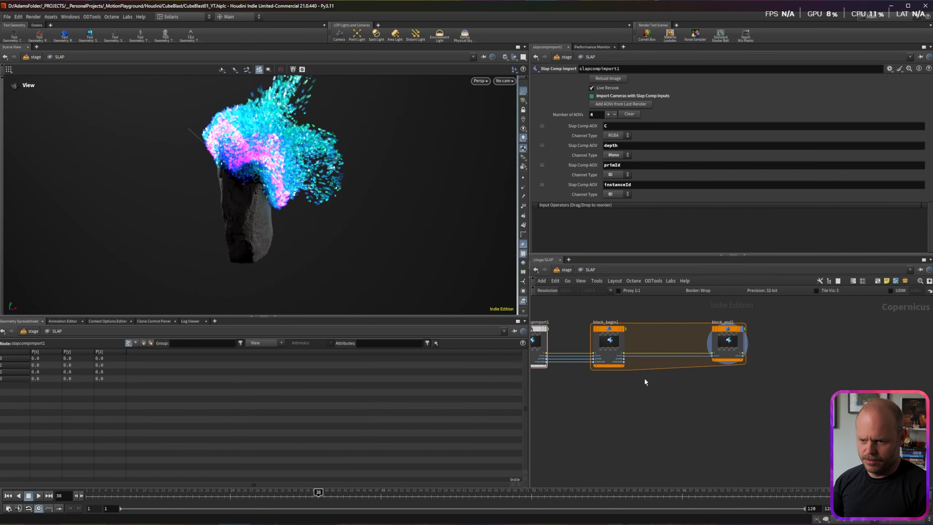
pyautogui.scroll(-1, 694, 384)
pyautogui.moveTo(732, 352); pyautogui.dragTo(828, 354)
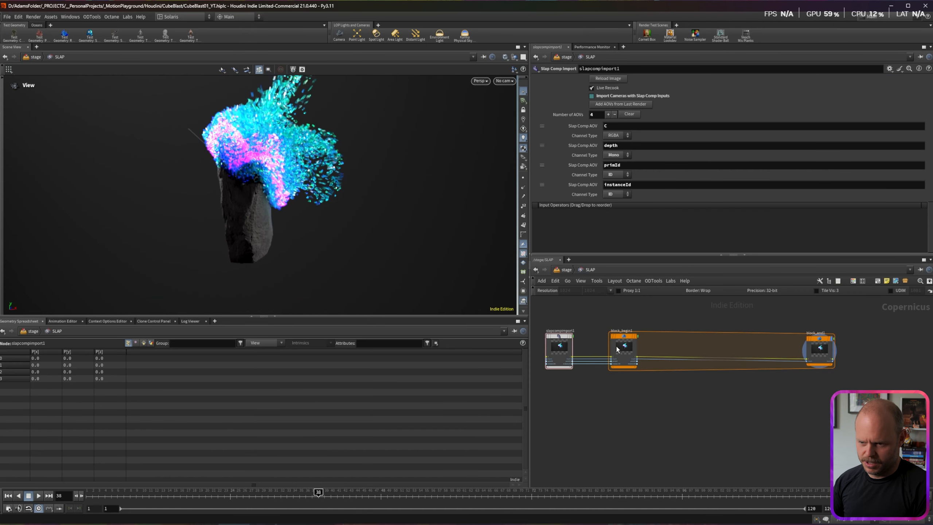
pyautogui.moveTo(619, 345); pyautogui.dragTo(604, 346)
pyautogui.moveTo(821, 350); pyautogui.dragTo(840, 345)
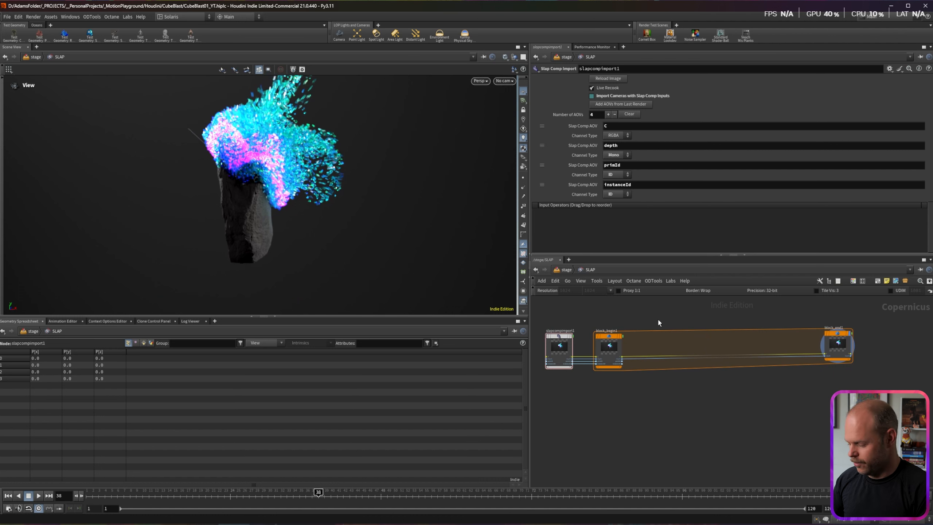
pyautogui.press('Tab')
# Step: Add a Glow node (glow1) onto the wire inside the SLAP block
pyautogui.write('glow')
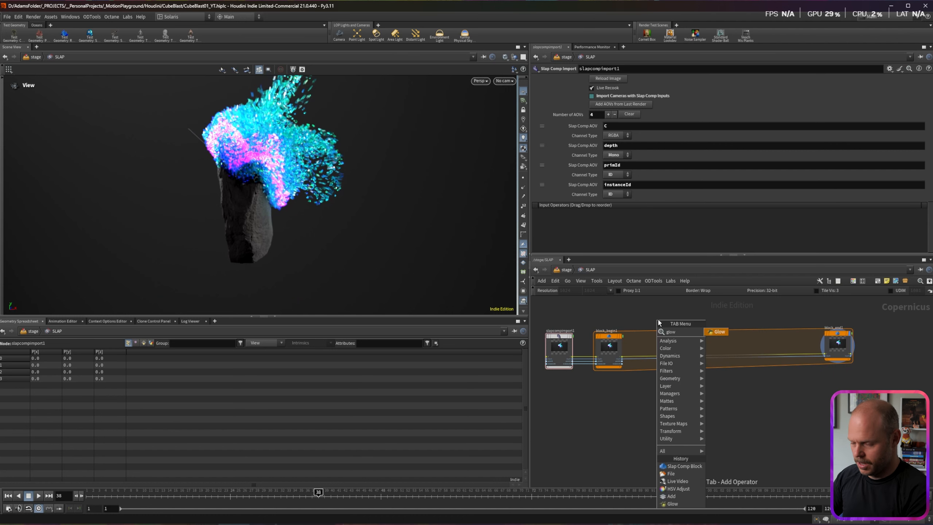
pyautogui.press('Return')
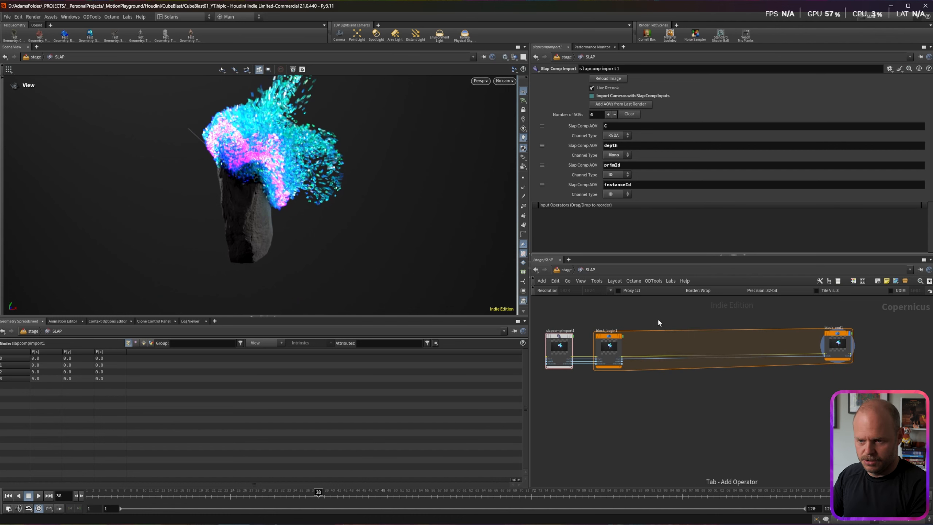
pyautogui.click(677, 355)
pyautogui.scroll(5, 643, 358)
pyautogui.moveTo(805, 341); pyautogui.dragTo(694, 413, button='middle')
pyautogui.moveTo(622, 450); pyautogui.dragTo(725, 363)
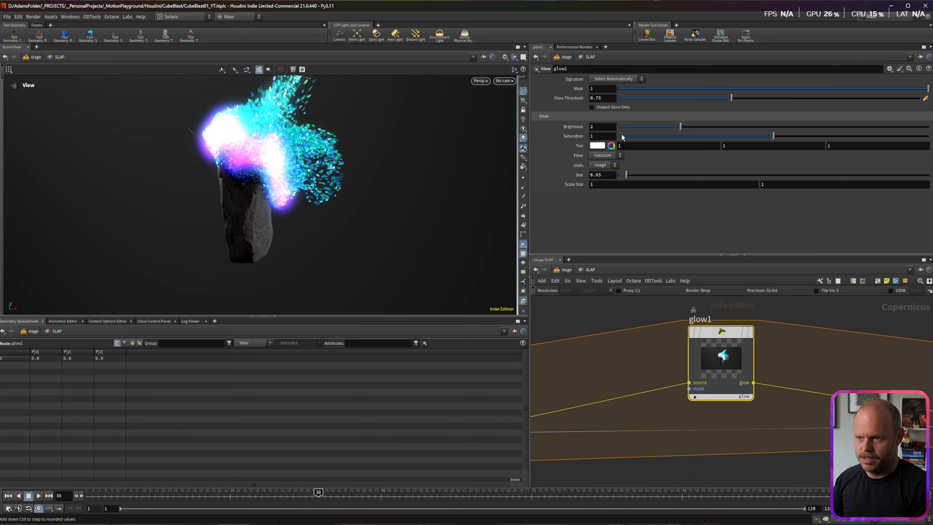
# Step: Set glow1's threshold to 1.234, lower its brightness and saturation, and slightly enlarge its size
pyautogui.moveTo(727, 100); pyautogui.dragTo(782, 96)
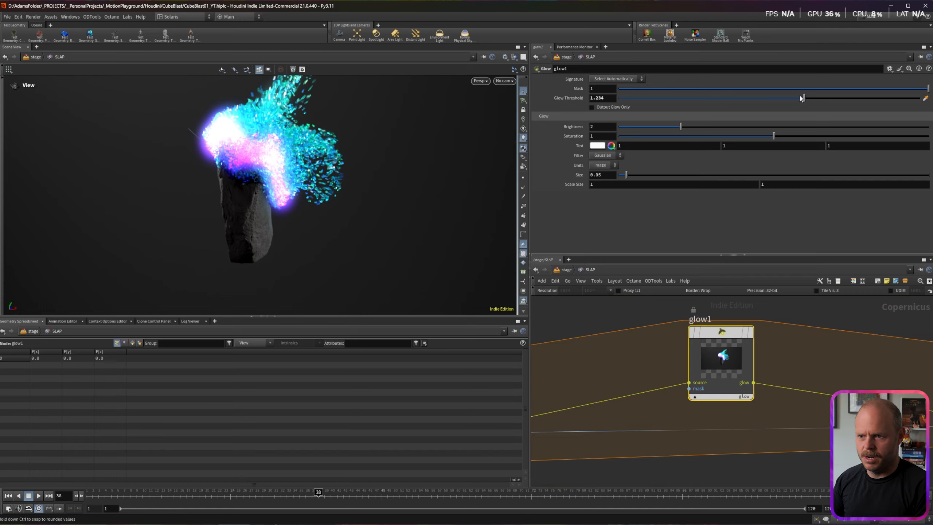
pyautogui.moveTo(680, 127); pyautogui.dragTo(657, 128)
pyautogui.moveTo(773, 136); pyautogui.dragTo(737, 136)
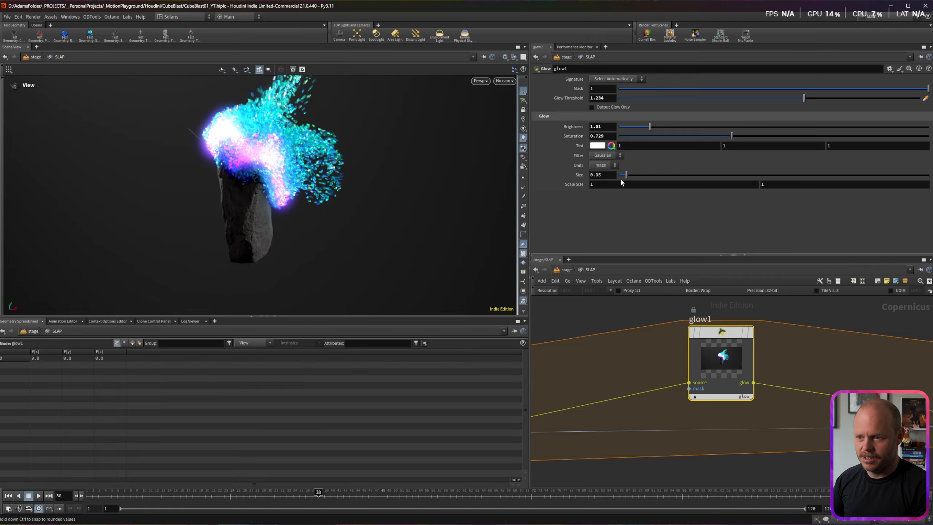
pyautogui.moveTo(627, 177); pyautogui.dragTo(629, 176)
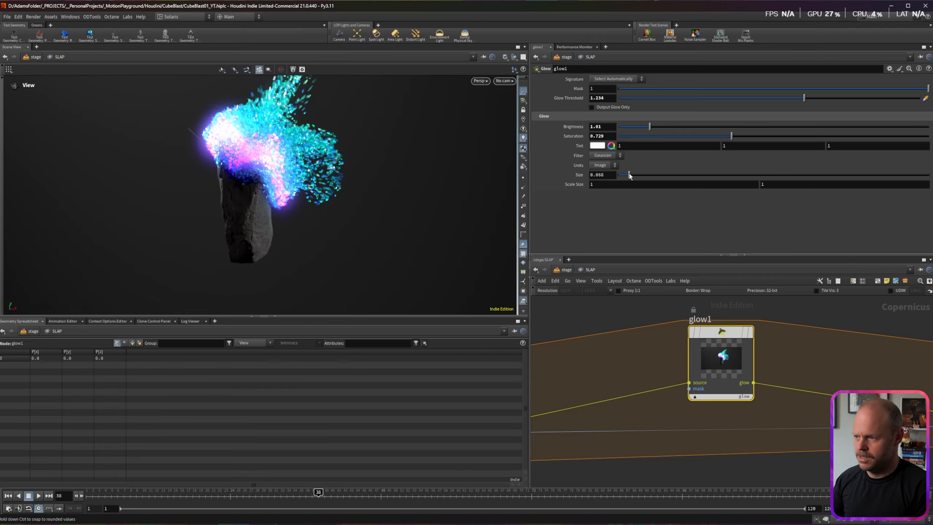
# Step: Duplicate glow1 as glow2 and give it brightness 0.56 and a wider size of 0.464
pyautogui.moveTo(793, 358); pyautogui.dragTo(698, 332, button='middle')
pyautogui.keyDown('alt'); pyautogui.moveTo(624, 336); pyautogui.dragTo(738, 336); pyautogui.keyUp('alt')
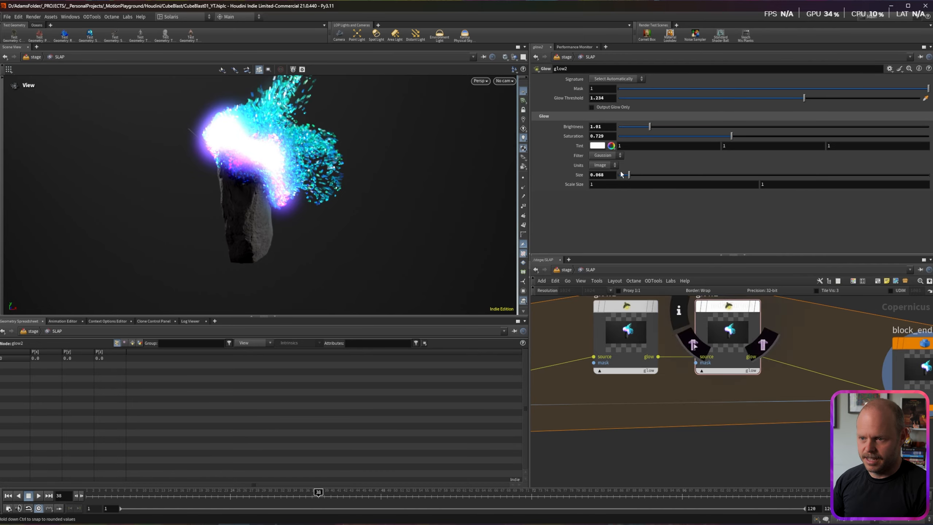
pyautogui.write('.5')
pyautogui.press('Return')
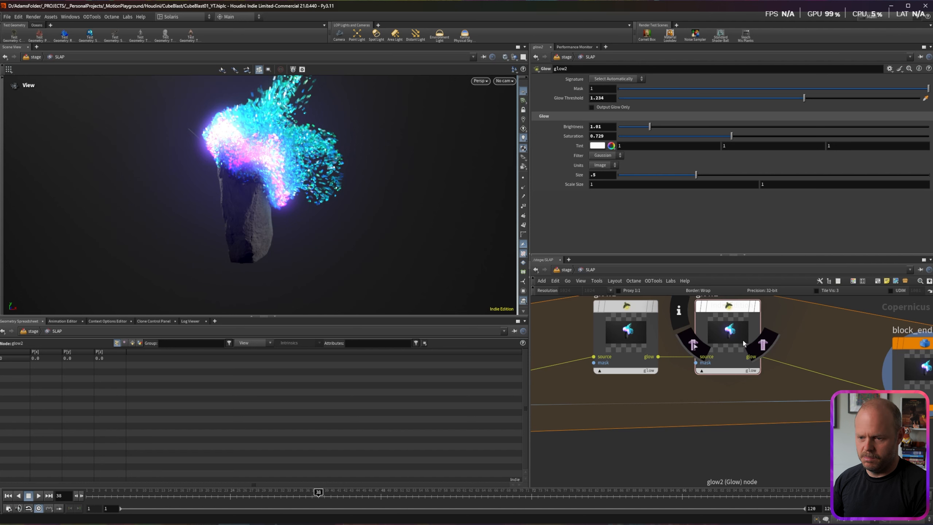
pyautogui.moveTo(649, 127); pyautogui.dragTo(627, 128)
pyautogui.moveTo(809, 337); pyautogui.dragTo(775, 348, button='middle')
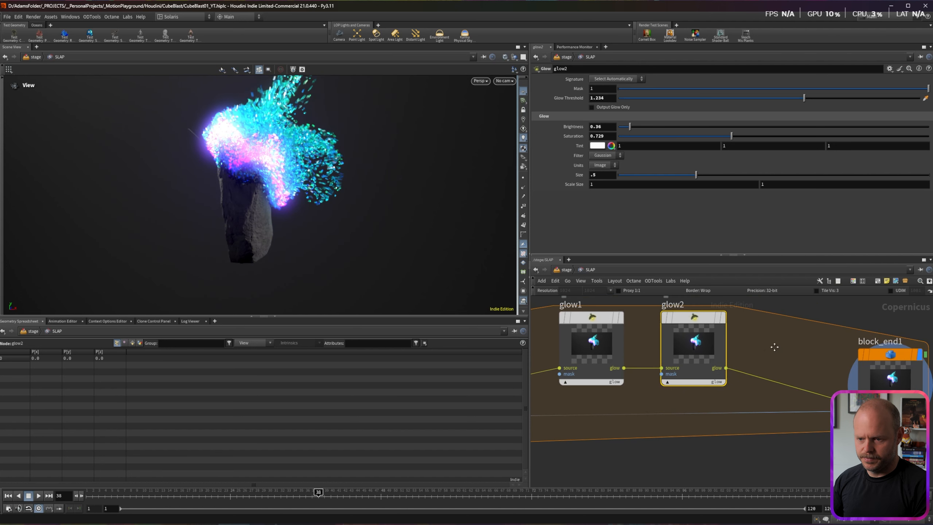
pyautogui.moveTo(629, 127); pyautogui.dragTo(644, 127)
pyautogui.write('.2')
pyautogui.moveTo(645, 126)
pyautogui.mouseDown()
pyautogui.moveTo(724, 126)
pyautogui.moveTo(619, 130)
pyautogui.moveTo(637, 127)
pyautogui.mouseUp()
pyautogui.moveTo(649, 174); pyautogui.dragTo(682, 174)
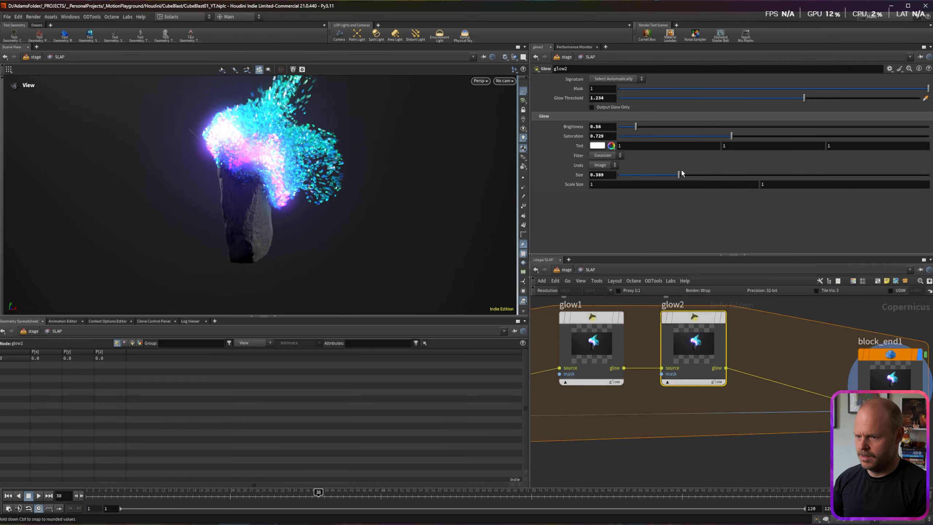
# Step: Inspect the glowing composite in the viewer, then select only glow2
pyautogui.scroll(-6, 265, 174)
pyautogui.scroll(4, 265, 174)
pyautogui.moveTo(262, 152)
pyautogui.mouseDown()
pyautogui.moveTo(258, 170)
pyautogui.moveTo(260, 154)
pyautogui.mouseUp()
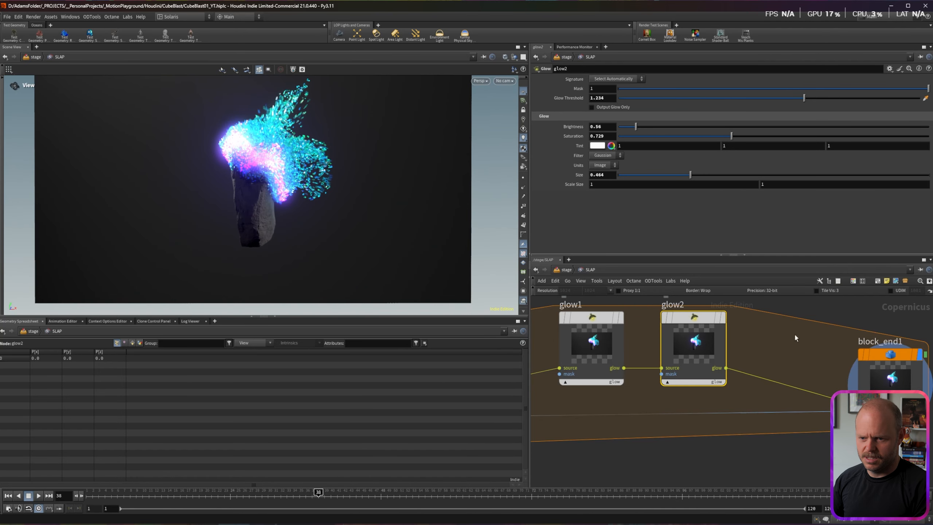
pyautogui.scroll(-1, 795, 335)
pyautogui.moveTo(793, 343); pyautogui.dragTo(817, 310, button='middle')
pyautogui.moveTo(817, 310); pyautogui.dragTo(587, 314)
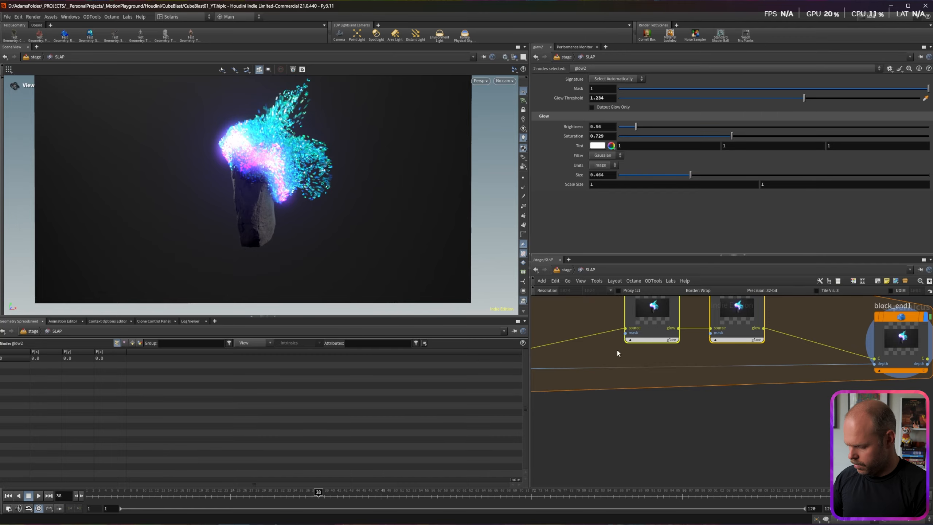
pyautogui.click(603, 349)
# Step: Insert a Remap node on the wire ahead of the two glows
pyautogui.press('Tab')
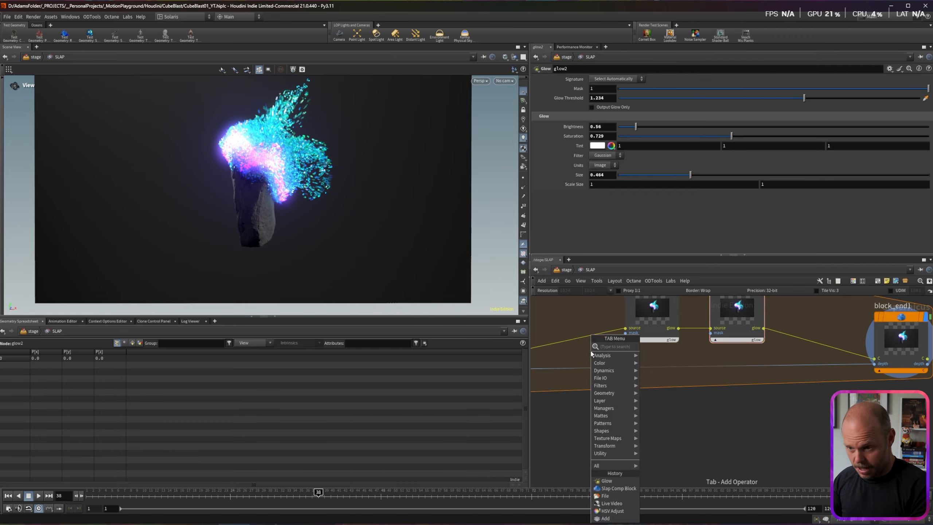
pyautogui.moveTo(606, 362)
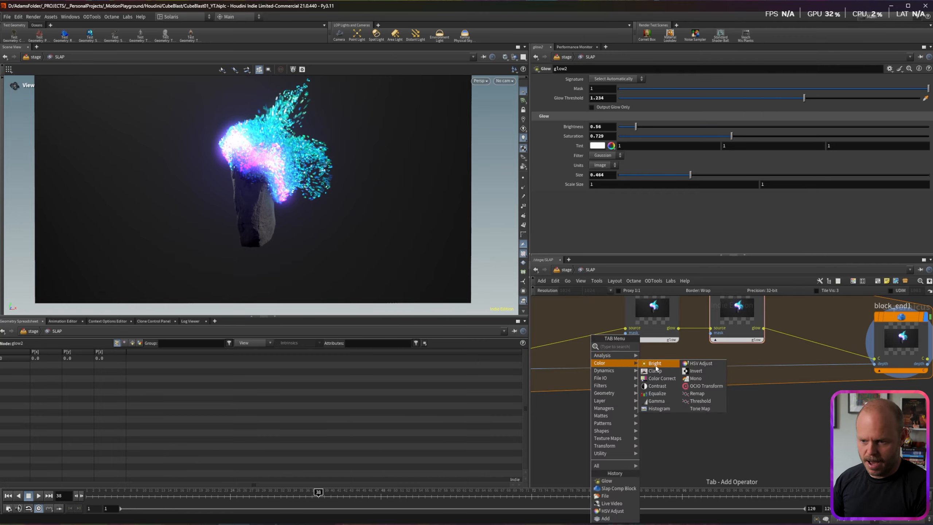
pyautogui.click(699, 393)
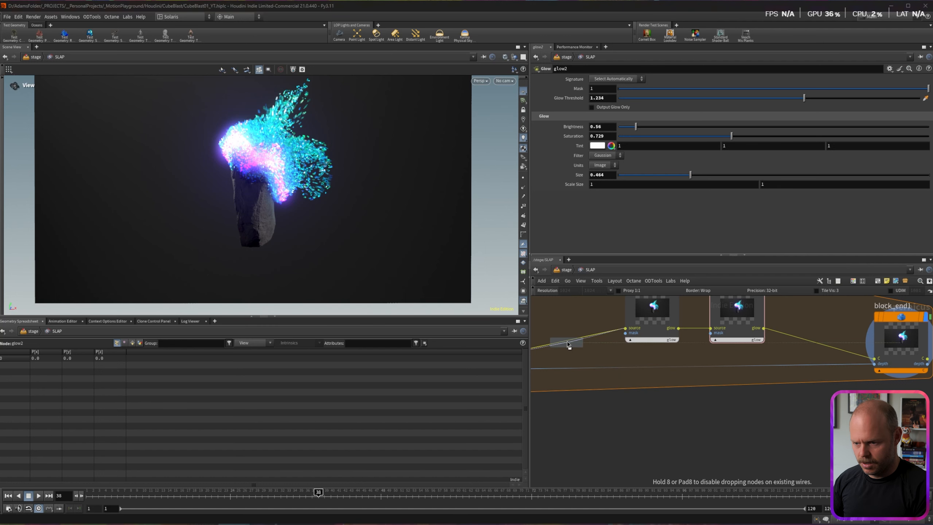
pyautogui.click(567, 342)
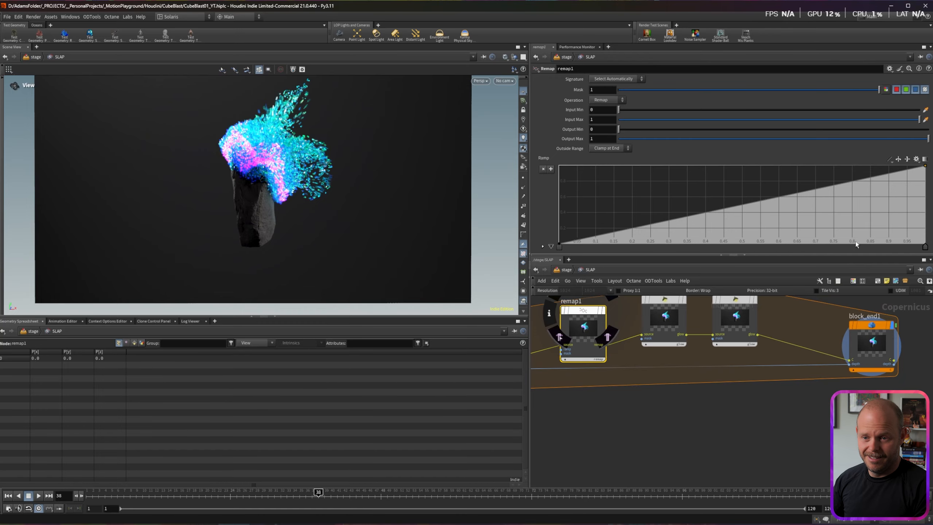
# Step: Give the Remap ramp smooth interpolation, with keys near 0.7 and 0.23 bowing the curve upward
pyautogui.click(889, 160)
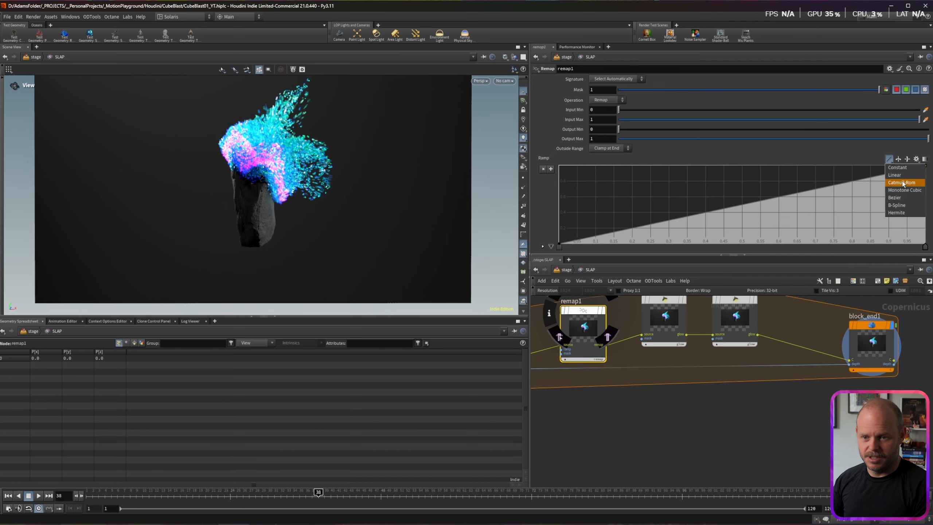
pyautogui.click(898, 207)
pyautogui.click(814, 191)
pyautogui.moveTo(814, 190); pyautogui.dragTo(801, 177)
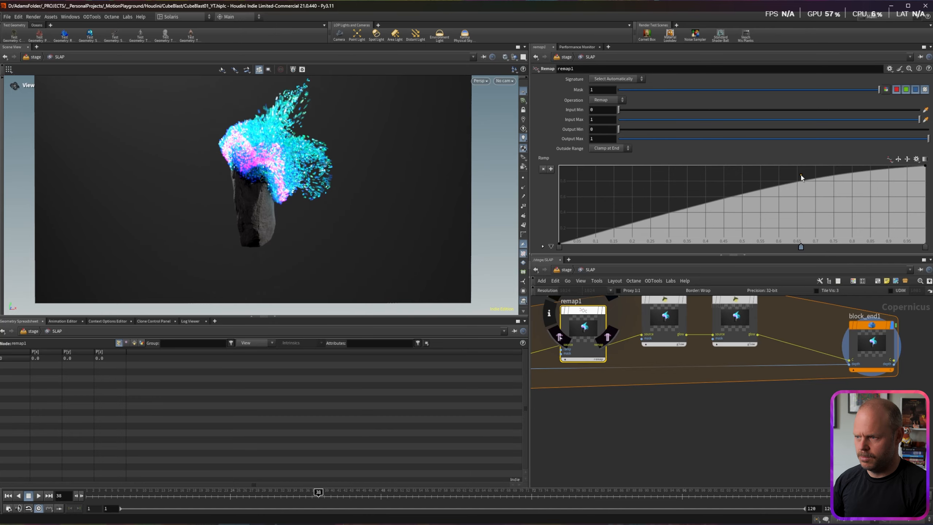
pyautogui.moveTo(672, 211); pyautogui.dragTo(647, 228)
# Step: Compare block_begin1 with block_end1, leave block_end1 displayed, and orbit the viewer
pyautogui.scroll(-3, 889, 384)
pyautogui.click(895, 362)
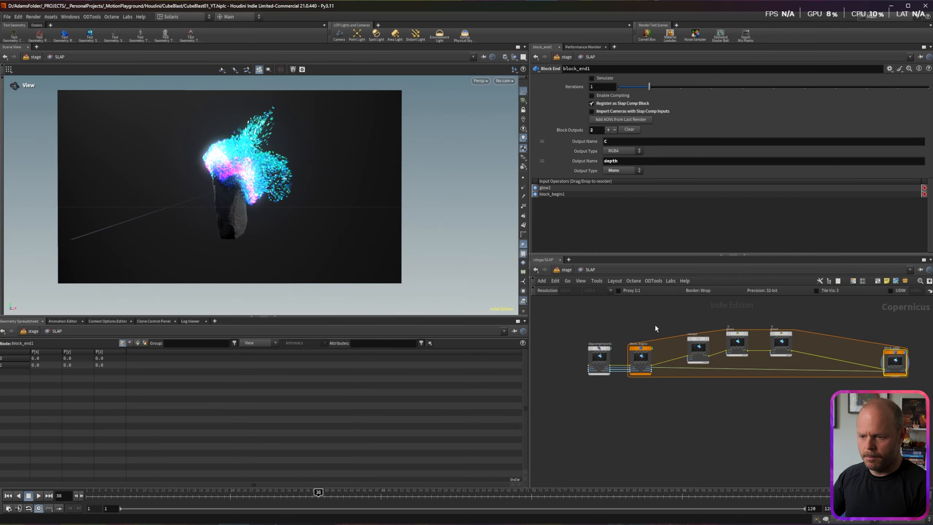
pyautogui.click(650, 348)
pyautogui.click(905, 353)
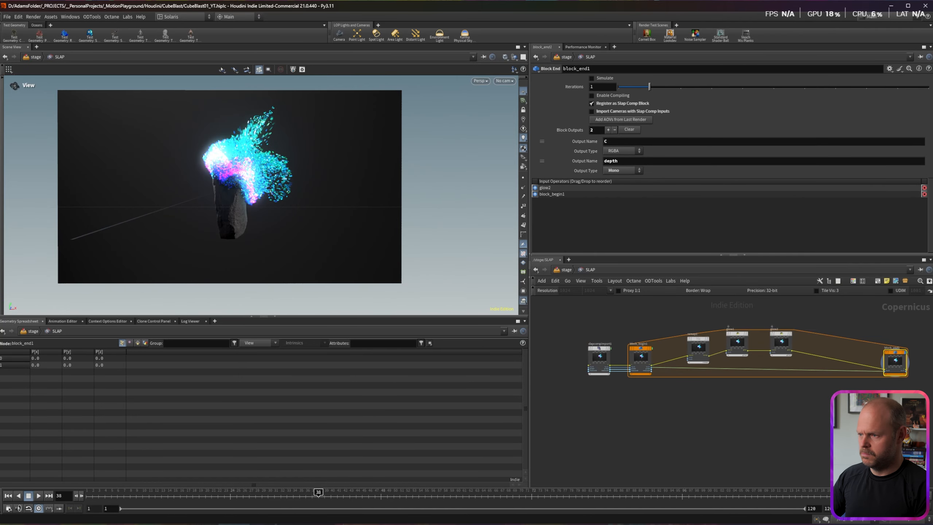
pyautogui.moveTo(339, 203); pyautogui.dragTo(280, 200)
pyautogui.scroll(-5, 280, 199)
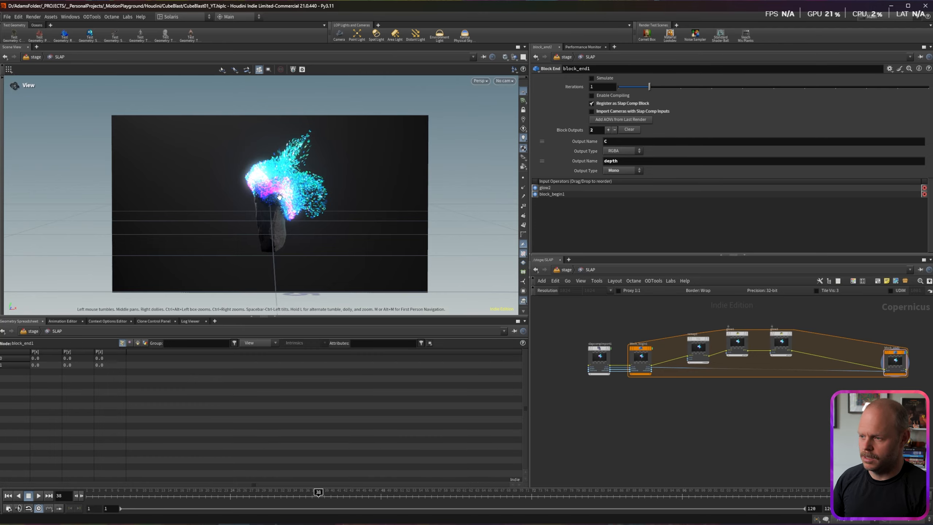
pyautogui.scroll(3, 279, 198)
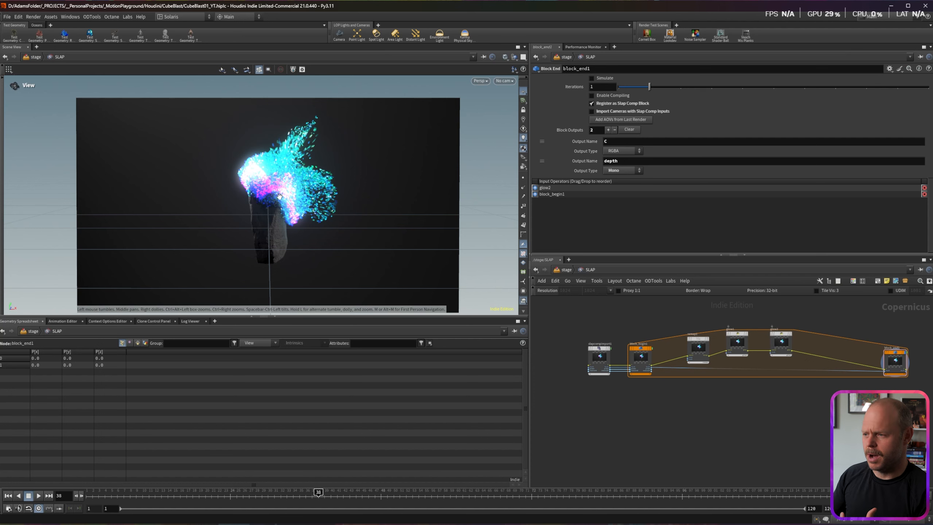
pyautogui.moveTo(286, 219); pyautogui.dragTo(269, 208)
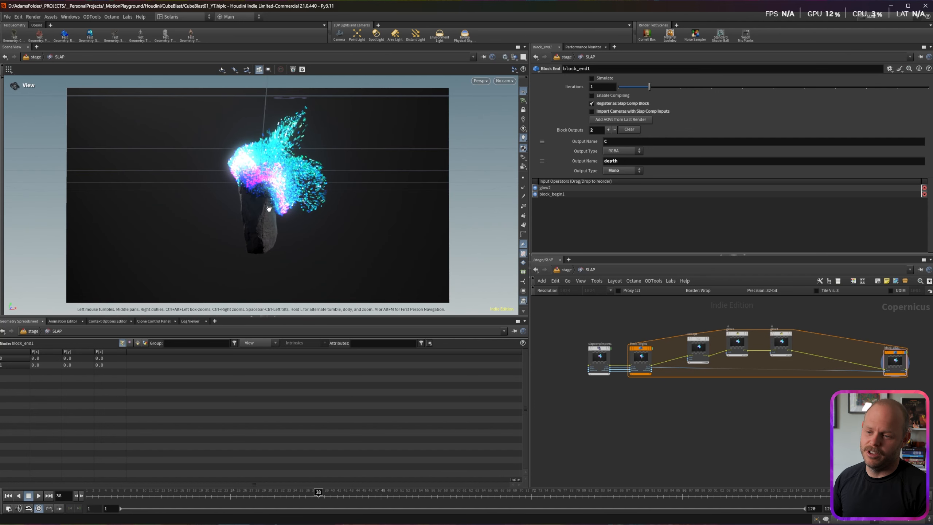